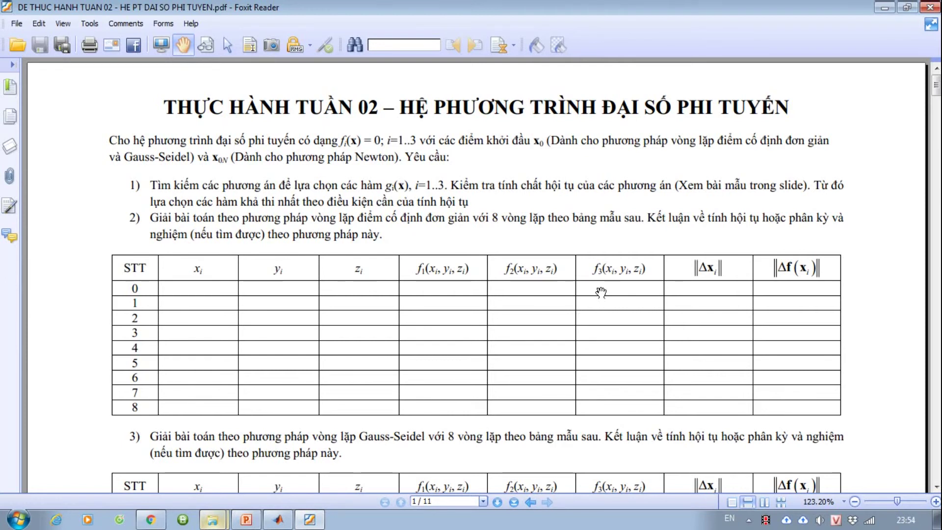
Step: Scroll the exercise PDF from page 1's iteration tables down to page 3's CÁC ĐỀ CỤ THỂ list
{"action": "scroll", "coordinate": [599, 290], "scroll_direction": "down", "scroll_amount": 3}
{"action": "scroll", "coordinate": [600, 292], "scroll_direction": "up", "scroll_amount": 2}
{"action": "scroll", "coordinate": [601, 293], "scroll_direction": "down", "scroll_amount": 6}
{"action": "scroll", "coordinate": [600, 293], "scroll_direction": "down", "scroll_amount": 7}
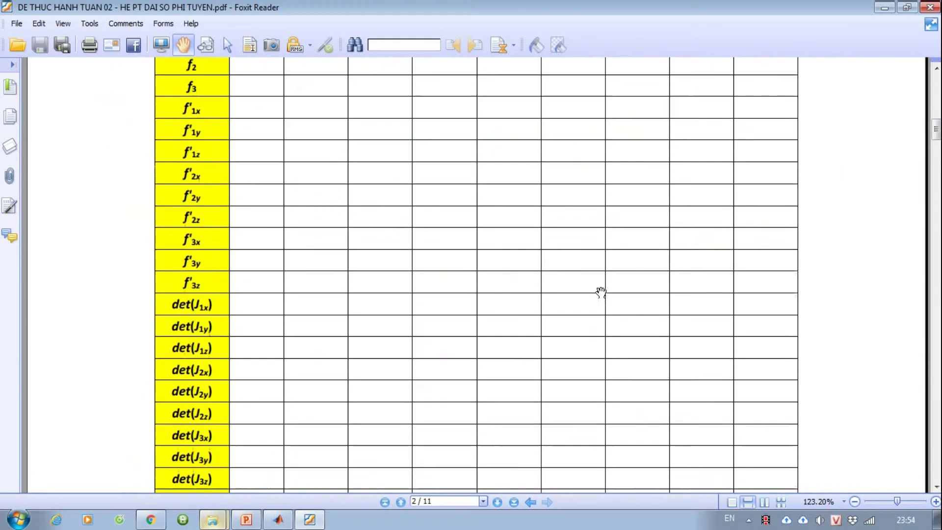
{"action": "scroll", "coordinate": [601, 292], "scroll_direction": "up", "scroll_amount": 4}
{"action": "scroll", "coordinate": [599, 289], "scroll_direction": "up", "scroll_amount": 7}
{"action": "scroll", "coordinate": [600, 289], "scroll_direction": "up", "scroll_amount": 5}
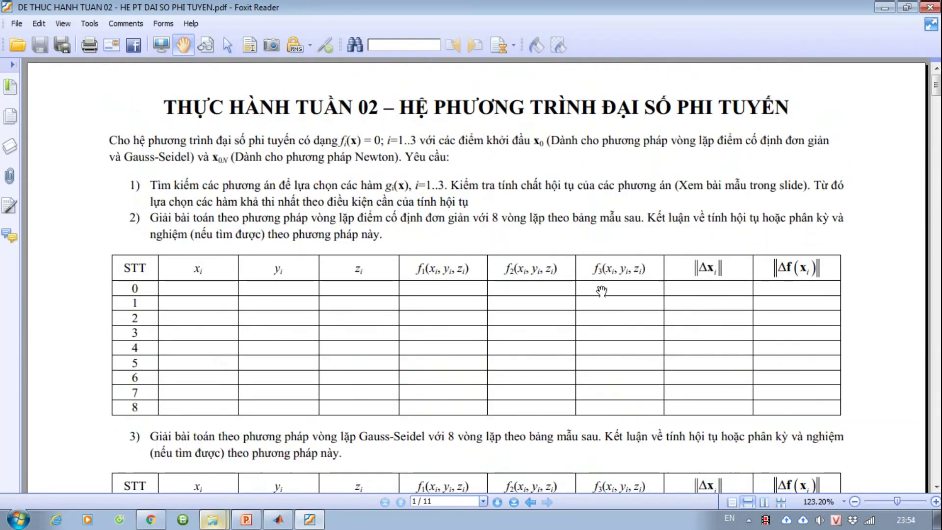
{"action": "scroll", "coordinate": [540, 335], "scroll_direction": "down", "scroll_amount": 3}
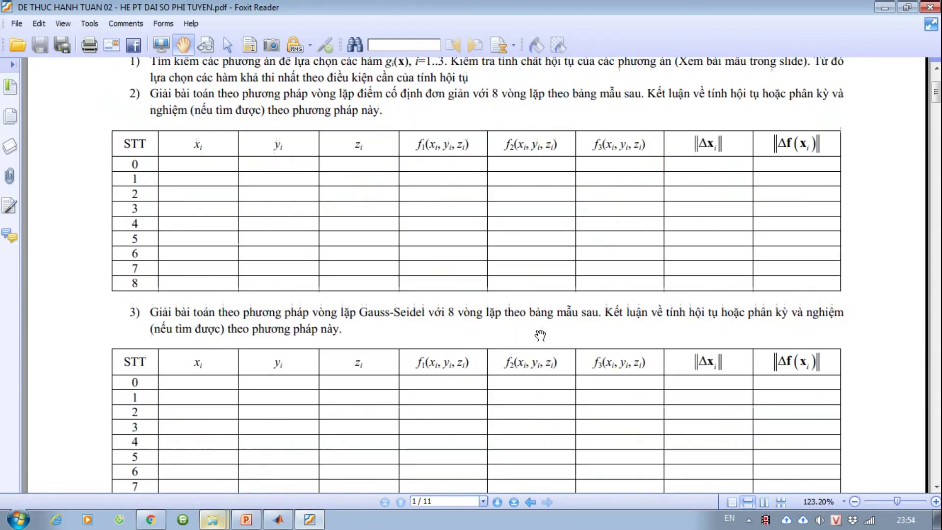
{"action": "scroll", "coordinate": [281, 285], "scroll_direction": "up", "scroll_amount": 3}
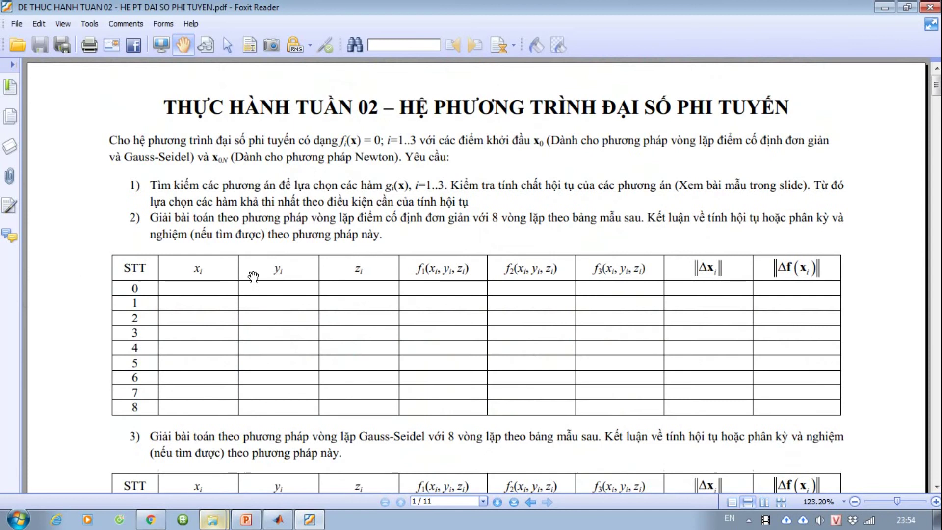
{"action": "scroll", "coordinate": [255, 277], "scroll_direction": "down", "scroll_amount": 3}
{"action": "scroll", "coordinate": [264, 316], "scroll_direction": "down", "scroll_amount": 3}
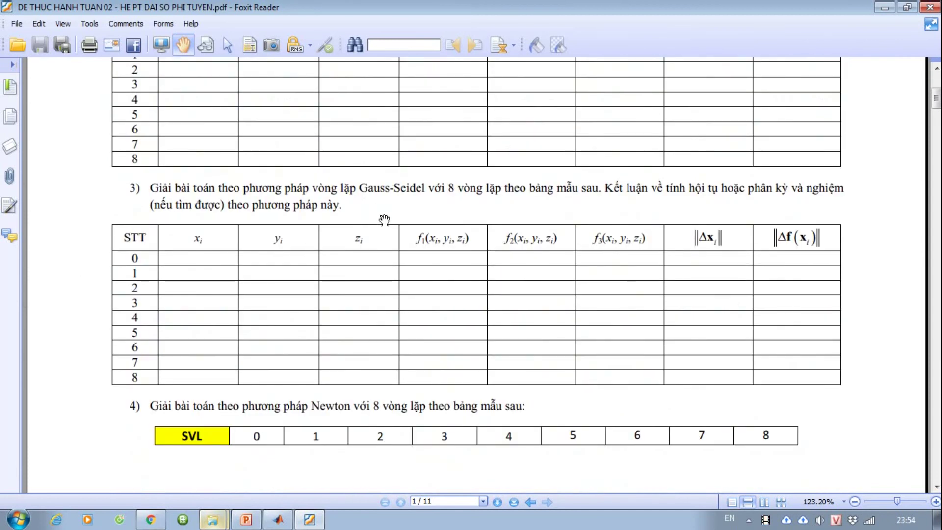
{"action": "scroll", "coordinate": [401, 319], "scroll_direction": "down", "scroll_amount": 3}
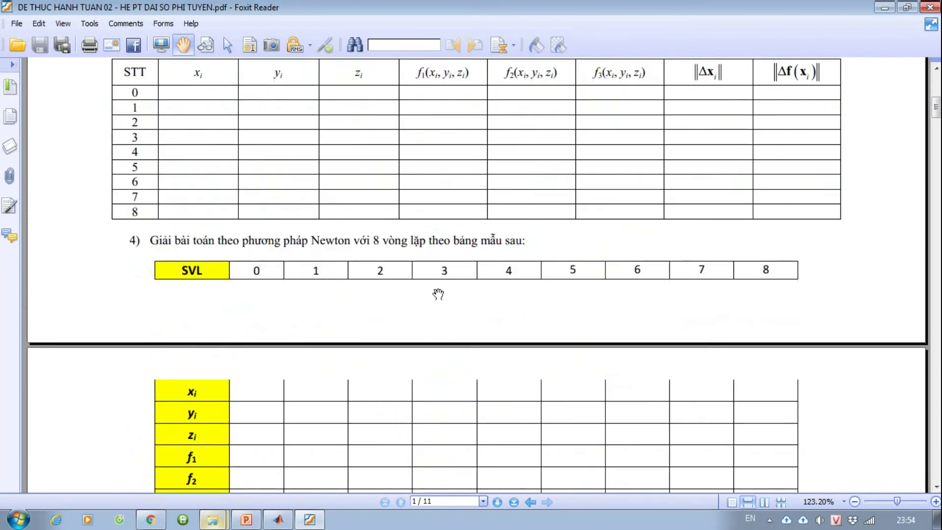
{"action": "scroll", "coordinate": [448, 288], "scroll_direction": "down", "scroll_amount": 4}
{"action": "scroll", "coordinate": [448, 287], "scroll_direction": "up", "scroll_amount": 7}
{"action": "scroll", "coordinate": [449, 288], "scroll_direction": "up", "scroll_amount": 3}
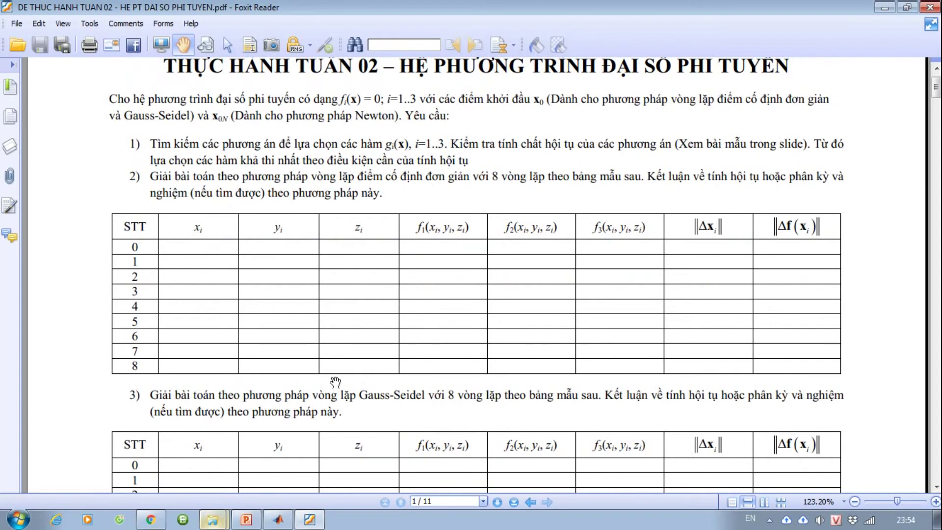
{"action": "scroll", "coordinate": [335, 381], "scroll_direction": "down", "scroll_amount": 4}
{"action": "scroll", "coordinate": [335, 378], "scroll_direction": "down", "scroll_amount": 3}
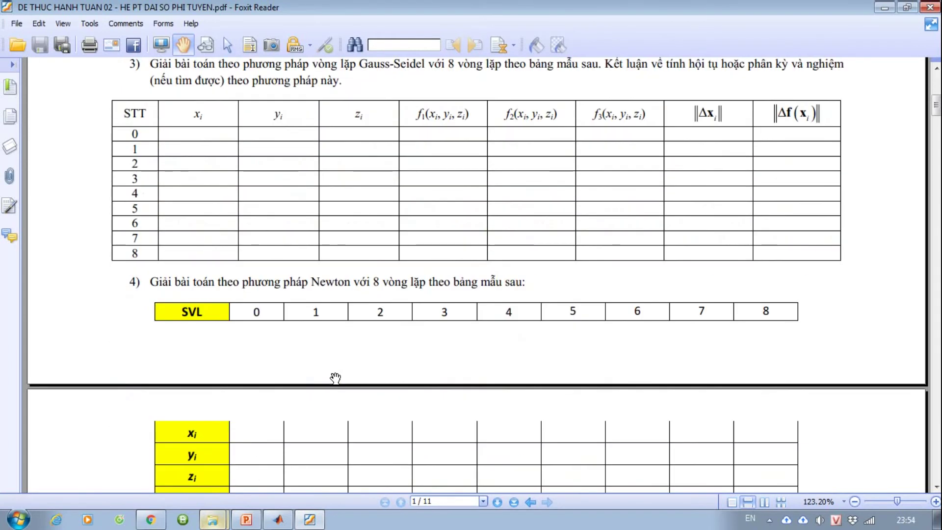
{"action": "scroll", "coordinate": [335, 377], "scroll_direction": "down", "scroll_amount": 3}
{"action": "scroll", "coordinate": [335, 377], "scroll_direction": "down", "scroll_amount": 2}
{"action": "scroll", "coordinate": [335, 377], "scroll_direction": "down", "scroll_amount": 2}
{"action": "scroll", "coordinate": [335, 377], "scroll_direction": "down", "scroll_amount": 3}
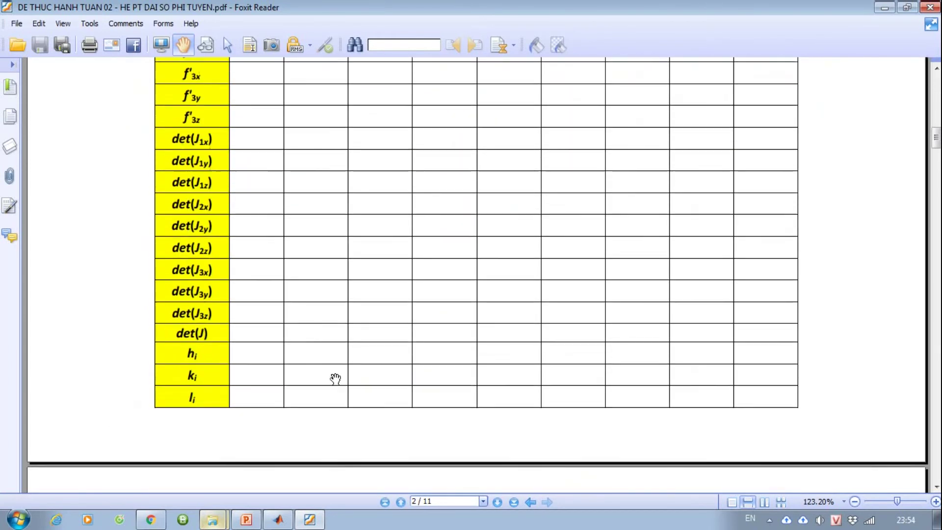
{"action": "scroll", "coordinate": [335, 379], "scroll_direction": "down", "scroll_amount": 3}
{"action": "scroll", "coordinate": [335, 379], "scroll_direction": "up", "scroll_amount": 2}
{"action": "scroll", "coordinate": [335, 379], "scroll_direction": "up", "scroll_amount": 4}
{"action": "scroll", "coordinate": [335, 378], "scroll_direction": "up", "scroll_amount": 3}
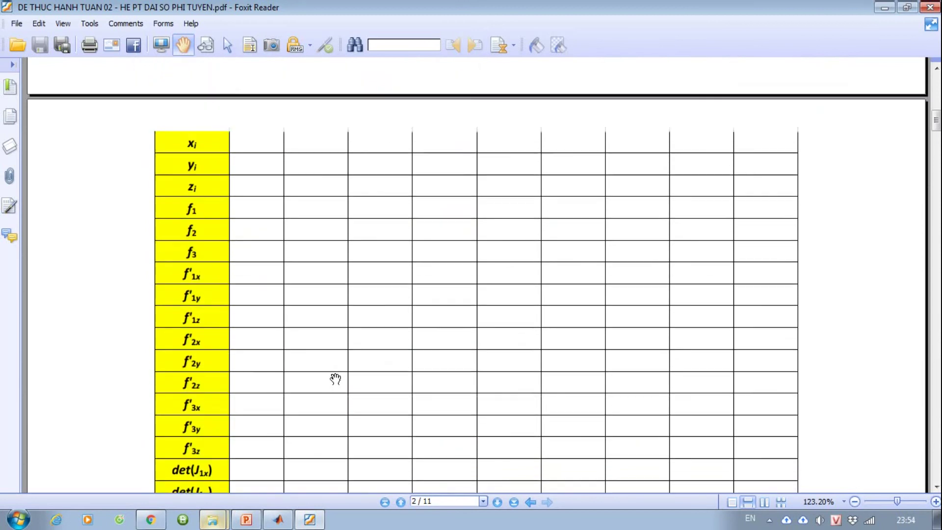
{"action": "scroll", "coordinate": [335, 379], "scroll_direction": "up", "scroll_amount": 7}
{"action": "scroll", "coordinate": [335, 379], "scroll_direction": "down", "scroll_amount": 8}
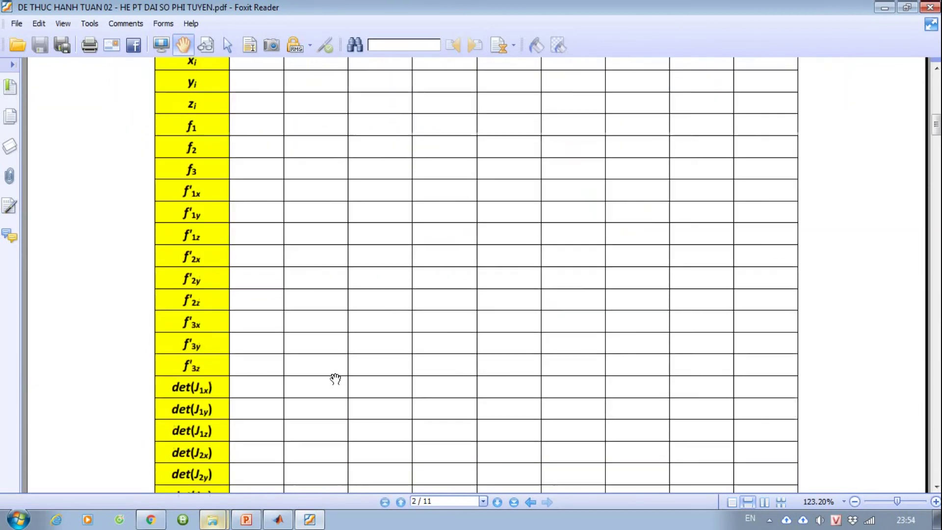
{"action": "scroll", "coordinate": [335, 379], "scroll_direction": "down", "scroll_amount": 4}
{"action": "scroll", "coordinate": [335, 379], "scroll_direction": "down", "scroll_amount": 5}
{"action": "scroll", "coordinate": [335, 379], "scroll_direction": "down", "scroll_amount": 6}
{"action": "scroll", "coordinate": [335, 379], "scroll_direction": "down", "scroll_amount": 3}
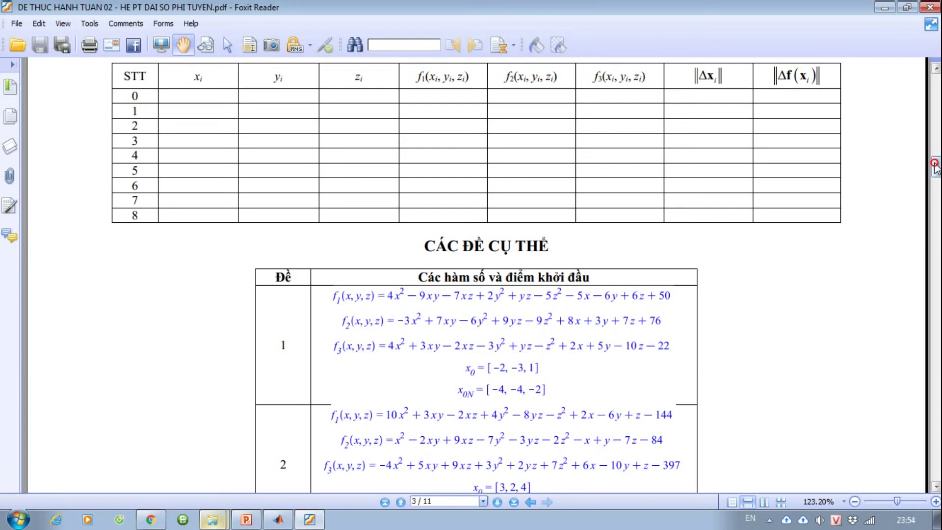
Step: Scroll further through the PDF, then put the PowerPoint lecture's slide 72 three-equation example in front
{"action": "left_click_drag", "start_coordinate": [935, 167], "coordinate": [919, 306]}
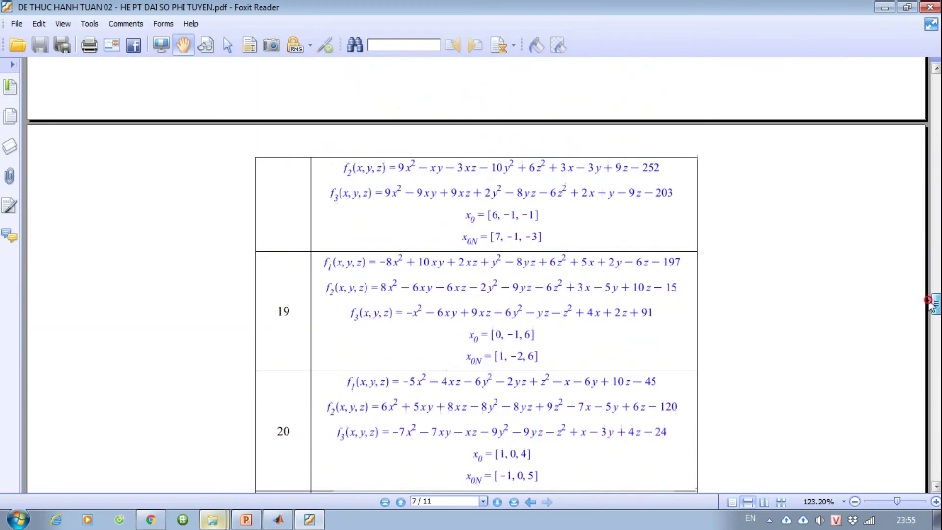
{"action": "key", "text": "alt+Tab"}
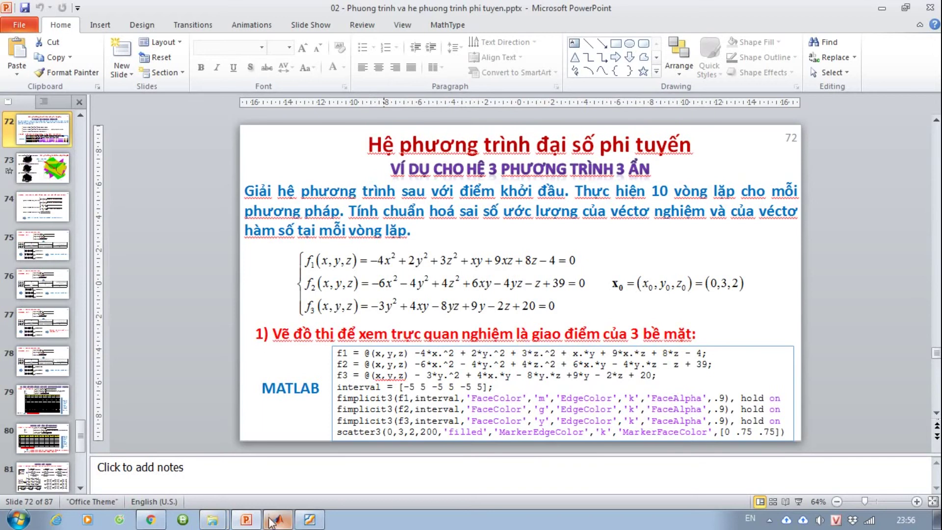
{"action": "left_click", "coordinate": [309, 520]}
{"action": "scroll", "coordinate": [347, 470], "scroll_direction": "down", "scroll_amount": 3}
{"action": "scroll", "coordinate": [521, 412], "scroll_direction": "down", "scroll_amount": 5}
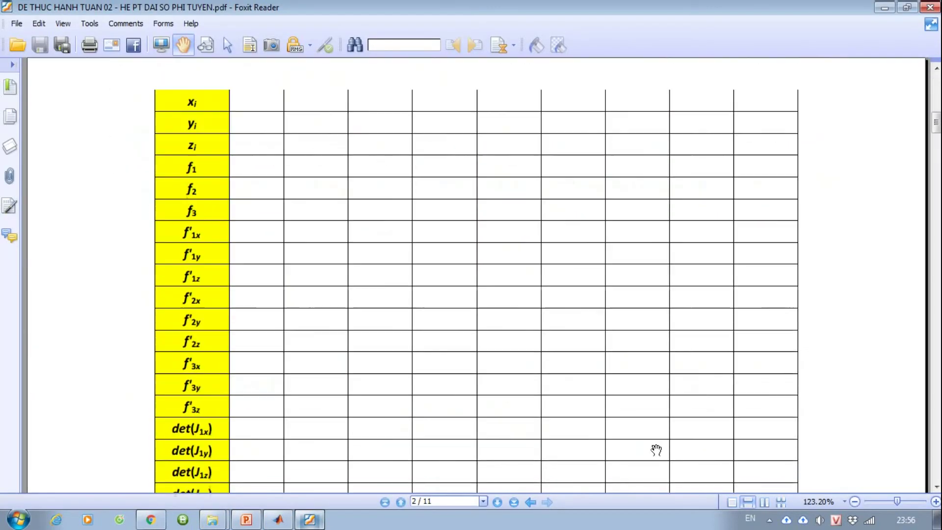
{"action": "left_click_drag", "start_coordinate": [935, 125], "coordinate": [935, 174]}
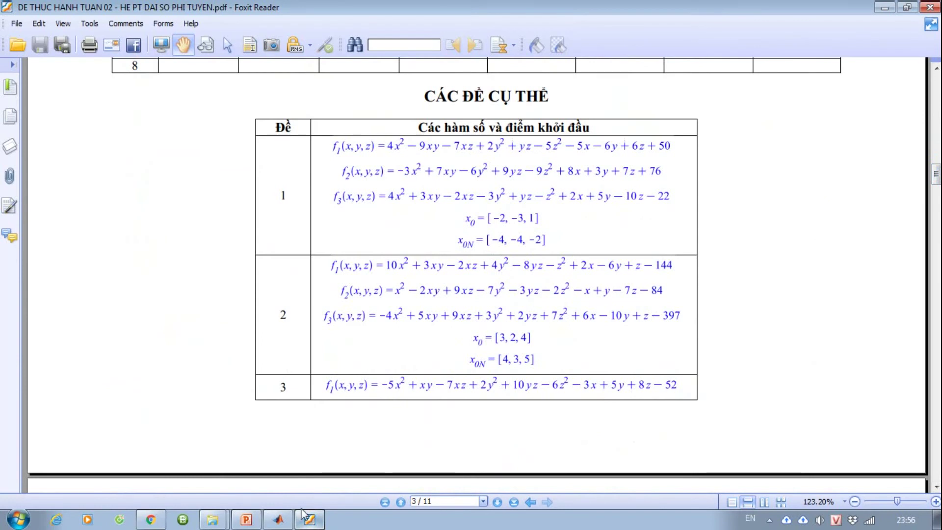
{"action": "left_click", "coordinate": [245, 520]}
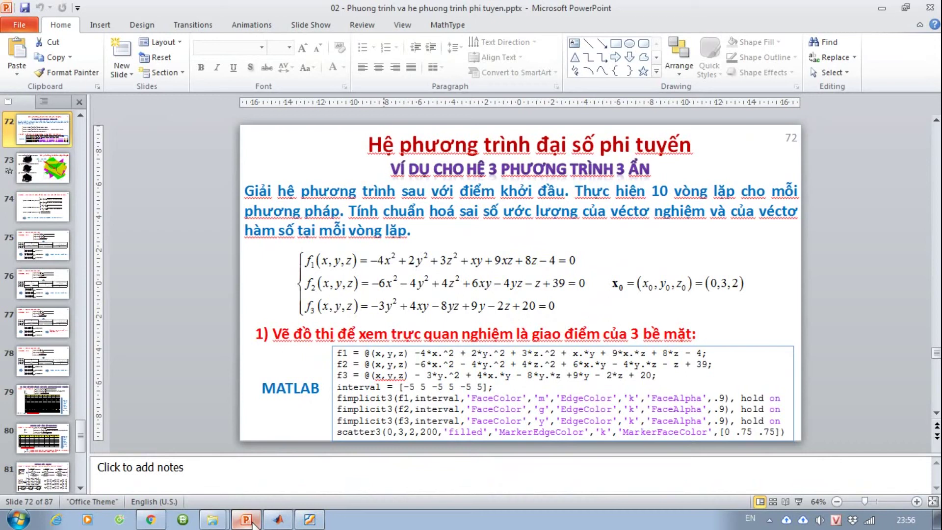
Step: Compare slides 74 and 72, ending on slide 74's x = g1, y = g2, z = g3 rearrangements
{"action": "left_click", "coordinate": [37, 210]}
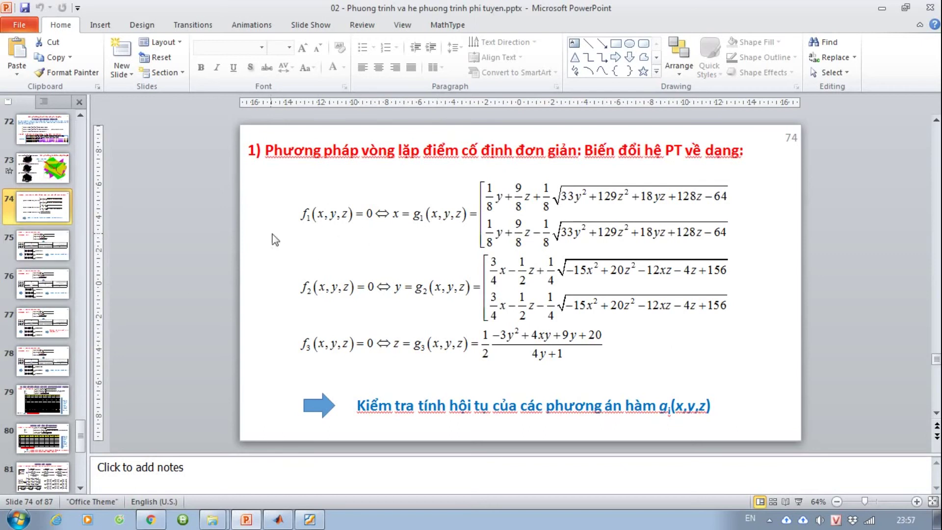
{"action": "left_click", "coordinate": [43, 130]}
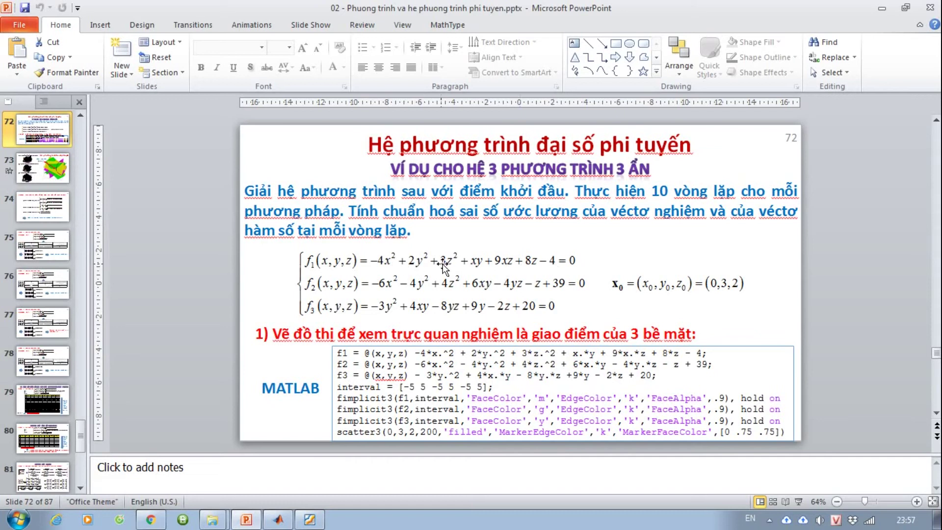
{"action": "left_click", "coordinate": [42, 205]}
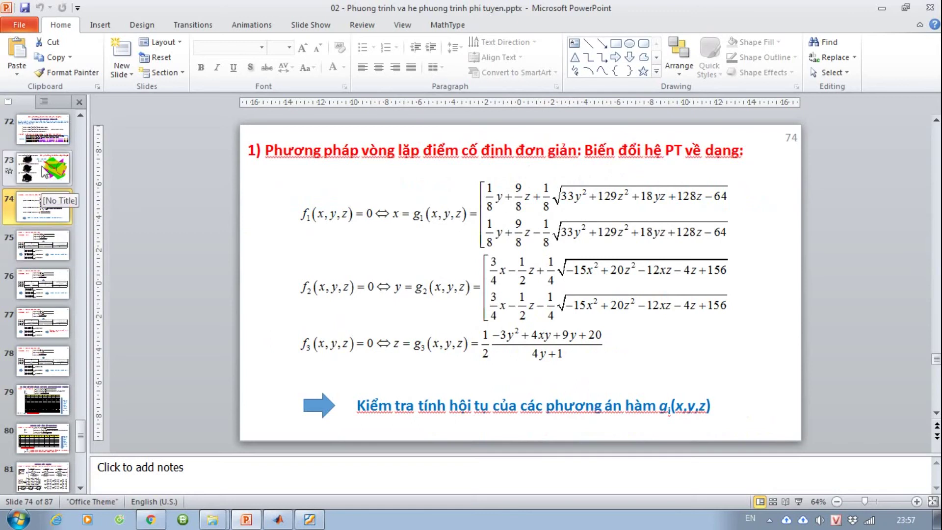
Step: Review slides 72 and 74, then display slide 73's f1, f2, f3 surface plots at (0,3,2)
{"action": "left_click", "coordinate": [43, 140]}
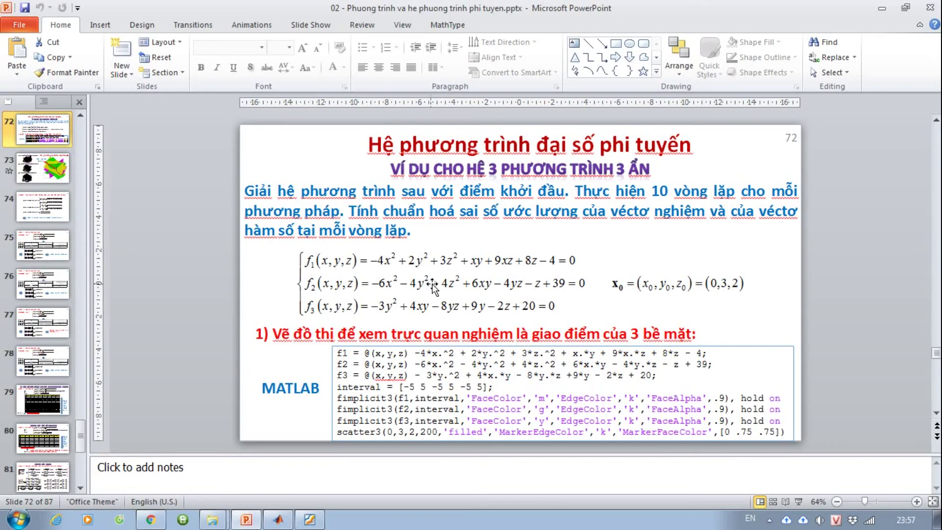
{"action": "scroll", "coordinate": [387, 290], "scroll_direction": "down", "scroll_amount": 2}
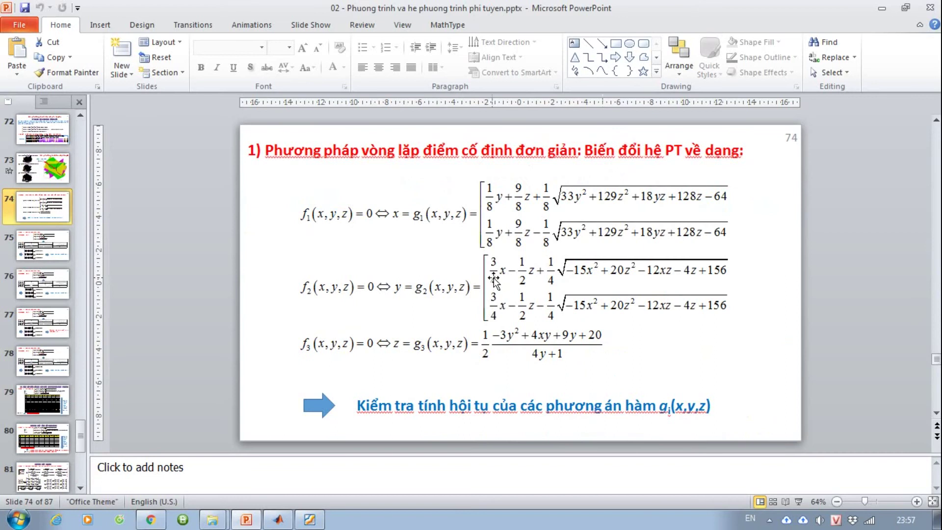
{"action": "left_click", "coordinate": [39, 137]}
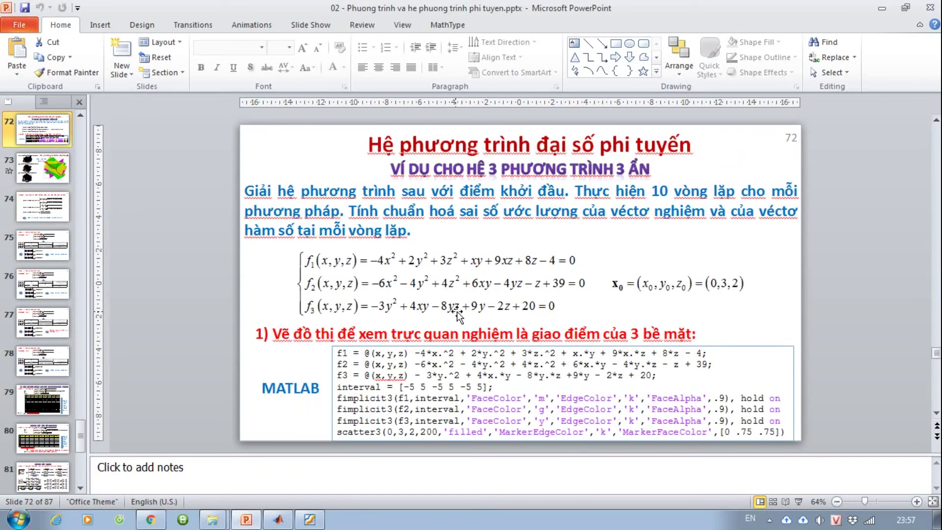
{"action": "scroll", "coordinate": [457, 311], "scroll_direction": "down", "scroll_amount": 2}
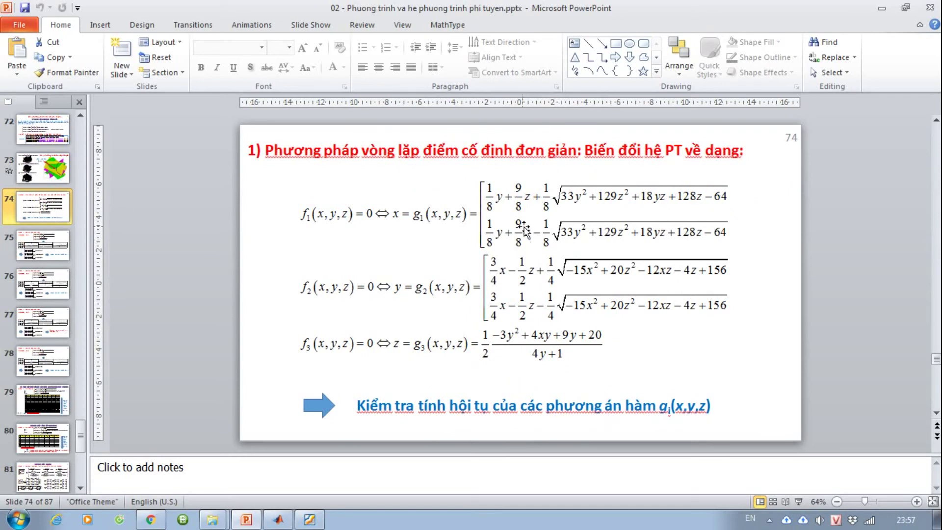
{"action": "left_click", "coordinate": [47, 138]}
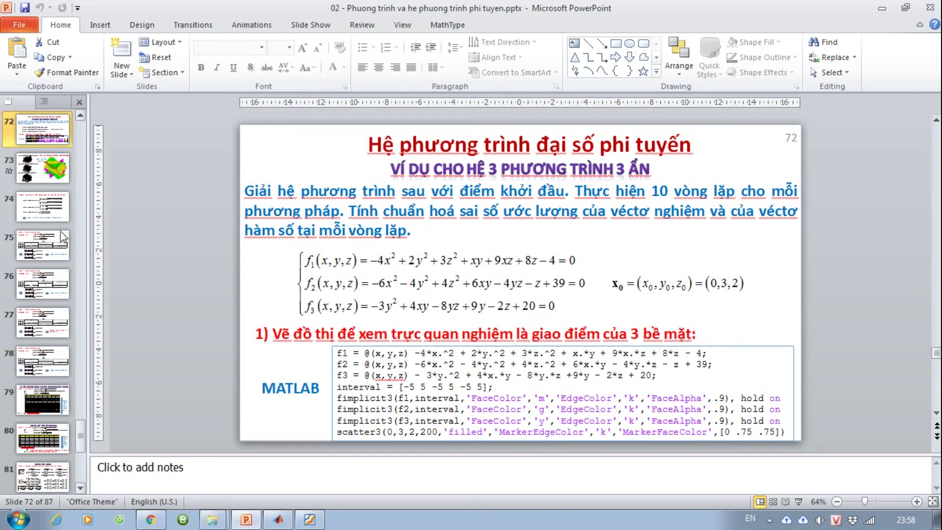
{"action": "left_click", "coordinate": [46, 209]}
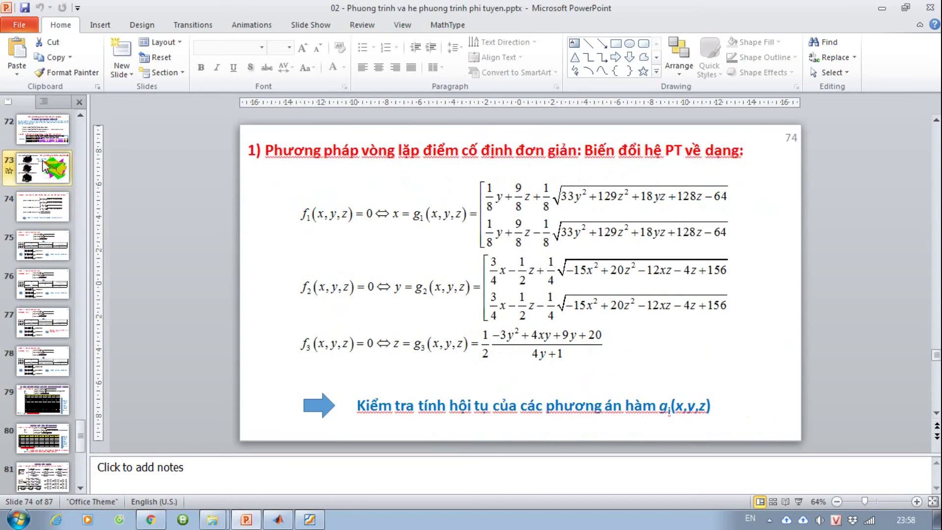
{"action": "left_click", "coordinate": [42, 160]}
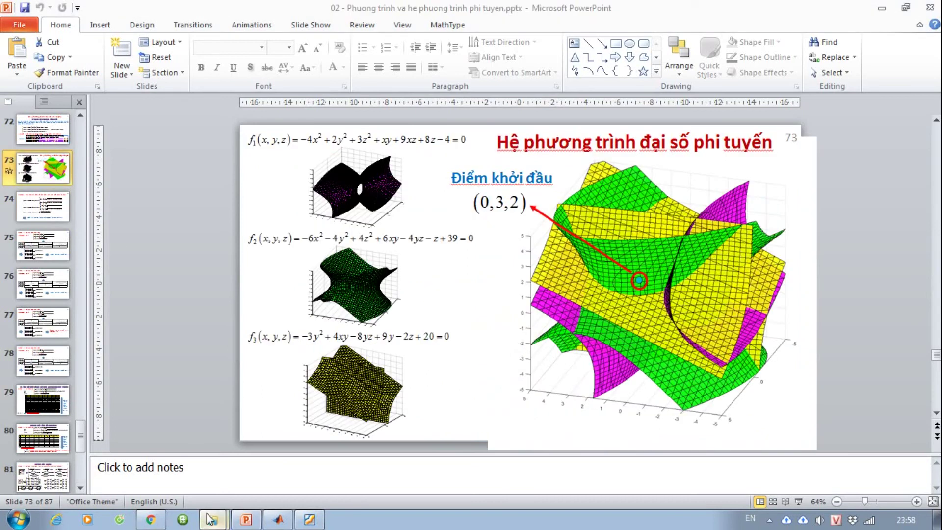
Step: Open De 01.mw from BAI TAP VE NHA\Tuan 03 in Maple, then return to PowerPoint
{"action": "left_click", "coordinate": [208, 491]}
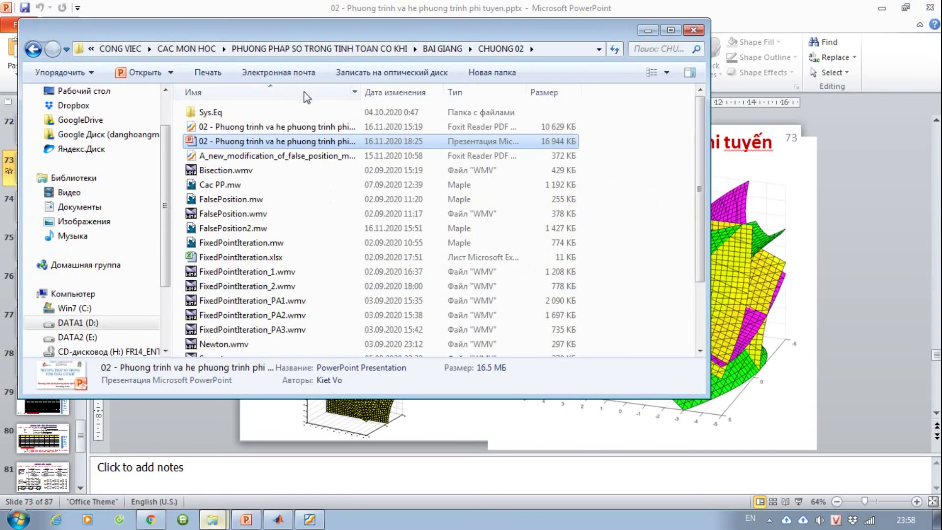
{"action": "left_click", "coordinate": [319, 49]}
{"action": "double_click", "coordinate": [244, 145]}
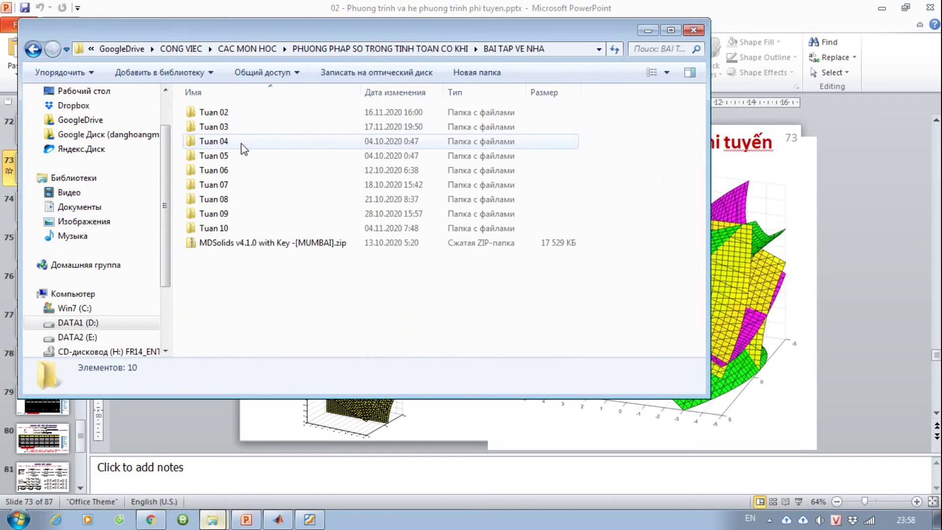
{"action": "double_click", "coordinate": [231, 127]}
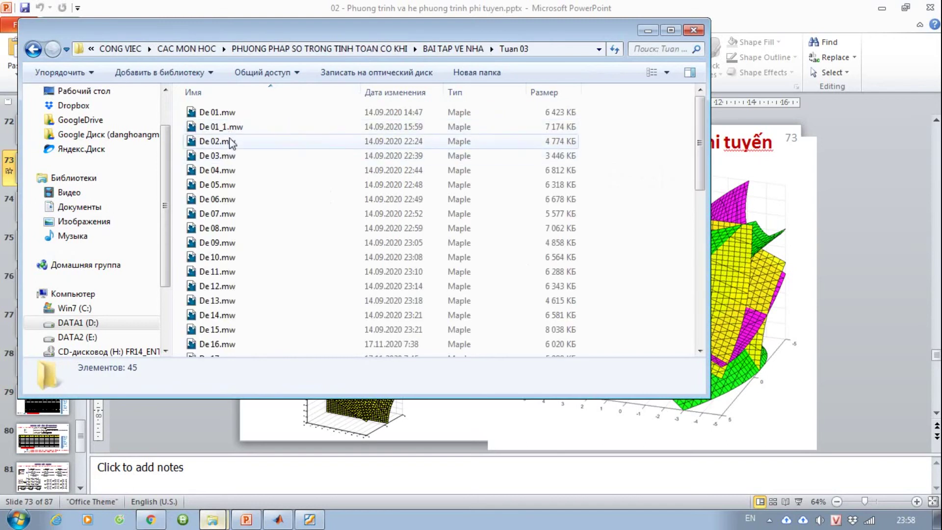
{"action": "double_click", "coordinate": [230, 116]}
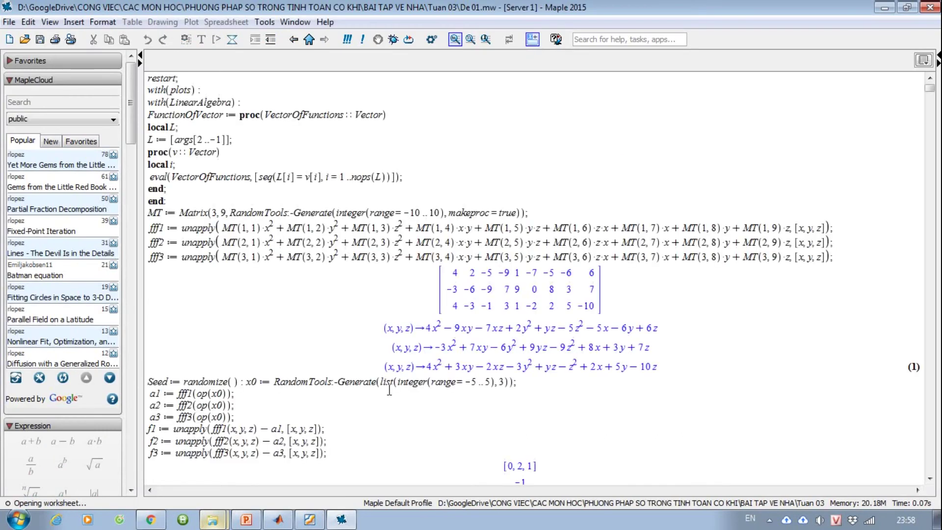
{"action": "left_click", "coordinate": [246, 519]}
Step: Select slide 72's equation system, then bring up Đề 1's f1, f2, f3 with x0 = [-2,-3,1] in Foxit
{"action": "left_click", "coordinate": [46, 127]}
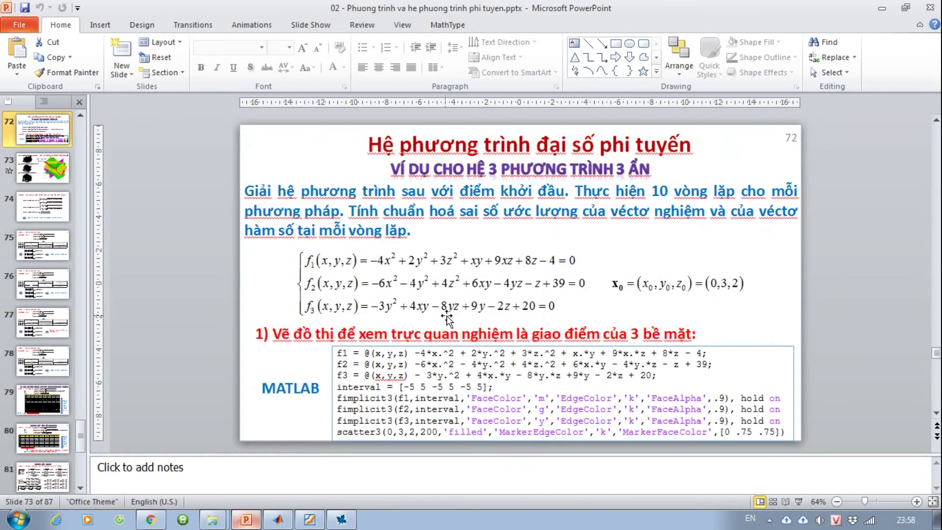
{"action": "left_click", "coordinate": [450, 268]}
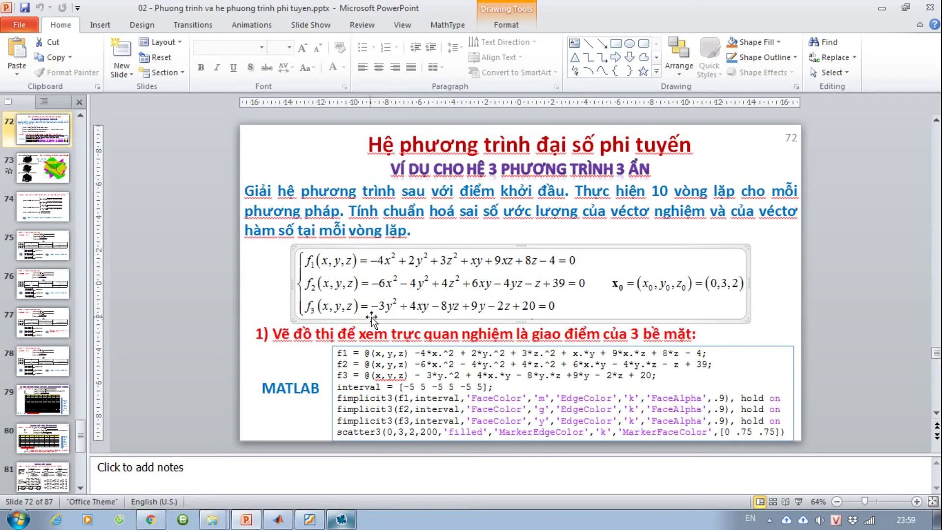
{"action": "left_click", "coordinate": [308, 519]}
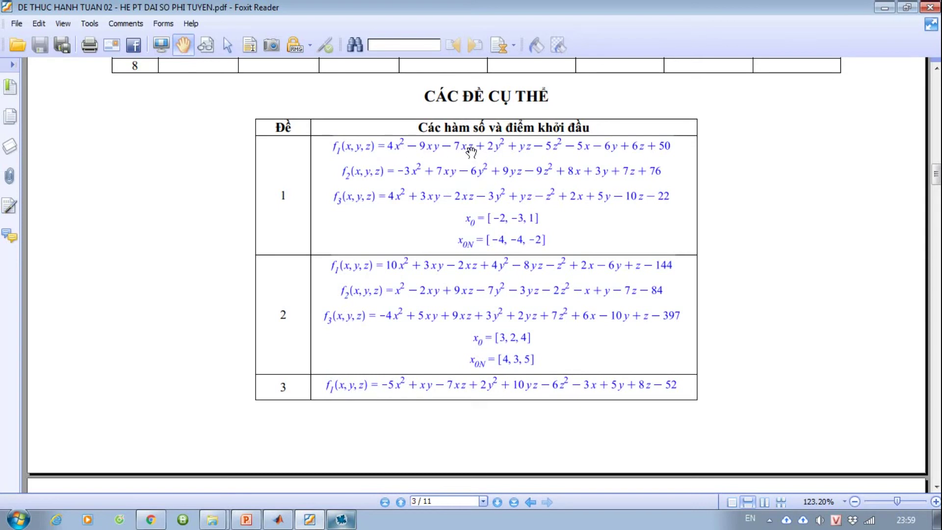
{"action": "left_click", "coordinate": [350, 520]}
{"action": "scroll", "coordinate": [663, 378], "scroll_direction": "down", "scroll_amount": 3}
{"action": "scroll", "coordinate": [664, 378], "scroll_direction": "down", "scroll_amount": 5}
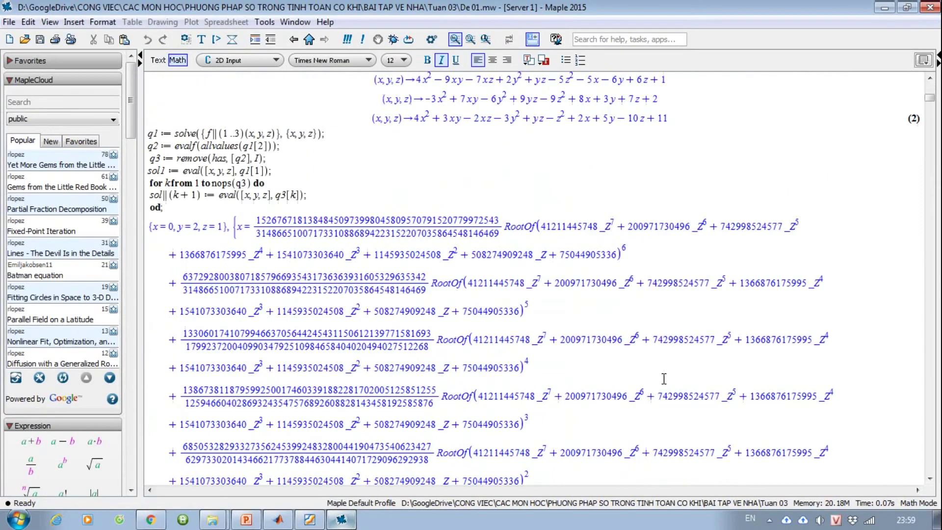
{"action": "scroll", "coordinate": [663, 378], "scroll_direction": "down", "scroll_amount": 10}
{"action": "scroll", "coordinate": [664, 378], "scroll_direction": "down", "scroll_amount": 10}
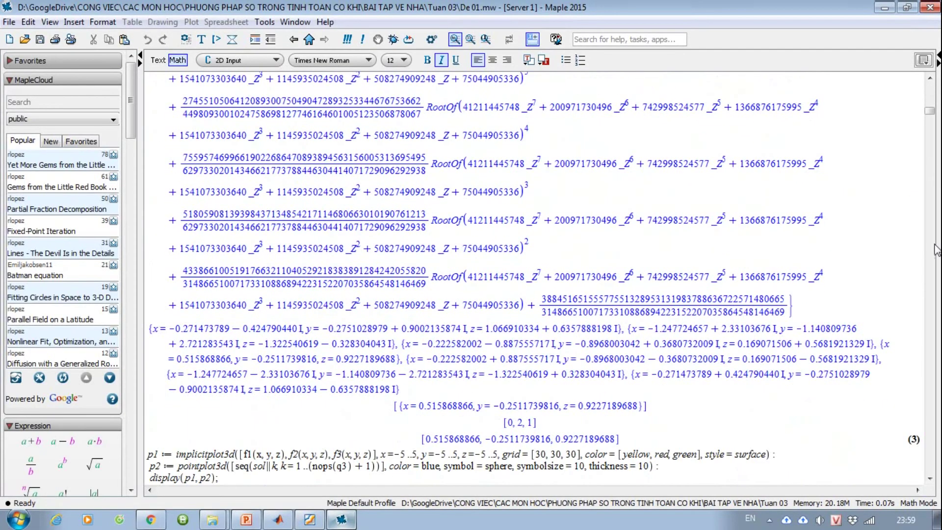
{"action": "scroll", "coordinate": [646, 400], "scroll_direction": "down", "scroll_amount": 10}
{"action": "scroll", "coordinate": [646, 400], "scroll_direction": "down", "scroll_amount": 10}
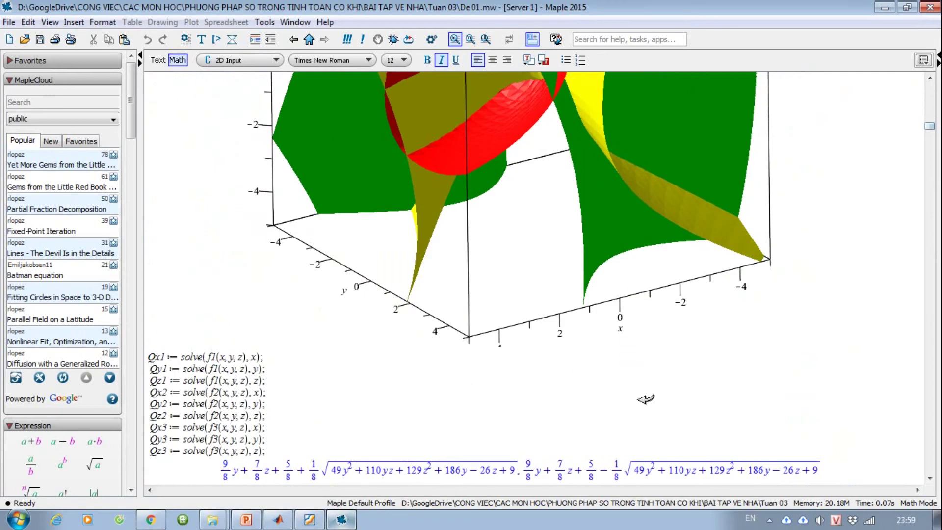
{"action": "scroll", "coordinate": [646, 400], "scroll_direction": "down", "scroll_amount": 4}
{"action": "scroll", "coordinate": [646, 400], "scroll_direction": "down", "scroll_amount": 2}
{"action": "scroll", "coordinate": [646, 400], "scroll_direction": "down", "scroll_amount": 1}
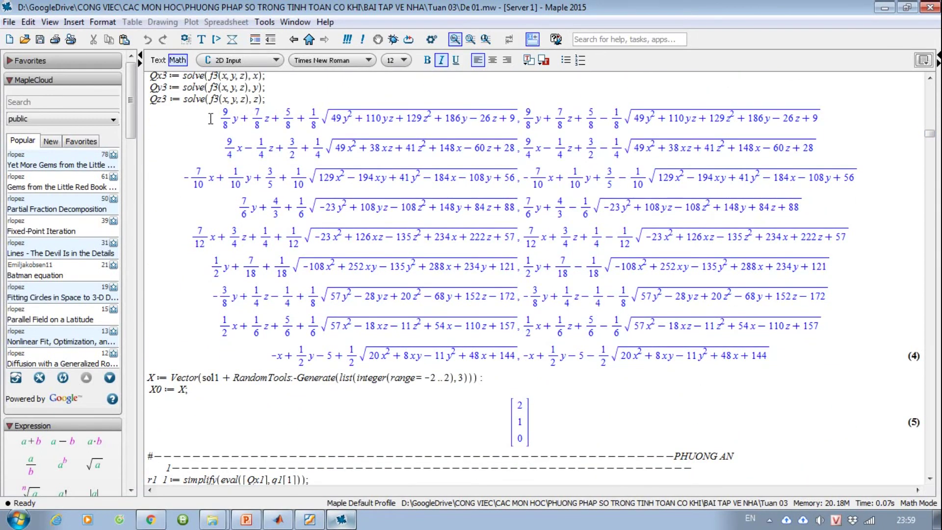
{"action": "left_click_drag", "start_coordinate": [210, 119], "coordinate": [359, 119]}
{"action": "left_click_drag", "start_coordinate": [440, 119], "coordinate": [686, 125]}
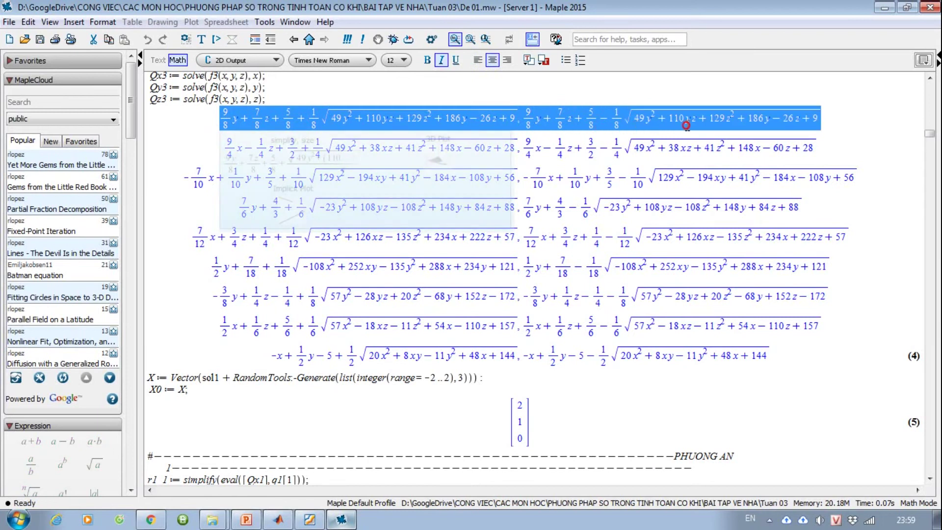
{"action": "left_click", "coordinate": [507, 100]}
{"action": "left_click_drag", "start_coordinate": [224, 116], "coordinate": [422, 118]}
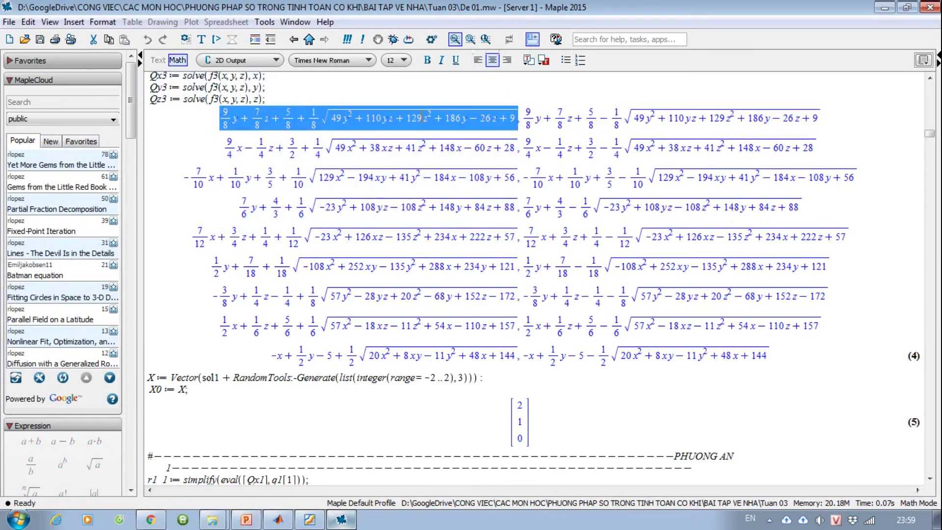
{"action": "left_click_drag", "start_coordinate": [523, 121], "coordinate": [642, 120]}
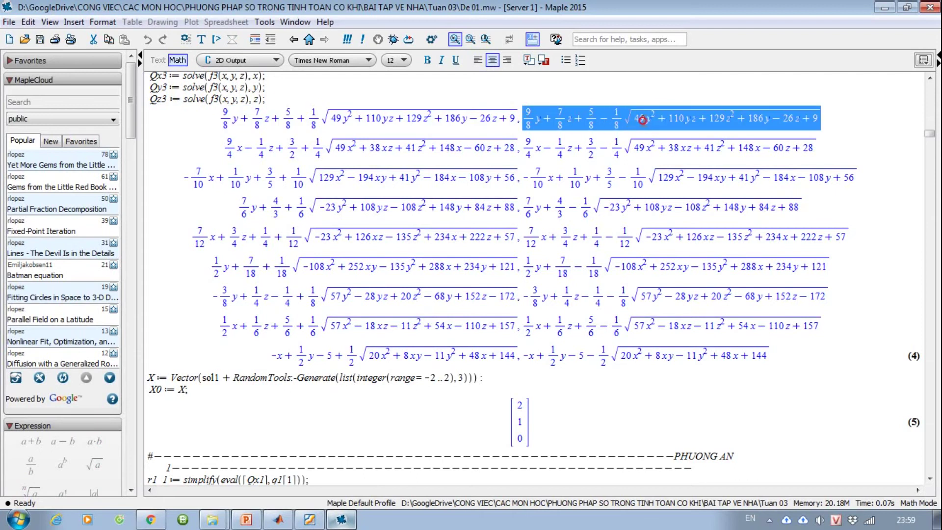
{"action": "left_click", "coordinate": [225, 148]}
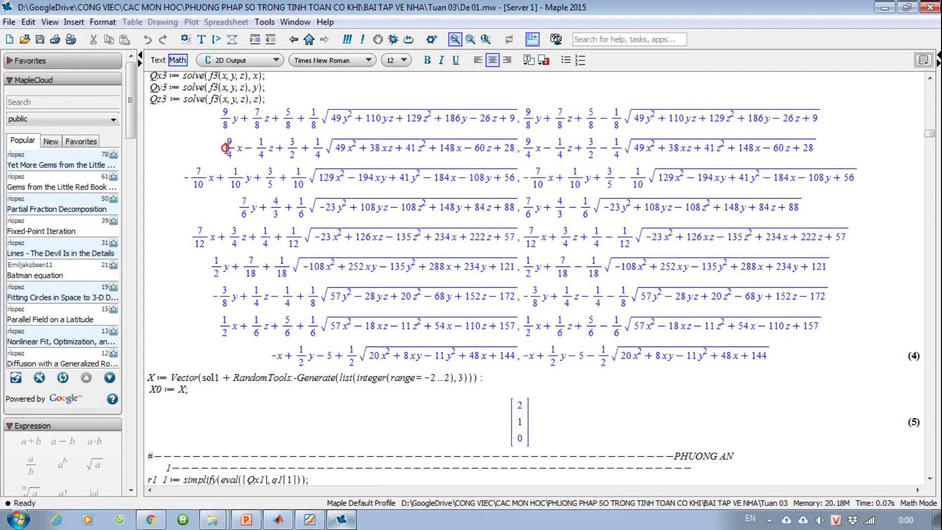
{"action": "left_click_drag", "start_coordinate": [225, 148], "coordinate": [385, 153]}
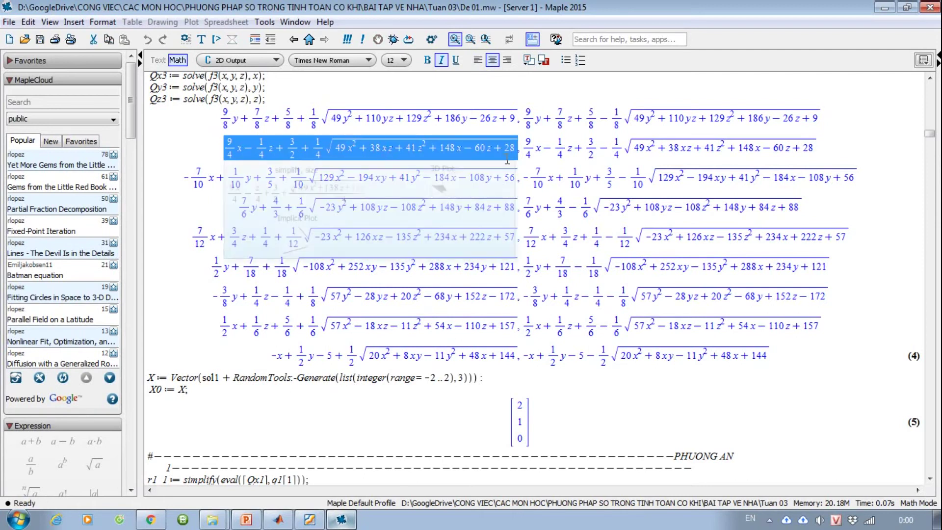
{"action": "left_click_drag", "start_coordinate": [520, 149], "coordinate": [659, 152]}
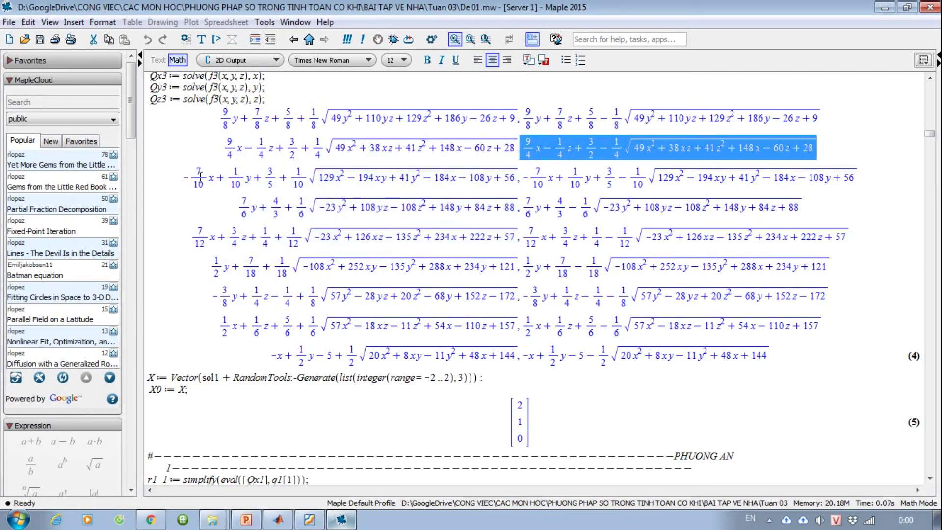
{"action": "left_click_drag", "start_coordinate": [186, 180], "coordinate": [390, 179]}
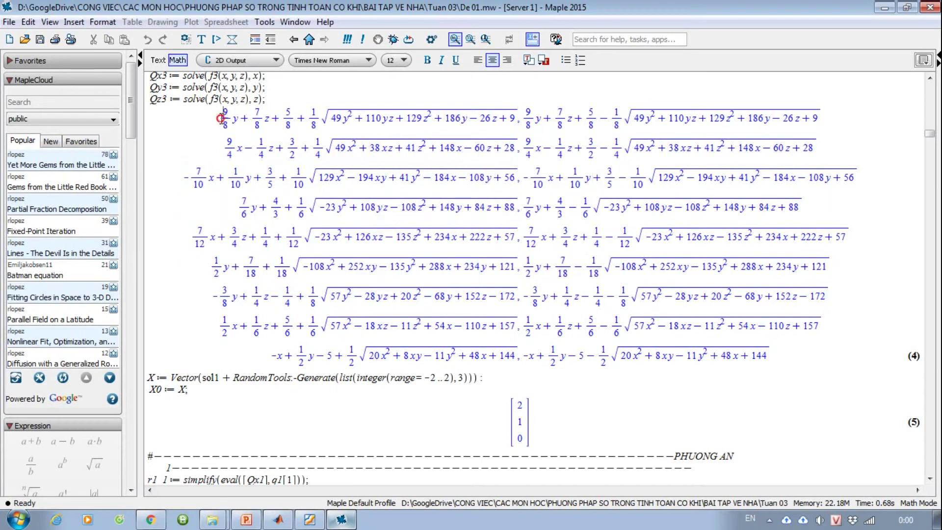
{"action": "left_click_drag", "start_coordinate": [221, 118], "coordinate": [683, 175]}
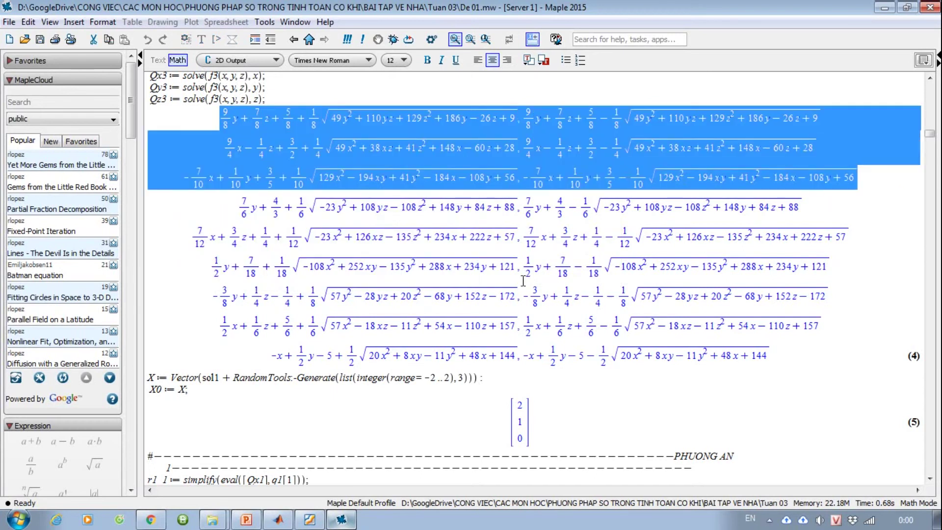
{"action": "left_click_drag", "start_coordinate": [241, 202], "coordinate": [486, 262]}
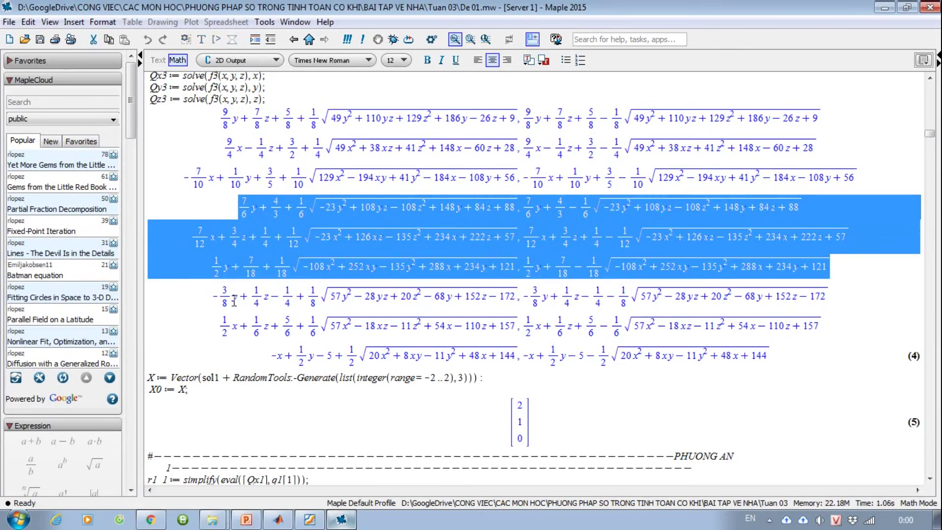
{"action": "left_click_drag", "start_coordinate": [211, 299], "coordinate": [472, 321]}
{"action": "left_click_drag", "start_coordinate": [587, 338], "coordinate": [627, 345]}
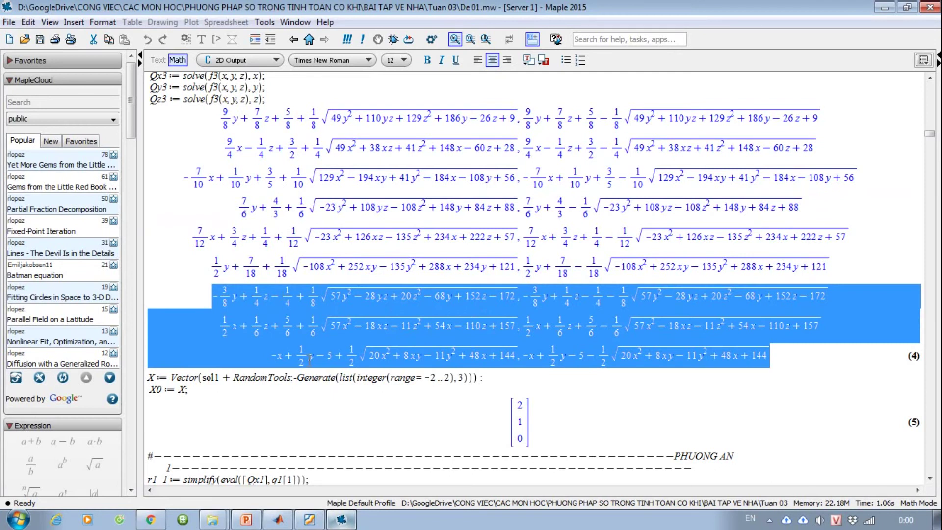
{"action": "key", "text": "ctrl+c"}
{"action": "left_click", "coordinate": [815, 360]}
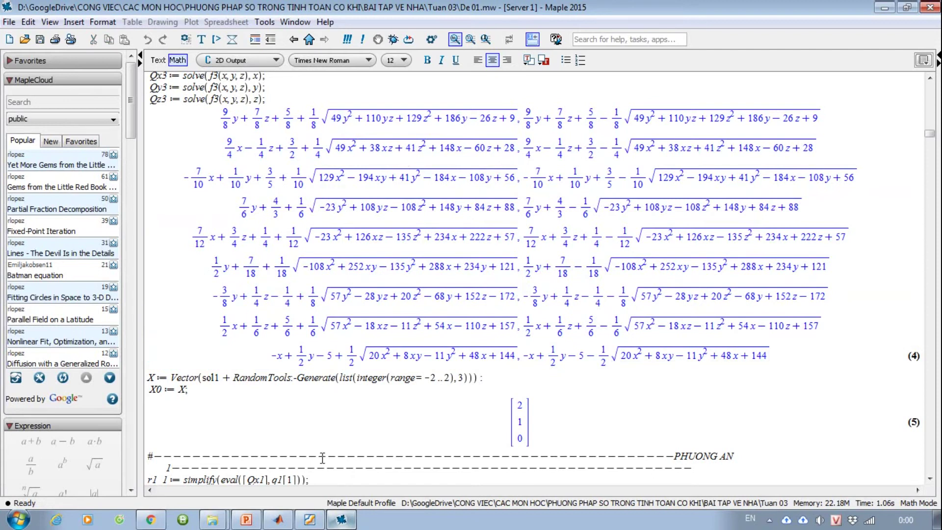
{"action": "left_click_drag", "start_coordinate": [233, 118], "coordinate": [410, 121]}
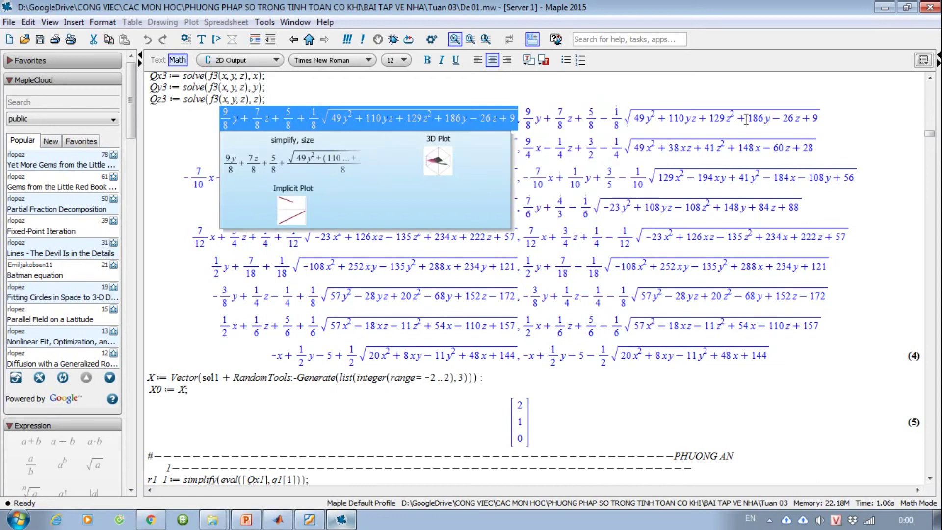
{"action": "left_click_drag", "start_coordinate": [818, 118], "coordinate": [634, 118]}
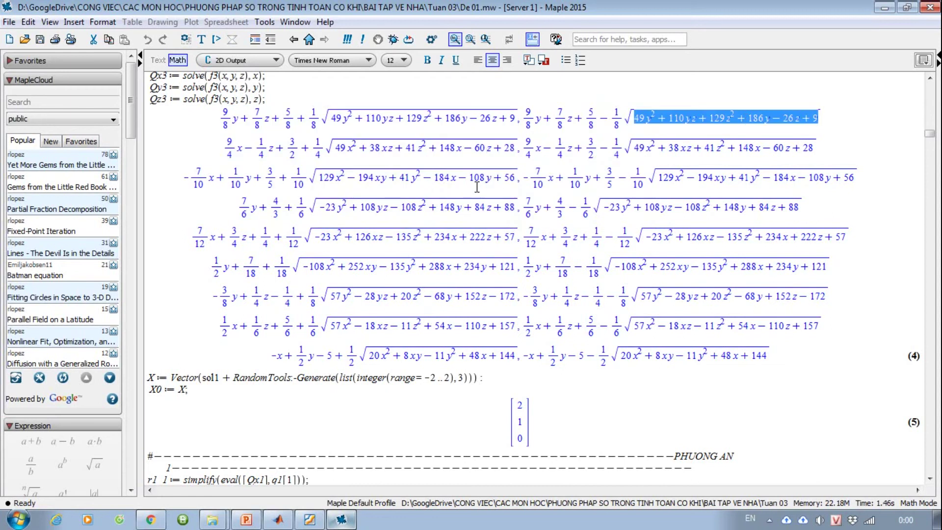
{"action": "left_click_drag", "start_coordinate": [241, 201], "coordinate": [306, 229]}
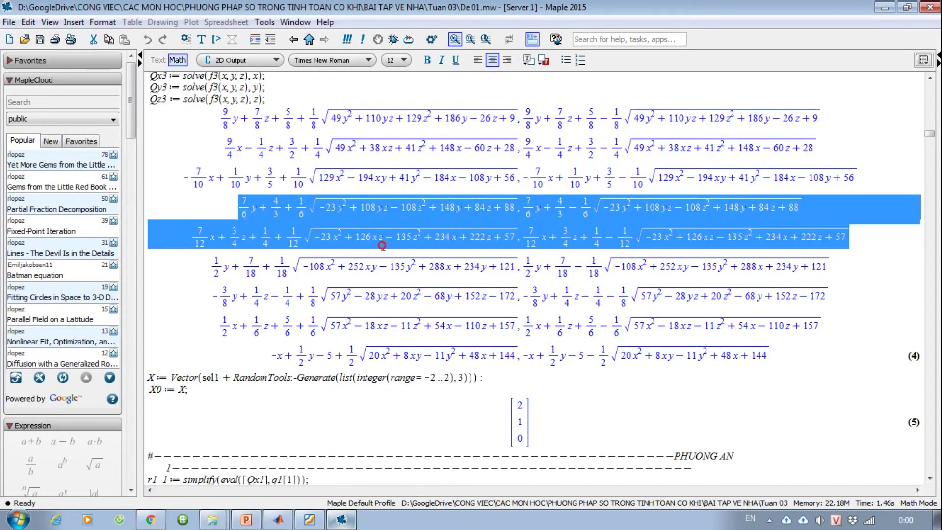
{"action": "left_click_drag", "start_coordinate": [381, 246], "coordinate": [424, 253]}
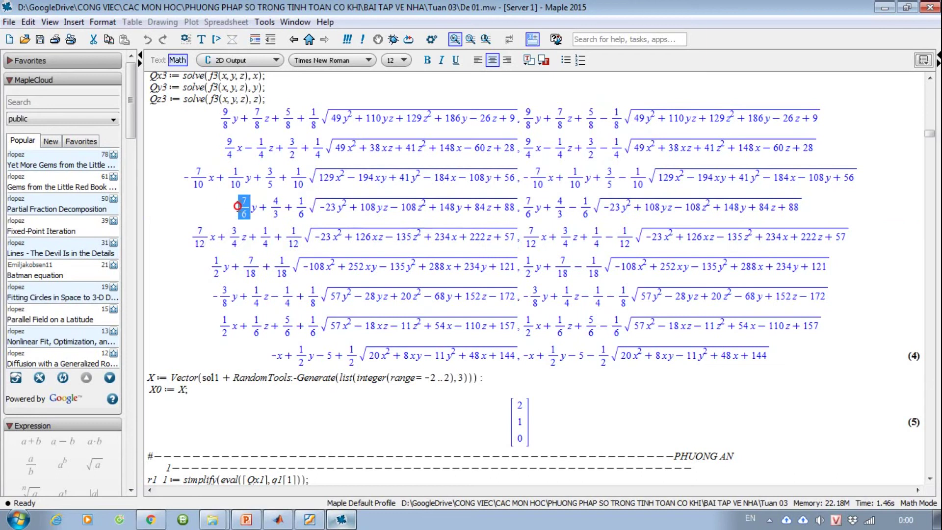
{"action": "left_click_drag", "start_coordinate": [258, 239], "coordinate": [577, 344]}
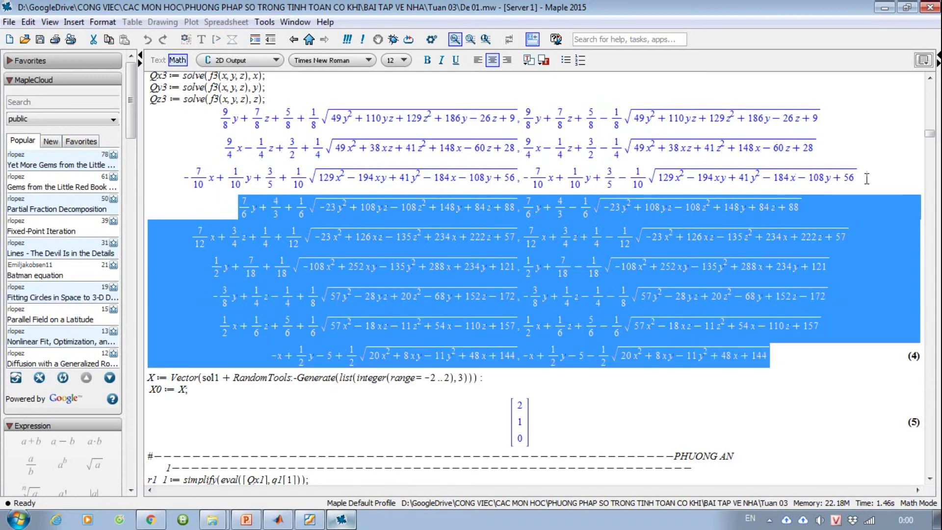
{"action": "left_click", "coordinate": [885, 132]}
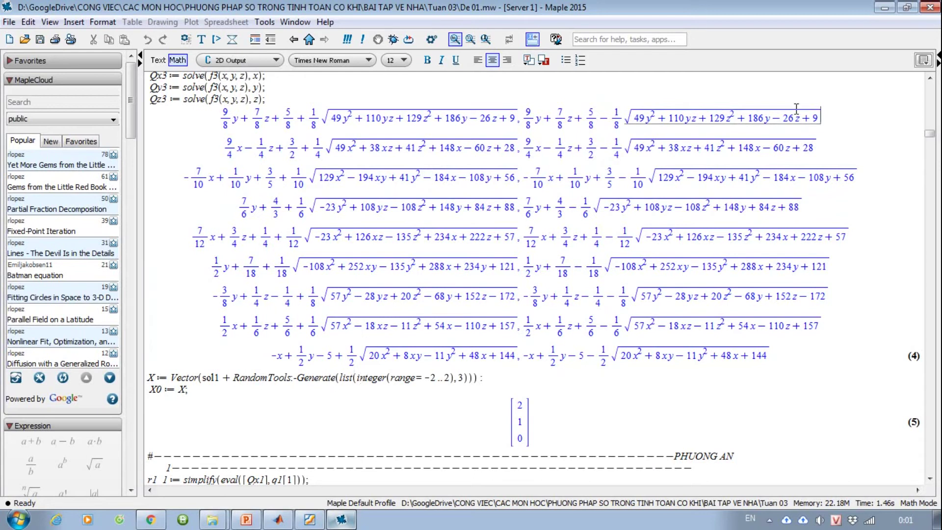
{"action": "left_click", "coordinate": [885, 9]}
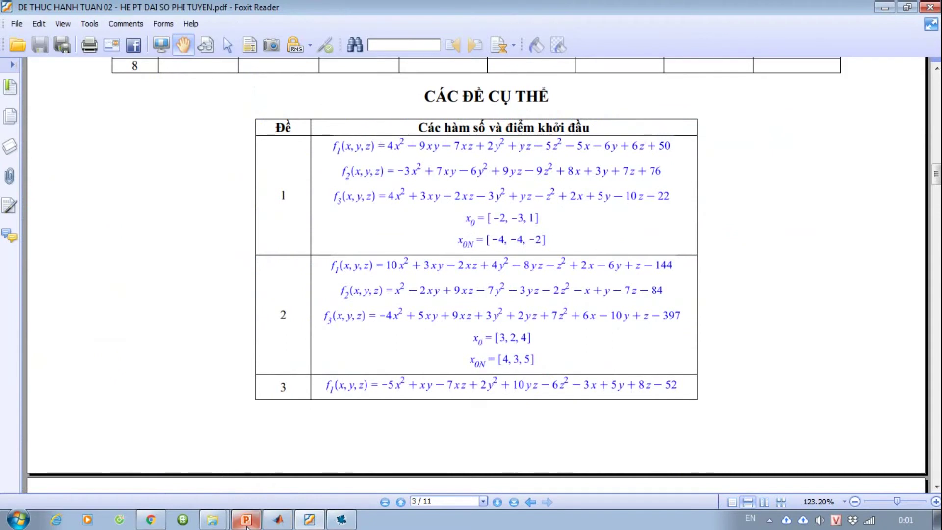
Step: Bring PowerPoint back and compare the g(x,y,z) equations on slides 74 and 75
{"action": "left_click", "coordinate": [247, 523]}
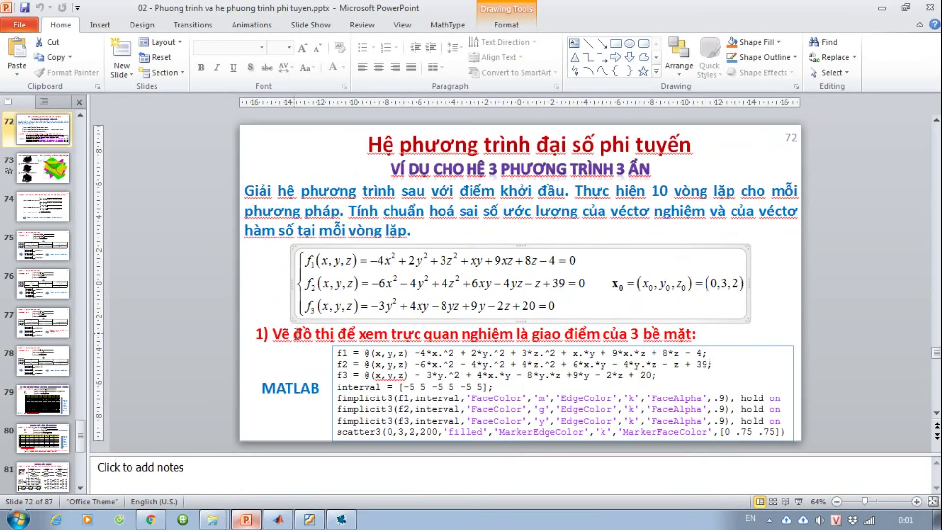
{"action": "left_click", "coordinate": [44, 245]}
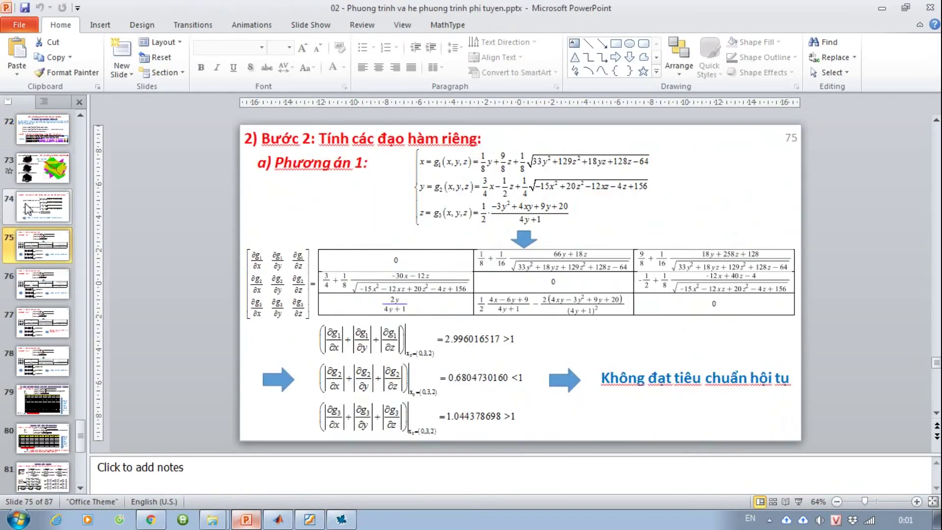
{"action": "left_click", "coordinate": [25, 205]}
{"action": "left_click", "coordinate": [578, 209]}
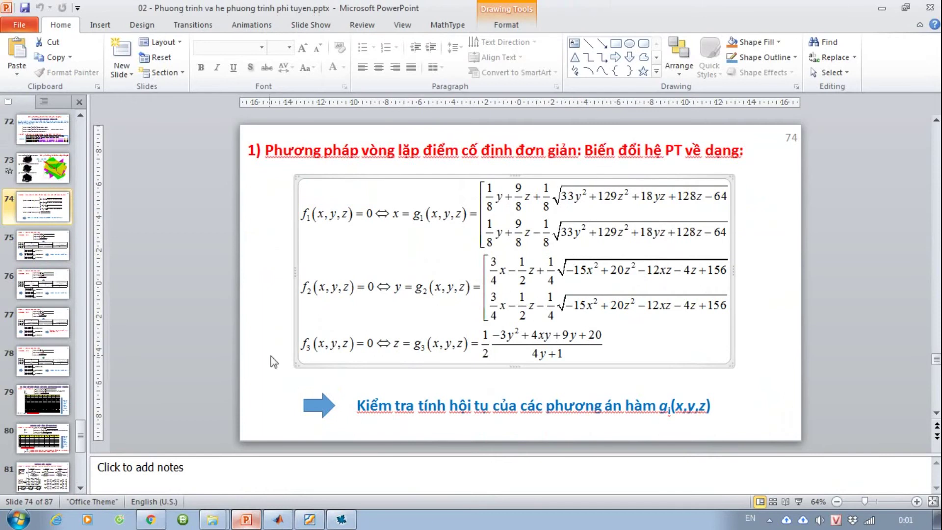
{"action": "left_click", "coordinate": [48, 247]}
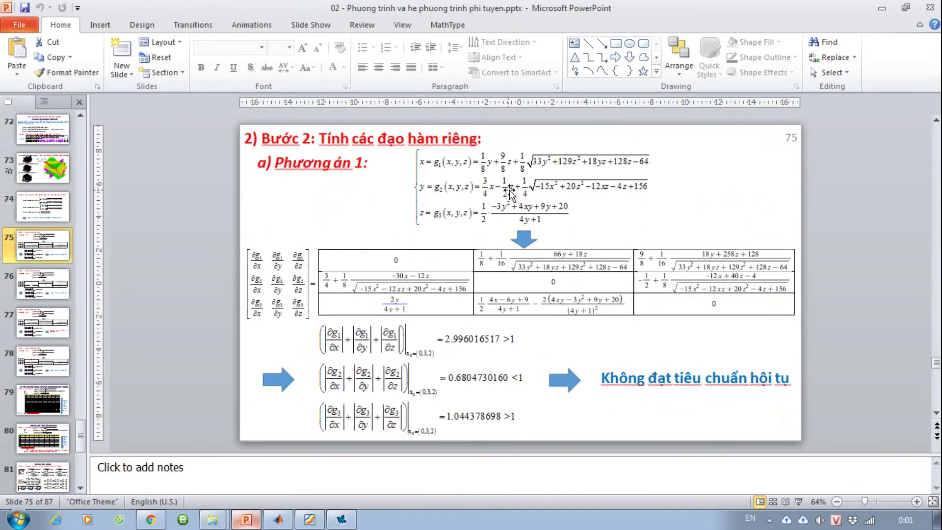
{"action": "left_click", "coordinate": [539, 167]}
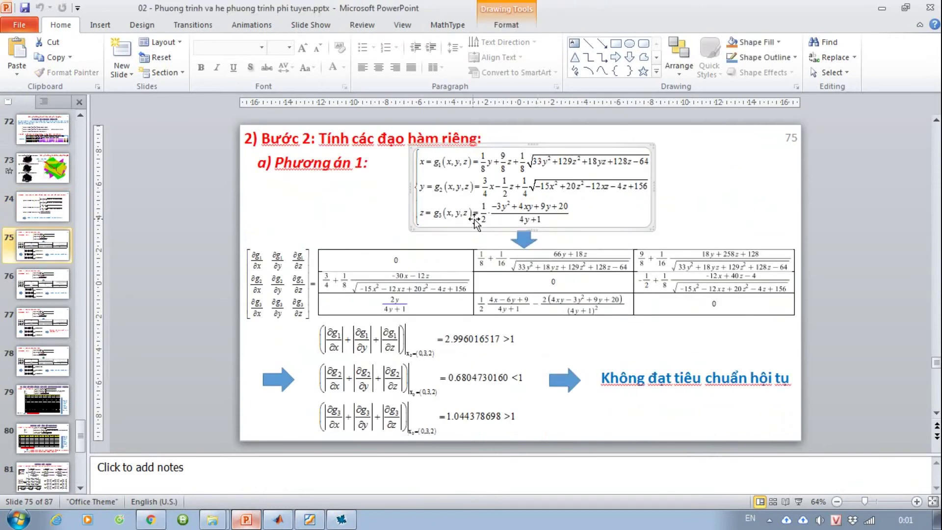
Step: Browse the option slides through slide 78's Phương án 4, then return to slide 74
{"action": "left_click", "coordinate": [48, 283]}
{"action": "left_click", "coordinate": [22, 326]}
{"action": "left_click", "coordinate": [24, 367]}
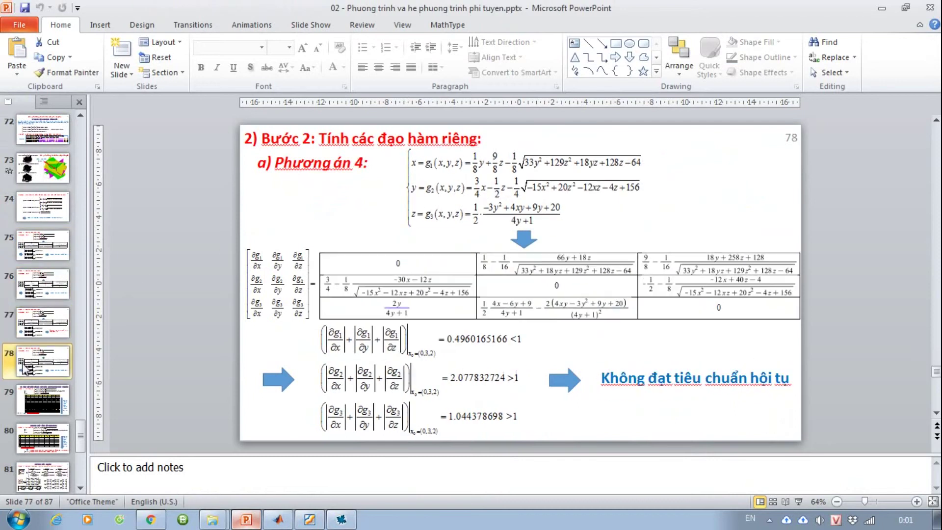
{"action": "left_click", "coordinate": [42, 247]}
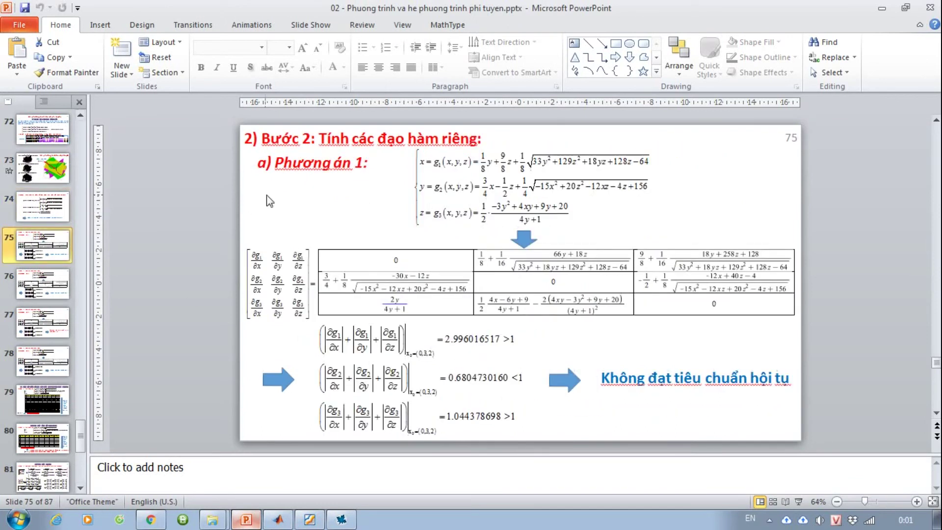
{"action": "left_click", "coordinate": [42, 206]}
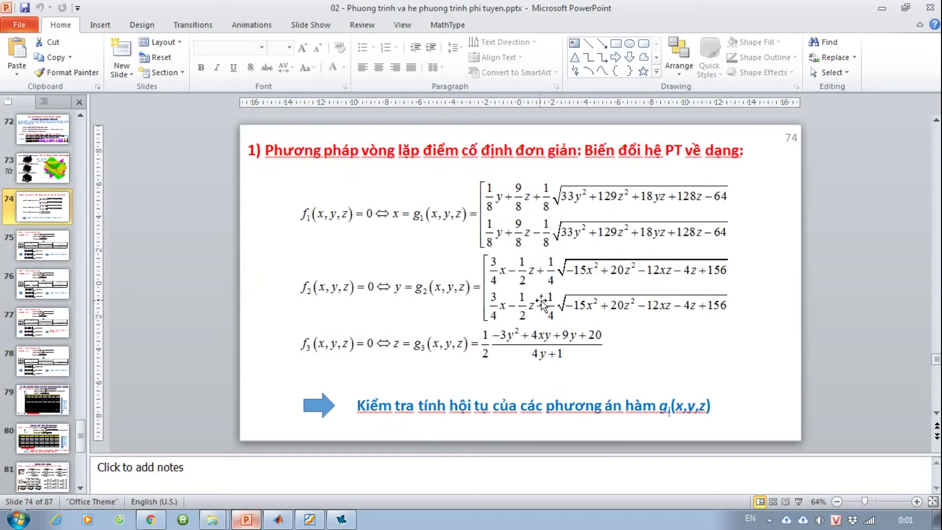
Step: Select slide 75's g1, g2, g3 equation group, then scroll back to slide 74
{"action": "key", "text": "Down"}
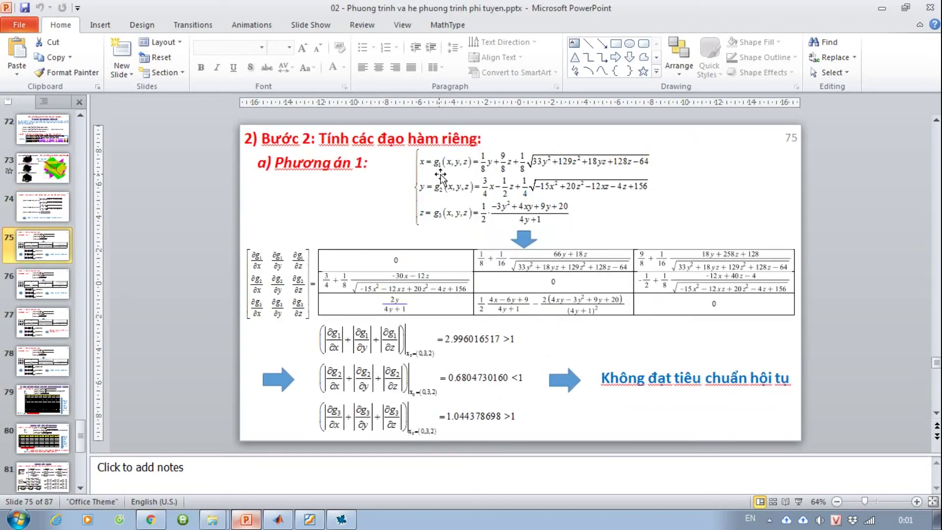
{"action": "left_click", "coordinate": [504, 167]}
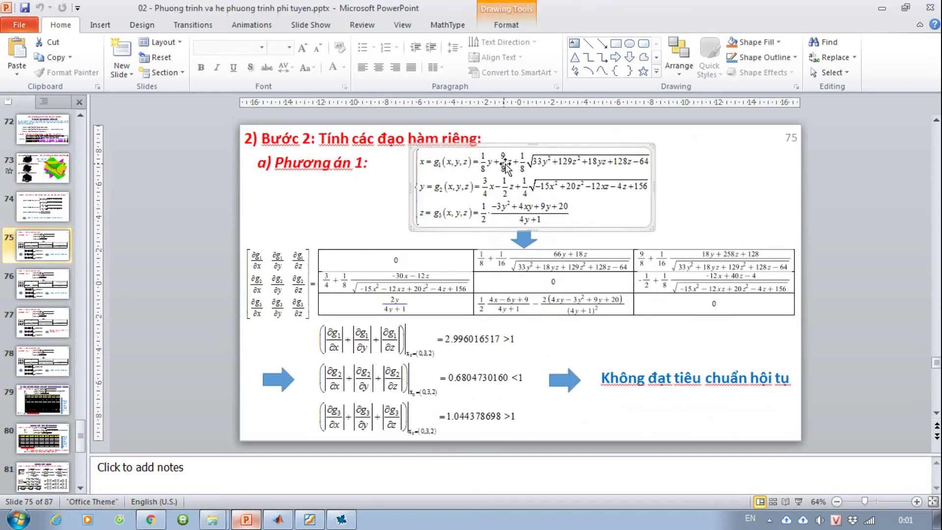
{"action": "scroll", "coordinate": [505, 167], "scroll_direction": "up", "scroll_amount": 1}
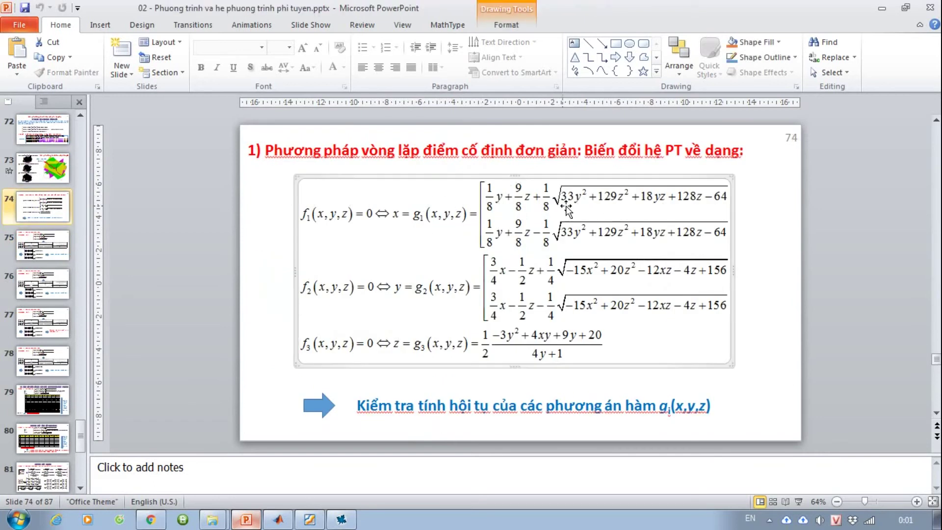
{"action": "scroll", "coordinate": [537, 202], "scroll_direction": "down", "scroll_amount": 1}
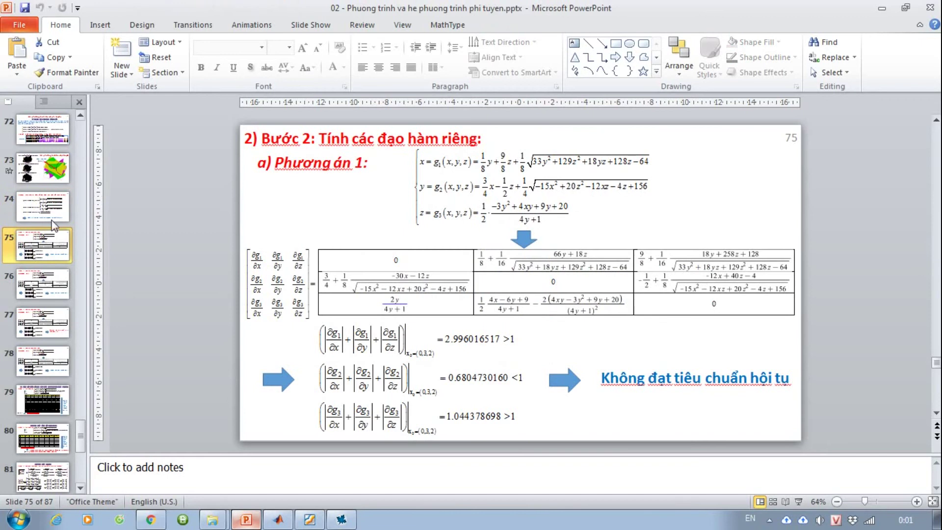
{"action": "scroll", "coordinate": [497, 198], "scroll_direction": "up", "scroll_amount": 1}
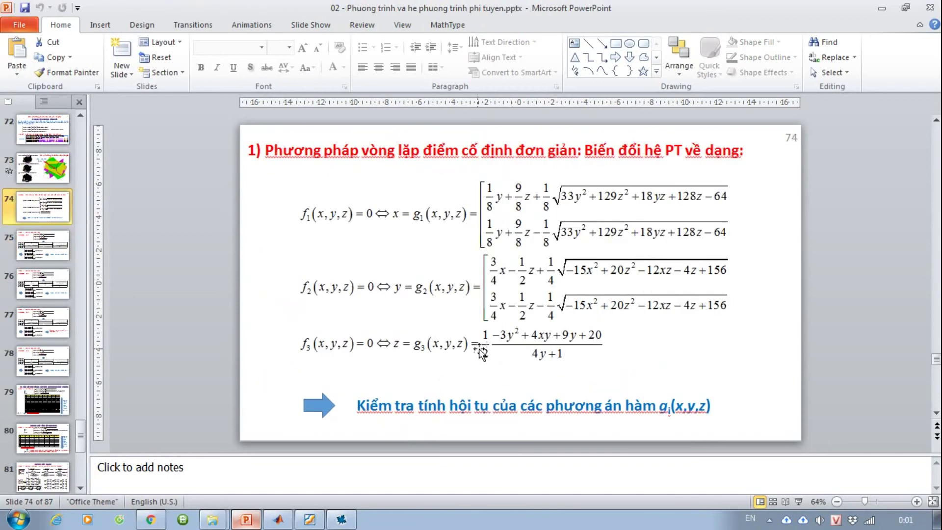
Step: Show slide 75 with Phương án 1's derivative sums 2.996, 0.680 and 1.044
{"action": "left_click", "coordinate": [51, 249]}
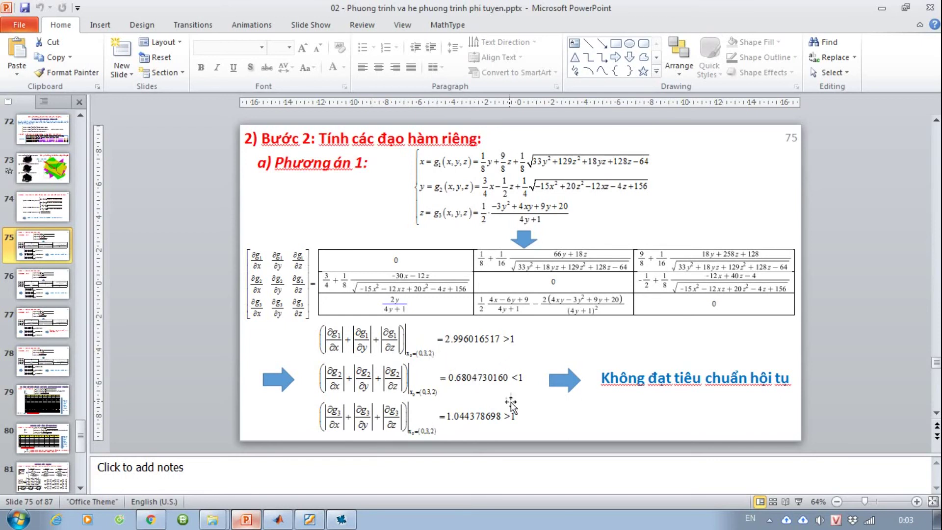
{"action": "left_click", "coordinate": [46, 297]}
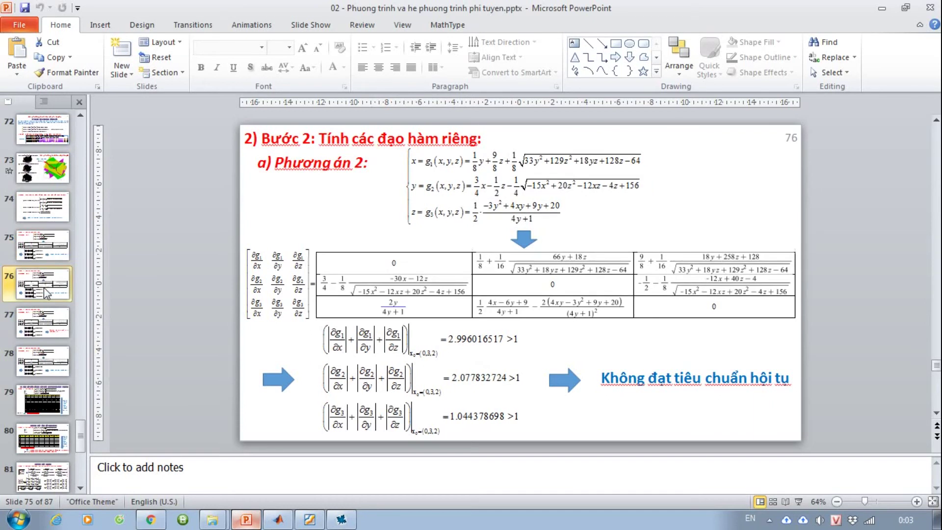
{"action": "left_click", "coordinate": [44, 322]}
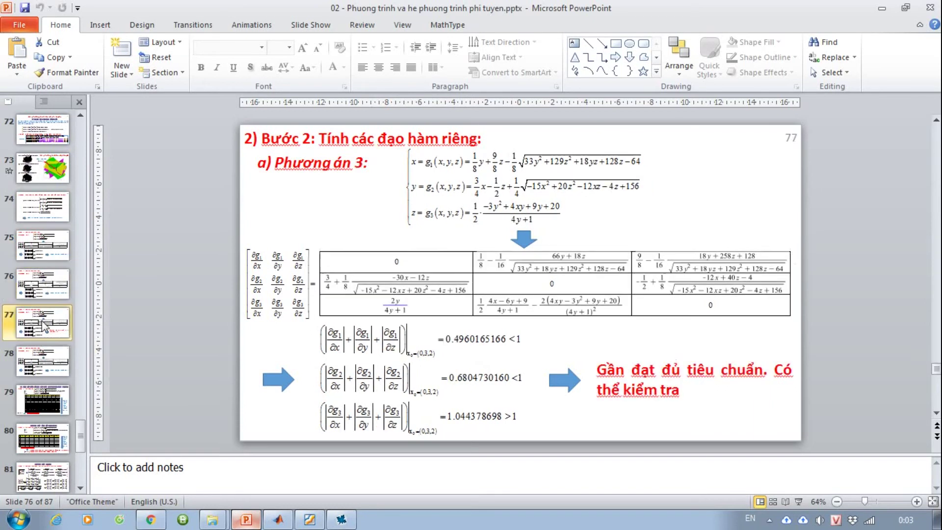
{"action": "left_click", "coordinate": [43, 372]}
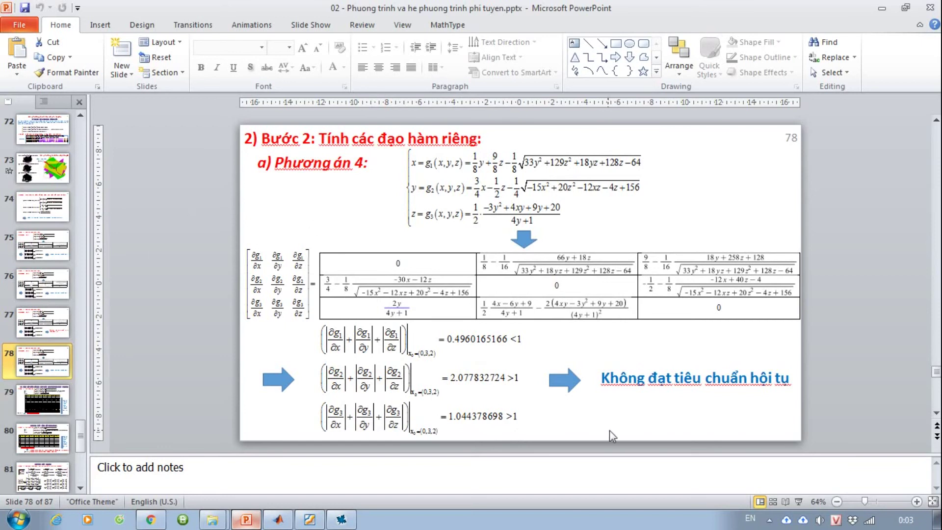
{"action": "left_click", "coordinate": [49, 322]}
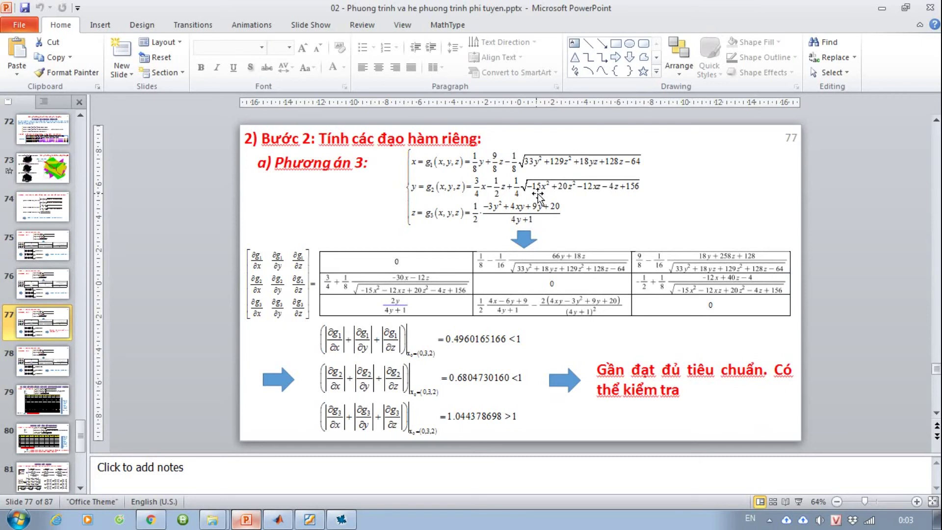
{"action": "left_click", "coordinate": [42, 373]}
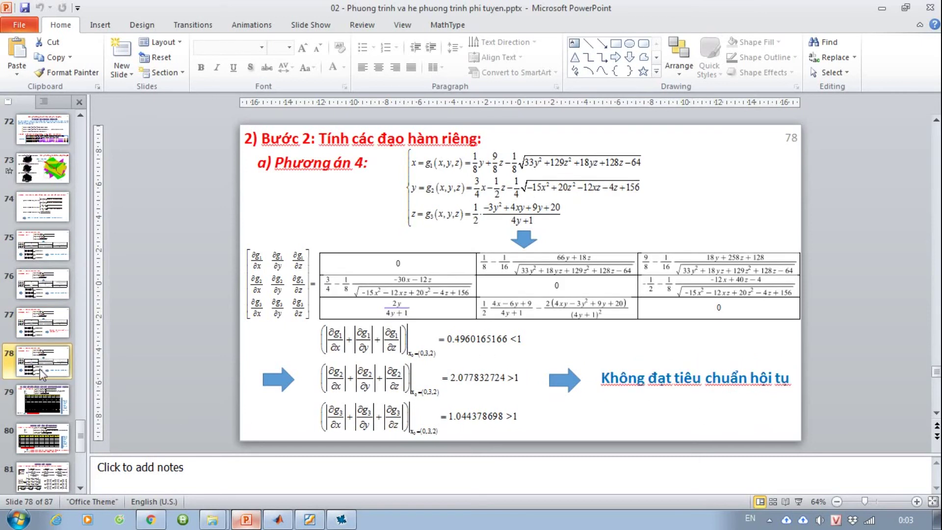
{"action": "left_click", "coordinate": [43, 400]}
{"action": "left_click", "coordinate": [46, 361]}
{"action": "left_click", "coordinate": [42, 399]}
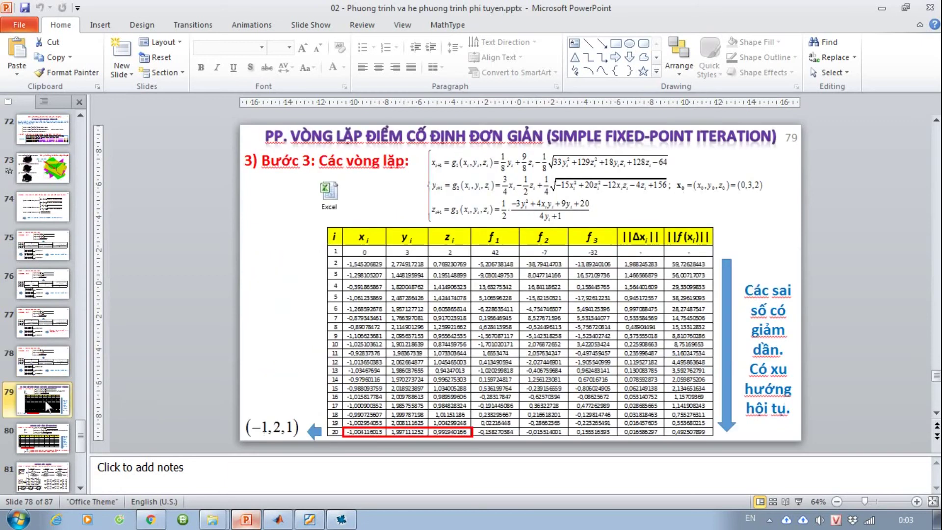
{"action": "left_click", "coordinate": [55, 253]}
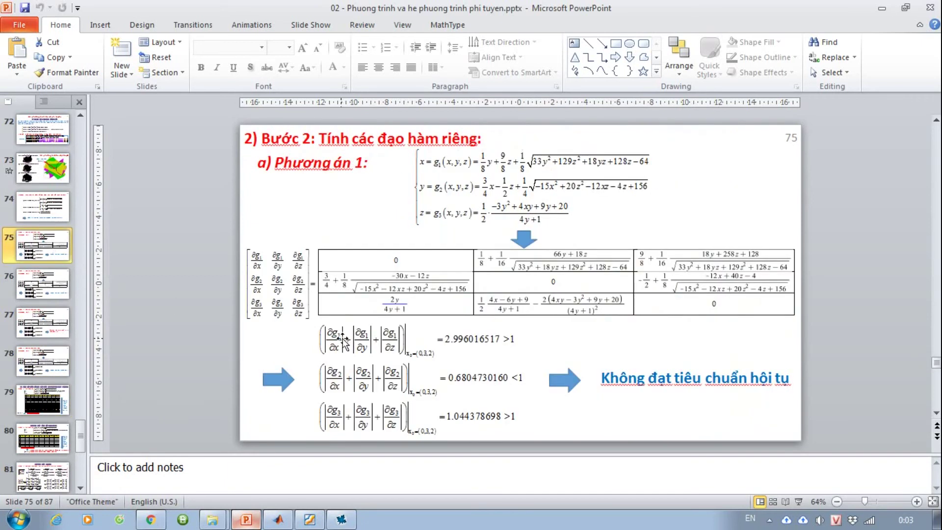
Step: Glance at MATLAB's HePT.m, then restore down the PowerPoint window showing slide 75
{"action": "left_click", "coordinate": [279, 518]}
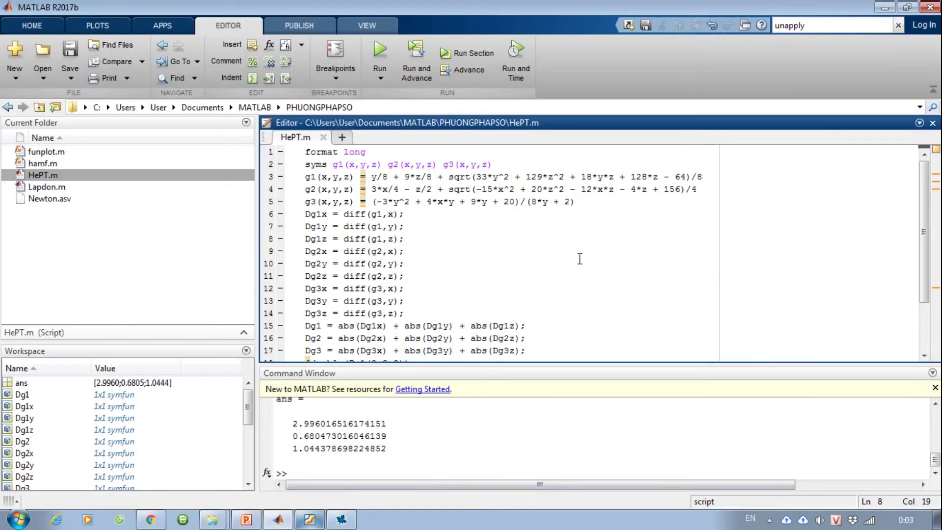
{"action": "key", "text": "alt+Tab"}
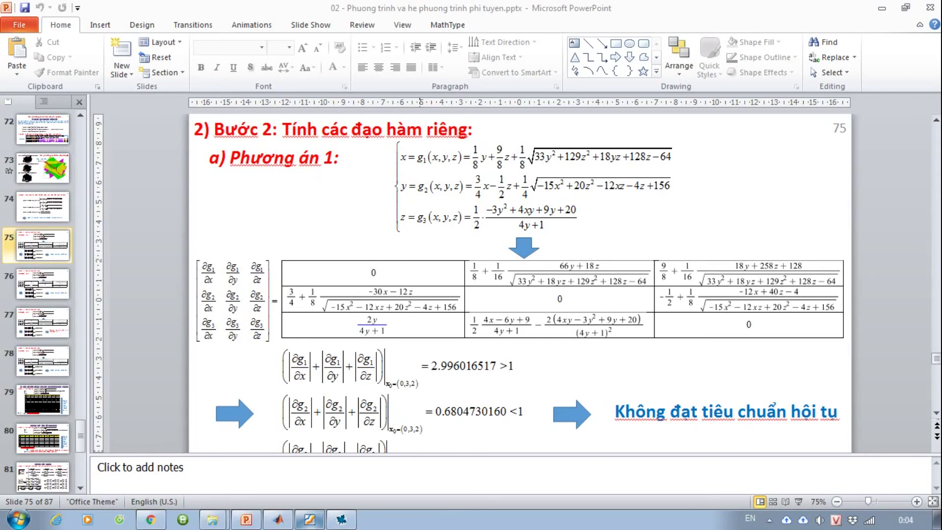
{"action": "left_click", "coordinate": [904, 9]}
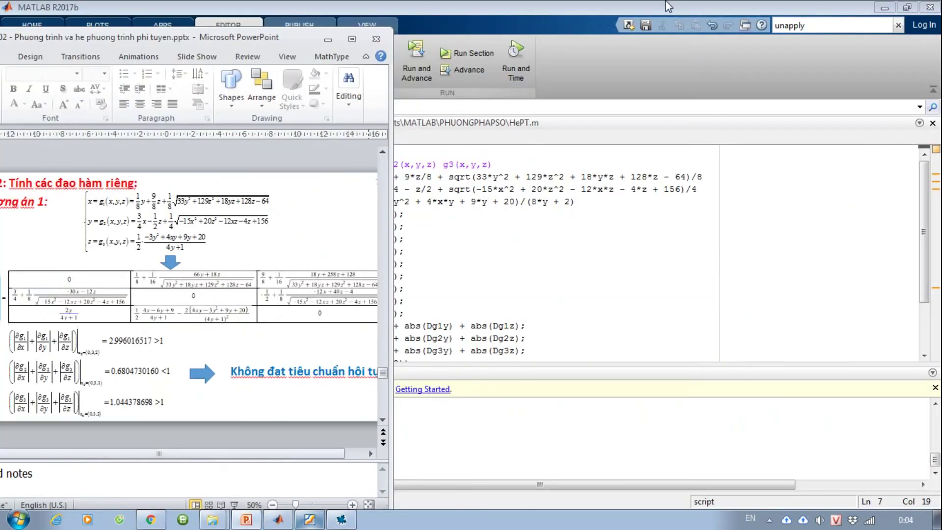
Step: Restore the MATLAB window down, shift it right, and widen the HePT.m editor pane
{"action": "left_click", "coordinate": [774, 22]}
{"action": "double_click", "coordinate": [768, 7]}
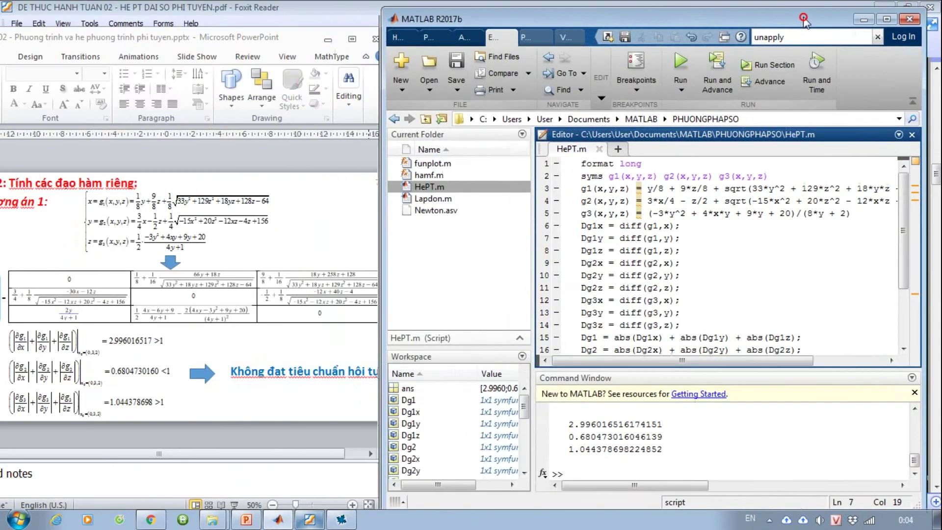
{"action": "left_click_drag", "start_coordinate": [804, 22], "coordinate": [819, 23]}
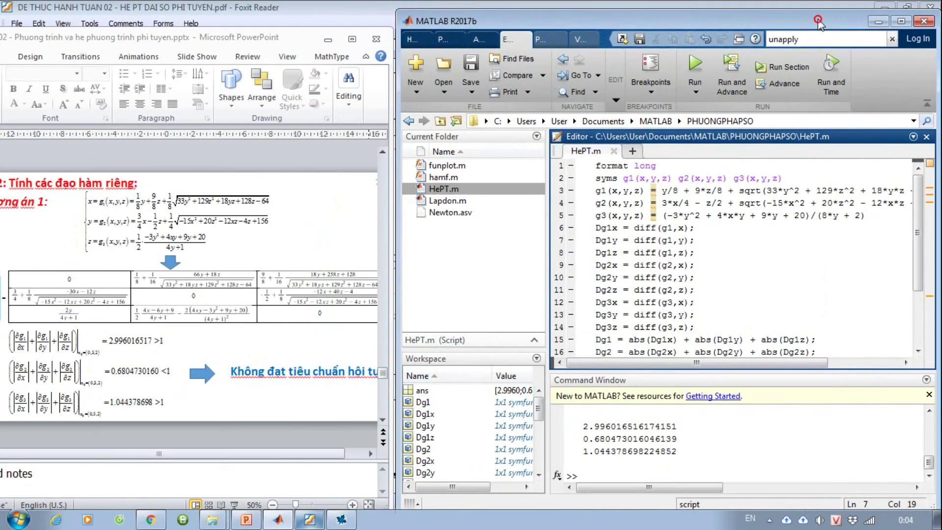
{"action": "left_click", "coordinate": [750, 191]}
{"action": "scroll", "coordinate": [746, 202], "scroll_direction": "down", "scroll_amount": 2}
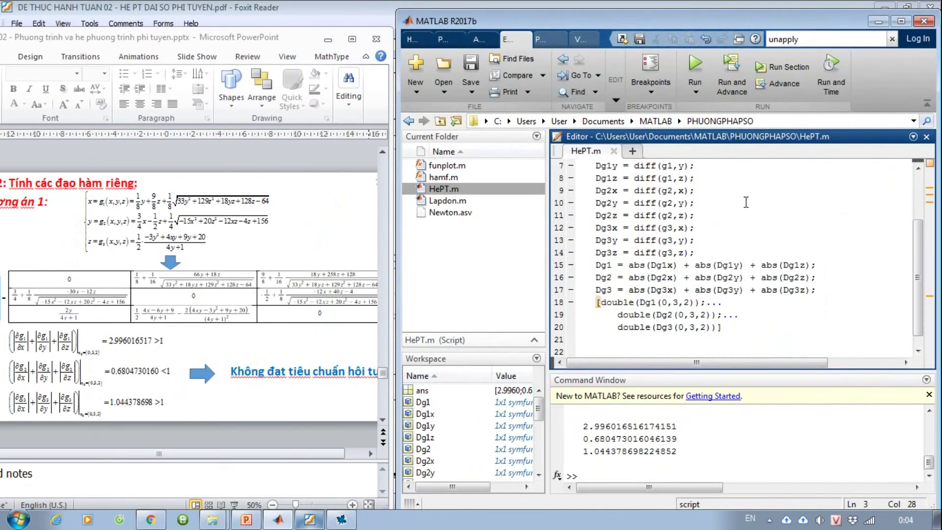
{"action": "scroll", "coordinate": [745, 202], "scroll_direction": "up", "scroll_amount": 2}
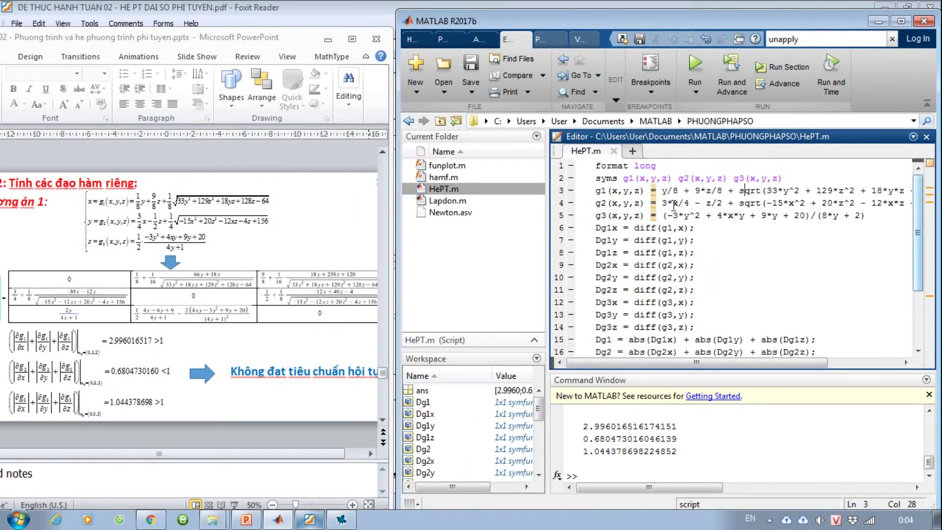
{"action": "left_click_drag", "start_coordinate": [548, 183], "coordinate": [460, 184]}
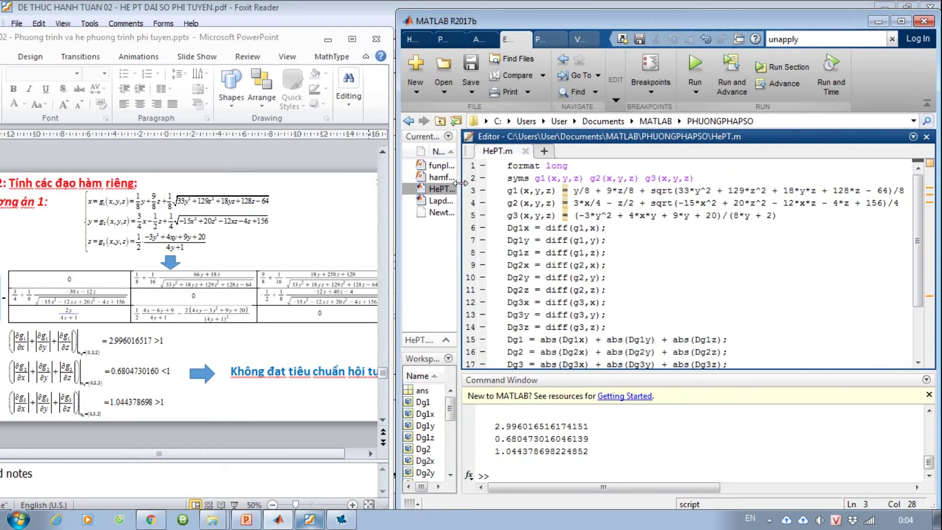
Step: Check the HePT.m g1–g3 results against slide 75's sums 2.996, 0.680 and 1.044
{"action": "scroll", "coordinate": [894, 215], "scroll_direction": "down", "scroll_amount": 2}
{"action": "scroll", "coordinate": [893, 215], "scroll_direction": "up", "scroll_amount": 2}
{"action": "scroll", "coordinate": [293, 231], "scroll_direction": "down", "scroll_amount": 1, "text": "ctrl"}
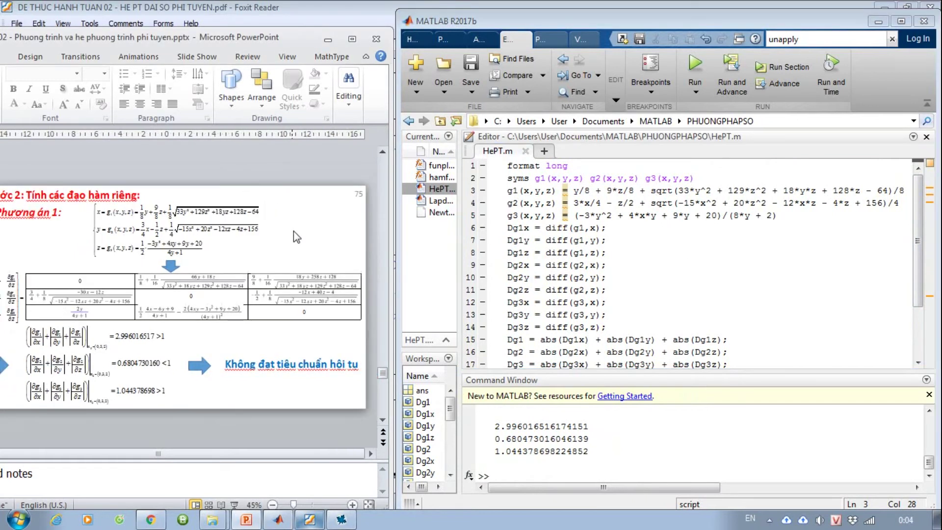
{"action": "scroll", "coordinate": [294, 230], "scroll_direction": "down", "scroll_amount": 1, "text": "ctrl"}
{"action": "scroll", "coordinate": [293, 231], "scroll_direction": "up", "scroll_amount": 1, "text": "ctrl"}
{"action": "scroll", "coordinate": [293, 230], "scroll_direction": "up", "scroll_amount": 1, "text": "ctrl"}
{"action": "scroll", "coordinate": [293, 230], "scroll_direction": "up", "scroll_amount": 1, "text": "ctrl"}
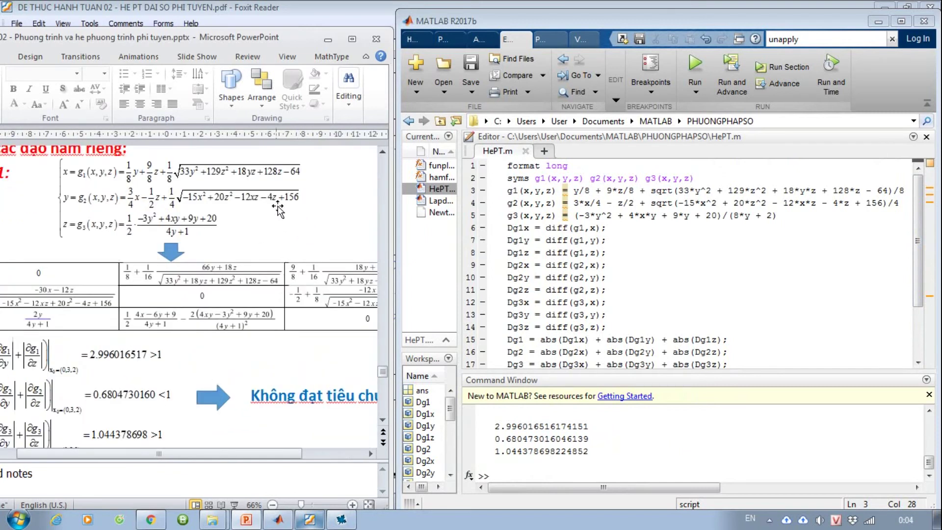
{"action": "left_click", "coordinate": [701, 203]}
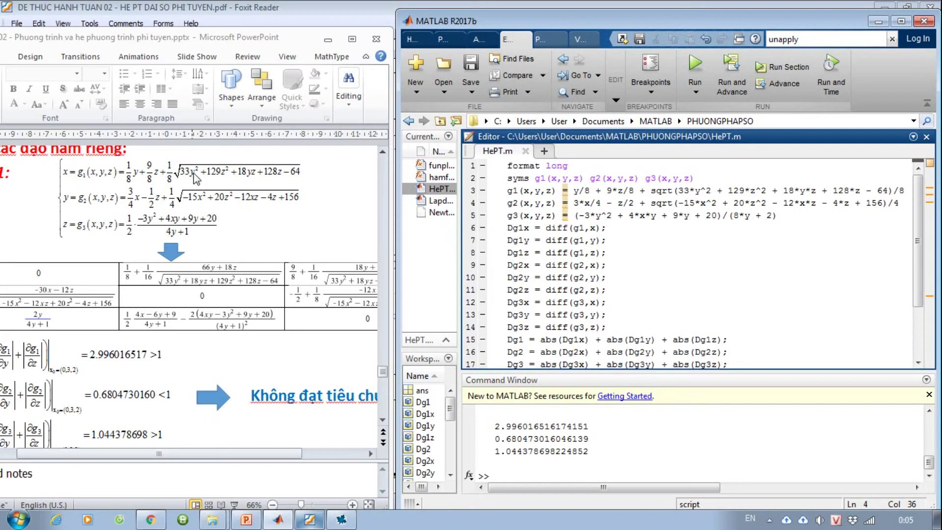
{"action": "left_click", "coordinate": [342, 521]}
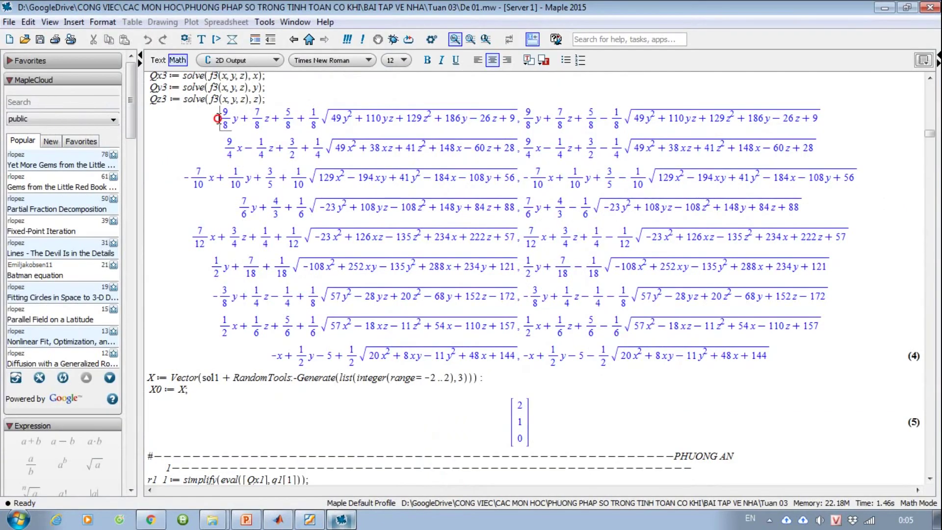
Step: Select parts of Maple output (4), clear the selection, then minimize the Maple worksheet
{"action": "left_click_drag", "start_coordinate": [217, 118], "coordinate": [737, 344]}
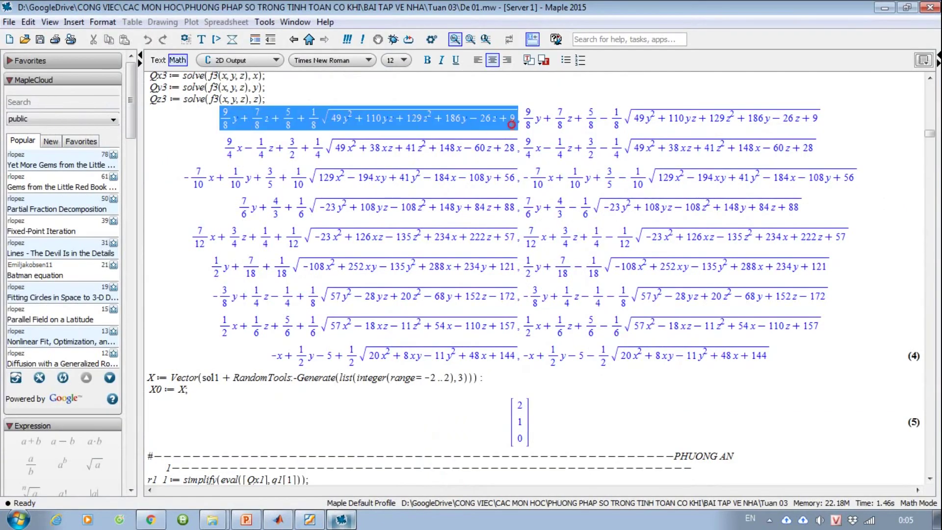
{"action": "left_click", "coordinate": [468, 196]}
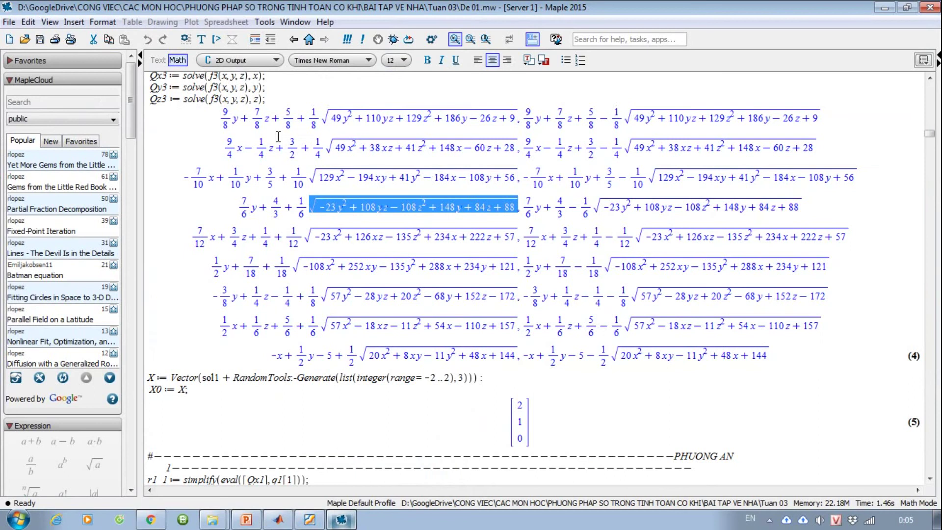
{"action": "left_click", "coordinate": [347, 118]}
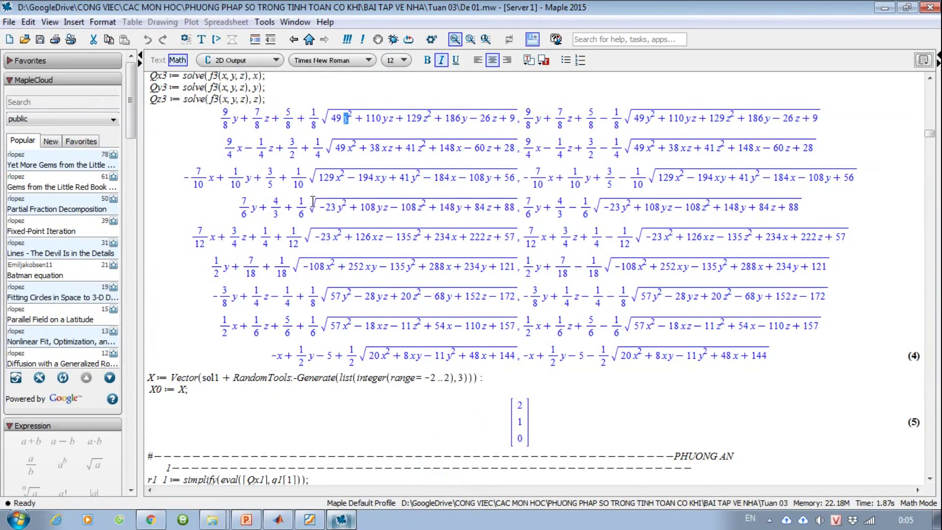
{"action": "left_click", "coordinate": [884, 7]}
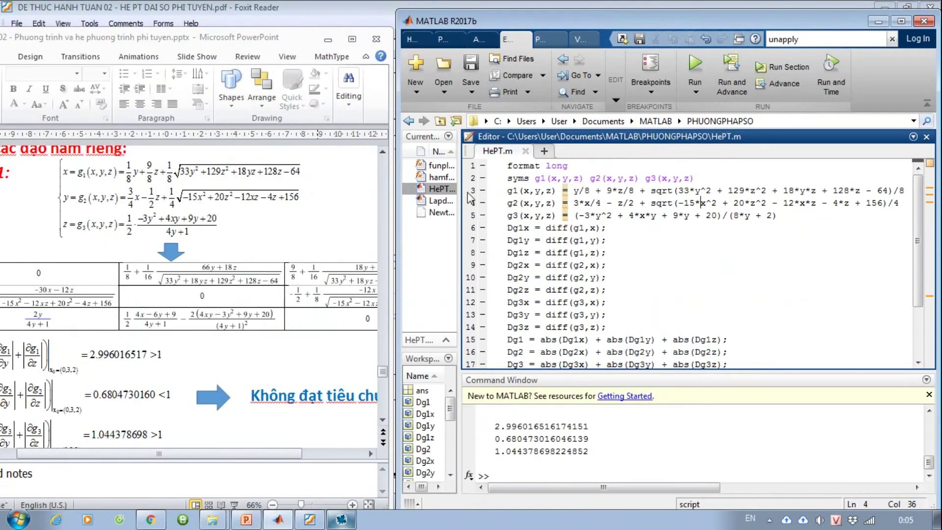
{"action": "left_click_drag", "start_coordinate": [574, 191], "coordinate": [776, 217]}
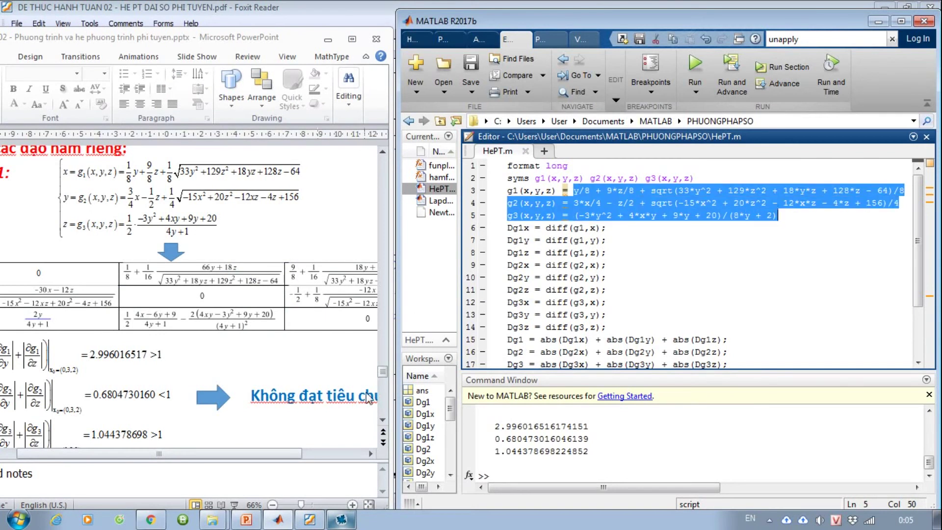
{"action": "left_click", "coordinate": [691, 191]}
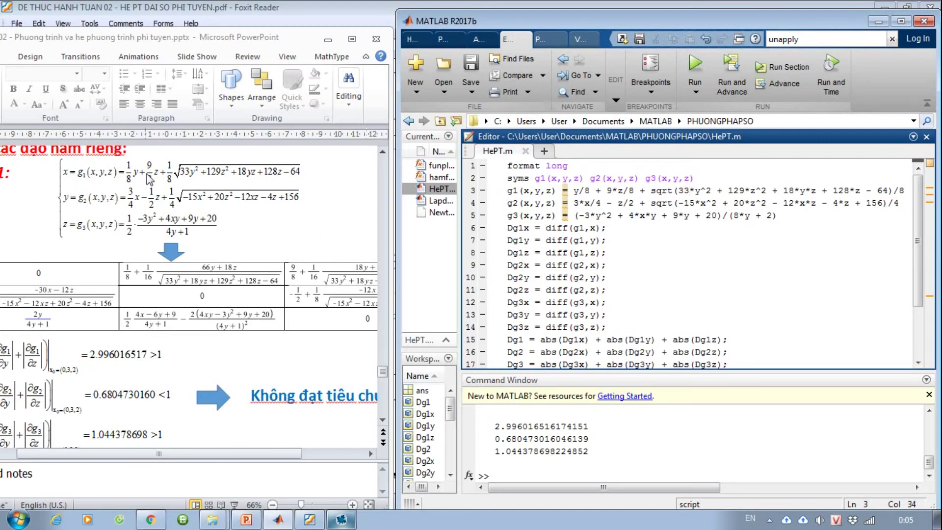
{"action": "left_click", "coordinate": [668, 204]}
{"action": "scroll", "coordinate": [624, 302], "scroll_direction": "down", "scroll_amount": 2}
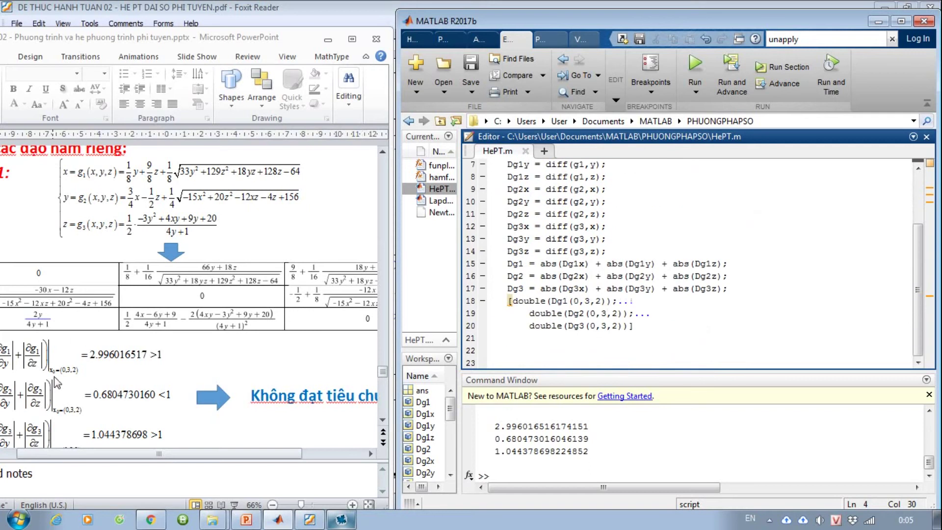
{"action": "left_click", "coordinate": [585, 312]}
{"action": "scroll", "coordinate": [647, 331], "scroll_direction": "up", "scroll_amount": 2}
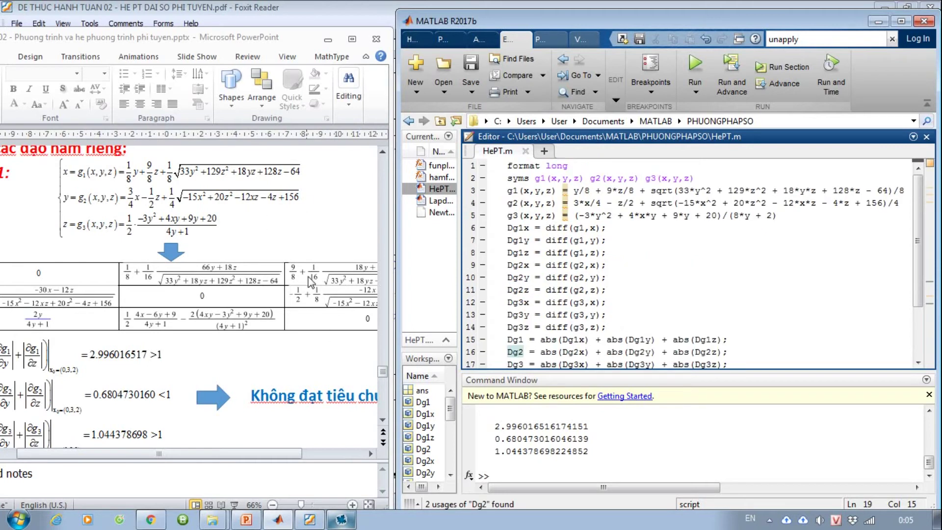
{"action": "scroll", "coordinate": [310, 266], "scroll_direction": "down", "scroll_amount": 1}
{"action": "scroll", "coordinate": [310, 267], "scroll_direction": "down", "scroll_amount": 1}
{"action": "scroll", "coordinate": [311, 267], "scroll_direction": "down", "scroll_amount": 1}
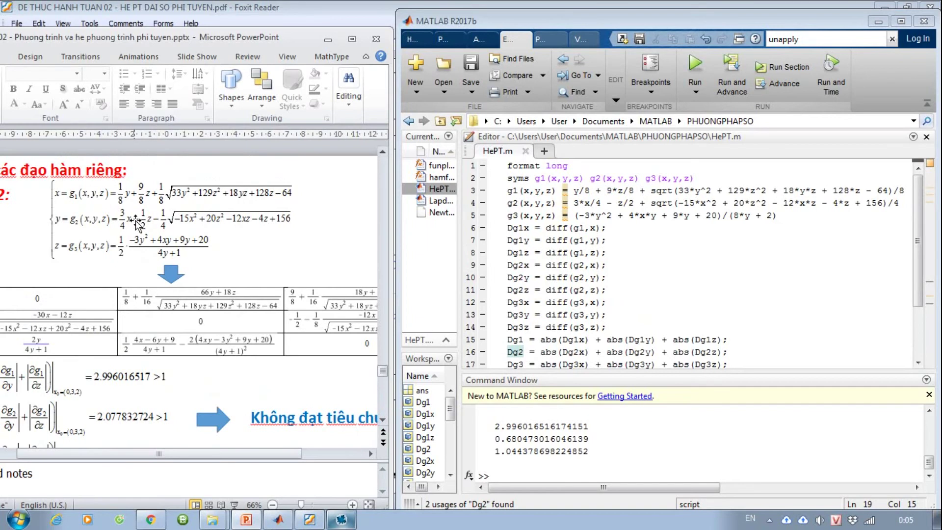
Step: Keep the plus before g2's square root in HePT.m and run the script
{"action": "left_click", "coordinate": [644, 205]}
{"action": "key", "text": "BackSpace"}
{"action": "type", "text": "-"}
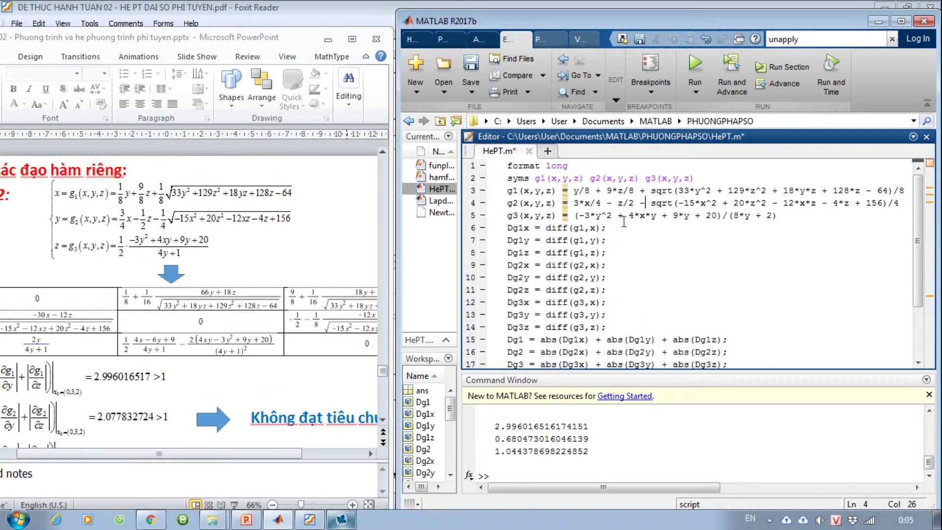
{"action": "key", "text": "BackSpace"}
{"action": "type", "text": "+"}
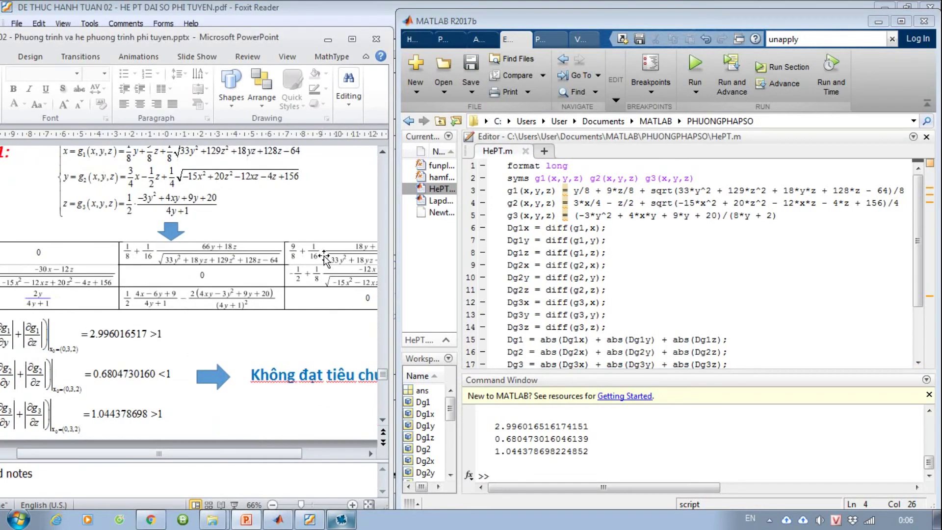
{"action": "scroll", "coordinate": [324, 255], "scroll_direction": "up", "scroll_amount": 2}
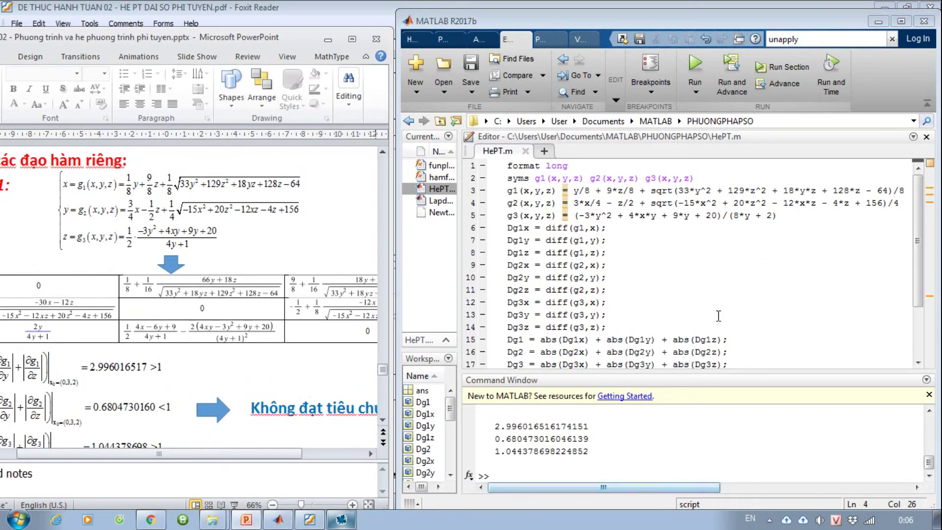
{"action": "left_click", "coordinate": [696, 63]}
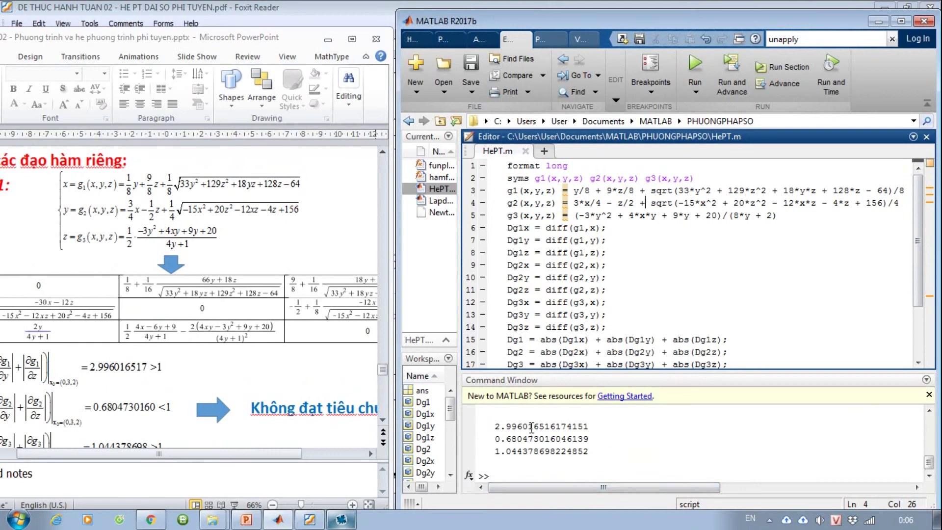
Step: Compare the printed convergence values up to 1.04 with the lecture slides
{"action": "left_click", "coordinate": [544, 475]}
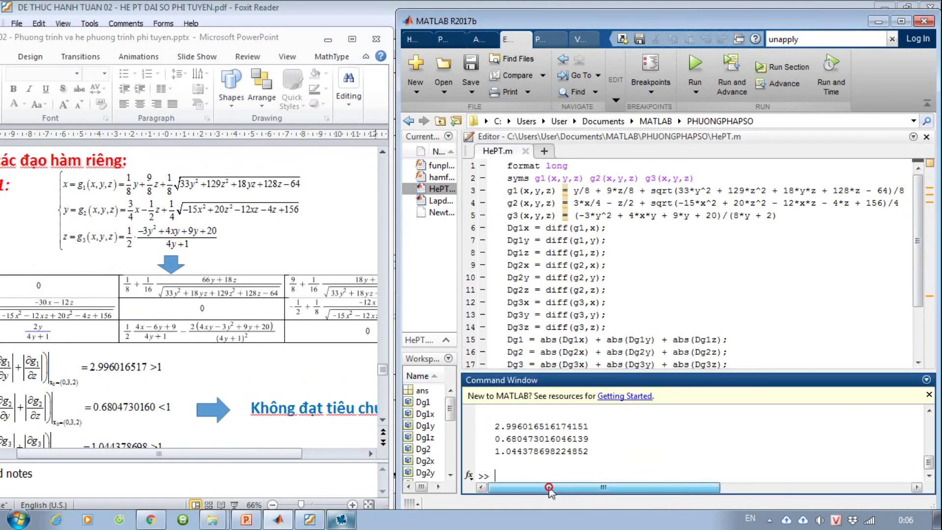
{"action": "left_click", "coordinate": [92, 347]}
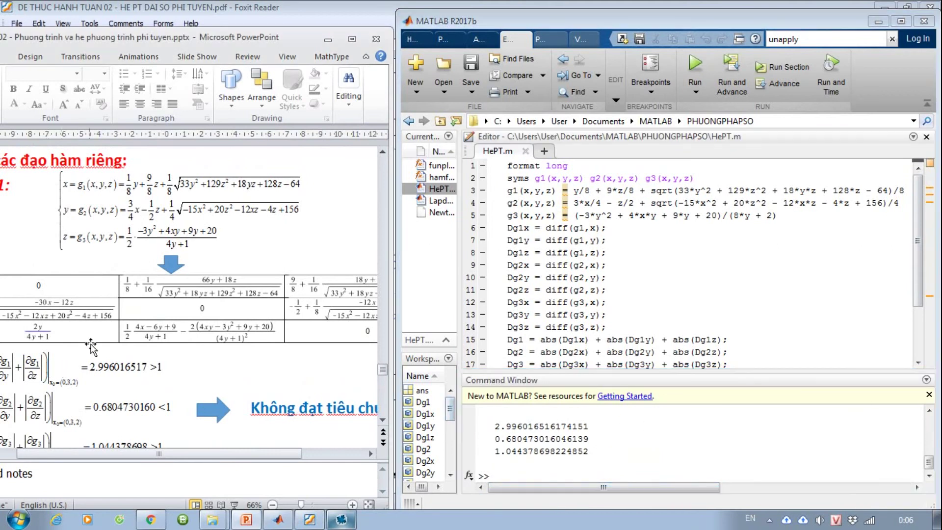
{"action": "scroll", "coordinate": [91, 349], "scroll_direction": "down", "scroll_amount": 1}
{"action": "scroll", "coordinate": [93, 351], "scroll_direction": "down", "scroll_amount": 1}
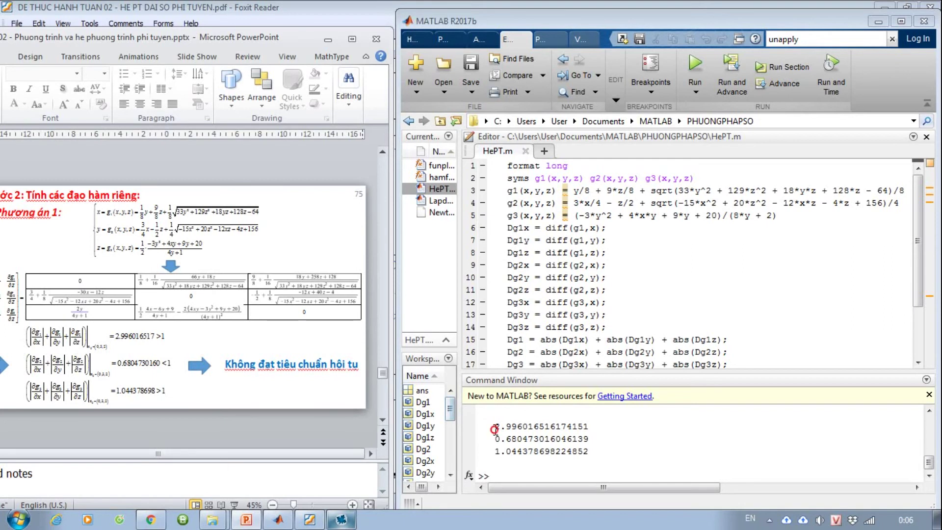
{"action": "mouse_move", "coordinate": [495, 425]}
{"action": "left_mouse_down"}
{"action": "mouse_move", "coordinate": [530, 426]}
{"action": "mouse_move", "coordinate": [519, 449]}
{"action": "left_mouse_up"}
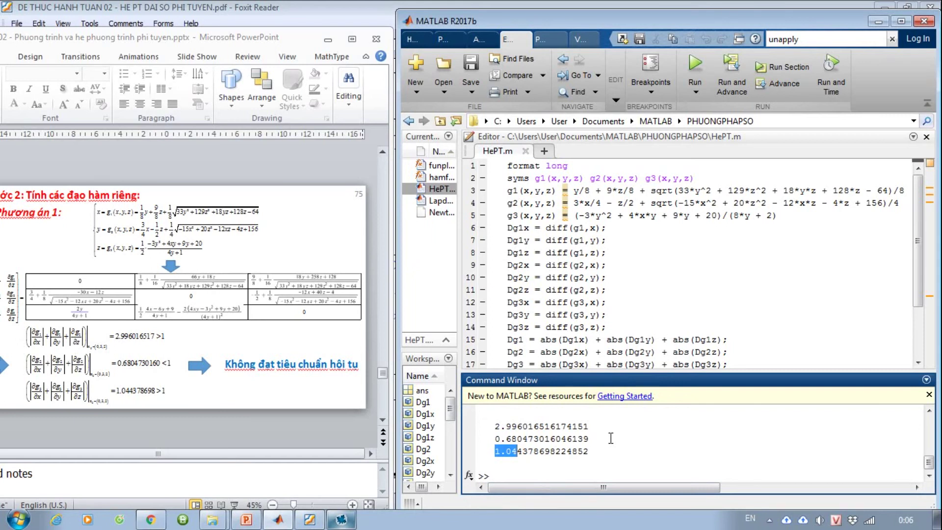
{"action": "left_click", "coordinate": [334, 230]}
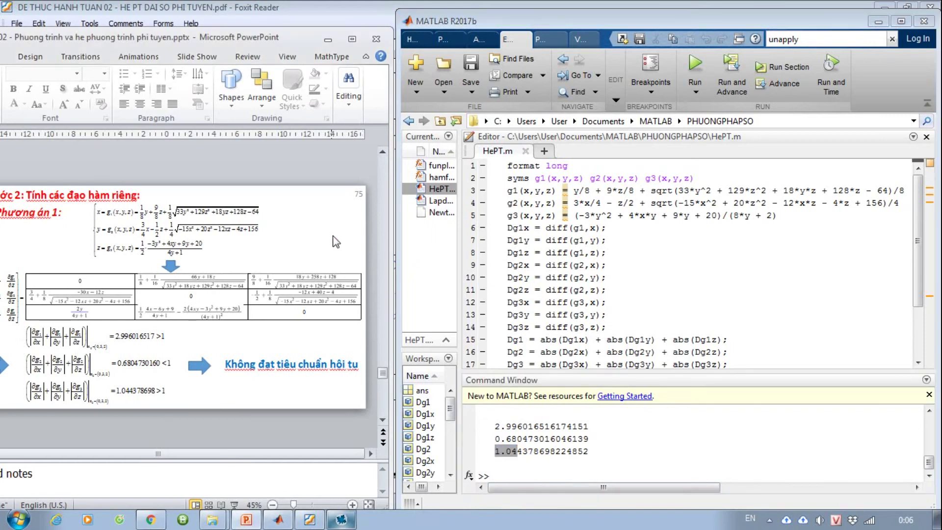
{"action": "scroll", "coordinate": [335, 241], "scroll_direction": "down", "scroll_amount": 1}
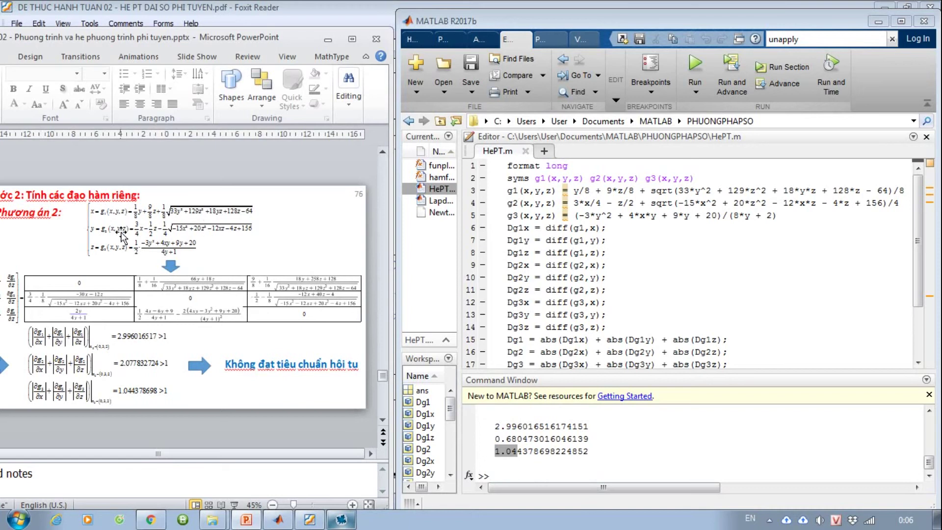
Step: Change g2's '+ sqrt' to '- sqrt' and rerun, giving 2.077832723165653
{"action": "left_click", "coordinate": [641, 202]}
{"action": "type", "text": "-"}
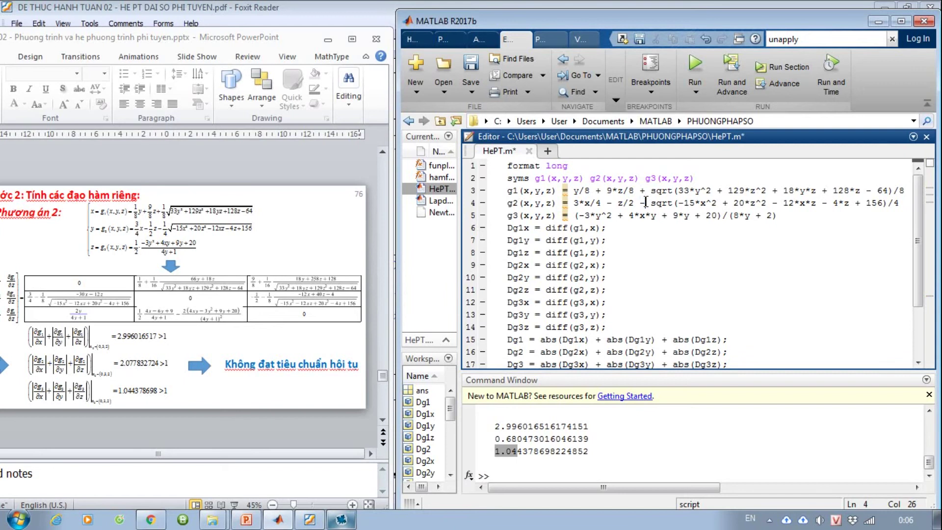
{"action": "left_click", "coordinate": [694, 66]}
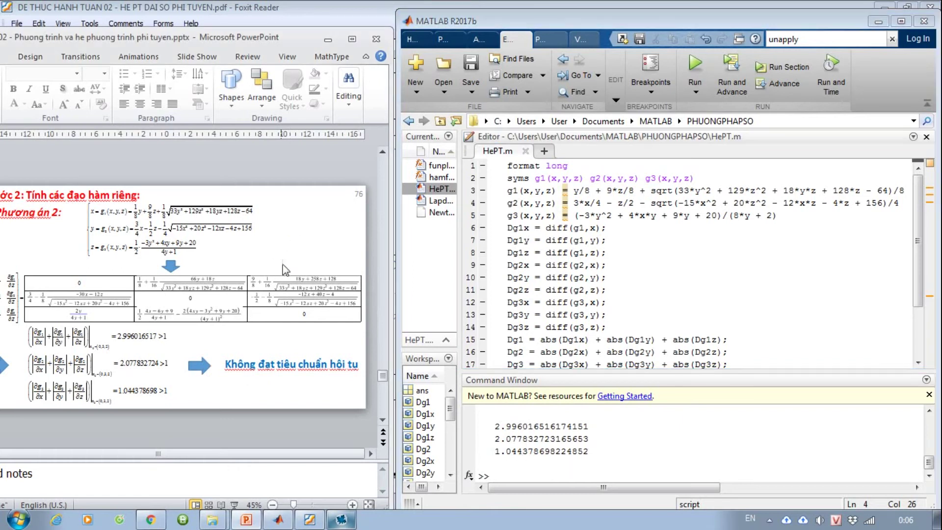
{"action": "scroll", "coordinate": [285, 267], "scroll_direction": "down", "scroll_amount": 1}
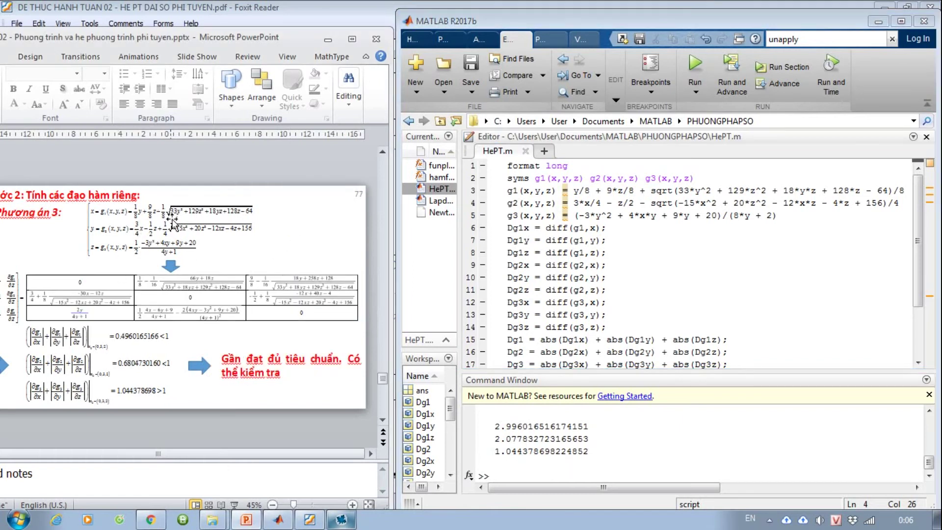
Step: Change line 3's '+ sqrt' in g1 to '- sqrt' and run HePT.m with F5
{"action": "left_click", "coordinate": [641, 194]}
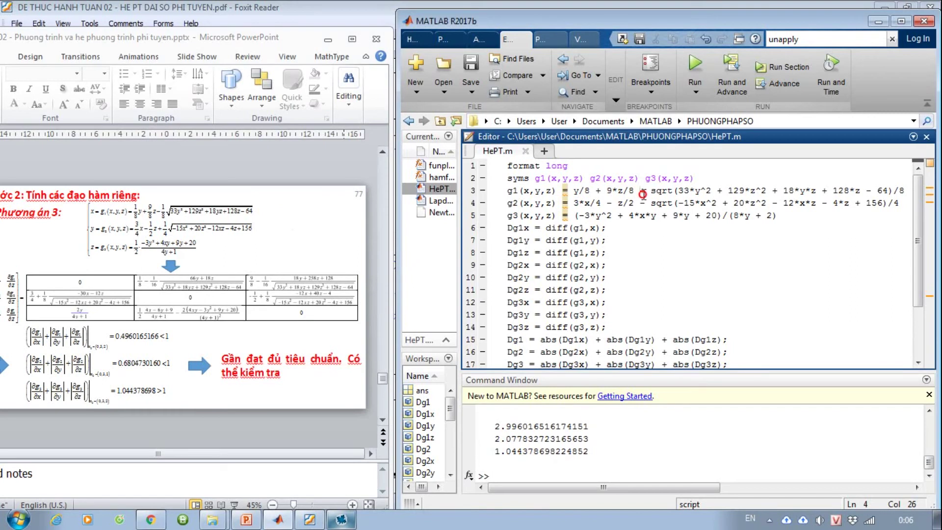
{"action": "left_click", "coordinate": [643, 191]}
{"action": "key", "text": "BackSpace"}
{"action": "type", "text": "-"}
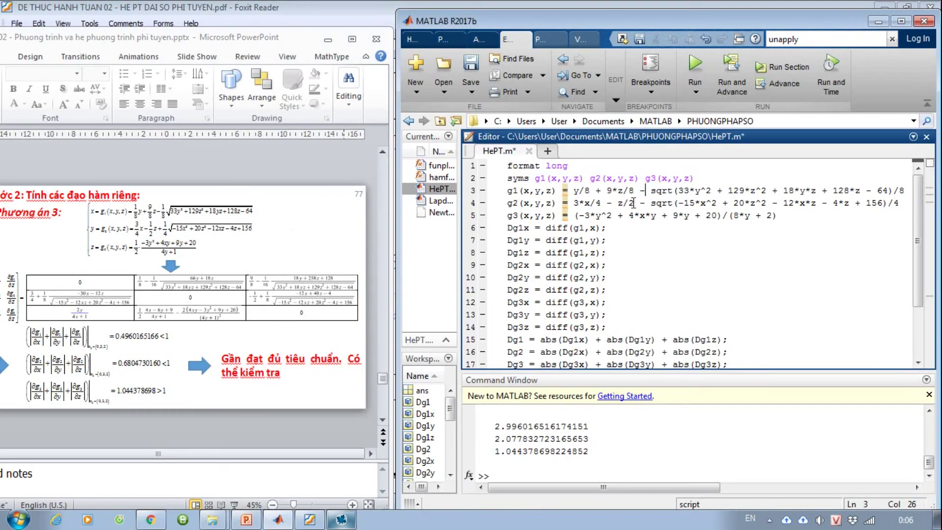
{"action": "left_click", "coordinate": [642, 202]}
{"action": "key", "text": "F5"}
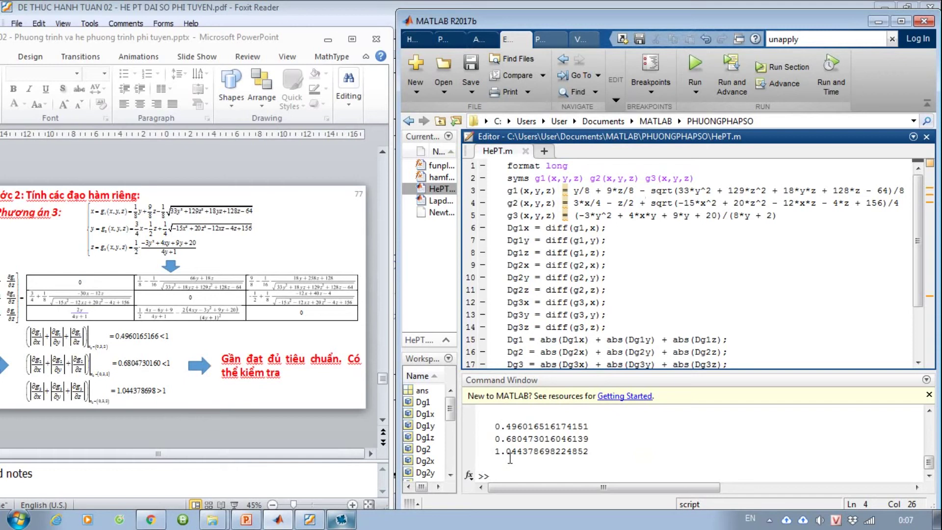
{"action": "left_click", "coordinate": [633, 442]}
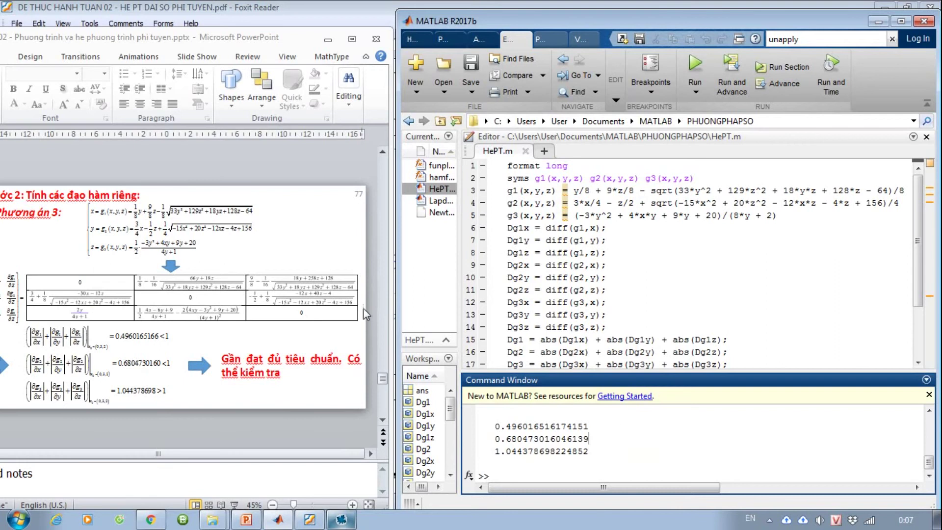
Step: Also switch g2's sign to '- sqrt' and rerun for the fourth variant
{"action": "left_click", "coordinate": [312, 224]}
{"action": "scroll", "coordinate": [312, 224], "scroll_direction": "down", "scroll_amount": 1}
{"action": "scroll", "coordinate": [312, 226], "scroll_direction": "down", "scroll_amount": 1}
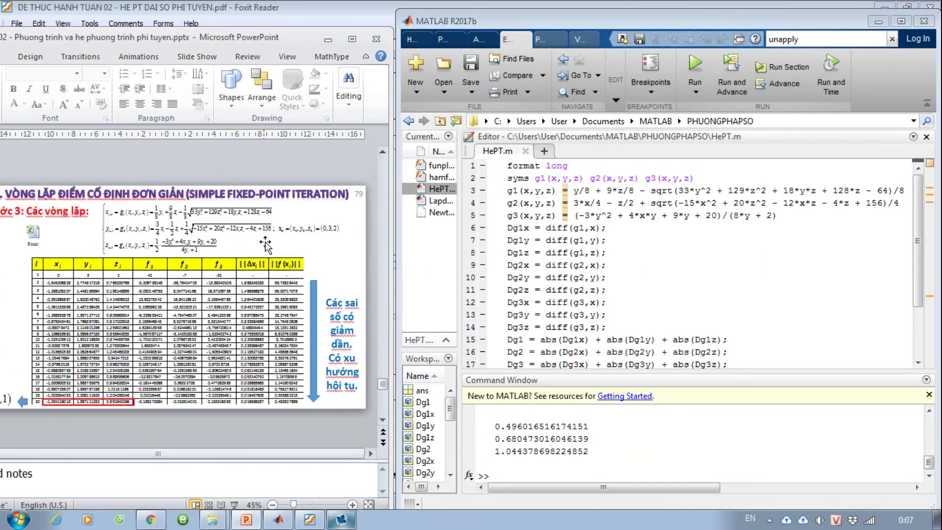
{"action": "scroll", "coordinate": [265, 244], "scroll_direction": "up", "scroll_amount": 1}
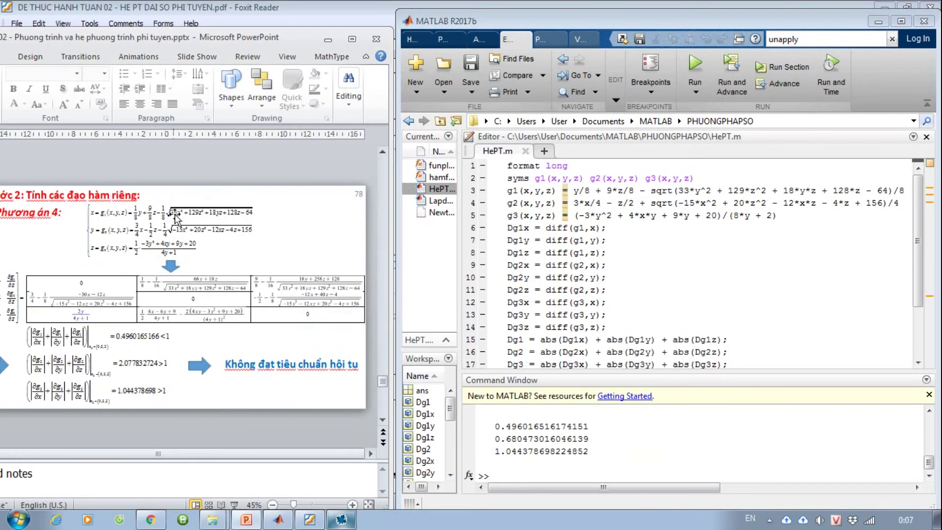
{"action": "left_click", "coordinate": [645, 202]}
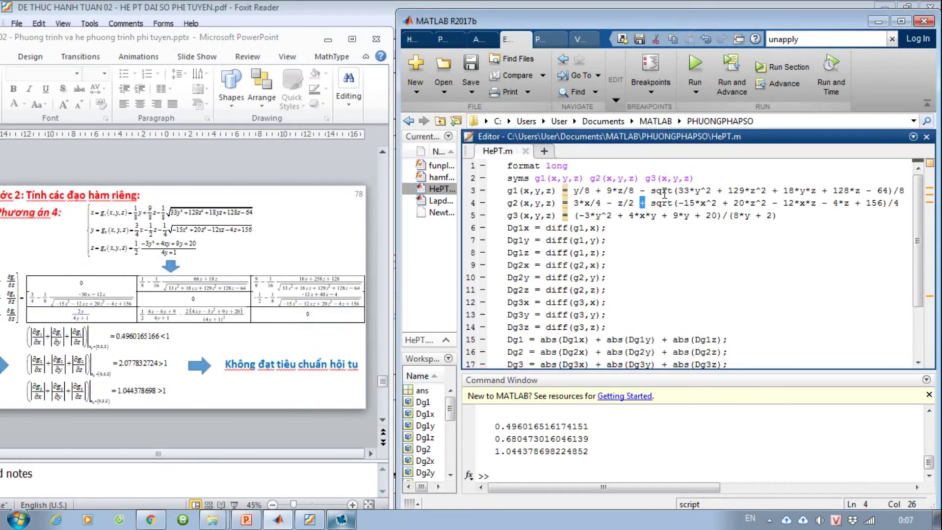
{"action": "key", "text": "BackSpace"}
{"action": "type", "text": "-"}
{"action": "left_click", "coordinate": [695, 66]}
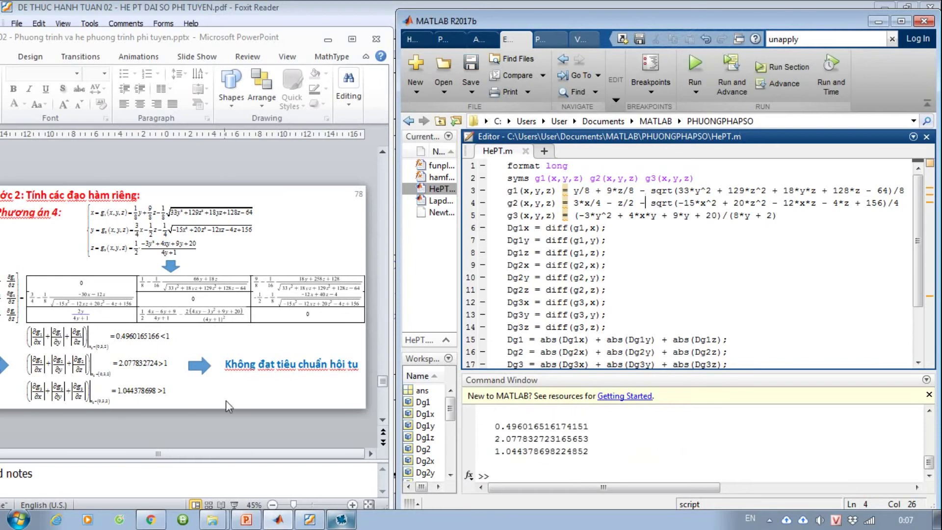
Step: Restore '+ sqrt' in g2 and rerun, printing 0.496016516174151, 0.680473016046139, 1.044378698224852
{"action": "scroll", "coordinate": [283, 225], "scroll_direction": "up", "scroll_amount": 1}
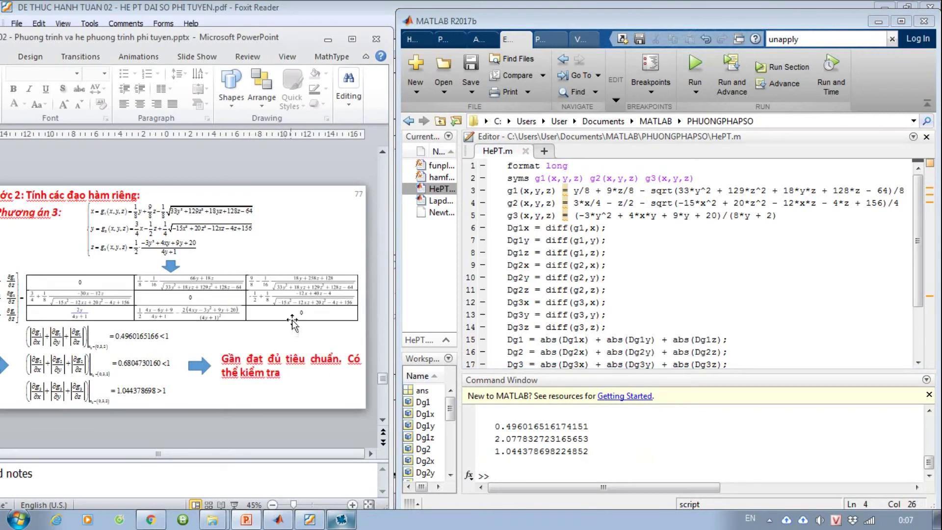
{"action": "left_click", "coordinate": [642, 203]}
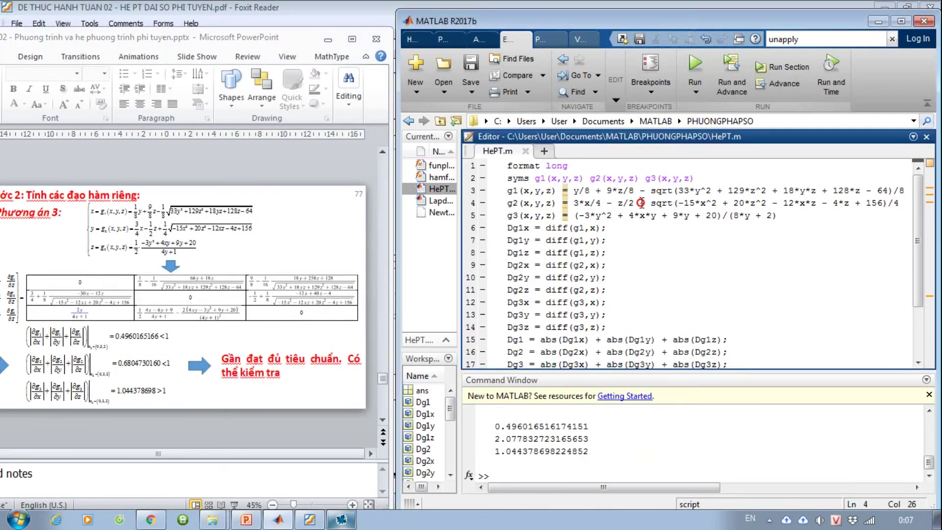
{"action": "left_click", "coordinate": [642, 202]}
{"action": "type", "text": "+"}
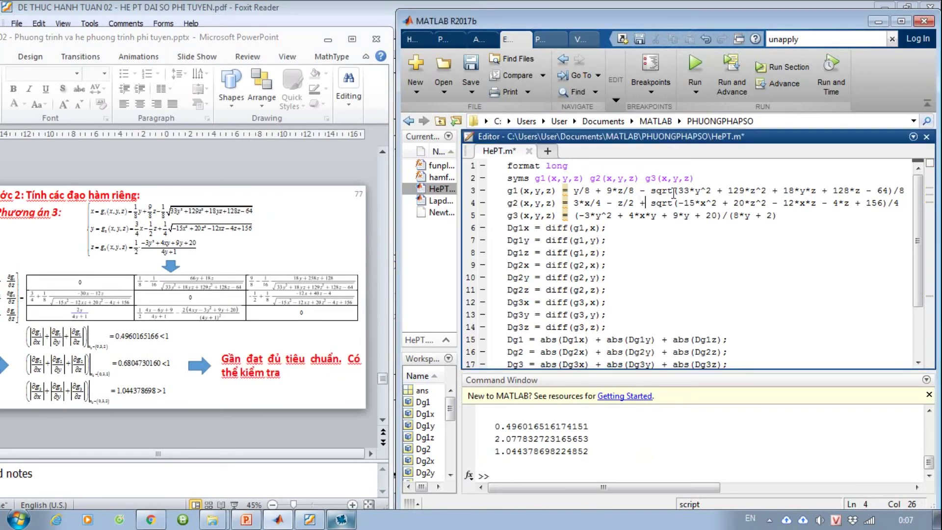
{"action": "left_click", "coordinate": [689, 85]}
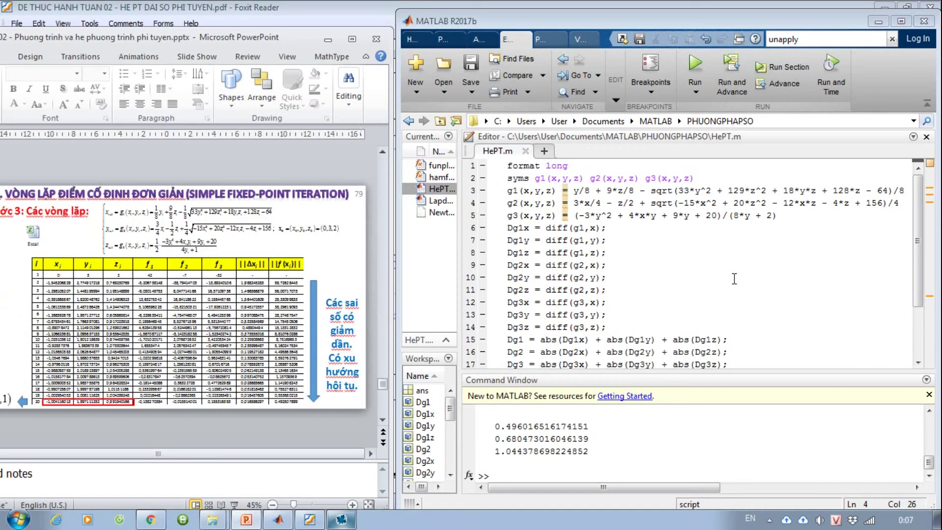
Step: Bring the HePT.m editor back to the front and adjust the MATLAB window
{"action": "left_click", "coordinate": [731, 277]}
{"action": "left_click", "coordinate": [361, 264]}
{"action": "scroll", "coordinate": [348, 270], "scroll_direction": "up", "scroll_amount": 1}
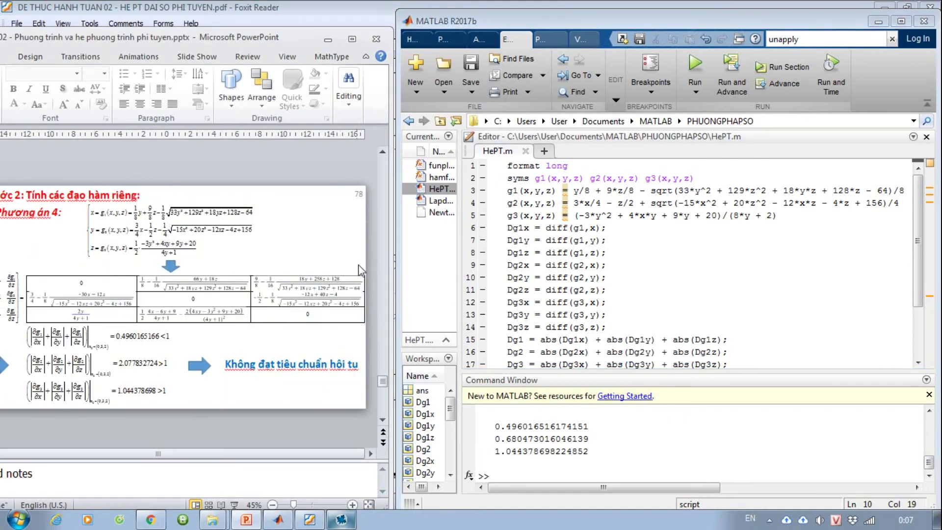
{"action": "left_click", "coordinate": [766, 293]}
{"action": "scroll", "coordinate": [766, 293], "scroll_direction": "down", "scroll_amount": 2}
{"action": "scroll", "coordinate": [767, 293], "scroll_direction": "up", "scroll_amount": 2}
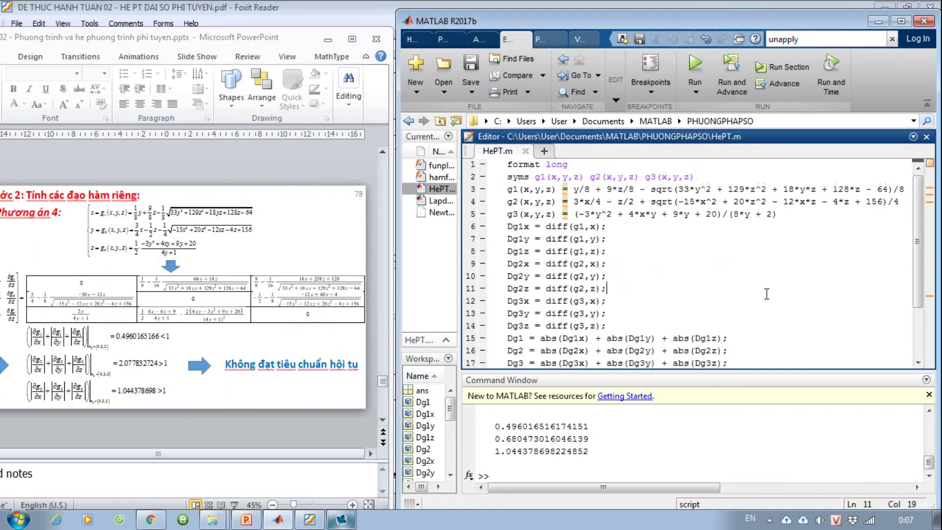
{"action": "left_click", "coordinate": [917, 214]}
{"action": "mouse_move", "coordinate": [917, 214]}
{"action": "left_mouse_down"}
{"action": "mouse_move", "coordinate": [916, 277]}
{"action": "mouse_move", "coordinate": [916, 216]}
{"action": "left_mouse_up"}
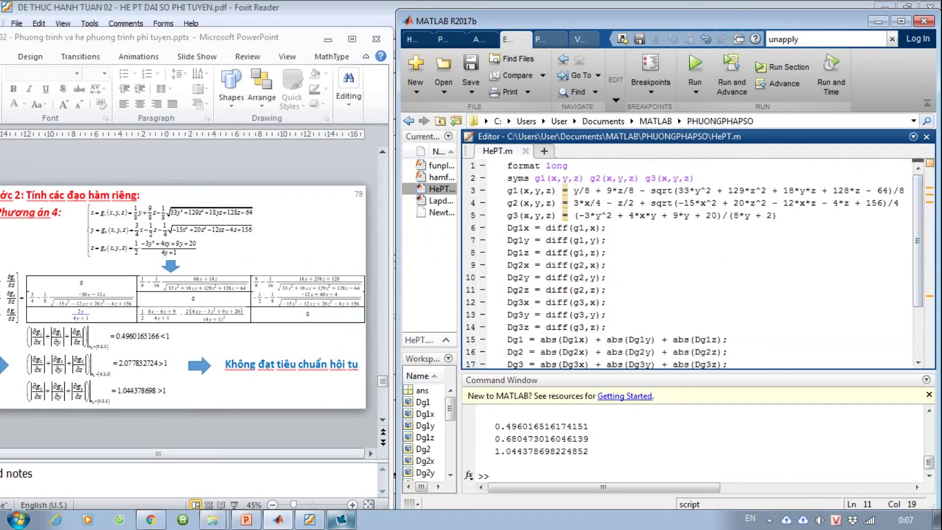
Step: Minimize MATLAB, maximize PowerPoint and scroll through slides 77–79 to the iteration table
{"action": "left_click", "coordinate": [878, 21]}
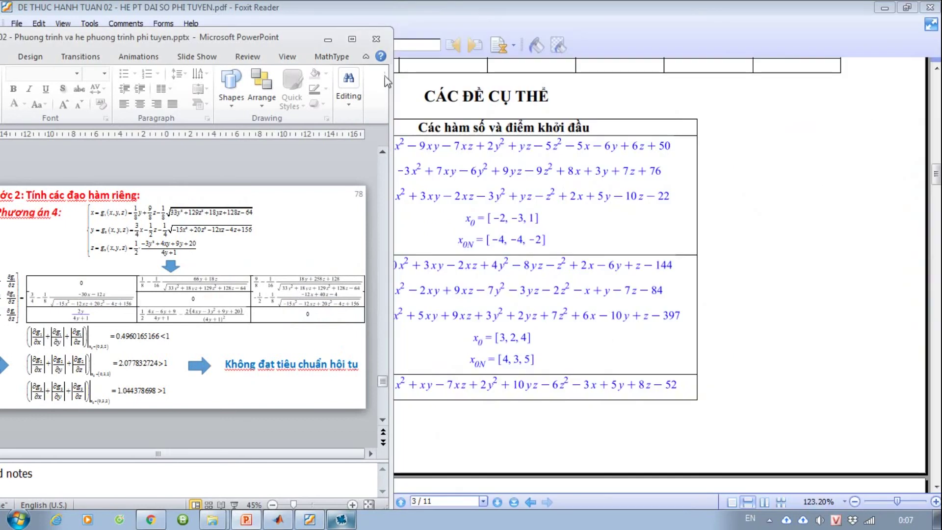
{"action": "left_click", "coordinate": [351, 38]}
{"action": "scroll", "coordinate": [519, 238], "scroll_direction": "up", "scroll_amount": 3, "text": "ctrl"}
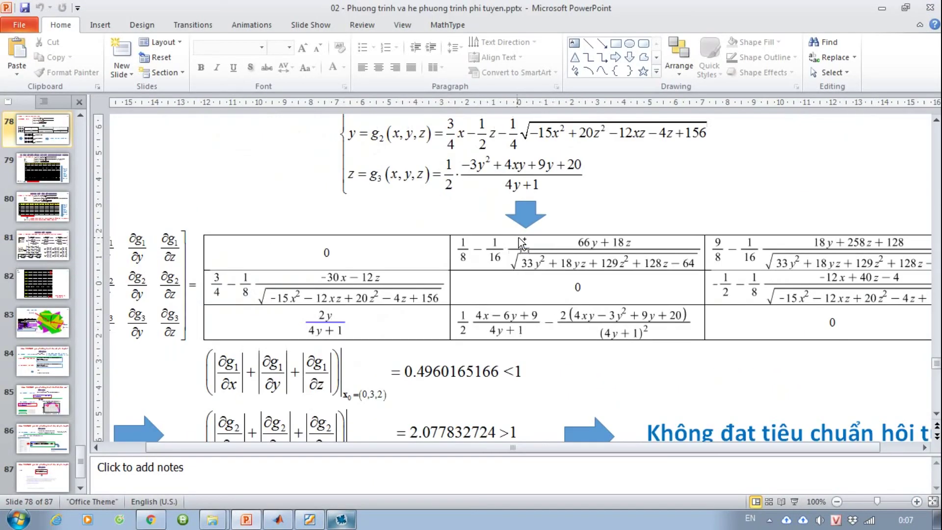
{"action": "scroll", "coordinate": [550, 257], "scroll_direction": "down", "scroll_amount": 3, "text": "ctrl"}
{"action": "scroll", "coordinate": [550, 258], "scroll_direction": "up", "scroll_amount": 5}
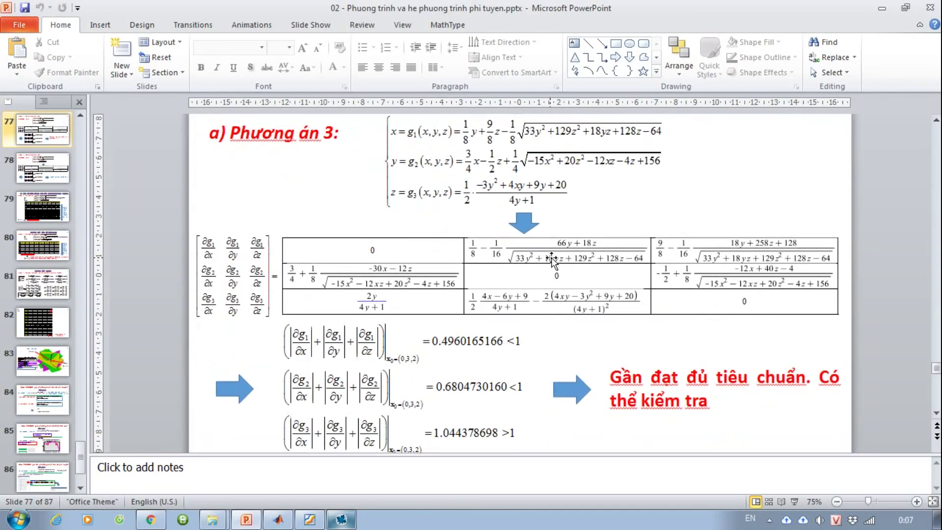
{"action": "scroll", "coordinate": [551, 258], "scroll_direction": "down", "scroll_amount": 1, "text": "ctrl"}
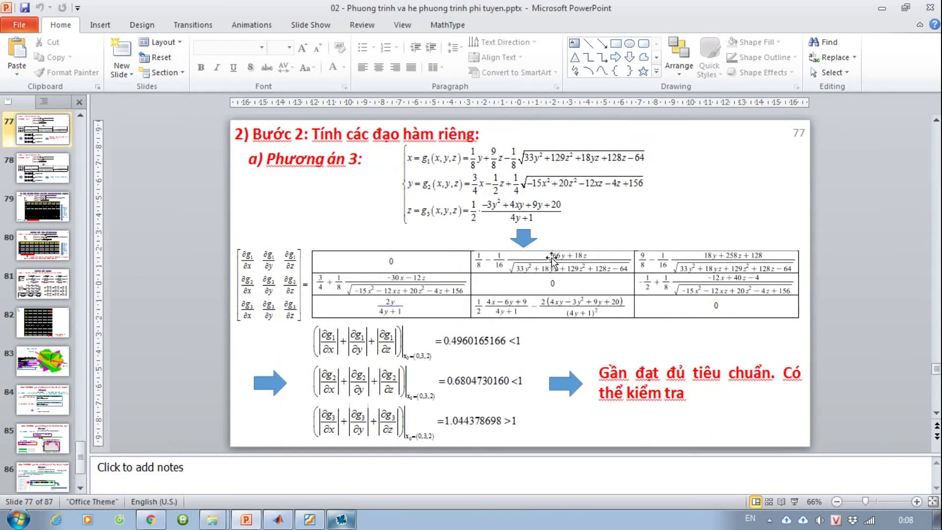
{"action": "scroll", "coordinate": [646, 157], "scroll_direction": "up", "scroll_amount": 5, "text": "ctrl"}
{"action": "scroll", "coordinate": [641, 170], "scroll_direction": "up", "scroll_amount": 3}
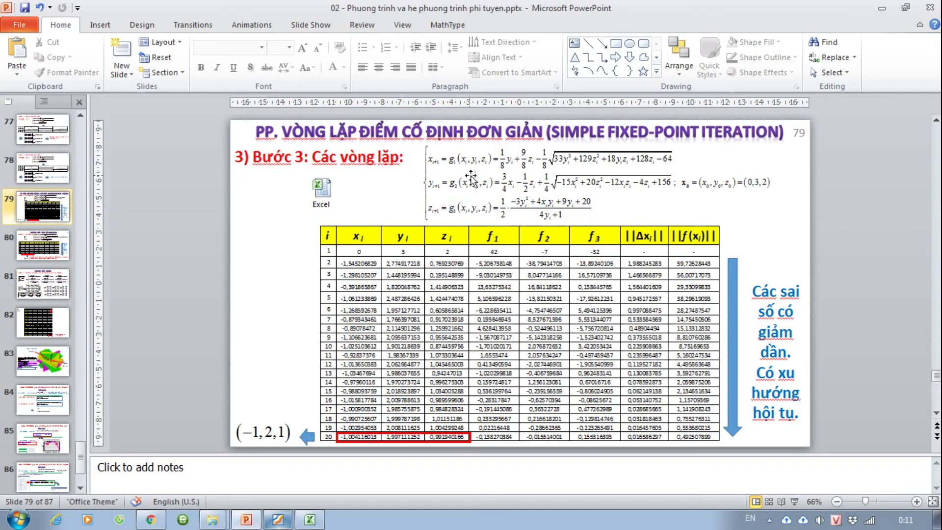
{"action": "scroll", "coordinate": [510, 184], "scroll_direction": "up", "scroll_amount": 3, "text": "ctrl"}
{"action": "scroll", "coordinate": [569, 197], "scroll_direction": "down", "scroll_amount": 2}
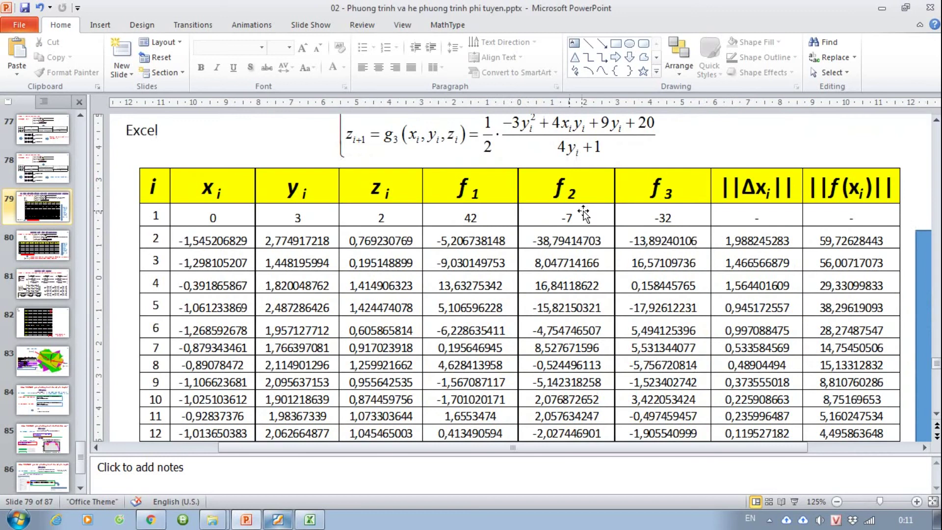
{"action": "scroll", "coordinate": [600, 218], "scroll_direction": "up", "scroll_amount": 1}
{"action": "scroll", "coordinate": [601, 219], "scroll_direction": "up", "scroll_amount": 1}
{"action": "scroll", "coordinate": [600, 219], "scroll_direction": "up", "scroll_amount": 2}
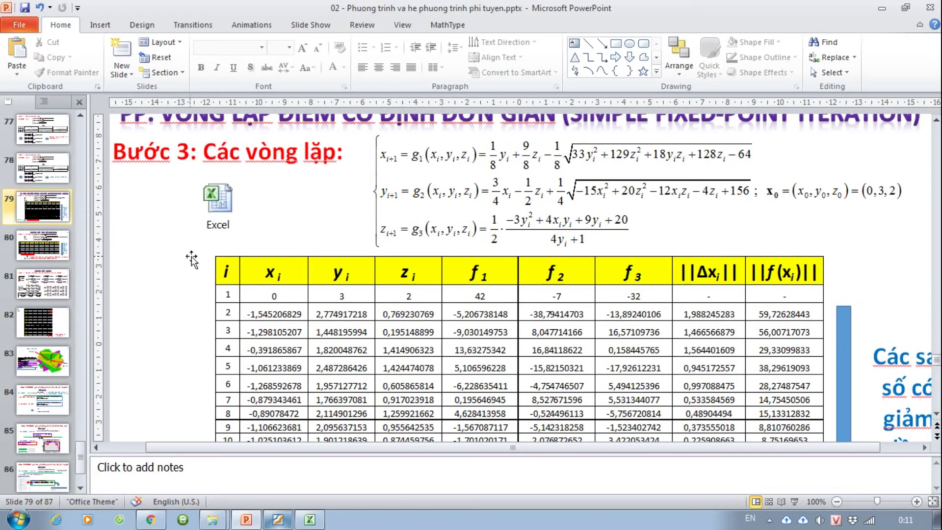
Step: Bring Book1's Lapdon sheet forward, maximize it, and launch the VBA editor with Alt+F11
{"action": "left_click", "coordinate": [314, 523]}
{"action": "key", "text": "super+Left"}
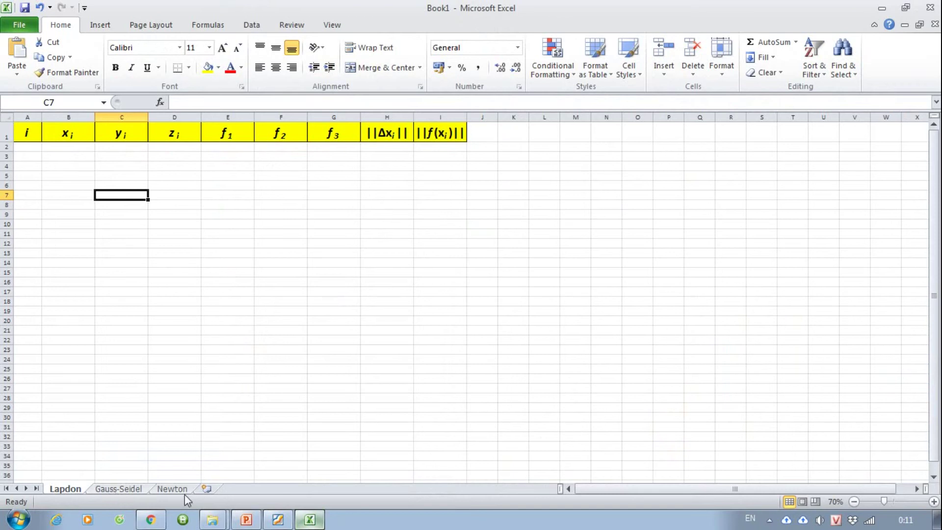
{"action": "left_click", "coordinate": [905, 7]}
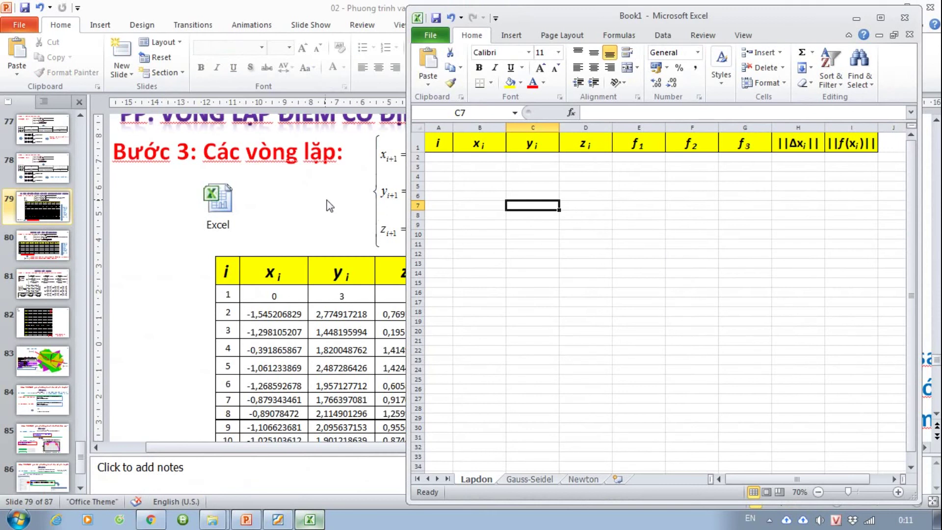
{"action": "left_click", "coordinate": [713, 257]}
{"action": "scroll", "coordinate": [664, 281], "scroll_direction": "up", "scroll_amount": 1}
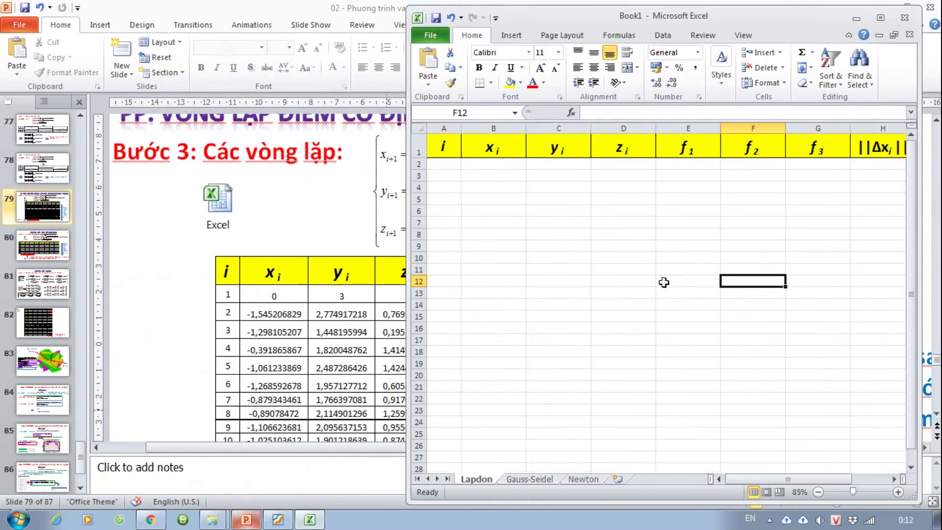
{"action": "scroll", "coordinate": [664, 282], "scroll_direction": "down", "scroll_amount": 1}
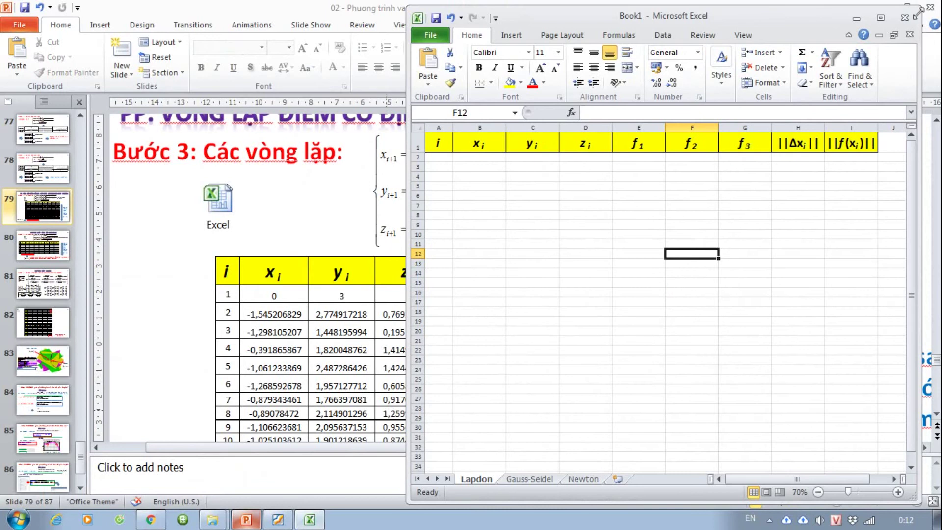
{"action": "left_click", "coordinate": [880, 17]}
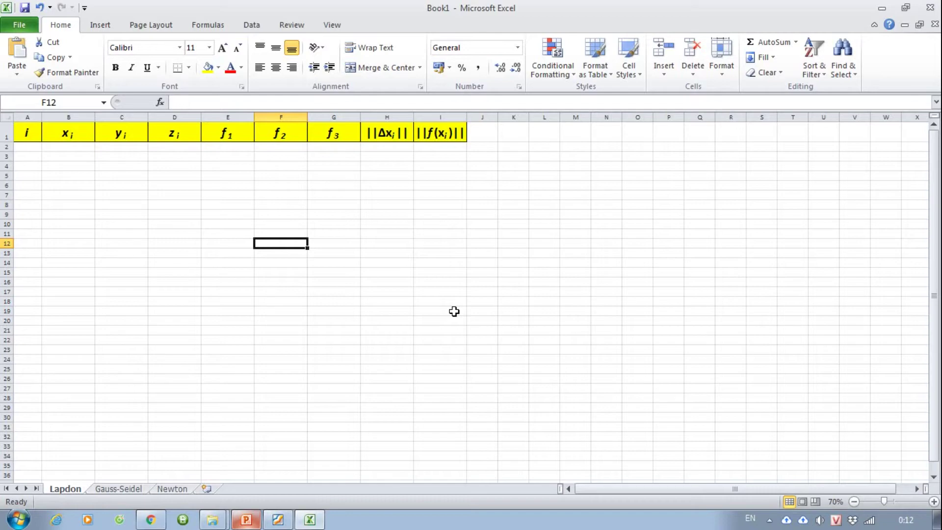
{"action": "key", "text": "alt+F11"}
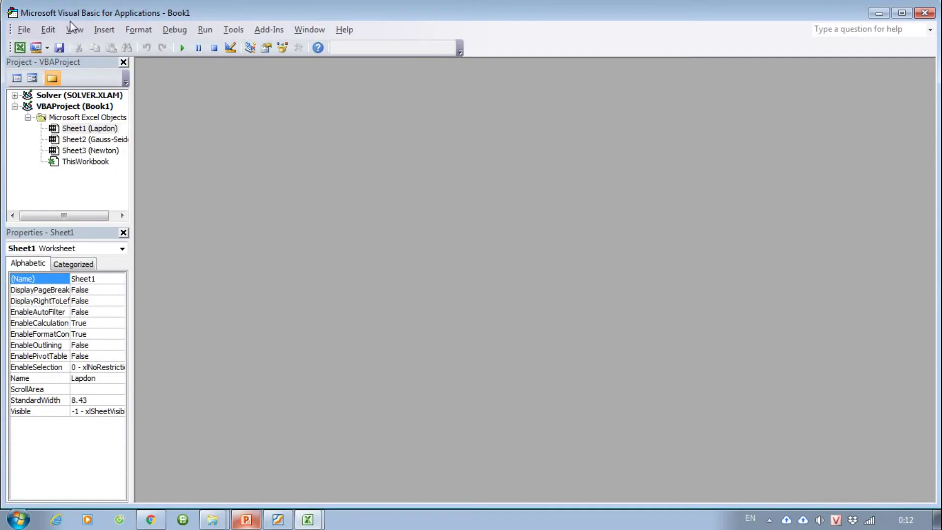
Step: Insert a new Module1 via Insert > Module on Sheet1 (Lapdon)
{"action": "right_click", "coordinate": [51, 187]}
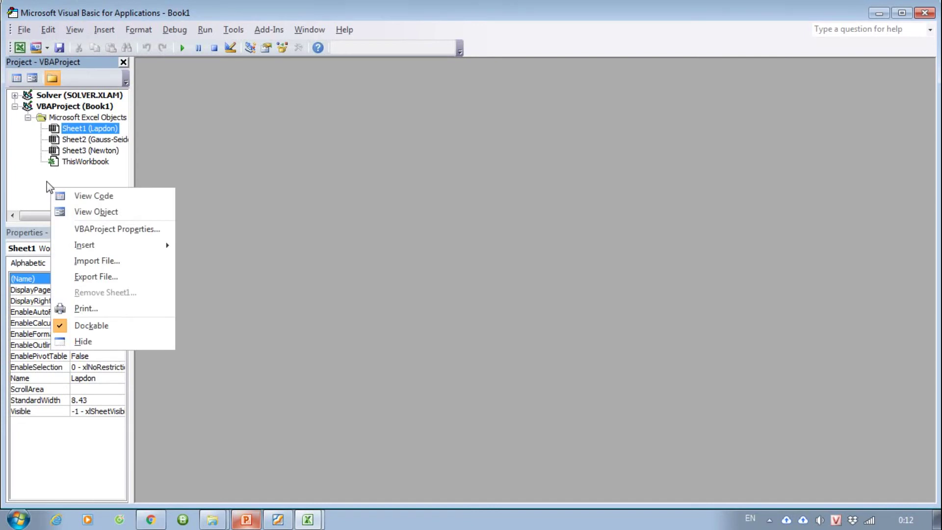
{"action": "mouse_move", "coordinate": [84, 245]}
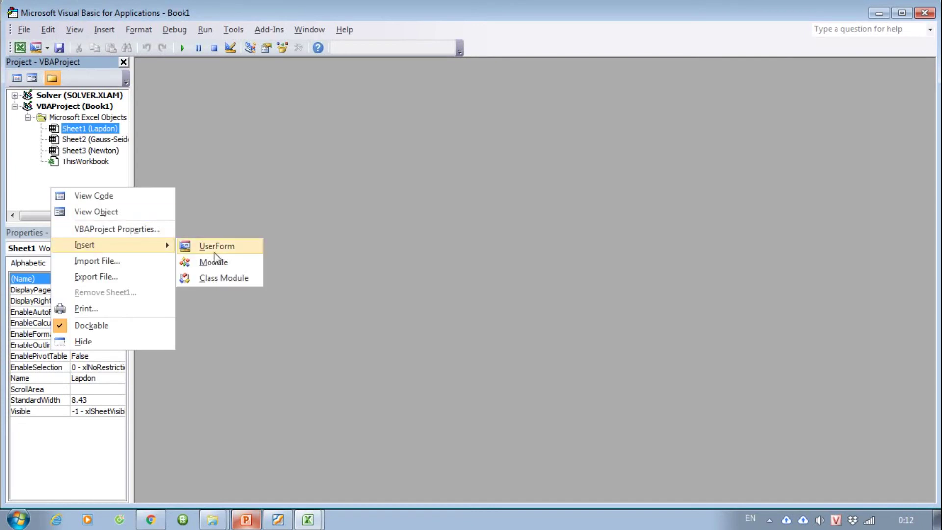
{"action": "left_click", "coordinate": [226, 263]}
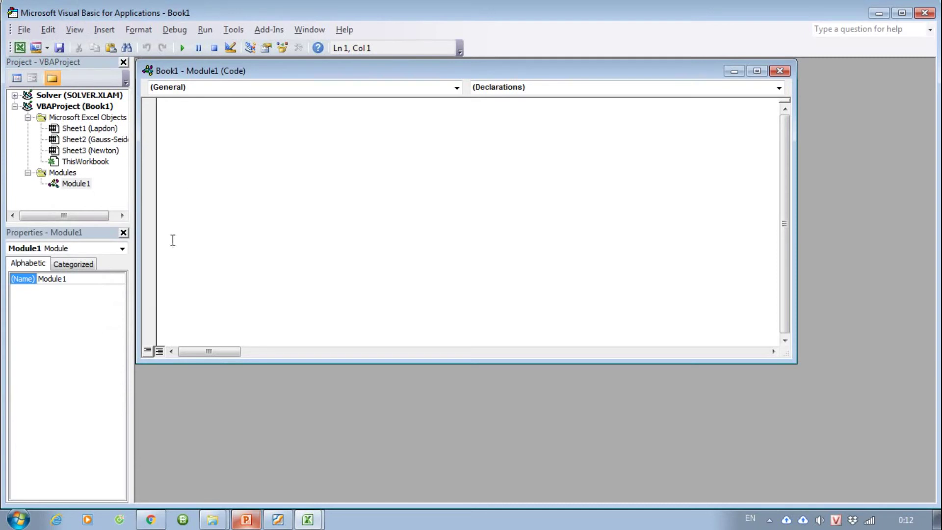
Step: Check slide 79's iteration table, then settle on slide 72's equations with x0 = (0,3,2)
{"action": "left_click", "coordinate": [246, 519]}
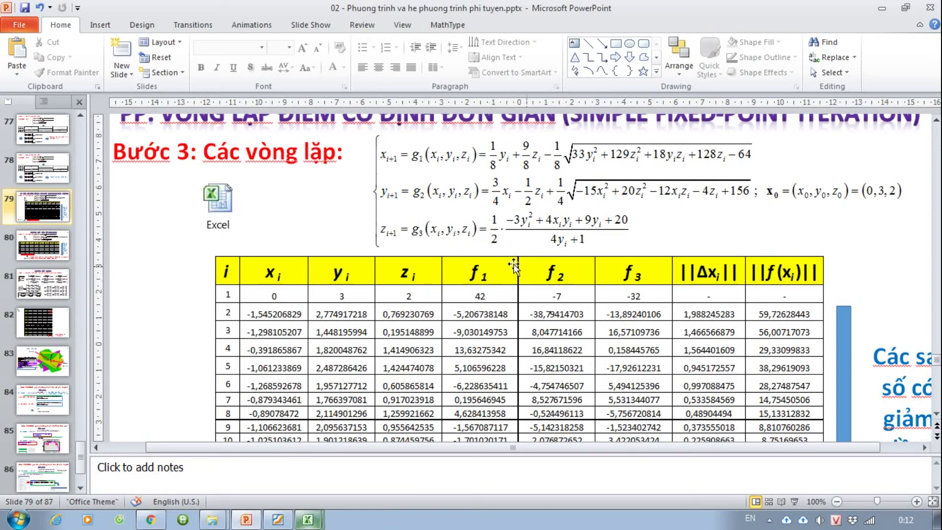
{"action": "scroll", "coordinate": [43, 135], "scroll_direction": "up", "scroll_amount": 2}
{"action": "scroll", "coordinate": [43, 142], "scroll_direction": "up", "scroll_amount": 1}
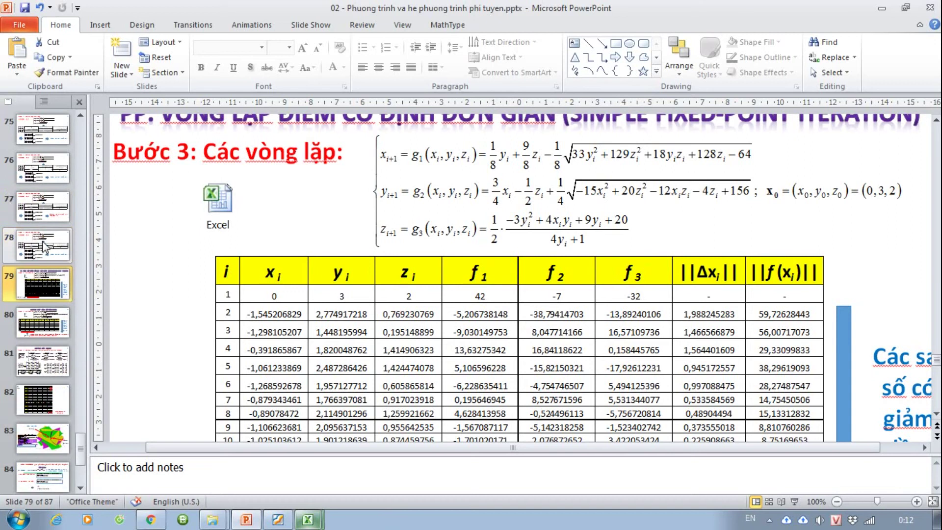
{"action": "scroll", "coordinate": [43, 152], "scroll_direction": "up", "scroll_amount": 2}
{"action": "scroll", "coordinate": [43, 167], "scroll_direction": "up", "scroll_amount": 1}
{"action": "left_click", "coordinate": [44, 166]}
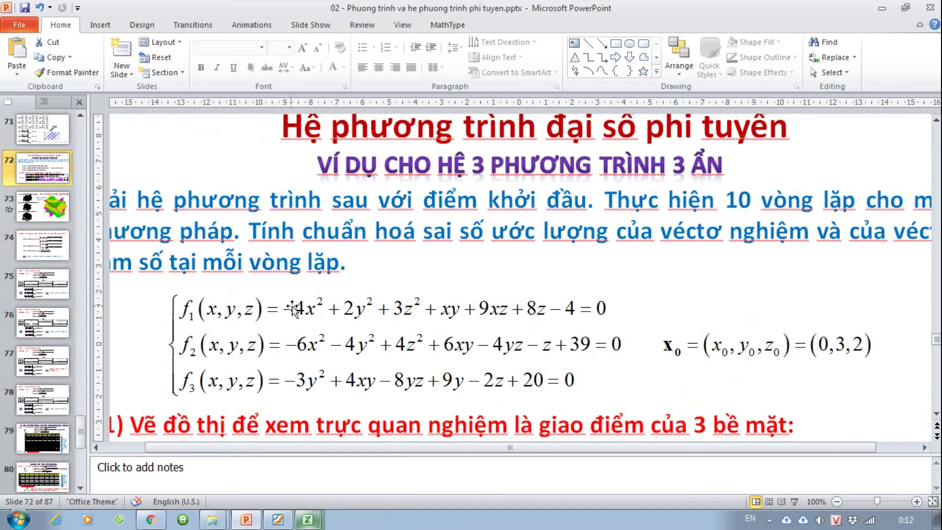
{"action": "left_click", "coordinate": [236, 319]}
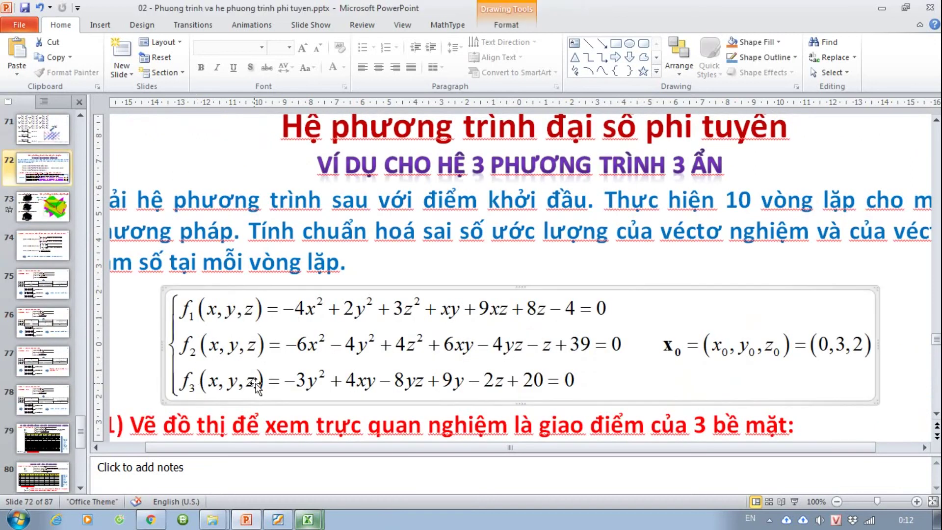
{"action": "left_click", "coordinate": [41, 434]}
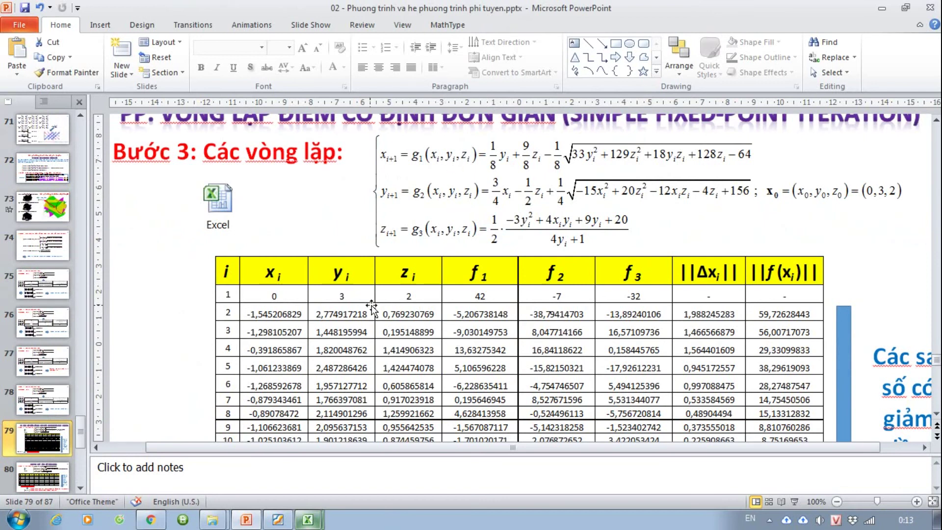
{"action": "left_click", "coordinate": [42, 170]}
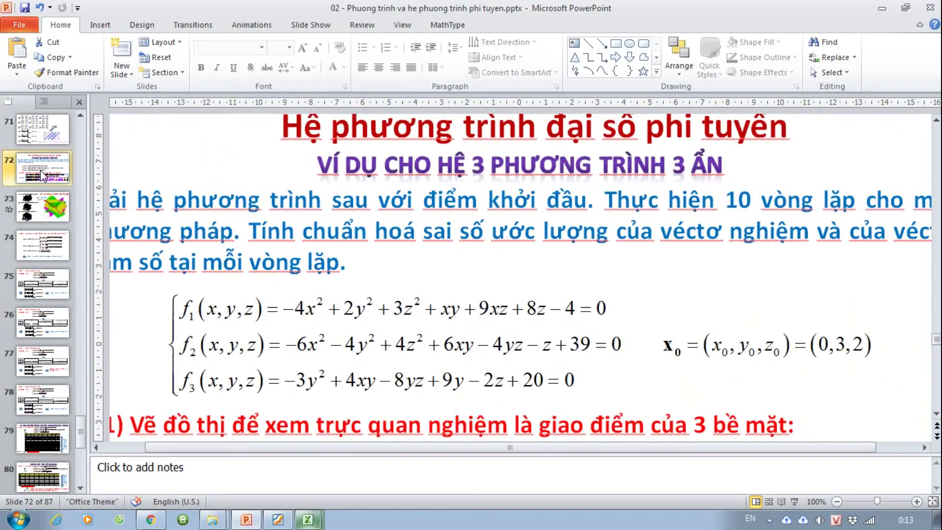
Step: Bring the VBA editor forward and move and resize the Module1 code window
{"action": "left_click", "coordinate": [908, 7]}
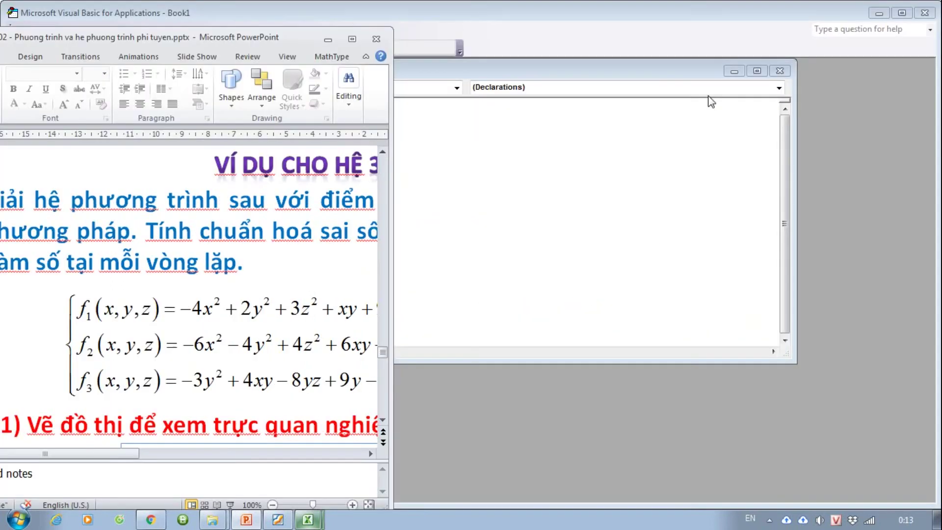
{"action": "left_click", "coordinate": [314, 234]}
{"action": "scroll", "coordinate": [275, 274], "scroll_direction": "down", "scroll_amount": 3}
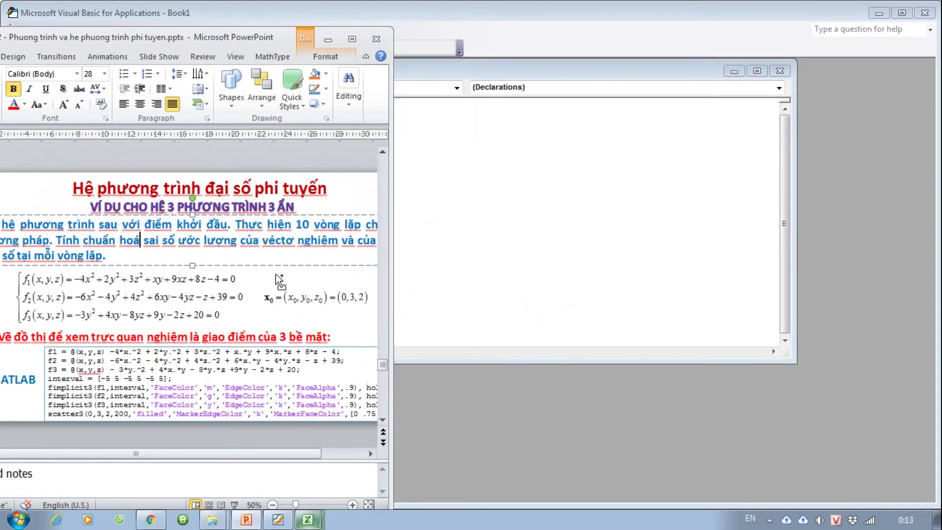
{"action": "scroll", "coordinate": [276, 273], "scroll_direction": "up", "scroll_amount": 1}
{"action": "left_click", "coordinate": [539, 76]}
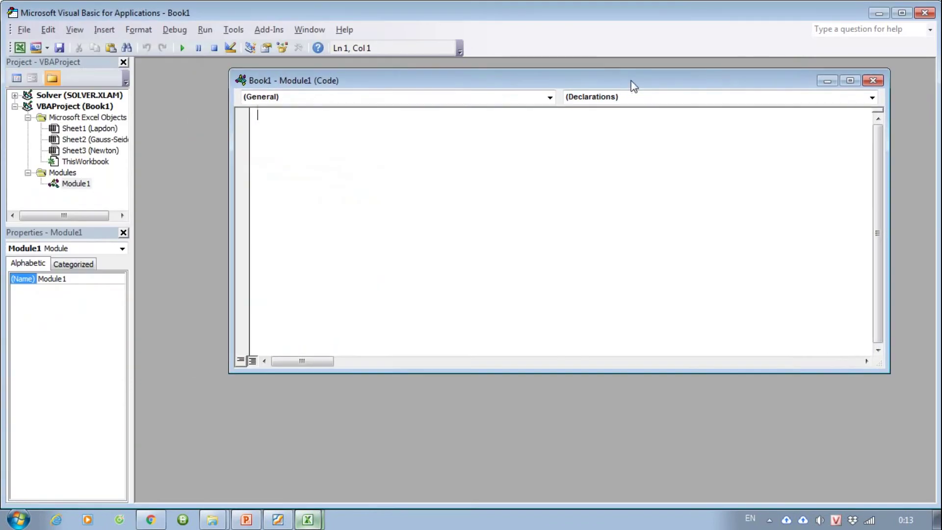
{"action": "left_click", "coordinate": [907, 13]}
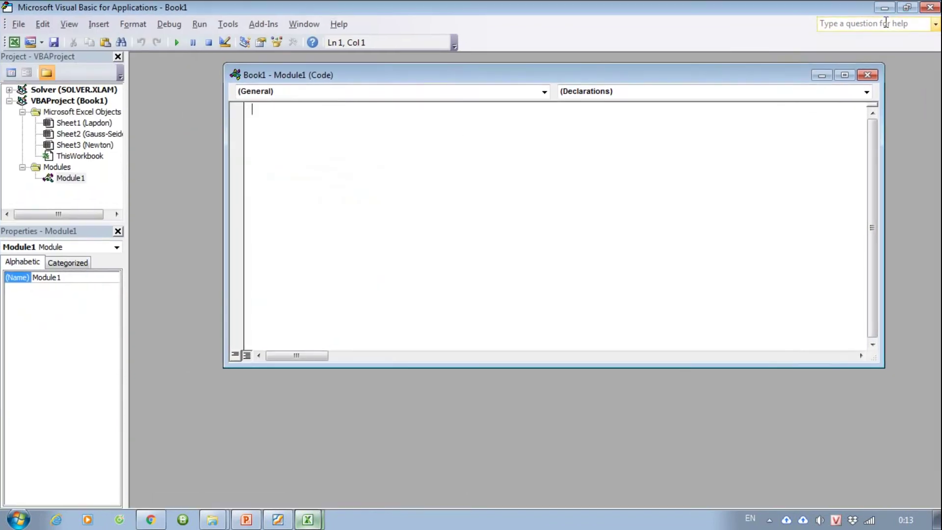
{"action": "left_click", "coordinate": [881, 8]}
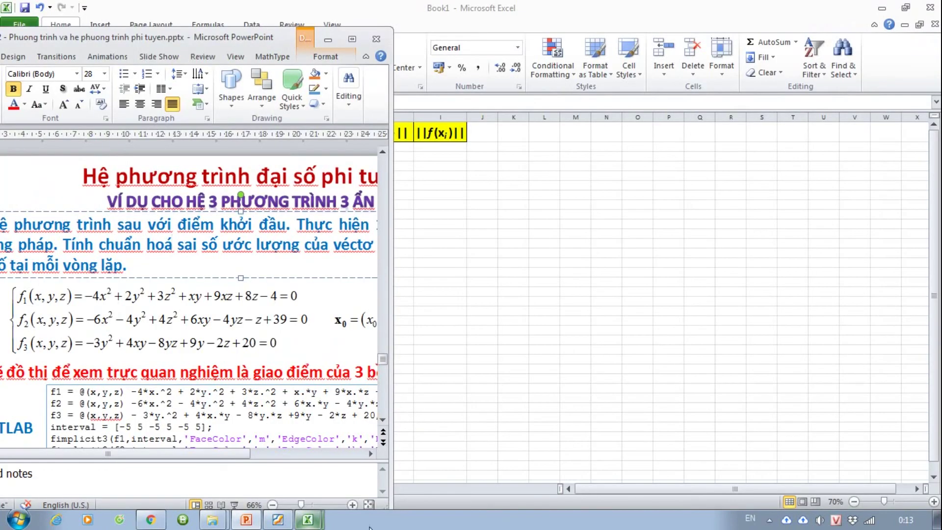
{"action": "left_click", "coordinate": [860, 42]}
{"action": "key", "text": "alt+F11"}
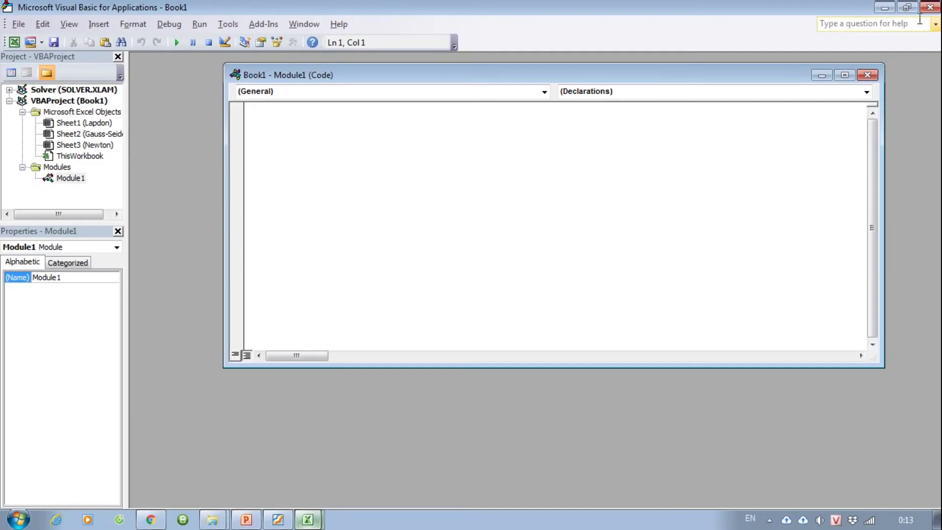
{"action": "left_click_drag", "start_coordinate": [786, 79], "coordinate": [844, 72]}
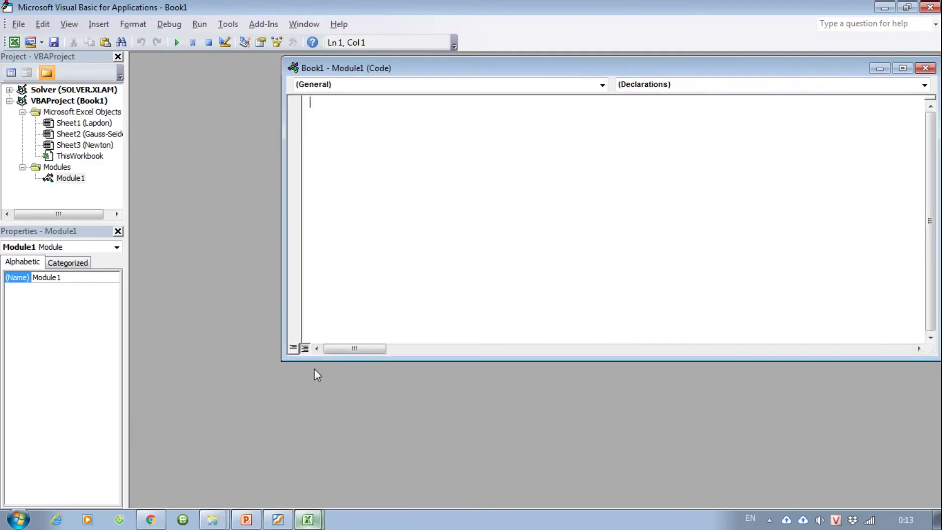
{"action": "left_click_drag", "start_coordinate": [280, 361], "coordinate": [504, 499]}
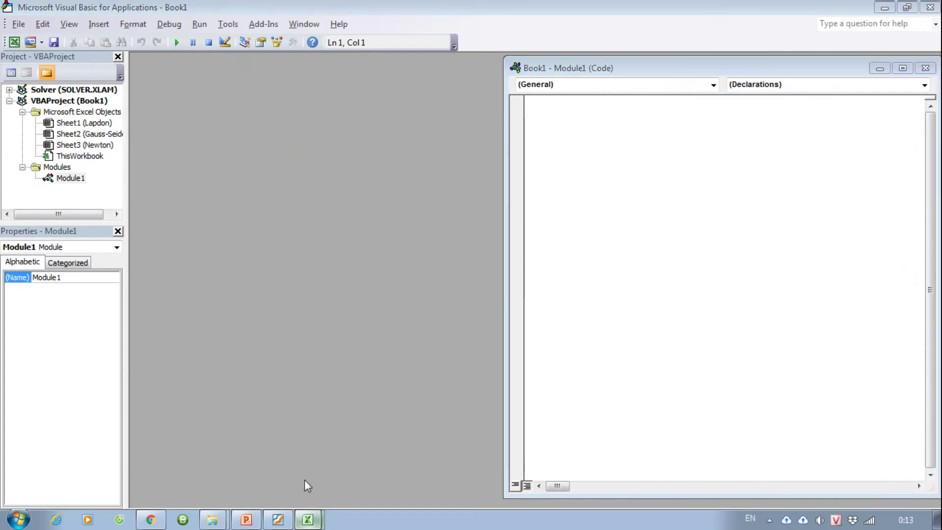
Step: Arrange PowerPoint and the VBA editor so the slide shows beside Module1
{"action": "left_click", "coordinate": [246, 520]}
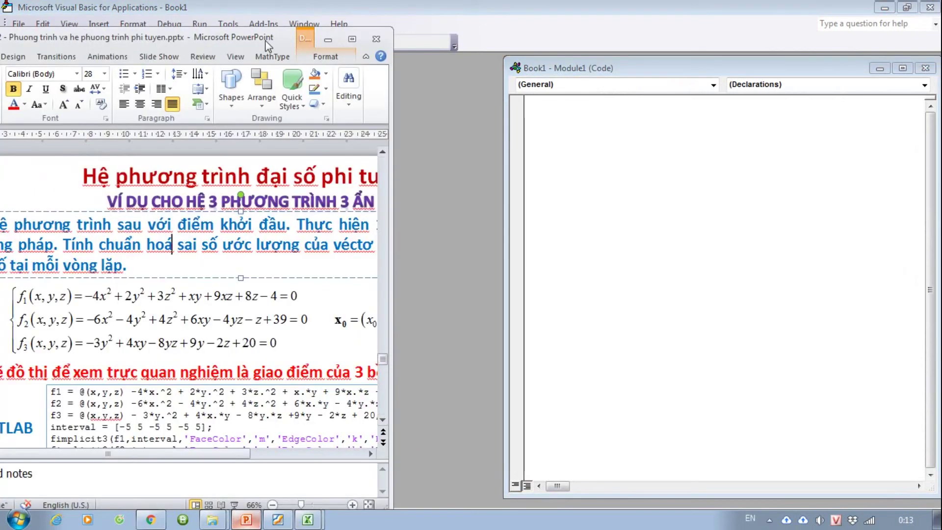
{"action": "left_click_drag", "start_coordinate": [295, 38], "coordinate": [363, 18]}
{"action": "left_click_drag", "start_coordinate": [454, 273], "coordinate": [481, 274]}
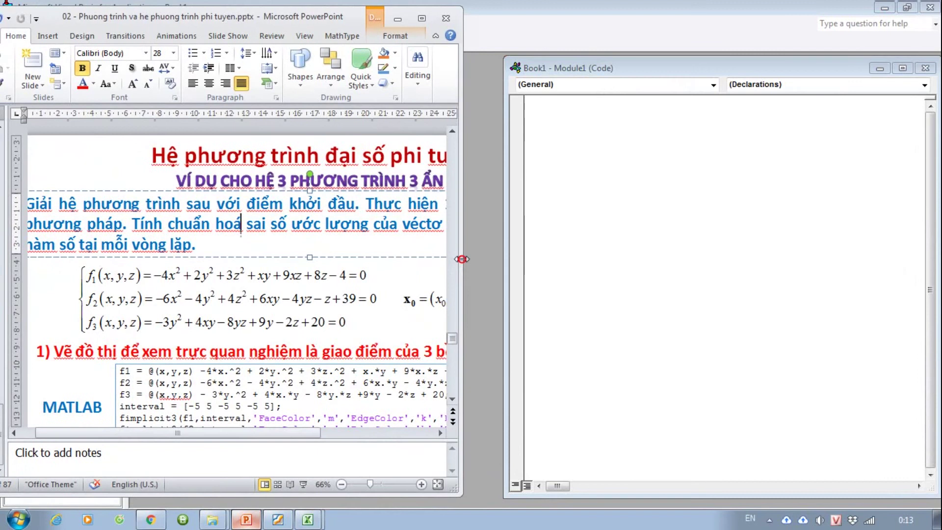
{"action": "left_click", "coordinate": [505, 125]}
{"action": "left_click_drag", "start_coordinate": [505, 125], "coordinate": [493, 126]}
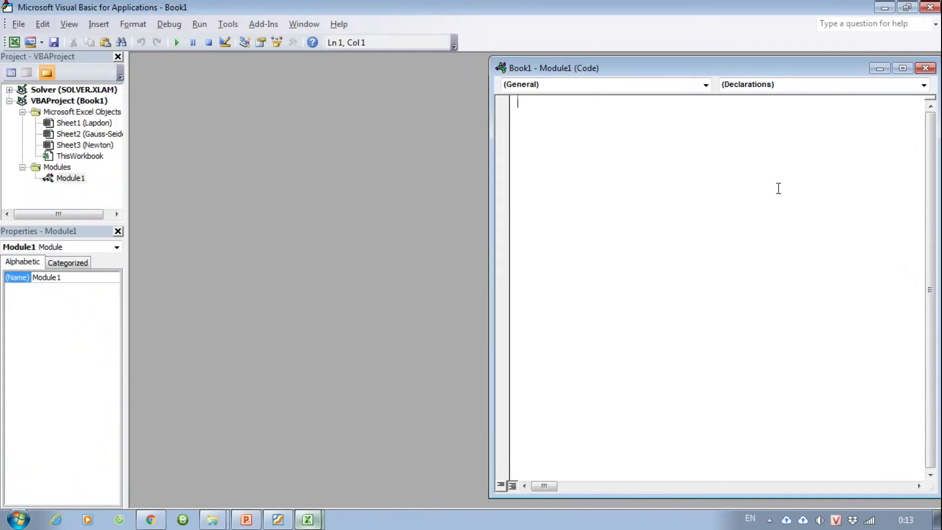
{"action": "left_click", "coordinate": [906, 7]}
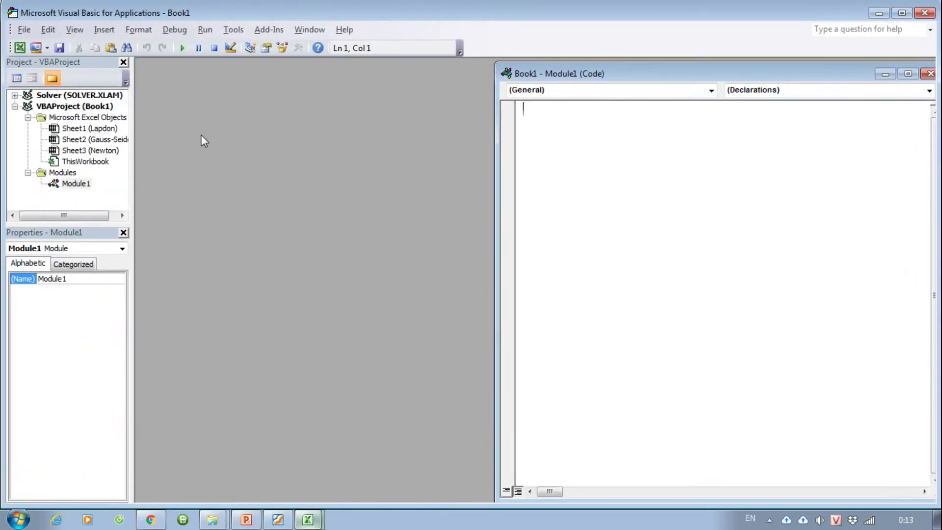
{"action": "left_click_drag", "start_coordinate": [2, 191], "coordinate": [472, 189]}
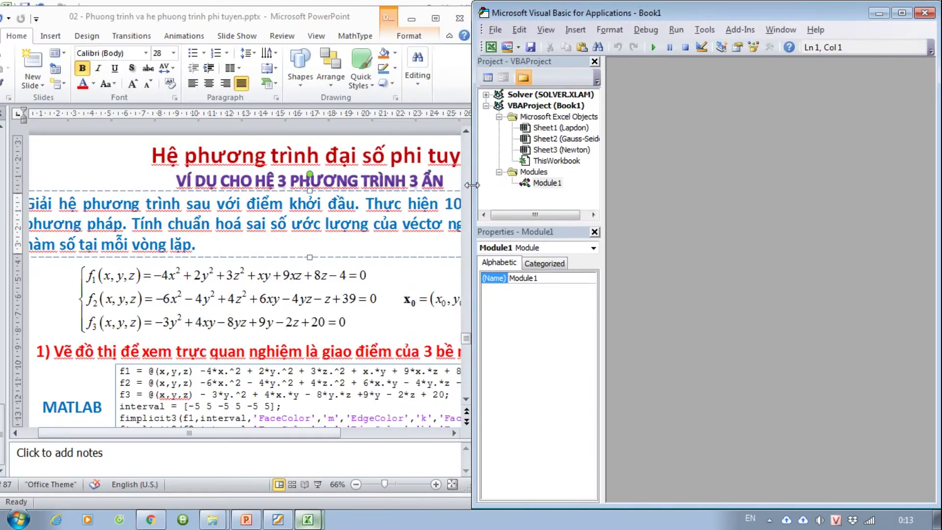
{"action": "left_click", "coordinate": [902, 13]}
{"action": "left_click_drag", "start_coordinate": [595, 70], "coordinate": [231, 73]}
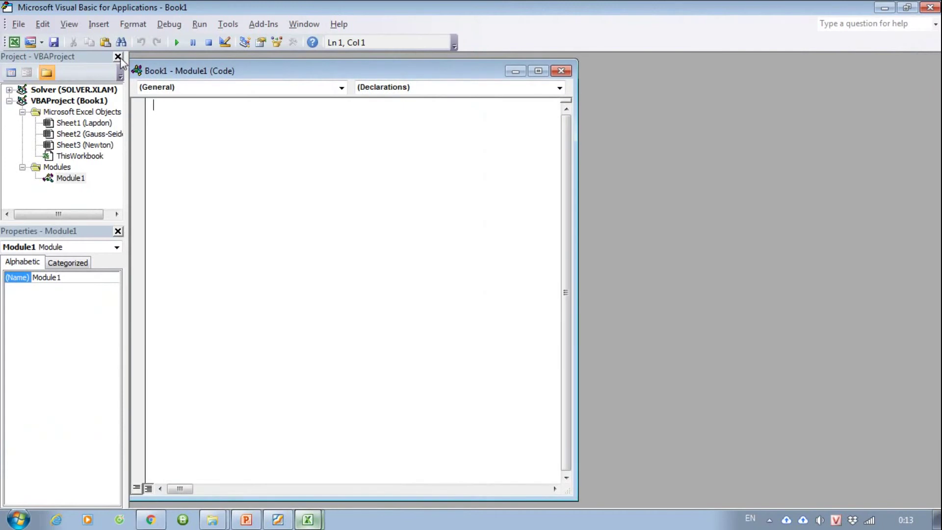
Step: Close the Project and Properties panels and shrink the editor beside slide 72
{"action": "left_click", "coordinate": [117, 56]}
{"action": "left_click", "coordinate": [118, 57]}
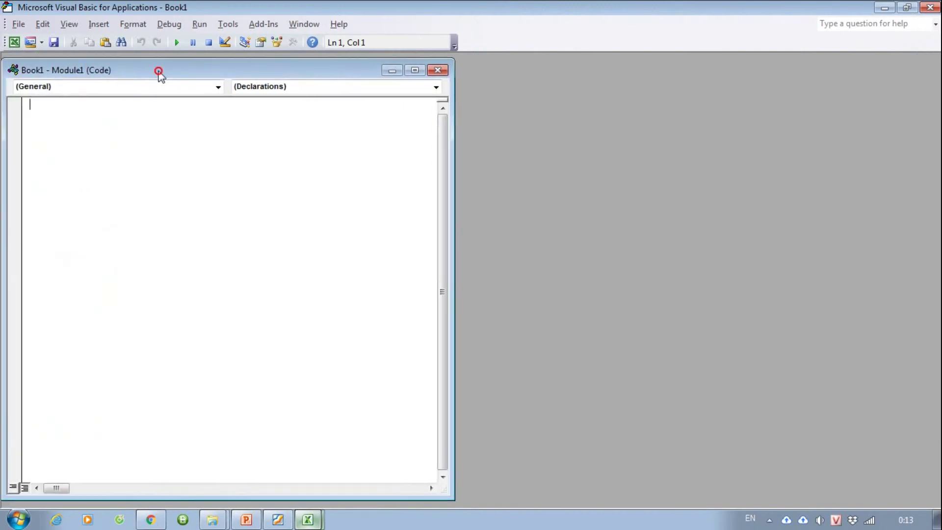
{"action": "left_click_drag", "start_coordinate": [156, 74], "coordinate": [174, 75]}
{"action": "left_click", "coordinate": [906, 8]}
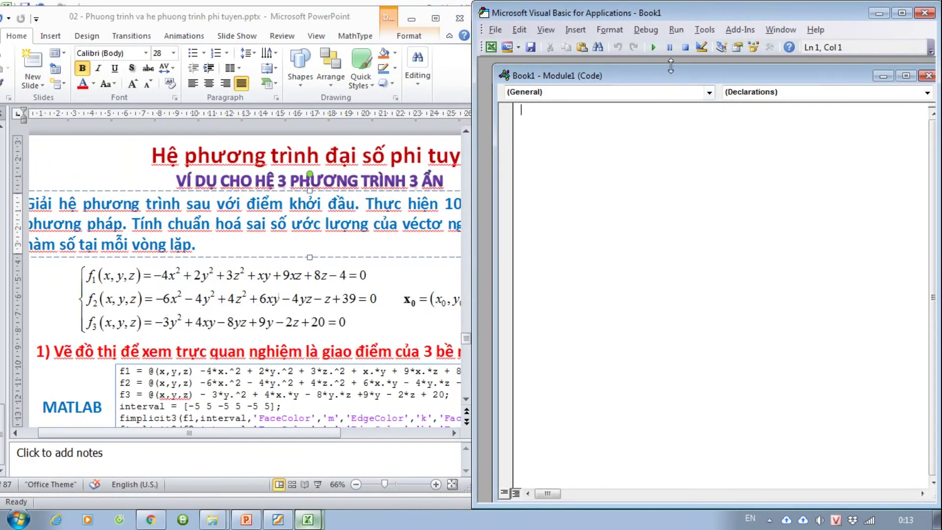
{"action": "left_click_drag", "start_coordinate": [648, 77], "coordinate": [635, 78]}
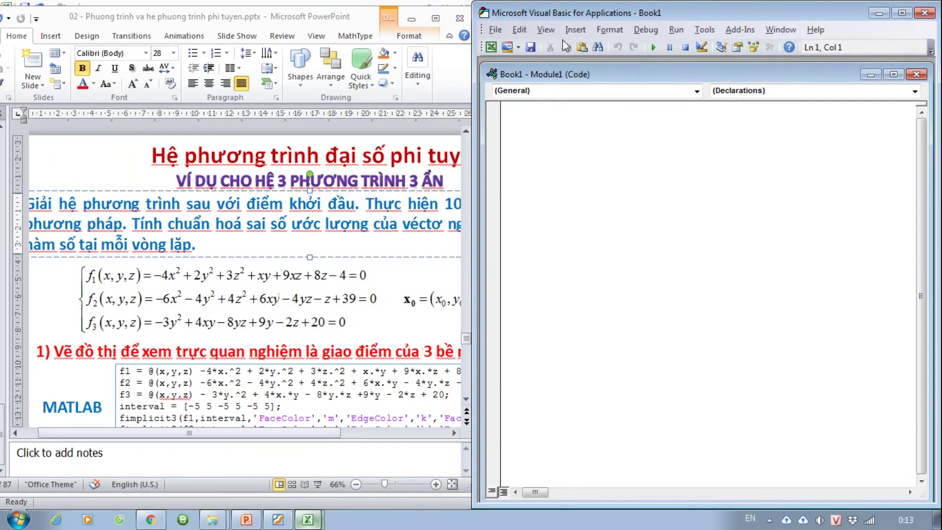
{"action": "left_click", "coordinate": [545, 30]}
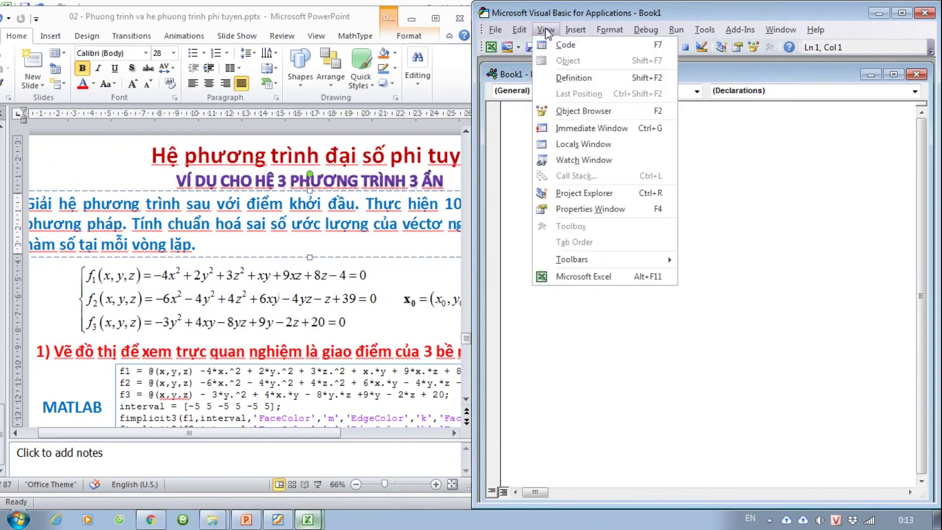
{"action": "mouse_move", "coordinate": [582, 259]}
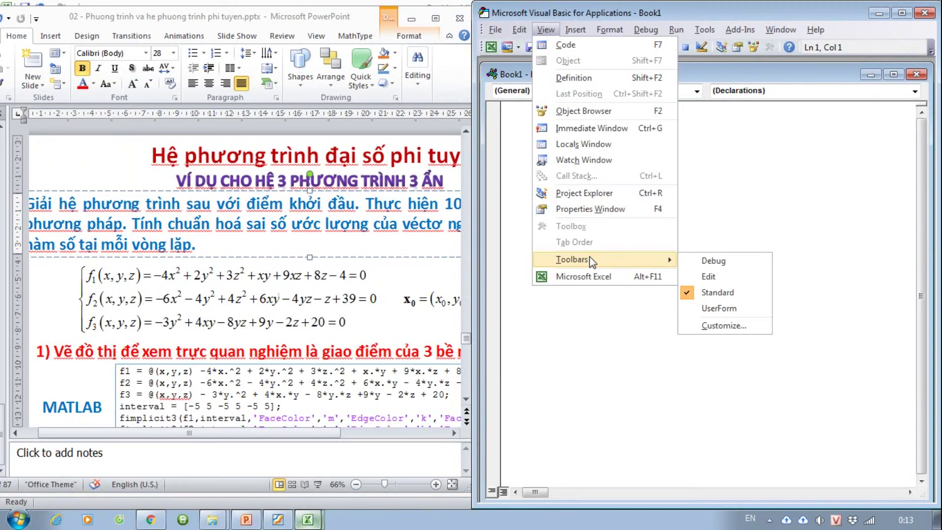
Step: Type the header Function hamf1(X, Y, Z) in Module1, fixing typos, creating the empty stub
{"action": "left_click", "coordinate": [740, 172]}
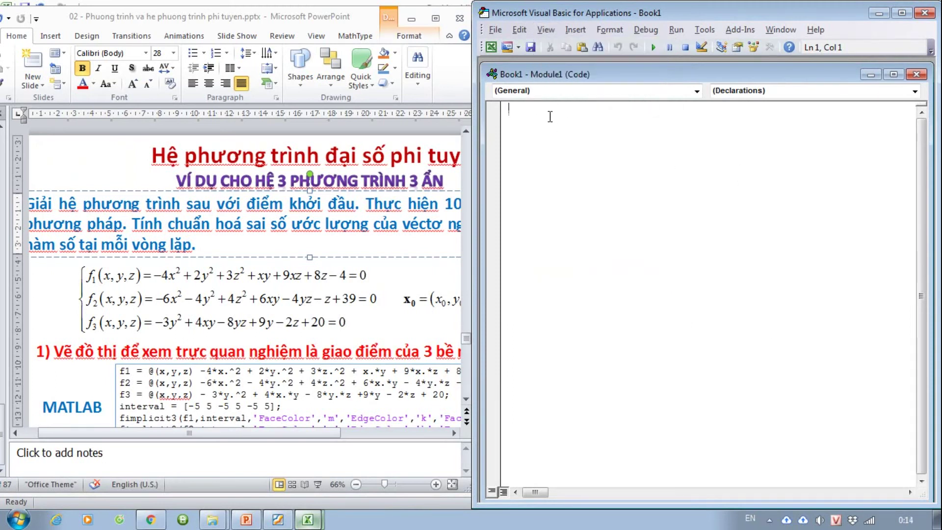
{"action": "type", "text": "Fucn"}
{"action": "key", "text": "BackSpace"}
{"action": "key", "text": "BackSpace"}
{"action": "type", "text": "nction "}
{"action": "type", "text": "ham"}
{"action": "type", "text": "f1()"}
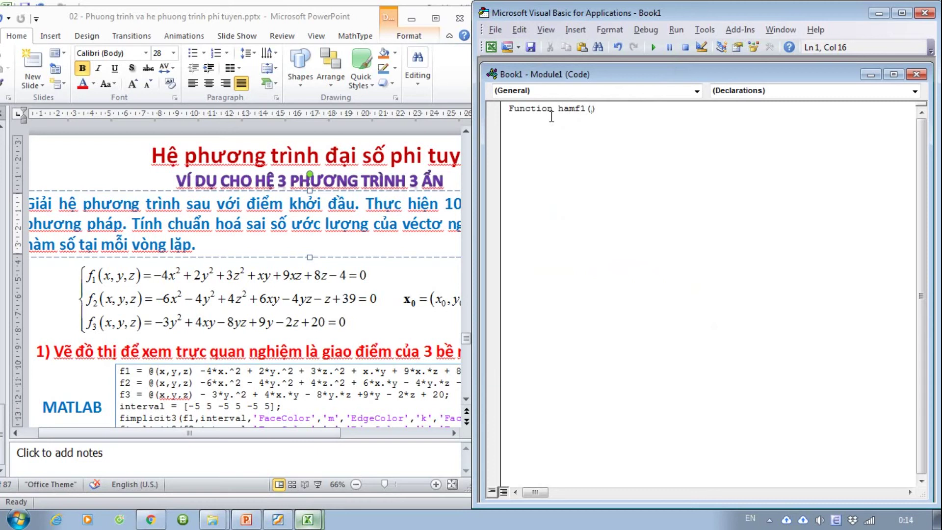
{"action": "type", "text": "X<YZ"}
{"action": "key", "text": "BackSpace"}
{"action": "key", "text": "BackSpace"}
{"action": "key", "text": "BackSpace"}
{"action": "type", "text": ","}
{"action": "type", "text": "Y,Z"}
{"action": "key", "text": "Return"}
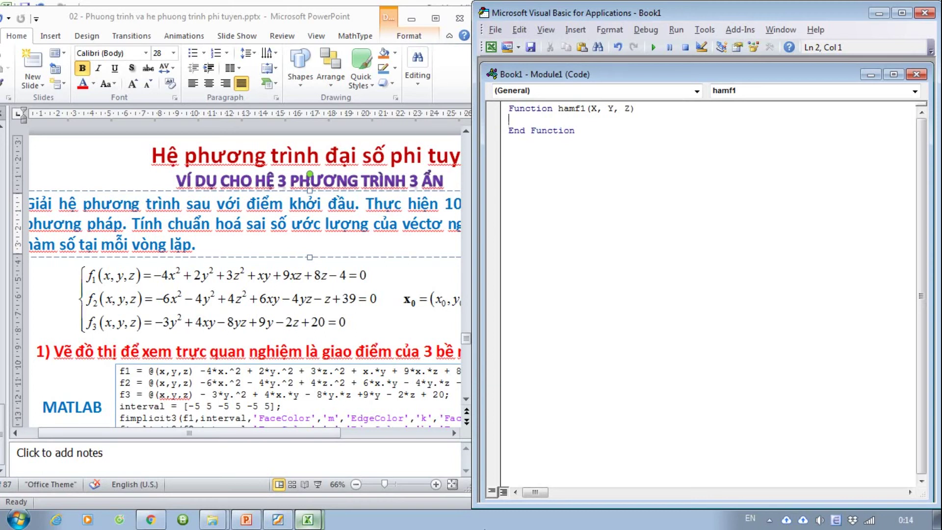
Step: Scroll TechOnTheNet's VBA functions page to the Math/Trig Functions heading and highlight it
{"action": "left_click", "coordinate": [151, 519]}
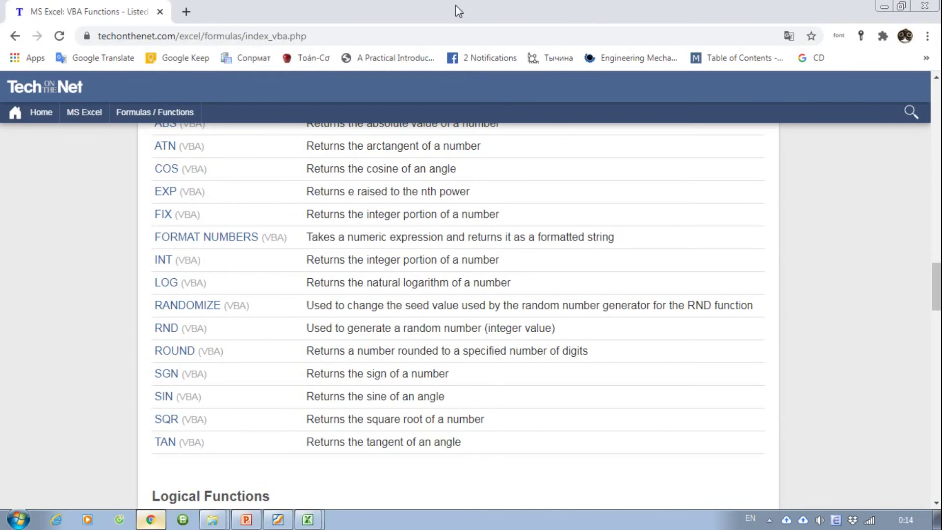
{"action": "scroll", "coordinate": [696, 268], "scroll_direction": "up", "scroll_amount": 1}
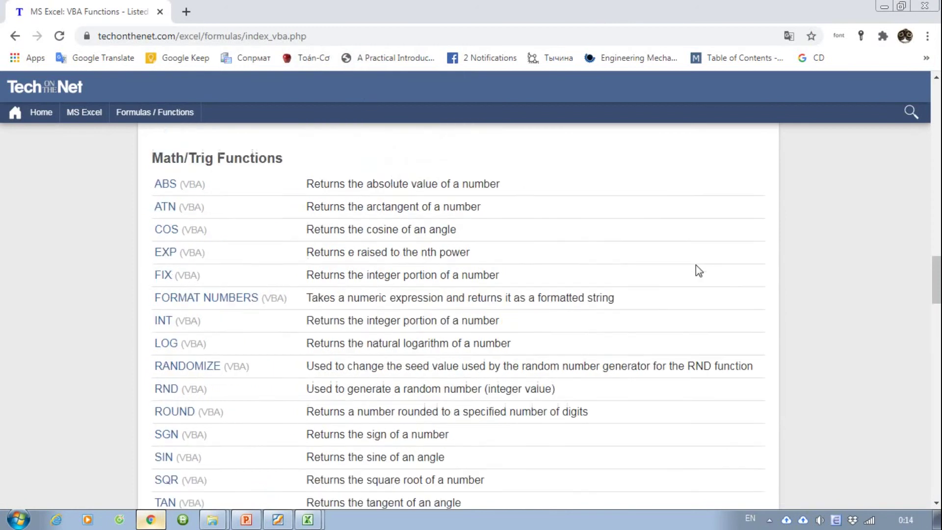
{"action": "scroll", "coordinate": [695, 267], "scroll_direction": "up", "scroll_amount": 2}
{"action": "scroll", "coordinate": [695, 267], "scroll_direction": "down", "scroll_amount": 1}
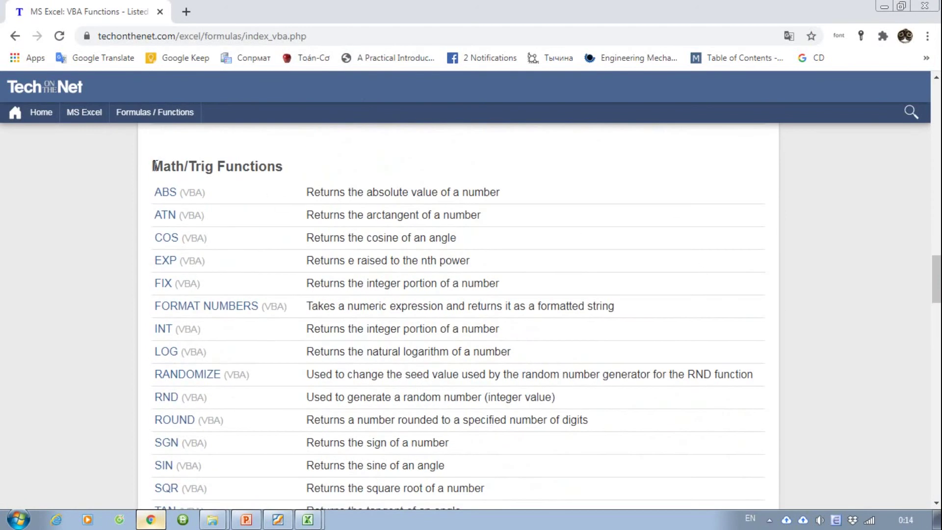
{"action": "left_click_drag", "start_coordinate": [152, 166], "coordinate": [283, 166]}
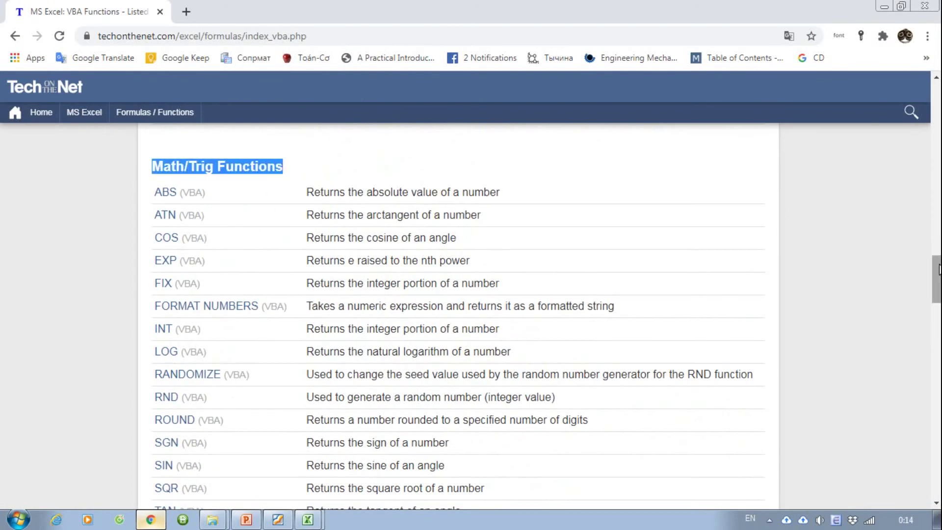
{"action": "left_click_drag", "start_coordinate": [937, 275], "coordinate": [937, 279]}
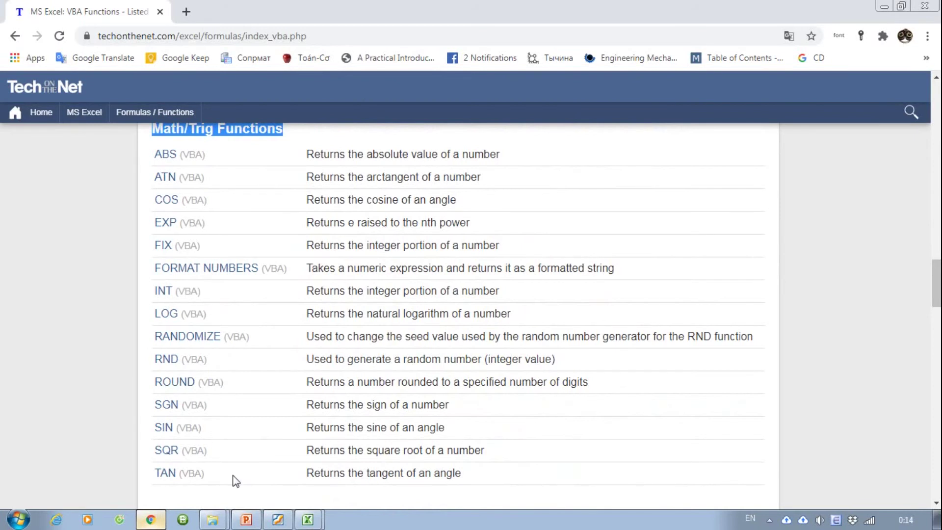
Step: Glance at the Excel workbook, then minimize Chrome to return to the hamf1 code
{"action": "left_click", "coordinate": [308, 521]}
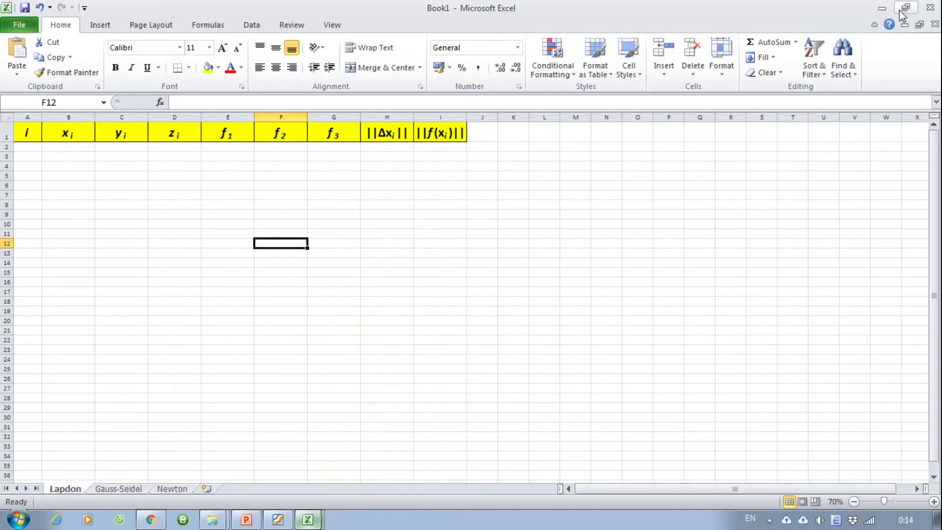
{"action": "left_click", "coordinate": [881, 8]}
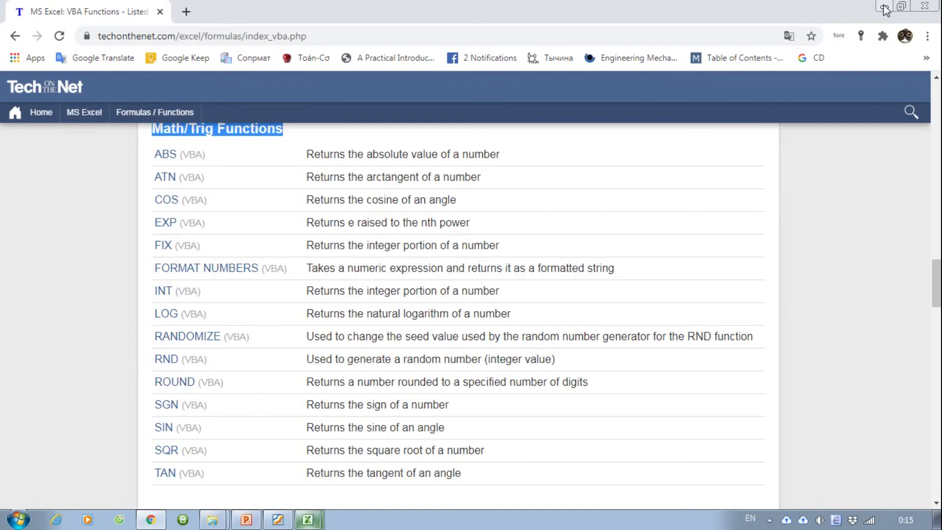
{"action": "left_click", "coordinate": [331, 37]}
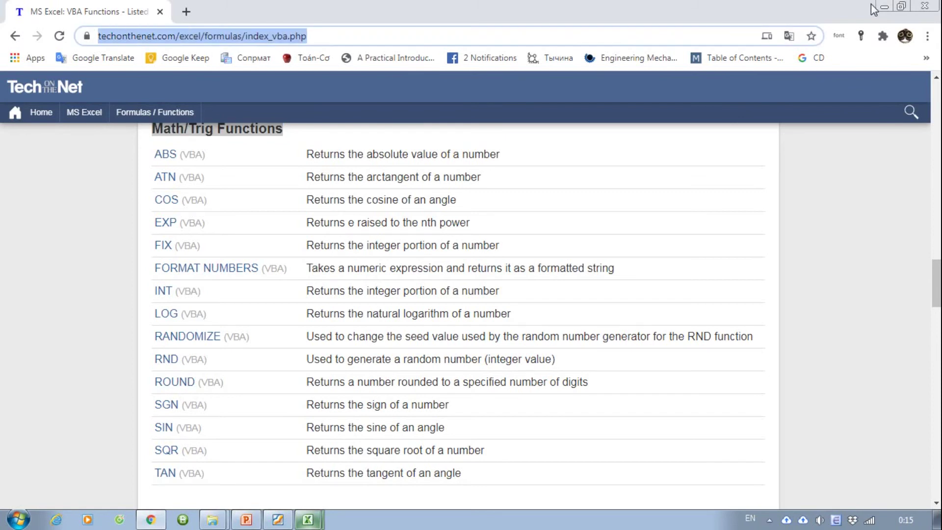
{"action": "left_click", "coordinate": [884, 6]}
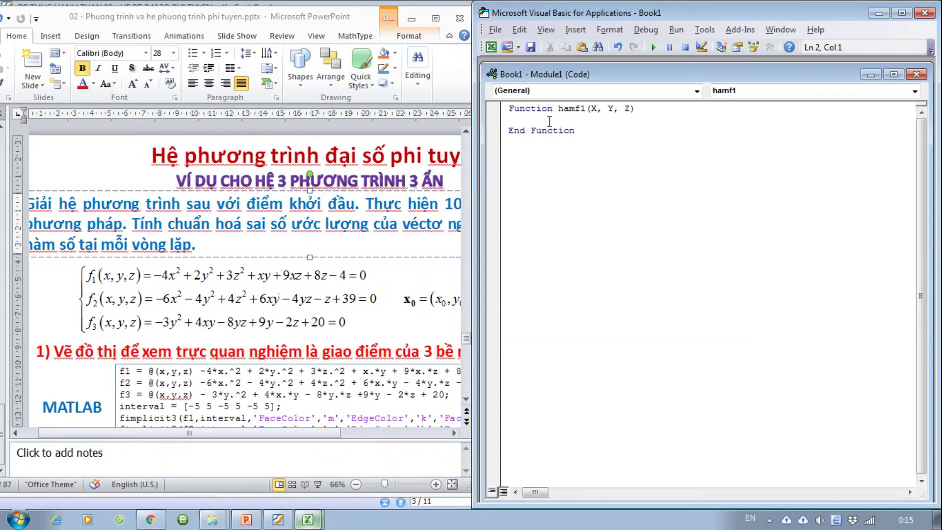
Step: Write hamf1 = -4*X*X + 2*Y*Y + 3*Z*Z + X*Y + 9*X*Z + 8*Z - 4 in Module1
{"action": "type", "text": "ham"}
{"action": "type", "text": "f"}
{"action": "type", "text": "1 "}
{"action": "type", "text": "= "}
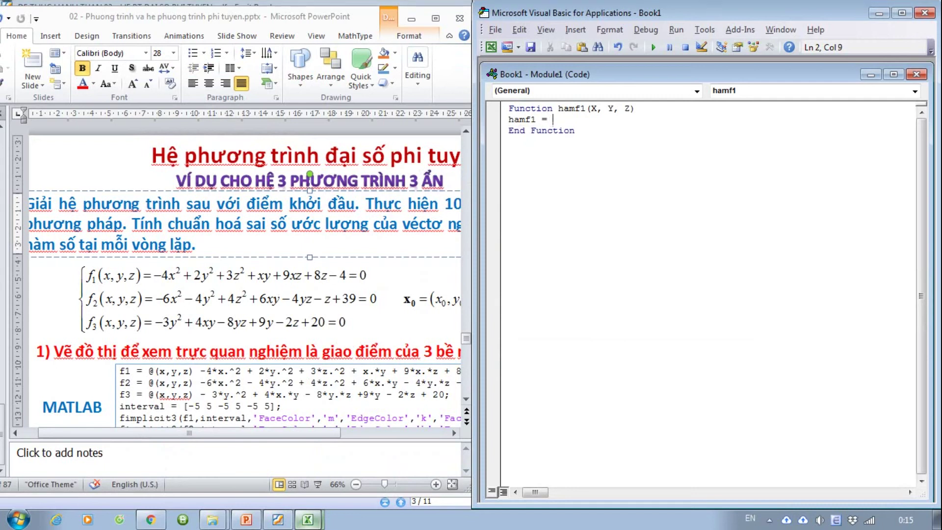
{"action": "type", "text": "-4"}
{"action": "type", "text": "*X"}
{"action": "type", "text": "^"}
{"action": "key", "text": "BackSpace"}
{"action": "type", "text": "*"}
{"action": "type", "text": "X"}
{"action": "type", "text": "+ 2*"}
{"action": "type", "text": "Y*"}
{"action": "type", "text": "Y "}
{"action": "type", "text": "+ 3"}
{"action": "type", "text": "*Z*"}
{"action": "type", "text": "Z"}
{"action": "type", "text": " + X"}
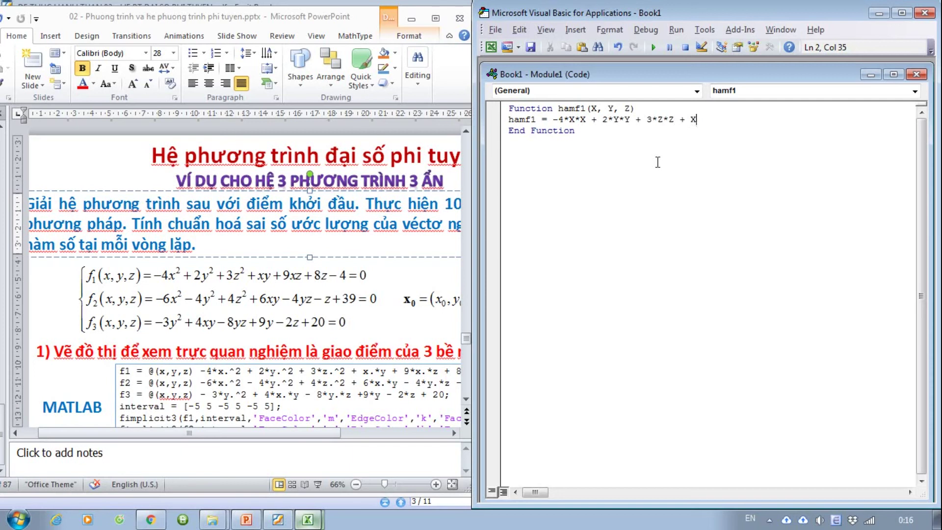
{"action": "type", "text": "*Y "}
{"action": "type", "text": "+ 9*"}
{"action": "type", "text": "X*Z "}
{"action": "type", "text": "+8"}
{"action": "key", "text": "BackSpace"}
{"action": "type", "text": "*"}
{"action": "key", "text": "BackSpace"}
{"action": "type", "text": "8*"}
{"action": "type", "text": "Z -"}
{"action": "type", "text": " 4"}
Step: Close Module1, reopen it from the Project Explorer and select the whole hamf1 function
{"action": "left_click", "coordinate": [917, 75]}
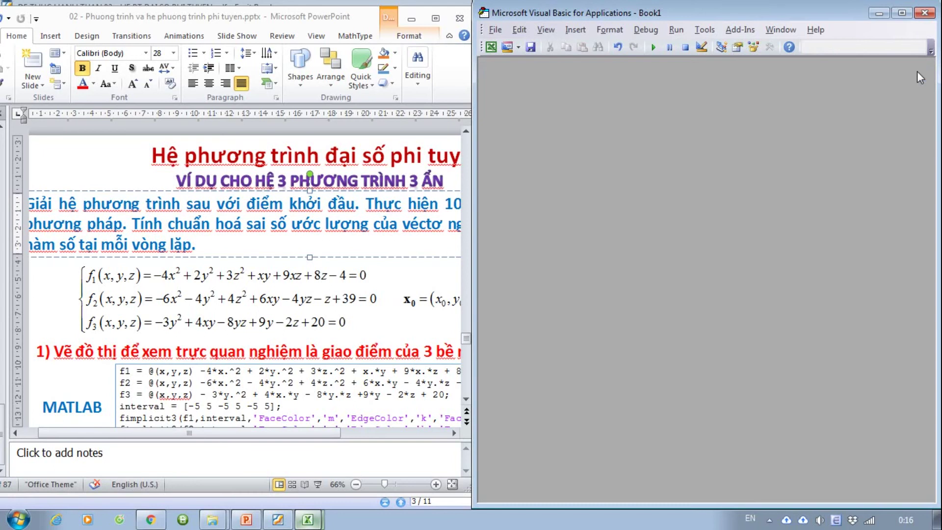
{"action": "left_click", "coordinate": [547, 31]}
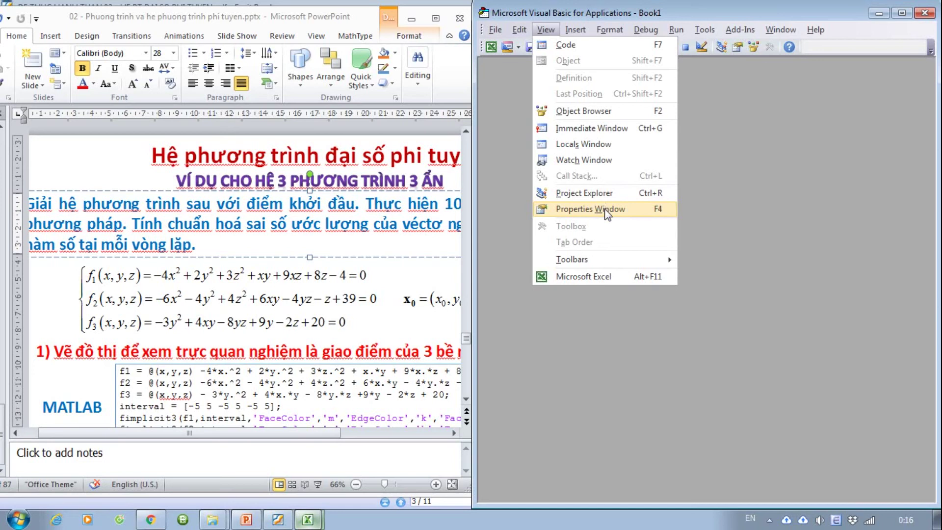
{"action": "left_click", "coordinate": [610, 194]}
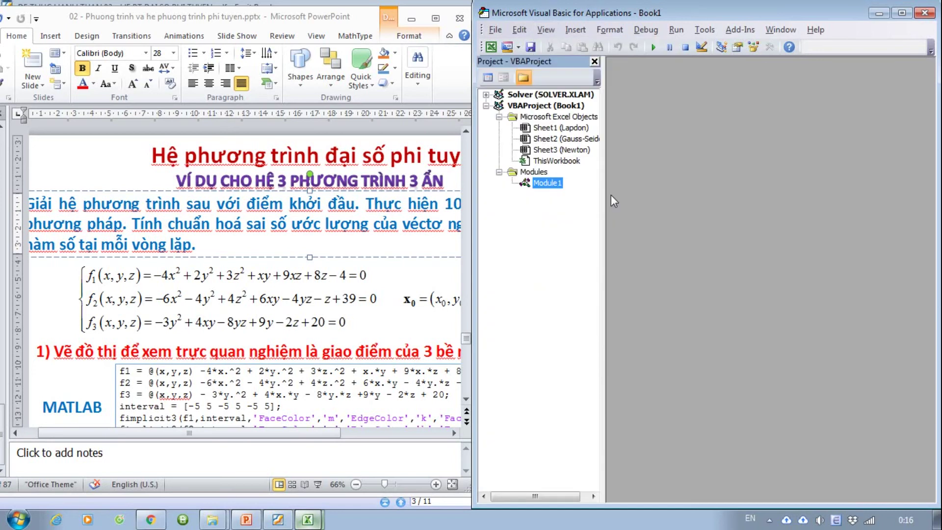
{"action": "double_click", "coordinate": [546, 183]}
{"action": "left_click", "coordinate": [723, 140]}
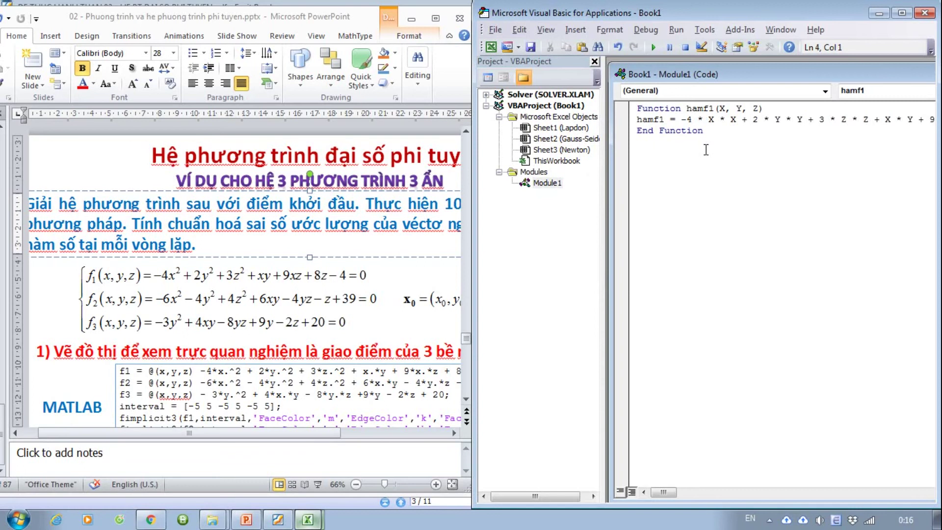
{"action": "left_click", "coordinate": [595, 62]}
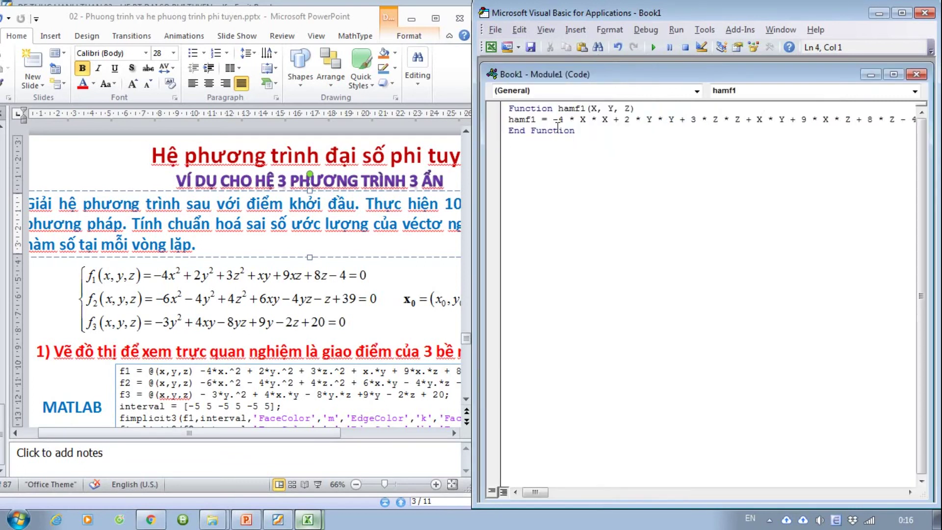
{"action": "key", "text": "Return"}
{"action": "key", "text": "ctrl+a"}
Step: Duplicate hamf1 below itself and rename the copy hamf2
{"action": "key", "text": "ctrl+c"}
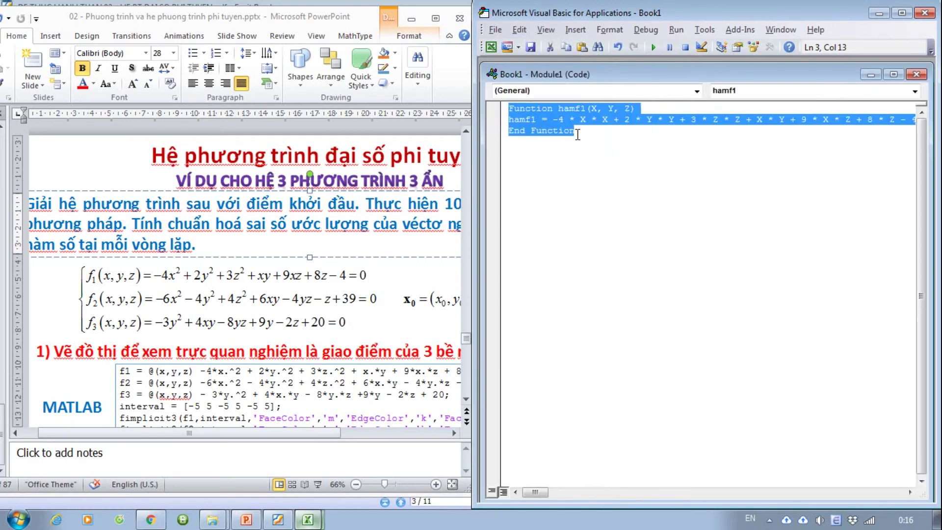
{"action": "left_click", "coordinate": [553, 153]}
{"action": "key", "text": "ctrl+v"}
{"action": "type", "text": "2"}
{"action": "mouse_move", "coordinate": [586, 153]}
{"action": "left_mouse_down"}
{"action": "mouse_move", "coordinate": [532, 164]}
{"action": "mouse_move", "coordinate": [558, 165]}
{"action": "left_mouse_up"}
{"action": "type", "text": "2"}
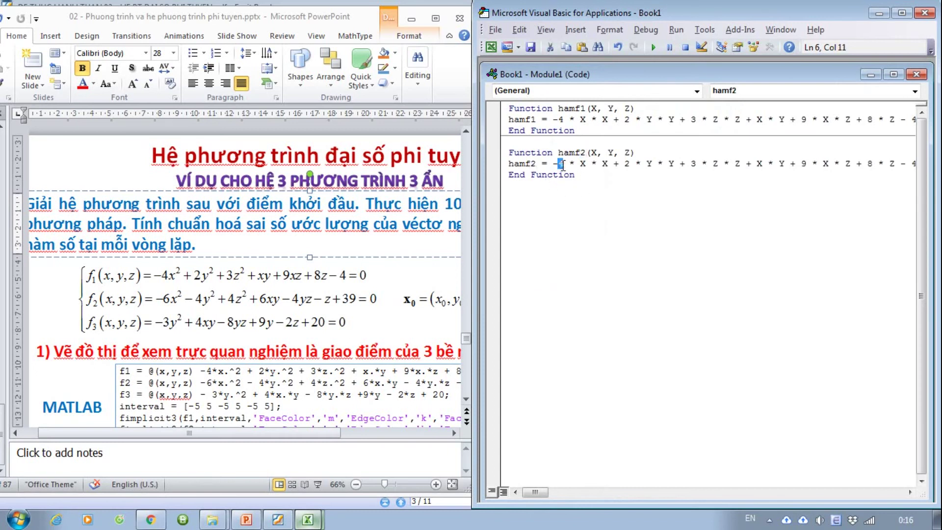
{"action": "type", "text": "6"}
Step: Change hamf2's first terms to -4*Y*Y, 4*Z*Z and 6*X*Y
{"action": "left_click_drag", "start_coordinate": [620, 164], "coordinate": [624, 164]}
{"action": "type", "text": "- "}
{"action": "type", "text": "4"}
{"action": "left_click_drag", "start_coordinate": [538, 492], "coordinate": [544, 492]}
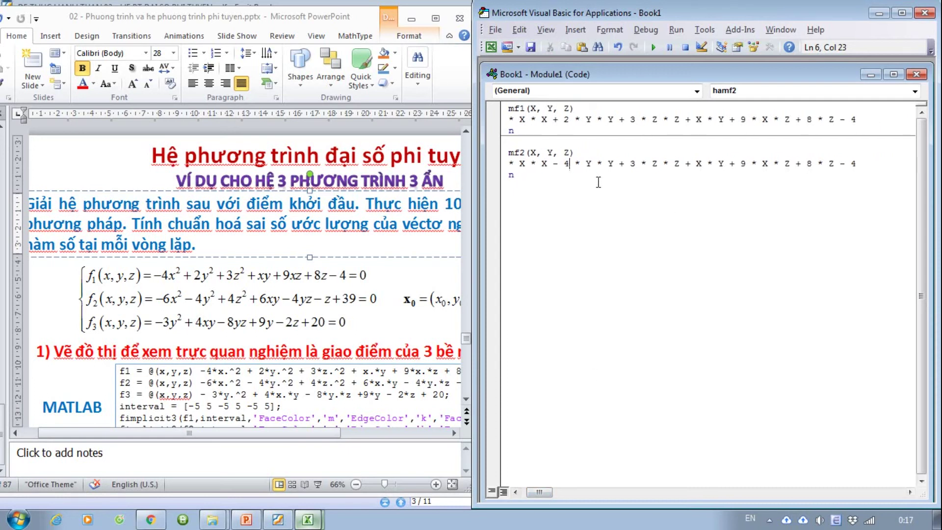
{"action": "double_click", "coordinate": [632, 163]}
{"action": "type", "text": "4"}
{"action": "left_click", "coordinate": [694, 167]}
{"action": "type", "text": "6"}
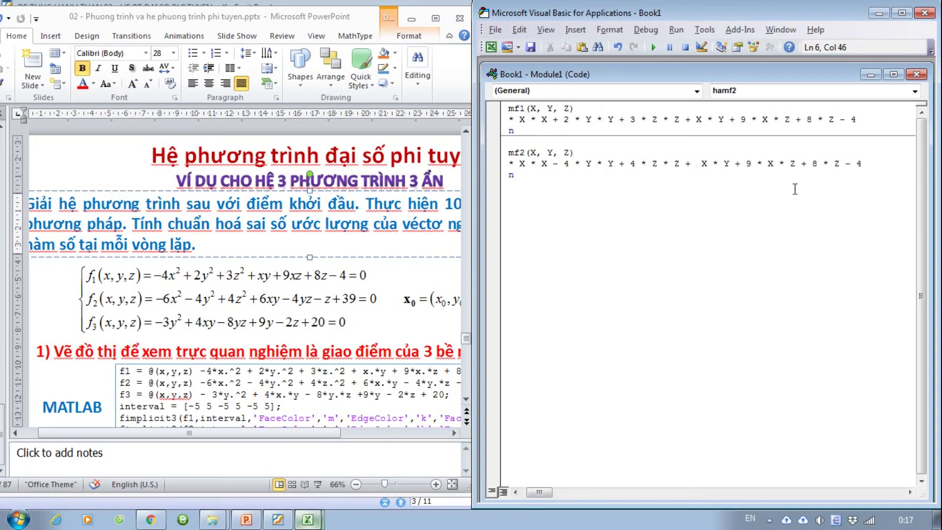
{"action": "type", "text": "*"}
Step: Finish hamf2 with - 4*Y*Z - 1*Z + 39 and close the code window
{"action": "double_click", "coordinate": [748, 165]}
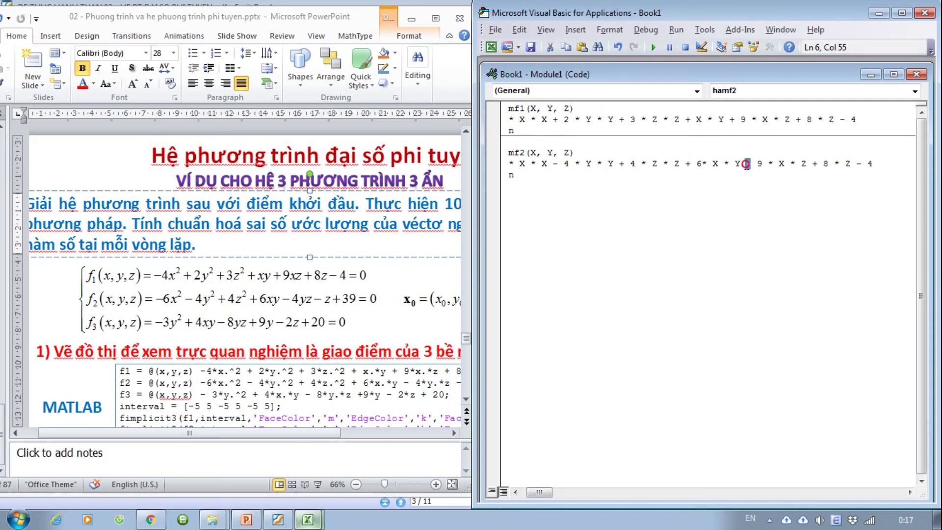
{"action": "type", "text": "-"}
{"action": "double_click", "coordinate": [759, 165]}
{"action": "type", "text": "4"}
{"action": "double_click", "coordinate": [781, 164]}
{"action": "type", "text": "Y"}
{"action": "double_click", "coordinate": [815, 165]}
{"action": "type", "text": "-"}
{"action": "left_click_drag", "start_coordinate": [821, 164], "coordinate": [833, 163]}
{"action": "type", "text": "1"}
{"action": "left_click_drag", "start_coordinate": [856, 165], "coordinate": [875, 163]}
{"action": "type", "text": "+ 39"}
{"action": "left_click", "coordinate": [916, 74]}
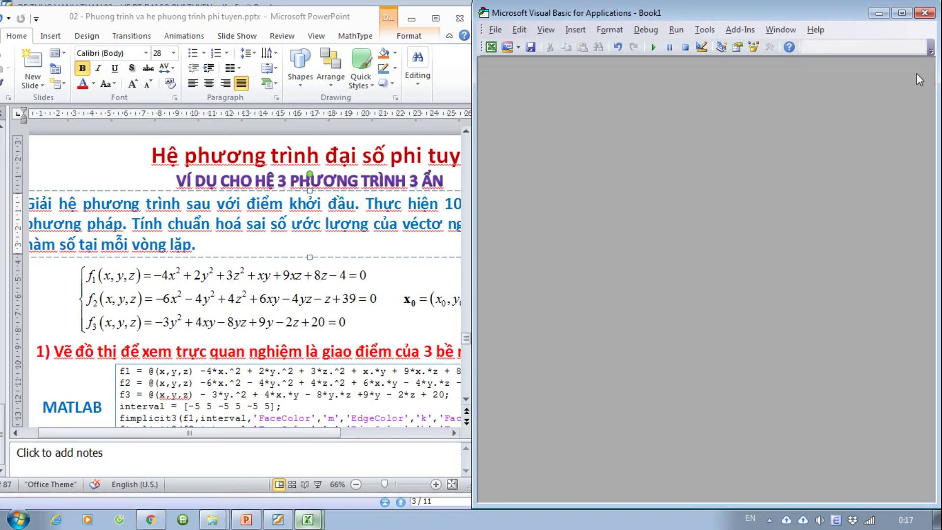
Step: In Excel's Lapdon sheet, enter test values 1, 2, 3 in B3:D3
{"action": "left_click", "coordinate": [489, 48]}
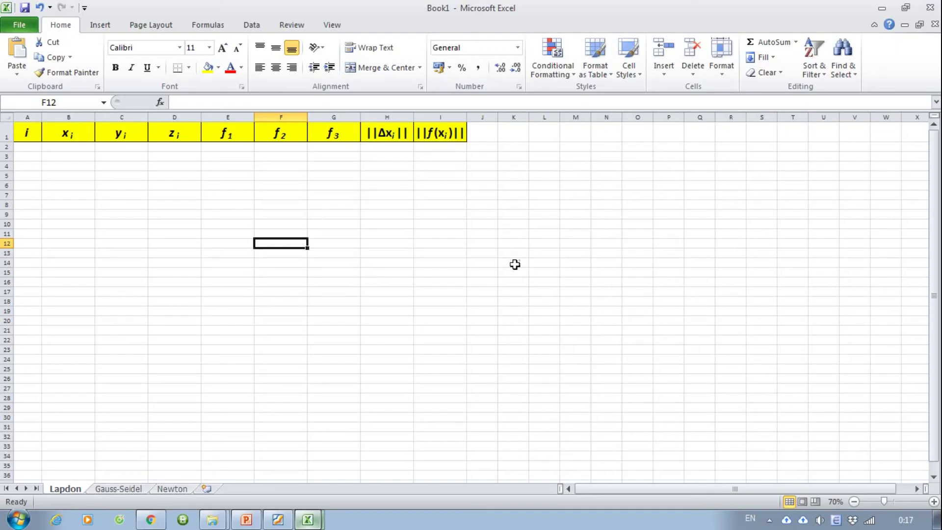
{"action": "left_click", "coordinate": [67, 157]}
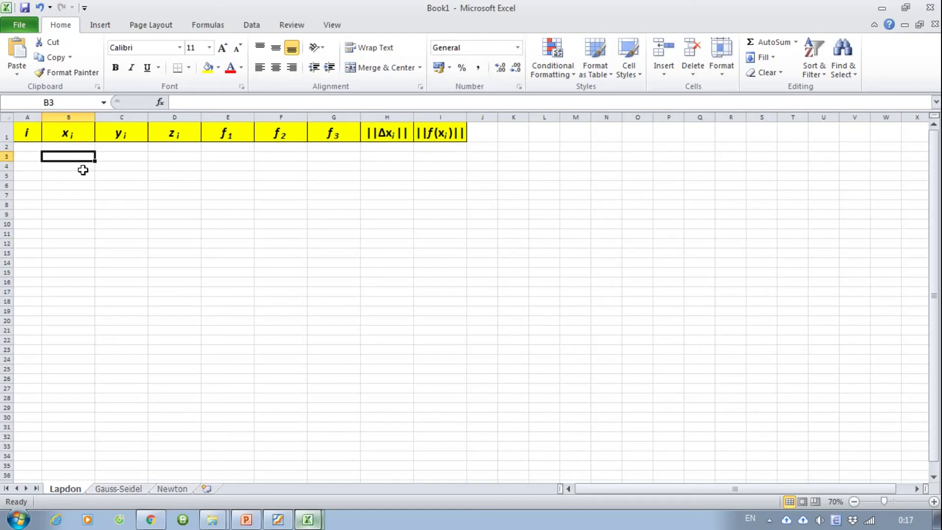
{"action": "type", "text": "1 2 3"}
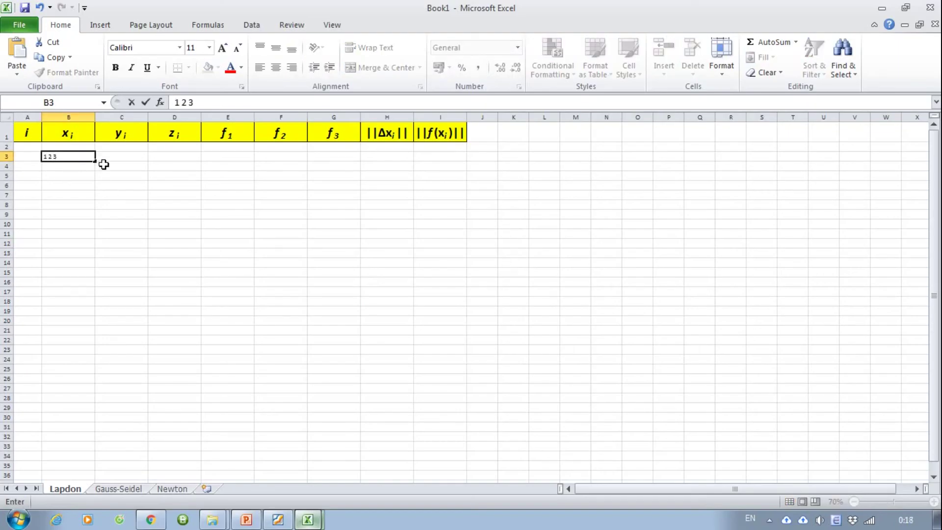
{"action": "key", "text": "BackSpace"}
{"action": "key", "text": "BackSpace"}
{"action": "key", "text": "BackSpace"}
{"action": "key", "text": "Tab"}
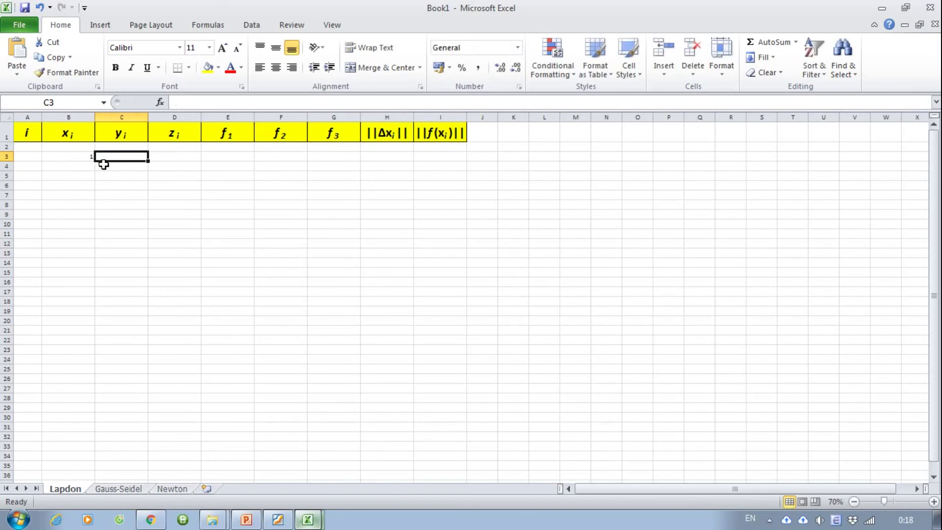
{"action": "type", "text": "2"}
{"action": "key", "text": "Tab"}
{"action": "type", "text": "3"}
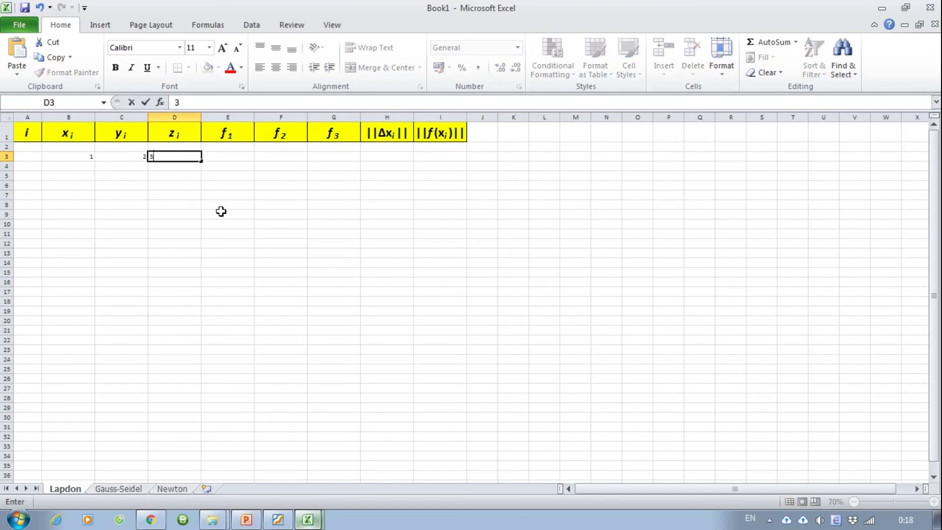
{"action": "key", "text": "Tab"}
Step: Enter =hamf1(B3;C3;D3) in F3, which returns 80
{"action": "left_click", "coordinate": [287, 155]}
{"action": "type", "text": "="}
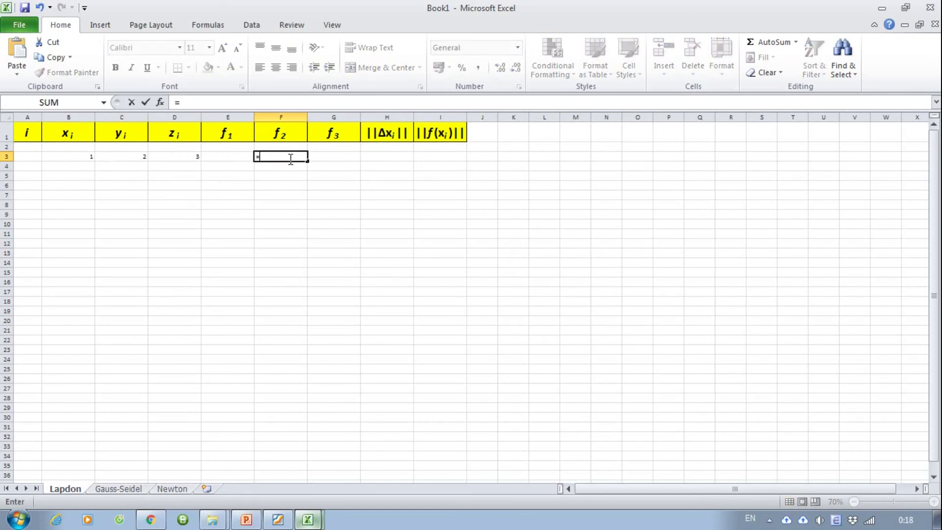
{"action": "type", "text": "ham"}
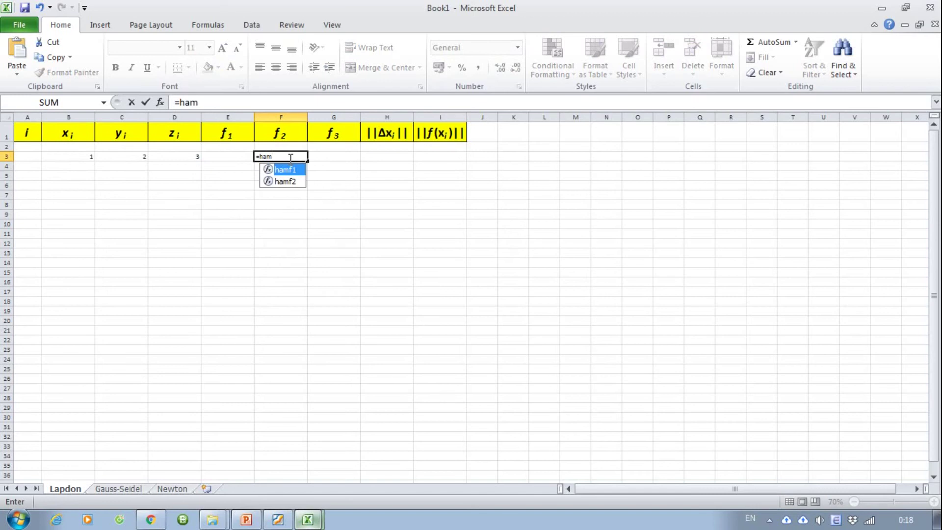
{"action": "double_click", "coordinate": [292, 170]}
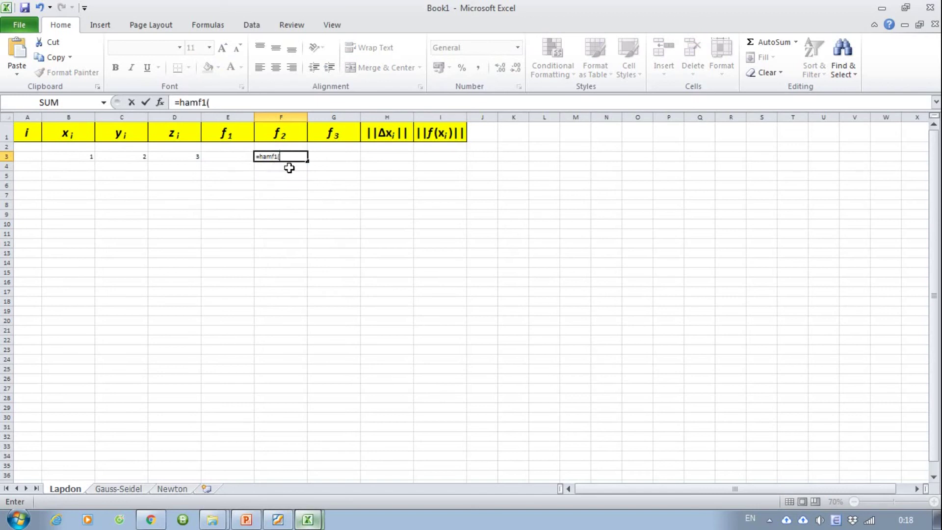
{"action": "left_click", "coordinate": [86, 156]}
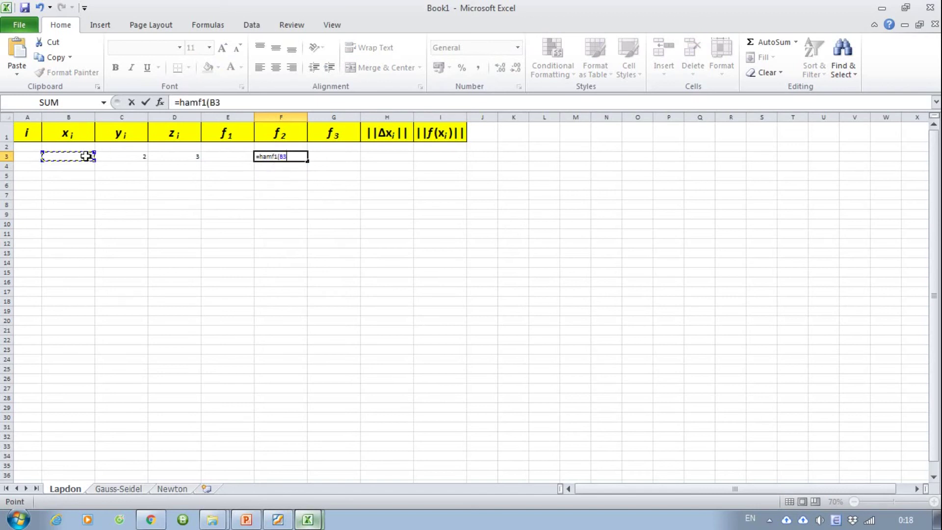
{"action": "type", "text": ";"}
{"action": "left_click", "coordinate": [122, 155]}
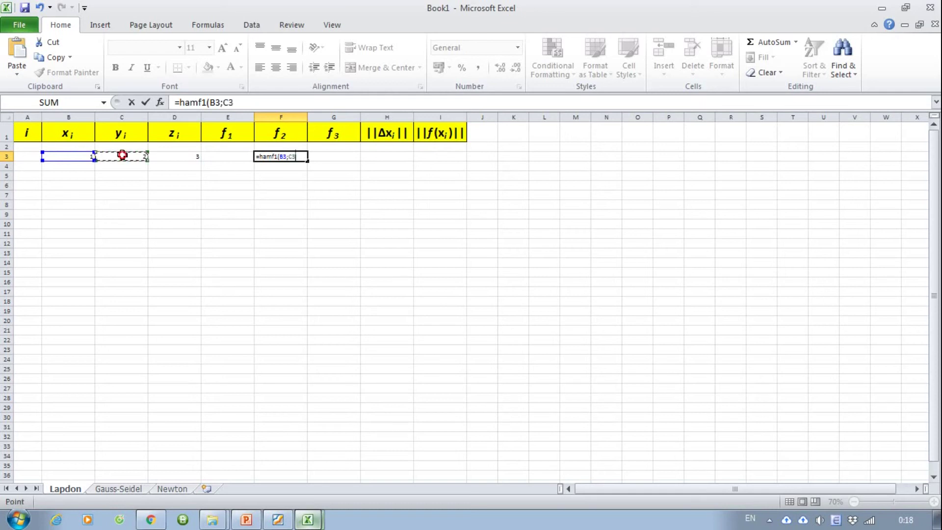
{"action": "type", "text": ";"}
{"action": "left_click", "coordinate": [195, 155]}
{"action": "key", "text": "Return"}
{"action": "type", "text": "="}
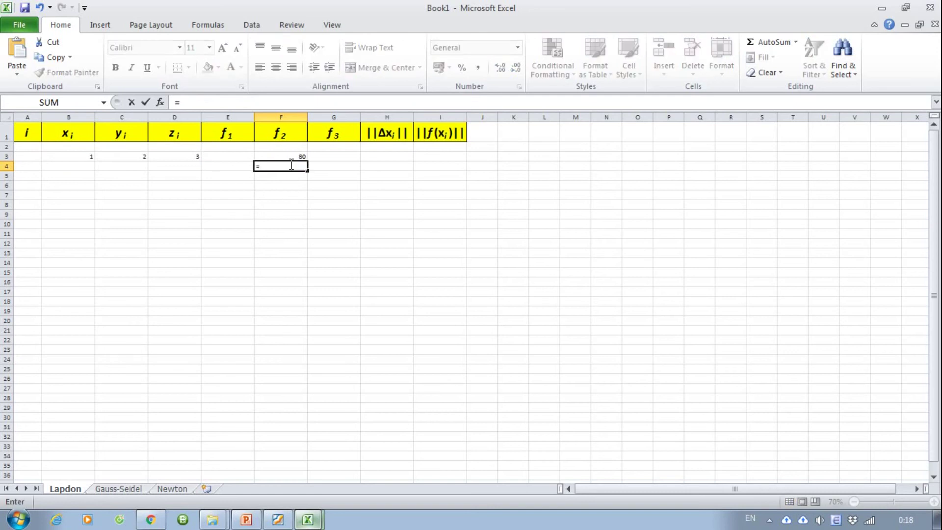
Step: Enter =hamf2(C3;B3;D3) in F4, check its result of 44, then clear B3:F5
{"action": "type", "text": "ham"}
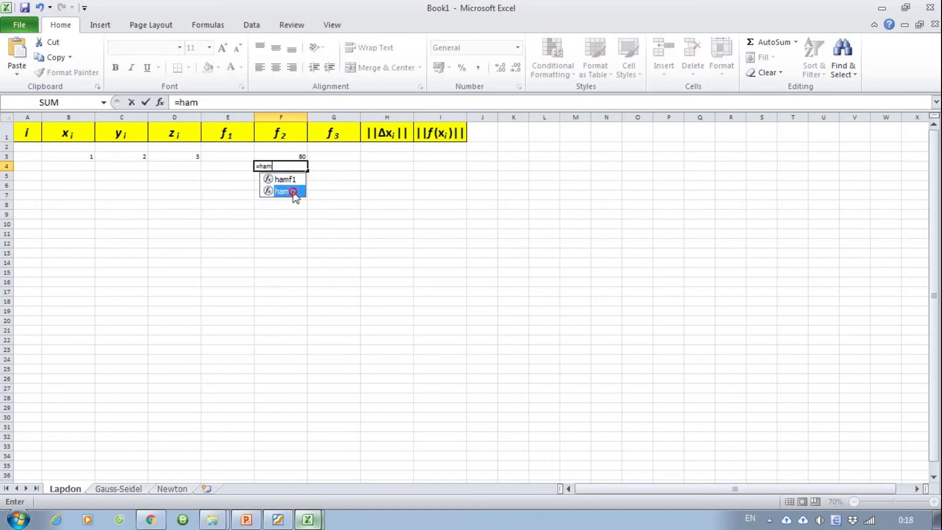
{"action": "double_click", "coordinate": [293, 191]}
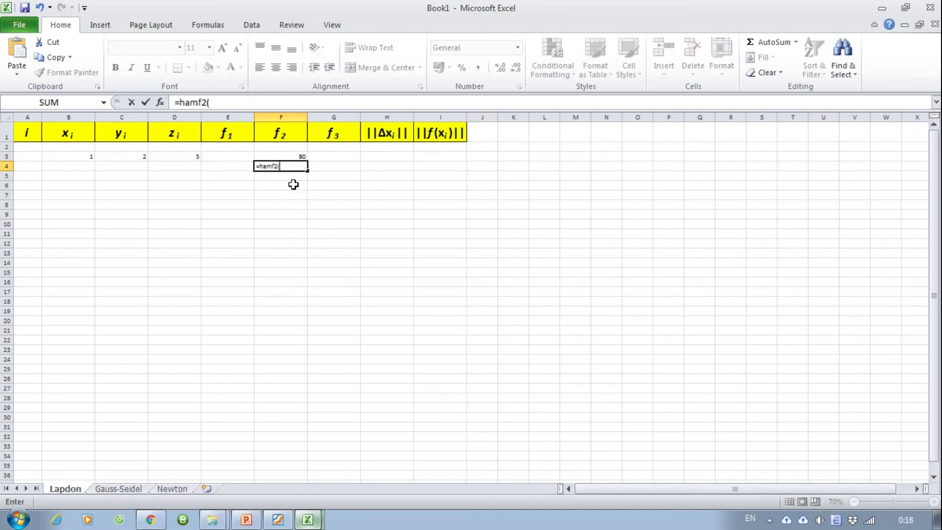
{"action": "left_click", "coordinate": [123, 156]}
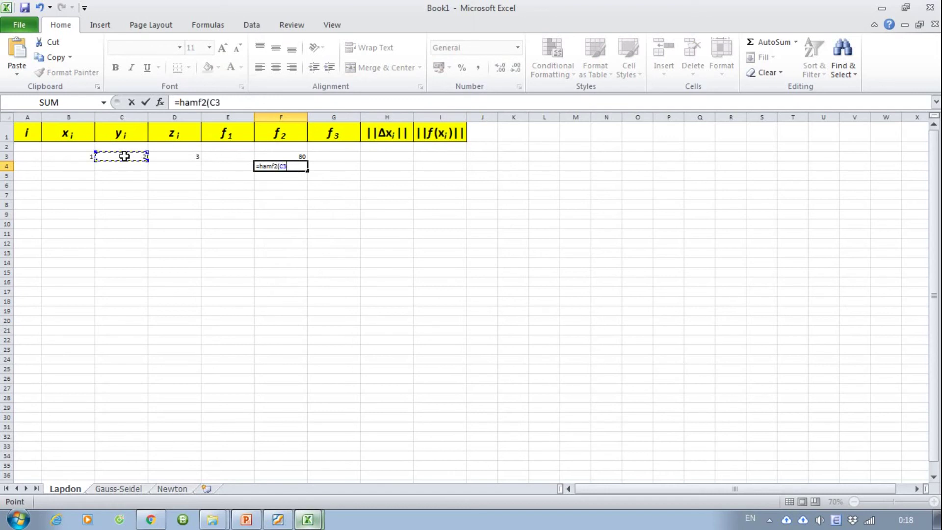
{"action": "type", "text": ";"}
{"action": "left_click", "coordinate": [67, 156]}
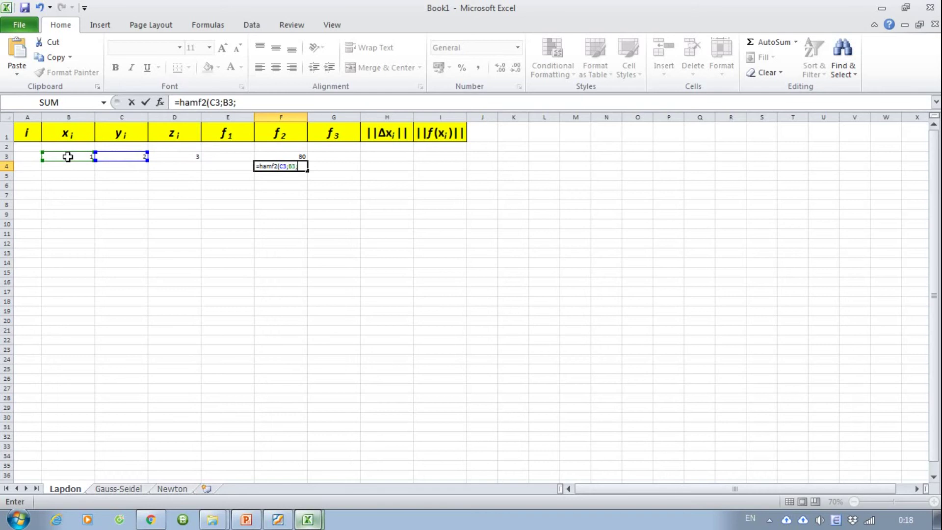
{"action": "type", "text": ";"}
{"action": "left_click", "coordinate": [170, 156]}
{"action": "type", "text": ")"}
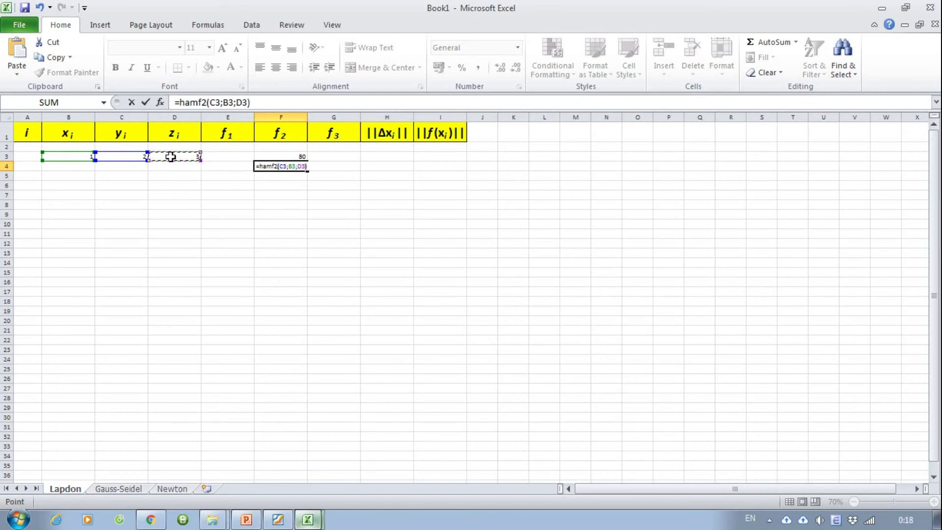
{"action": "key", "text": "Return"}
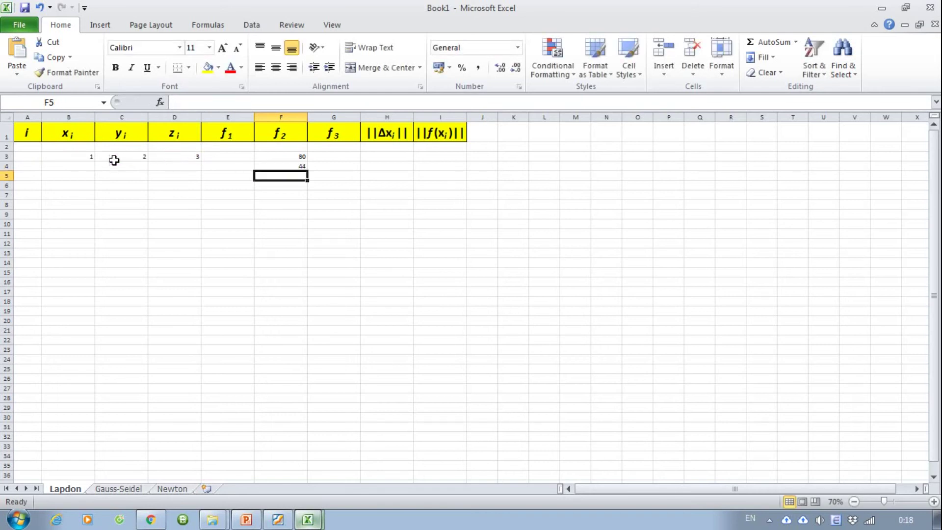
{"action": "mouse_move", "coordinate": [85, 156]}
{"action": "left_mouse_down"}
{"action": "mouse_move", "coordinate": [302, 172]}
{"action": "mouse_move", "coordinate": [308, 163]}
{"action": "left_mouse_up"}
{"action": "key", "text": "Delete"}
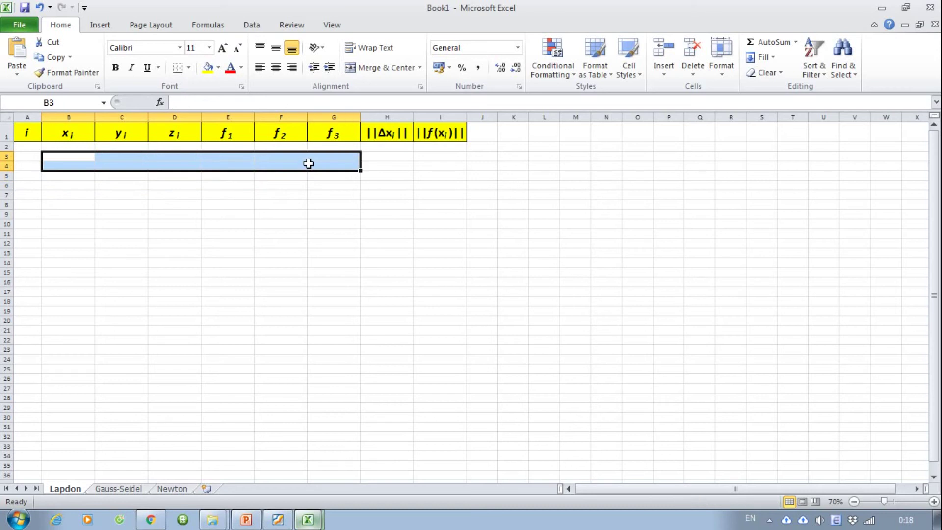
Step: Reopen Module1's code with Alt+F11, arranging windows to show the code and slides
{"action": "key", "text": "alt+F11"}
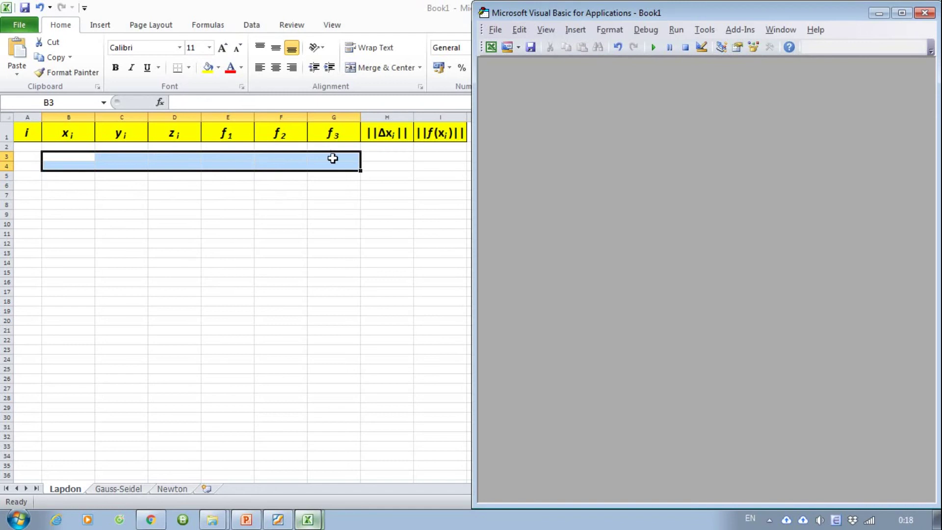
{"action": "left_click", "coordinate": [541, 31]}
{"action": "left_click", "coordinate": [589, 192]}
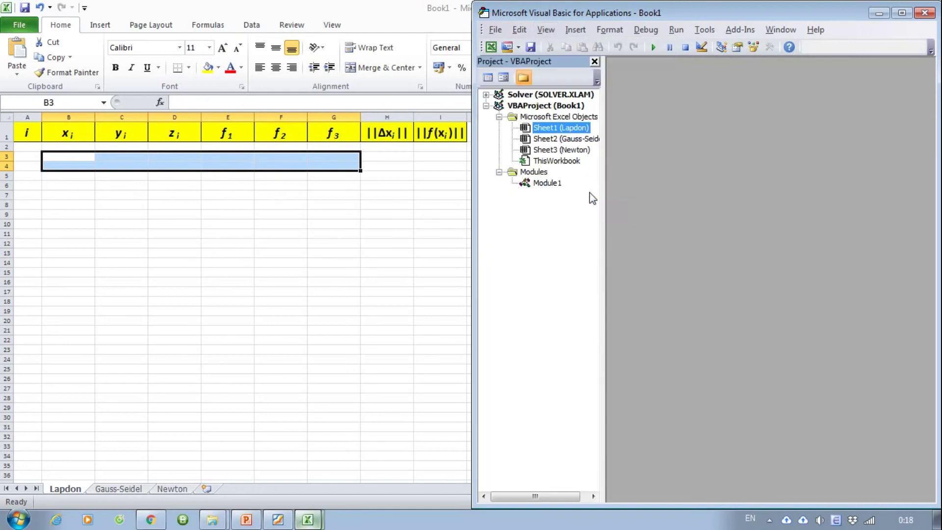
{"action": "double_click", "coordinate": [551, 183]}
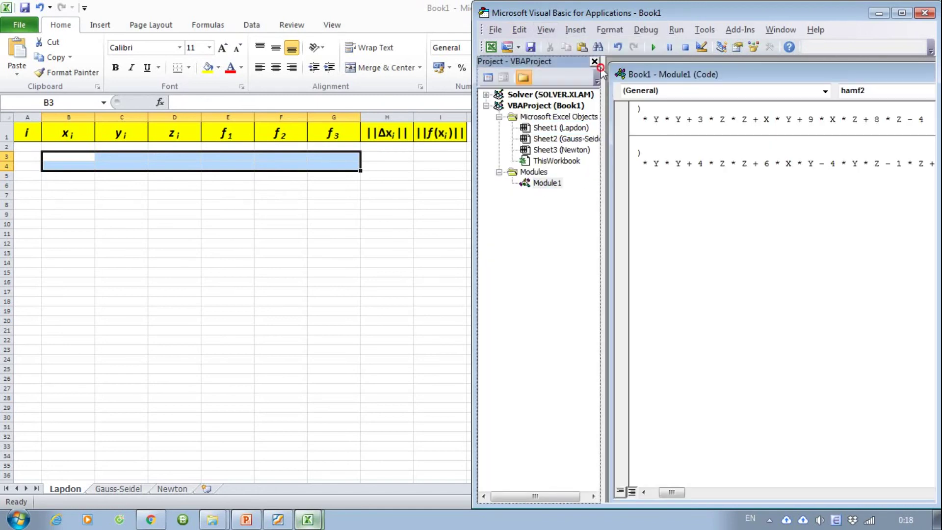
{"action": "left_click", "coordinate": [596, 63]}
{"action": "left_click", "coordinate": [437, 15]}
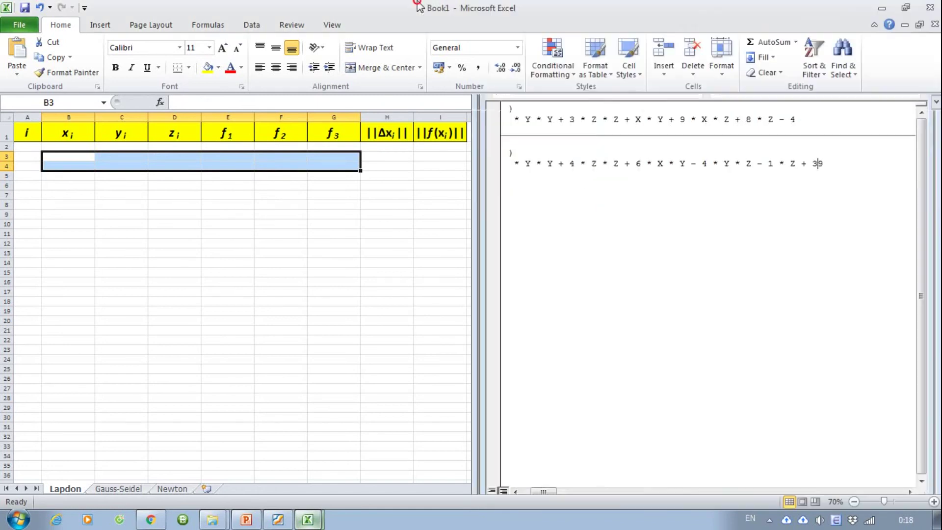
{"action": "left_click", "coordinate": [881, 8]}
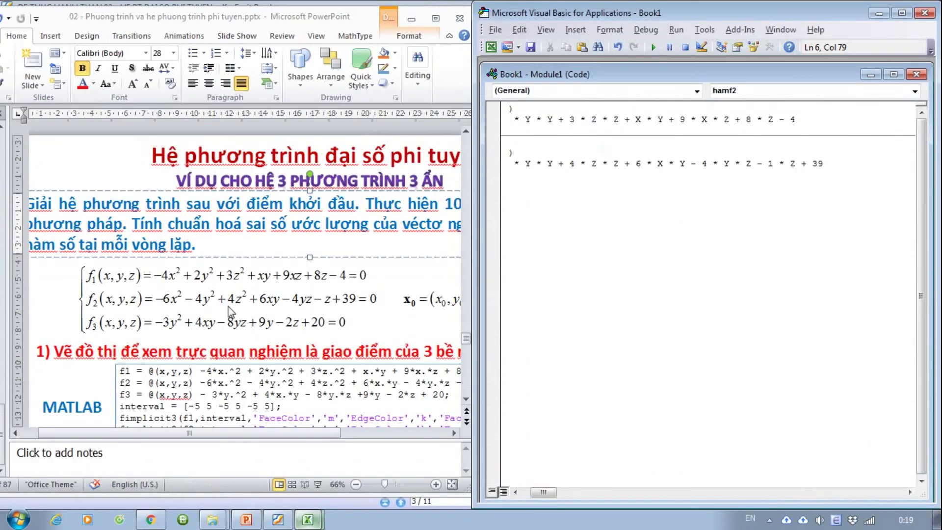
{"action": "left_click", "coordinate": [521, 492]}
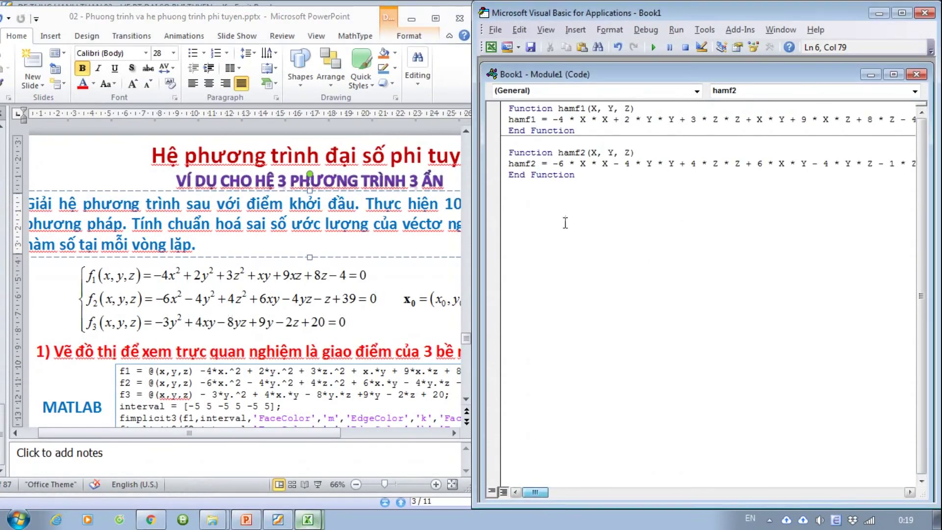
Step: Paste a copy of hamf2 below it and rename it and its return variable hamf3
{"action": "left_click_drag", "start_coordinate": [512, 147], "coordinate": [576, 183]}
{"action": "left_click", "coordinate": [567, 205]}
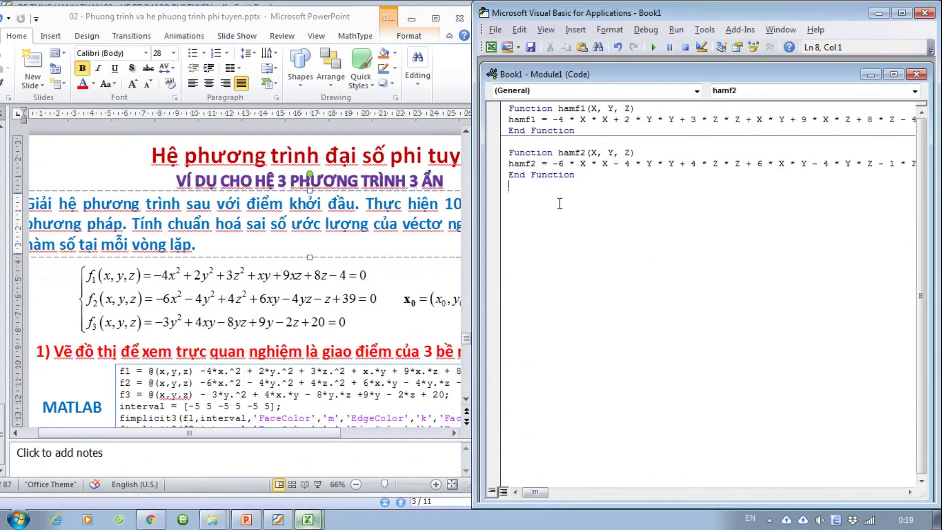
{"action": "key", "text": "ctrl+v"}
{"action": "left_click", "coordinate": [581, 198]}
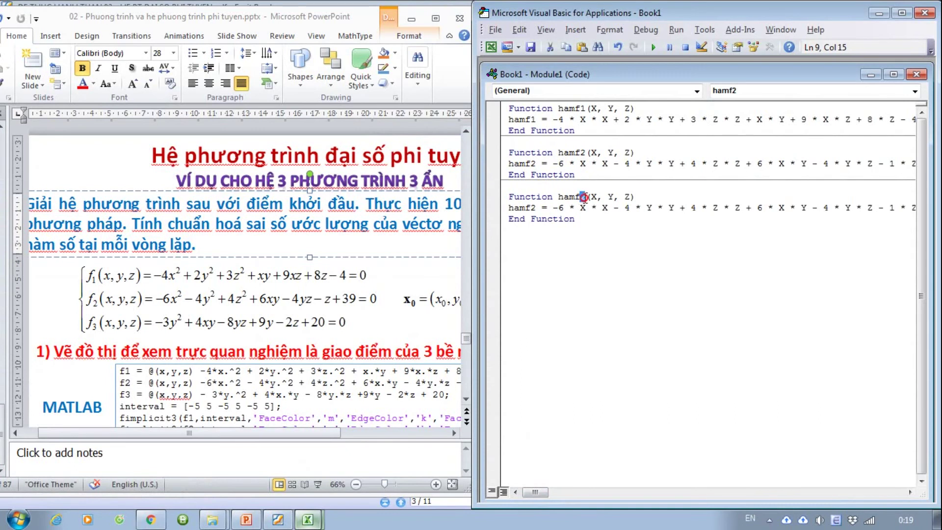
{"action": "key", "text": "Delete"}
{"action": "type", "text": "3"}
{"action": "left_click_drag", "start_coordinate": [536, 208], "coordinate": [532, 208]}
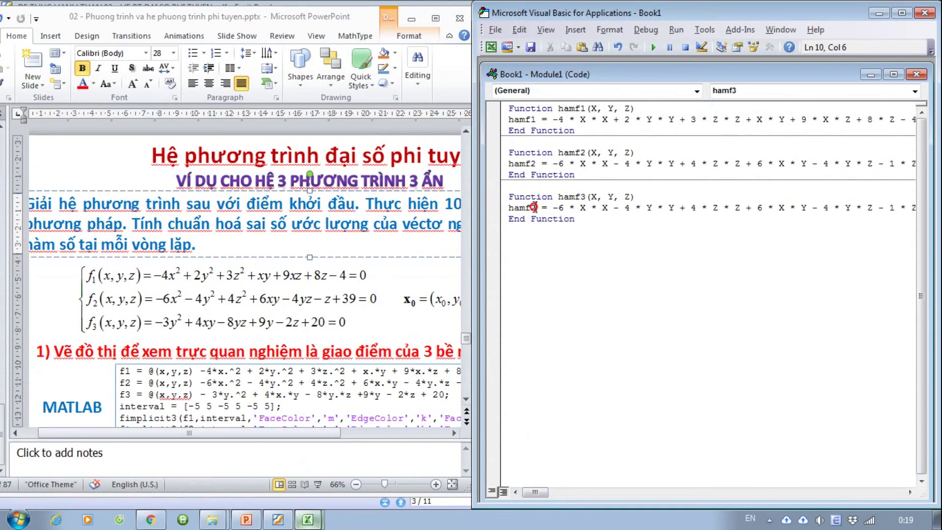
{"action": "type", "text": "3"}
Step: Change hamf3's first coefficients to 0*X*X, -3*Y*Y, 0*Z*Z and 4*X*Y
{"action": "left_click_drag", "start_coordinate": [553, 208], "coordinate": [565, 208]}
{"action": "type", "text": "0"}
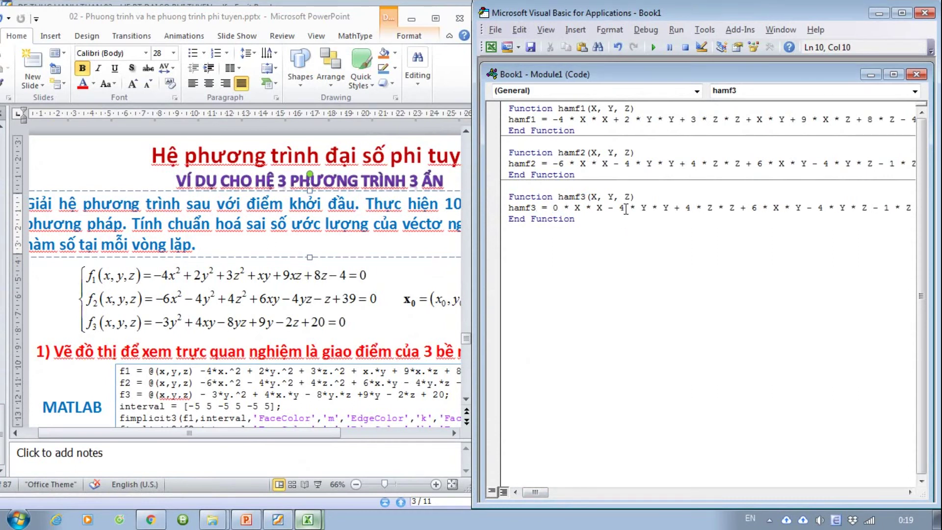
{"action": "left_click", "coordinate": [621, 208]}
{"action": "double_click", "coordinate": [621, 208]}
{"action": "type", "text": "3"}
{"action": "double_click", "coordinate": [687, 208]}
{"action": "type", "text": "0"}
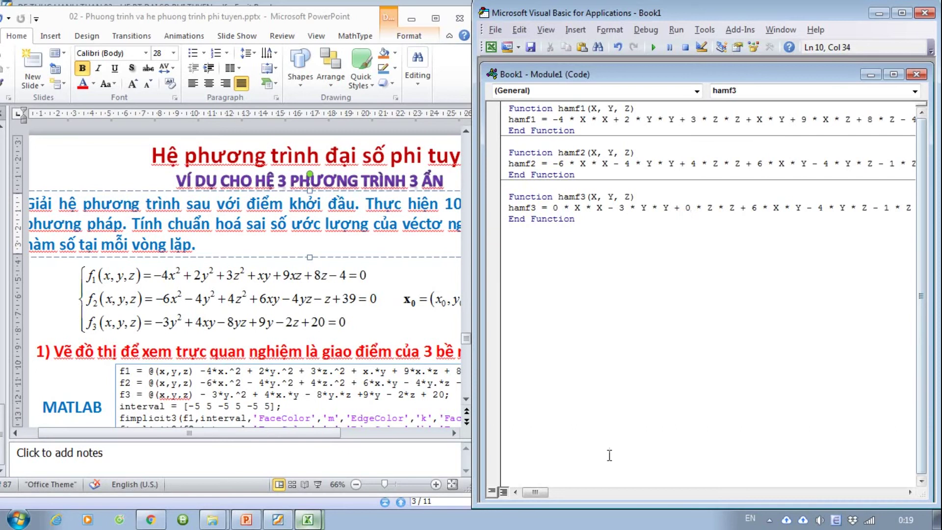
{"action": "left_click_drag", "start_coordinate": [539, 490], "coordinate": [545, 490]}
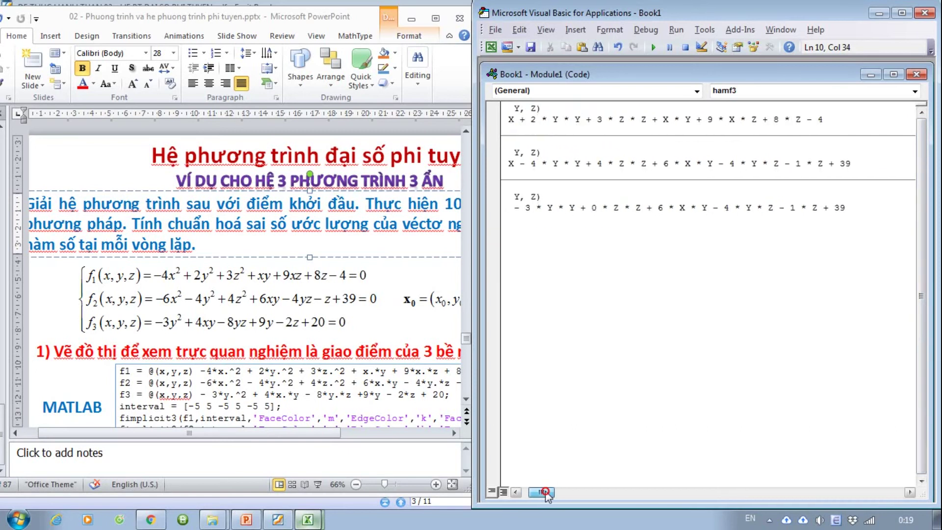
{"action": "double_click", "coordinate": [661, 207]}
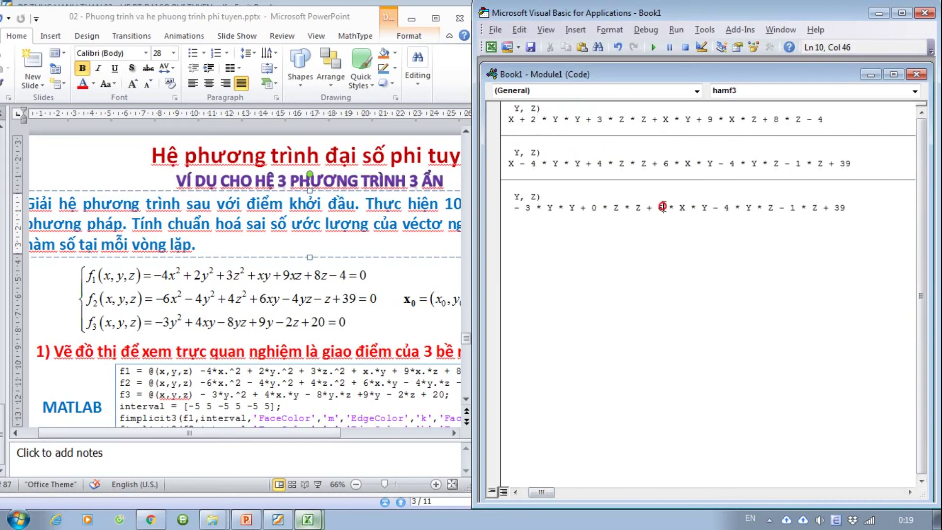
{"action": "type", "text": "4"}
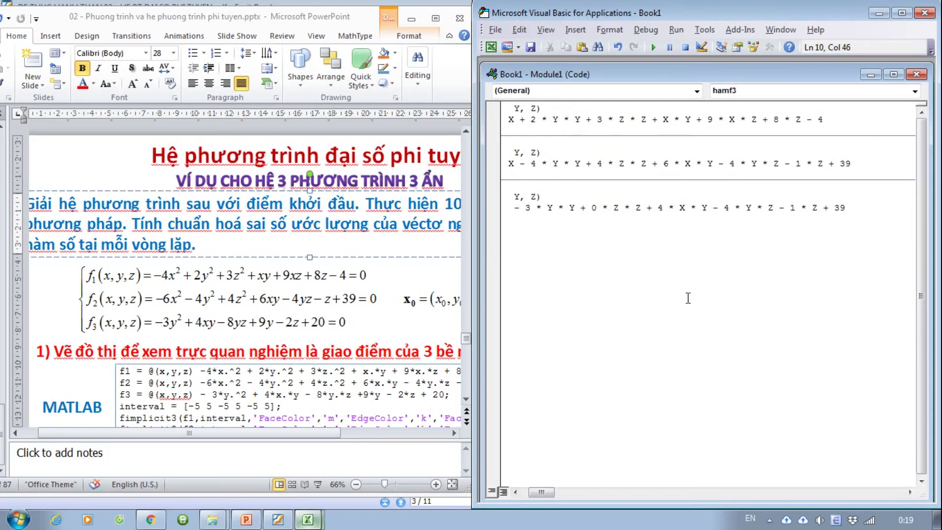
Step: In hamf3, set the Y*Z coefficient to 8, add + 9*Y, and change the Z coefficient to 2 and the constant to 20
{"action": "double_click", "coordinate": [729, 208]}
{"action": "type", "text": "8"}
{"action": "left_click", "coordinate": [776, 207]}
{"action": "type", "text": "+ "}
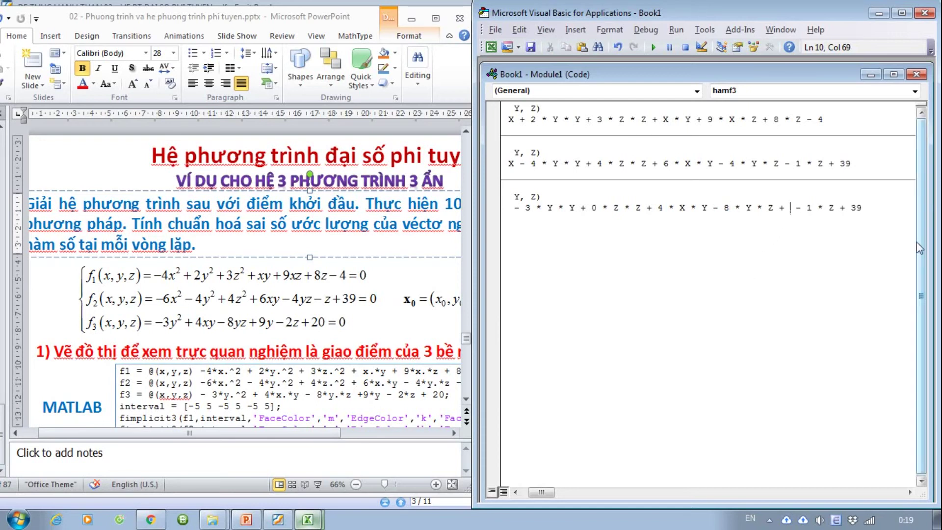
{"action": "type", "text": "9 * "}
{"action": "type", "text": "Y"}
{"action": "key", "text": "Right"}
{"action": "key", "text": "Right"}
{"action": "key", "text": "Right"}
{"action": "key", "text": "shift+Right"}
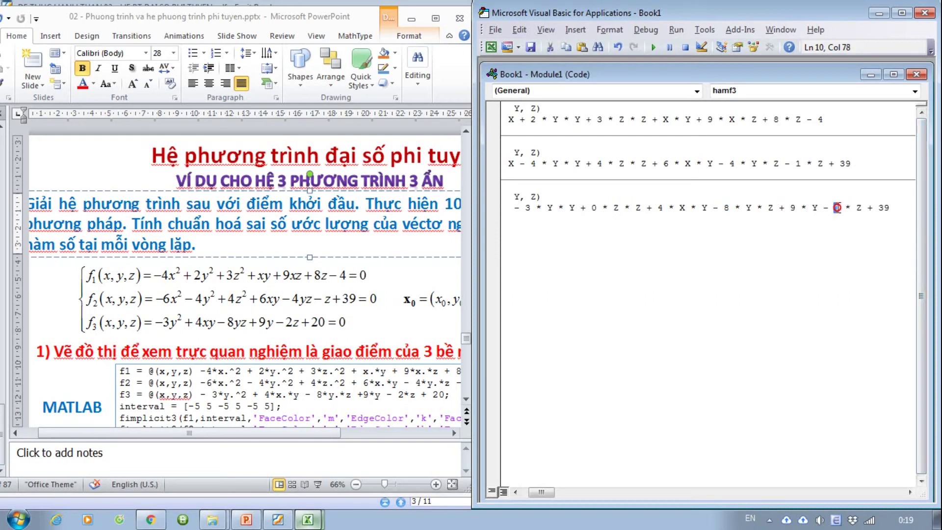
{"action": "type", "text": "2"}
{"action": "double_click", "coordinate": [881, 208]}
{"action": "type", "text": "20"}
{"action": "left_click_drag", "start_coordinate": [540, 491], "coordinate": [530, 492]}
Step: Paste a copy of hamf2 below hamf3, rename it hamg1 in header and body, and clear its expression
{"action": "left_click", "coordinate": [608, 219]}
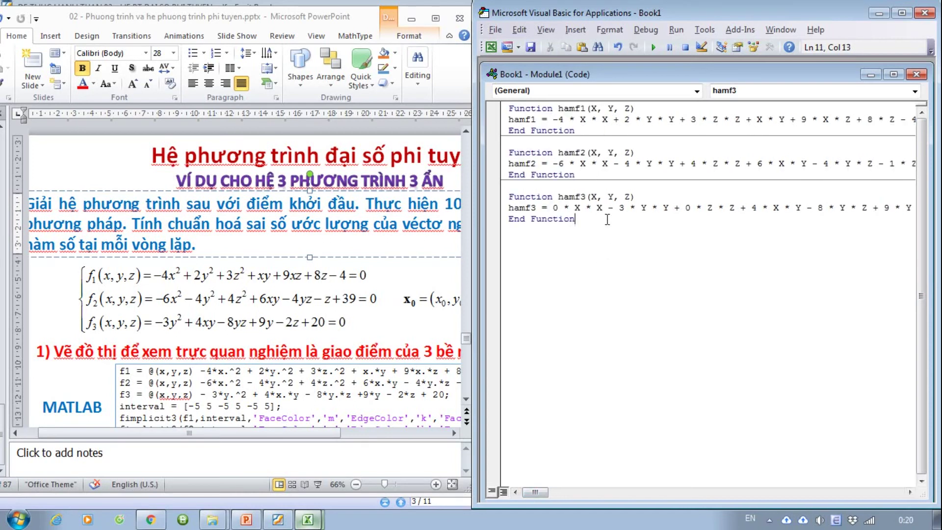
{"action": "key", "text": "Return"}
{"action": "key", "text": "ctrl+v"}
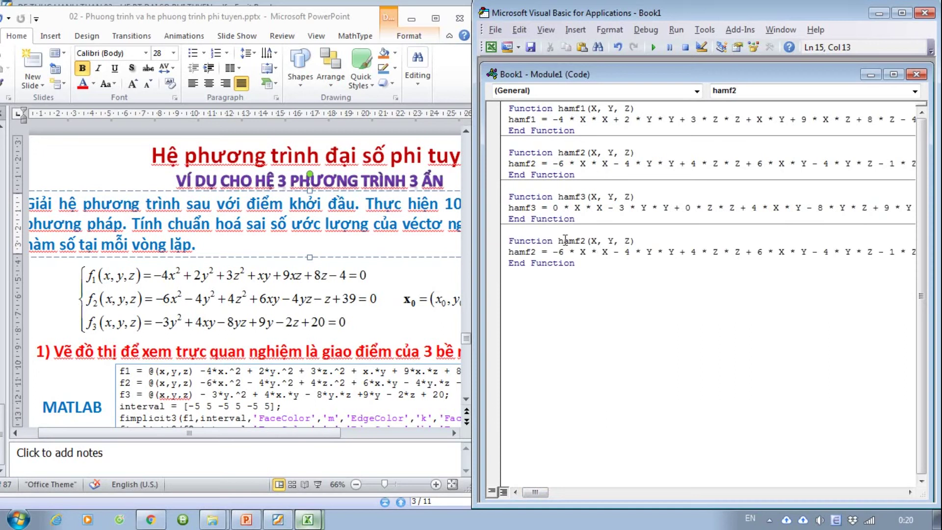
{"action": "left_click_drag", "start_coordinate": [557, 240], "coordinate": [583, 239]}
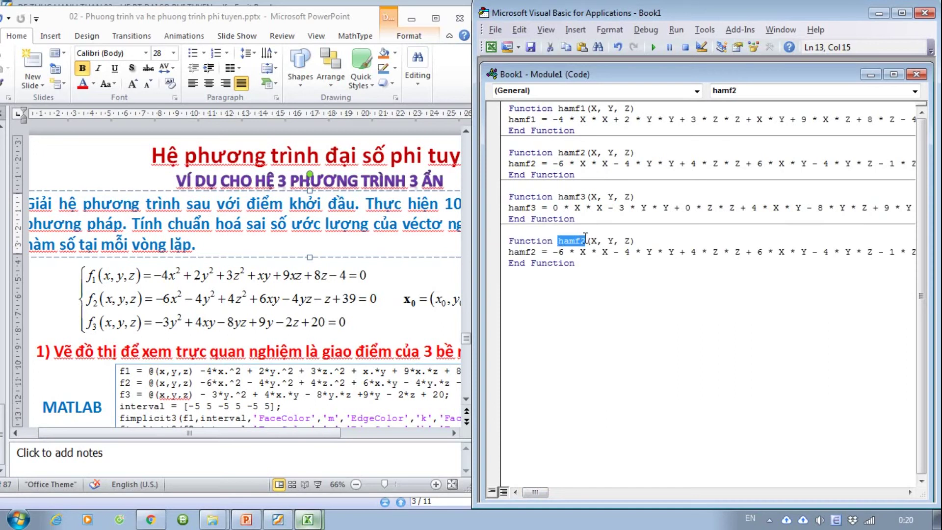
{"action": "type", "text": "hamg1"}
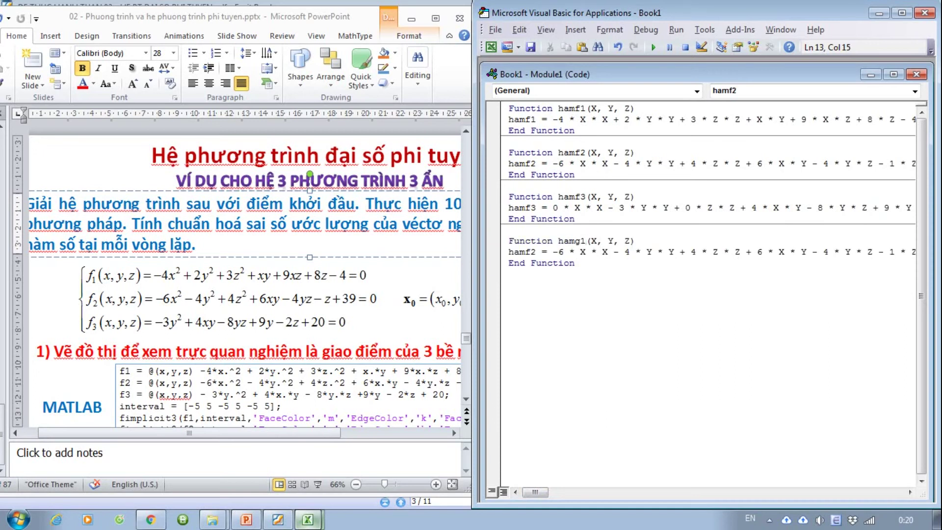
{"action": "left_click_drag", "start_coordinate": [536, 252], "coordinate": [509, 251]}
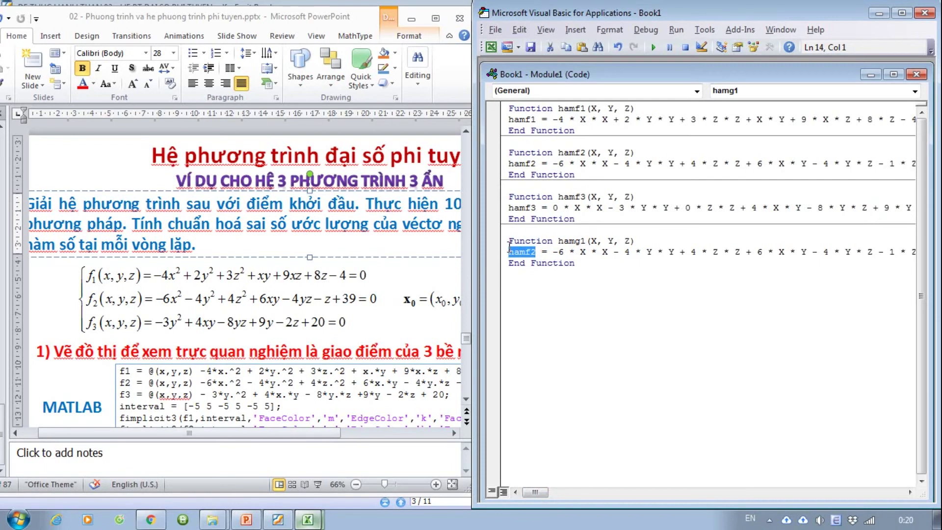
{"action": "type", "text": "hamg1"}
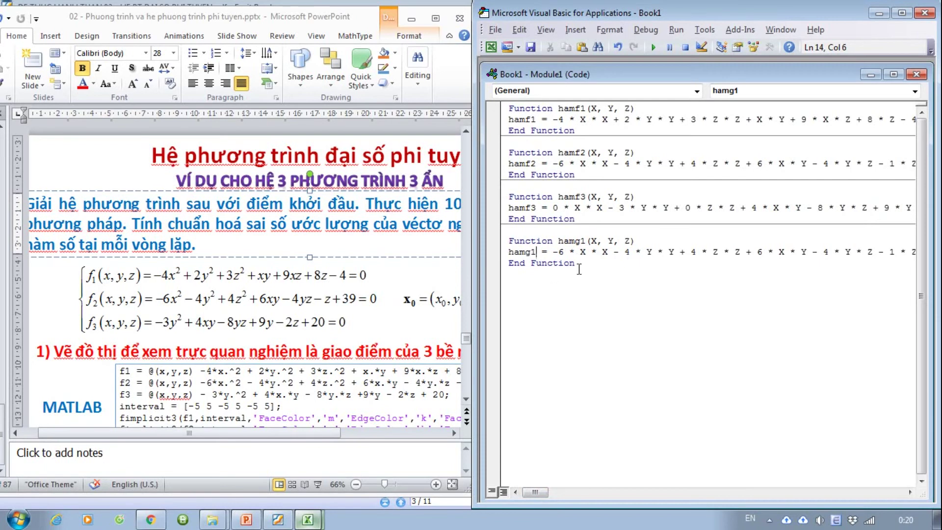
{"action": "left_click_drag", "start_coordinate": [553, 252], "coordinate": [932, 244]}
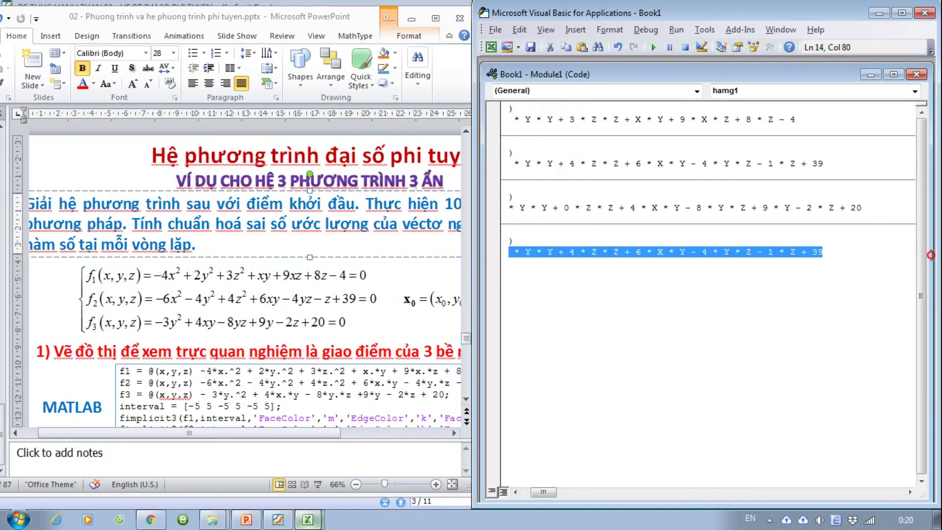
{"action": "key", "text": "Delete"}
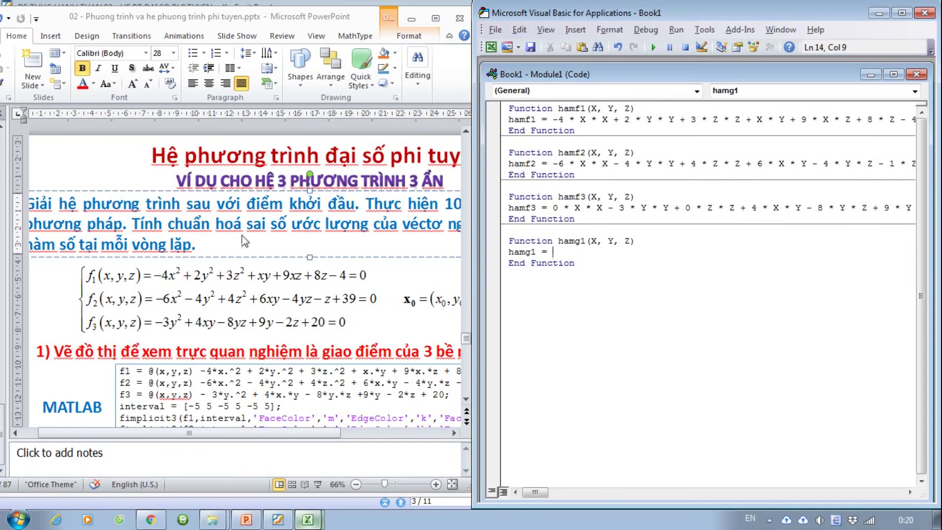
{"action": "left_click", "coordinate": [241, 233]}
Step: Scroll the lecture slides to the simple fixed-point iteration slide
{"action": "scroll", "coordinate": [299, 286], "scroll_direction": "down", "scroll_amount": 2, "text": "ctrl"}
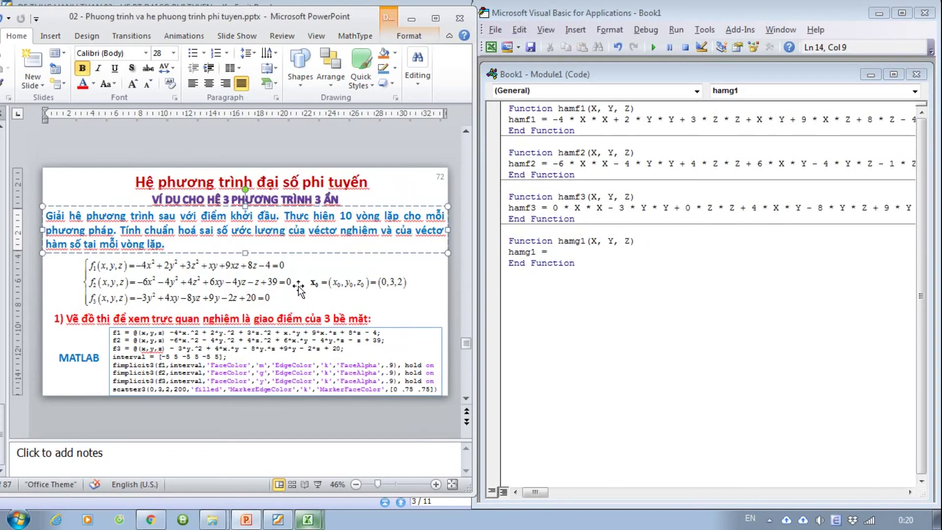
{"action": "scroll", "coordinate": [299, 290], "scroll_direction": "down", "scroll_amount": 1}
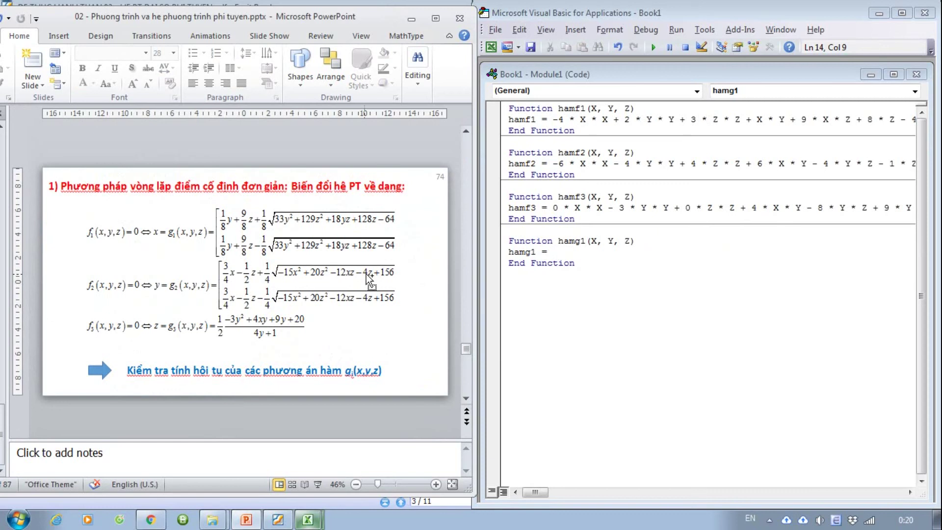
{"action": "scroll", "coordinate": [368, 279], "scroll_direction": "down", "scroll_amount": 2}
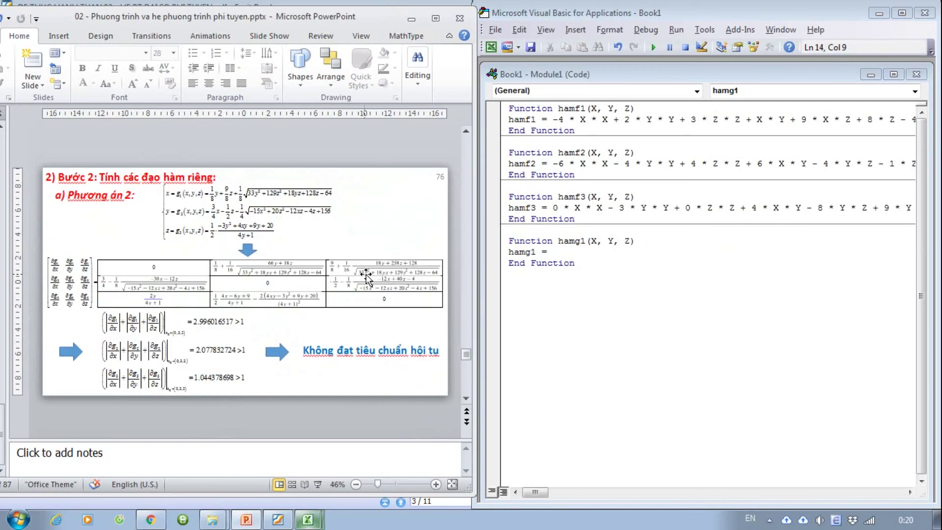
{"action": "scroll", "coordinate": [367, 278], "scroll_direction": "down", "scroll_amount": 1}
{"action": "scroll", "coordinate": [368, 278], "scroll_direction": "down", "scroll_amount": 1}
{"action": "scroll", "coordinate": [368, 279], "scroll_direction": "down", "scroll_amount": 1}
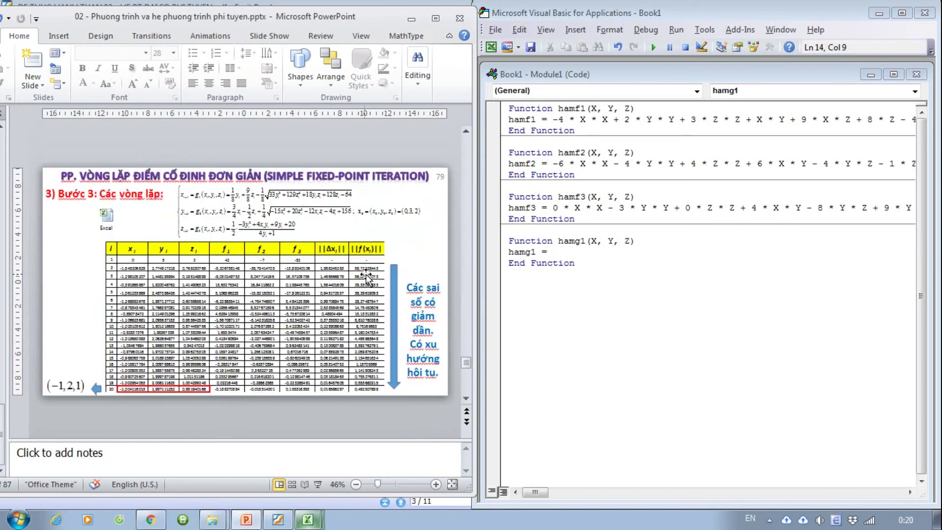
{"action": "scroll", "coordinate": [370, 279], "scroll_direction": "up", "scroll_amount": 2, "text": "ctrl"}
{"action": "scroll", "coordinate": [370, 280], "scroll_direction": "up", "scroll_amount": 3, "text": "ctrl"}
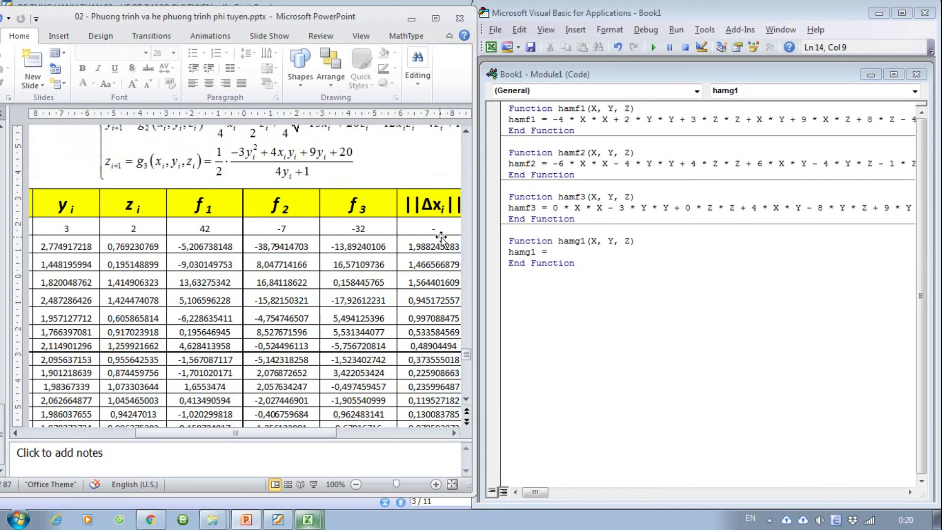
{"action": "scroll", "coordinate": [454, 191], "scroll_direction": "up", "scroll_amount": 1}
{"action": "scroll", "coordinate": [454, 191], "scroll_direction": "up", "scroll_amount": 1}
{"action": "scroll", "coordinate": [453, 191], "scroll_direction": "up", "scroll_amount": 1}
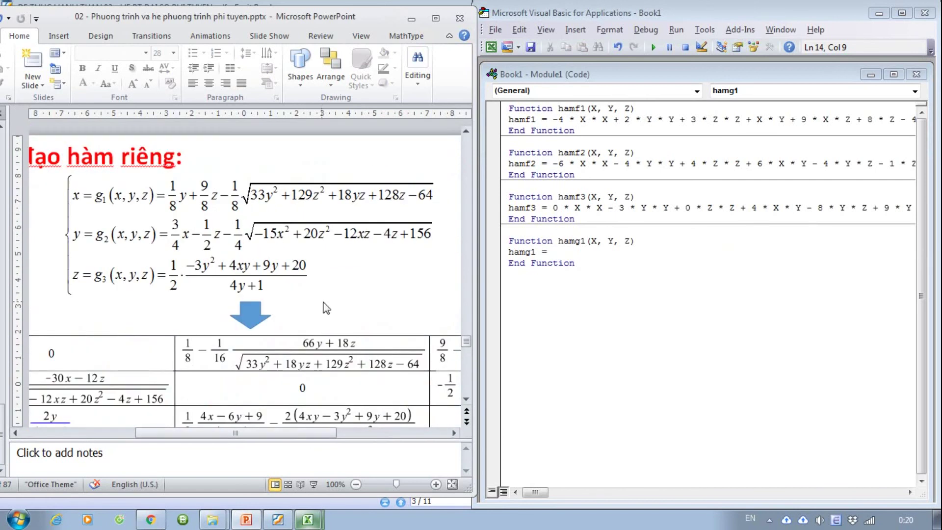
{"action": "scroll", "coordinate": [322, 307], "scroll_direction": "down", "scroll_amount": 1}
{"action": "scroll", "coordinate": [322, 308], "scroll_direction": "down", "scroll_amount": 1}
{"action": "scroll", "coordinate": [322, 308], "scroll_direction": "down", "scroll_amount": 1}
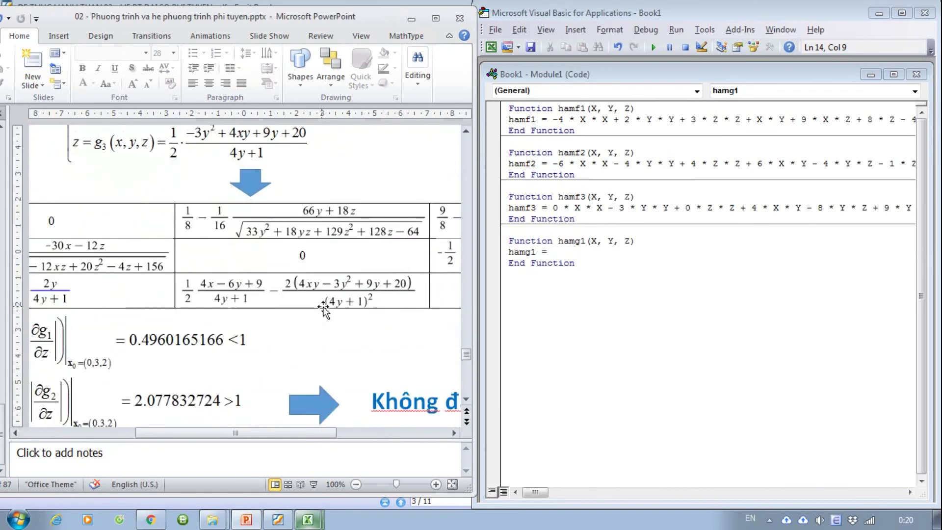
{"action": "scroll", "coordinate": [324, 309], "scroll_direction": "down", "scroll_amount": 1}
{"action": "scroll", "coordinate": [323, 312], "scroll_direction": "down", "scroll_amount": 1}
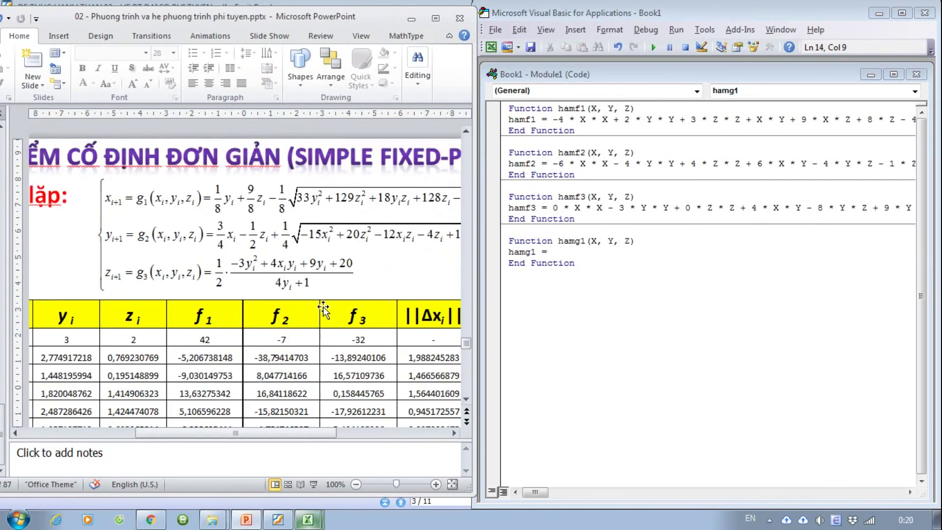
Step: Pan the slide horizontally to show the g1, g2, g3 formulas and the ||Δx||, ||f(x)|| table
{"action": "left_click", "coordinate": [268, 431]}
{"action": "left_click_drag", "start_coordinate": [268, 431], "coordinate": [331, 432]}
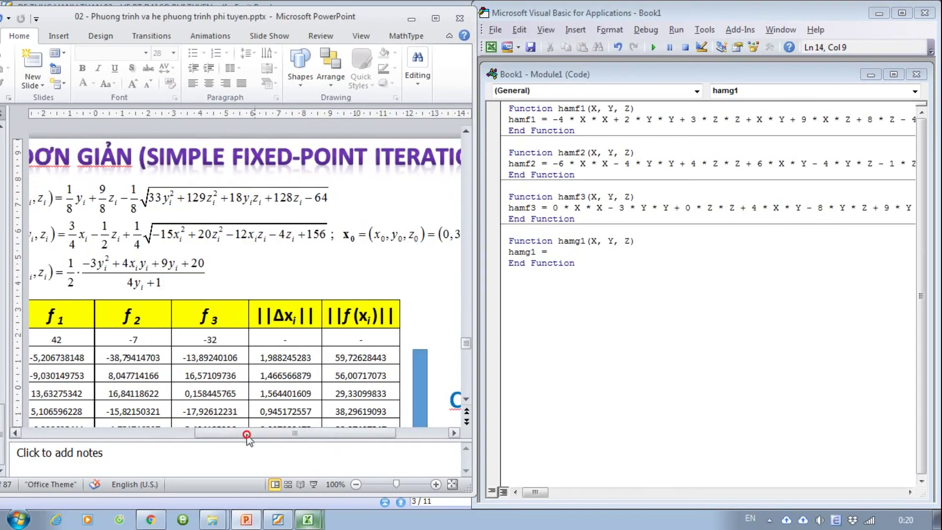
{"action": "left_click_drag", "start_coordinate": [259, 432], "coordinate": [246, 441]}
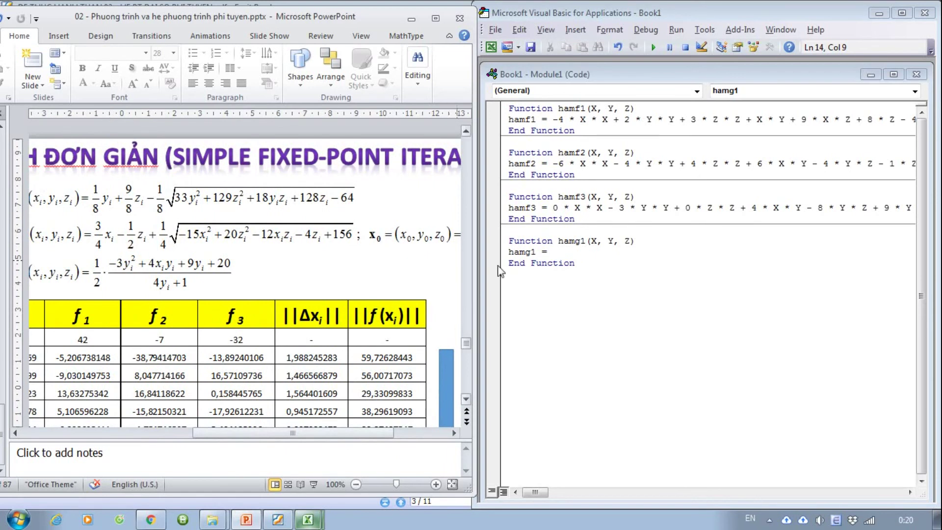
{"action": "left_click", "coordinate": [580, 252]}
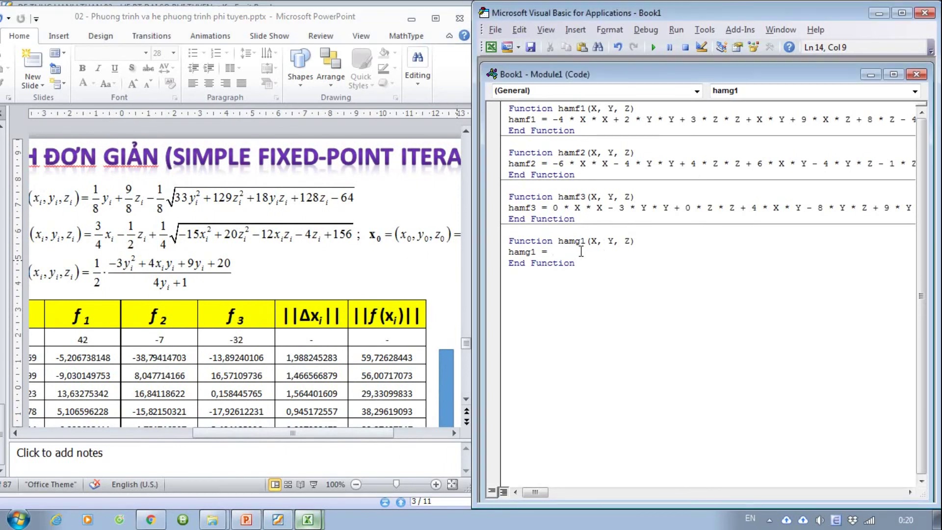
Step: Start hamg1 with Y/8 + 9*Z/8 - and bring up the VBA functions reference page in Chrome
{"action": "type", "text": "Y/8 "}
{"action": "type", "text": "+"}
{"action": "type", "text": " 9*"}
{"action": "type", "text": "Z/8 "}
{"action": "type", "text": "-"}
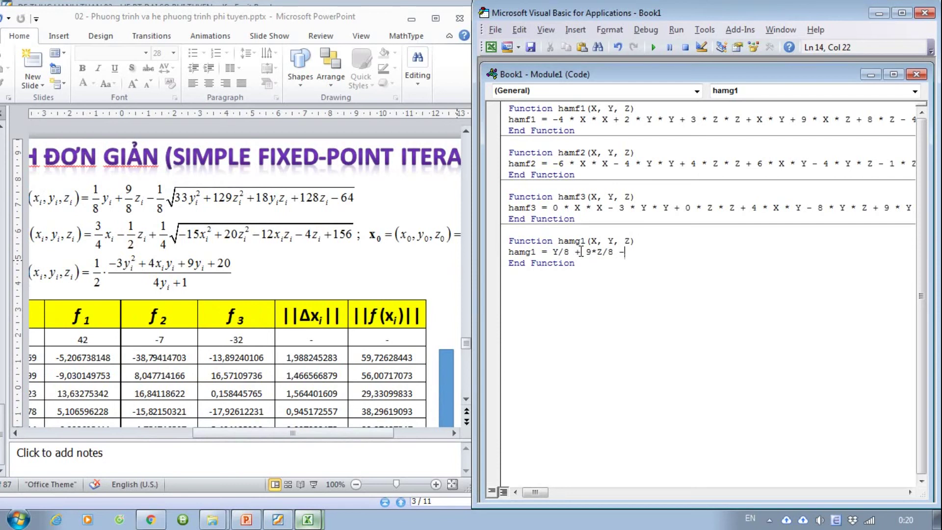
{"action": "left_click", "coordinate": [152, 519]}
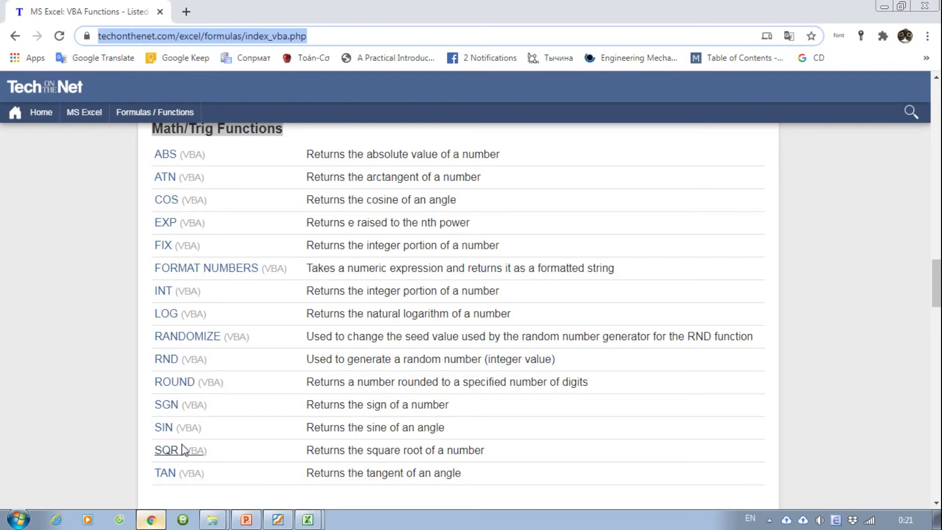
Step: Minimize Chrome after checking the SQR entry in the VBA functions reference
{"action": "left_click", "coordinate": [880, 4]}
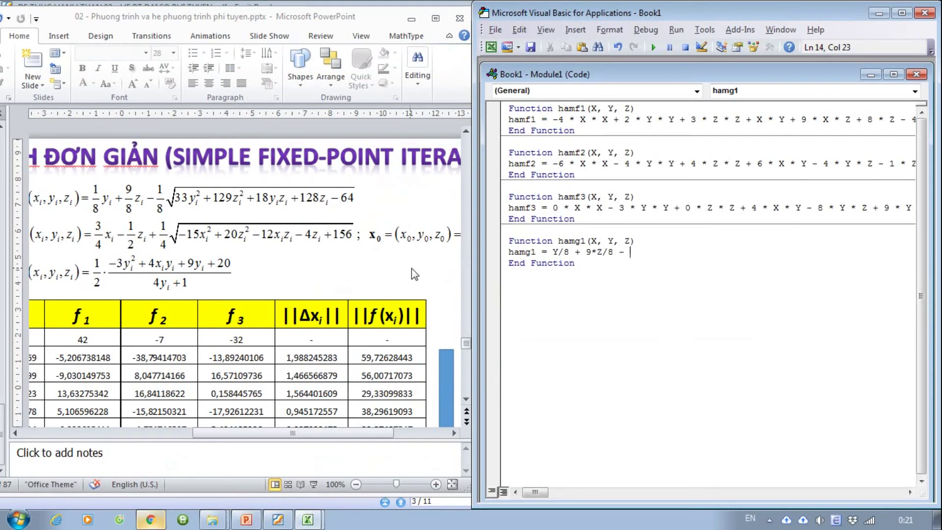
Step: Finish hamg1 with - SQR(33*Y*Y + 129*Z*Z + 18*Y*Z + 128*Z - 64)/8
{"action": "type", "text": "SQR"}
{"action": "type", "text": "()/8"}
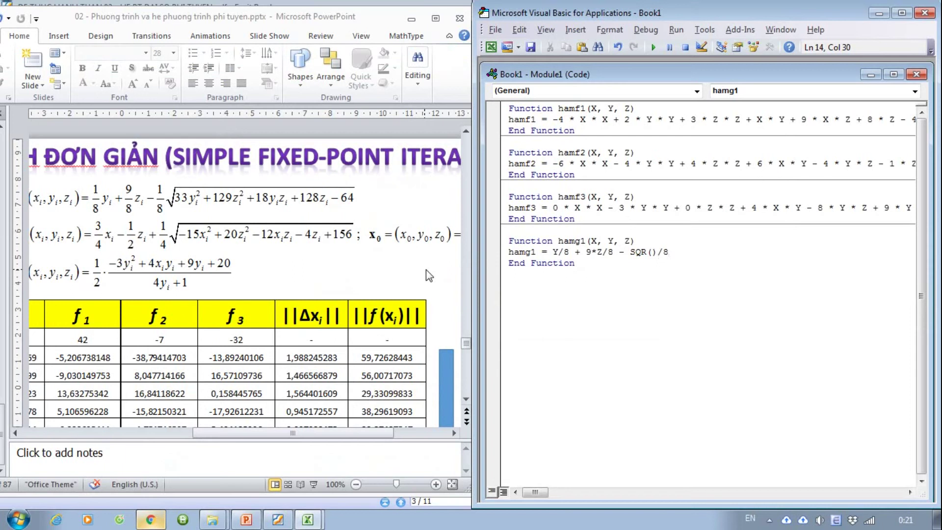
{"action": "left_click", "coordinate": [652, 252]}
{"action": "type", "text": "33*Y"}
{"action": "type", "text": "*Y"}
{"action": "type", "text": " + 1"}
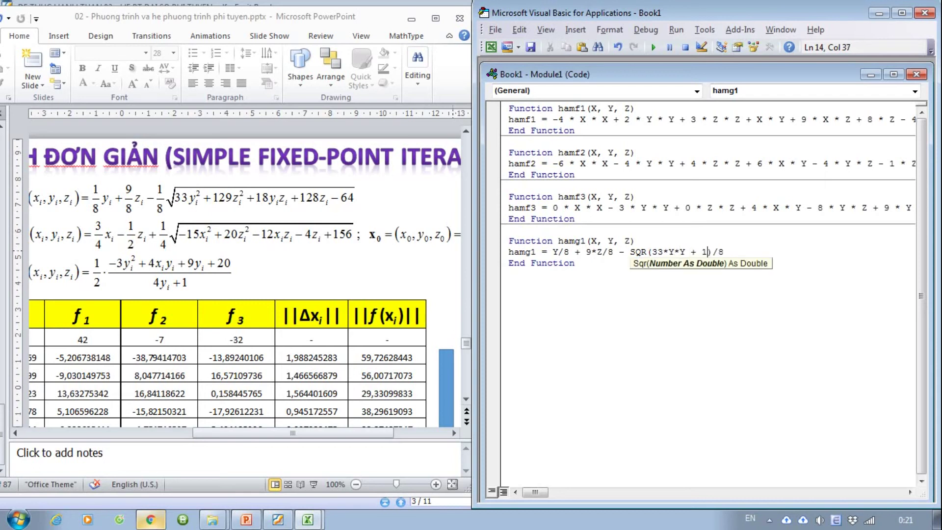
{"action": "type", "text": "29*"}
{"action": "type", "text": "Z*Z "}
{"action": "type", "text": "+ 1"}
{"action": "type", "text": "8*Y"}
{"action": "type", "text": "*Z "}
{"action": "type", "text": "+ "}
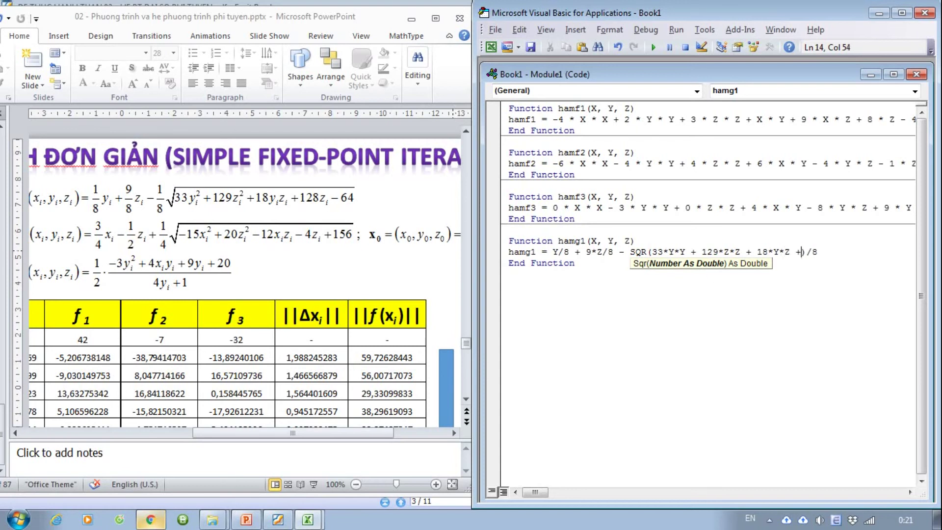
{"action": "type", "text": "128"}
{"action": "type", "text": "*Z"}
{"action": "type", "text": " - "}
{"action": "type", "text": "64"}
Step: Duplicate the hamg1 function below itself
{"action": "left_click", "coordinate": [613, 270]}
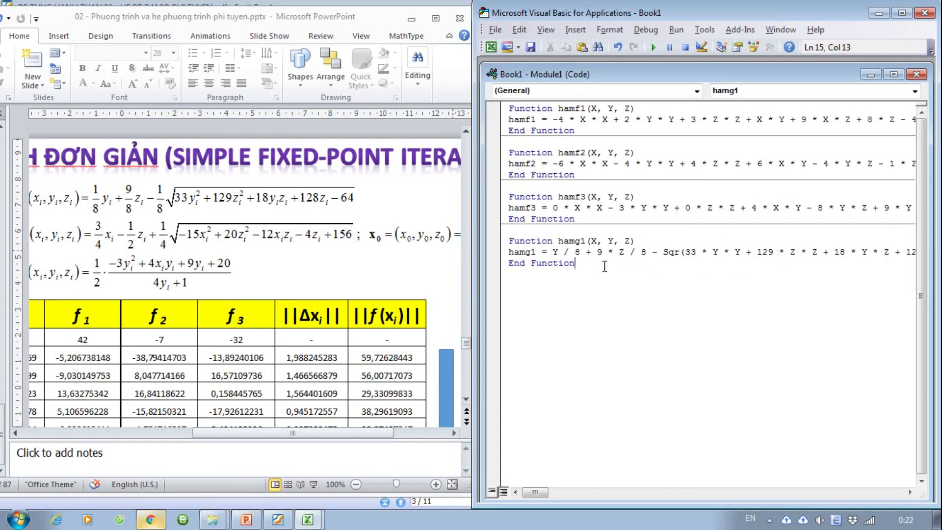
{"action": "double_click", "coordinate": [511, 242]}
{"action": "left_click", "coordinate": [566, 252]}
{"action": "left_click_drag", "start_coordinate": [509, 240], "coordinate": [579, 262]}
{"action": "key", "text": "ctrl+c"}
{"action": "left_click", "coordinate": [586, 268]}
{"action": "key", "text": "Return"}
{"action": "key", "text": "Return"}
{"action": "key", "text": "ctrl+v"}
Step: Rename the copy hamg2 and make its formula start with 3 * X / 4
{"action": "left_click_drag", "start_coordinate": [584, 285], "coordinate": [530, 296]}
{"action": "type", "text": "2"}
{"action": "type", "text": "2"}
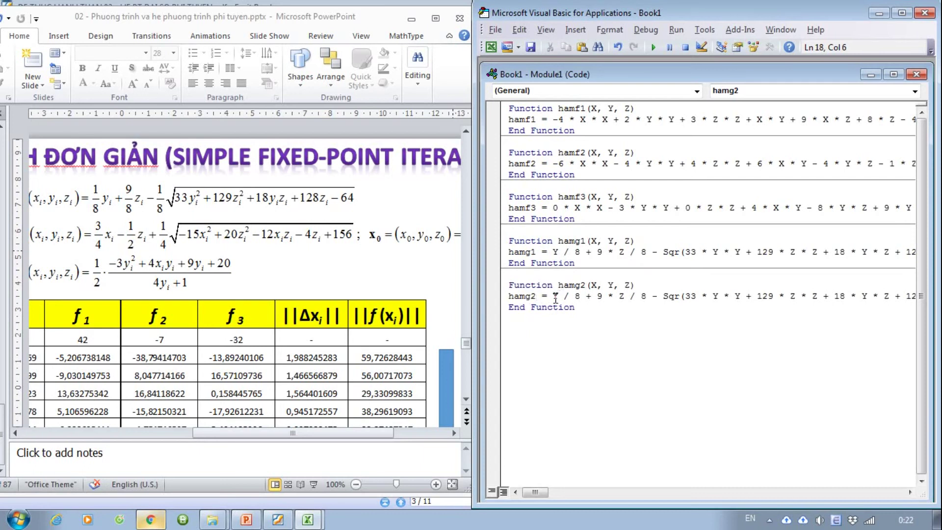
{"action": "left_click", "coordinate": [553, 296]}
{"action": "type", "text": "3"}
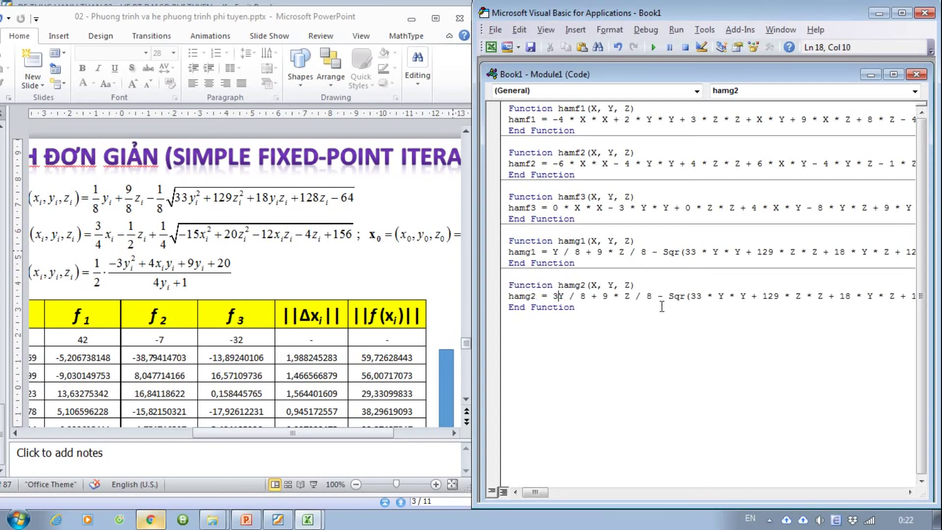
{"action": "type", "text": "*"}
{"action": "key", "text": "Delete"}
{"action": "type", "text": "X"}
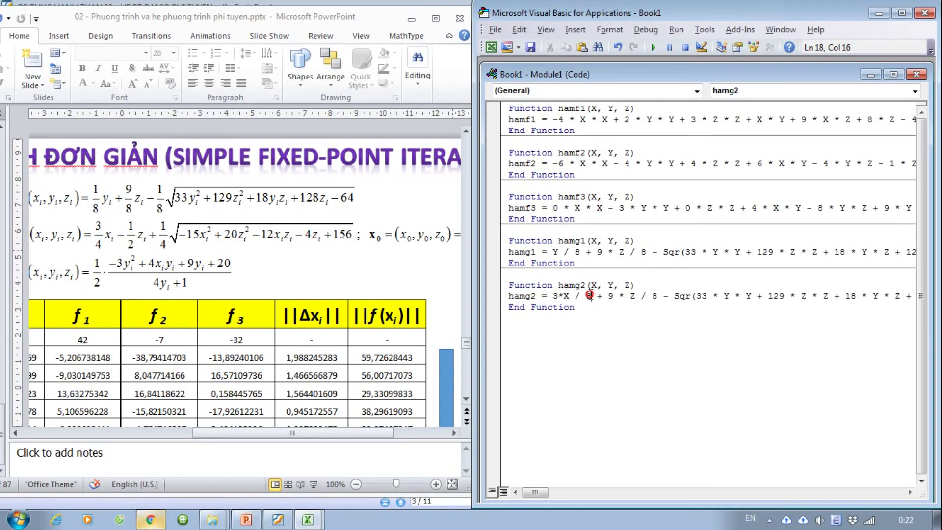
{"action": "double_click", "coordinate": [586, 297]}
{"action": "type", "text": "4"}
{"action": "left_click", "coordinate": [620, 326]}
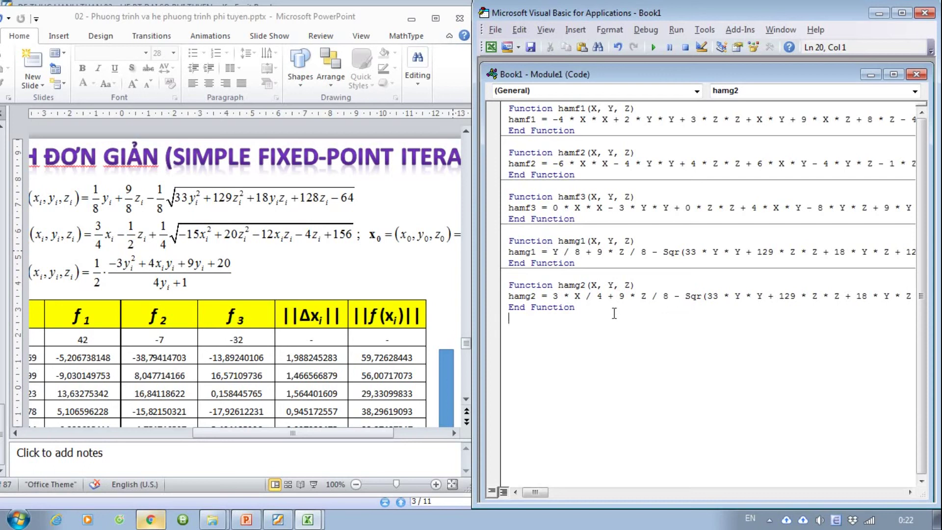
Step: Change hamg2's Z term to - 1 * Z / 2 and make the square-root term added
{"action": "double_click", "coordinate": [609, 295]}
{"action": "type", "text": "-"}
{"action": "double_click", "coordinate": [621, 296]}
{"action": "type", "text": "1"}
{"action": "double_click", "coordinate": [665, 296]}
{"action": "type", "text": "2"}
{"action": "double_click", "coordinate": [676, 296]}
{"action": "mouse_move", "coordinate": [538, 493]}
{"action": "left_mouse_down"}
{"action": "mouse_move", "coordinate": [574, 492]}
{"action": "mouse_move", "coordinate": [537, 492]}
{"action": "left_mouse_up"}
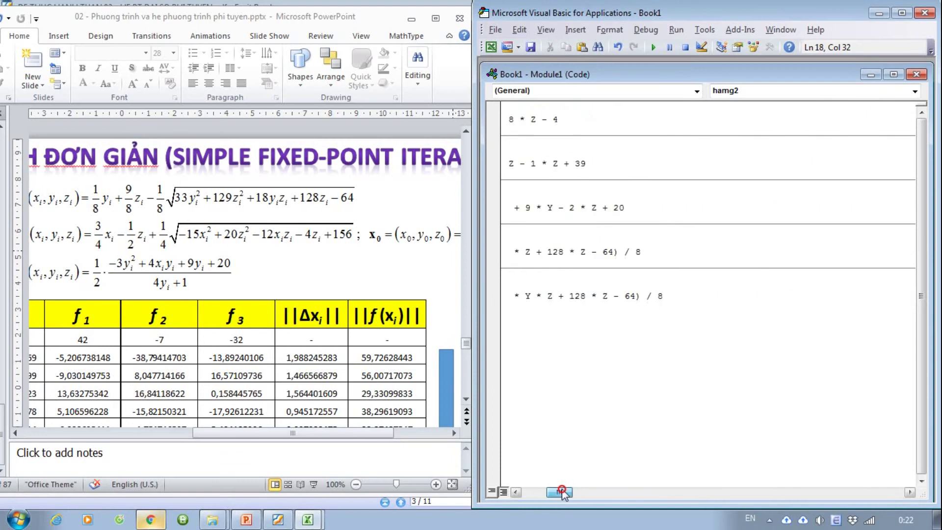
{"action": "triple_click", "coordinate": [672, 296]}
{"action": "key", "text": "ctrl+v"}
{"action": "key", "text": "ctrl+z"}
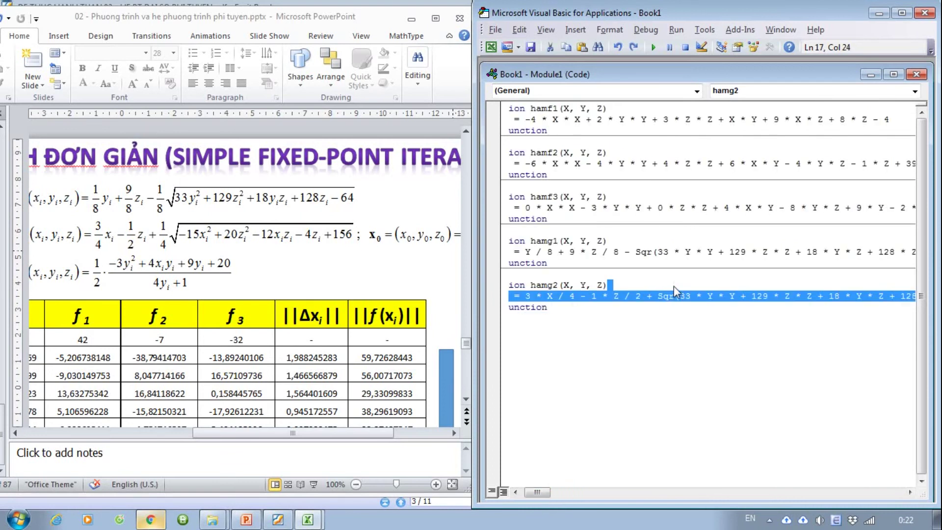
{"action": "left_click_drag", "start_coordinate": [538, 493], "coordinate": [531, 493]}
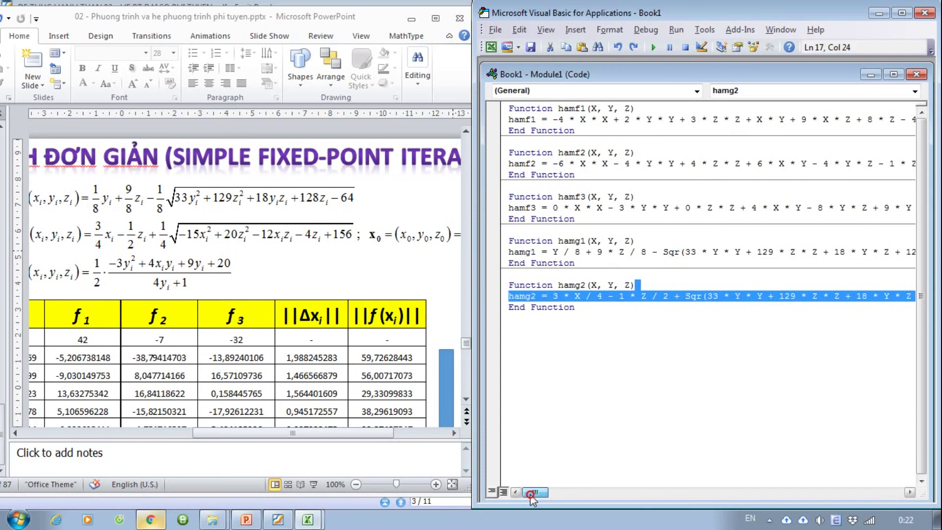
{"action": "left_click_drag", "start_coordinate": [531, 493], "coordinate": [599, 493]}
Step: Change the final divisor of hamg2 from 8 to 4
{"action": "left_click", "coordinate": [736, 358]}
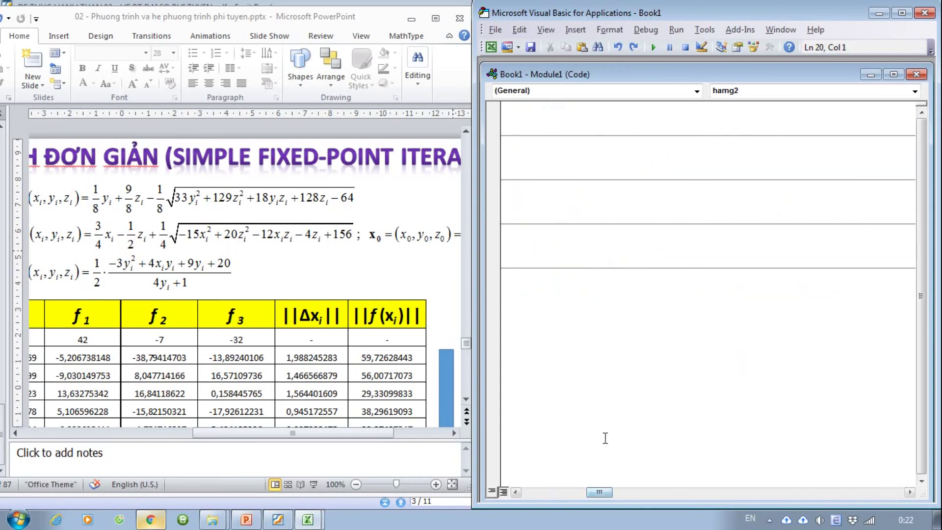
{"action": "left_click", "coordinate": [546, 492]}
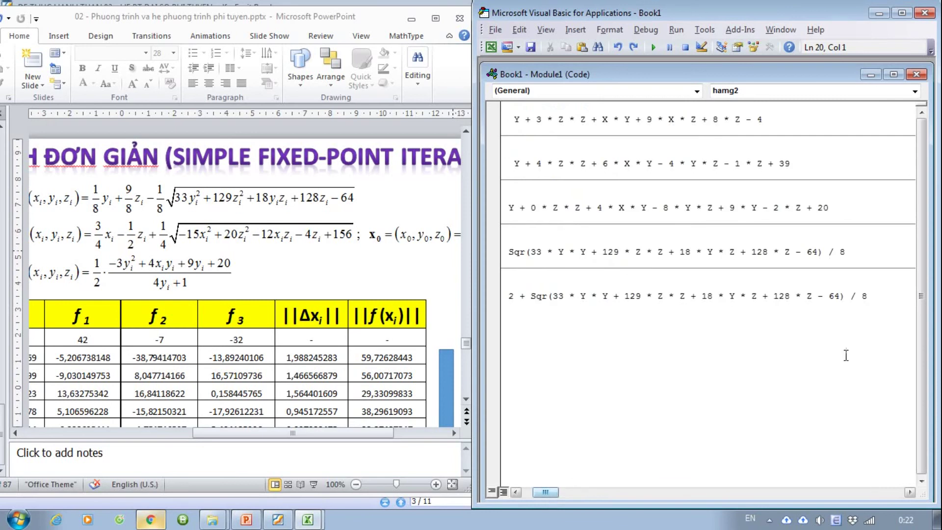
{"action": "left_click", "coordinate": [867, 297]}
{"action": "key", "text": "BackSpace"}
{"action": "type", "text": "4"}
{"action": "left_click", "coordinate": [545, 493]}
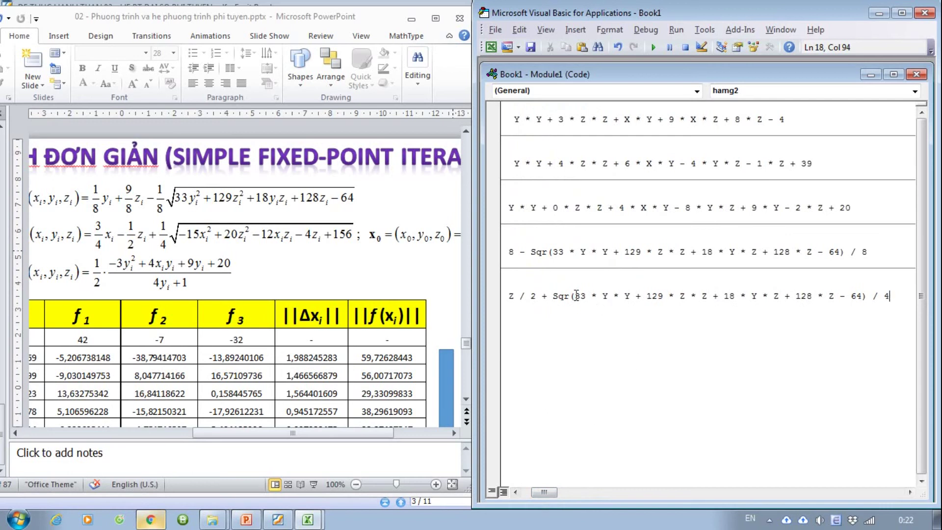
Step: Make the Sqr argument in hamg2 begin -15*X*X + 20*Z*Z
{"action": "left_click_drag", "start_coordinate": [577, 295], "coordinate": [588, 295]}
{"action": "type", "text": "-15"}
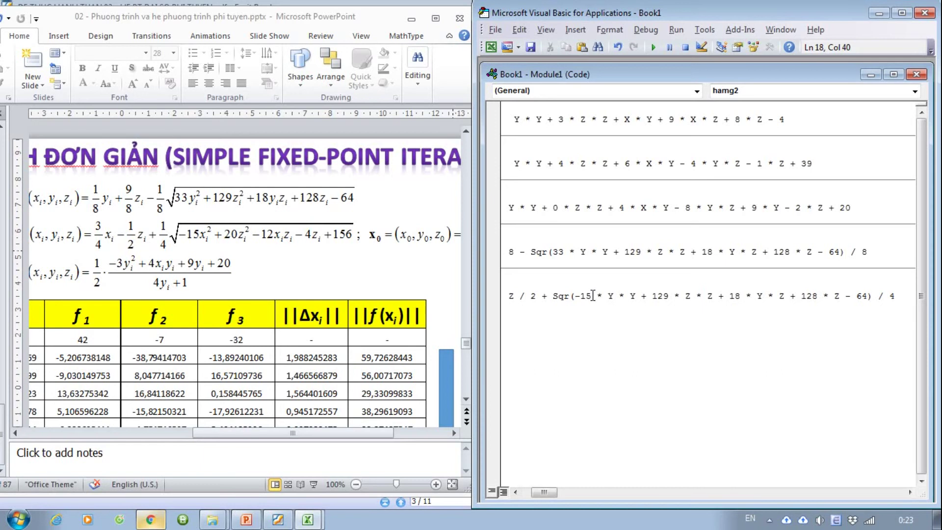
{"action": "double_click", "coordinate": [610, 297]}
{"action": "type", "text": "X"}
{"action": "double_click", "coordinate": [632, 296]}
{"action": "type", "text": "X"}
{"action": "double_click", "coordinate": [653, 300]}
{"action": "type", "text": "20"}
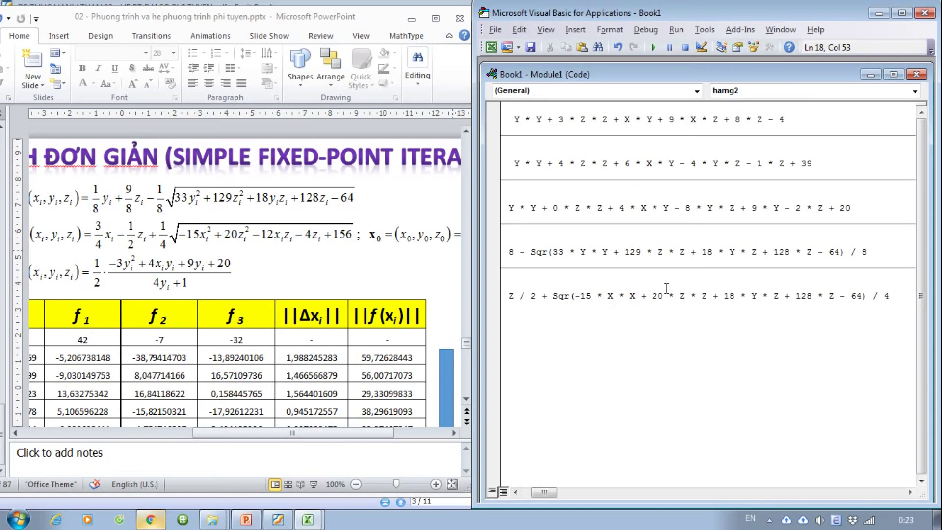
Step: Finish the Sqr argument as - 12*X*Z - 4*Z + 156
{"action": "double_click", "coordinate": [715, 296]}
{"action": "type", "text": "-"}
{"action": "double_click", "coordinate": [732, 296]}
{"action": "type", "text": "12"}
{"action": "double_click", "coordinate": [755, 297]}
{"action": "type", "text": "X"}
{"action": "double_click", "coordinate": [787, 295]}
{"action": "type", "text": "-"}
{"action": "left_click_drag", "start_coordinate": [794, 296], "coordinate": [810, 298]}
{"action": "type", "text": "4"}
{"action": "left_click_drag", "start_coordinate": [827, 296], "coordinate": [844, 297]}
{"action": "type", "text": "+ "}
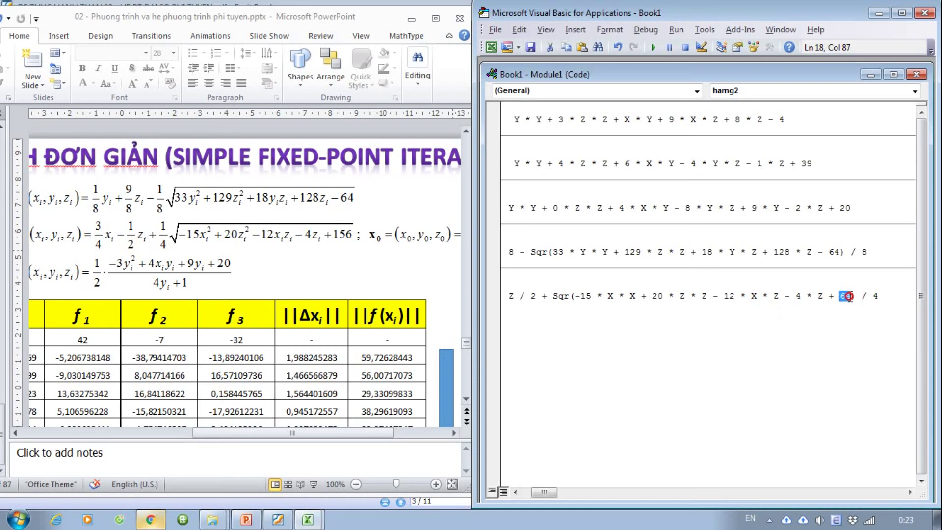
{"action": "type", "text": "156"}
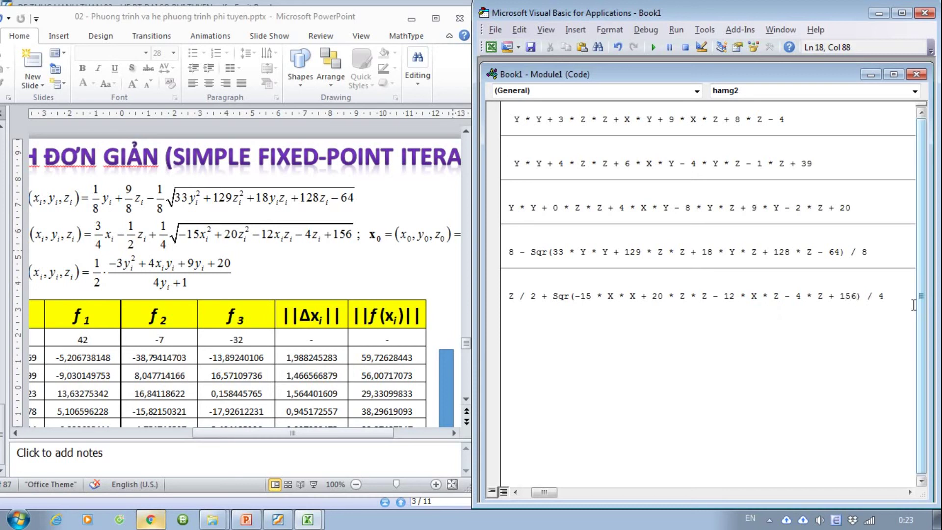
{"action": "left_click", "coordinate": [525, 493]}
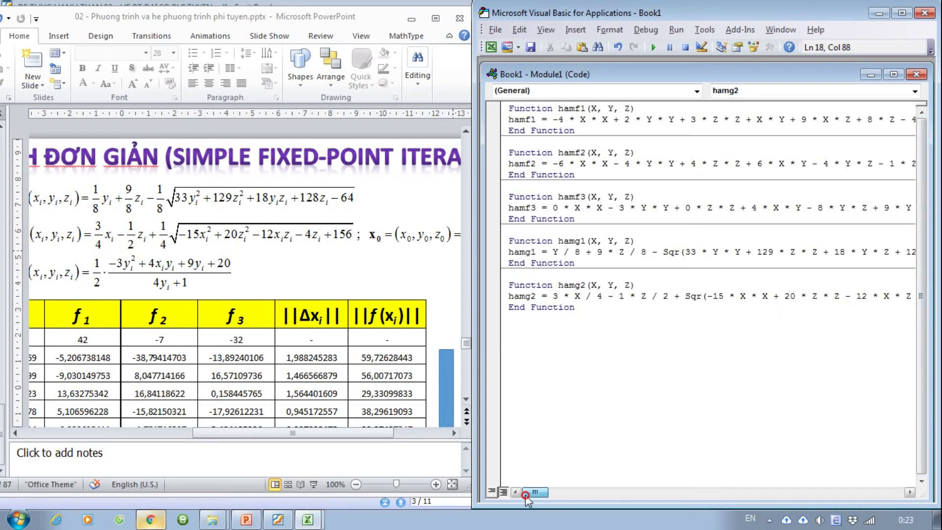
{"action": "left_click_drag", "start_coordinate": [526, 493], "coordinate": [531, 503]}
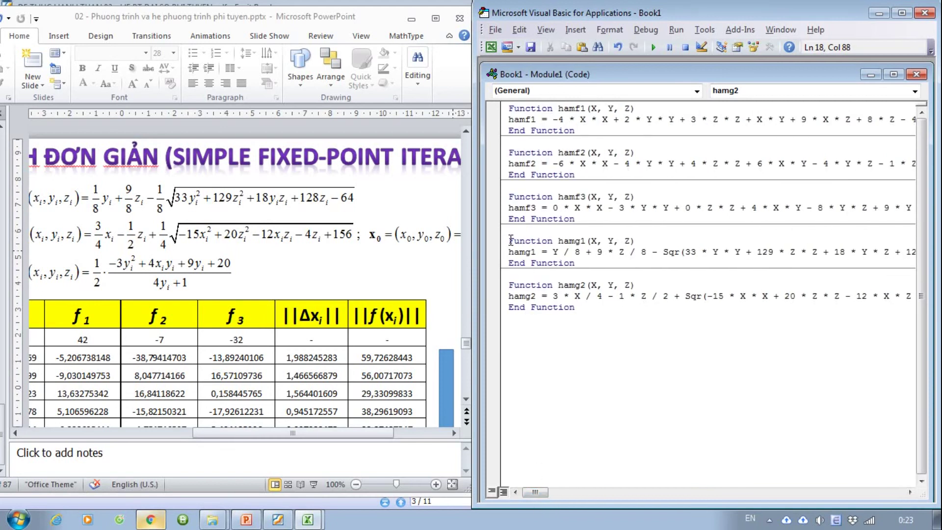
Step: Paste a copy of hamg1 below hamg2 and rename it hamg3
{"action": "left_click_drag", "start_coordinate": [508, 240], "coordinate": [574, 262]}
{"action": "key", "text": "ctrl+c"}
{"action": "left_click", "coordinate": [572, 320]}
{"action": "key", "text": "Return"}
{"action": "key", "text": "ctrl+v"}
{"action": "left_click_drag", "start_coordinate": [584, 327], "coordinate": [580, 327]}
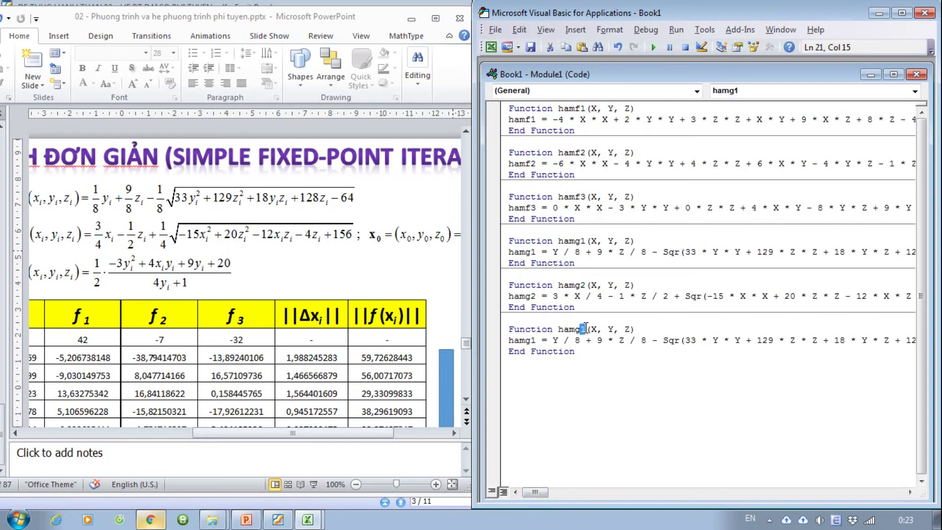
{"action": "type", "text": "3"}
{"action": "left_click", "coordinate": [538, 340]}
{"action": "key", "text": "BackSpace"}
{"action": "type", "text": "3"}
Step: Set hamg3's body to (-3*Y*Y + 4*X*Y + 9*Y + 20)/(8*Y + 2)
{"action": "left_click_drag", "start_coordinate": [553, 339], "coordinate": [910, 340]}
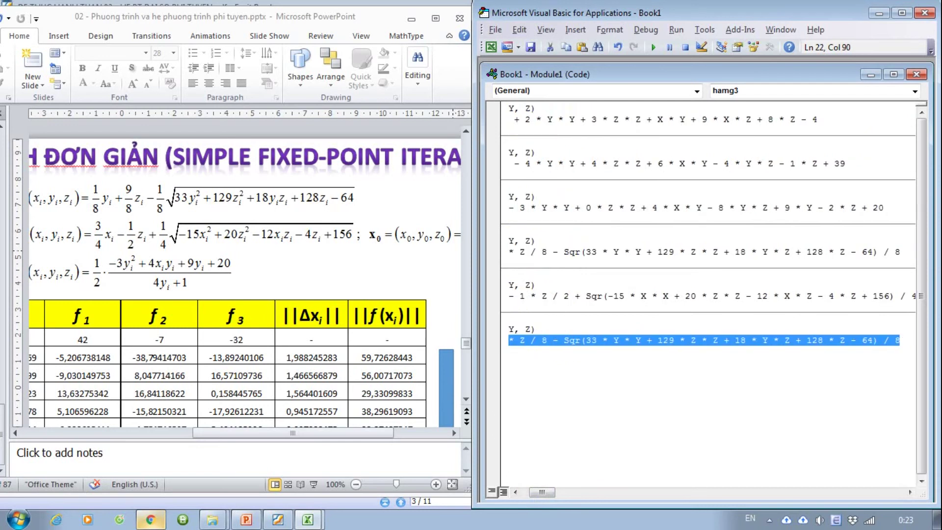
{"action": "key", "text": "BackSpace"}
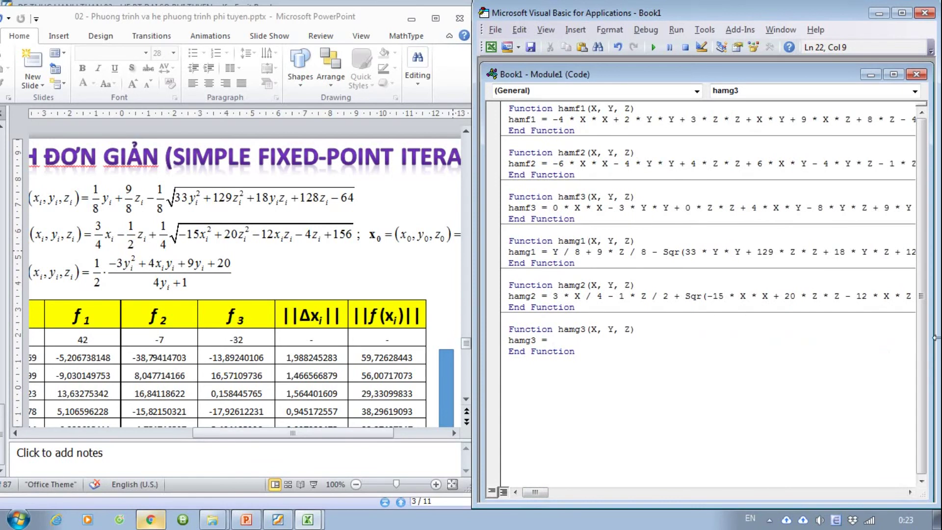
{"action": "type", "text": "()"}
{"action": "type", "text": "/"}
{"action": "type", "text": "8"}
{"action": "type", "text": "()"}
{"action": "type", "text": "8*"}
{"action": "type", "text": "Y "}
{"action": "type", "text": "+ "}
{"action": "type", "text": "2"}
{"action": "left_click", "coordinate": [558, 340]}
{"action": "type", "text": "-3*"}
{"action": "type", "text": "Y*Y"}
{"action": "type", "text": " + "}
{"action": "type", "text": "4*X"}
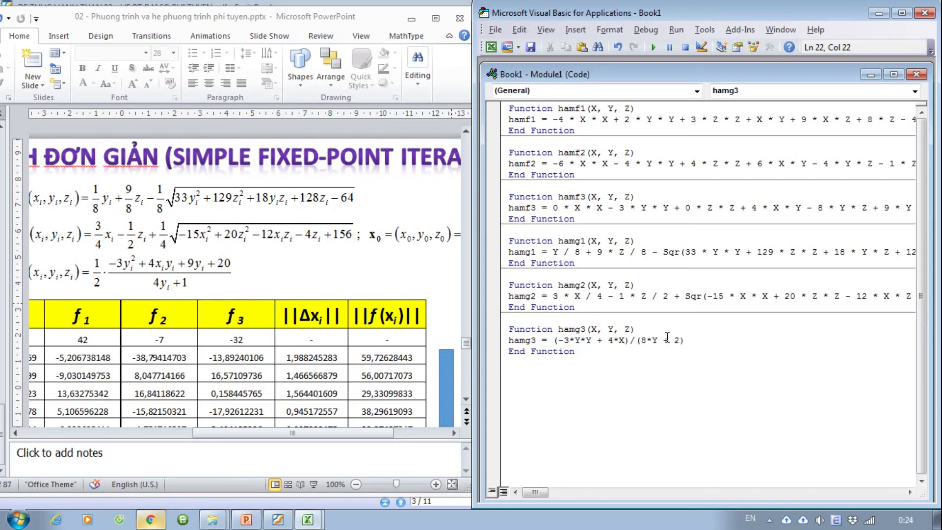
{"action": "type", "text": "*Y + "}
{"action": "type", "text": "9*"}
{"action": "type", "text": "Y + "}
{"action": "type", "text": "20"}
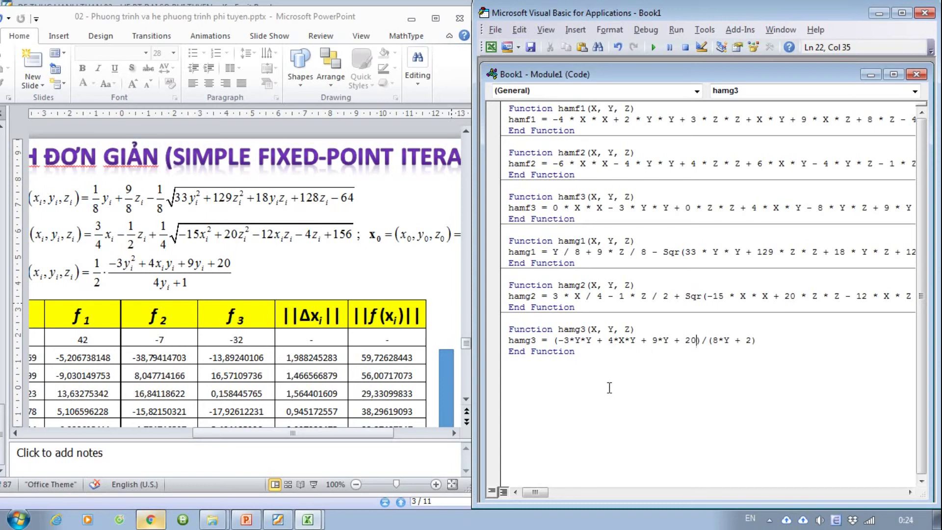
Step: Close the module's code window and restore Excel to sit beside the slide
{"action": "left_click", "coordinate": [915, 75]}
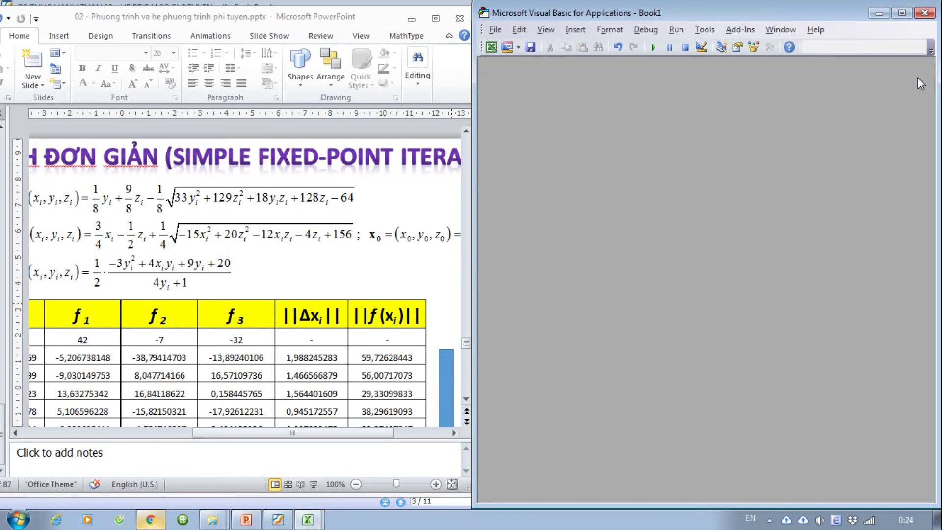
{"action": "left_click", "coordinate": [924, 12]}
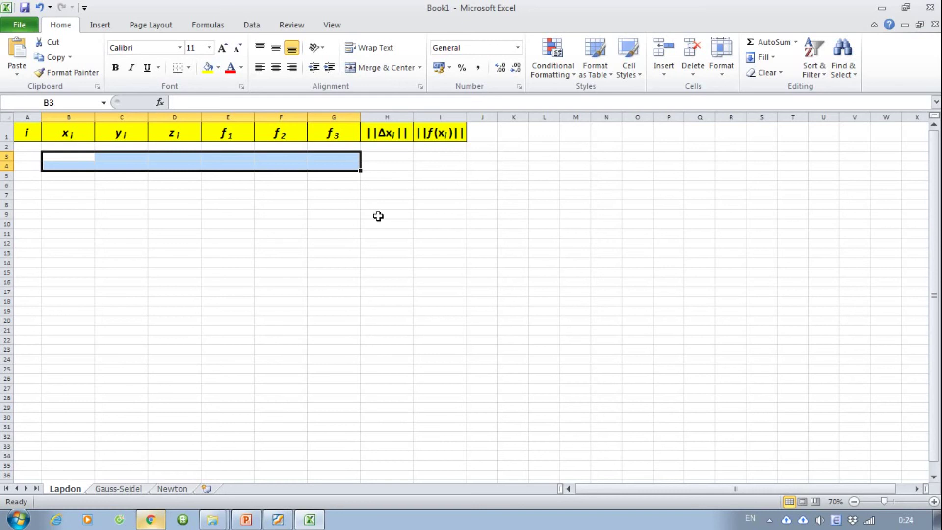
{"action": "left_click", "coordinate": [388, 196]}
{"action": "double_click", "coordinate": [646, 9]}
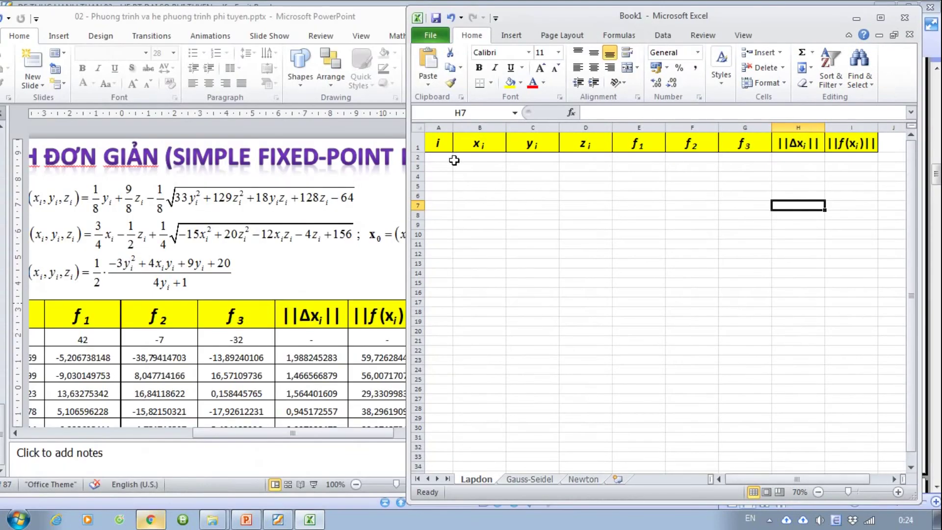
Step: Number the iterations with 1 in A2 and 2 in A3
{"action": "left_click", "coordinate": [449, 157]}
{"action": "scroll", "coordinate": [530, 244], "scroll_direction": "up", "scroll_amount": 1}
{"action": "scroll", "coordinate": [557, 279], "scroll_direction": "up", "scroll_amount": 1}
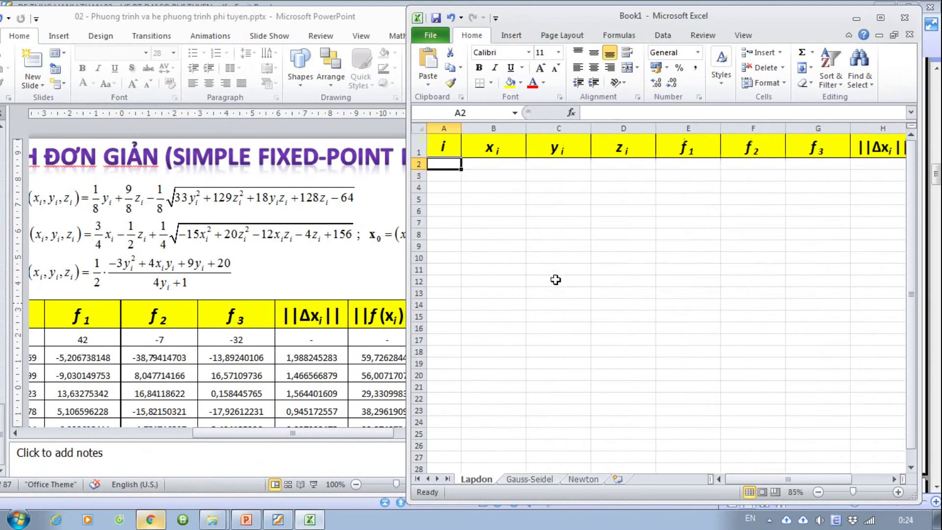
{"action": "type", "text": "1"}
{"action": "key", "text": "F1"}
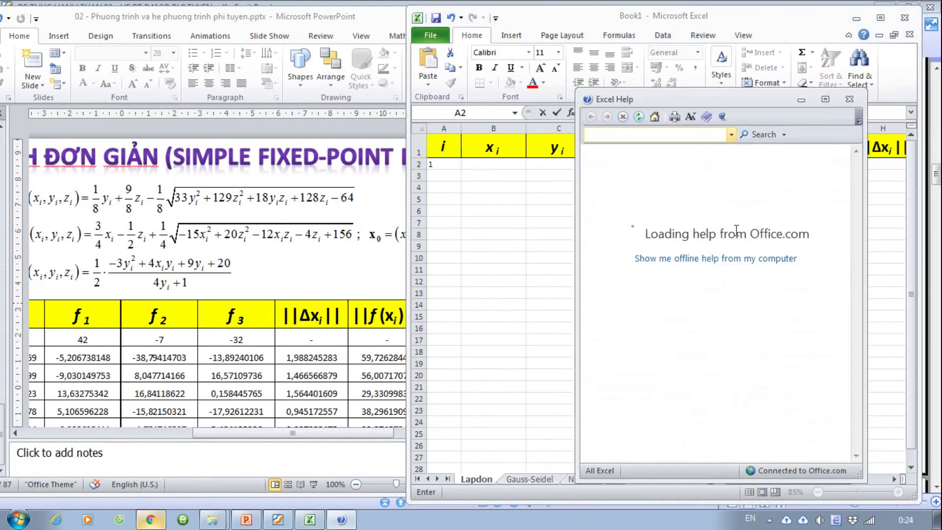
{"action": "left_click", "coordinate": [849, 99]}
{"action": "left_click", "coordinate": [449, 177]}
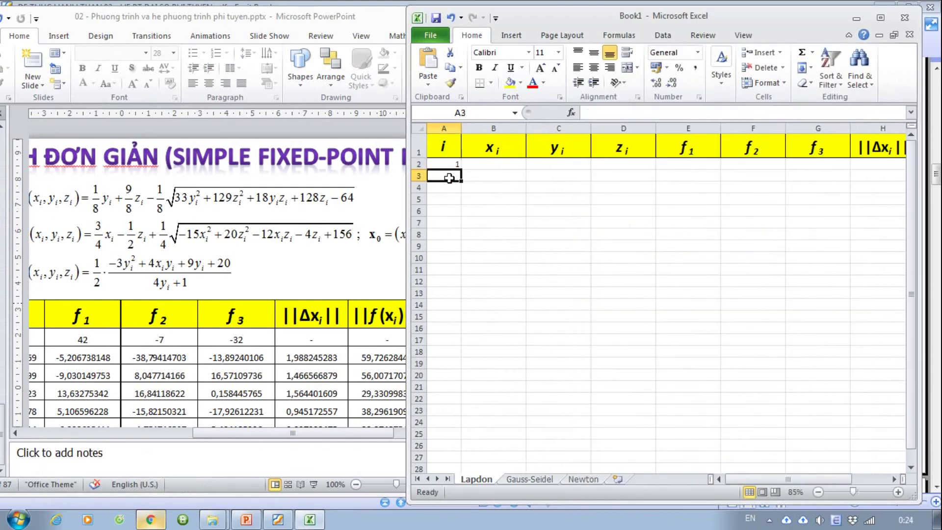
{"action": "type", "text": "2"}
{"action": "key", "text": "Return"}
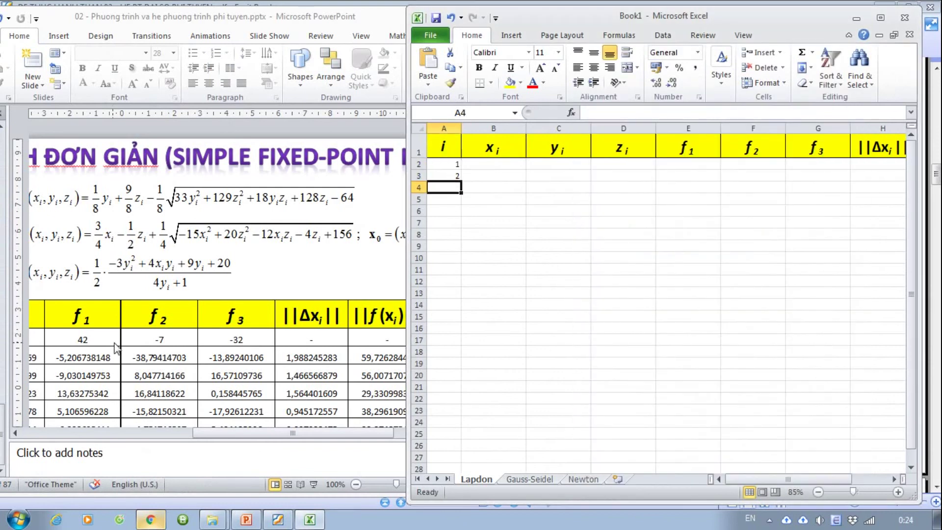
Step: Check the iteration table on the slide, then return to the workbook
{"action": "scroll", "coordinate": [131, 336], "scroll_direction": "down", "scroll_amount": 2, "text": "ctrl"}
{"action": "left_click", "coordinate": [138, 333]}
{"action": "scroll", "coordinate": [155, 314], "scroll_direction": "down", "scroll_amount": 5, "text": "ctrl"}
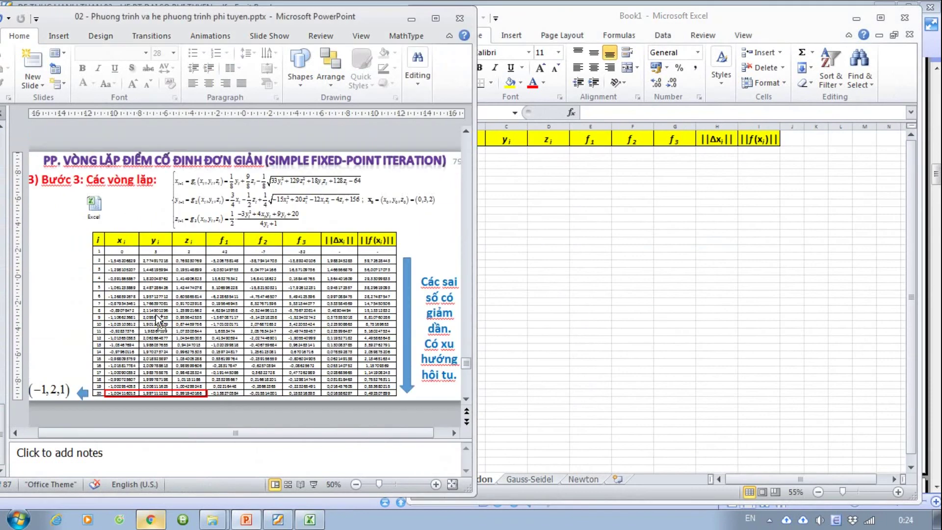
{"action": "scroll", "coordinate": [155, 314], "scroll_direction": "up", "scroll_amount": 2}
{"action": "scroll", "coordinate": [155, 314], "scroll_direction": "up", "scroll_amount": 1}
{"action": "key", "text": "alt+Tab"}
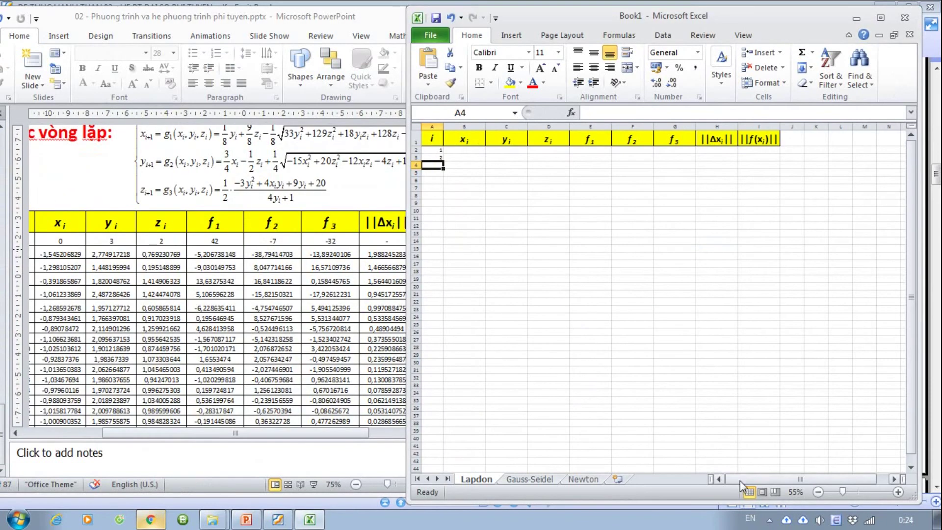
{"action": "scroll", "coordinate": [576, 280], "scroll_direction": "up", "scroll_amount": 2, "text": "ctrl"}
Step: Enter the starting guess x = 0, y = 3, z = 2 in B2:D2
{"action": "left_click", "coordinate": [492, 163]}
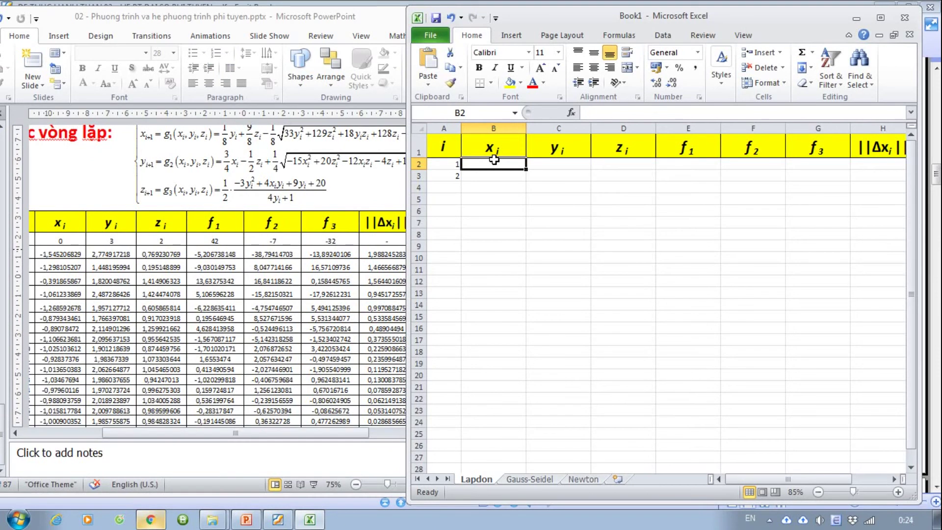
{"action": "type", "text": "0 3"}
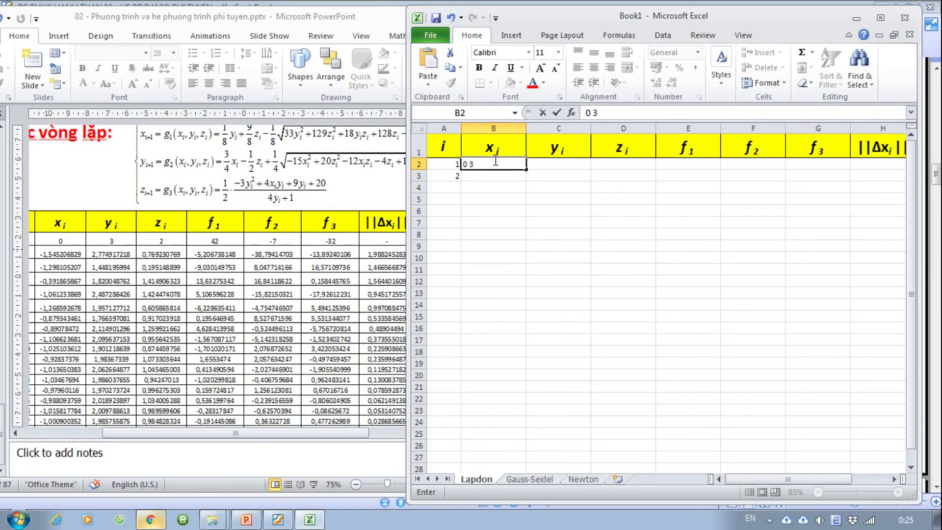
{"action": "key", "text": "BackSpace"}
{"action": "key", "text": "BackSpace"}
{"action": "key", "text": "Tab"}
{"action": "type", "text": "3"}
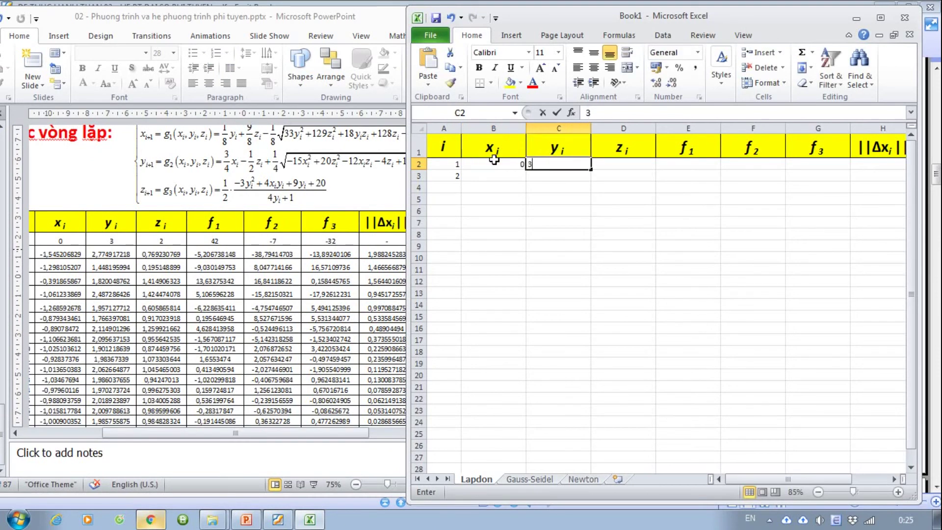
{"action": "key", "text": "Tab"}
{"action": "type", "text": "2"}
{"action": "left_click", "coordinate": [622, 196]}
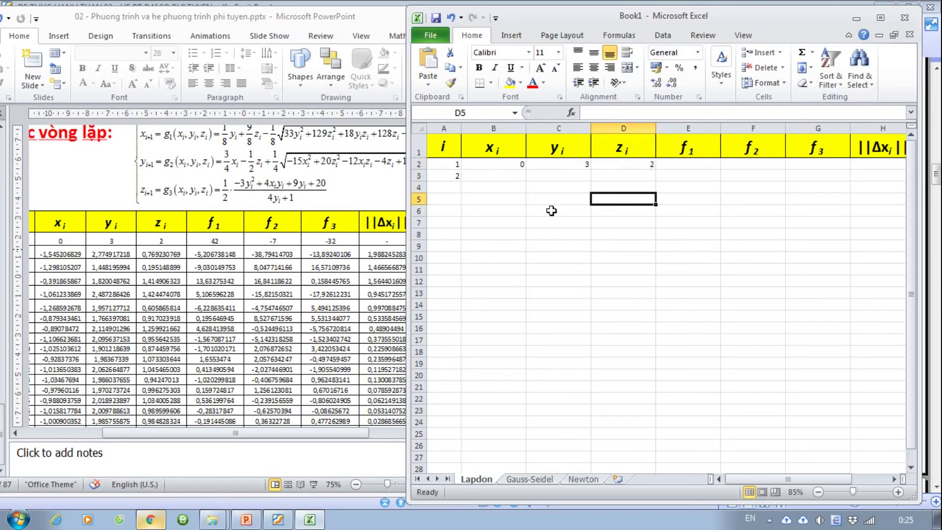
{"action": "left_click", "coordinate": [693, 165]}
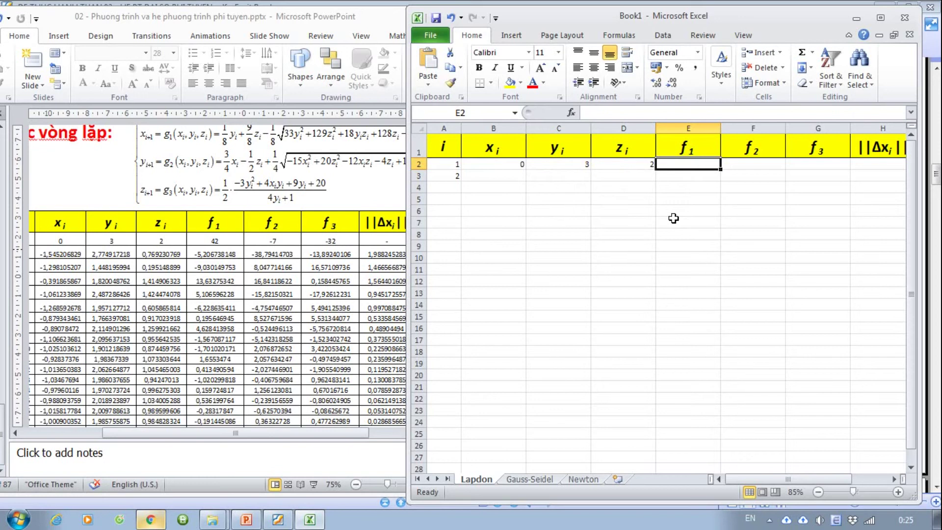
Step: Enter =hamf1(B2;C2;D2) in E2, giving 42
{"action": "type", "text": "=h"}
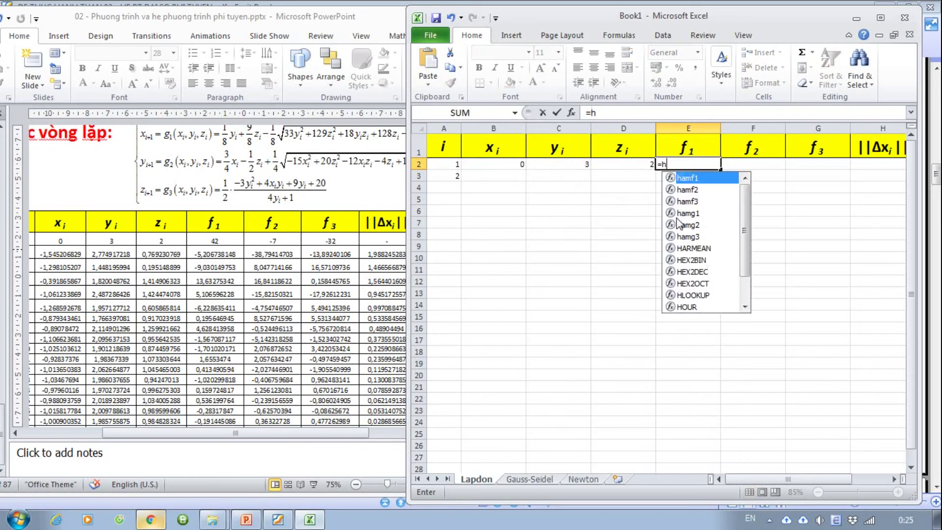
{"action": "type", "text": "am"}
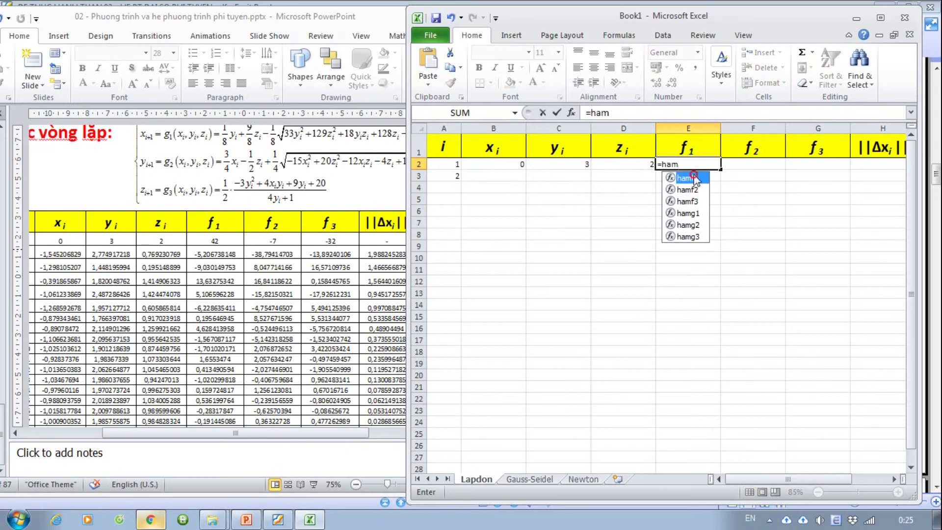
{"action": "double_click", "coordinate": [693, 177]}
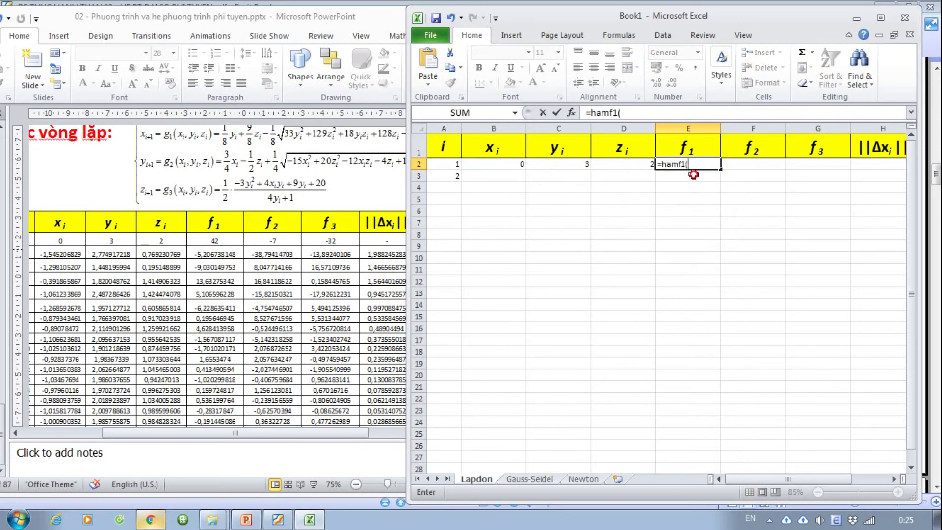
{"action": "left_click", "coordinate": [500, 165]}
{"action": "type", "text": ";"}
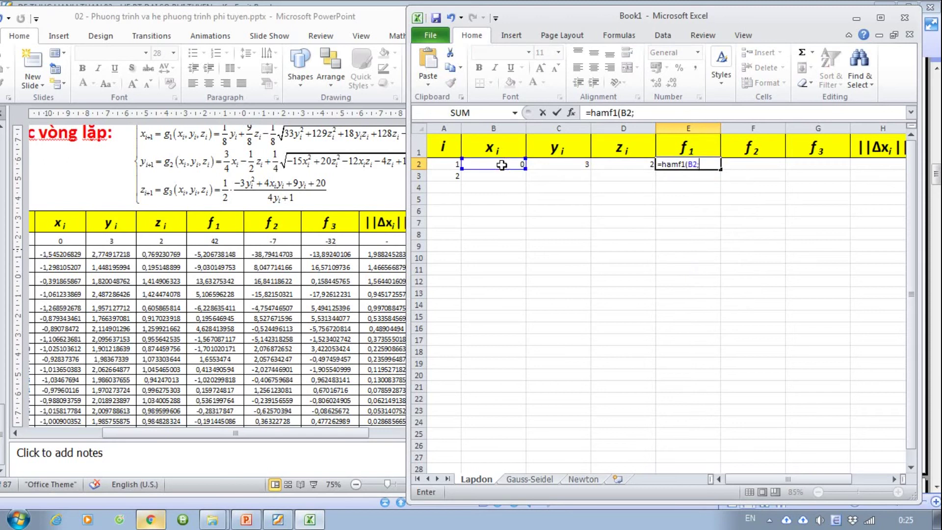
{"action": "left_click", "coordinate": [556, 162]}
{"action": "type", "text": ";"}
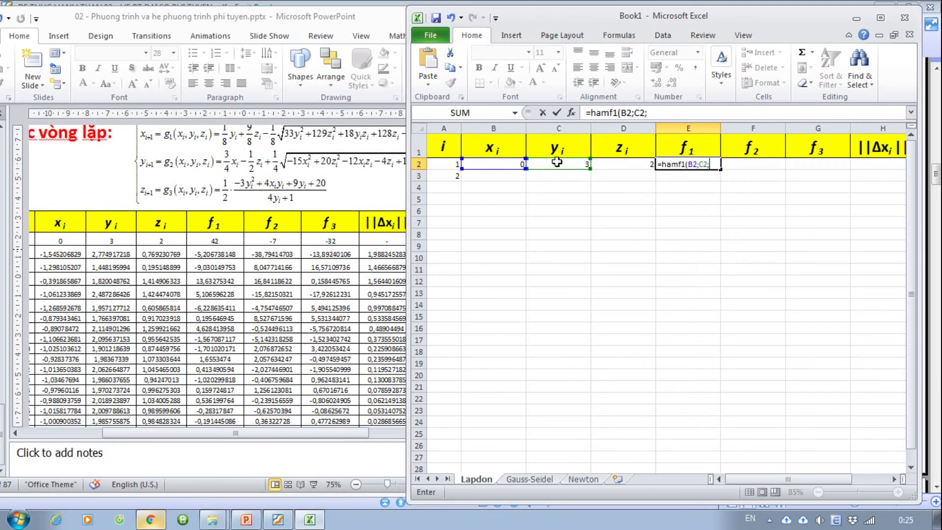
{"action": "left_click", "coordinate": [638, 164]}
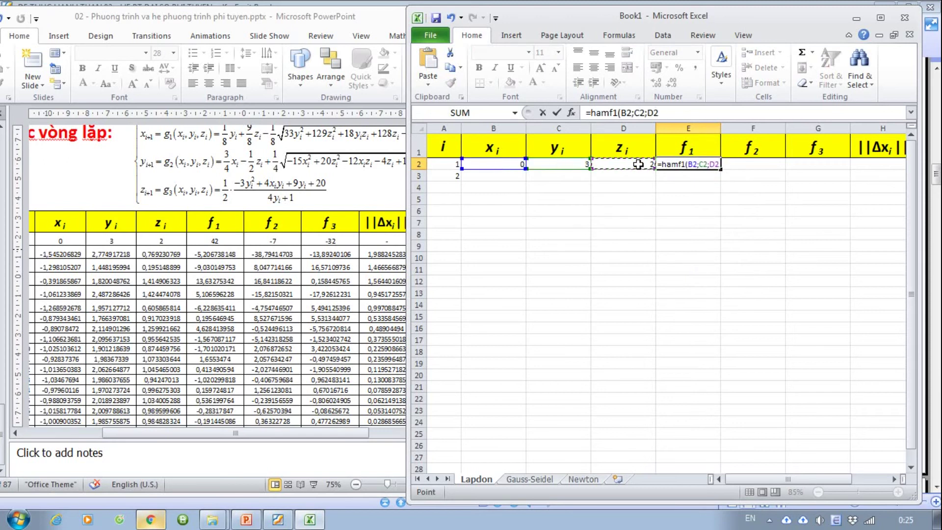
{"action": "type", "text": ")"}
{"action": "key", "text": "Return"}
Step: Enter =hamf2(B2;C2;D2) in F2, giving -7
{"action": "left_click", "coordinate": [763, 165]}
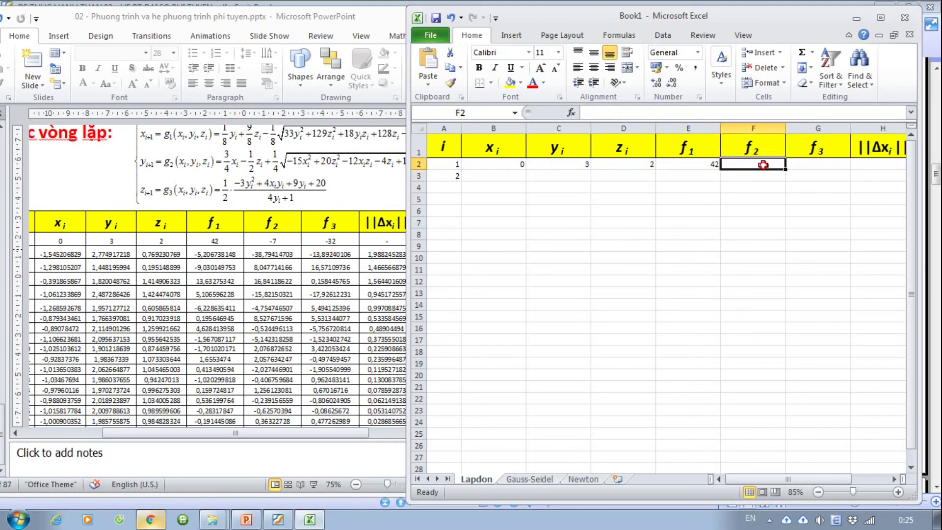
{"action": "type", "text": "="}
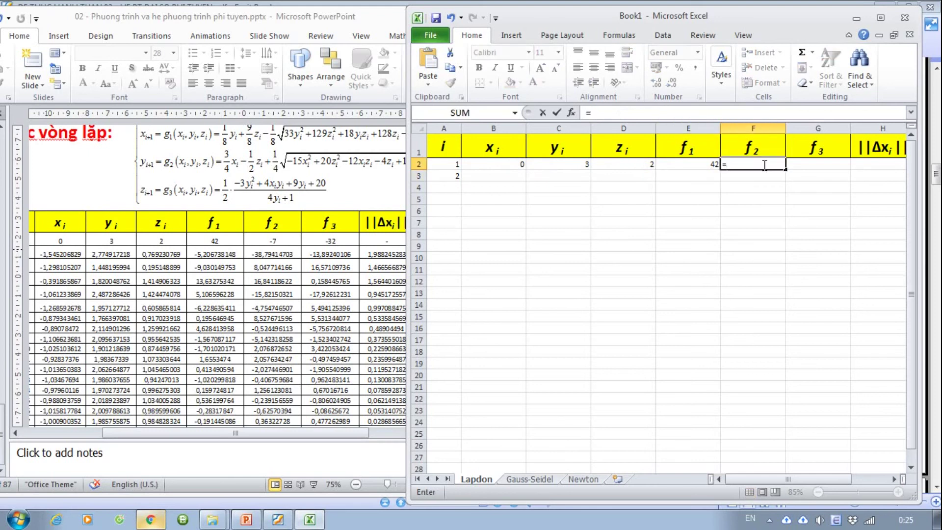
{"action": "type", "text": "ham"}
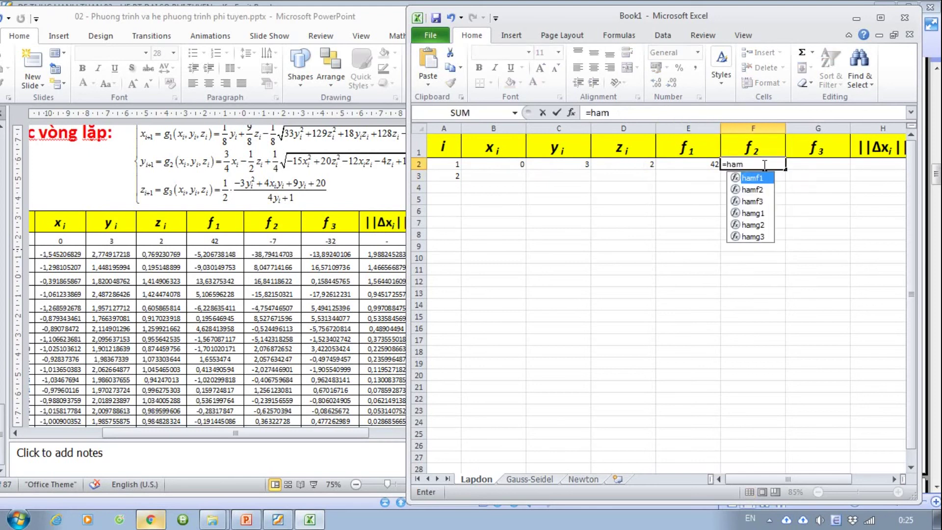
{"action": "double_click", "coordinate": [752, 189]}
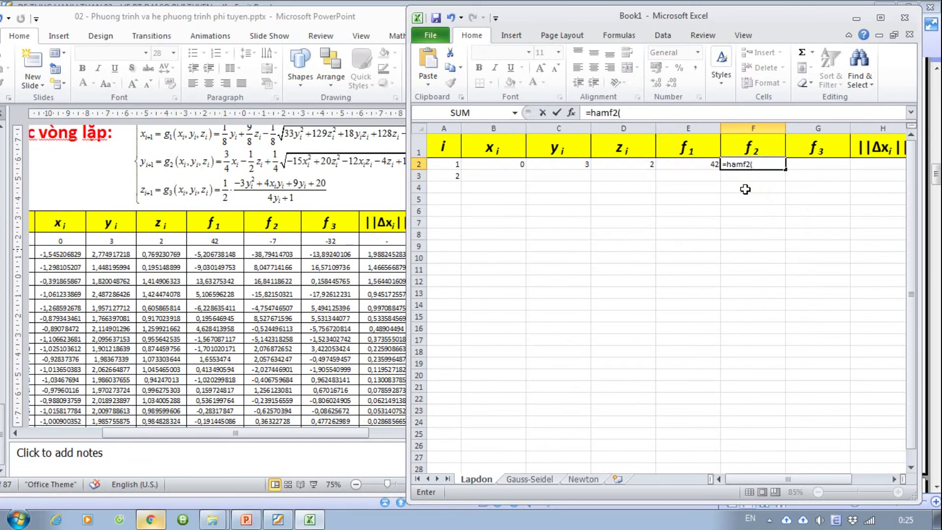
{"action": "left_click", "coordinate": [503, 163]}
{"action": "type", "text": ";"}
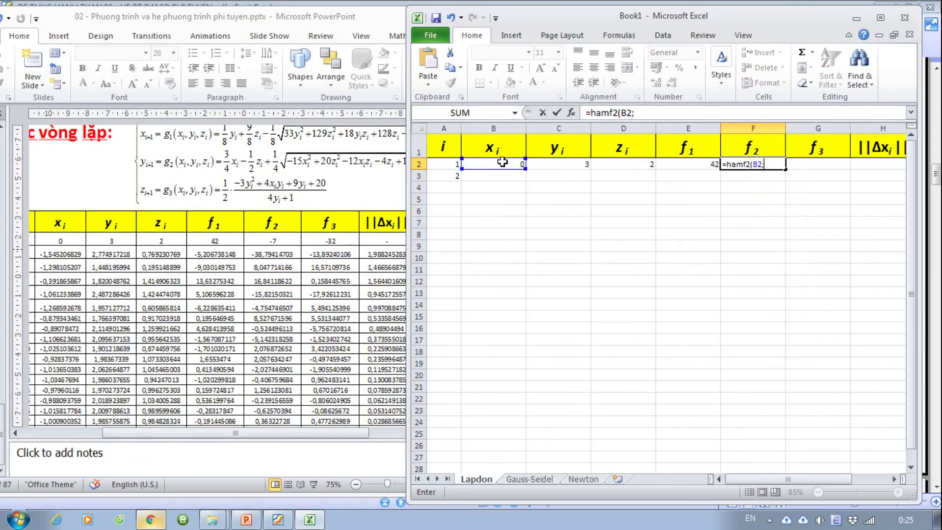
{"action": "left_click", "coordinate": [548, 163]}
{"action": "type", "text": ";"}
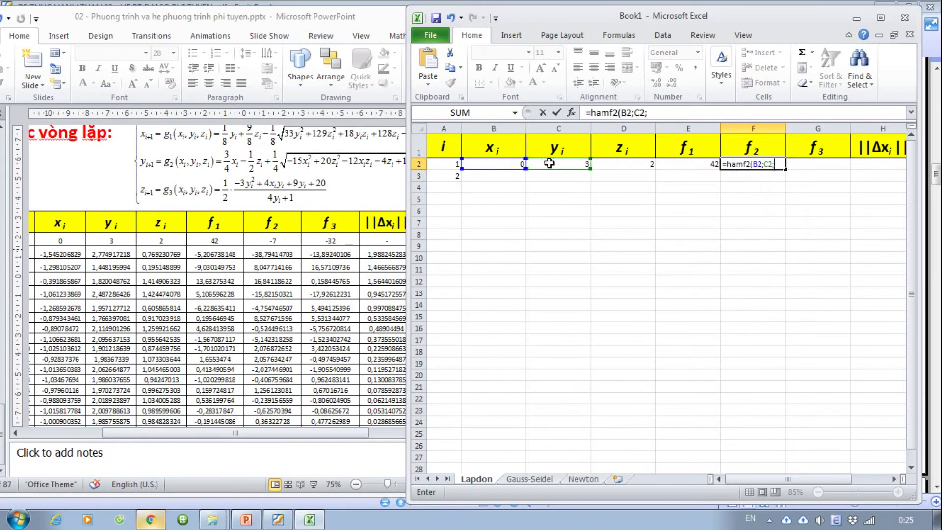
{"action": "left_click", "coordinate": [615, 162]}
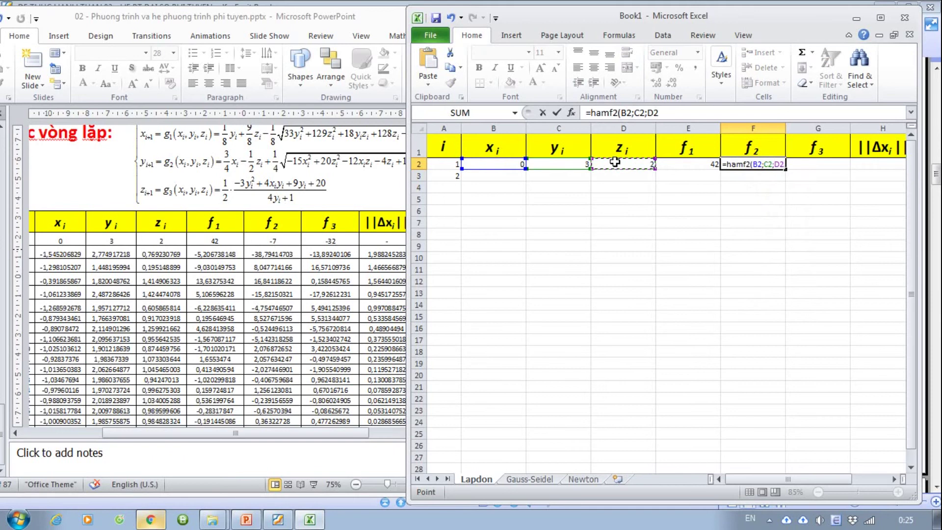
{"action": "type", "text": ")"}
{"action": "key", "text": "Return"}
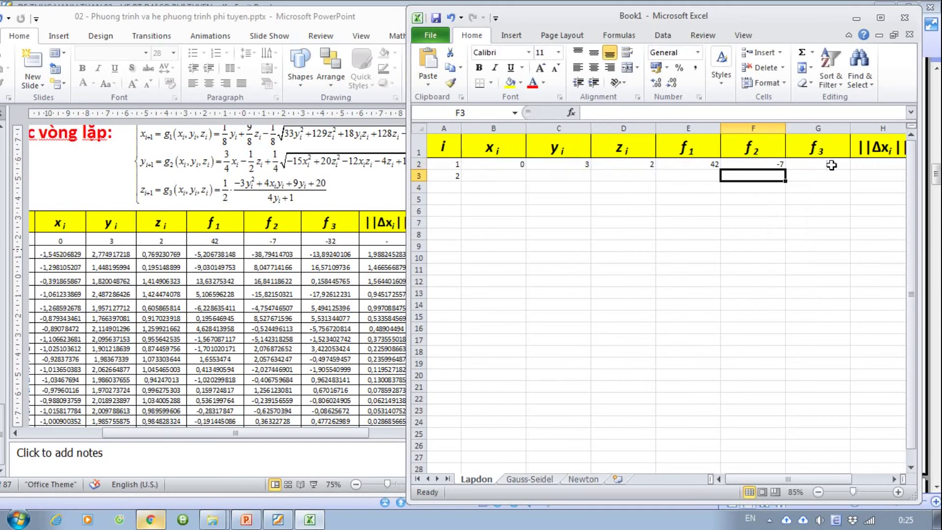
Step: Enter =hamf3(B2;C2;D2) in G2, giving -32
{"action": "left_click", "coordinate": [831, 164]}
{"action": "type", "text": "="}
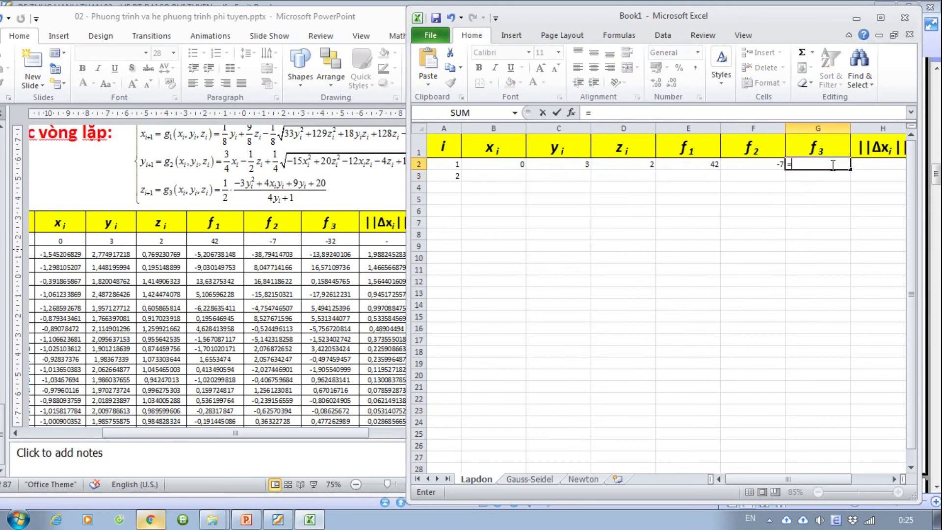
{"action": "type", "text": "ham"}
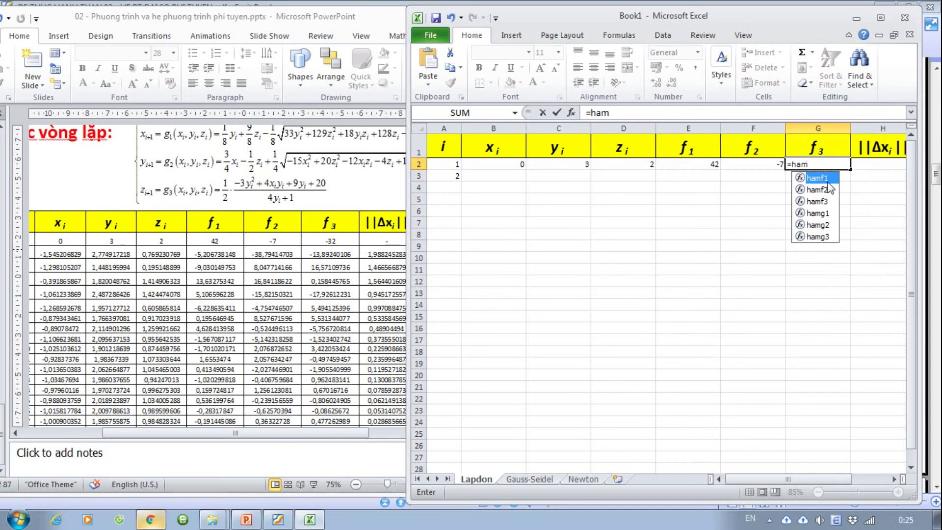
{"action": "double_click", "coordinate": [817, 202]}
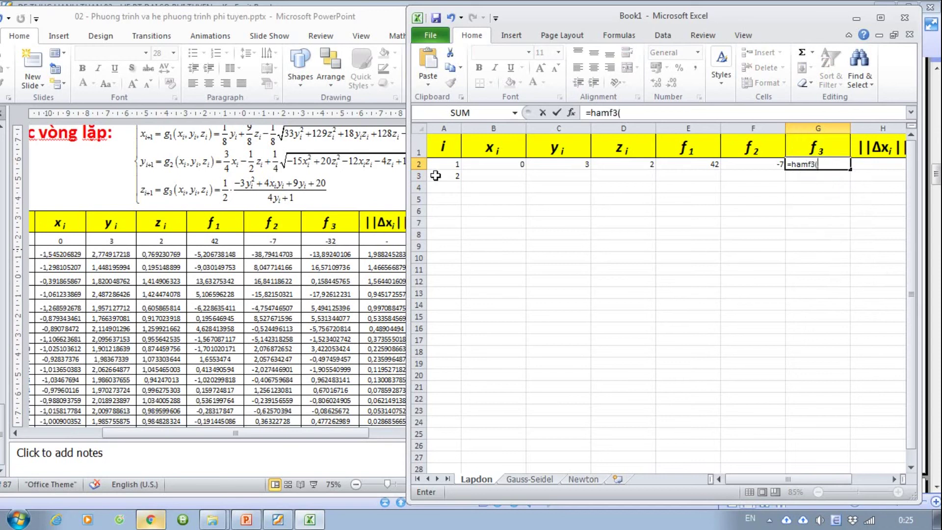
{"action": "left_click", "coordinate": [506, 165]}
{"action": "type", "text": ";"}
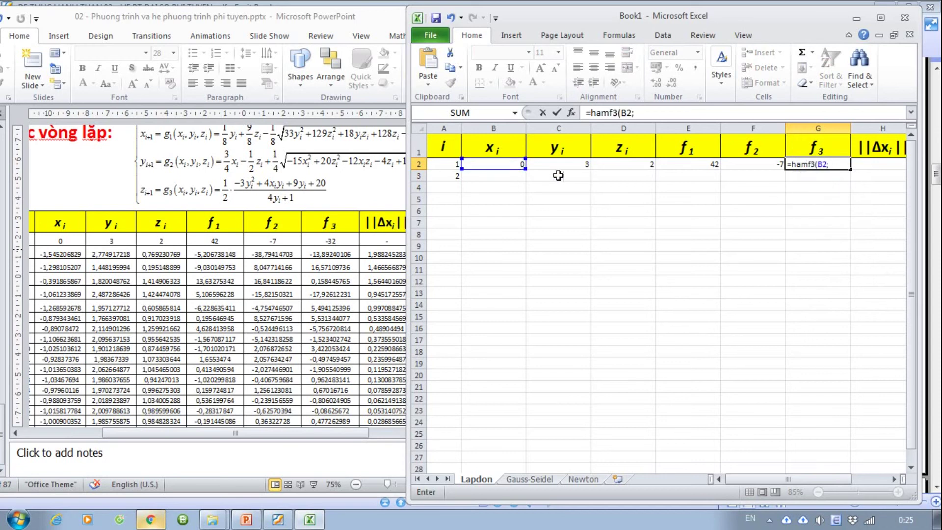
{"action": "left_click", "coordinate": [564, 165]}
{"action": "type", "text": ";"}
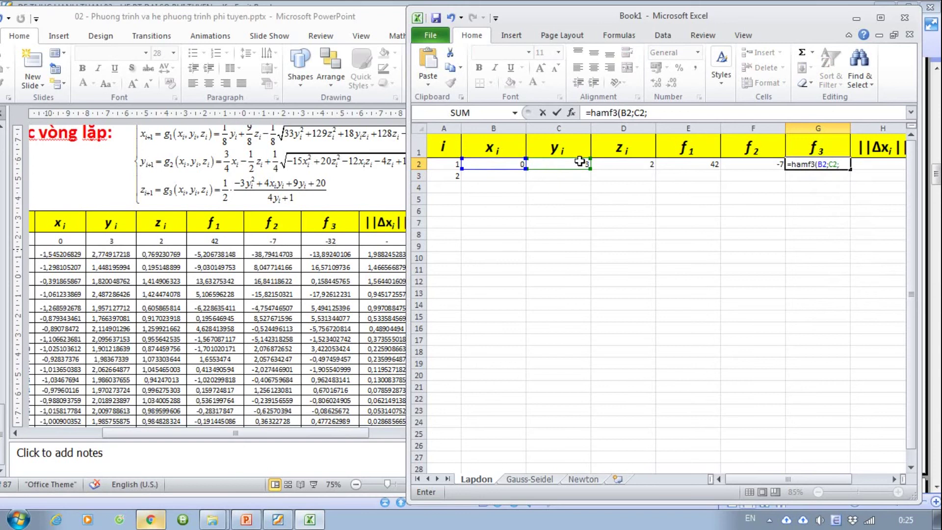
{"action": "left_click", "coordinate": [621, 165]}
{"action": "type", "text": ")"}
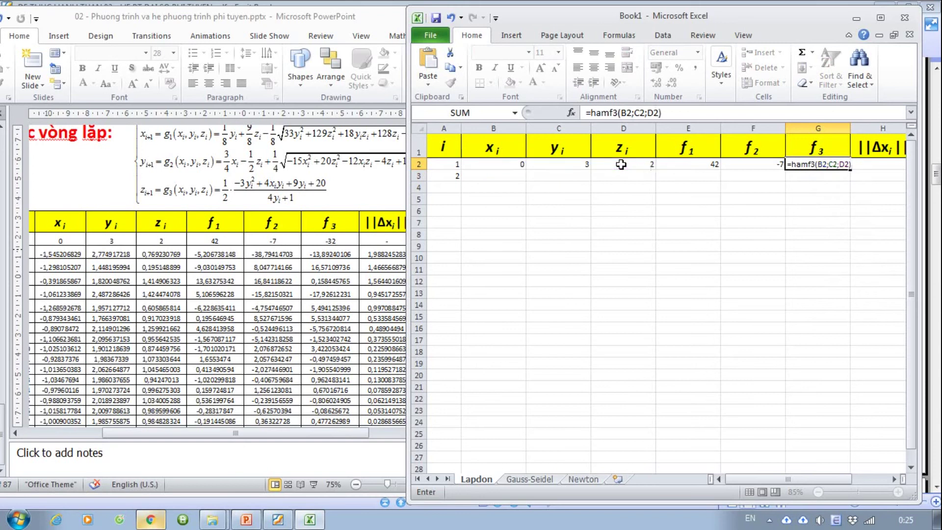
{"action": "key", "text": "Return"}
Step: Compare with the slide's reference table, then begin the second-iteration x formula in B3
{"action": "left_click_drag", "start_coordinate": [761, 478], "coordinate": [798, 478]}
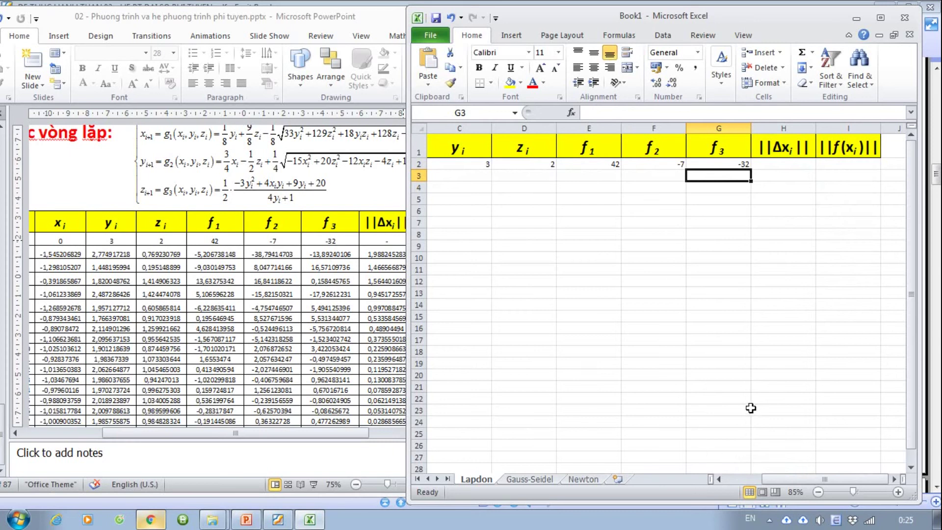
{"action": "left_click", "coordinate": [350, 281]}
{"action": "left_click", "coordinate": [799, 167]}
{"action": "left_click", "coordinate": [785, 176]}
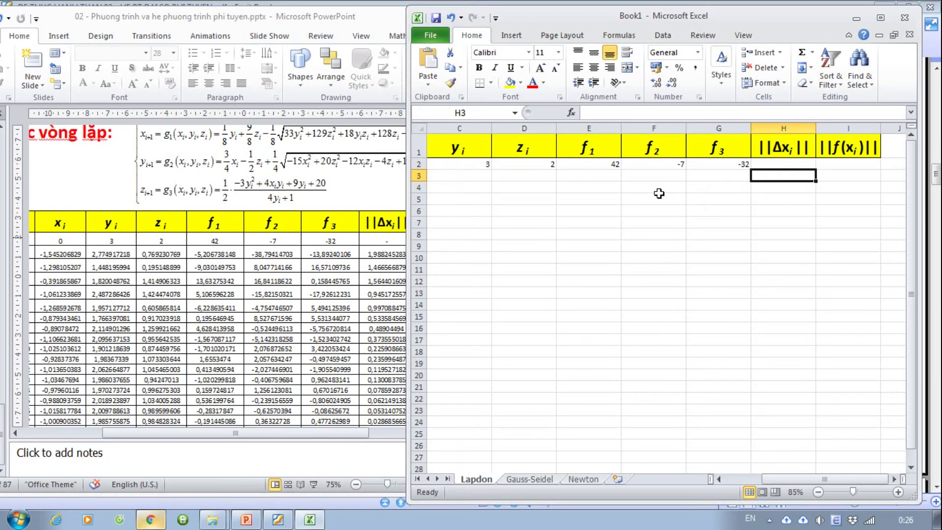
{"action": "mouse_move", "coordinate": [768, 479]}
{"action": "left_mouse_down"}
{"action": "mouse_move", "coordinate": [727, 482]}
{"action": "mouse_move", "coordinate": [753, 482]}
{"action": "left_mouse_up"}
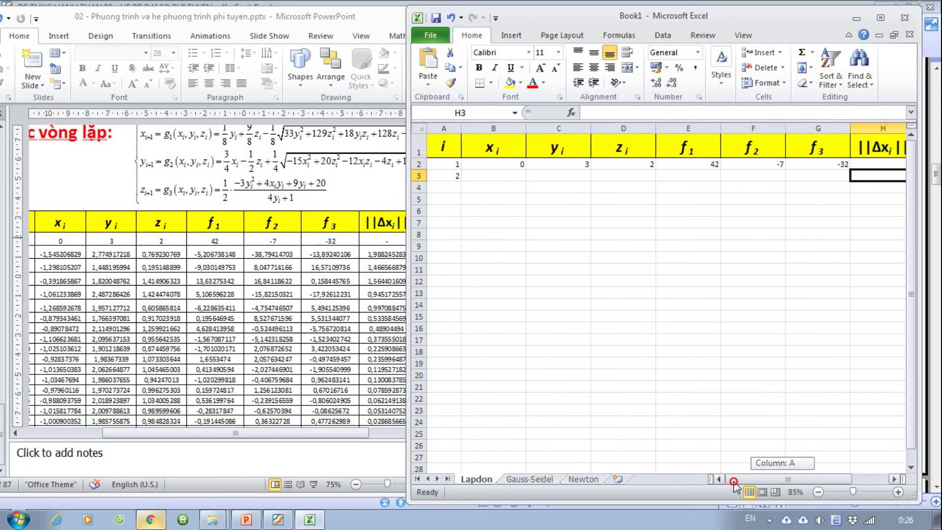
{"action": "left_click_drag", "start_coordinate": [754, 482], "coordinate": [741, 482]}
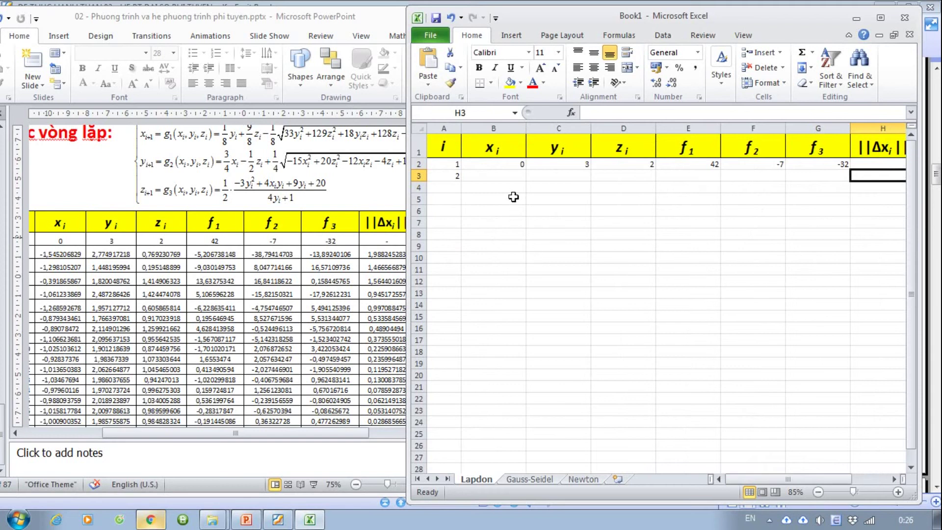
{"action": "left_click", "coordinate": [509, 176]}
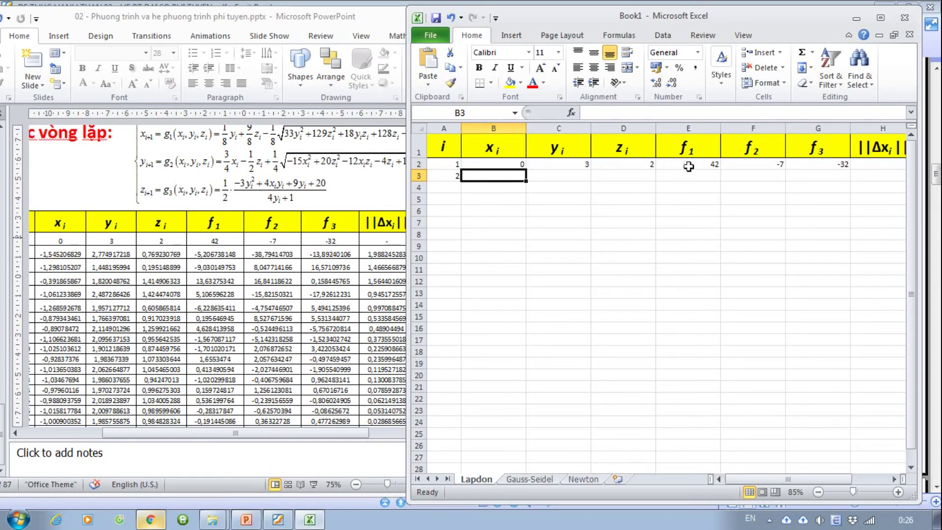
{"action": "type", "text": "=g"}
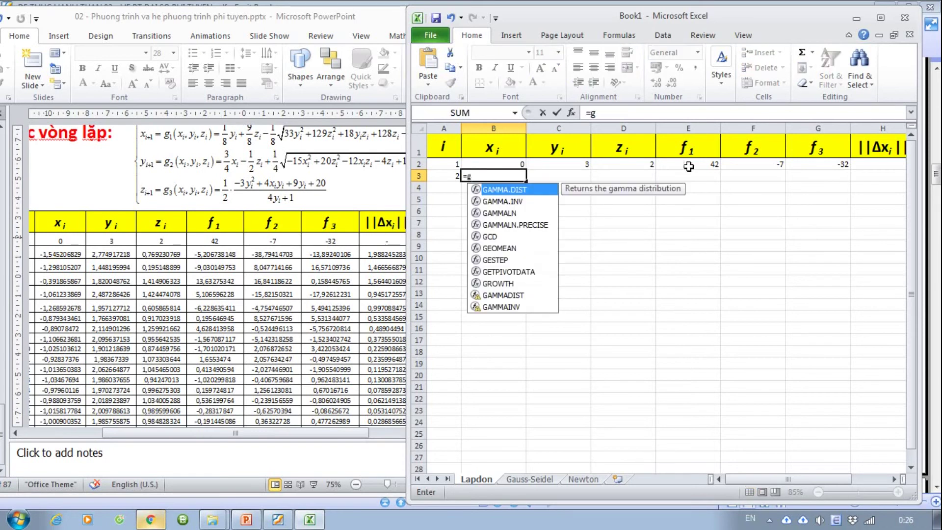
Step: Enter =hamg1(B2;C2;D2) in B3 for the new x, -1.545206829
{"action": "key", "text": "BackSpace"}
{"action": "type", "text": "ham"}
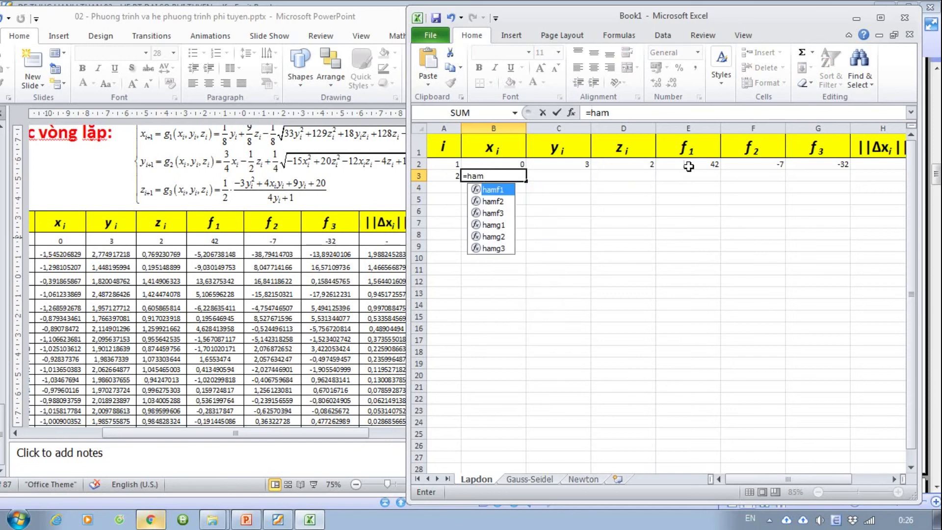
{"action": "double_click", "coordinate": [499, 226]}
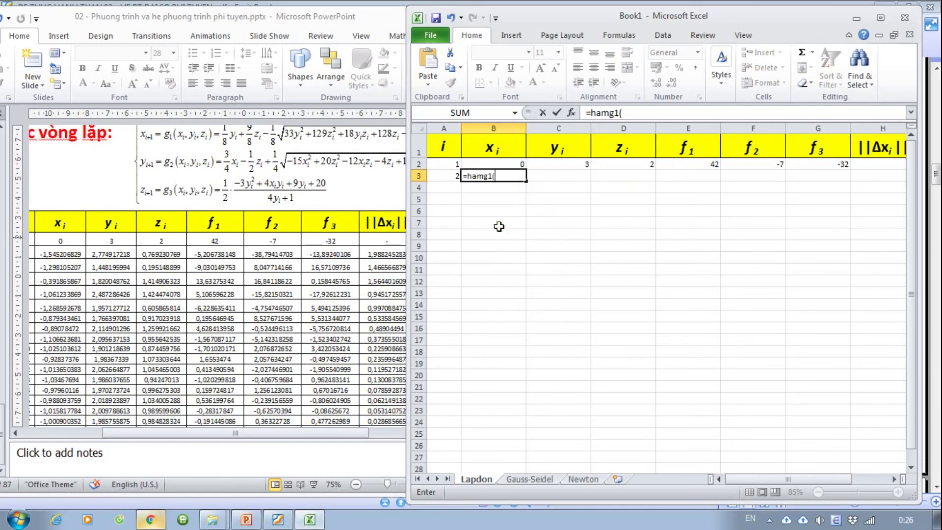
{"action": "left_click", "coordinate": [513, 163]}
{"action": "type", "text": ";"}
{"action": "left_click", "coordinate": [557, 162]}
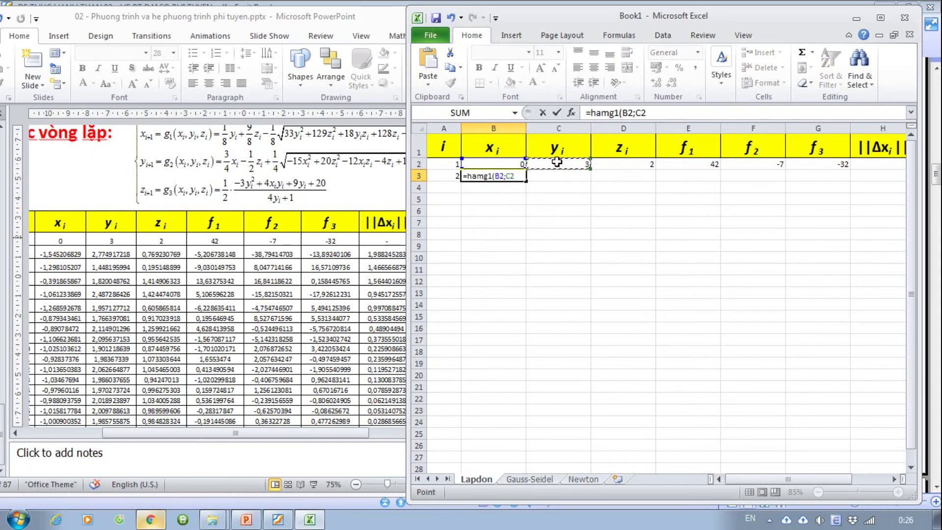
{"action": "type", "text": ";"}
{"action": "left_click", "coordinate": [630, 163]}
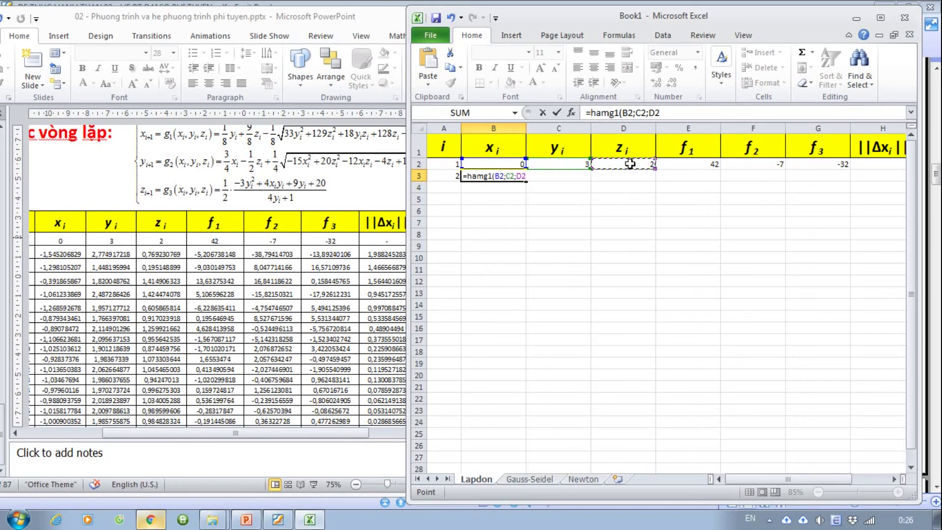
{"action": "type", "text": ")"}
{"action": "key", "text": "Return"}
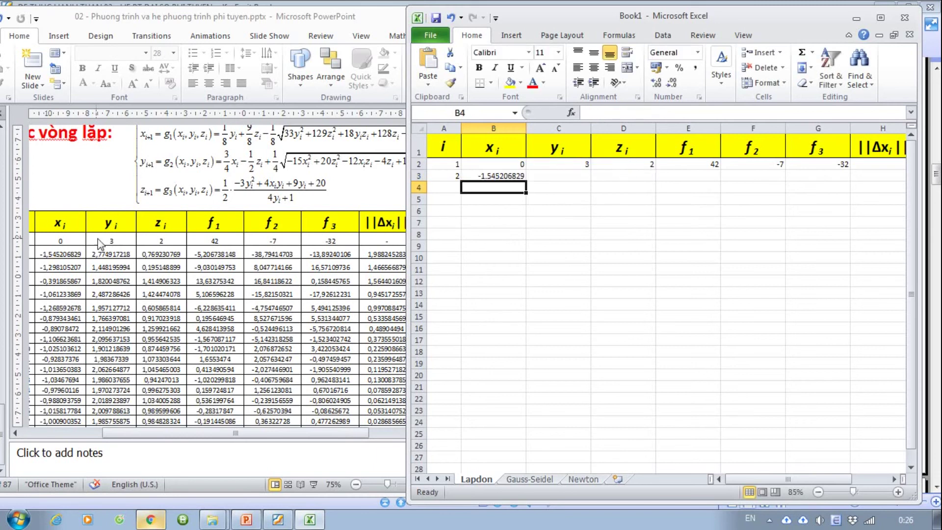
Step: Enter =hamg2(B2;C2;D2) in C3 for the new y, 2.774917218
{"action": "left_click", "coordinate": [552, 175]}
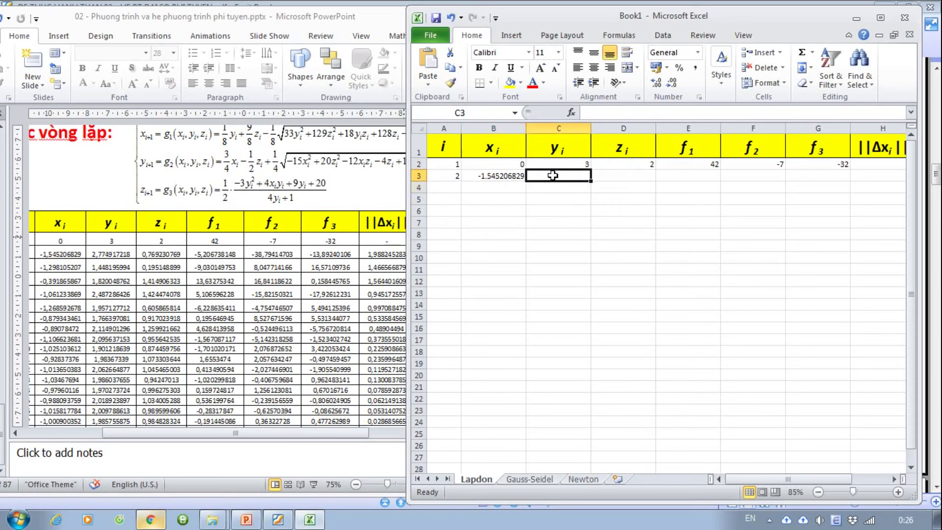
{"action": "type", "text": "="}
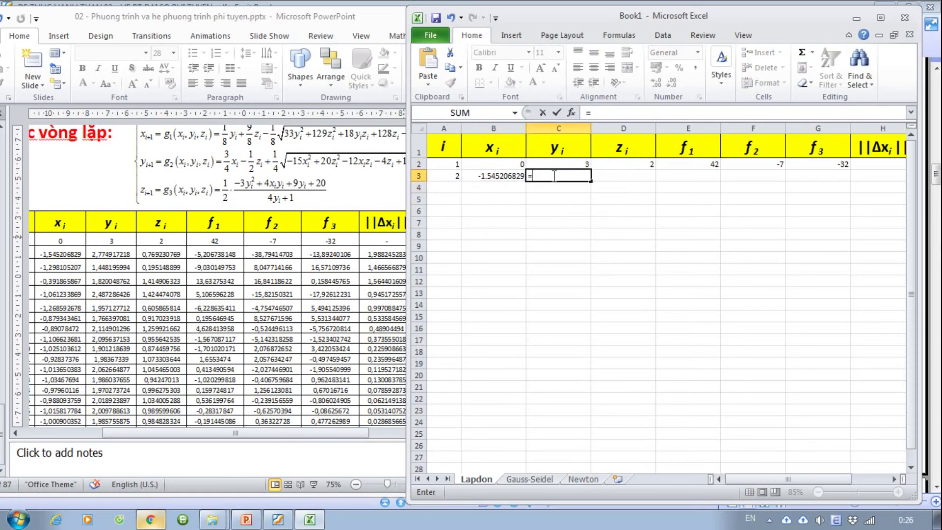
{"action": "type", "text": "ham"}
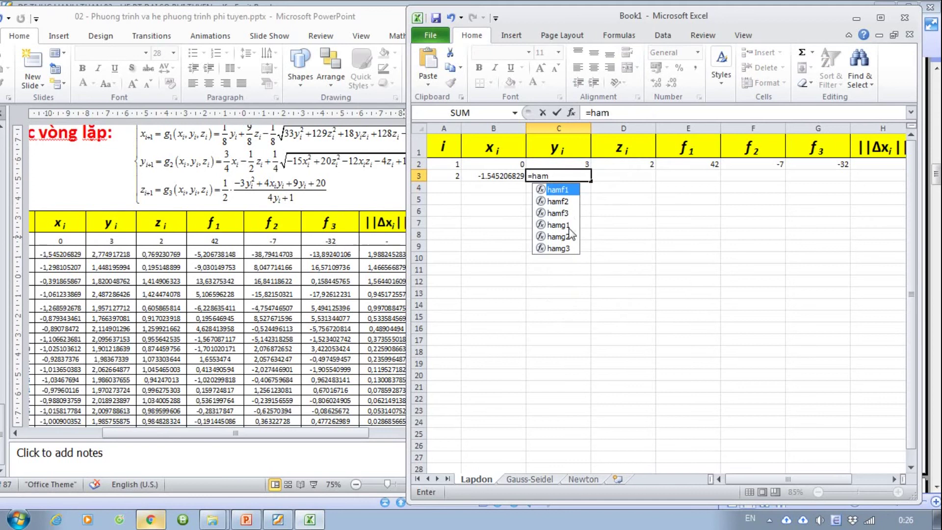
{"action": "double_click", "coordinate": [559, 237]}
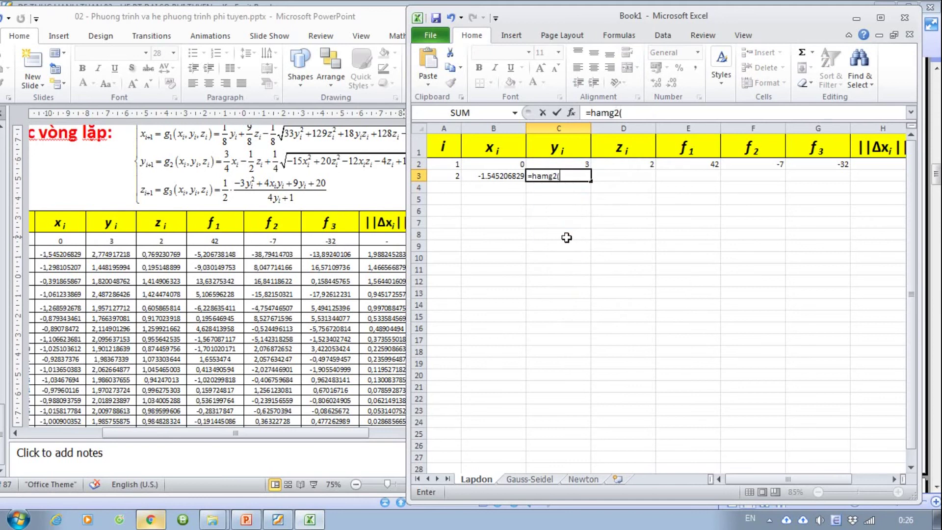
{"action": "left_click", "coordinate": [496, 165]}
{"action": "type", "text": ";"}
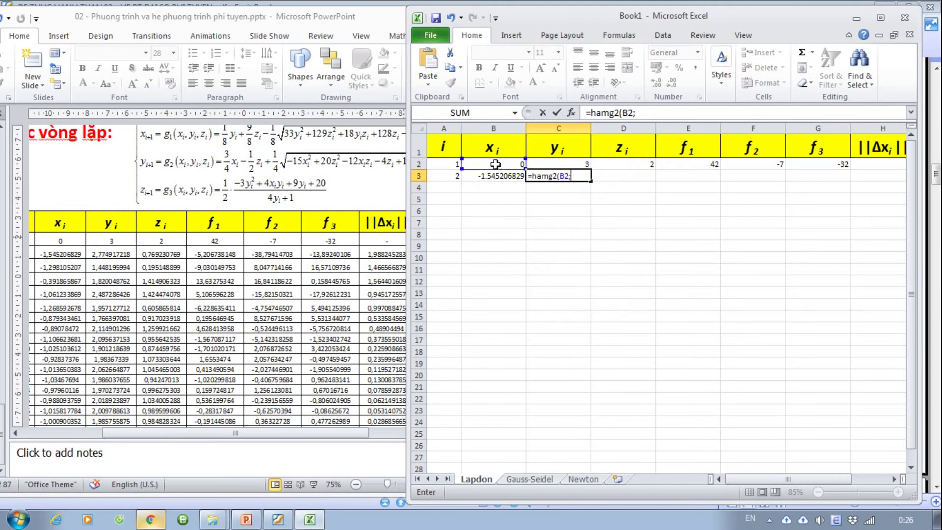
{"action": "left_click", "coordinate": [552, 159]}
{"action": "type", "text": ";"}
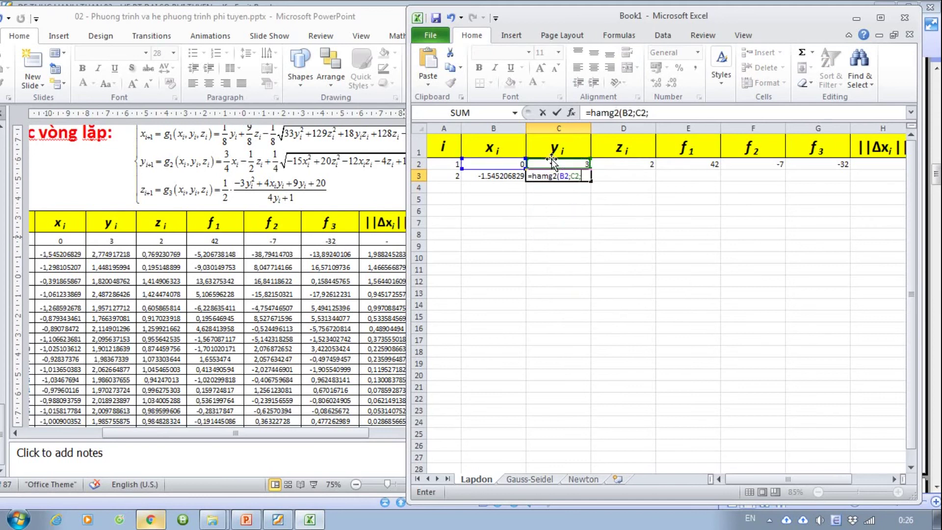
{"action": "left_click", "coordinate": [636, 164]}
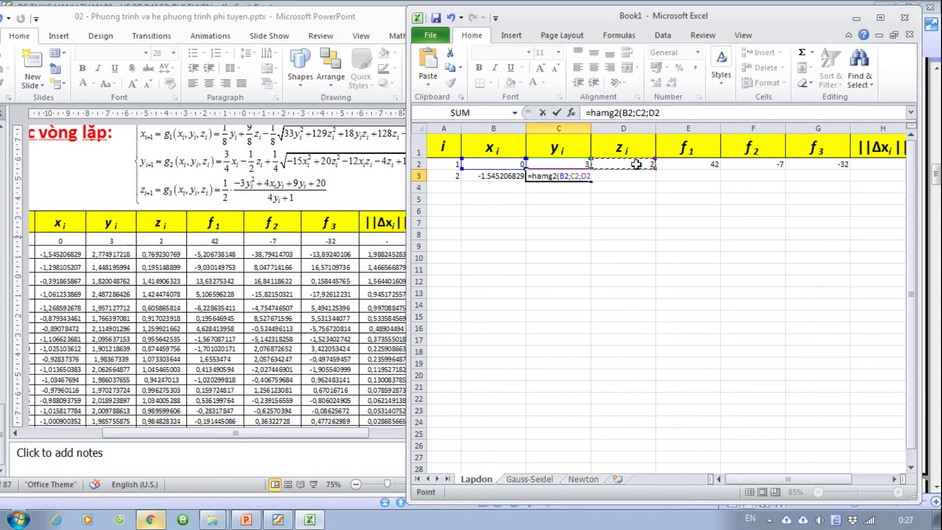
{"action": "key", "text": "Return"}
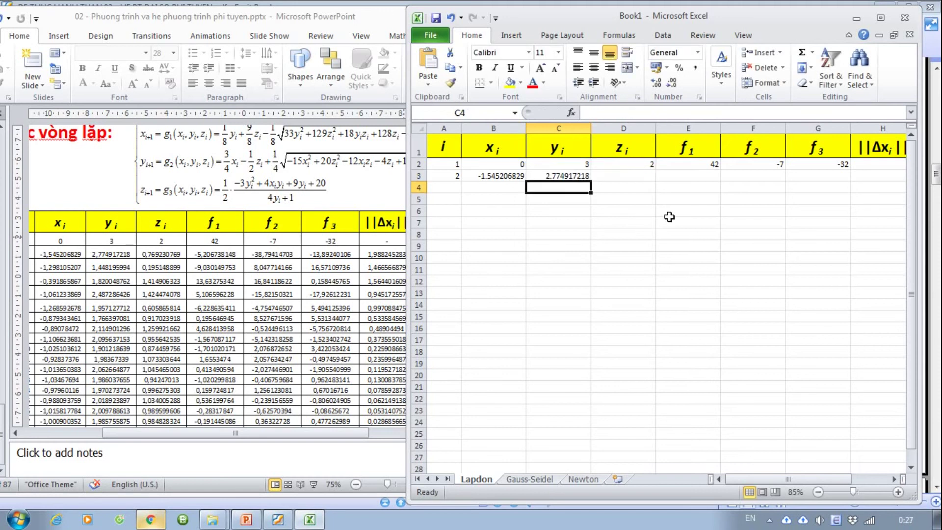
Step: Enter =hamg3(B2;C2;D2) in D3 for the new z, 0.769230769
{"action": "left_click", "coordinate": [630, 177]}
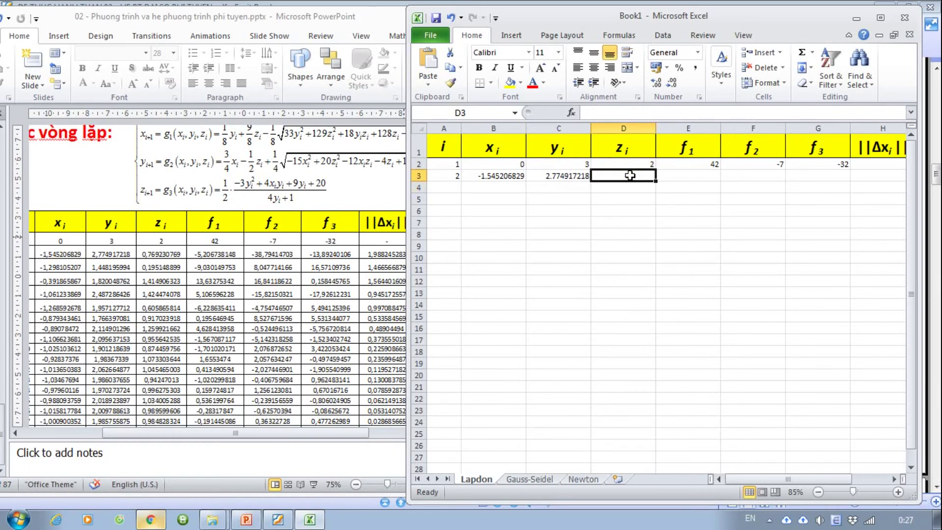
{"action": "type", "text": "=ham"}
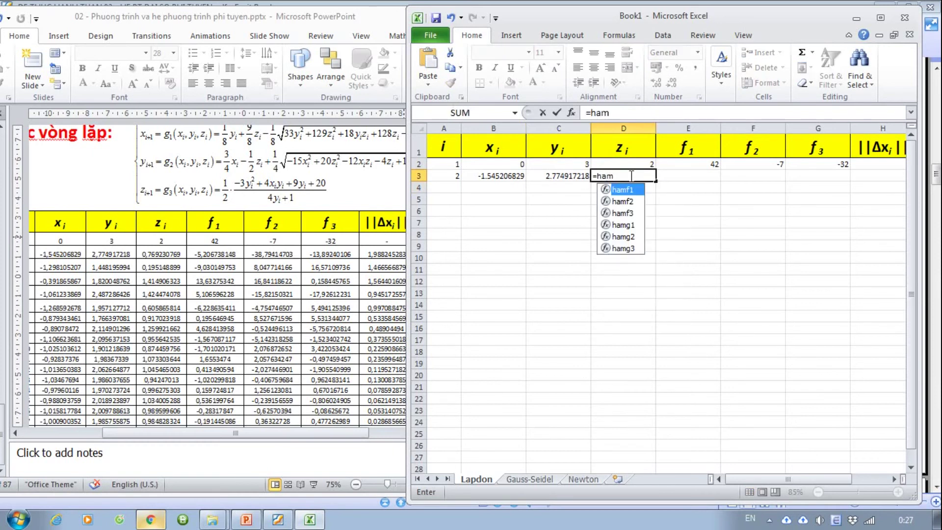
{"action": "double_click", "coordinate": [631, 248]}
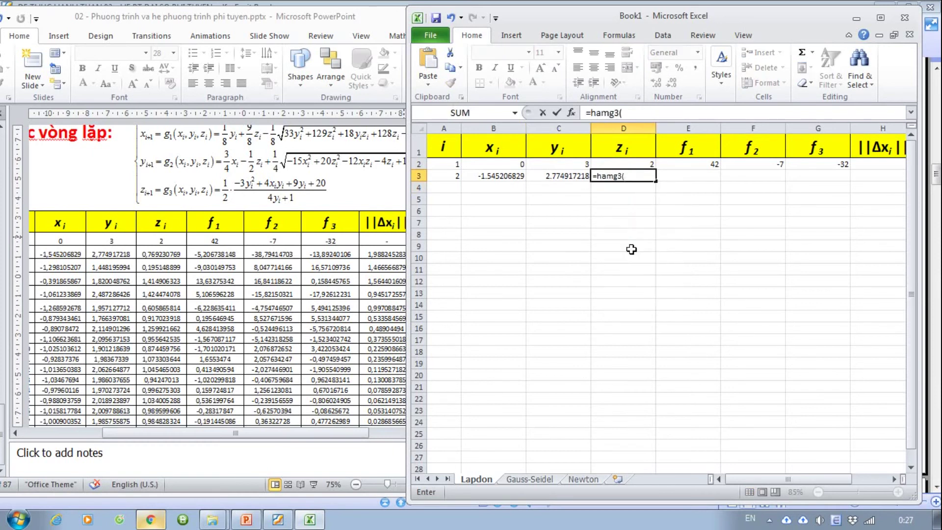
{"action": "left_click", "coordinate": [500, 163]}
{"action": "type", "text": ";"}
{"action": "left_click", "coordinate": [565, 162]}
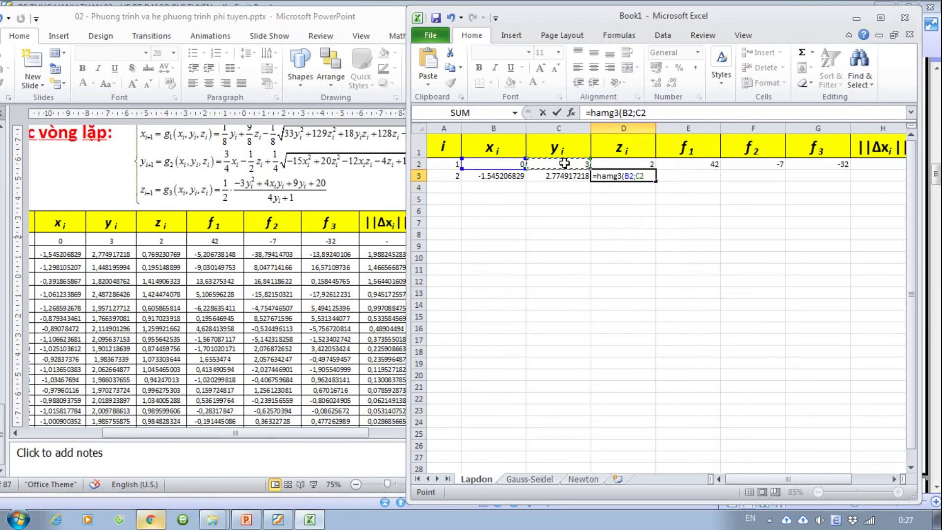
{"action": "type", "text": ";"}
{"action": "left_click", "coordinate": [621, 163]}
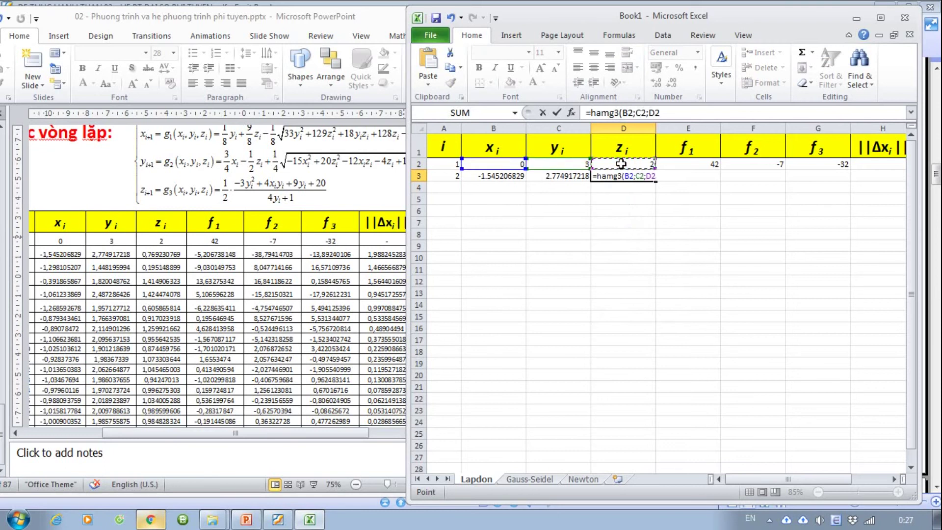
{"action": "type", "text": ")"}
{"action": "key", "text": "Return"}
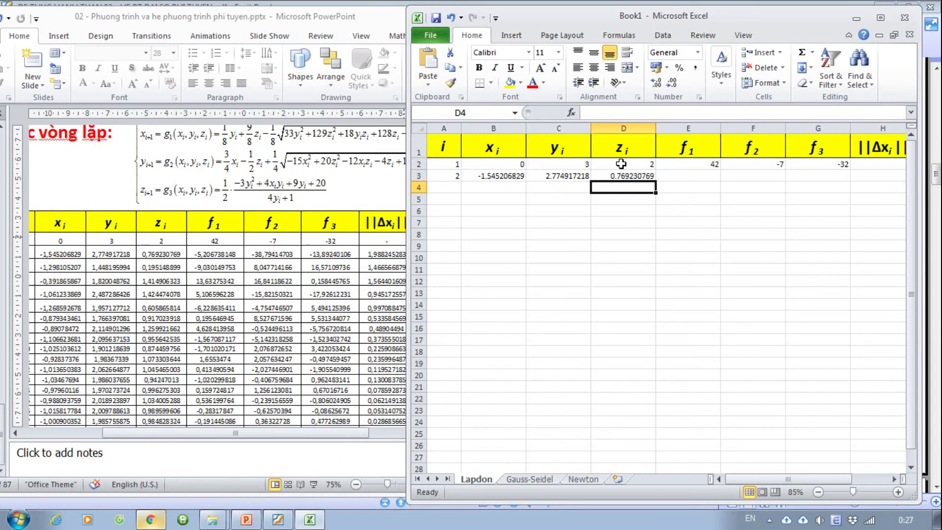
Step: Copy the f1–f3 formulas down to row 3 and start H3's SQRT with the (B3-B2)^2 term
{"action": "mouse_move", "coordinate": [696, 164]}
{"action": "left_mouse_down"}
{"action": "mouse_move", "coordinate": [850, 172]}
{"action": "mouse_move", "coordinate": [850, 184]}
{"action": "left_mouse_up"}
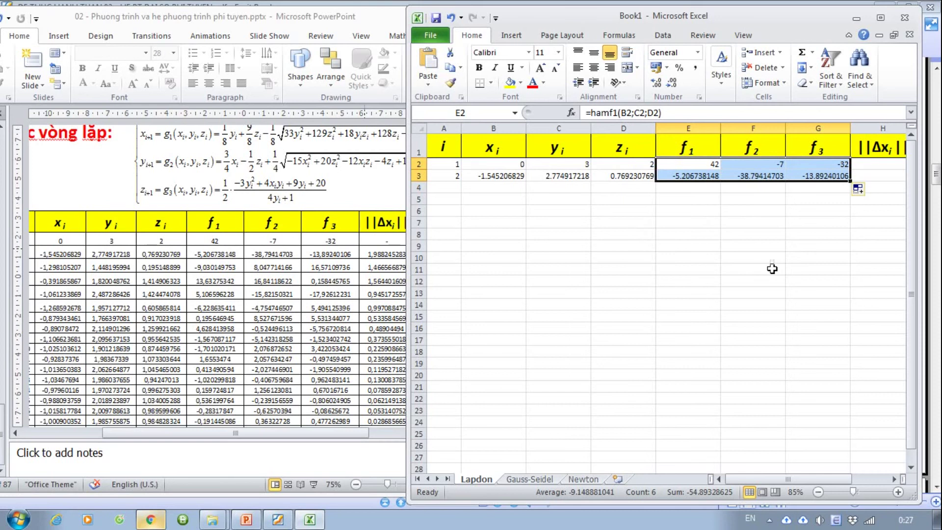
{"action": "left_click_drag", "start_coordinate": [735, 479], "coordinate": [766, 478]}
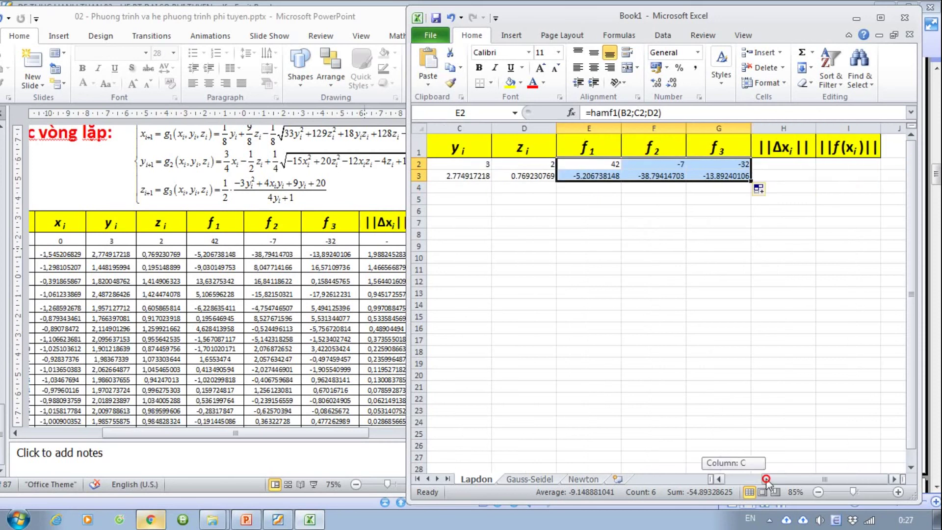
{"action": "left_click", "coordinate": [785, 176]}
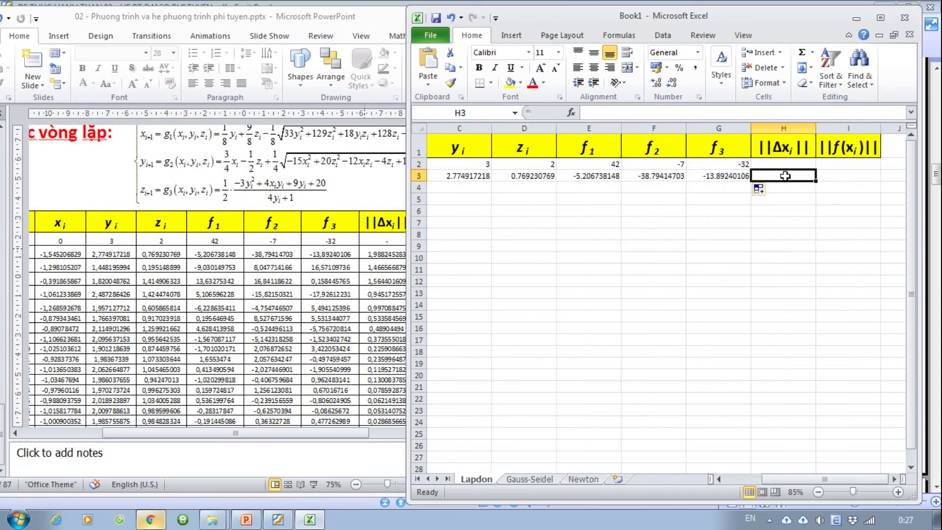
{"action": "type", "text": "="}
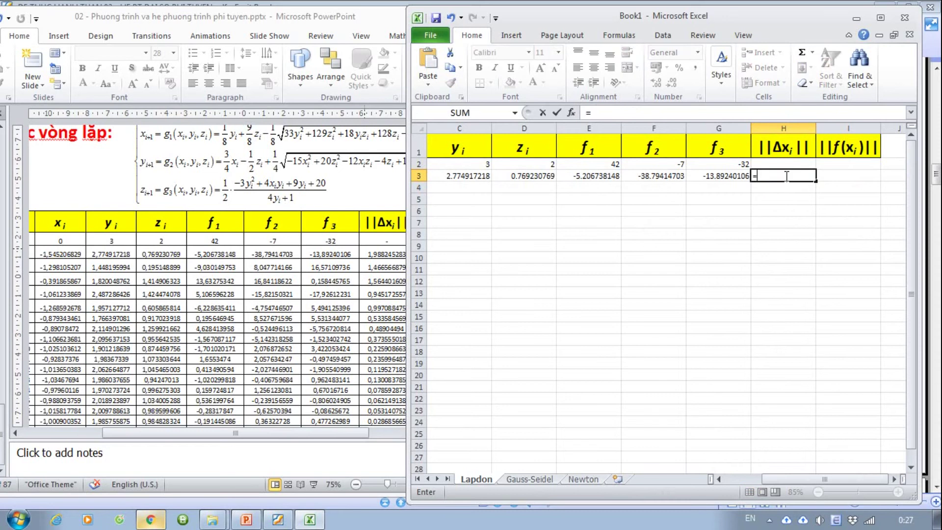
{"action": "type", "text": "SQRT"}
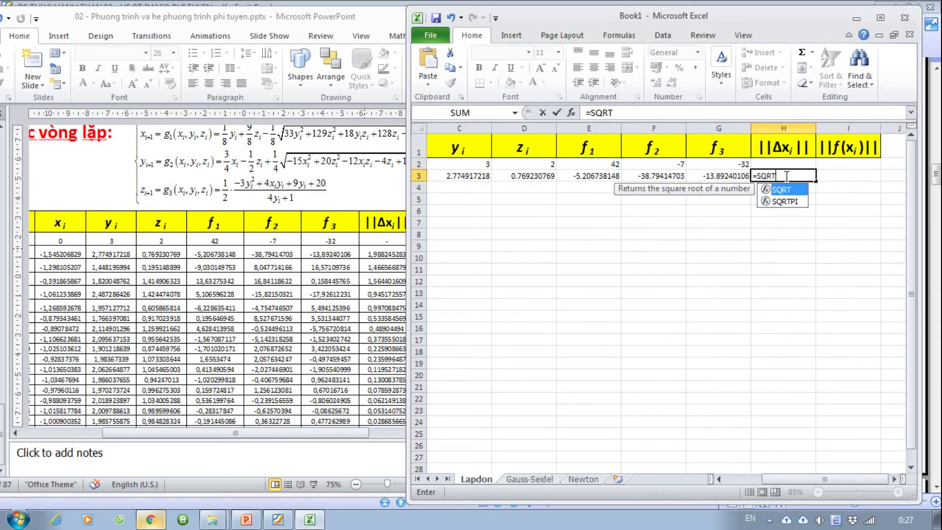
{"action": "type", "text": "("}
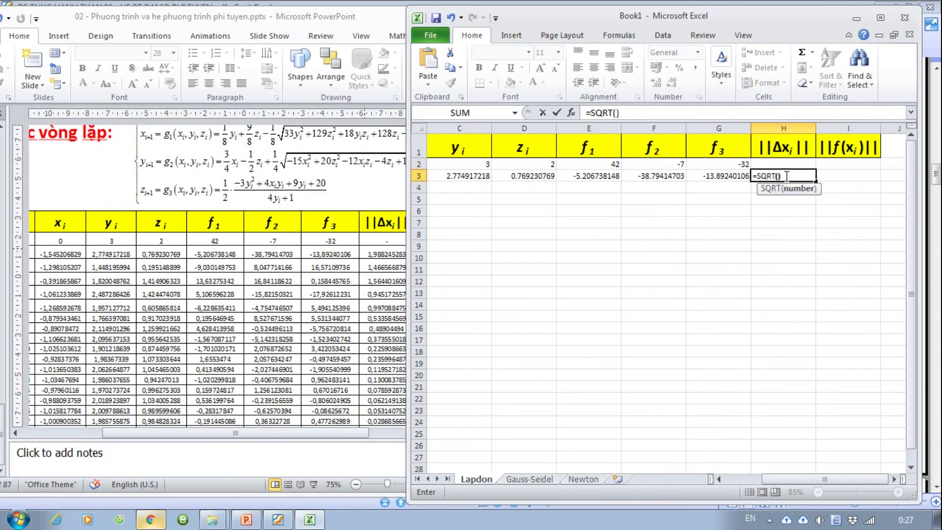
{"action": "left_click", "coordinate": [780, 175]}
{"action": "type", "text": "()^"}
{"action": "type", "text": "2"}
{"action": "left_click_drag", "start_coordinate": [767, 481], "coordinate": [719, 482]}
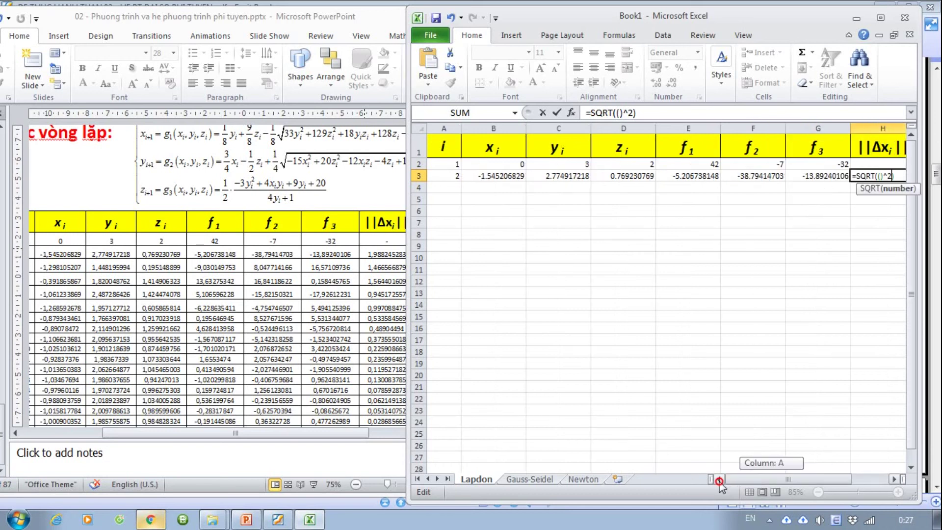
{"action": "left_click", "coordinate": [520, 177]}
{"action": "type", "text": "-"}
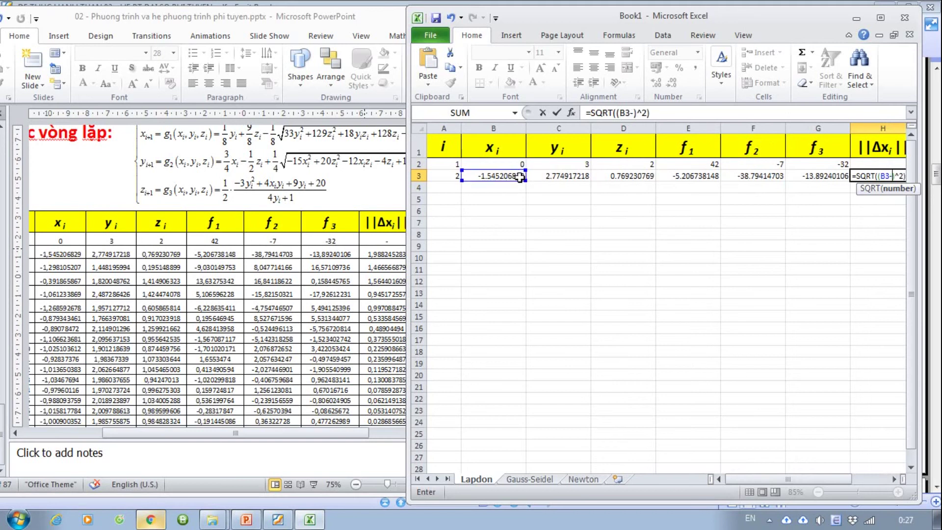
{"action": "left_click", "coordinate": [509, 165]}
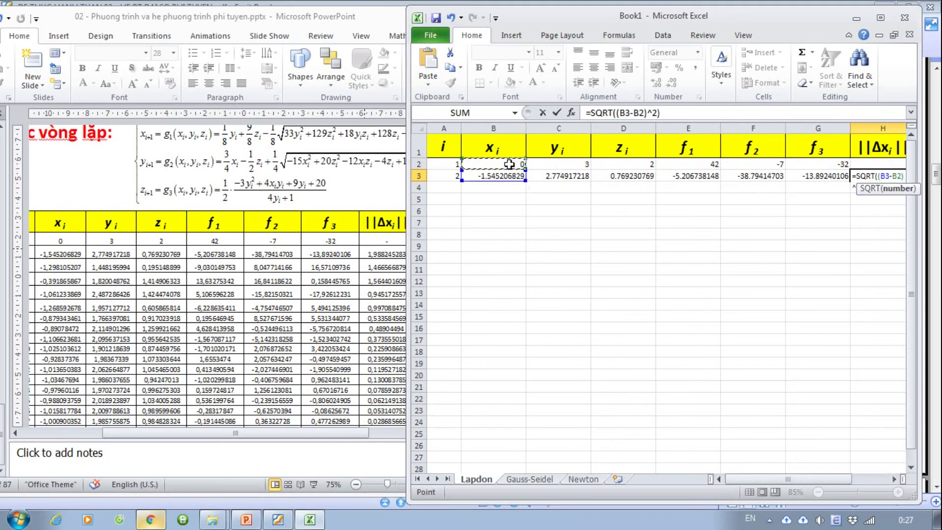
Step: Add the (C3-C2)^2 and (D3-D2)^2 terms to H3, giving ||Δx|| = 1.988245283
{"action": "left_click_drag", "start_coordinate": [755, 478], "coordinate": [773, 479]}
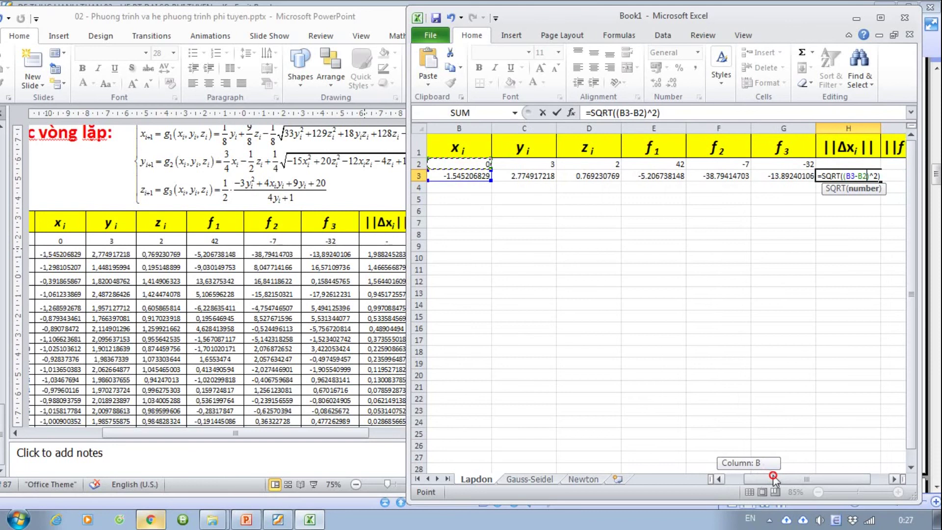
{"action": "left_click", "coordinate": [900, 180]}
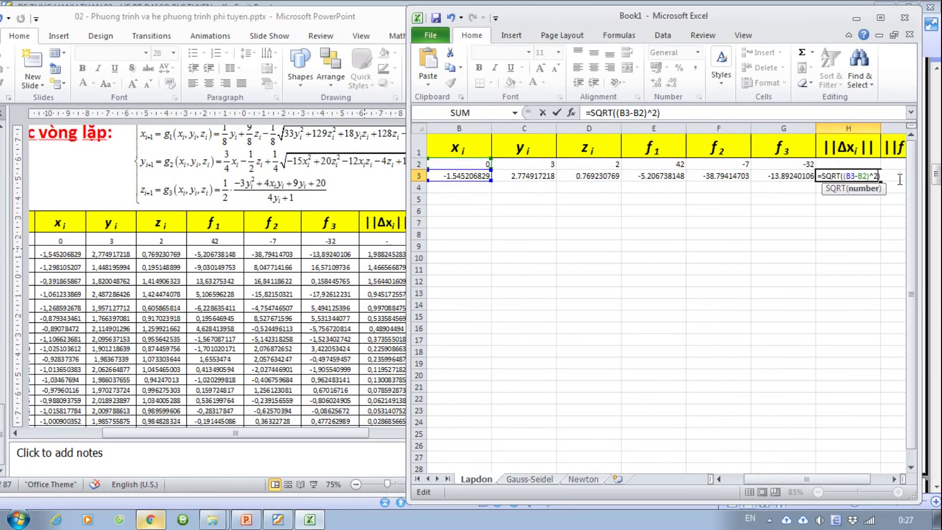
{"action": "type", "text": "("}
{"action": "type", "text": ")^2 "}
{"action": "type", "text": "+()"}
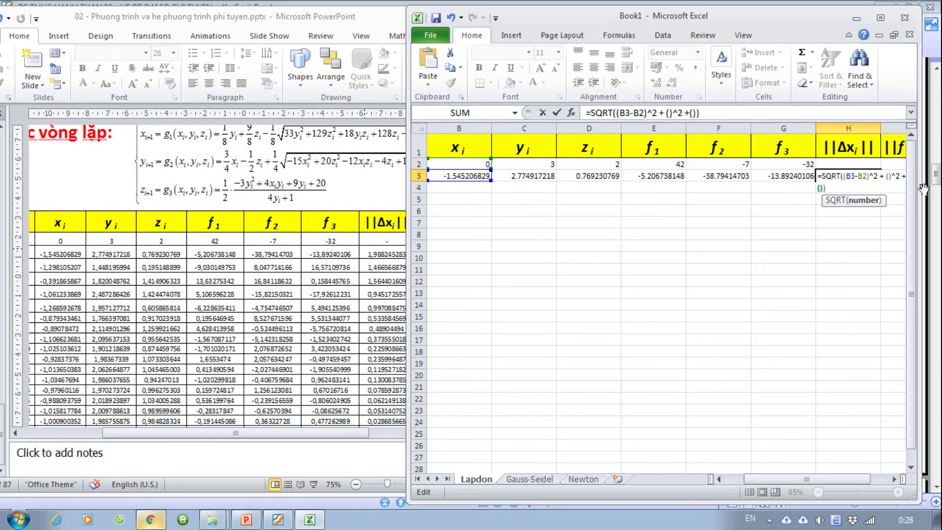
{"action": "type", "text": "^2"}
{"action": "left_click", "coordinate": [889, 176]}
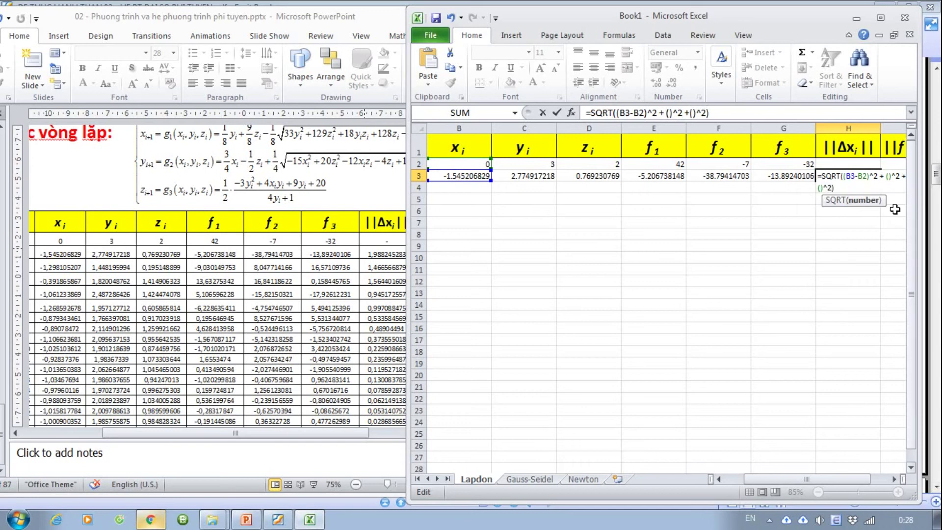
{"action": "left_click", "coordinate": [519, 178]}
{"action": "type", "text": "-"}
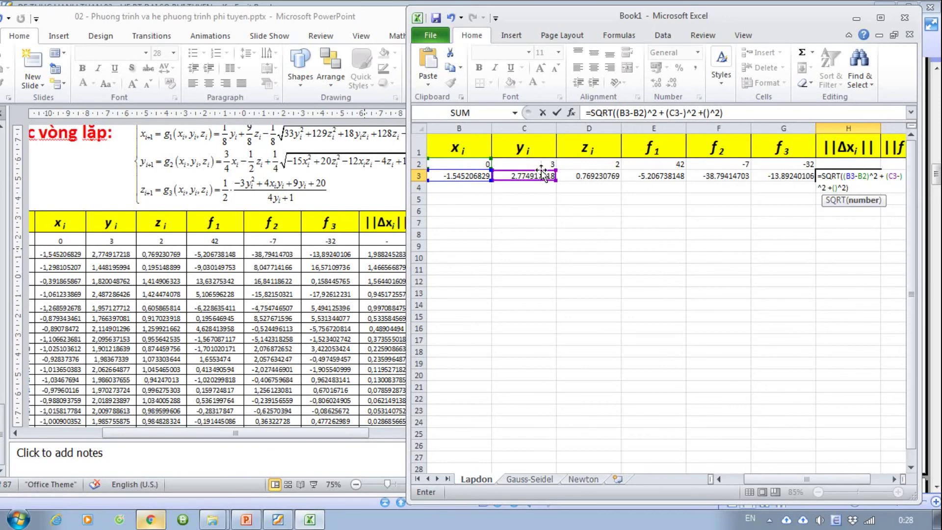
{"action": "left_click", "coordinate": [538, 165]}
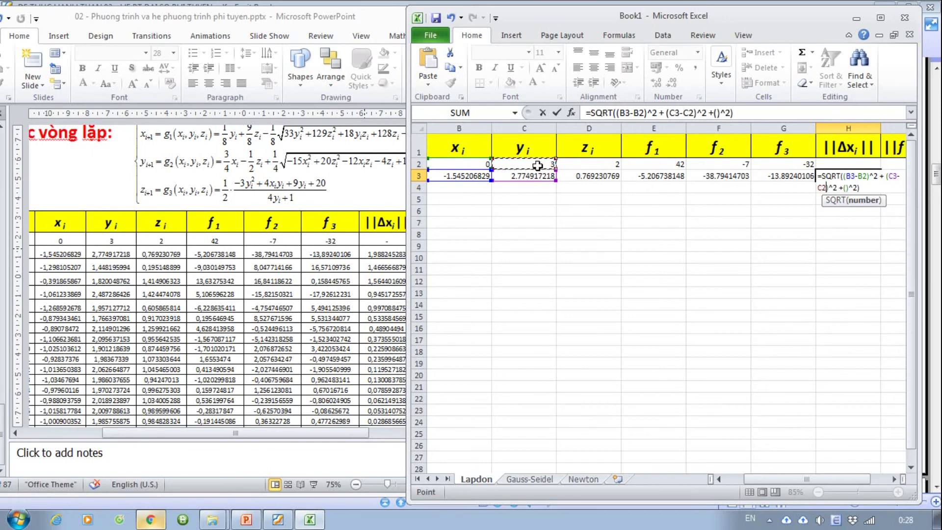
{"action": "left_click", "coordinate": [846, 187]}
{"action": "left_click", "coordinate": [607, 178]}
{"action": "type", "text": "-"}
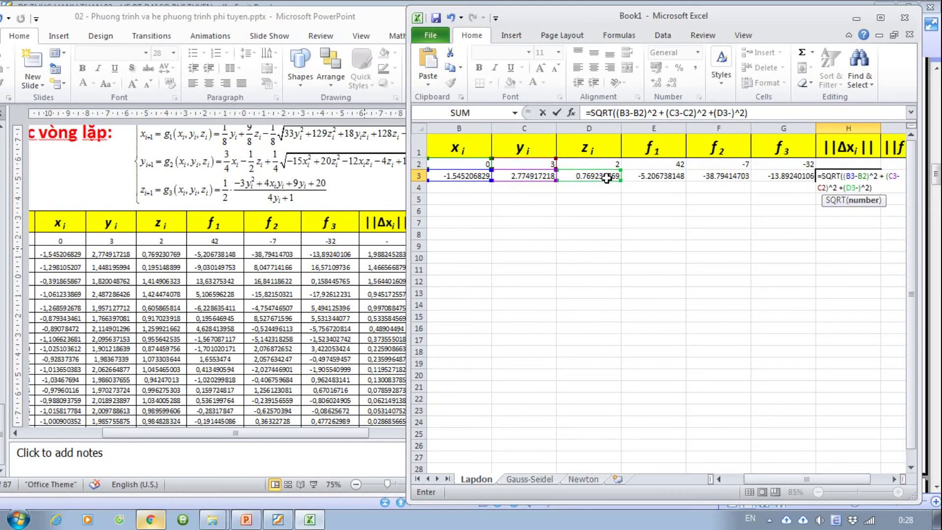
{"action": "left_click", "coordinate": [606, 163]}
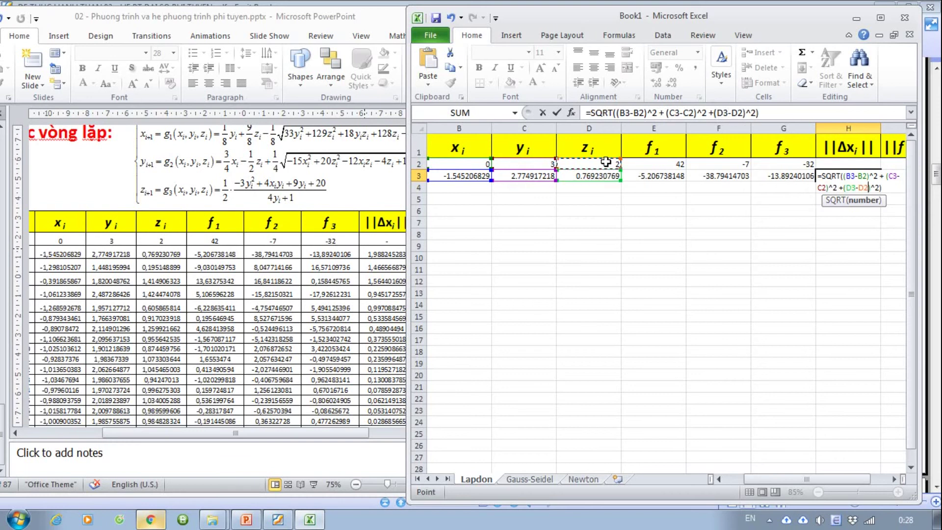
{"action": "key", "text": "Return"}
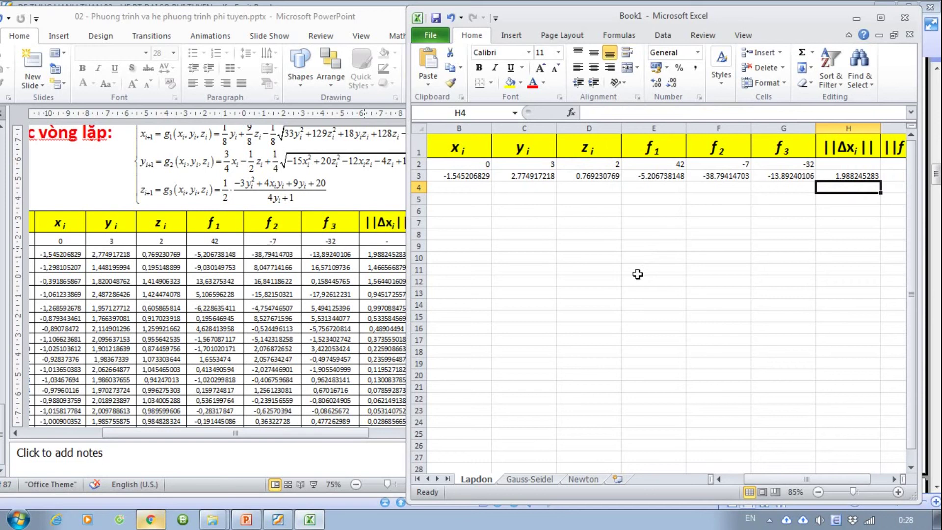
Step: Check the slide's table, dismiss the Save dialog without saving, and select I3
{"action": "left_click", "coordinate": [356, 329]}
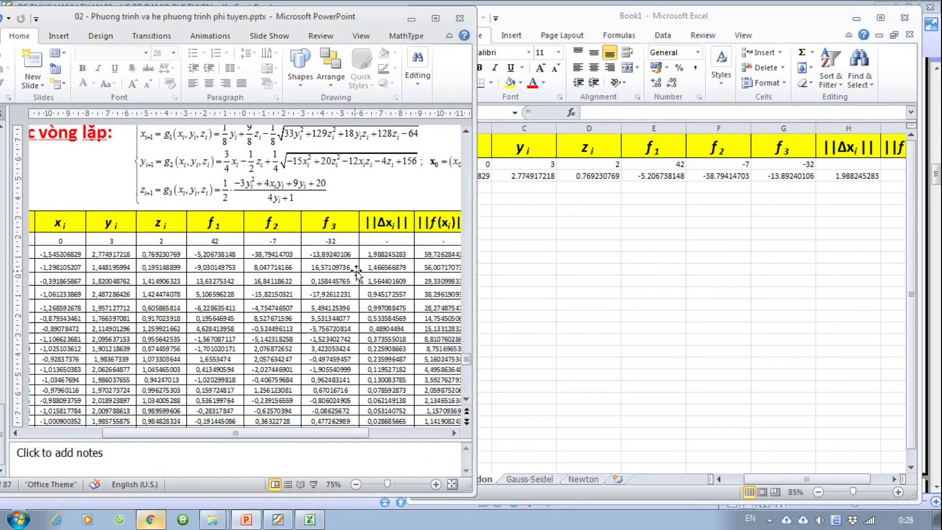
{"action": "left_click", "coordinate": [826, 478]}
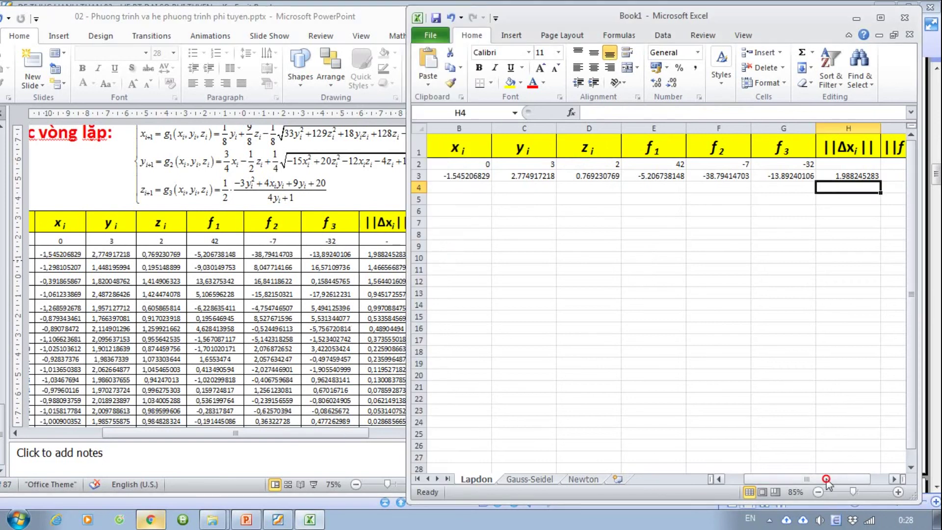
{"action": "left_click_drag", "start_coordinate": [828, 477], "coordinate": [845, 479]}
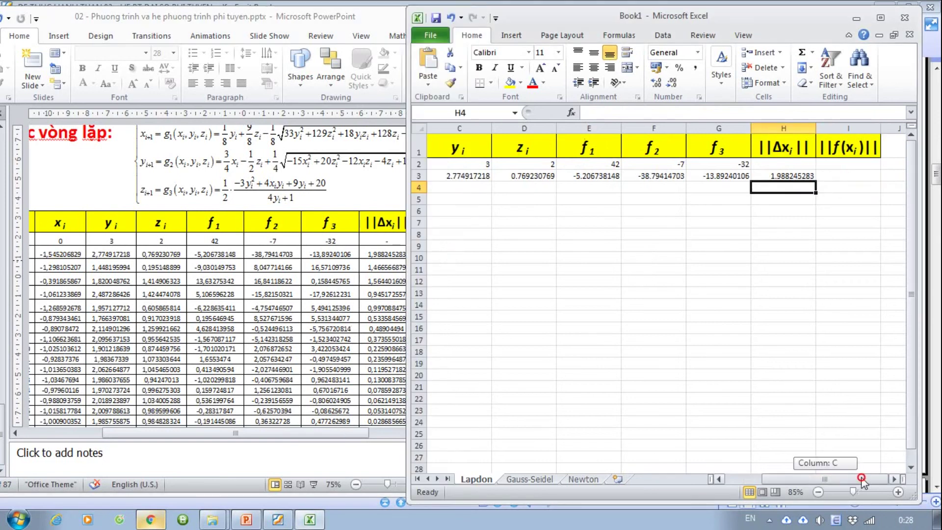
{"action": "left_click", "coordinate": [851, 179]}
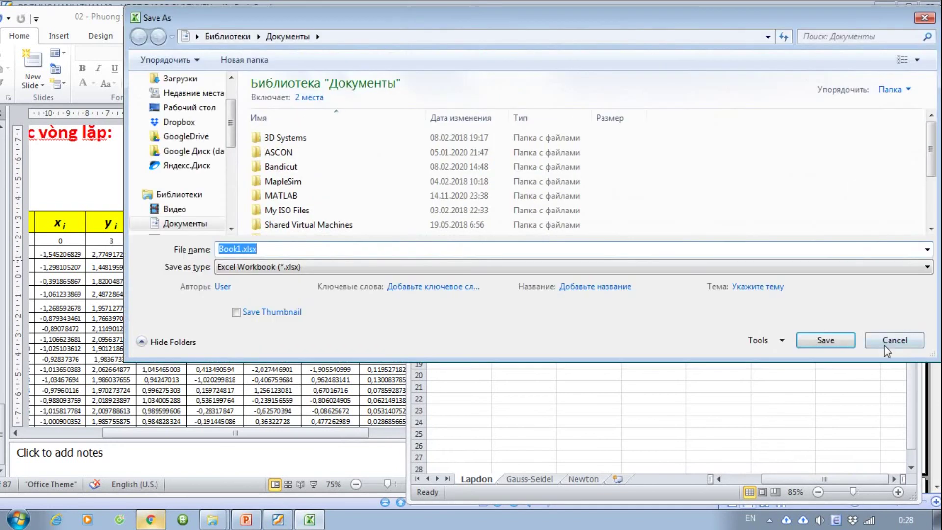
{"action": "left_click", "coordinate": [885, 346]}
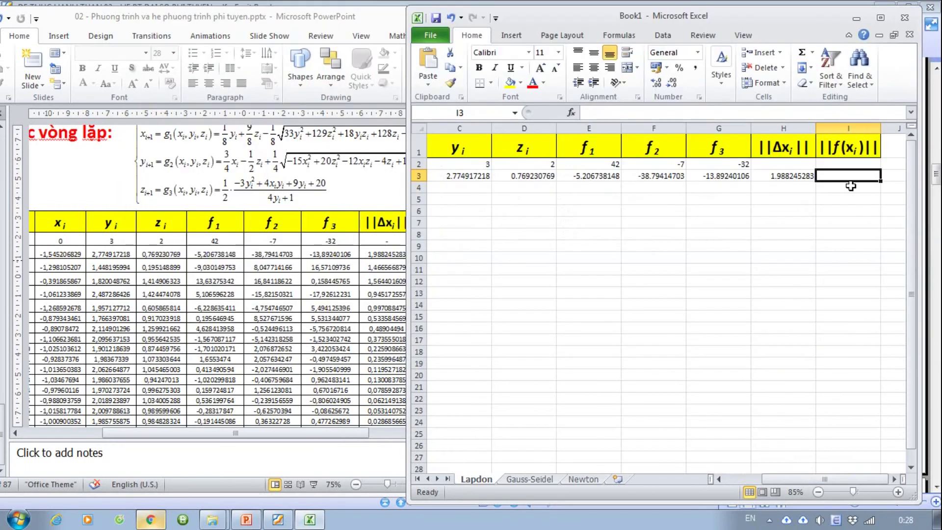
{"action": "key", "text": "ctrl+s"}
{"action": "left_click", "coordinate": [887, 345]}
Step: Start I3's ||f(x)|| SQRT formula with the (E3-E2)^2 term
{"action": "type", "text": "=SQRT"}
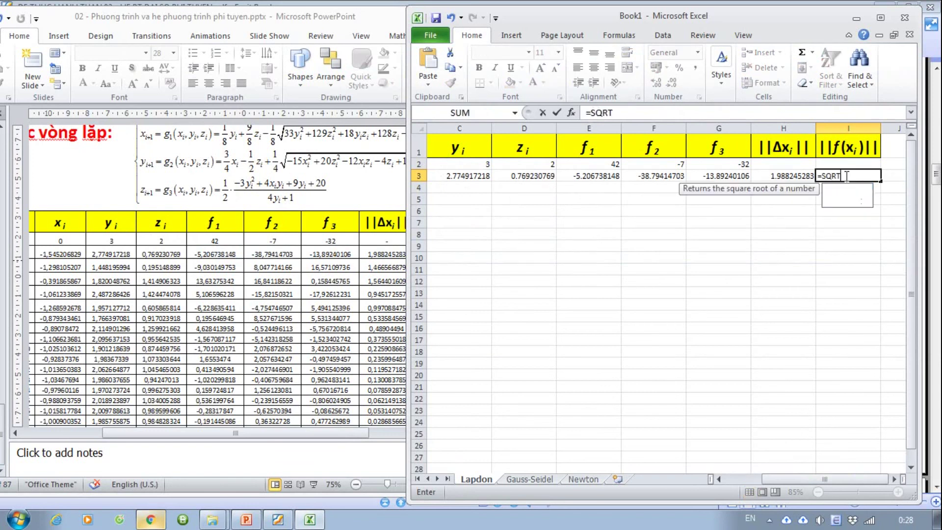
{"action": "type", "text": "()"}
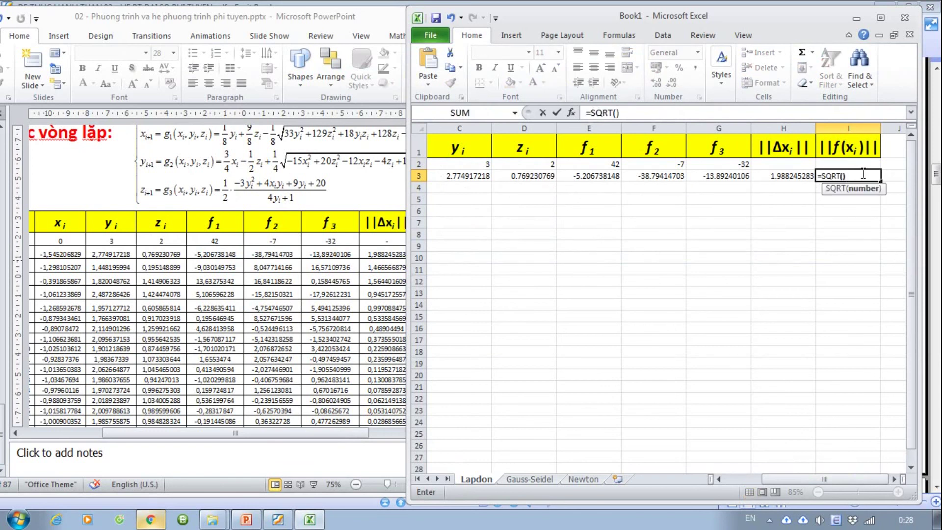
{"action": "left_click", "coordinate": [844, 175]}
{"action": "type", "text": ")^2"}
{"action": "type", "text": "2 + ()^2)"}
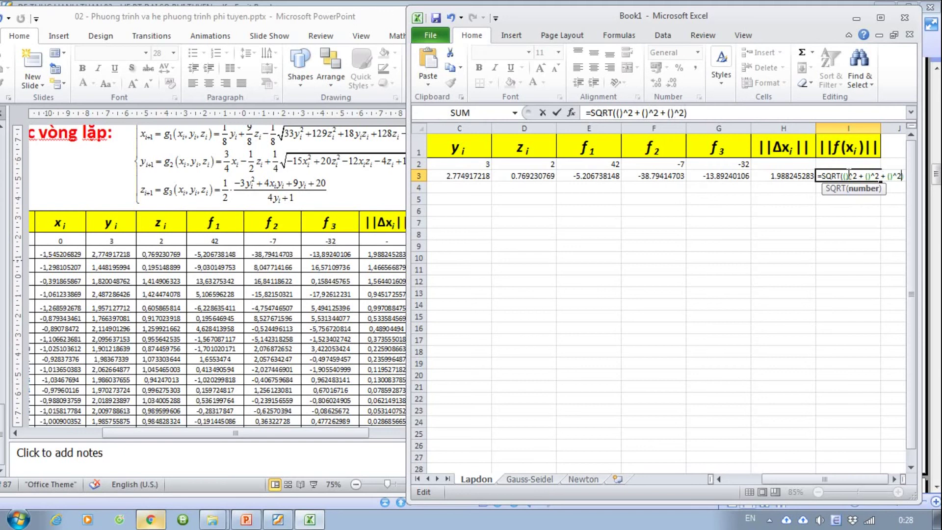
{"action": "left_click", "coordinate": [596, 177]}
{"action": "type", "text": "-"}
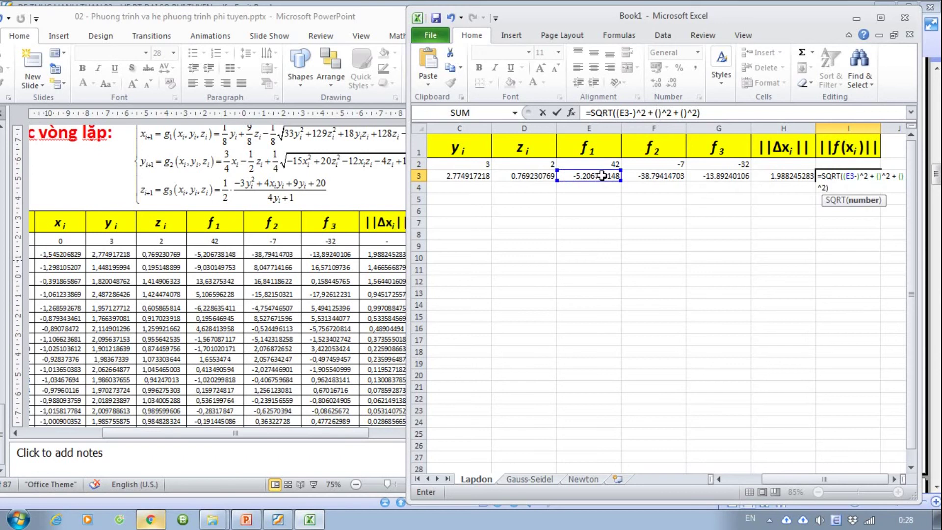
{"action": "left_click", "coordinate": [580, 164]}
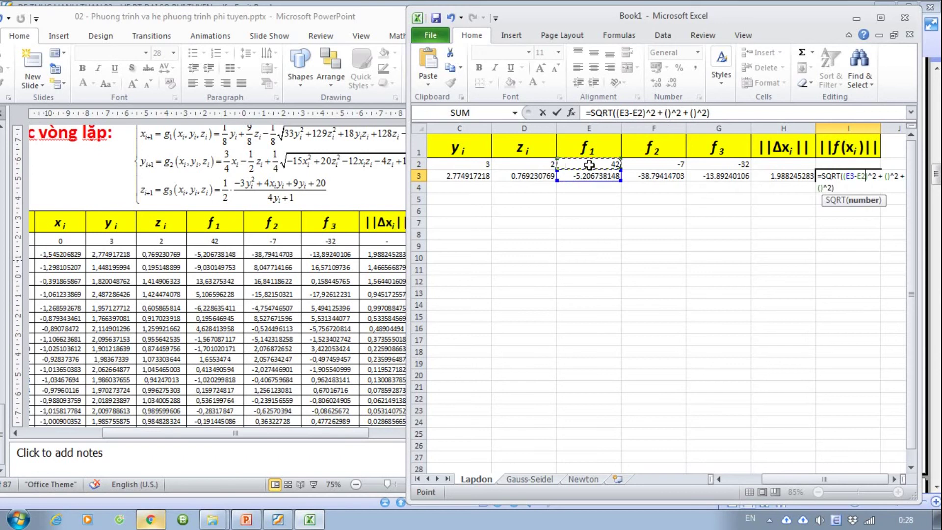
Step: Add the (F3-F2)^2 and (G3-G2)^2 terms to I3, giving 59.72628443
{"action": "left_click", "coordinate": [889, 176]}
{"action": "left_click", "coordinate": [671, 175]}
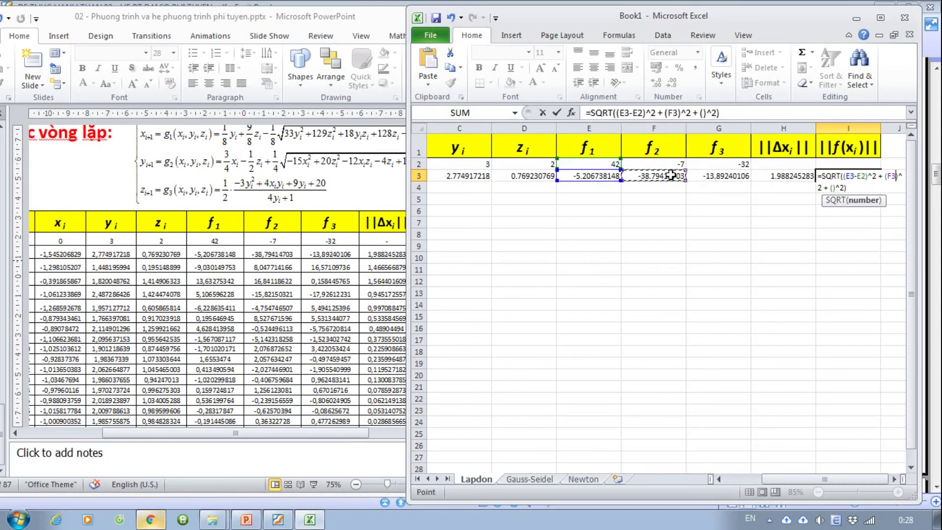
{"action": "type", "text": "-"}
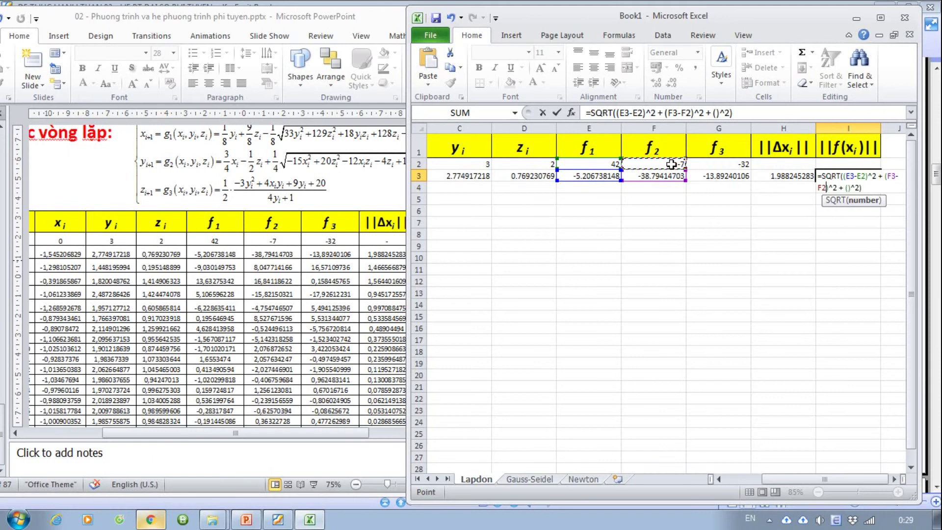
{"action": "left_click", "coordinate": [670, 167]}
{"action": "left_click", "coordinate": [848, 188]}
{"action": "left_click", "coordinate": [707, 175]}
{"action": "type", "text": "-"}
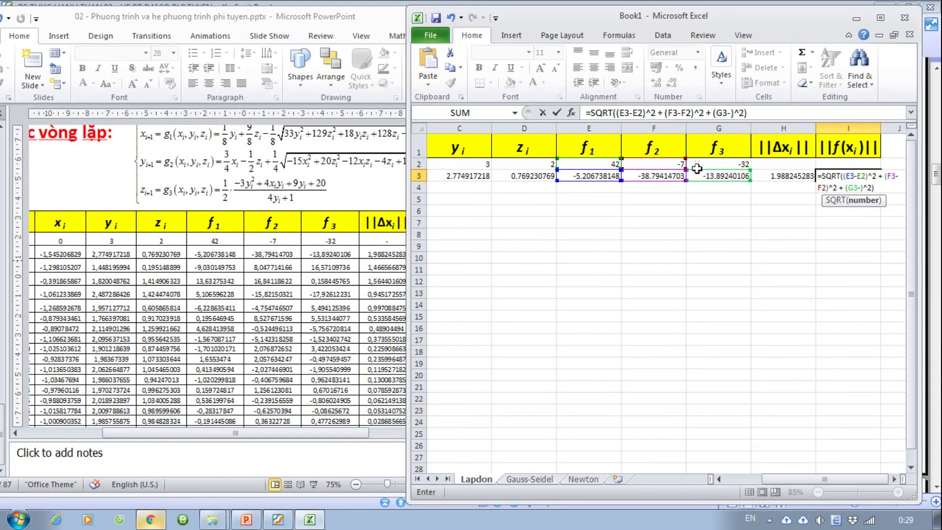
{"action": "left_click", "coordinate": [709, 164]}
{"action": "key", "text": "Return"}
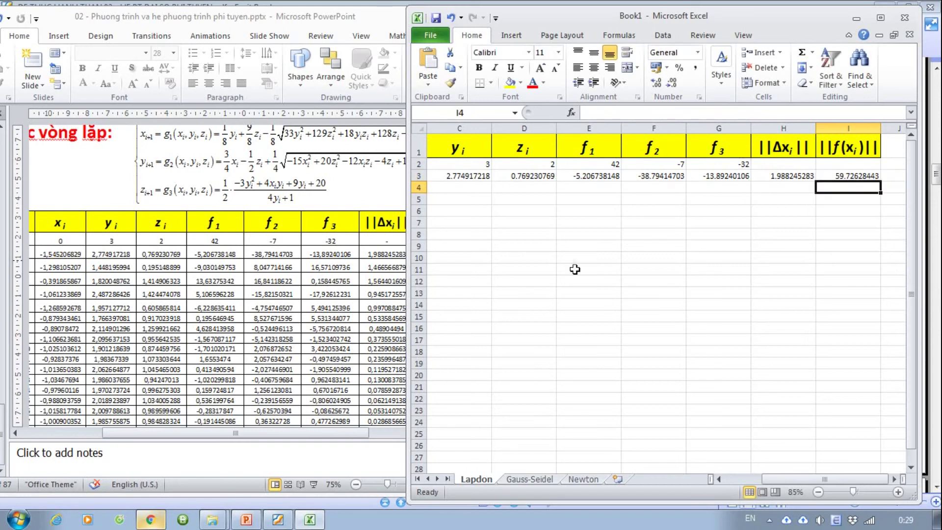
Step: Maximize the workbook and compare its row 3 values with the slide's iteration table
{"action": "left_click", "coordinate": [387, 260]}
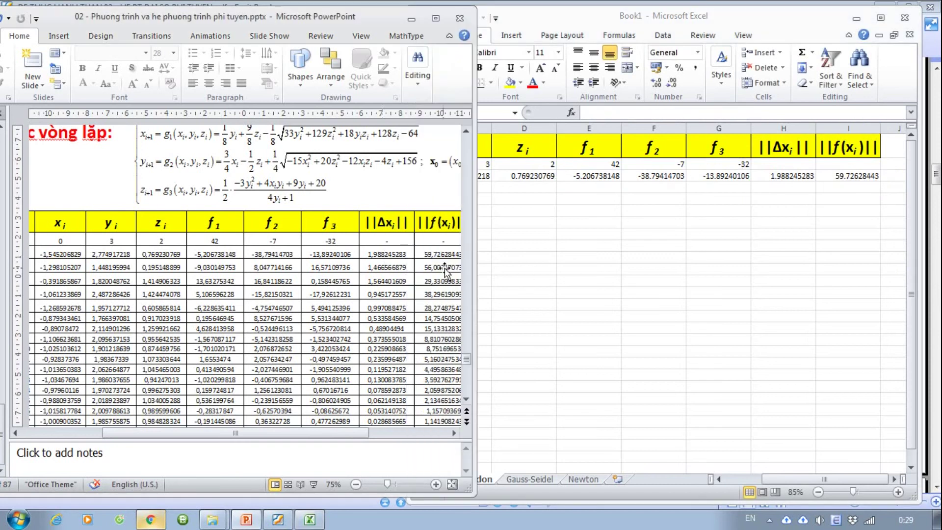
{"action": "left_click", "coordinate": [652, 232]}
{"action": "left_click", "coordinate": [881, 19]}
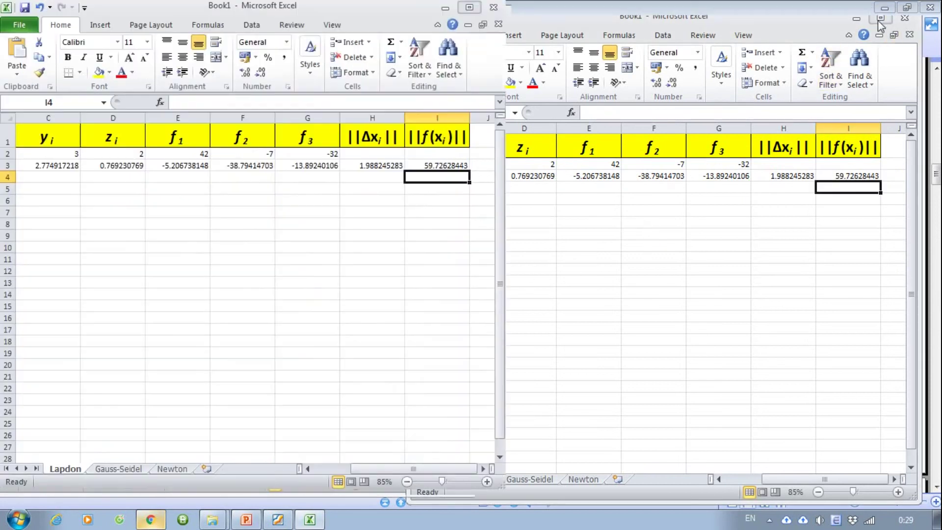
{"action": "left_click_drag", "start_coordinate": [675, 490], "coordinate": [583, 492]}
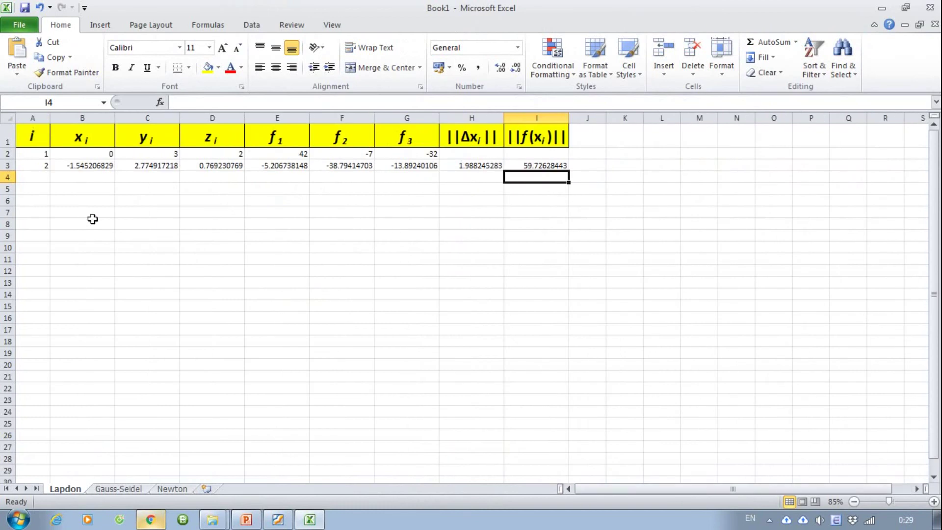
{"action": "left_click_drag", "start_coordinate": [87, 167], "coordinate": [553, 178]}
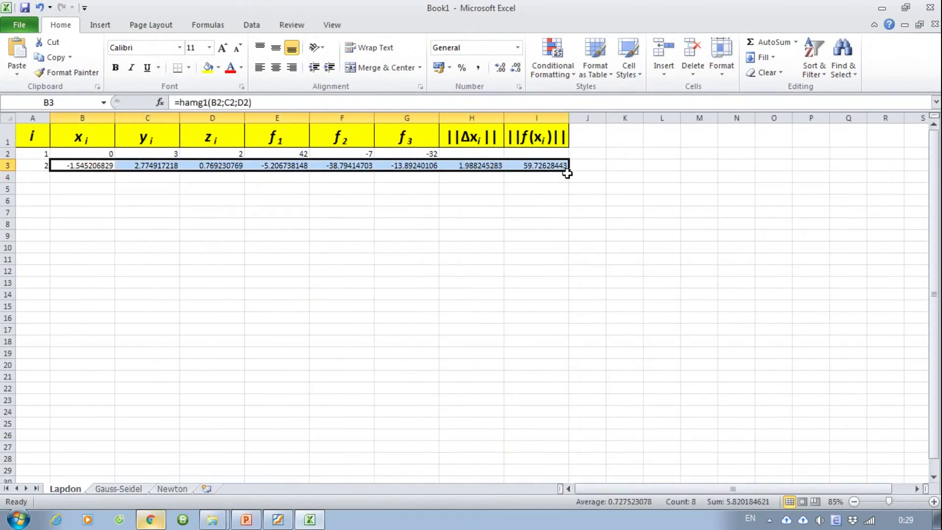
{"action": "left_click", "coordinate": [246, 519]}
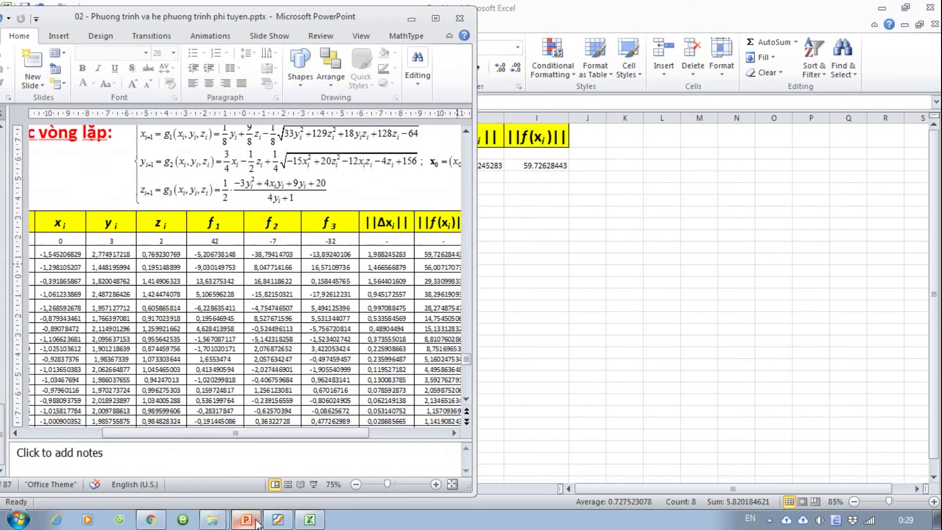
{"action": "left_click", "coordinate": [294, 321]}
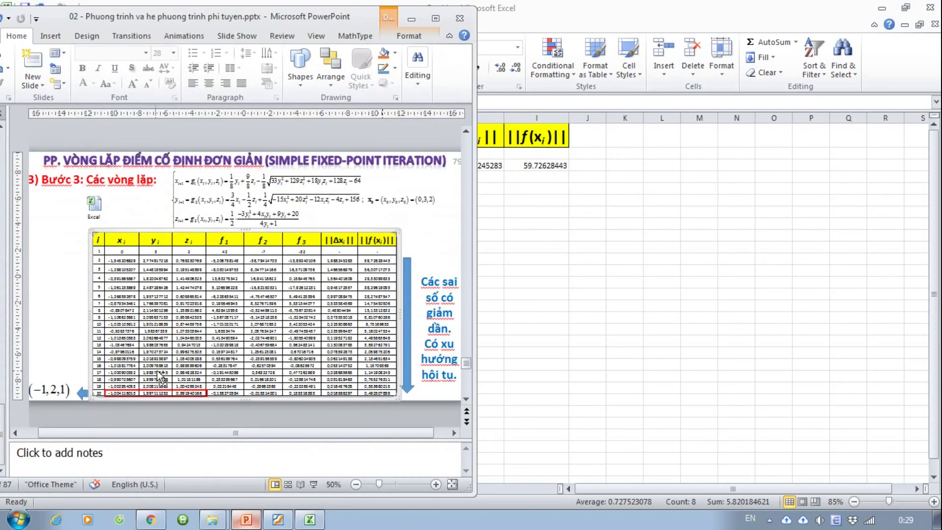
{"action": "scroll", "coordinate": [141, 373], "scroll_direction": "down", "scroll_amount": 2}
{"action": "left_click_drag", "start_coordinate": [125, 434], "coordinate": [50, 434]}
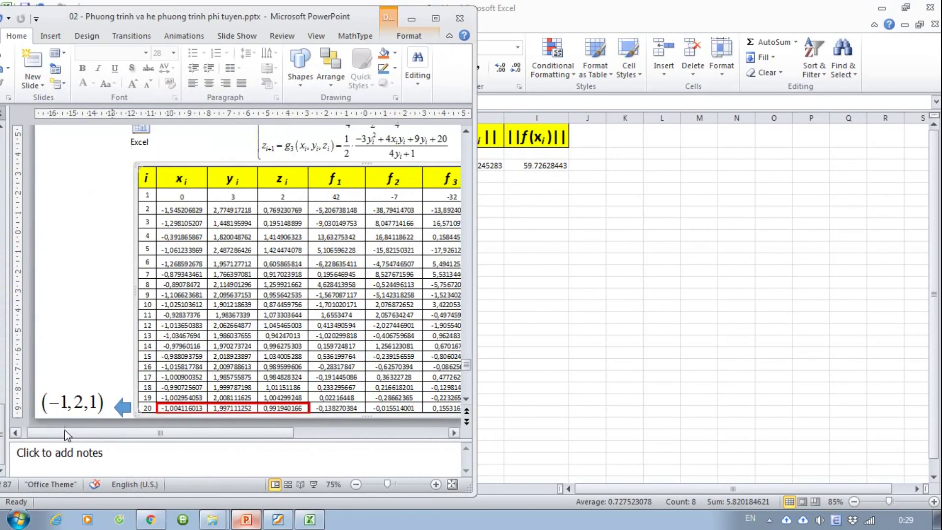
Step: Extend iterations to 20 in A2:A21, copy B3:I3 formulas down to row 21, and shrink the window
{"action": "left_click", "coordinate": [310, 520]}
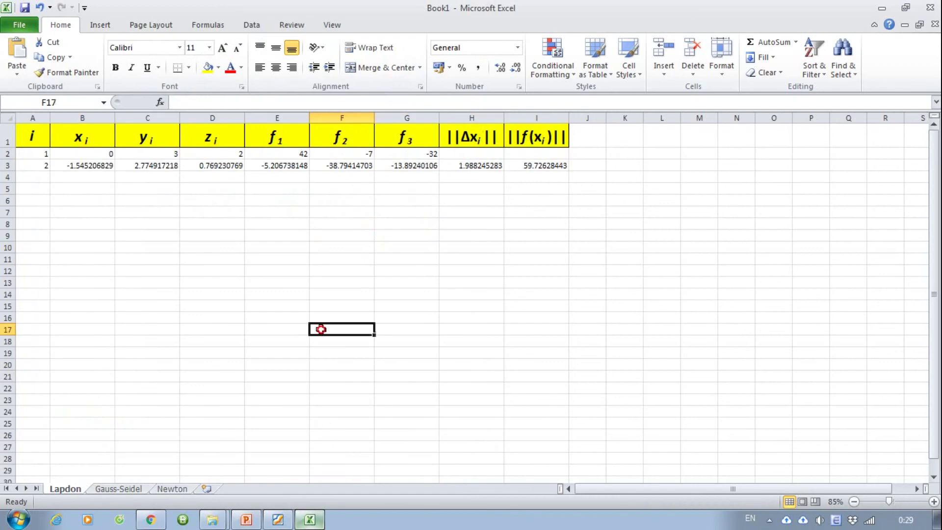
{"action": "mouse_move", "coordinate": [43, 157]}
{"action": "left_mouse_down"}
{"action": "mouse_move", "coordinate": [53, 174]}
{"action": "mouse_move", "coordinate": [27, 389]}
{"action": "mouse_move", "coordinate": [29, 381]}
{"action": "left_mouse_up"}
{"action": "left_click", "coordinate": [208, 350]}
{"action": "mouse_move", "coordinate": [100, 166]}
{"action": "left_mouse_down"}
{"action": "mouse_move", "coordinate": [556, 173]}
{"action": "mouse_move", "coordinate": [552, 381]}
{"action": "left_mouse_up"}
{"action": "left_click", "coordinate": [684, 319]}
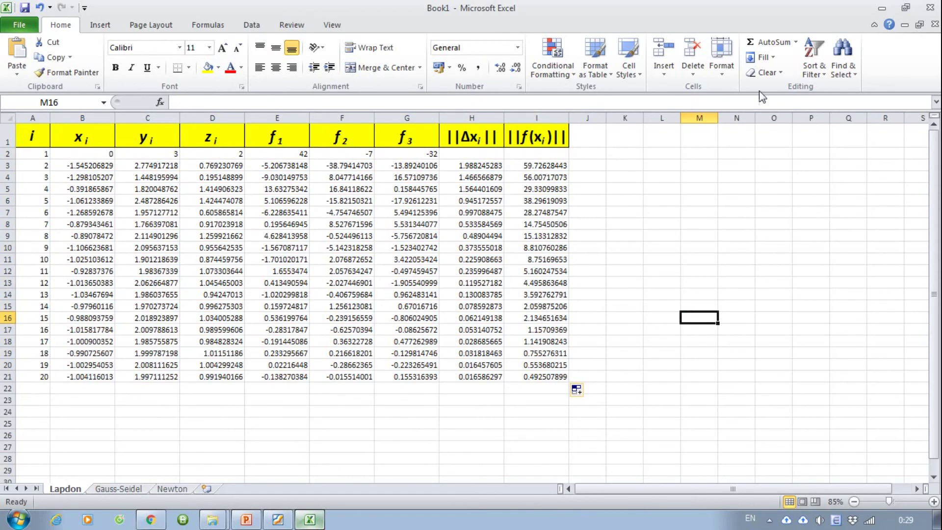
{"action": "left_click", "coordinate": [906, 8]}
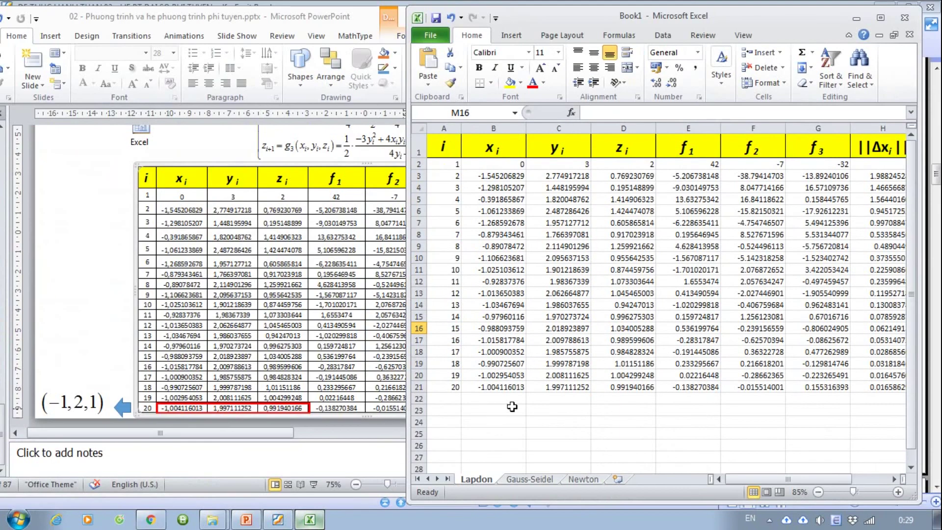
{"action": "left_click", "coordinate": [237, 381]}
{"action": "left_click_drag", "start_coordinate": [268, 433], "coordinate": [422, 433]}
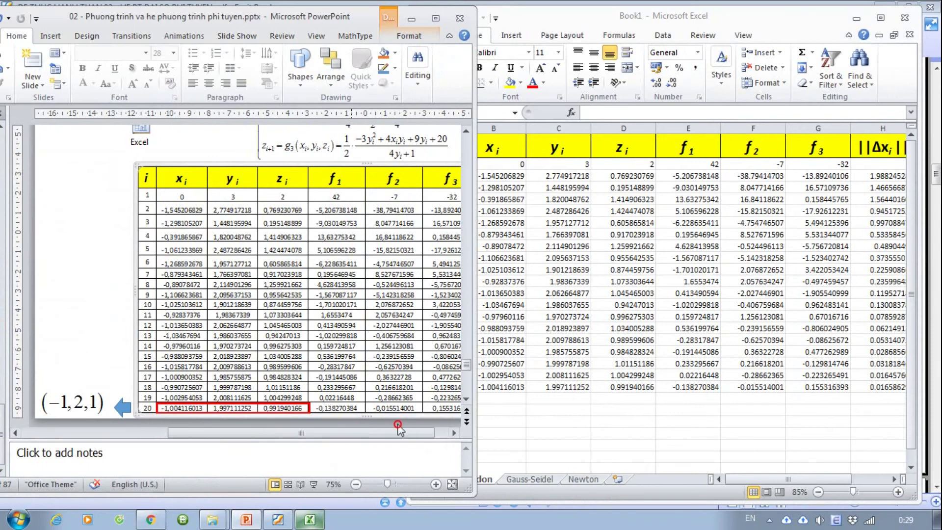
{"action": "left_click", "coordinate": [498, 417]}
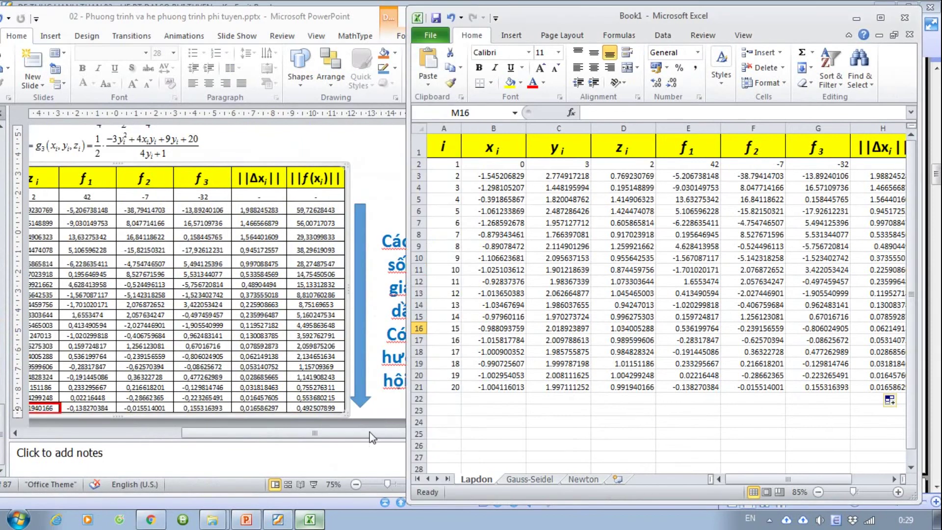
{"action": "left_click", "coordinate": [337, 414]}
{"action": "scroll", "coordinate": [337, 414], "scroll_direction": "up", "scroll_amount": 5, "text": "ctrl"}
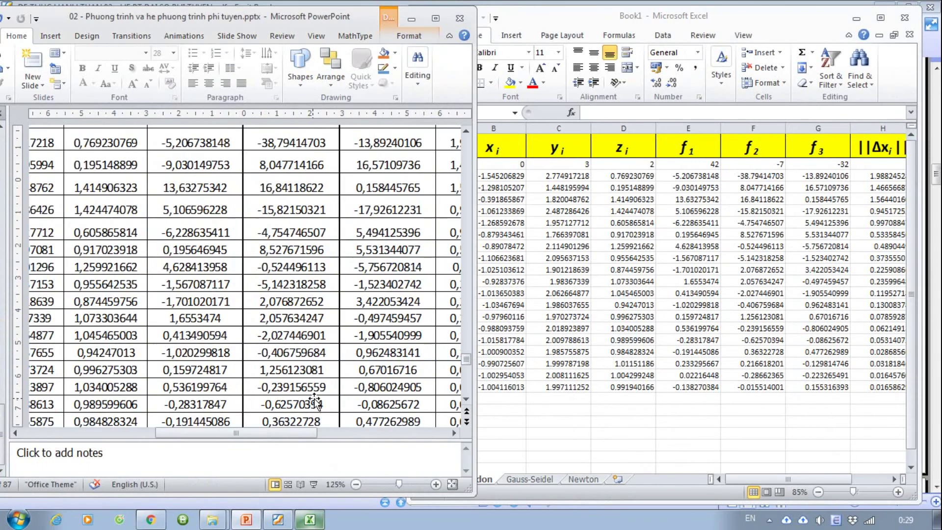
{"action": "scroll", "coordinate": [314, 399], "scroll_direction": "down", "scroll_amount": 1}
{"action": "scroll", "coordinate": [314, 398], "scroll_direction": "up", "scroll_amount": 5}
{"action": "scroll", "coordinate": [314, 395], "scroll_direction": "up", "scroll_amount": 3}
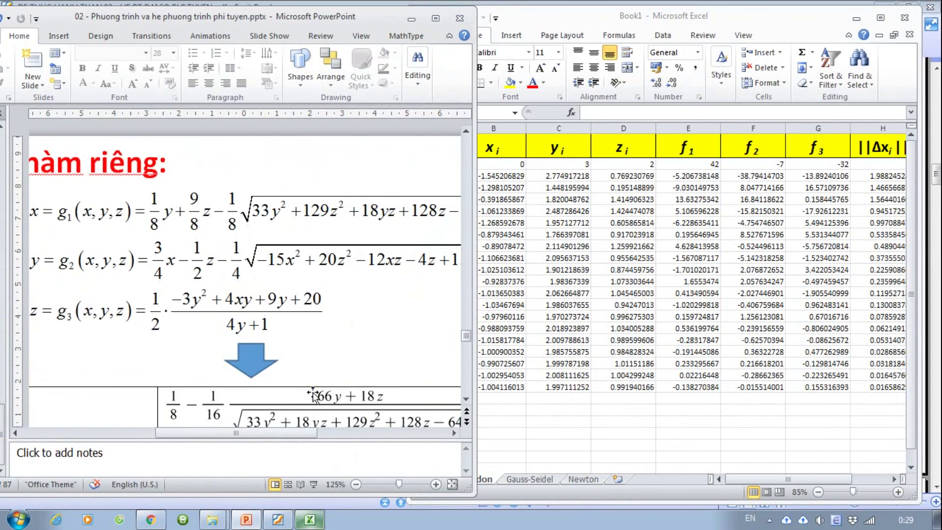
{"action": "scroll", "coordinate": [318, 368], "scroll_direction": "down", "scroll_amount": 4, "text": "ctrl"}
{"action": "scroll", "coordinate": [319, 368], "scroll_direction": "down", "scroll_amount": 4, "text": "ctrl"}
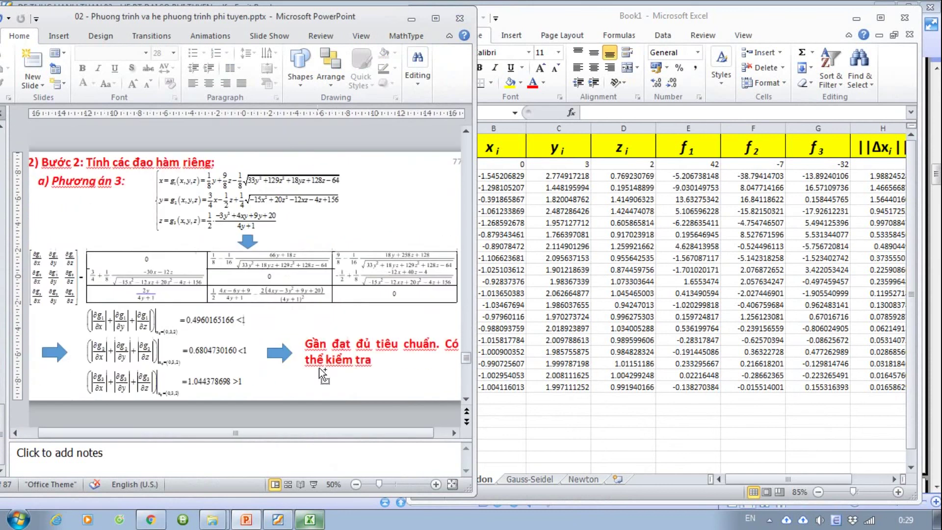
{"action": "scroll", "coordinate": [319, 368], "scroll_direction": "down", "scroll_amount": 1}
{"action": "scroll", "coordinate": [372, 393], "scroll_direction": "up", "scroll_amount": 1, "text": "ctrl"}
{"action": "scroll", "coordinate": [390, 400], "scroll_direction": "up", "scroll_amount": 1, "text": "ctrl"}
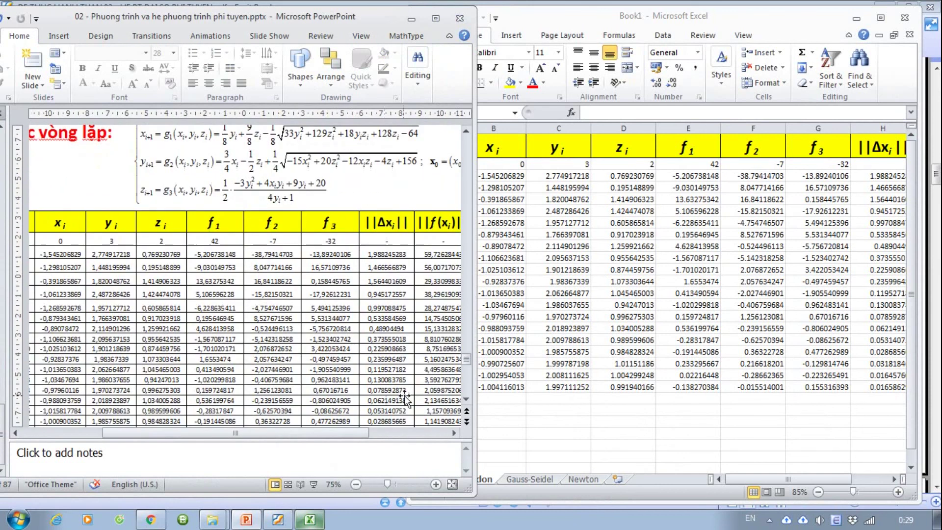
{"action": "left_click_drag", "start_coordinate": [358, 434], "coordinate": [436, 434]}
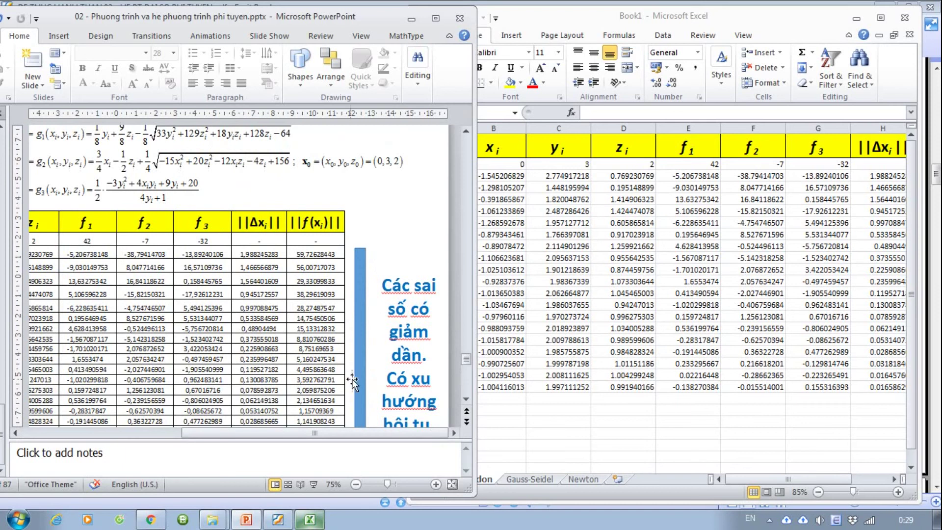
{"action": "scroll", "coordinate": [377, 390], "scroll_direction": "down", "scroll_amount": 1}
{"action": "scroll", "coordinate": [344, 412], "scroll_direction": "up", "scroll_amount": 5, "text": "ctrl"}
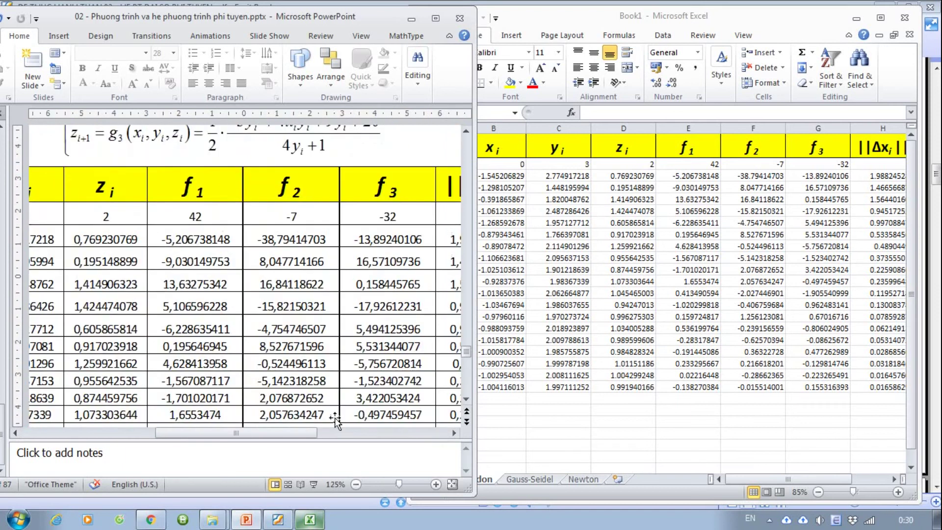
{"action": "scroll", "coordinate": [335, 417], "scroll_direction": "down", "scroll_amount": 1}
{"action": "left_click_drag", "start_coordinate": [310, 437], "coordinate": [438, 434]}
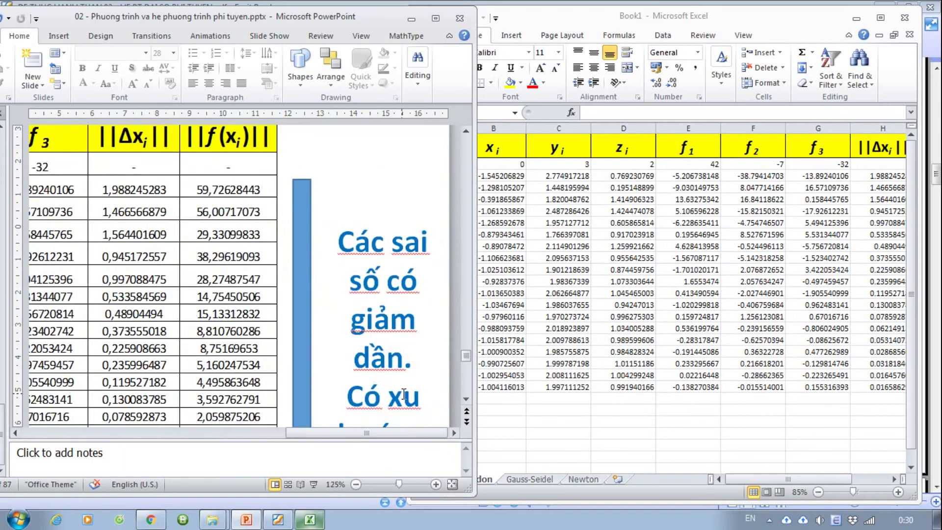
{"action": "scroll", "coordinate": [400, 396], "scroll_direction": "down", "scroll_amount": 2}
{"action": "scroll", "coordinate": [400, 396], "scroll_direction": "down", "scroll_amount": 1}
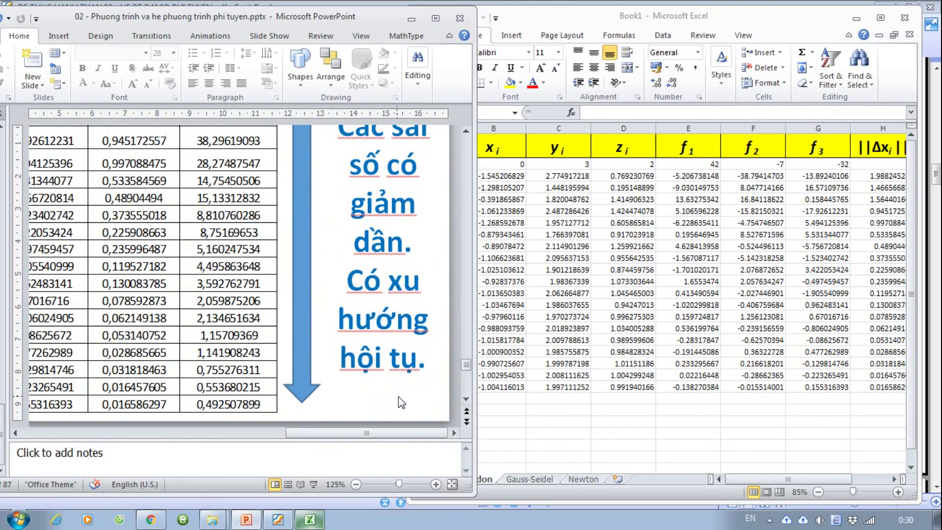
{"action": "left_click", "coordinate": [719, 477]}
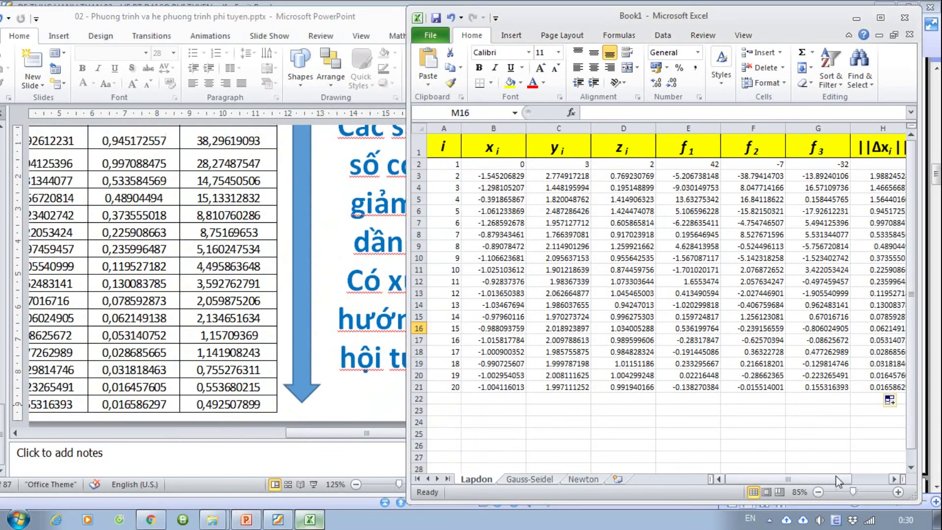
Step: Apply All Borders to every cell of the table A1:I21
{"action": "left_click_drag", "start_coordinate": [834, 477], "coordinate": [871, 477]}
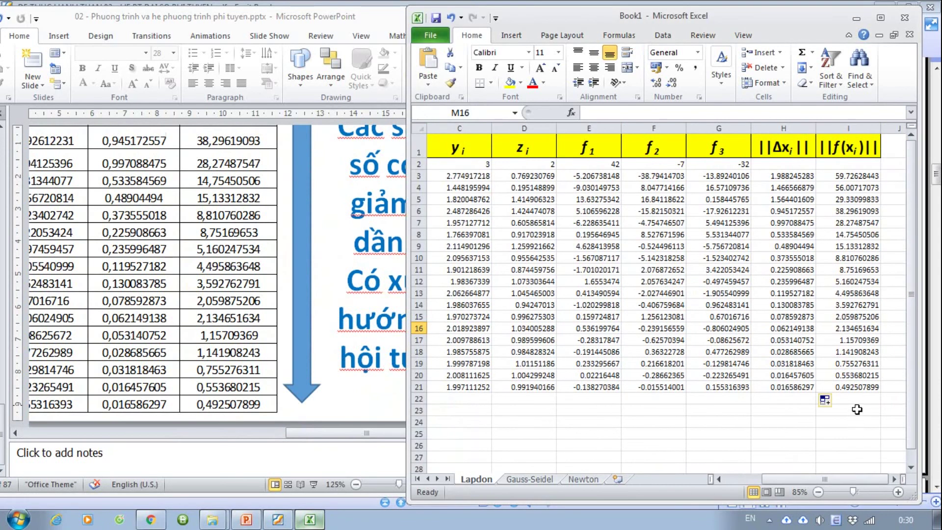
{"action": "left_click", "coordinate": [680, 399]}
{"action": "scroll", "coordinate": [680, 399], "scroll_direction": "down", "scroll_amount": 1, "text": "ctrl"}
{"action": "scroll", "coordinate": [679, 397], "scroll_direction": "right", "scroll_amount": 2}
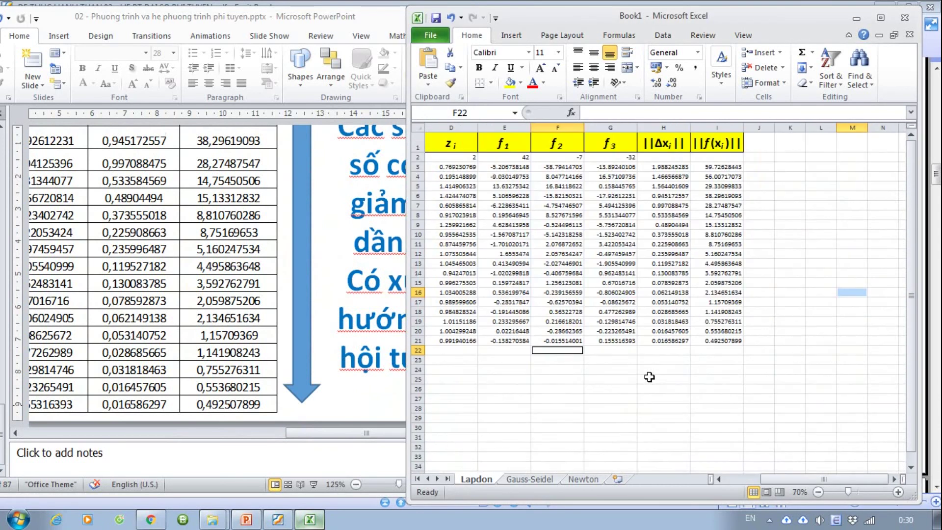
{"action": "left_click_drag", "start_coordinate": [824, 478], "coordinate": [797, 478]}
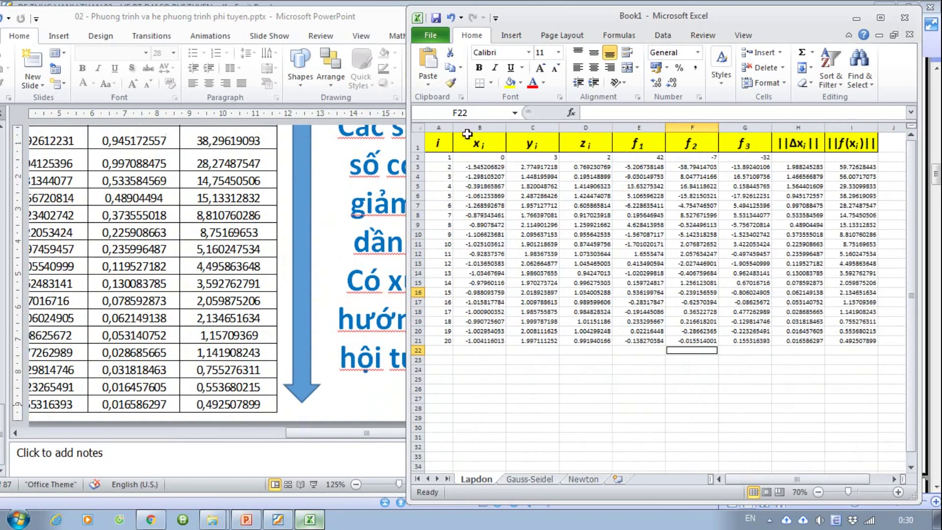
{"action": "left_click_drag", "start_coordinate": [438, 143], "coordinate": [853, 341]}
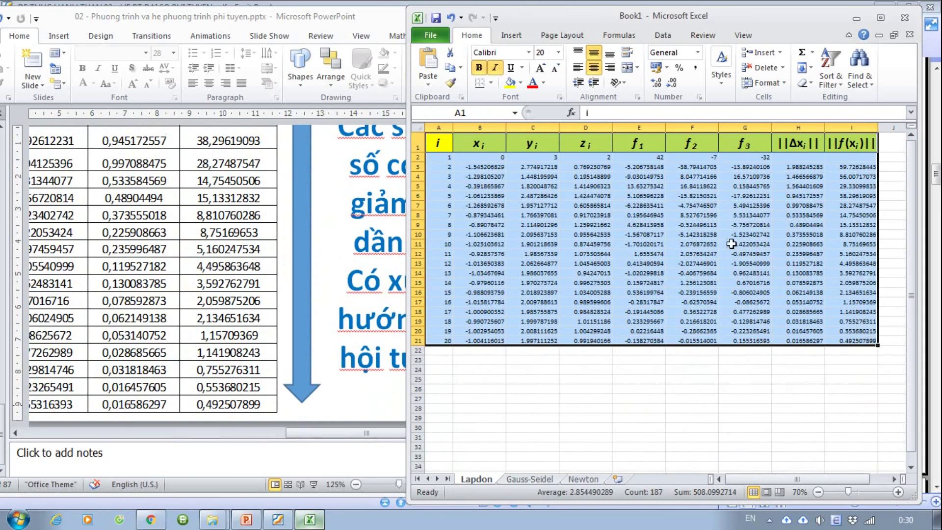
{"action": "left_click", "coordinate": [491, 83]}
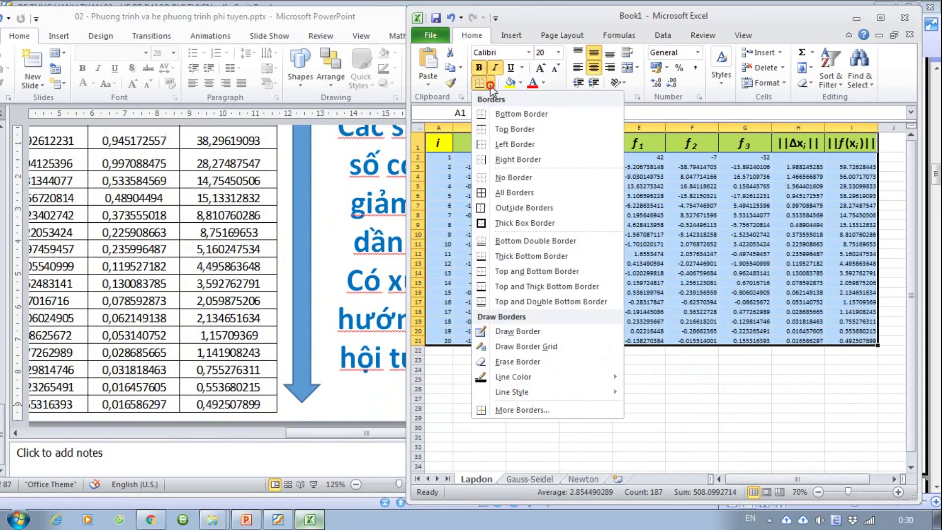
{"action": "left_click", "coordinate": [506, 196]}
{"action": "left_click", "coordinate": [726, 369]}
Step: Save the workbook under the new name TH2.xlsx
{"action": "key", "text": "ctrl+s"}
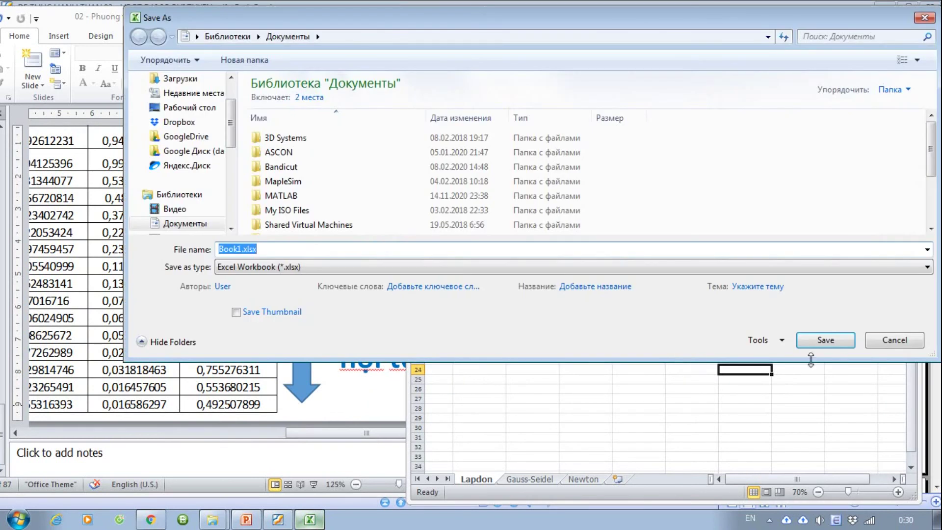
{"action": "left_click", "coordinate": [895, 337]}
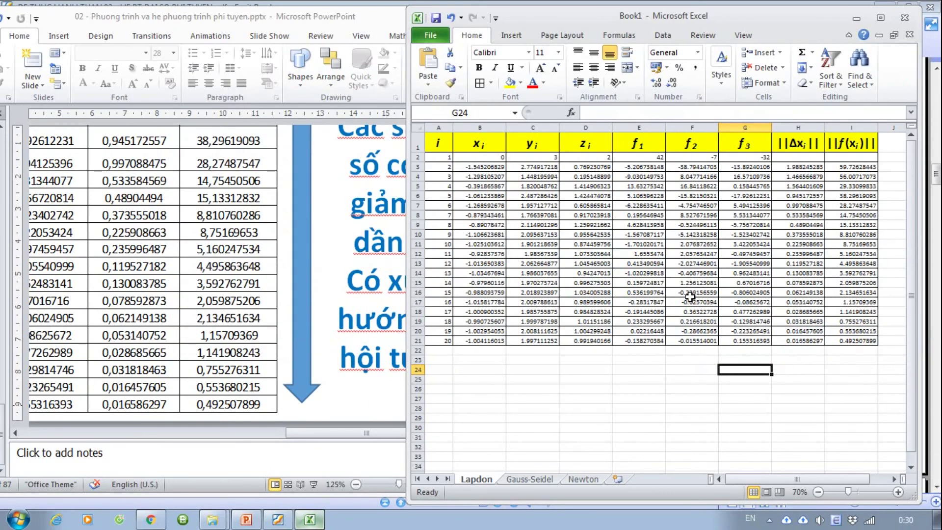
{"action": "key", "text": "ctrl+s"}
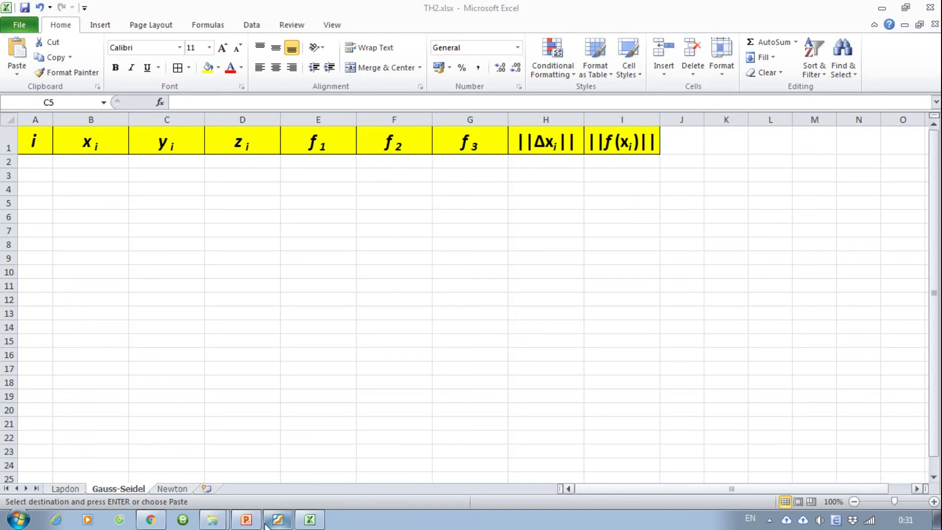
Step: Maximize PowerPoint and compare slide 79's fixed-point table with slide 80's Gauss-Seidel table
{"action": "left_click", "coordinate": [245, 519]}
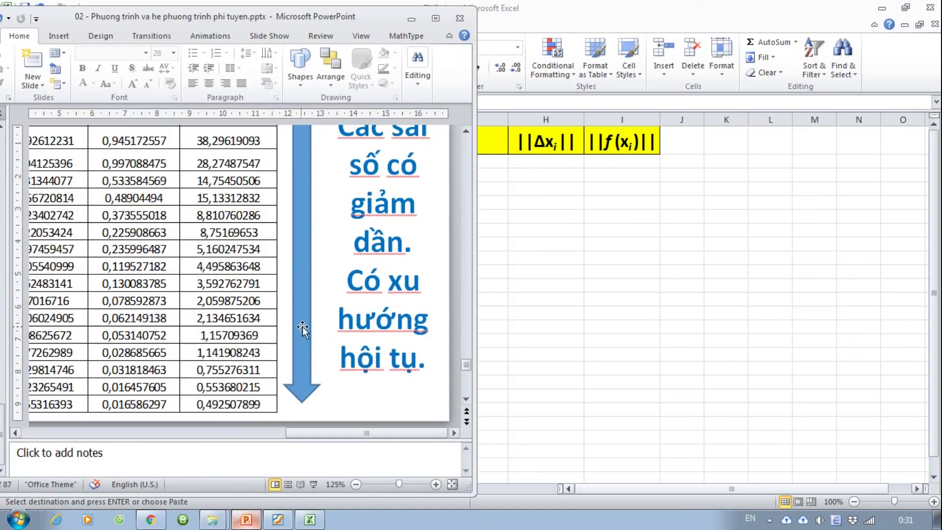
{"action": "left_click", "coordinate": [435, 19]}
{"action": "scroll", "coordinate": [621, 324], "scroll_direction": "down", "scroll_amount": 3}
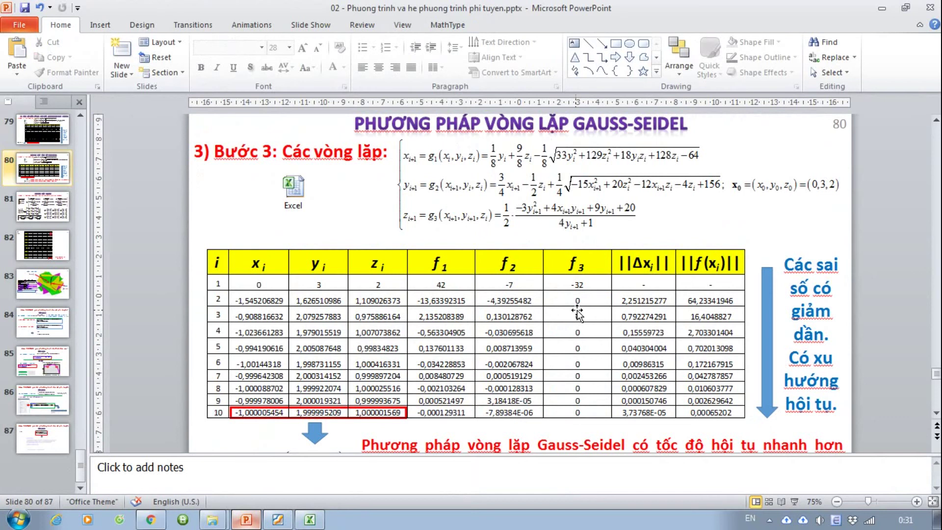
{"action": "scroll", "coordinate": [49, 216], "scroll_direction": "up", "scroll_amount": 1}
{"action": "left_click", "coordinate": [42, 169]}
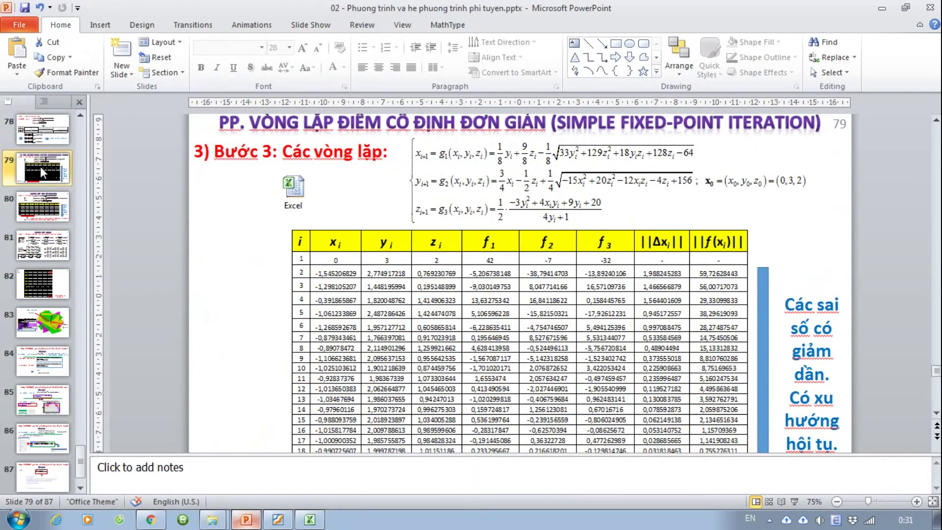
{"action": "left_click", "coordinate": [45, 210]}
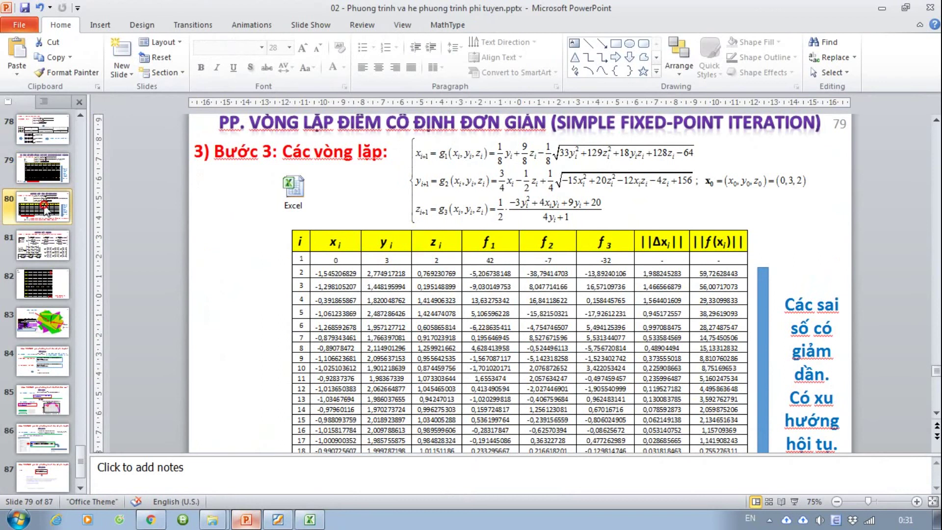
{"action": "left_click", "coordinate": [45, 175]}
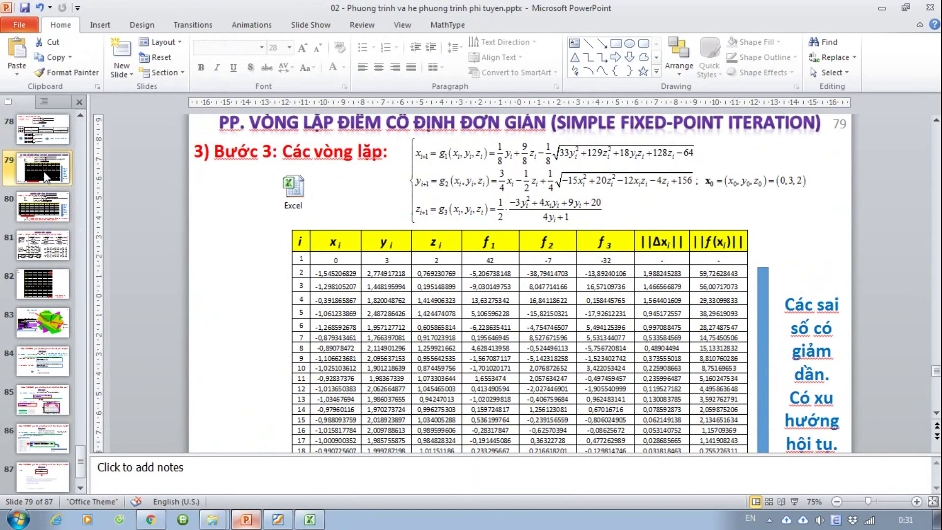
{"action": "left_click", "coordinate": [41, 205]}
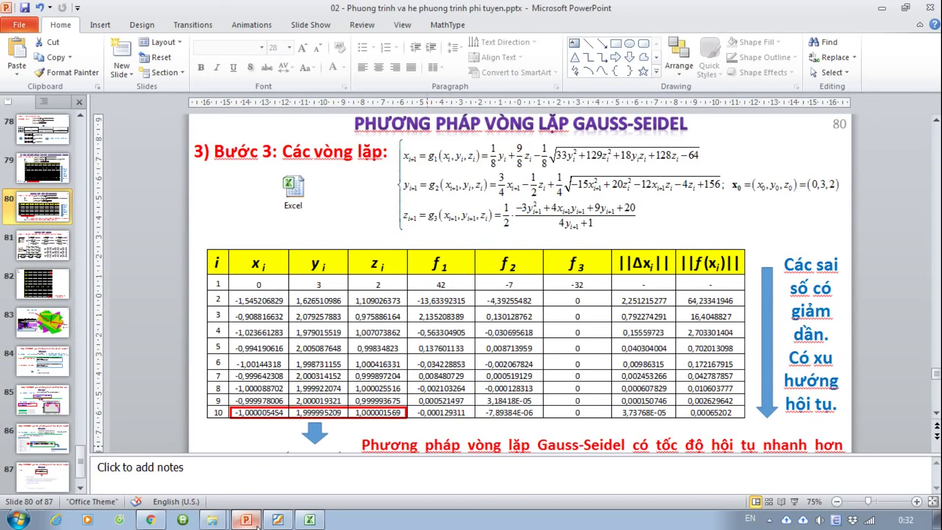
Step: In Excel, enter iteration numbers 1 and 2 in A2:A3
{"action": "left_click", "coordinate": [310, 519]}
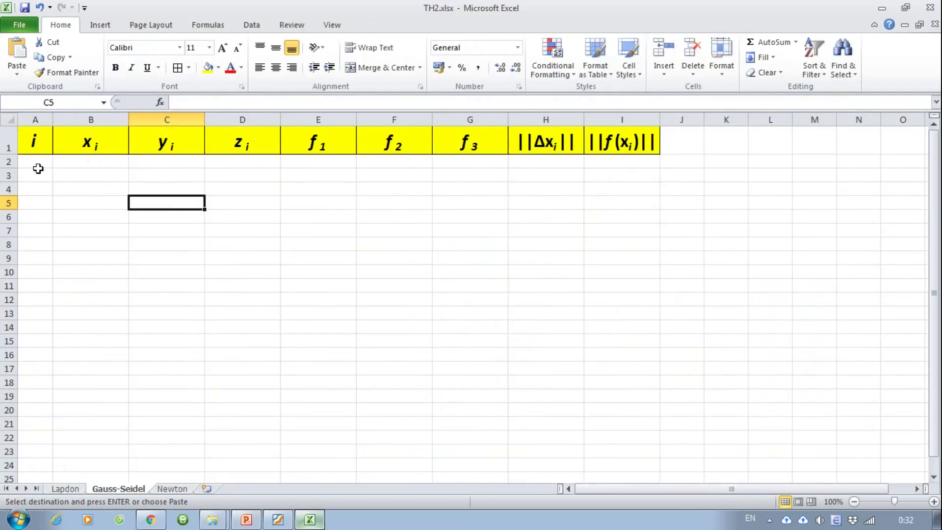
{"action": "left_click", "coordinate": [37, 166]}
{"action": "type", "text": "1"}
{"action": "key", "text": "Return"}
{"action": "type", "text": "2"}
{"action": "key", "text": "Return"}
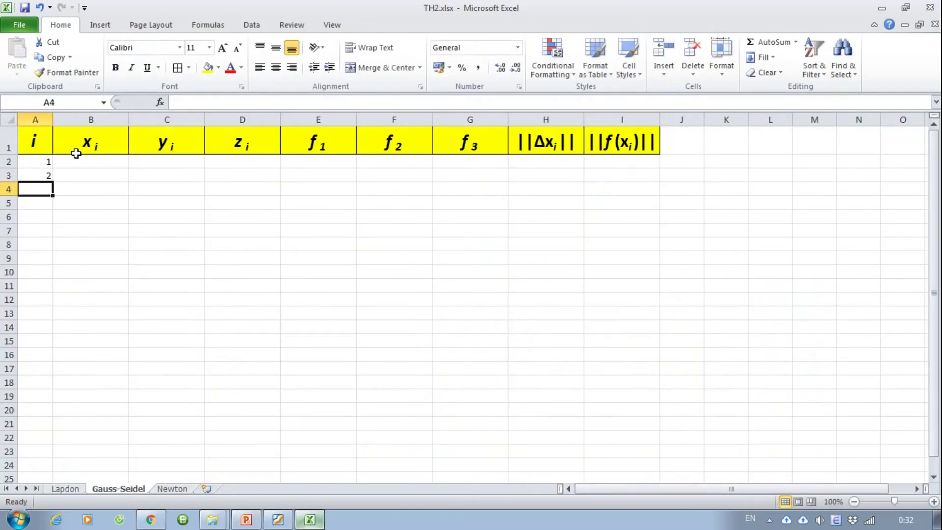
Step: Enter starting values x=0, y=3, z=2 in B2, C2 and D2
{"action": "left_click", "coordinate": [108, 161]}
{"action": "type", "text": "0"}
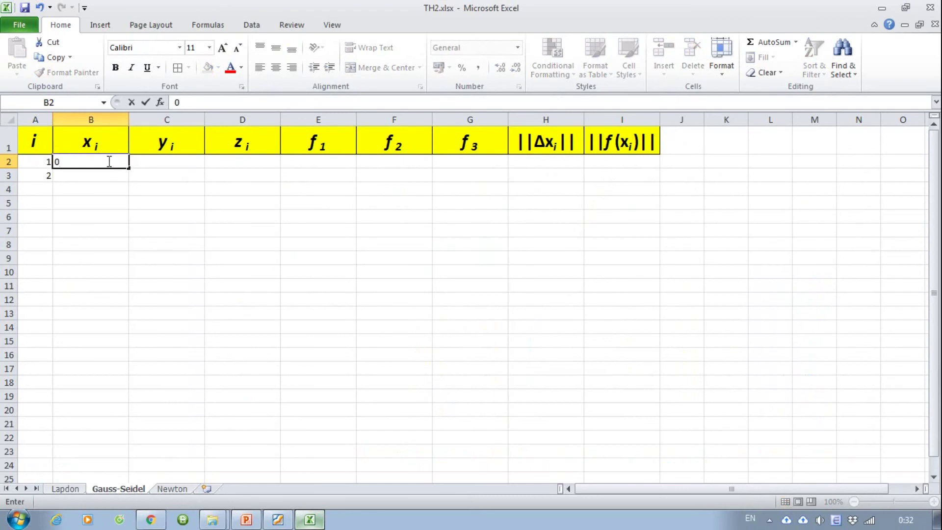
{"action": "key", "text": "Tab"}
{"action": "type", "text": "3"}
{"action": "key", "text": "Tab"}
{"action": "type", "text": "2"}
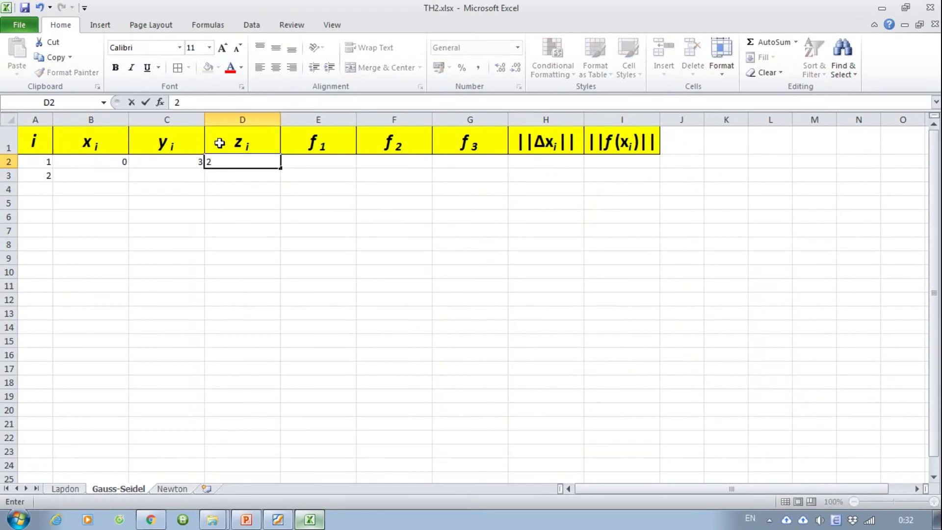
{"action": "left_click", "coordinate": [319, 188]}
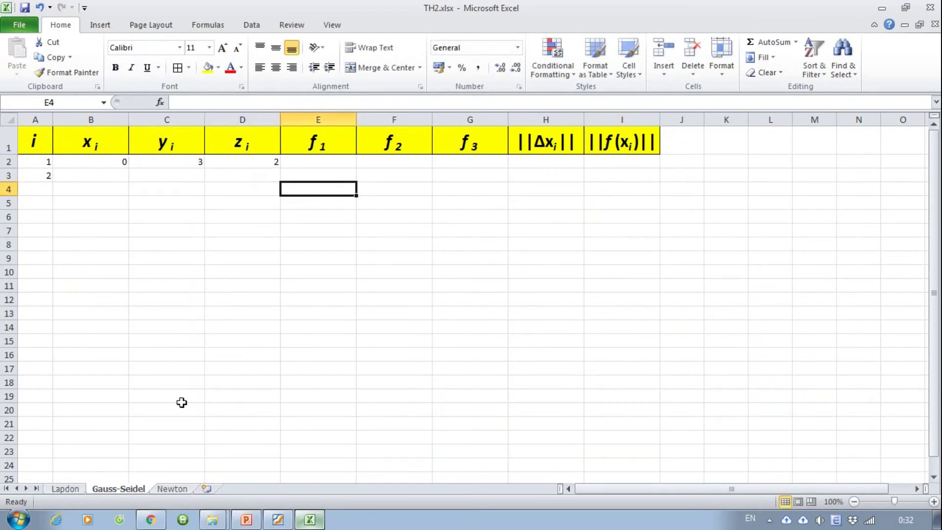
Step: Copy the f1–f3 formulas from Lapdon's E2:G2 into Gauss-Seidel E2:G2, giving 42, -7, -32
{"action": "left_click", "coordinate": [73, 489]}
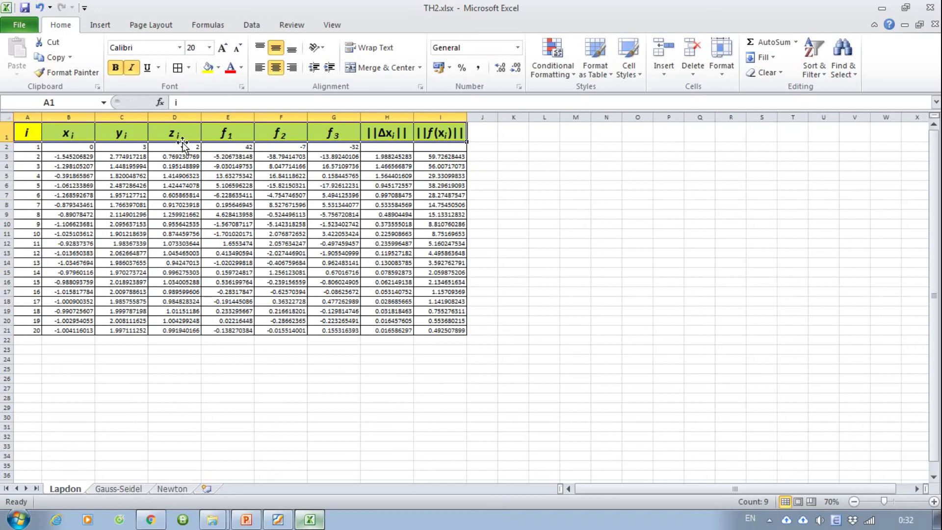
{"action": "left_click_drag", "start_coordinate": [231, 146], "coordinate": [330, 148]}
{"action": "key", "text": "ctrl+c"}
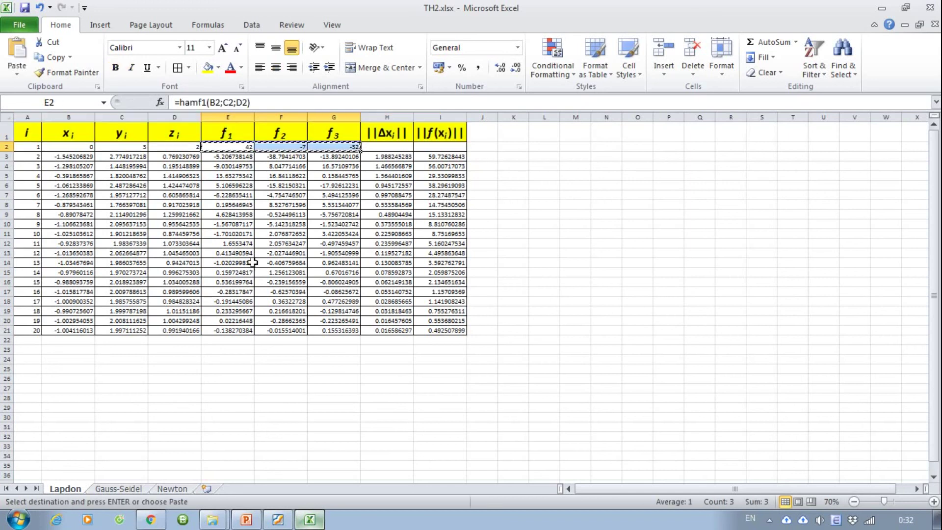
{"action": "left_click", "coordinate": [127, 489]}
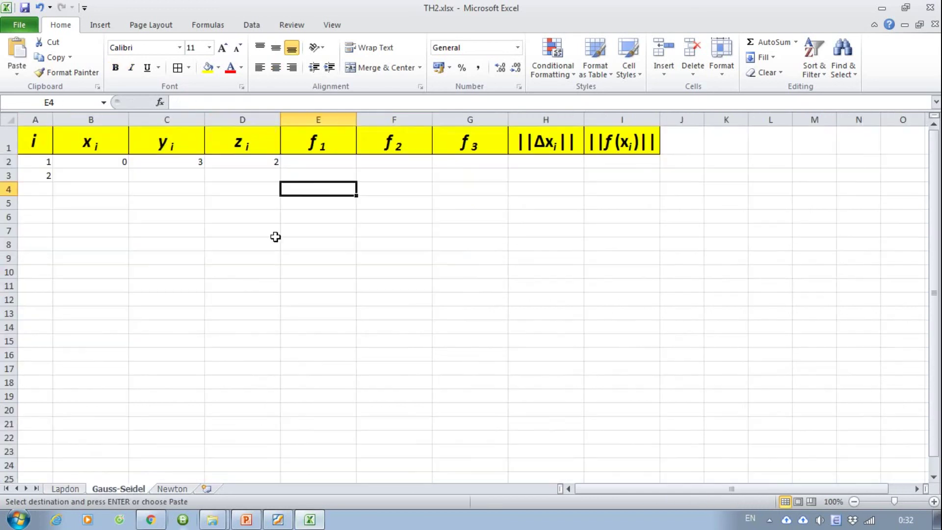
{"action": "left_click", "coordinate": [320, 163]}
{"action": "key", "text": "ctrl+v"}
{"action": "left_click", "coordinate": [338, 230]}
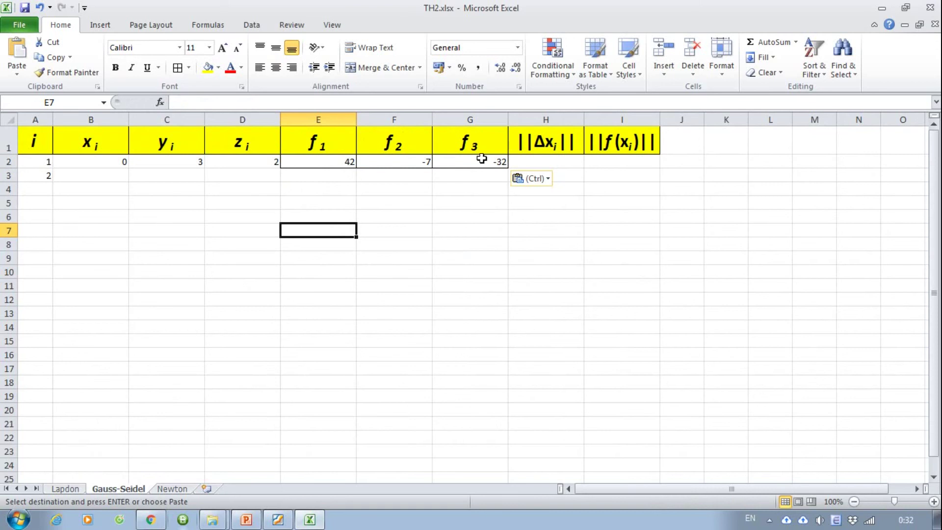
{"action": "left_click", "coordinate": [99, 176]}
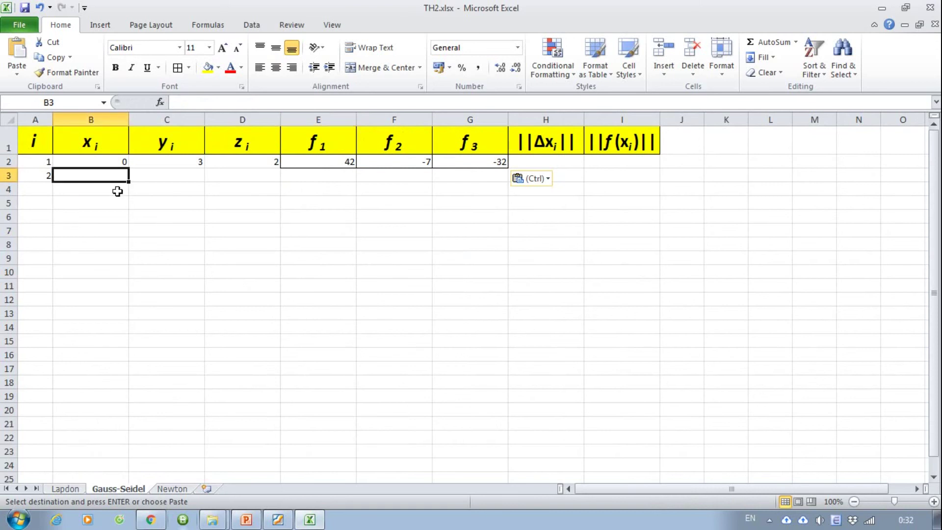
Step: Enter =hamg1(B2;C2;D2) in B3, giving x = -1.545206829
{"action": "type", "text": "=ham"}
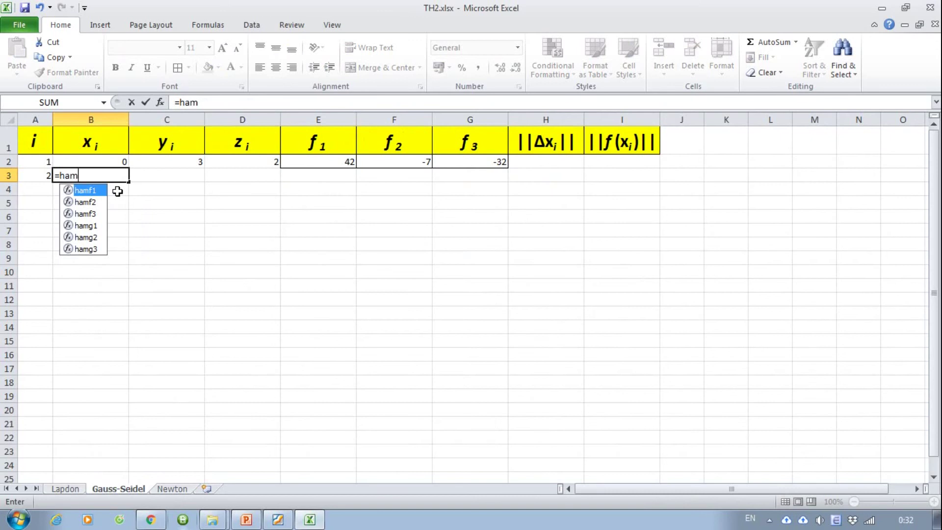
{"action": "type", "text": "g"}
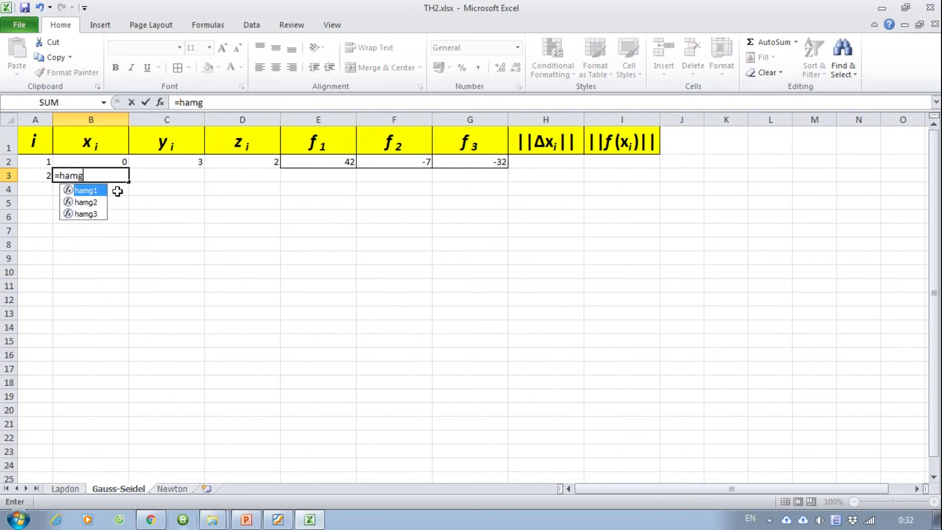
{"action": "type", "text": "1"}
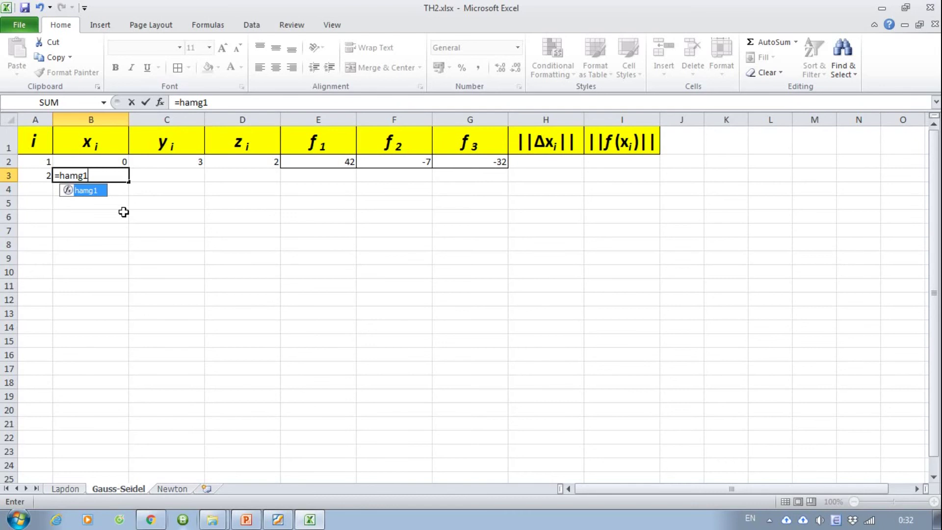
{"action": "type", "text": "("}
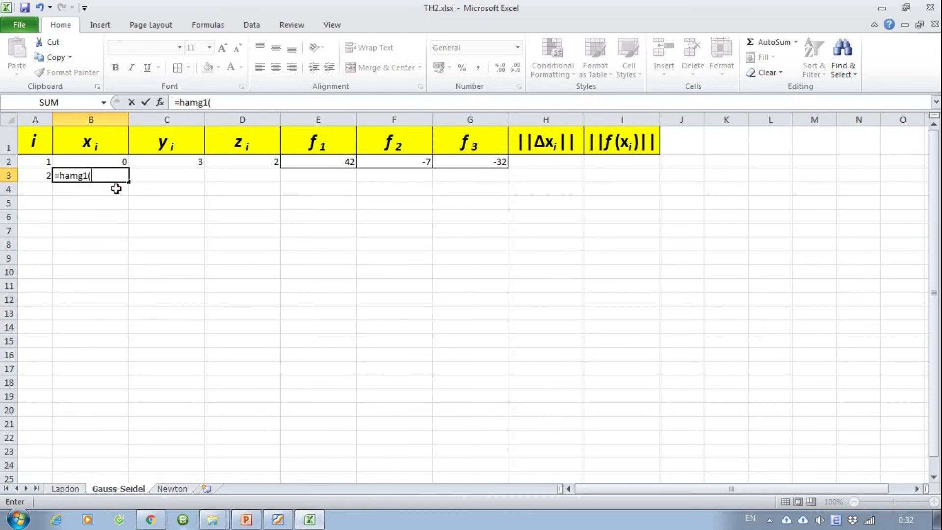
{"action": "left_click", "coordinate": [93, 162]}
{"action": "type", "text": ";"}
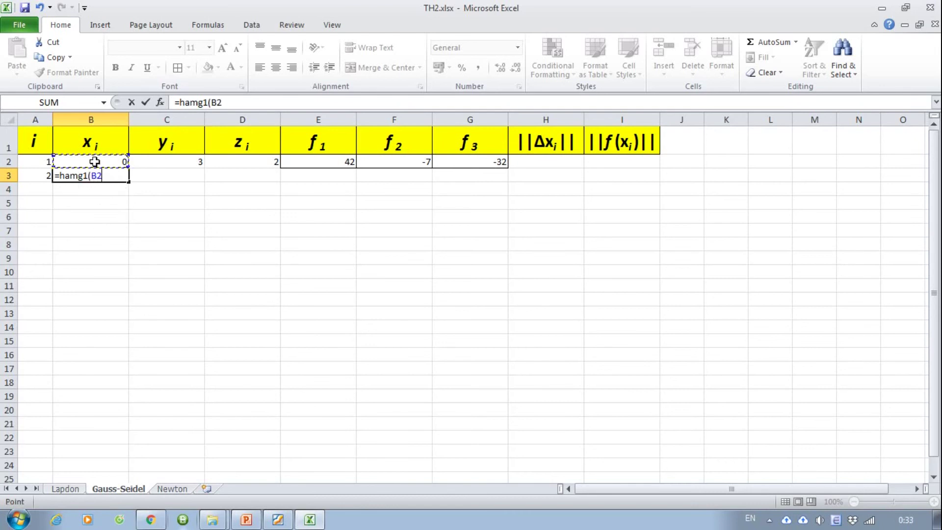
{"action": "left_click", "coordinate": [168, 163]}
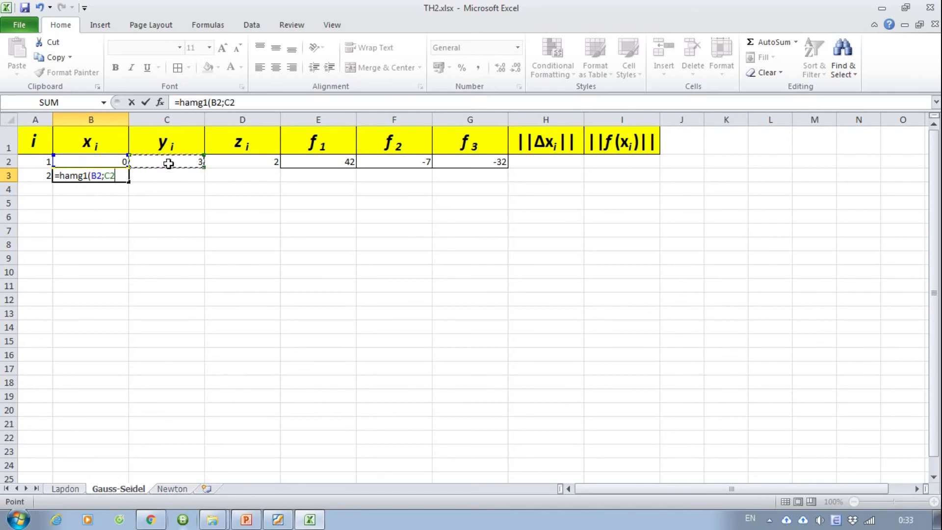
{"action": "type", "text": ";"}
{"action": "left_click", "coordinate": [233, 158]}
{"action": "type", "text": ")"}
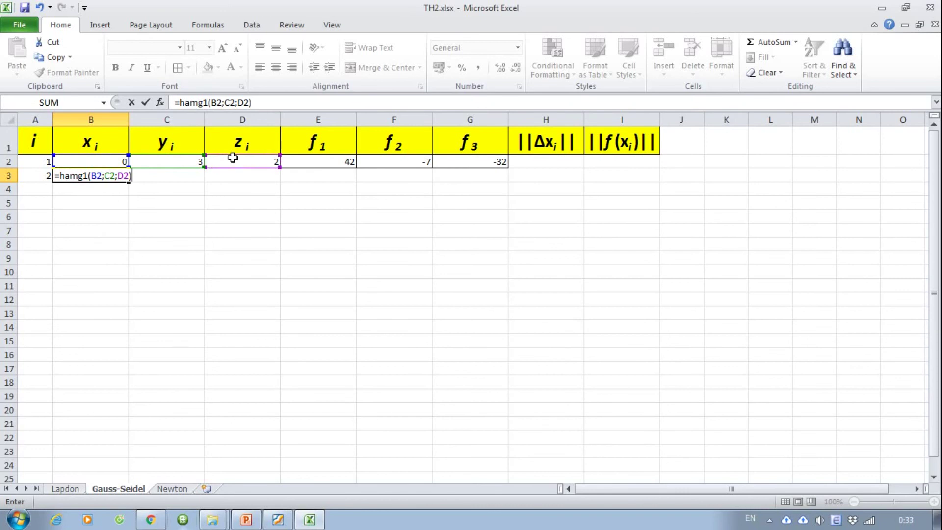
{"action": "key", "text": "Return"}
{"action": "left_click", "coordinate": [178, 174]}
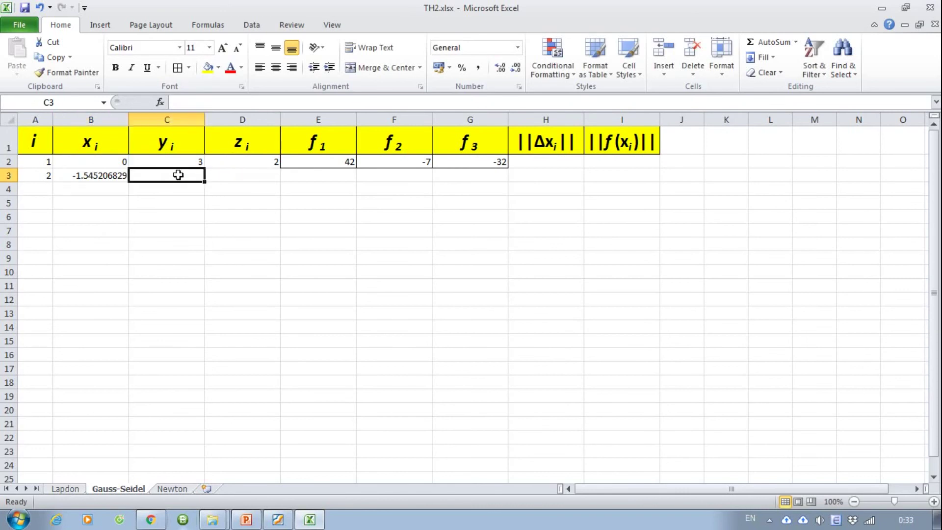
Step: Enter =hamg2(B3;C2;D2) in C3, giving y = 1.626510986
{"action": "type", "text": "="}
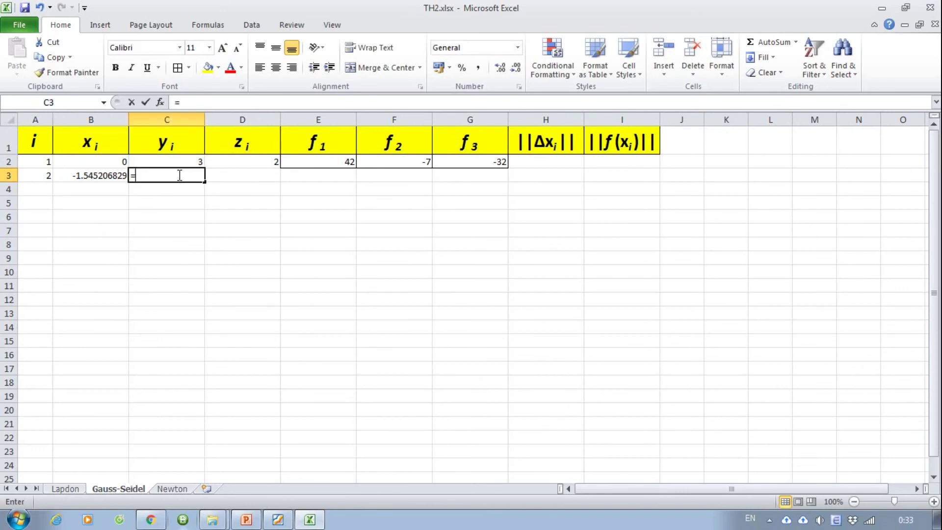
{"action": "type", "text": "j"}
{"action": "type", "text": "ha"}
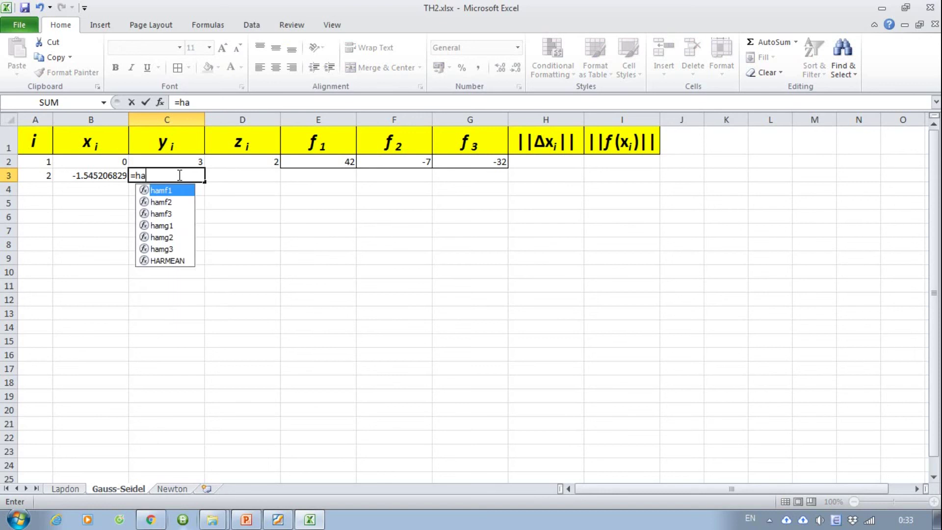
{"action": "type", "text": "mg2"}
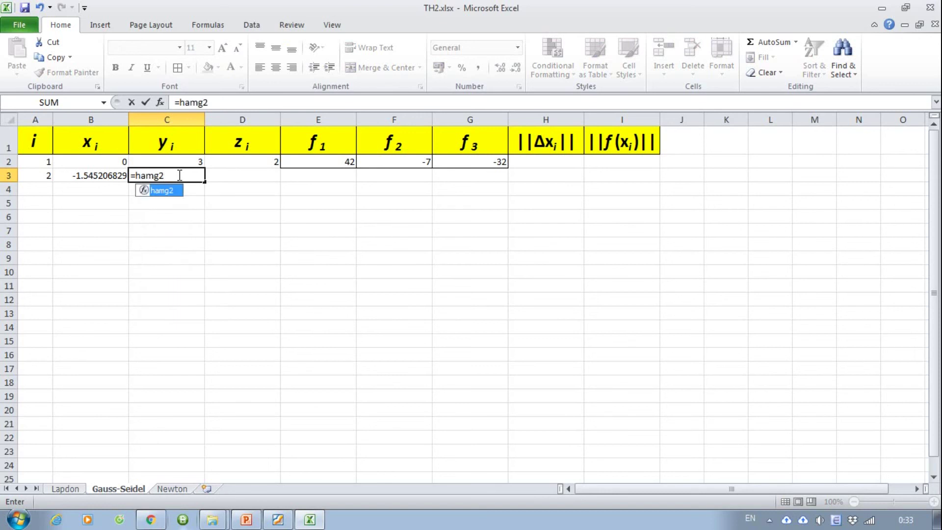
{"action": "type", "text": "("}
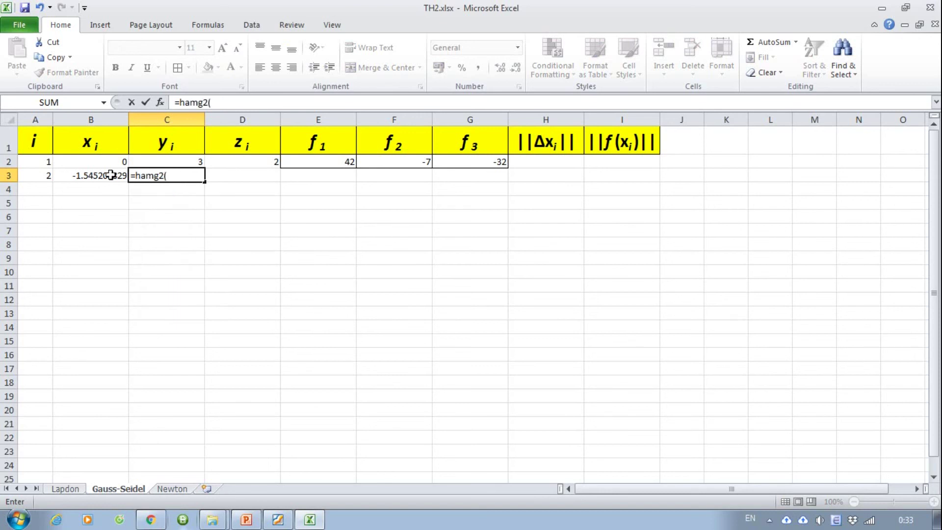
{"action": "left_click", "coordinate": [106, 175]}
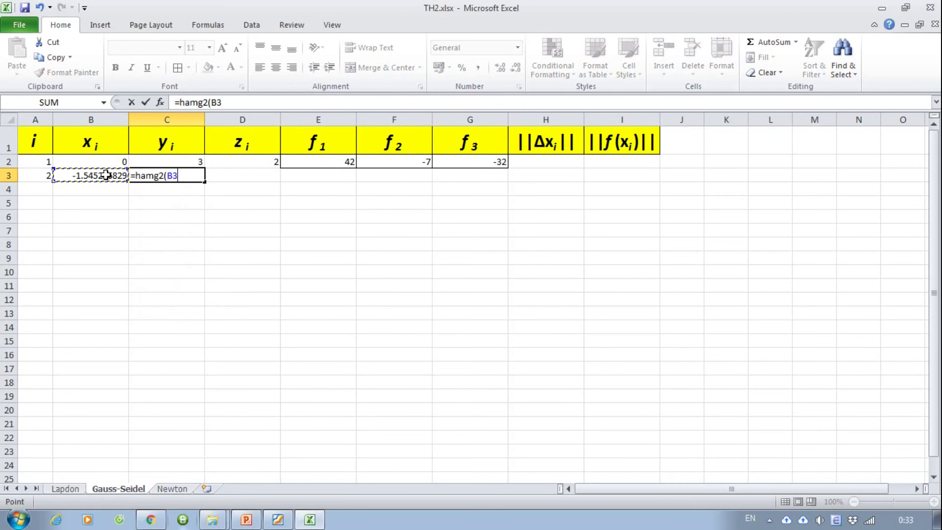
{"action": "type", "text": ";"}
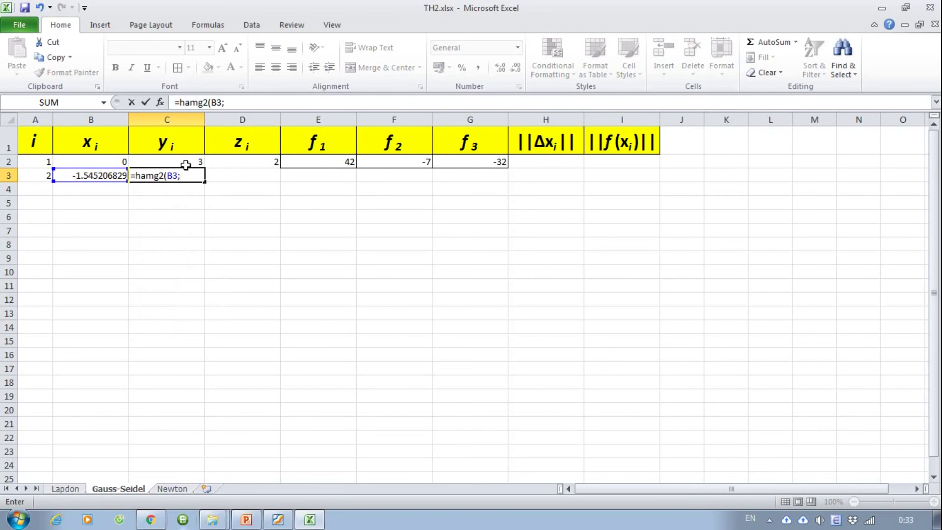
{"action": "left_click", "coordinate": [185, 162]}
{"action": "type", "text": ";"}
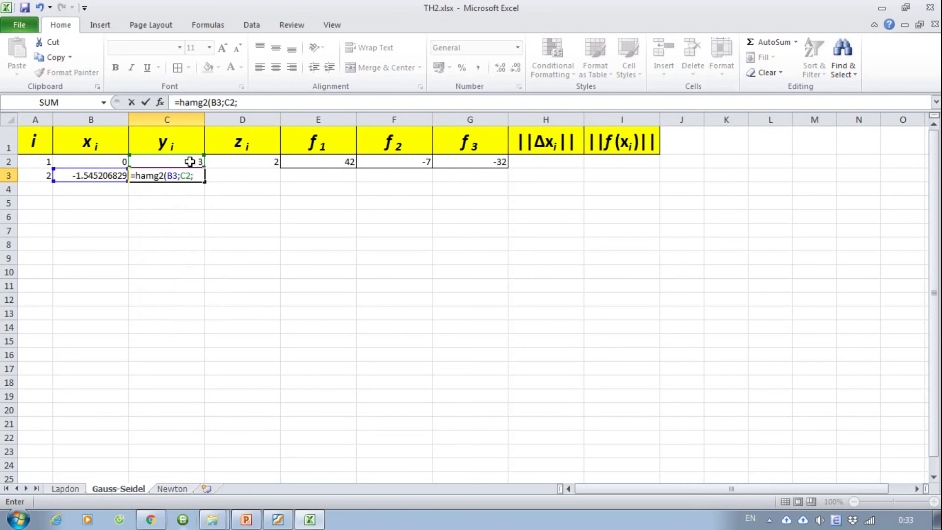
{"action": "left_click", "coordinate": [231, 165]}
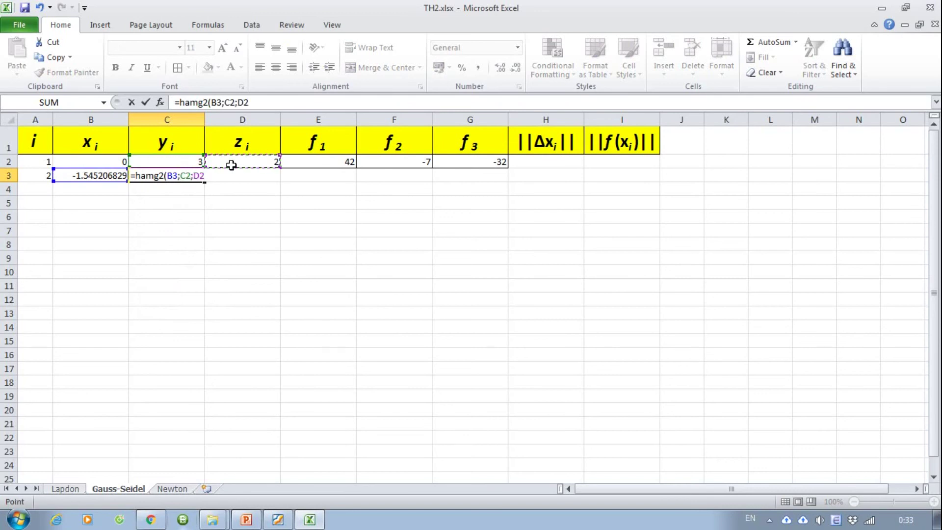
{"action": "type", "text": ")"}
{"action": "key", "text": "Return"}
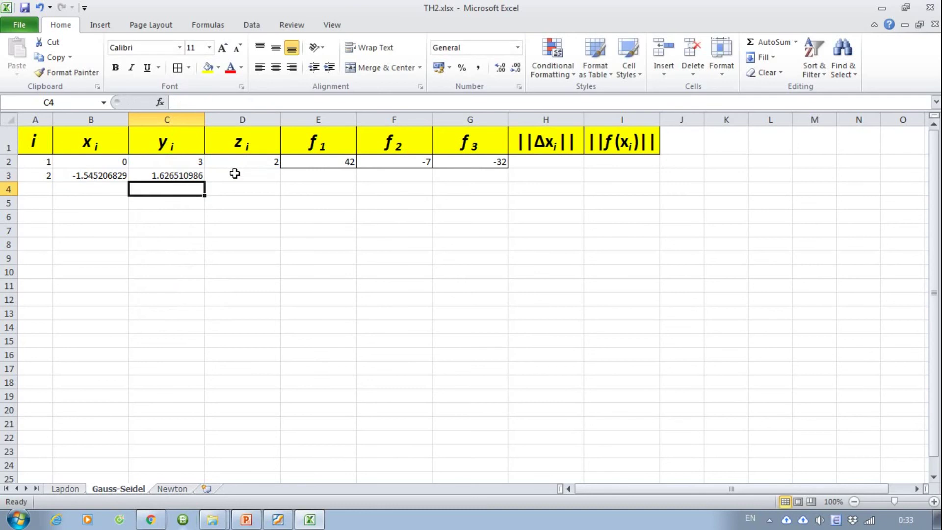
{"action": "left_click", "coordinate": [235, 174]}
Step: Enter =hamg3(B3;C3;D2) in D3, giving z = 1.109026373
{"action": "type", "text": "=ham"}
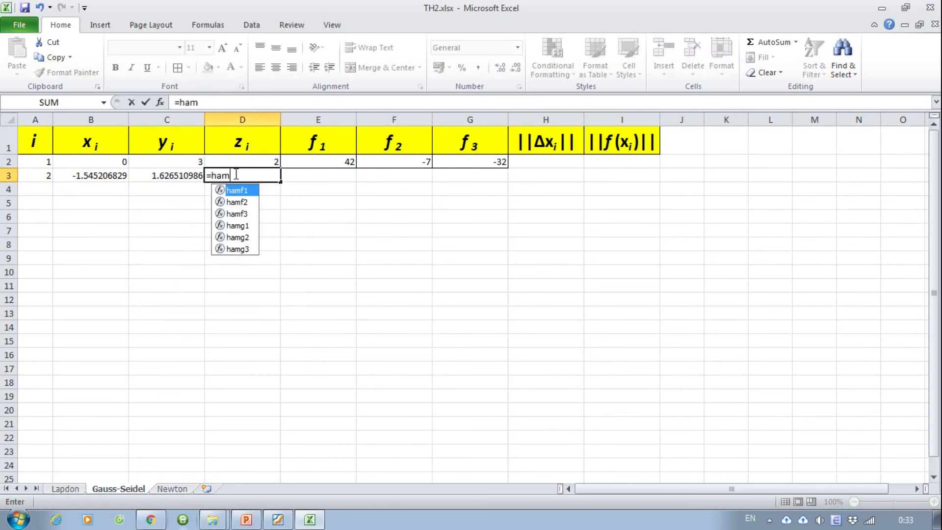
{"action": "type", "text": "g3"}
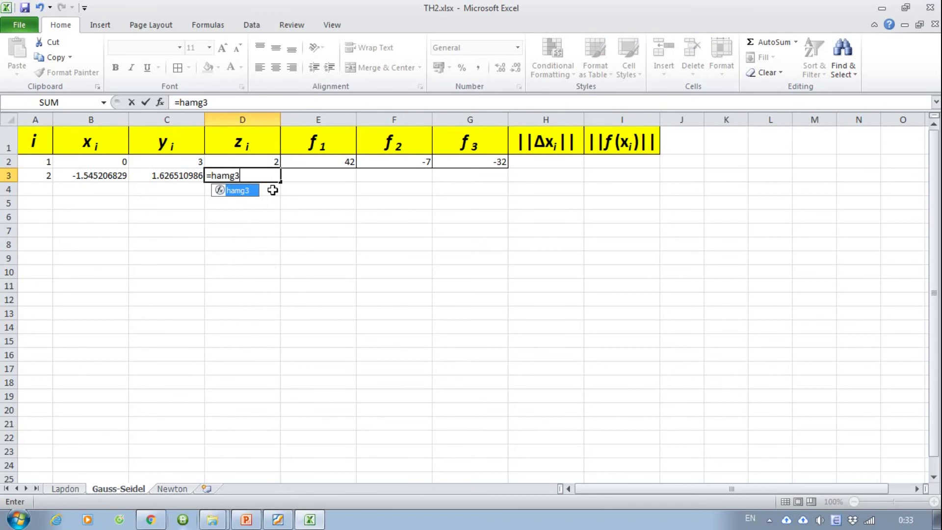
{"action": "type", "text": "("}
{"action": "left_click", "coordinate": [104, 174]}
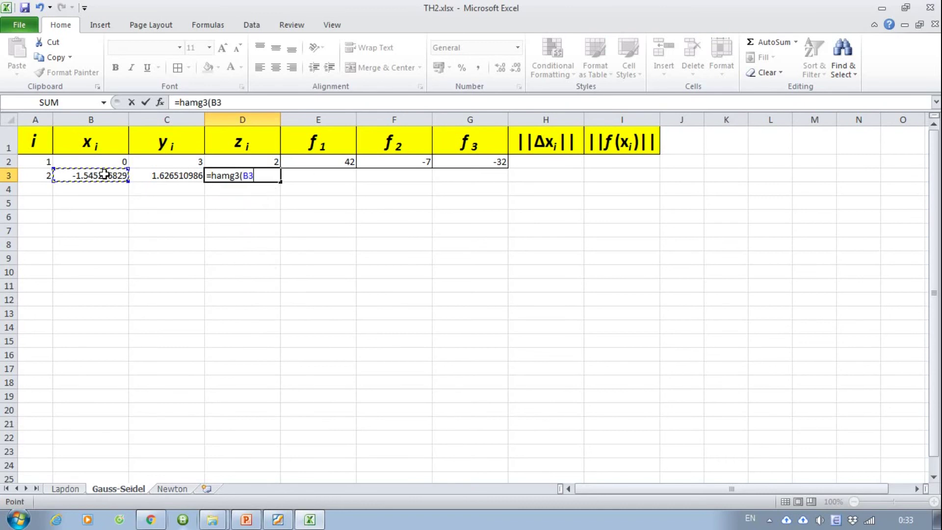
{"action": "type", "text": ";"}
{"action": "left_click", "coordinate": [192, 173]}
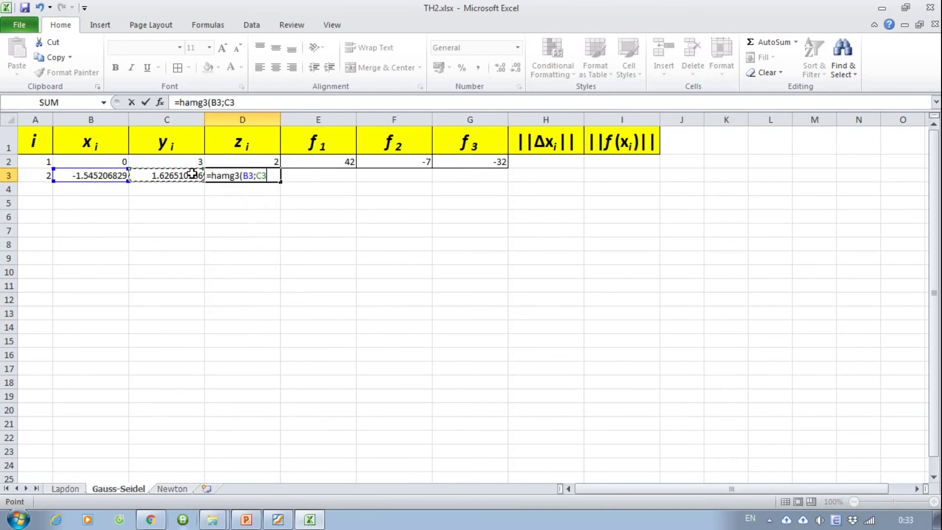
{"action": "type", "text": ";"}
{"action": "left_click", "coordinate": [250, 161]}
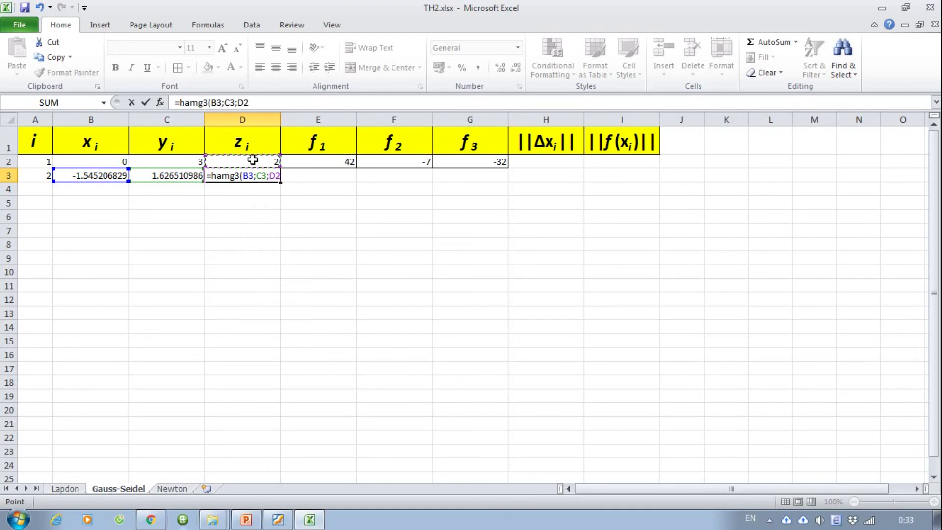
{"action": "type", "text": ")"}
{"action": "key", "text": "Return"}
Step: Fill the f1–f3 formulas down to row 3, giving -13.63392315, -4.39255482 and 0
{"action": "mouse_move", "coordinate": [340, 161]}
{"action": "left_mouse_down"}
{"action": "mouse_move", "coordinate": [505, 169]}
{"action": "mouse_move", "coordinate": [507, 179]}
{"action": "left_mouse_up"}
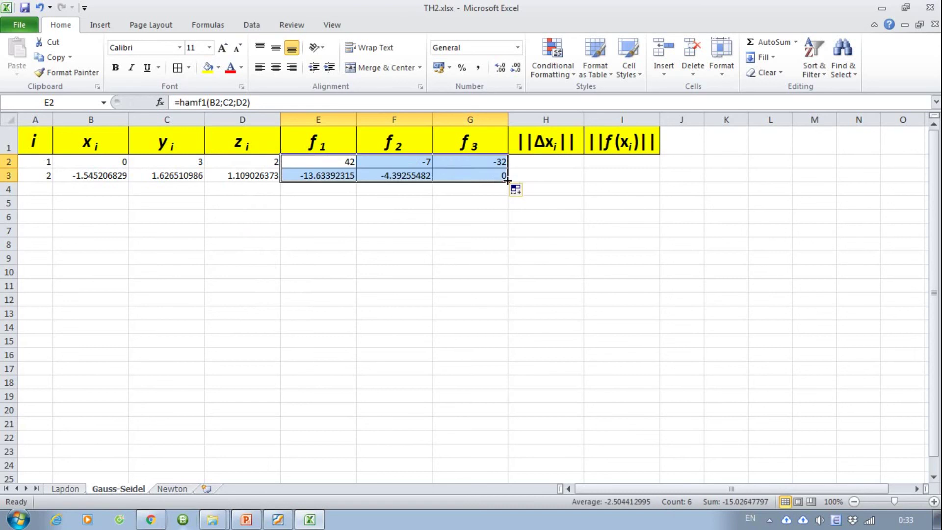
{"action": "left_click", "coordinate": [433, 231]}
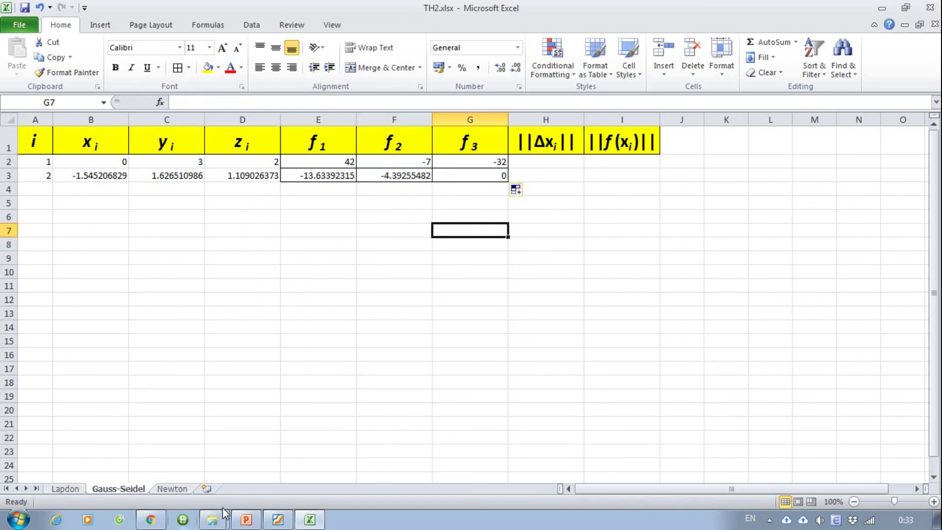
{"action": "left_click", "coordinate": [245, 521]}
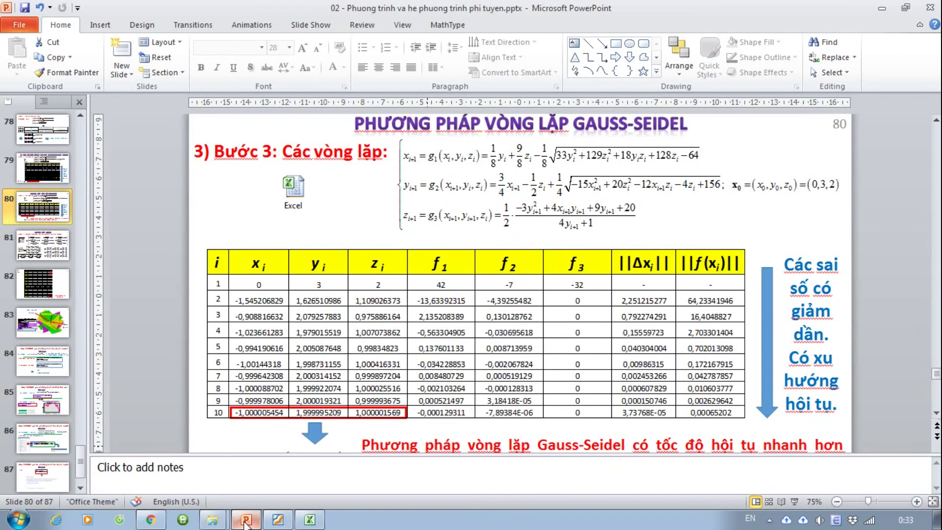
{"action": "left_click", "coordinate": [245, 521]}
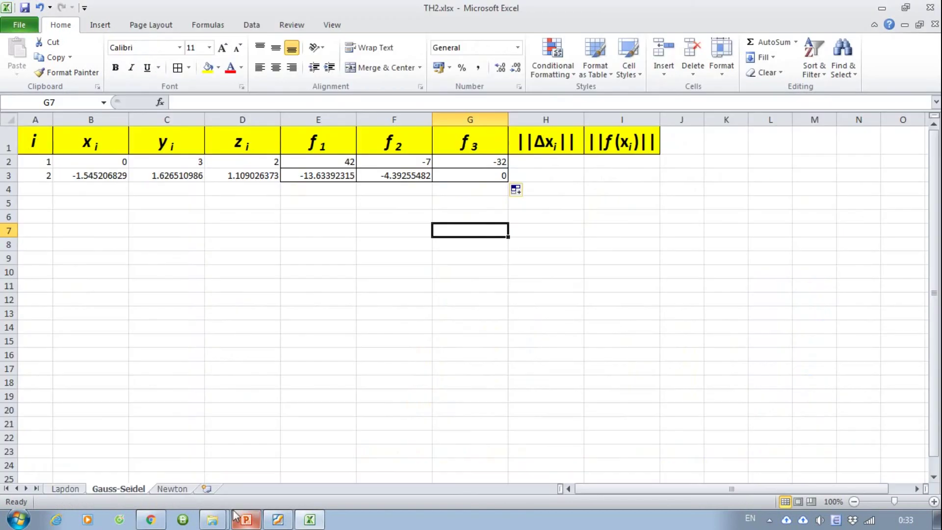
Step: Copy Lapdon's ||Δx|| and ||f(x)|| formulas into H3:I3, then extend the iteration numbering
{"action": "left_click", "coordinate": [73, 488]}
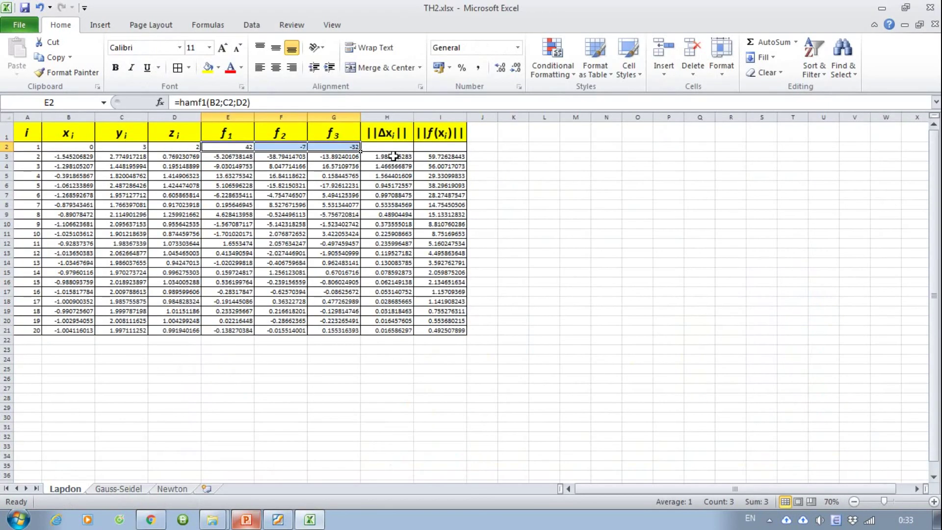
{"action": "left_click_drag", "start_coordinate": [392, 157], "coordinate": [432, 157]}
{"action": "key", "text": "ctrl+c"}
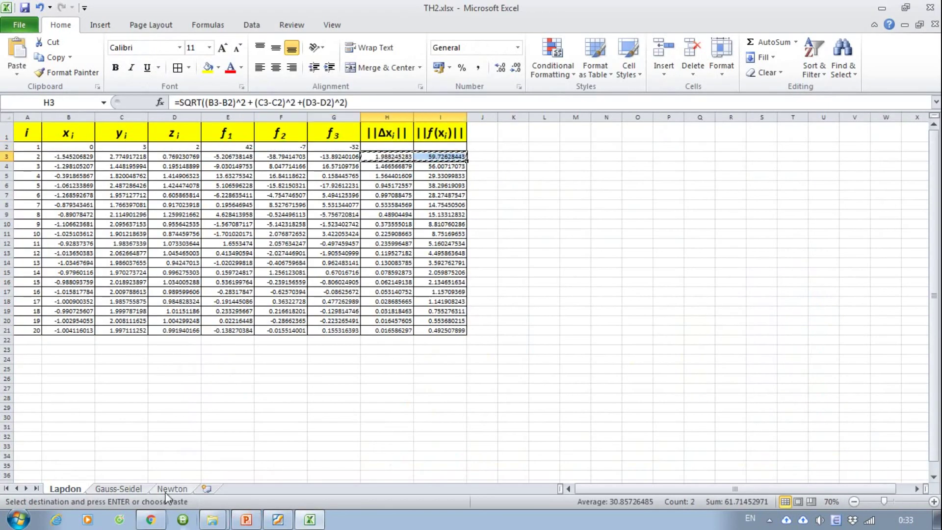
{"action": "left_click", "coordinate": [118, 489]}
{"action": "left_click", "coordinate": [554, 175]}
{"action": "key", "text": "ctrl+v"}
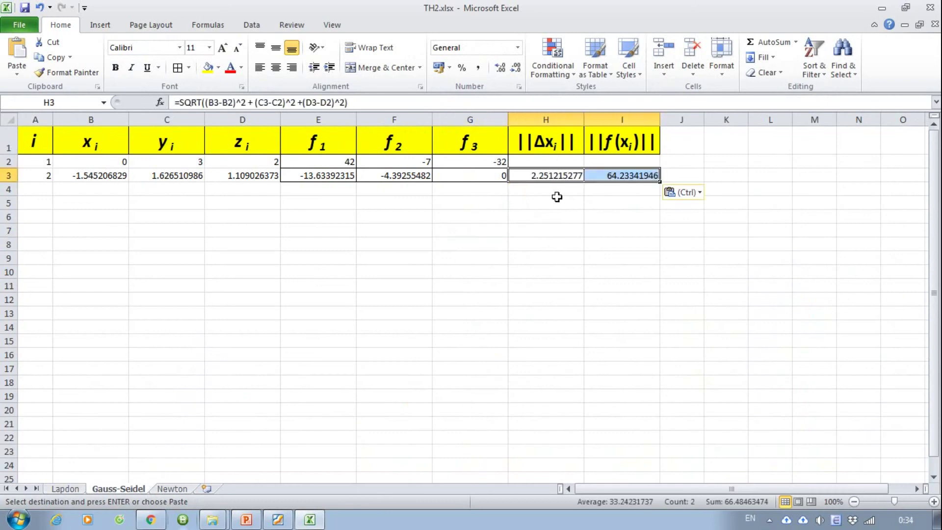
{"action": "left_click", "coordinate": [556, 215]}
{"action": "left_click_drag", "start_coordinate": [43, 159], "coordinate": [50, 250]}
Step: Number iterations down to 8 and copy row 3's formulas down to row 9
{"action": "key", "text": "Escape"}
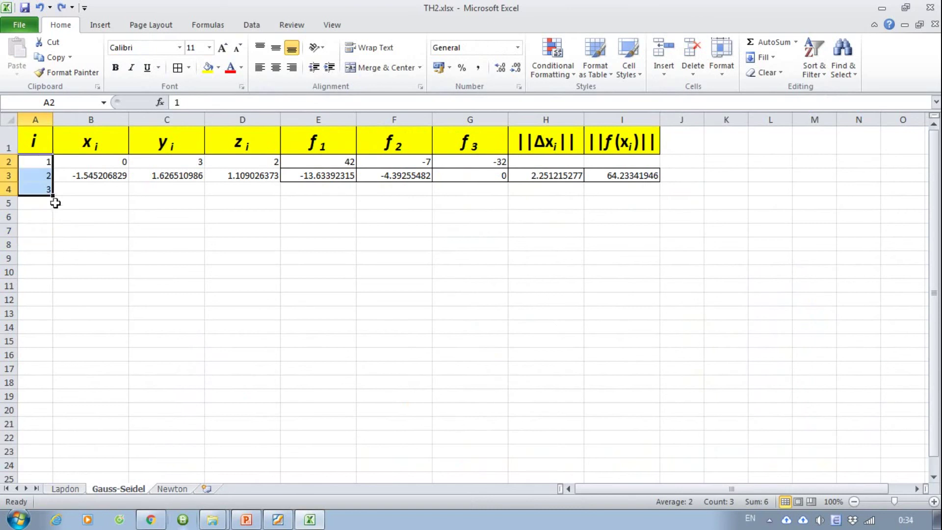
{"action": "left_click_drag", "start_coordinate": [52, 196], "coordinate": [51, 260]}
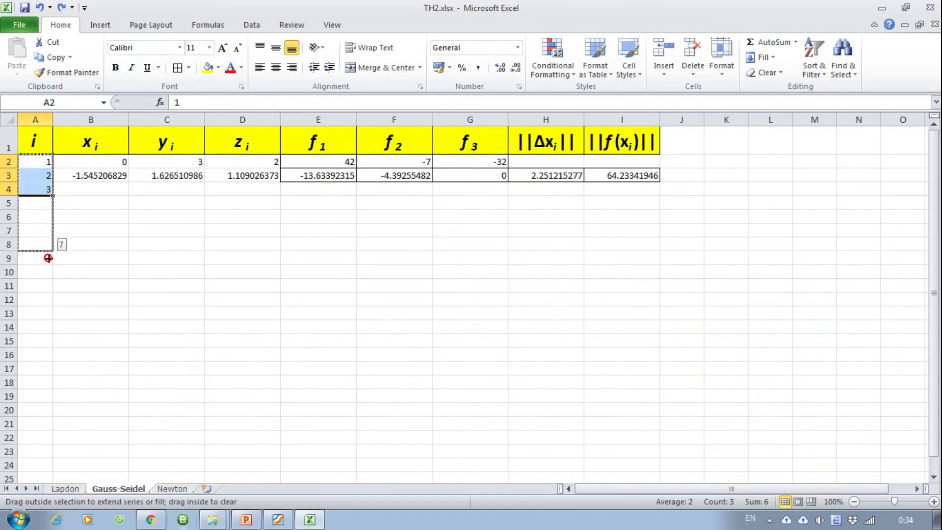
{"action": "left_click", "coordinate": [185, 231]}
{"action": "mouse_move", "coordinate": [105, 177]}
{"action": "left_mouse_down"}
{"action": "mouse_move", "coordinate": [622, 177]}
{"action": "mouse_move", "coordinate": [659, 198]}
{"action": "mouse_move", "coordinate": [656, 260]}
{"action": "left_mouse_up"}
{"action": "left_click", "coordinate": [632, 324]}
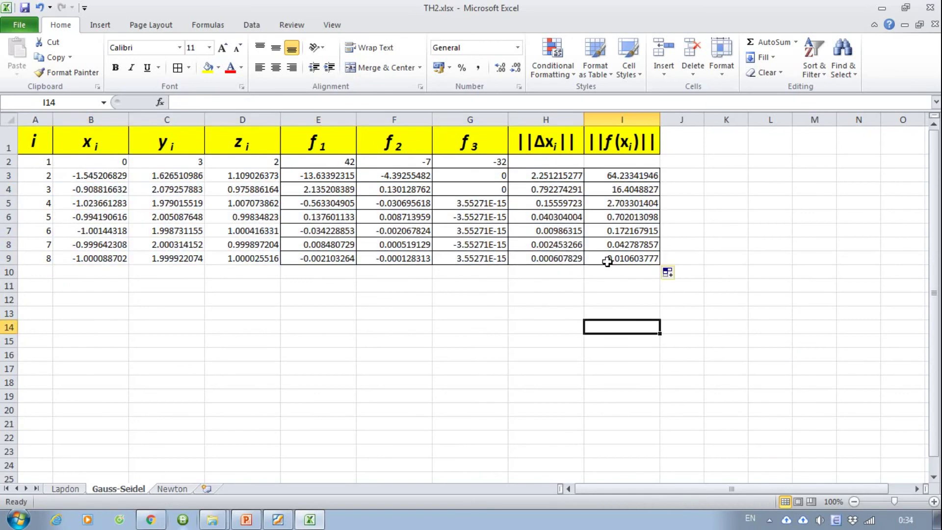
Step: Extend the table to row 13, numbering iterations through 12, converging to x≈-1, y≈2, z≈1
{"action": "left_click", "coordinate": [83, 257]}
{"action": "left_click_drag", "start_coordinate": [83, 258], "coordinate": [263, 255]}
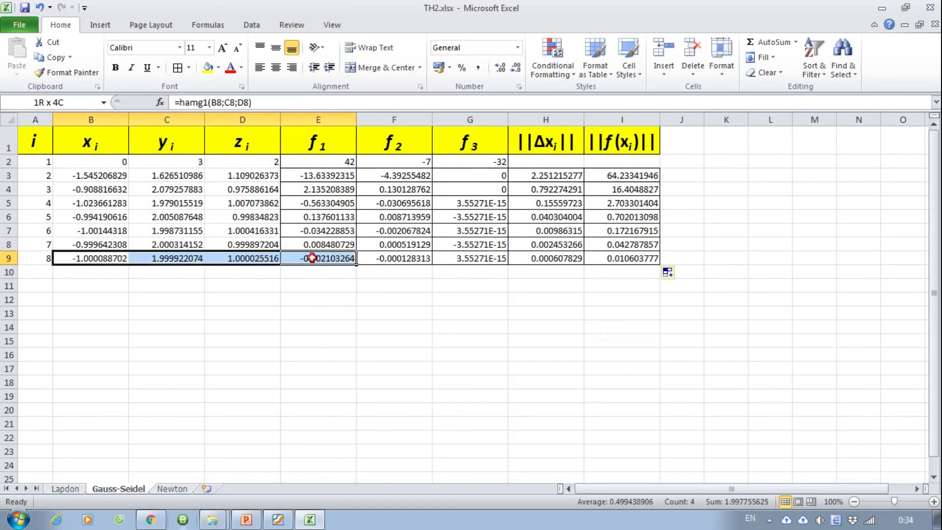
{"action": "mouse_move", "coordinate": [262, 254]}
{"action": "left_mouse_down"}
{"action": "mouse_move", "coordinate": [656, 263]}
{"action": "mouse_move", "coordinate": [658, 291]}
{"action": "left_mouse_up"}
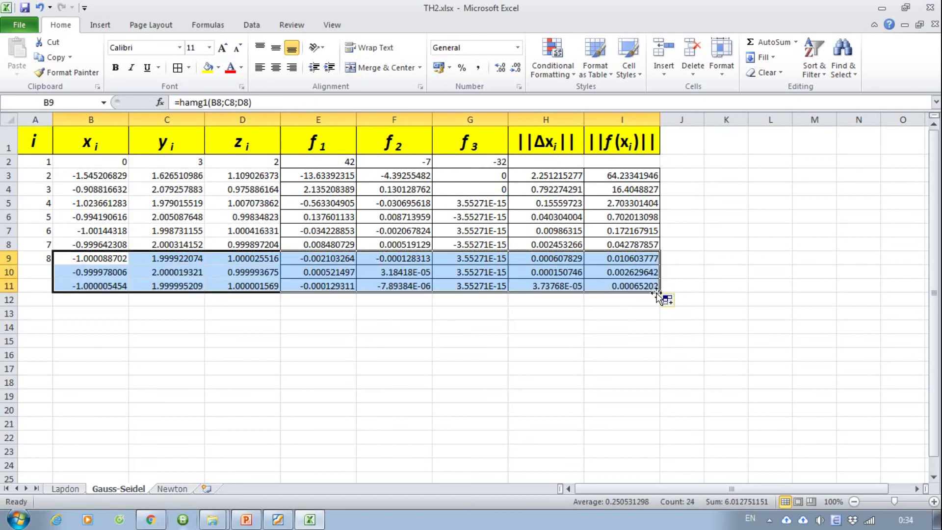
{"action": "left_click_drag", "start_coordinate": [658, 293], "coordinate": [659, 320]}
{"action": "left_click", "coordinate": [470, 340]}
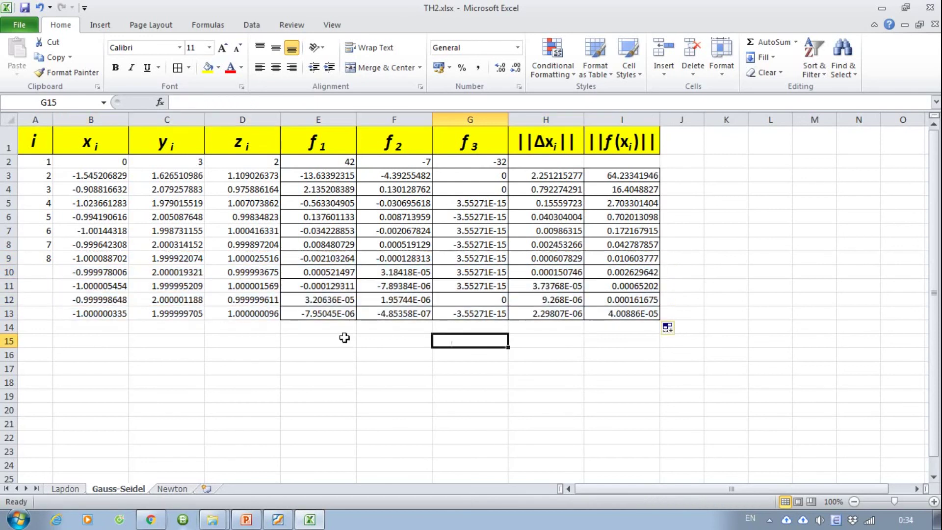
{"action": "left_click_drag", "start_coordinate": [42, 247], "coordinate": [48, 314]}
{"action": "left_click", "coordinate": [240, 374]}
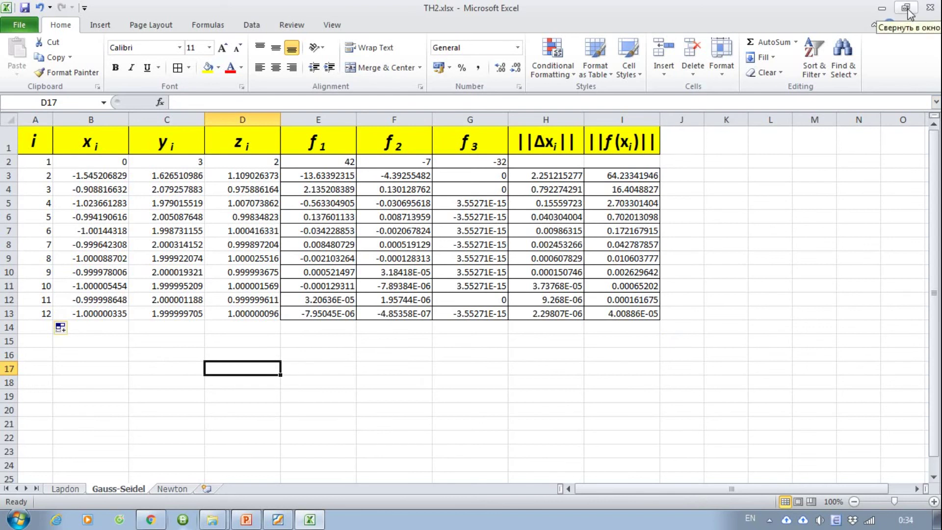
{"action": "mouse_move", "coordinate": [36, 158]}
{"action": "left_mouse_down"}
{"action": "mouse_move", "coordinate": [66, 157]}
{"action": "mouse_move", "coordinate": [643, 313]}
{"action": "left_mouse_up"}
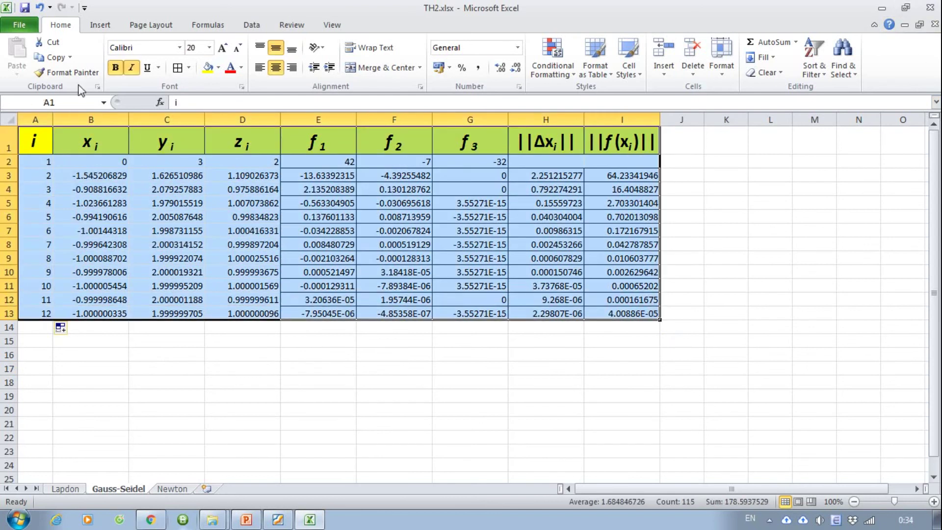
{"action": "left_click", "coordinate": [377, 383]}
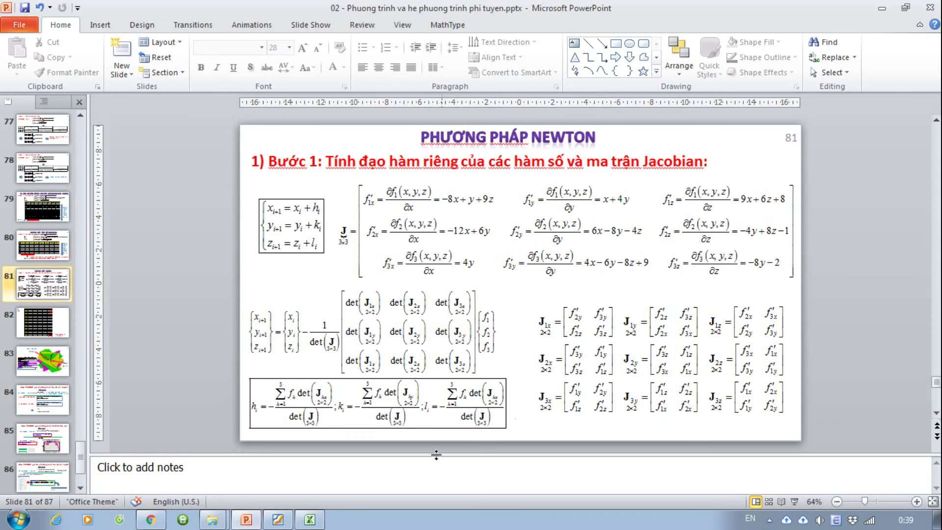
Step: Compare the Newton slide with Excel's Newton sheet, then zoom the sheet to 115%
{"action": "left_click", "coordinate": [319, 523]}
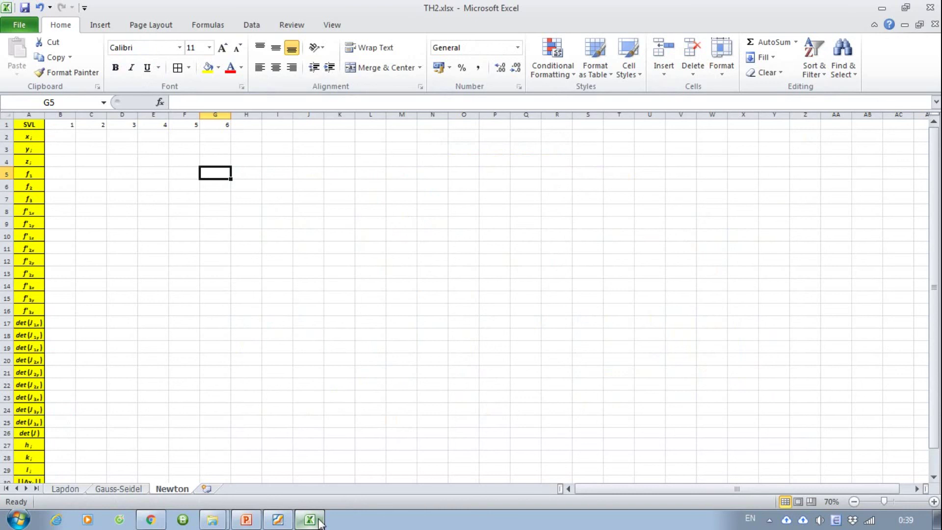
{"action": "left_click", "coordinate": [318, 523]}
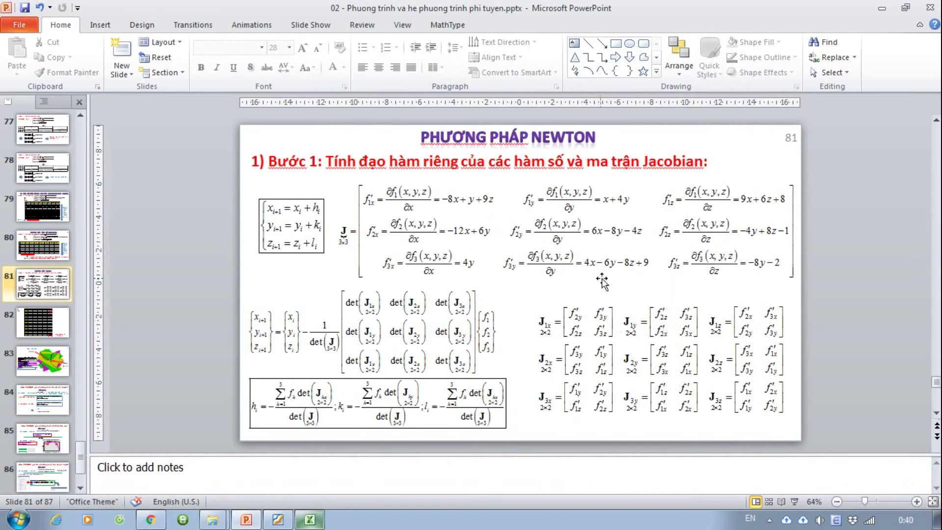
{"action": "left_click", "coordinate": [322, 523]}
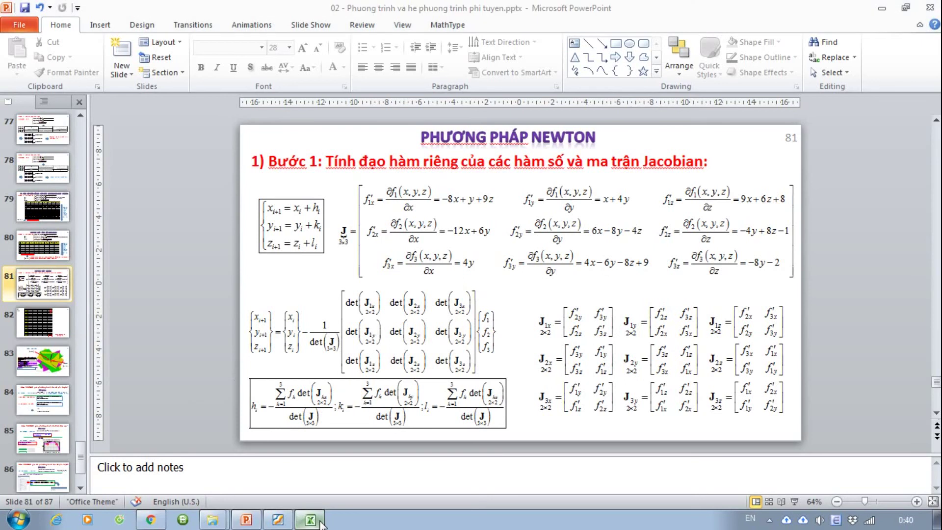
{"action": "scroll", "coordinate": [78, 279], "scroll_direction": "up", "scroll_amount": 1}
{"action": "scroll", "coordinate": [63, 270], "scroll_direction": "up", "scroll_amount": 1}
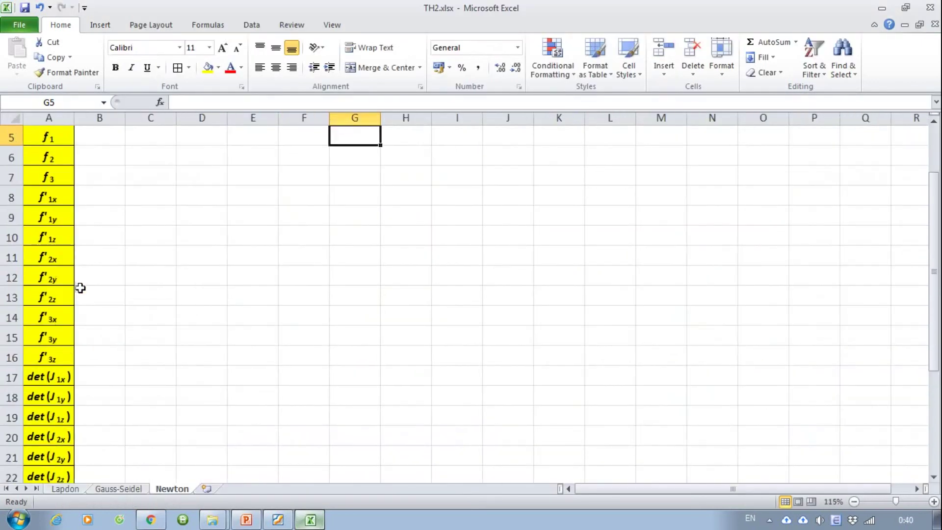
{"action": "scroll", "coordinate": [80, 288], "scroll_direction": "up", "scroll_amount": 1}
Step: Enter starting values 0, 3 and 2 in B2:B4 of the Newton sheet
{"action": "left_click", "coordinate": [108, 156]}
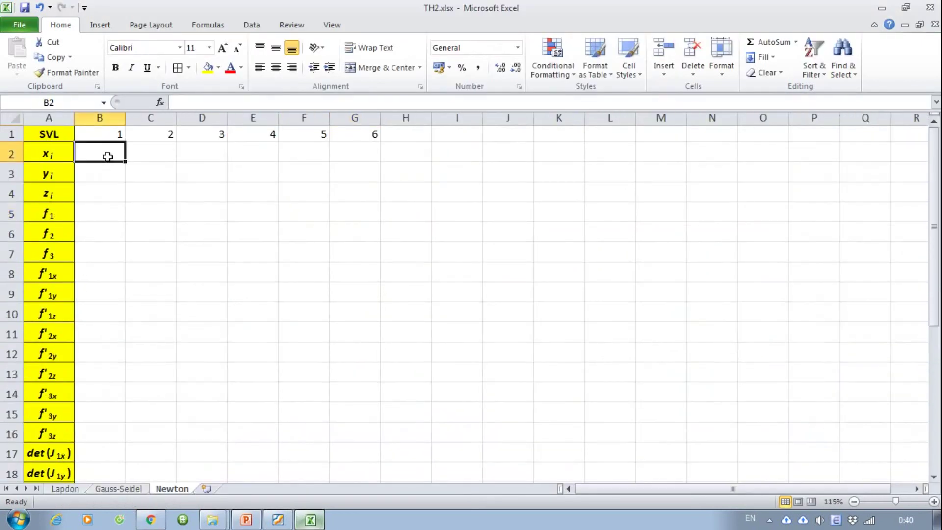
{"action": "type", "text": "0"}
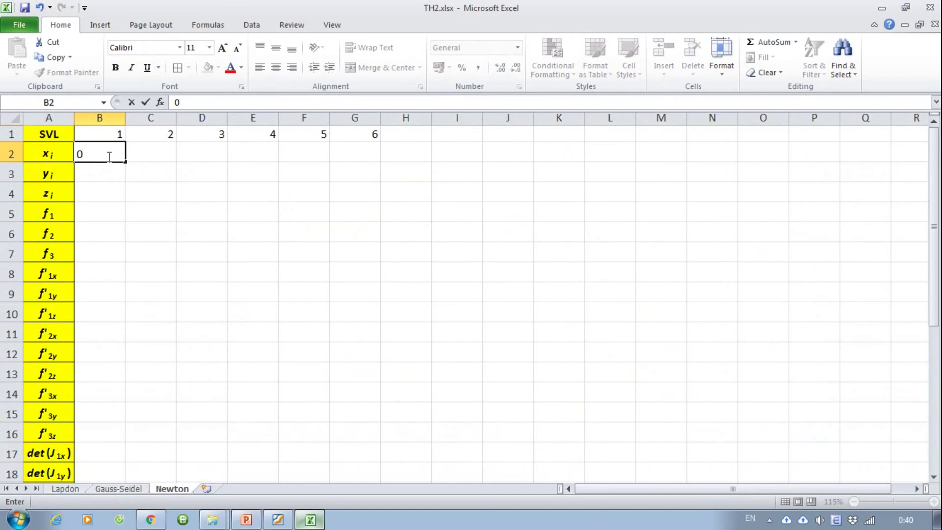
{"action": "key", "text": "Return"}
{"action": "type", "text": "3"}
{"action": "key", "text": "Return"}
{"action": "type", "text": "2"}
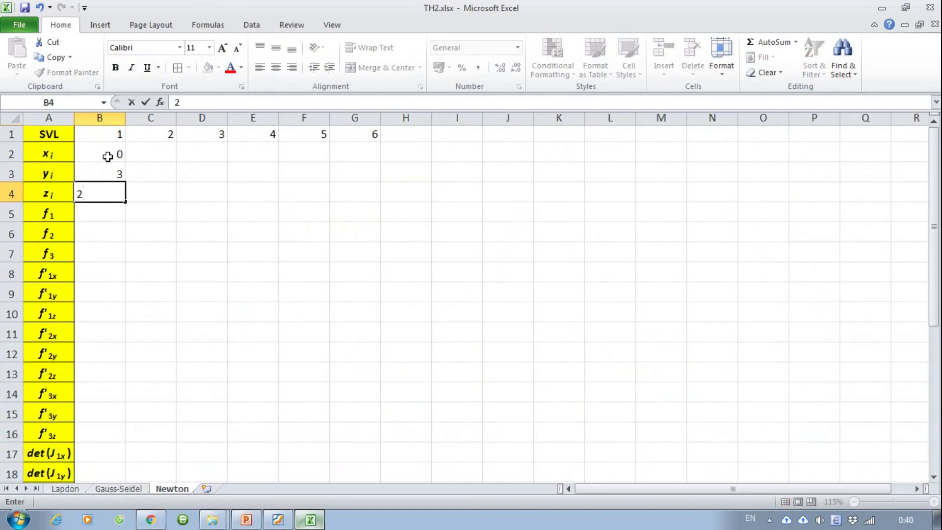
{"action": "key", "text": "Return"}
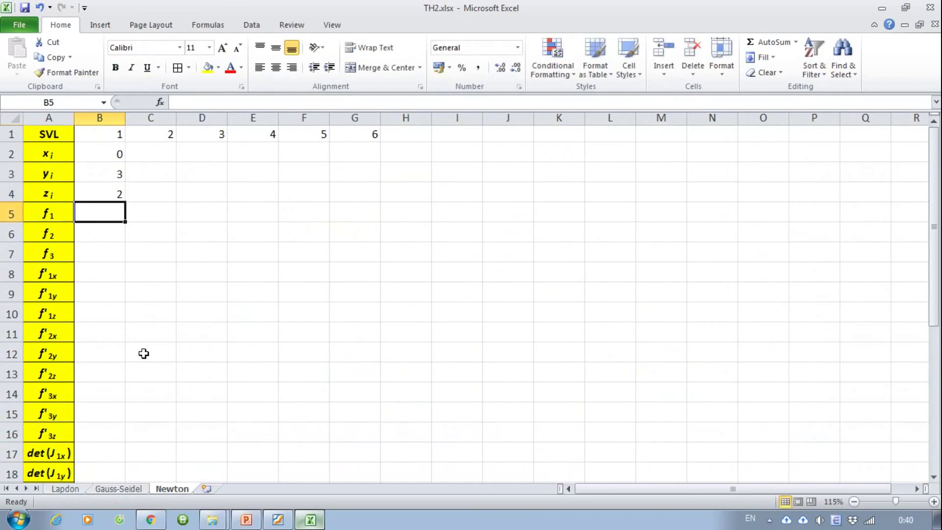
Step: Enter a hamf1 formula for f1 in B5 with three cell arguments
{"action": "type", "text": "="}
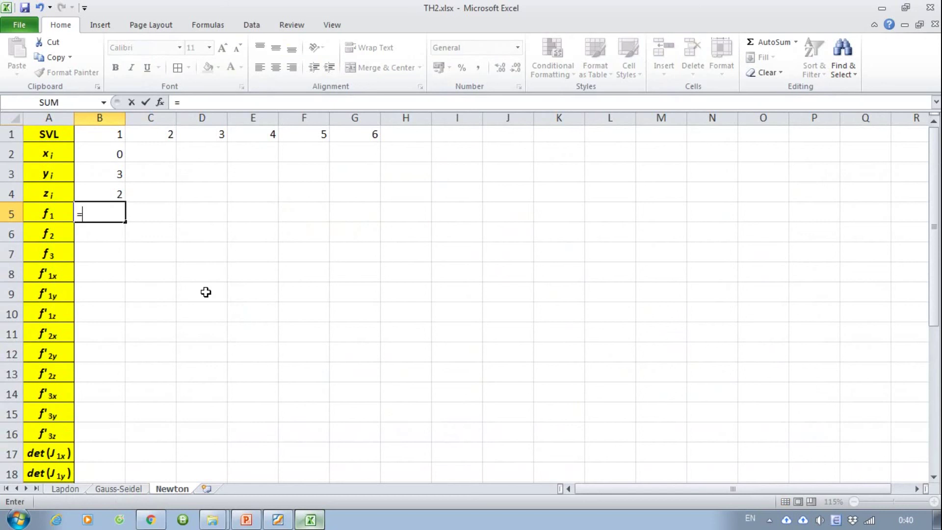
{"action": "type", "text": "ham"}
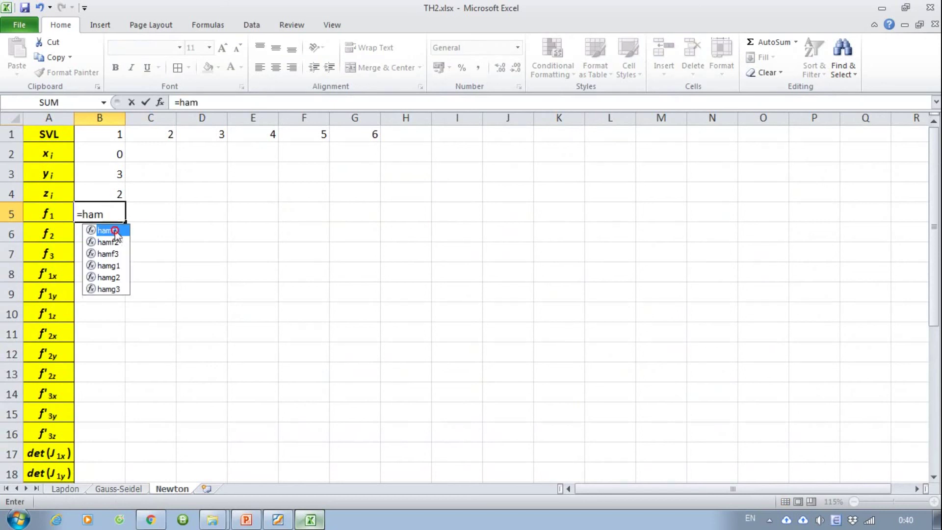
{"action": "double_click", "coordinate": [111, 230]}
{"action": "left_click", "coordinate": [112, 132]}
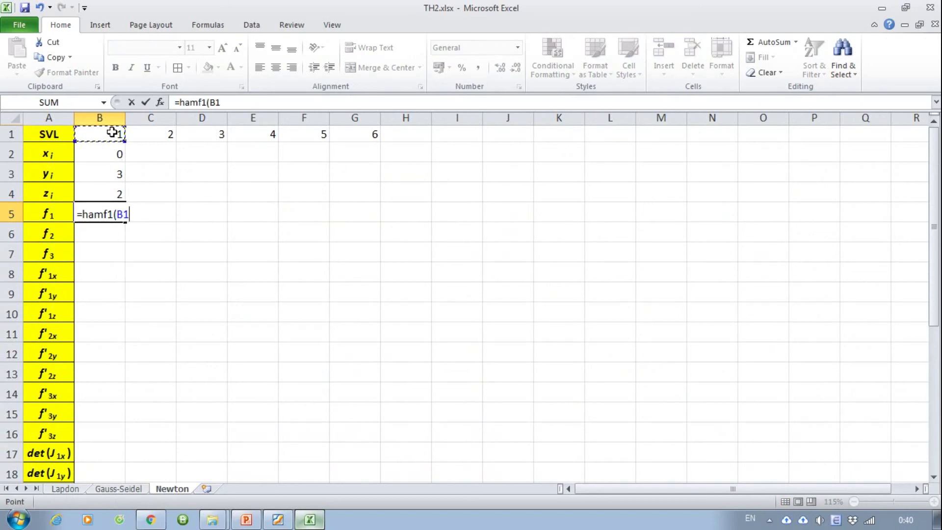
{"action": "type", "text": ";"}
{"action": "left_click", "coordinate": [106, 150]}
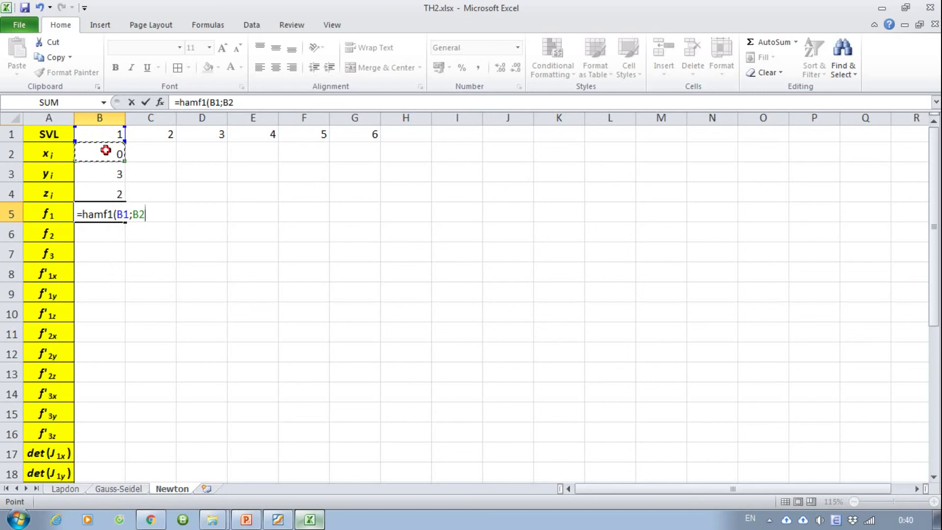
{"action": "type", "text": ";"}
{"action": "left_click", "coordinate": [108, 175]}
{"action": "type", "text": ")"}
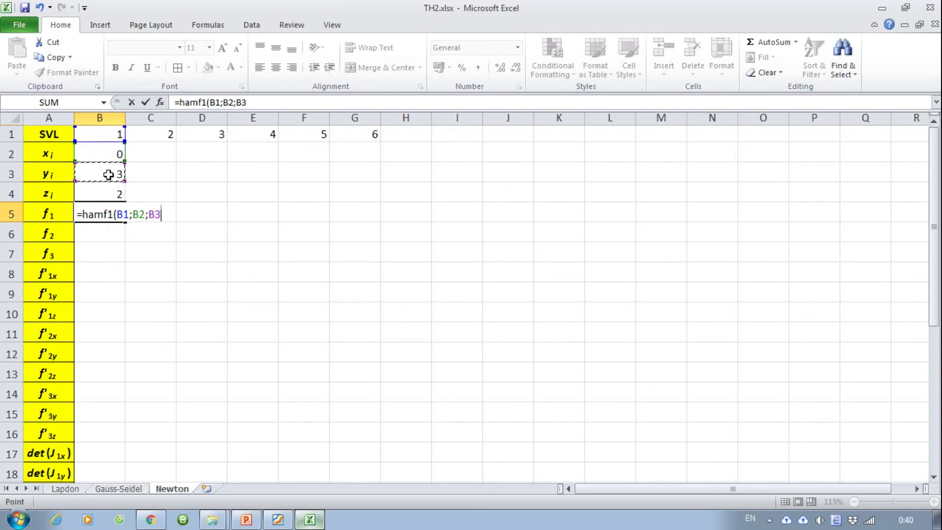
{"action": "key", "text": "Return"}
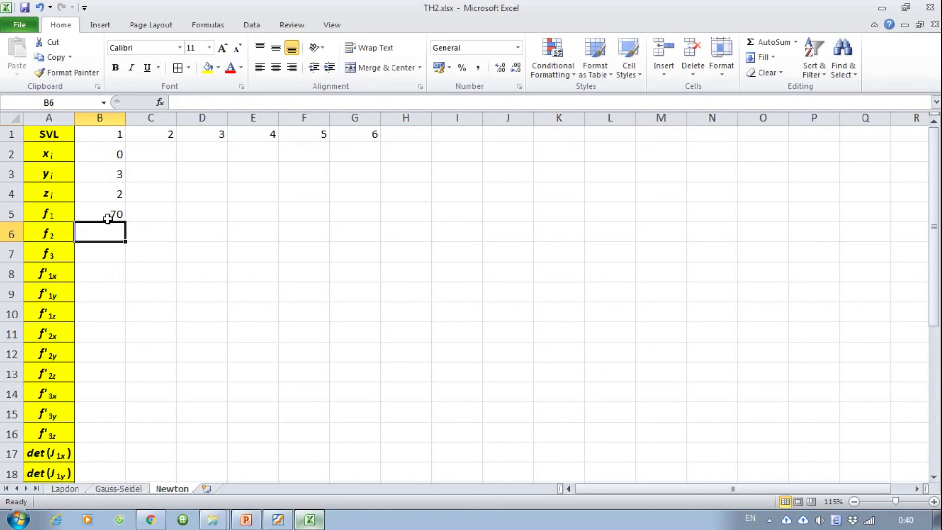
Step: Start a hamf2 formula in B6, then cancel it
{"action": "type", "text": "=ha"}
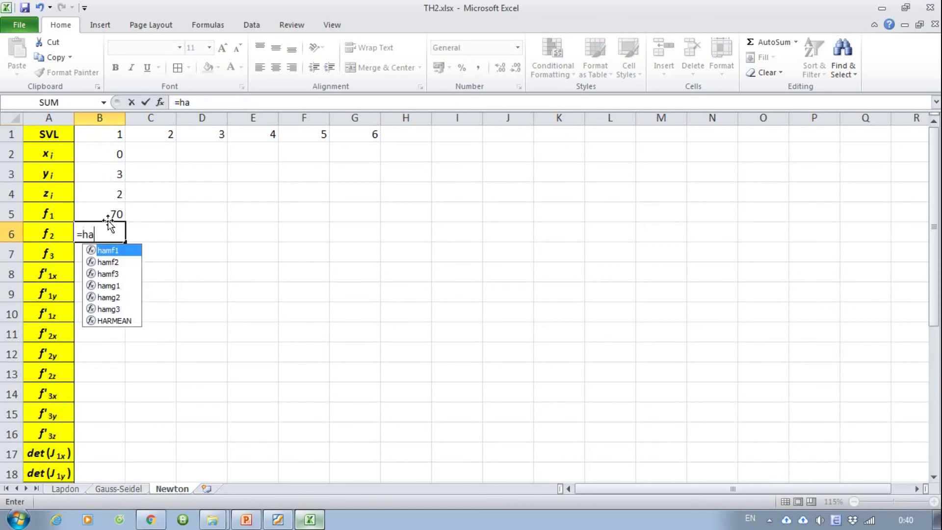
{"action": "type", "text": "m"}
{"action": "double_click", "coordinate": [104, 263]}
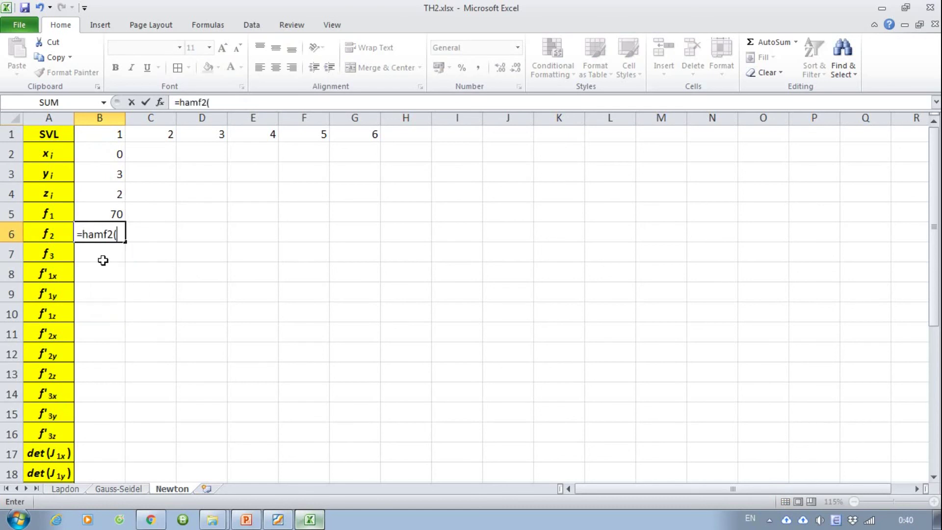
{"action": "left_click", "coordinate": [114, 136]}
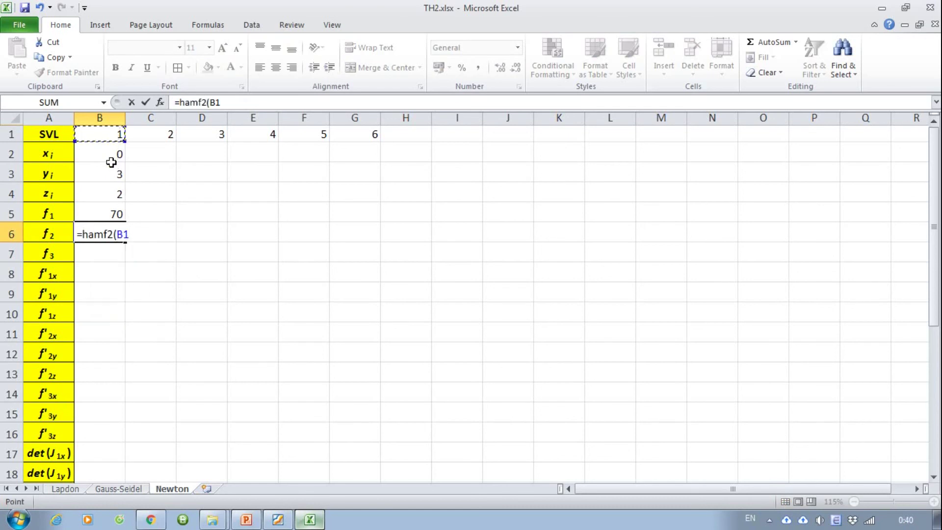
{"action": "key", "text": "Escape"}
Step: Correct B5's references to =hamf1(B2;B3;B4), so f1 shows 42
{"action": "double_click", "coordinate": [117, 214]}
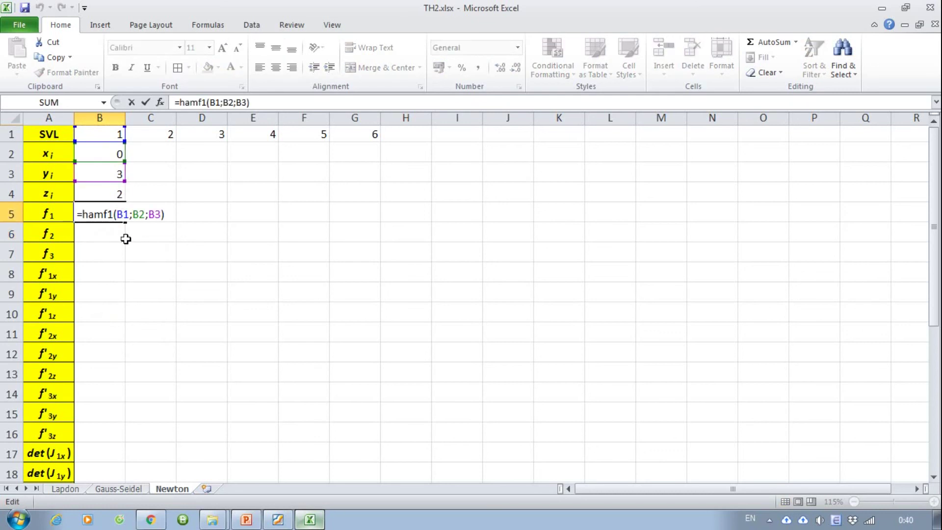
{"action": "left_click", "coordinate": [129, 214]}
{"action": "key", "text": "BackSpace"}
{"action": "type", "text": "2"}
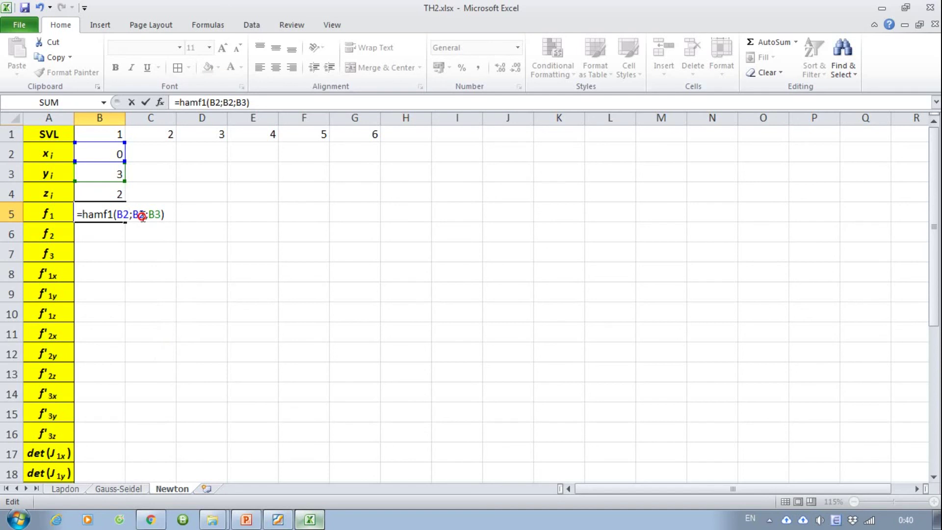
{"action": "left_click", "coordinate": [141, 214]}
{"action": "key", "text": "BackSpace"}
{"action": "type", "text": "3"}
{"action": "left_click", "coordinate": [160, 214]}
{"action": "key", "text": "BackSpace"}
{"action": "type", "text": "4"}
{"action": "key", "text": "Return"}
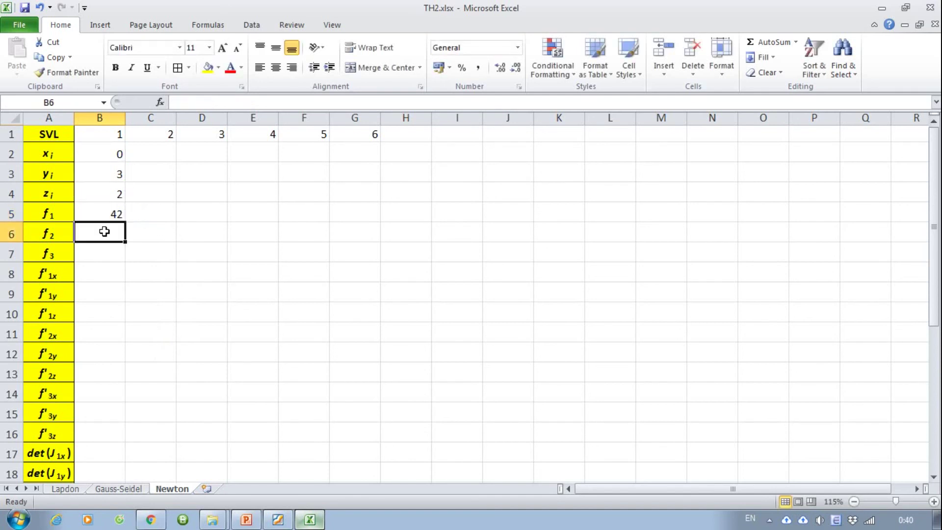
Step: Enter =hamf2(B2;B3;B4) in B6, giving f2 = -7
{"action": "type", "text": "=ham"}
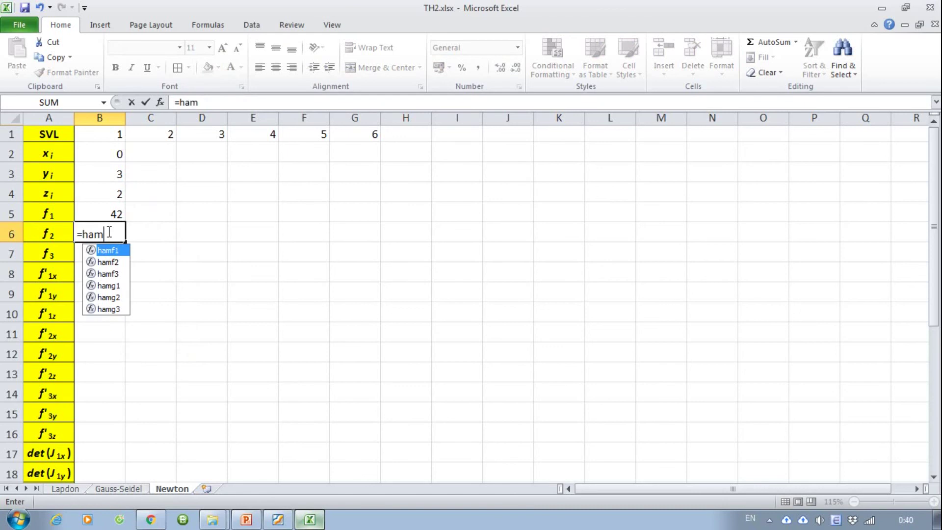
{"action": "type", "text": "2"}
{"action": "key", "text": "BackSpace"}
{"action": "type", "text": "f2"}
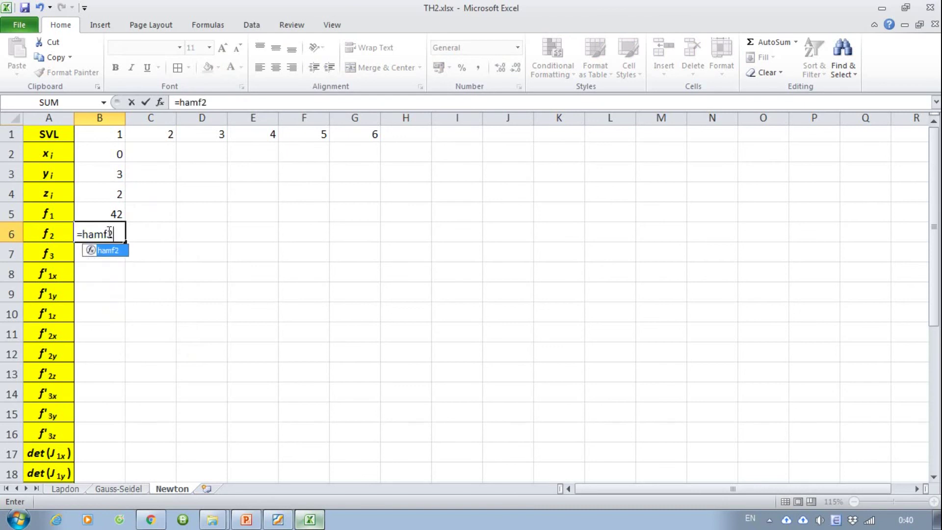
{"action": "type", "text": "("}
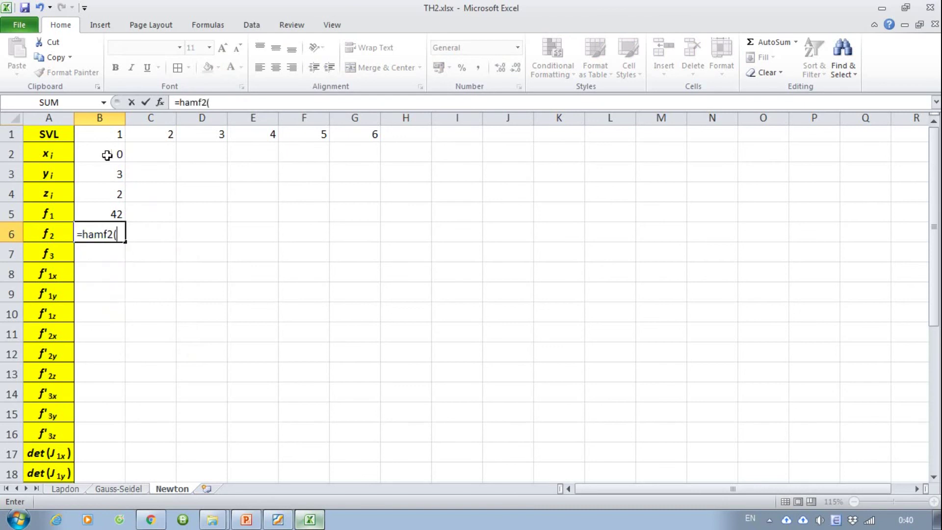
{"action": "left_click", "coordinate": [106, 154]}
{"action": "type", "text": ";"}
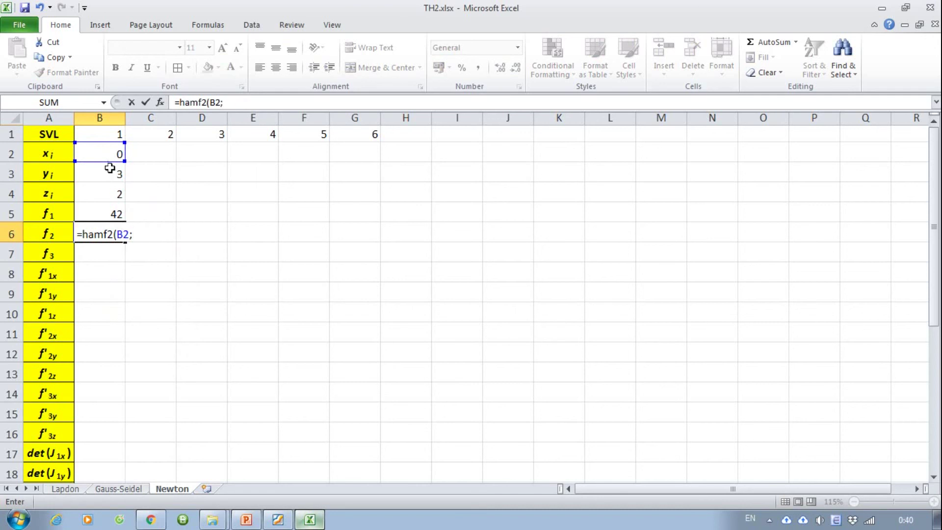
{"action": "left_click", "coordinate": [108, 178]}
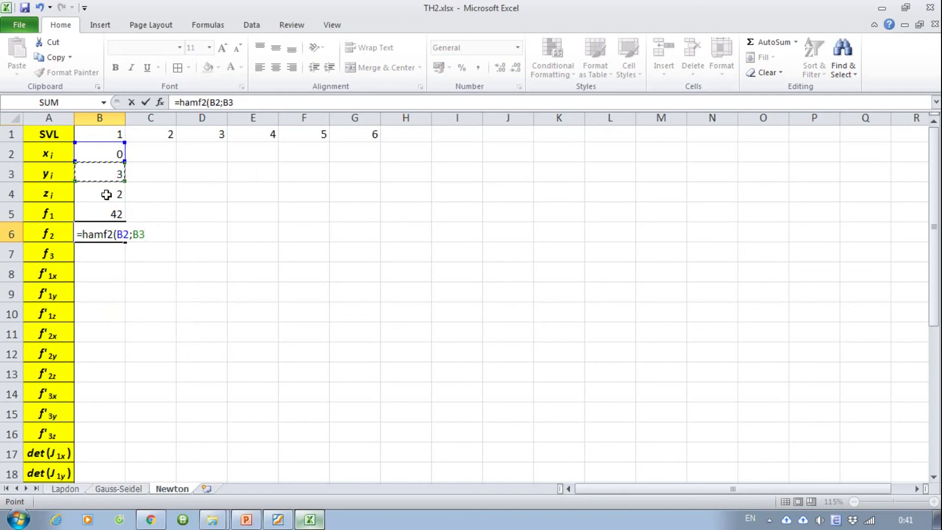
{"action": "type", "text": ";"}
{"action": "left_click", "coordinate": [107, 195]}
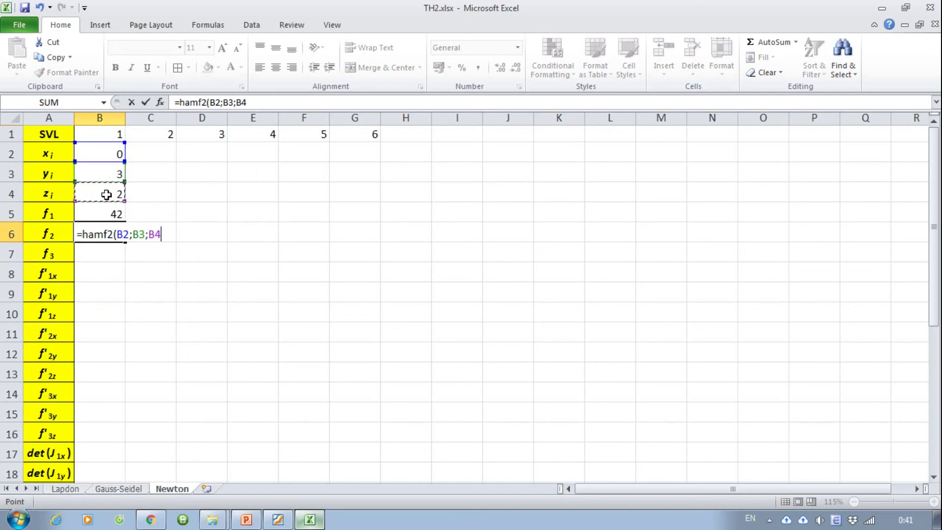
{"action": "type", "text": ")"}
{"action": "key", "text": "Return"}
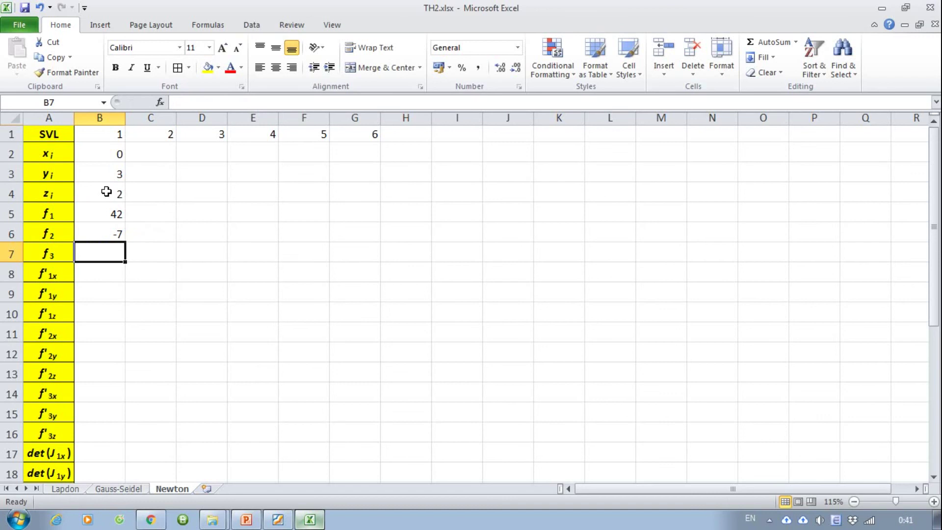
Step: Enter =hamf3(B2;B3;B4) in B7, giving f3 = -32
{"action": "type", "text": "=hamf"}
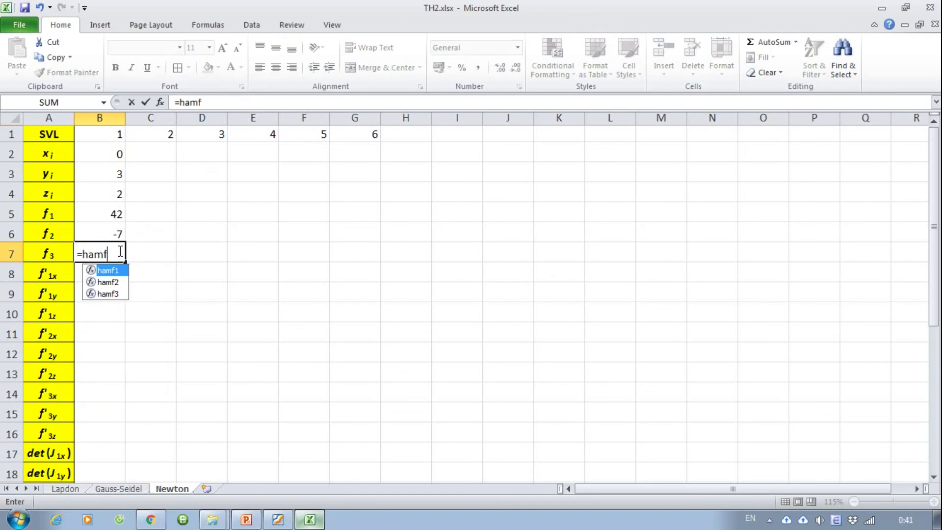
{"action": "type", "text": "3("}
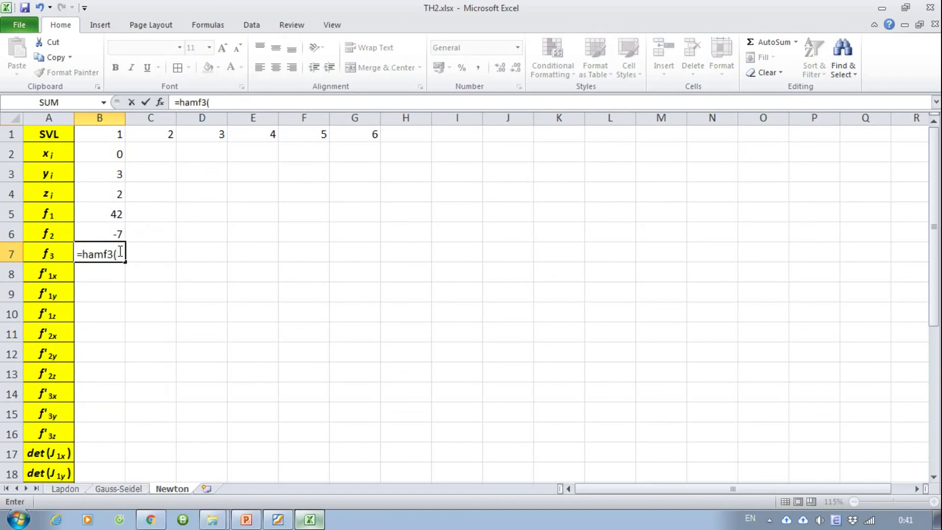
{"action": "left_click", "coordinate": [113, 154]}
{"action": "type", "text": ";"}
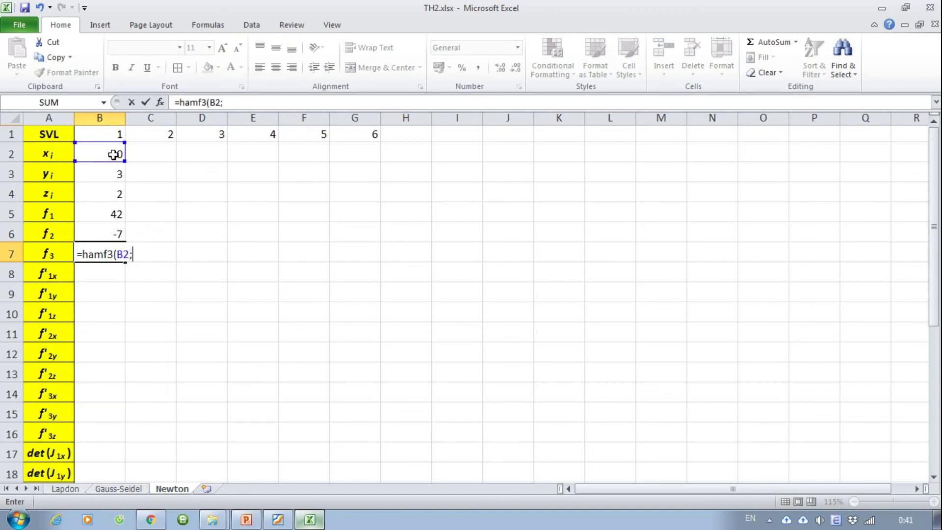
{"action": "left_click", "coordinate": [113, 172]}
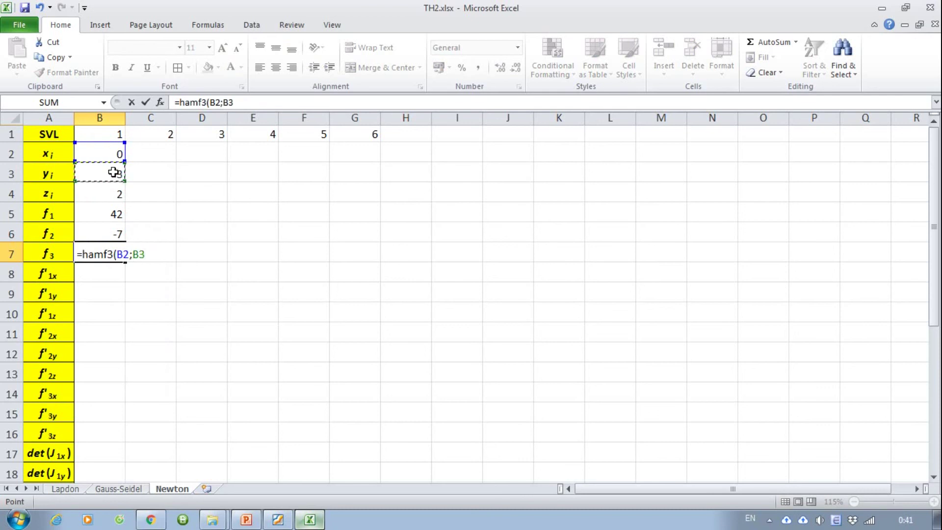
{"action": "type", "text": ";"}
{"action": "left_click", "coordinate": [104, 191]}
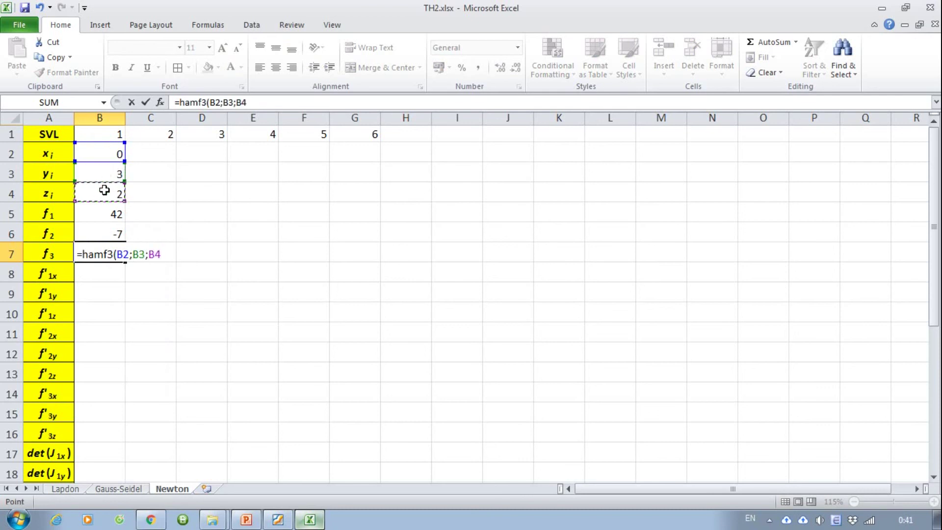
{"action": "type", "text": ")"}
{"action": "key", "text": "Return"}
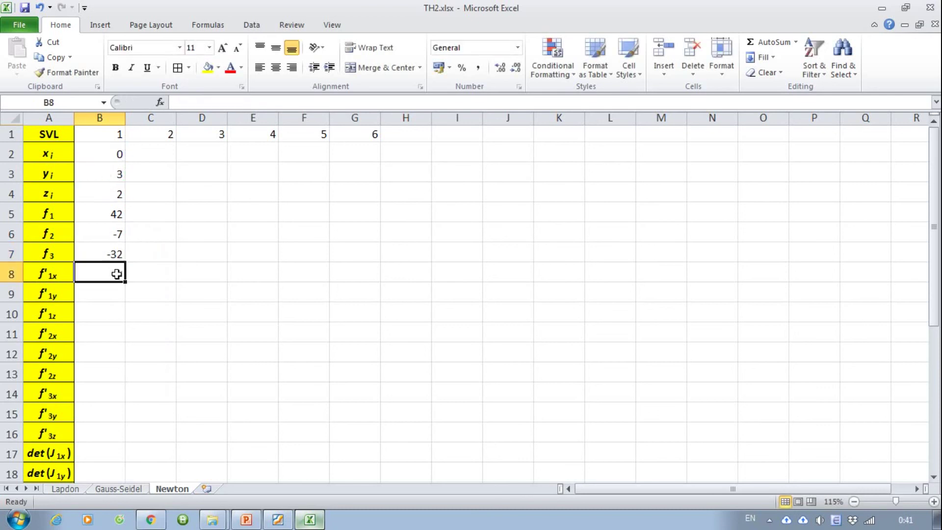
Step: Place a narrowed Excel window beside a widened PowerPoint slide listing the derivatives and minors
{"action": "left_click", "coordinate": [905, 8]}
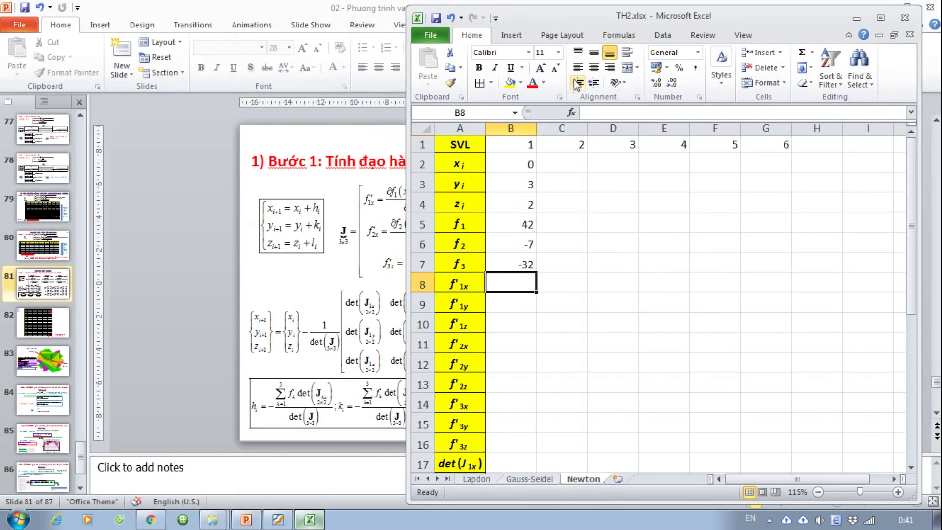
{"action": "left_click_drag", "start_coordinate": [411, 160], "coordinate": [630, 160]}
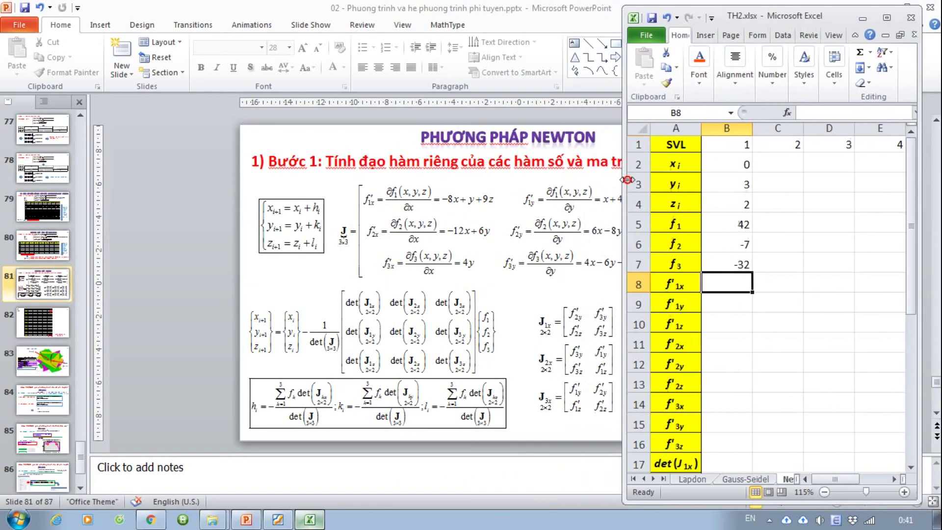
{"action": "double_click", "coordinate": [472, 12]}
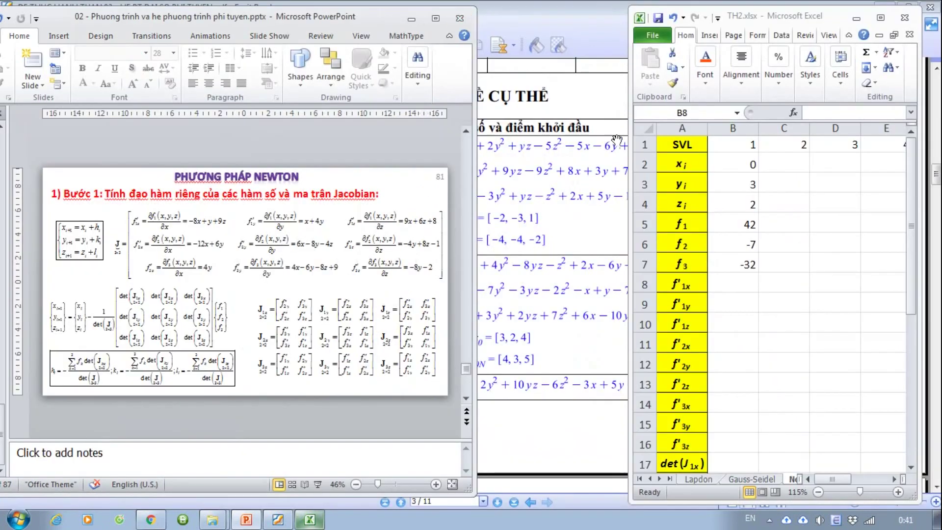
{"action": "mouse_move", "coordinate": [476, 156]}
{"action": "left_mouse_down"}
{"action": "mouse_move", "coordinate": [563, 183]}
{"action": "mouse_move", "coordinate": [620, 184]}
{"action": "left_mouse_up"}
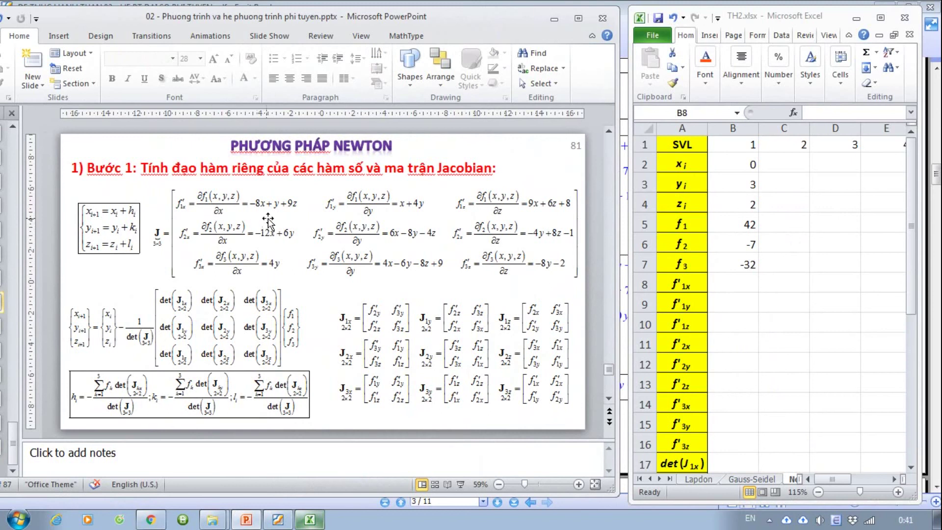
{"action": "scroll", "coordinate": [267, 223], "scroll_direction": "up", "scroll_amount": 1}
{"action": "scroll", "coordinate": [272, 224], "scroll_direction": "down", "scroll_amount": 1}
Step: Enter f'1x in B8 as =B2+B3+9*B4, giving 21
{"action": "left_click", "coordinate": [737, 287]}
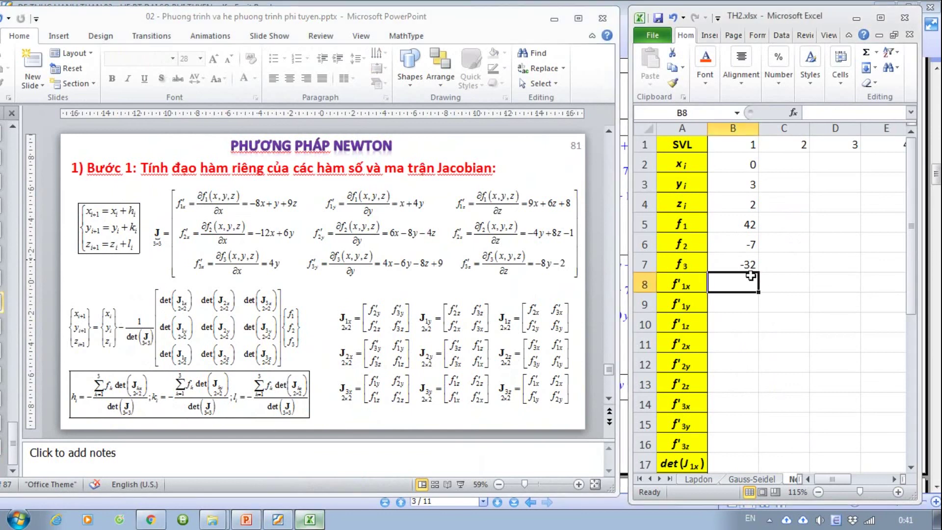
{"action": "type", "text": "=-8*"}
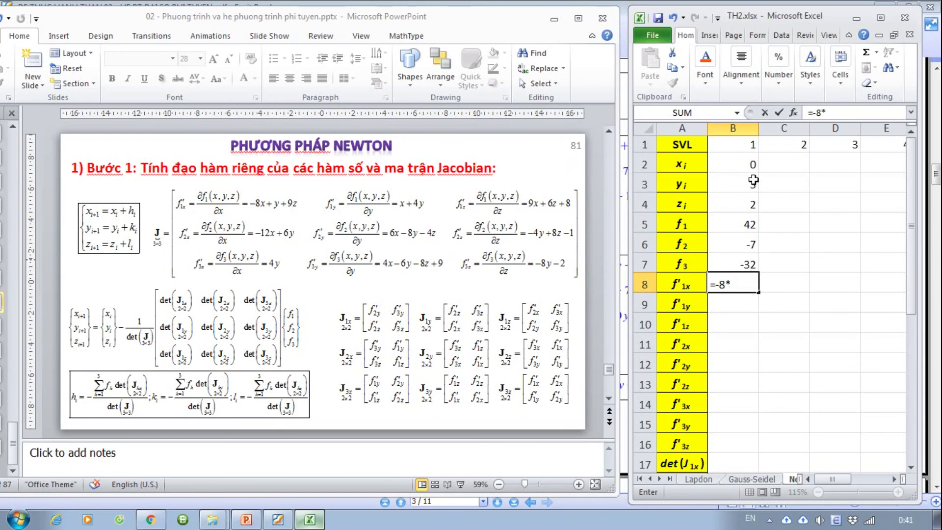
{"action": "left_click", "coordinate": [746, 162]}
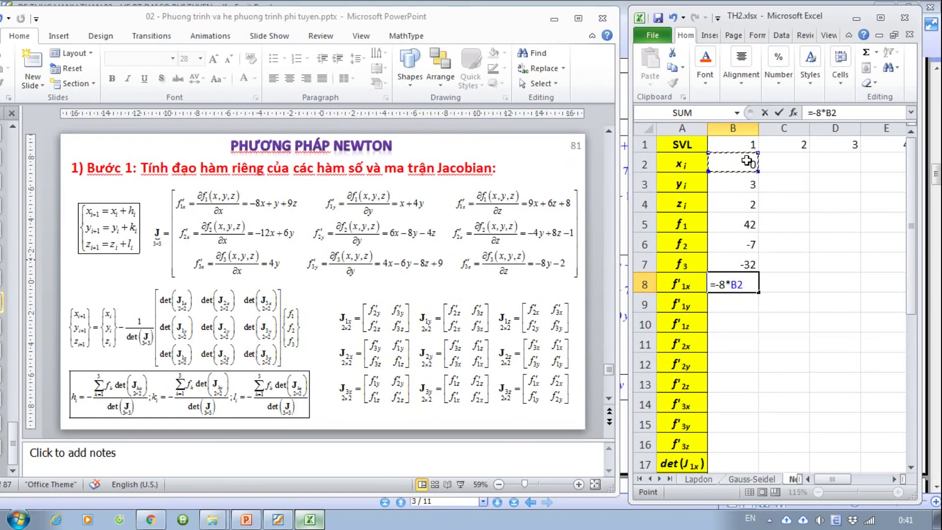
{"action": "type", "text": "+"}
{"action": "left_click", "coordinate": [736, 184]}
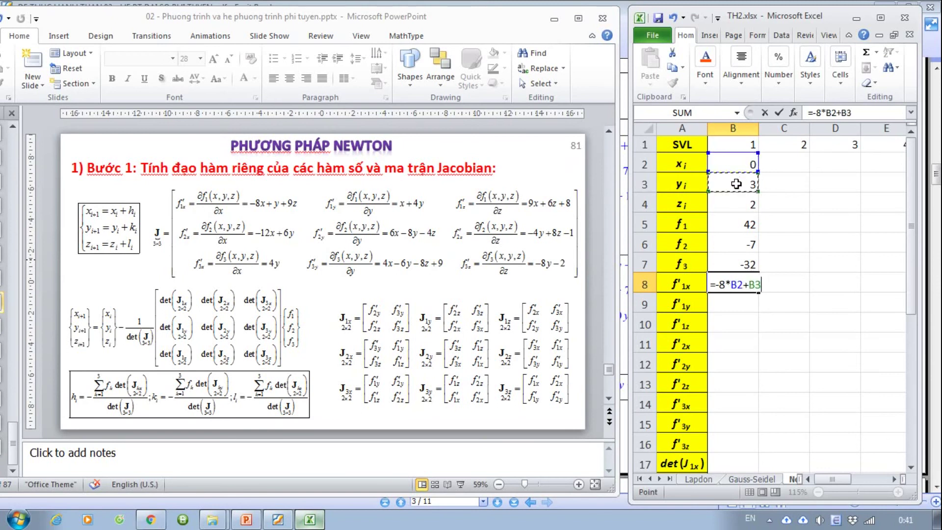
{"action": "type", "text": "+9*"}
{"action": "left_click", "coordinate": [733, 202]}
{"action": "key", "text": "Return"}
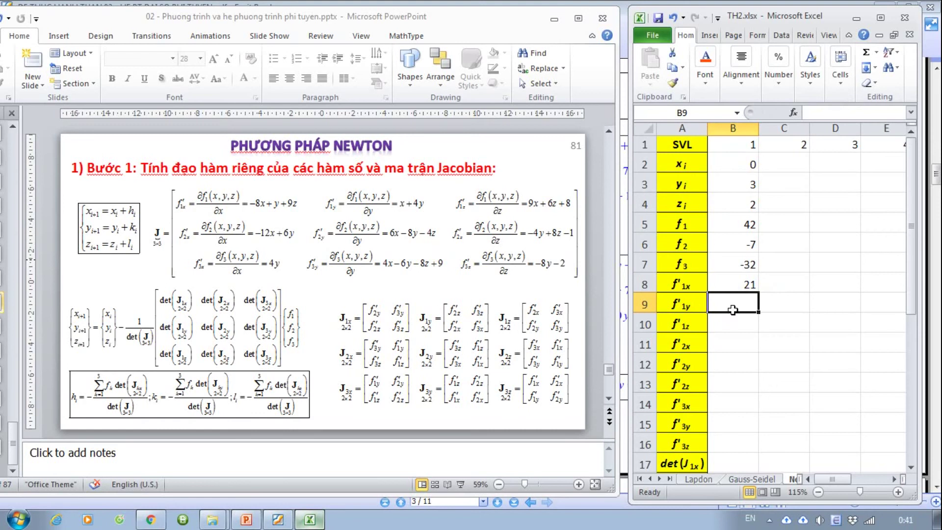
Step: Enter f'1y in B9 as =B2+4*B3, giving 12
{"action": "type", "text": "="}
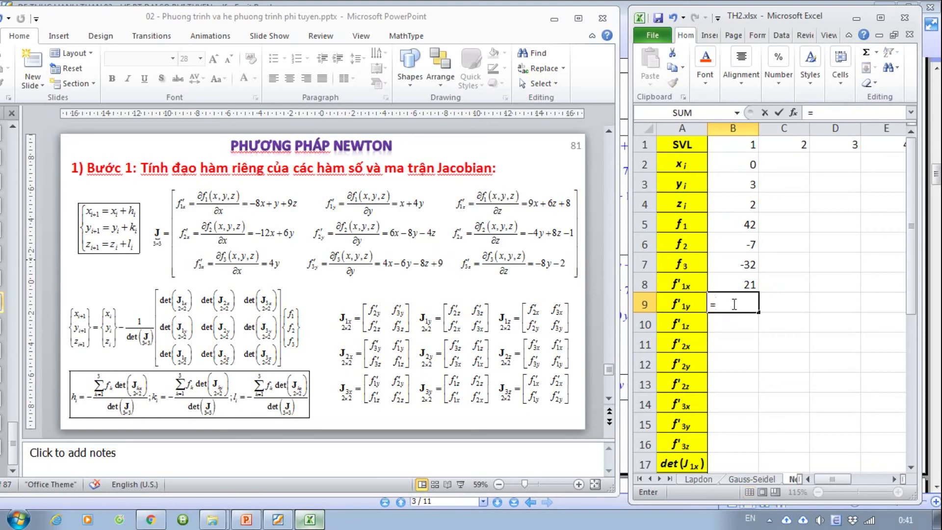
{"action": "left_click", "coordinate": [745, 162]}
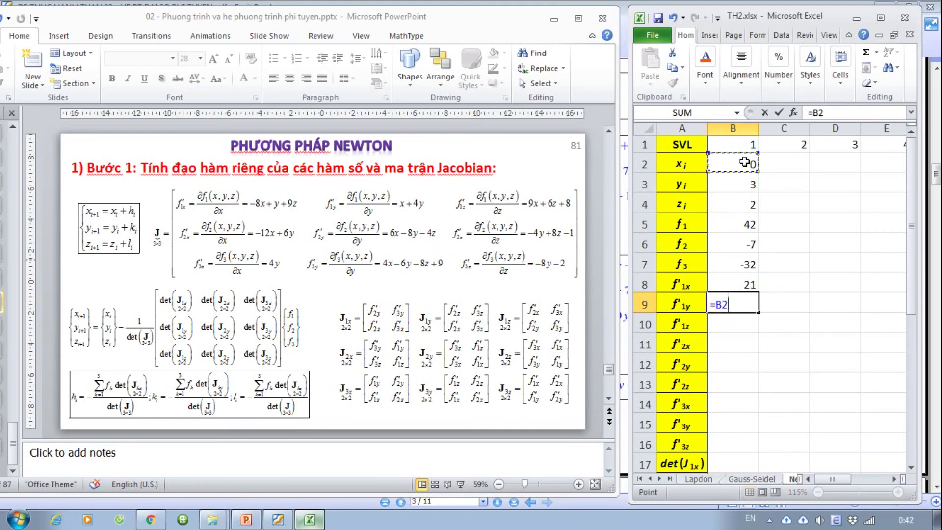
{"action": "type", "text": "+4*"}
{"action": "left_click", "coordinate": [729, 187]}
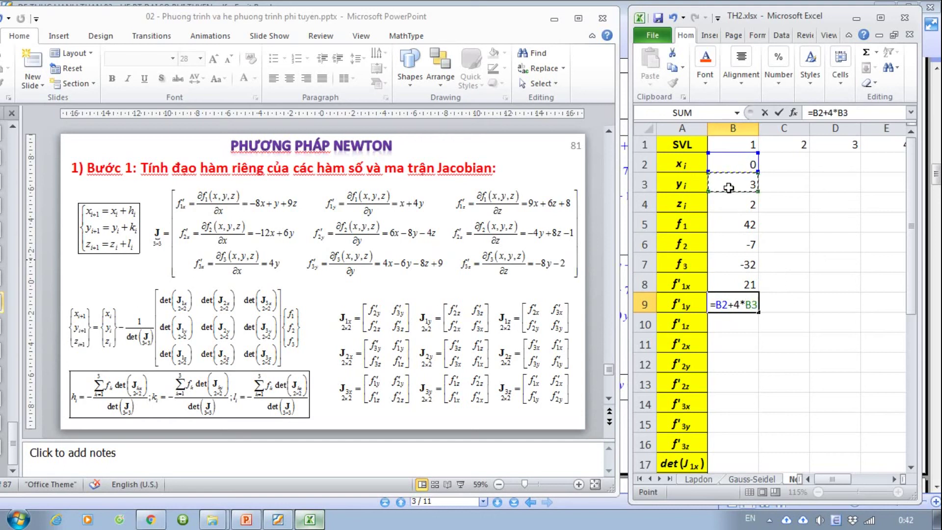
{"action": "key", "text": "Return"}
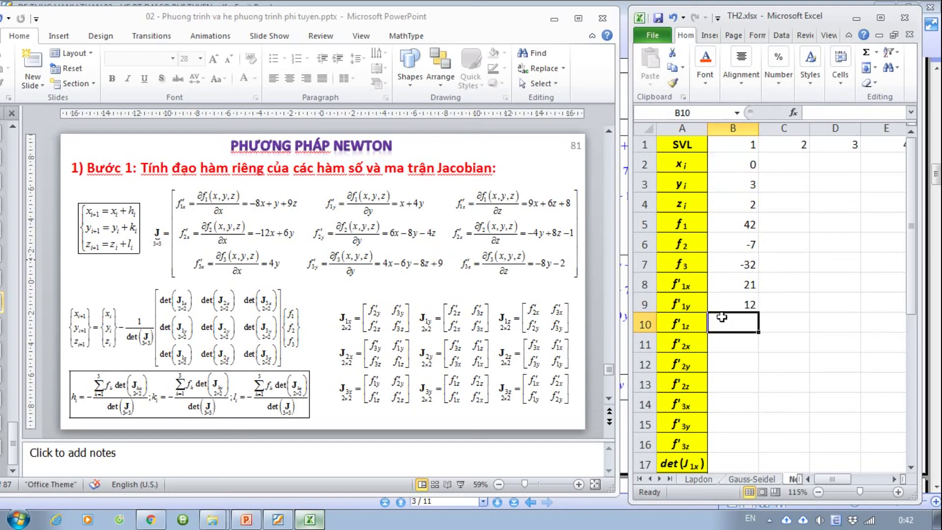
Step: Enter f'1z in B10 as =9*B2+6*B4+8, giving 20
{"action": "type", "text": "=9*"}
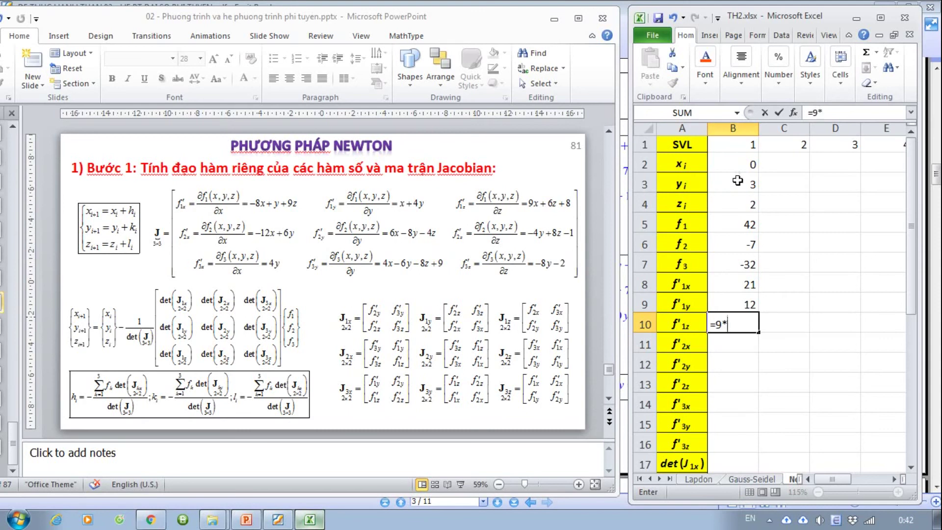
{"action": "left_click", "coordinate": [749, 163]}
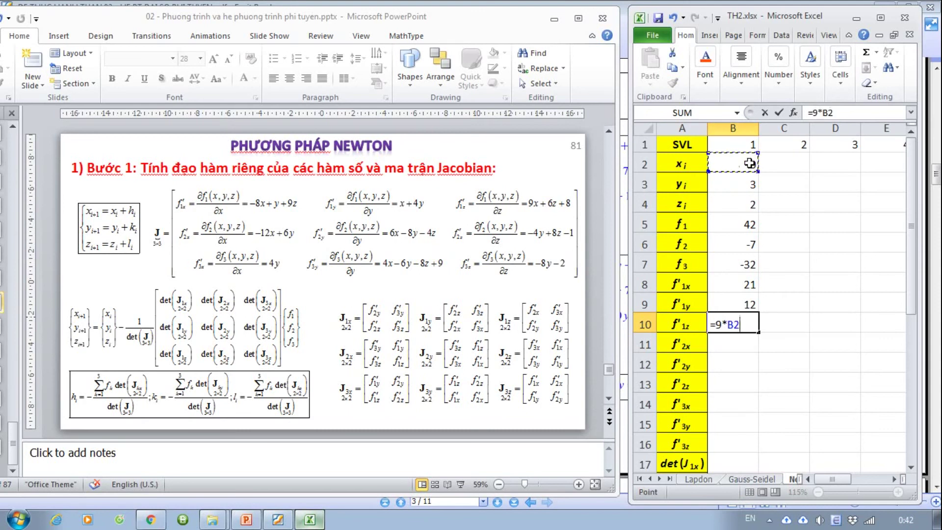
{"action": "type", "text": "+6*"}
{"action": "left_click", "coordinate": [747, 201]}
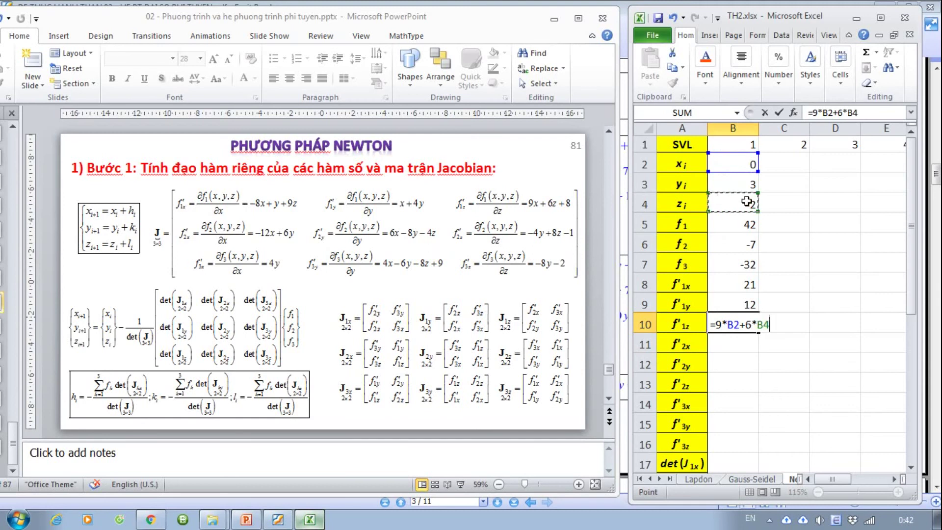
{"action": "type", "text": "+8"}
{"action": "key", "text": "Return"}
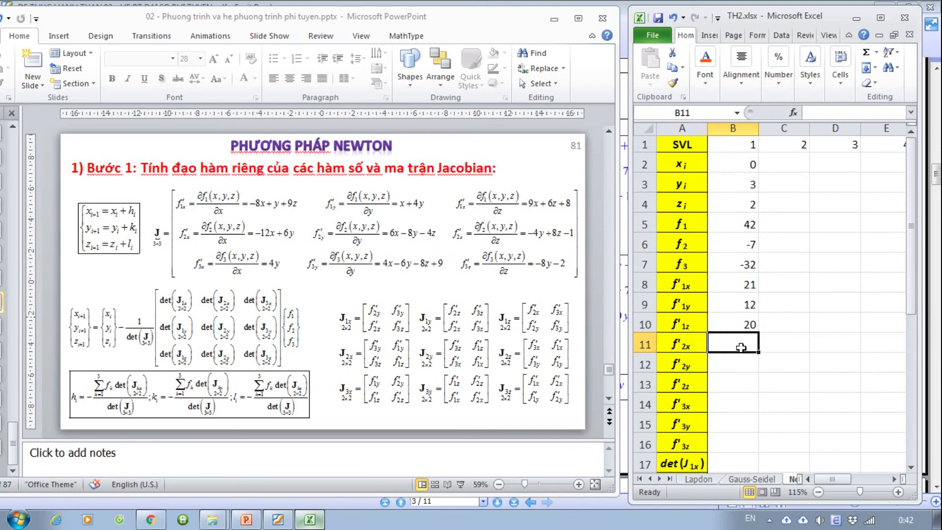
Step: Enter f'2x in B11 as =-12*B2+6*B3, giving 18
{"action": "type", "text": "=-12*"}
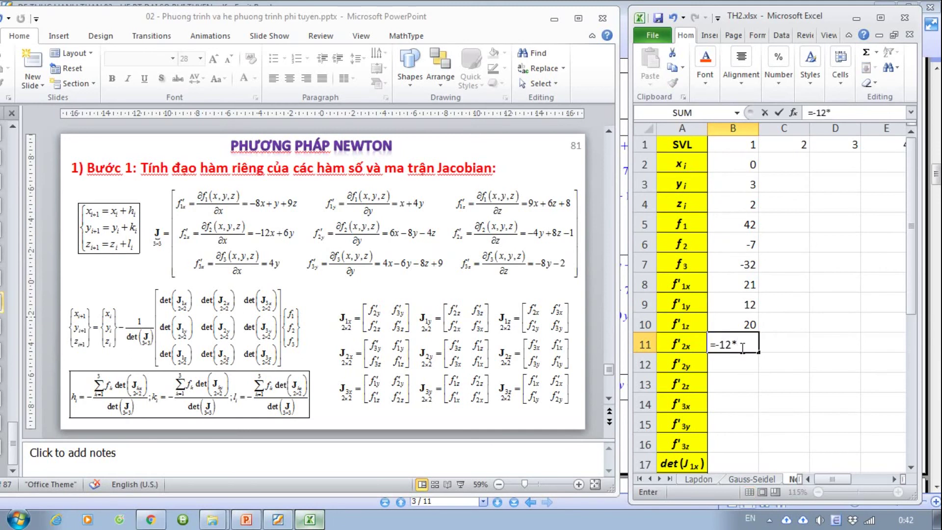
{"action": "left_click", "coordinate": [733, 165]}
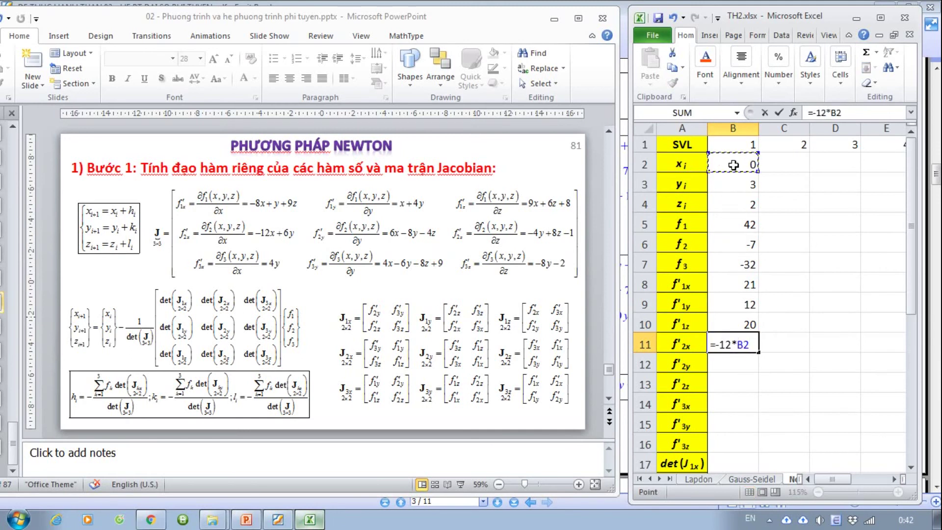
{"action": "type", "text": "+6*"}
{"action": "left_click", "coordinate": [734, 184]}
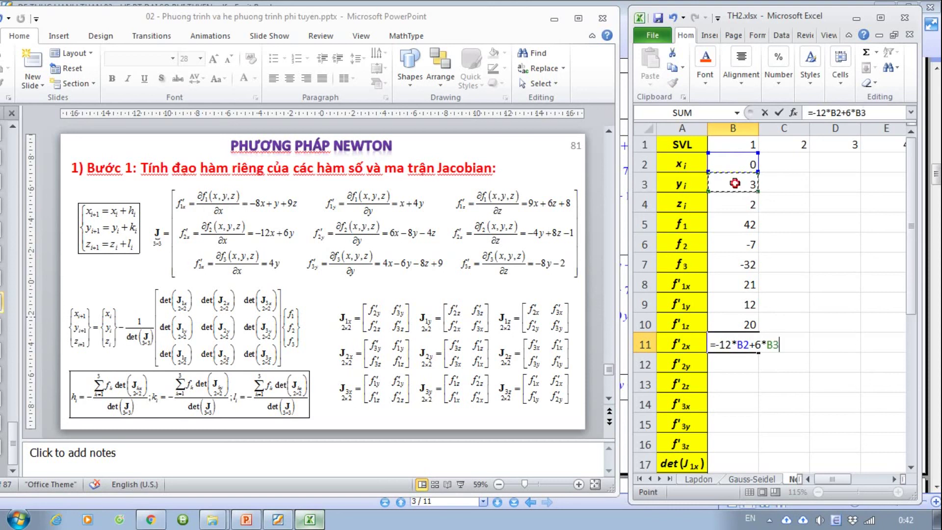
{"action": "key", "text": "Return"}
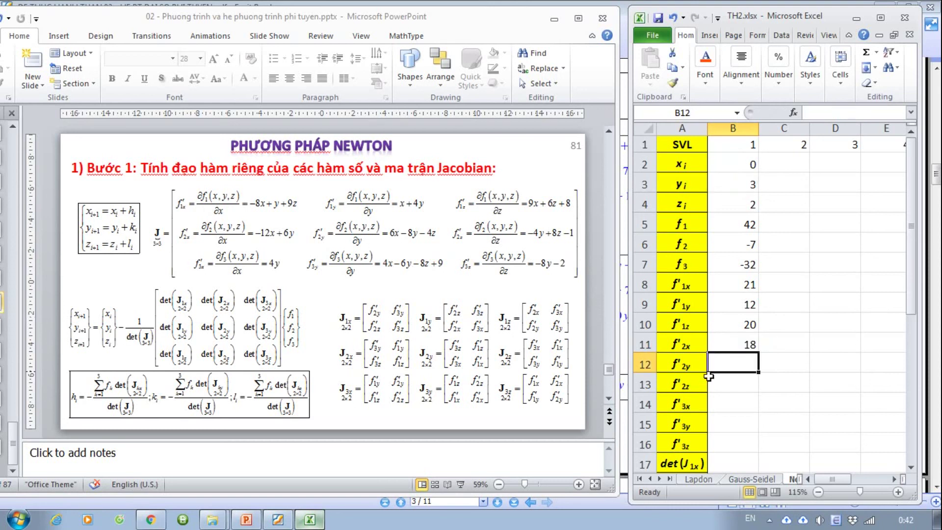
Step: Enter f'2y in B12 as =6*B2-8*B3-4*B4, giving -32
{"action": "type", "text": "=6*"}
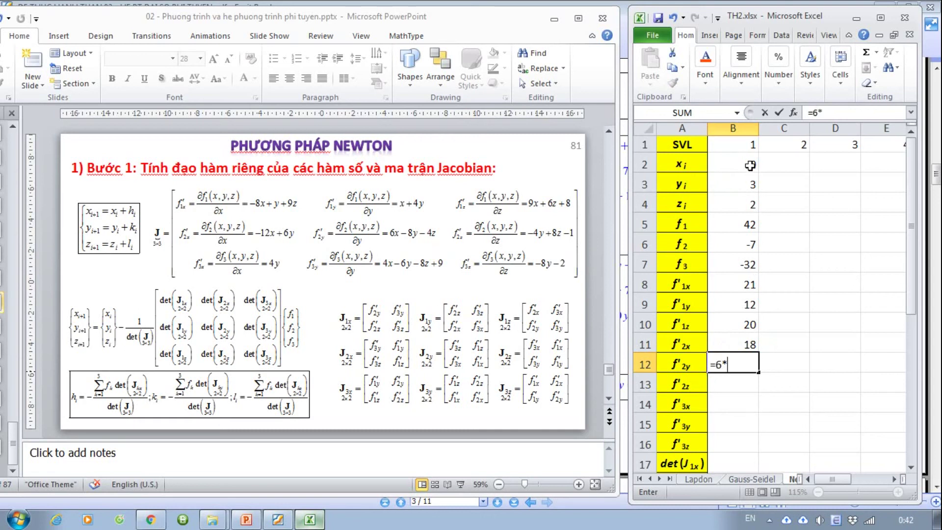
{"action": "left_click", "coordinate": [749, 164]}
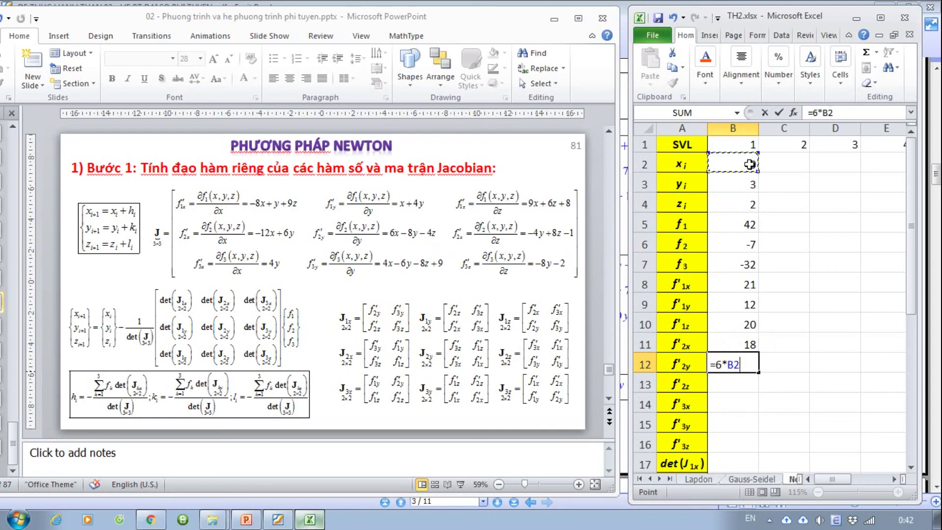
{"action": "type", "text": "-8*"}
{"action": "left_click", "coordinate": [742, 185]}
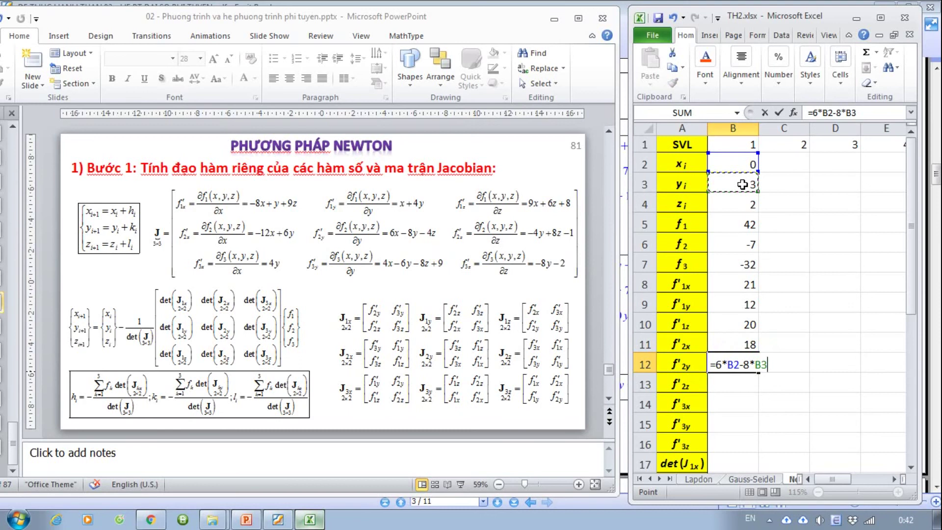
{"action": "type", "text": "-4*"}
{"action": "left_click", "coordinate": [738, 201]}
{"action": "key", "text": "Return"}
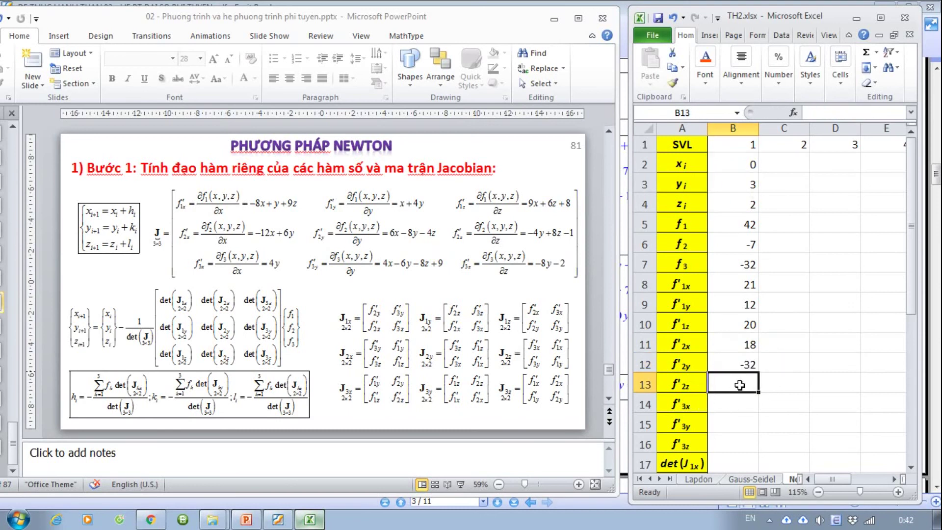
Step: Enter f'2z in B13 as =-4*B3+8*B4-1, giving 3
{"action": "type", "text": "-4*"}
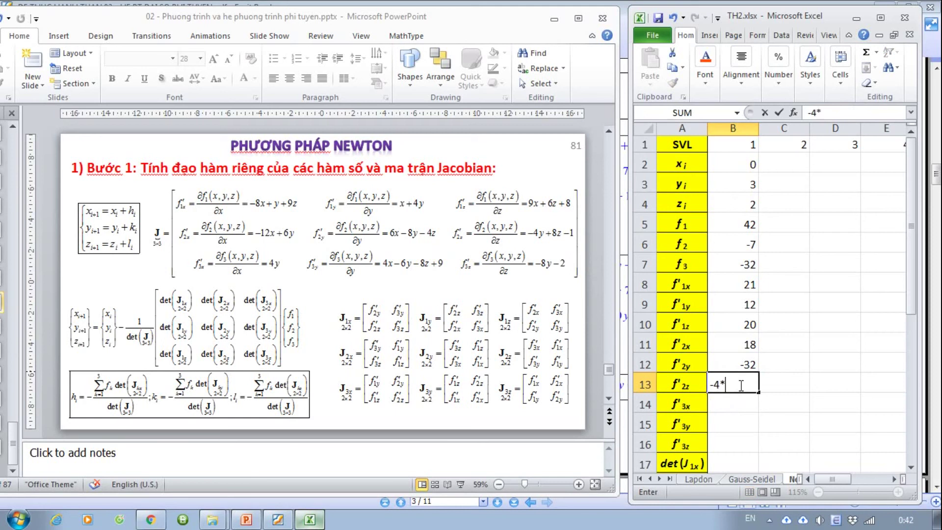
{"action": "left_click", "coordinate": [752, 186]}
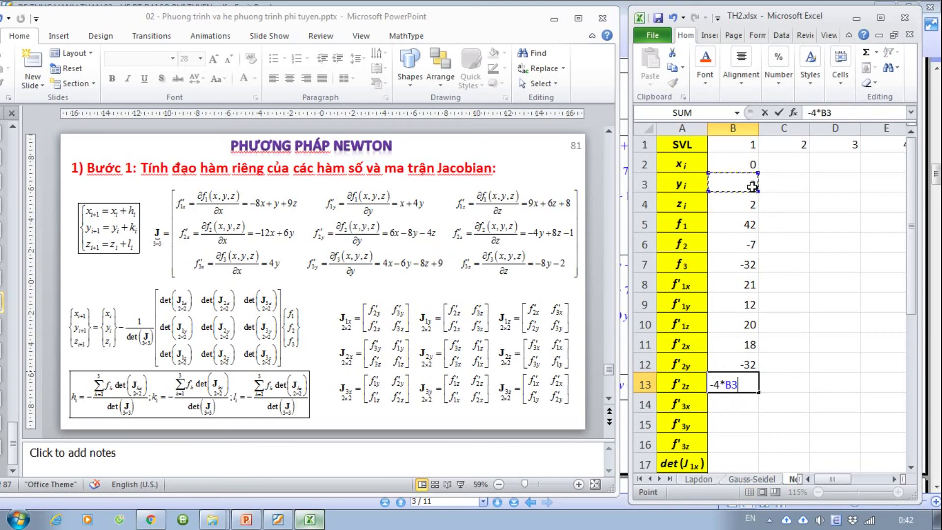
{"action": "type", "text": "+8*"}
{"action": "left_click", "coordinate": [745, 206]}
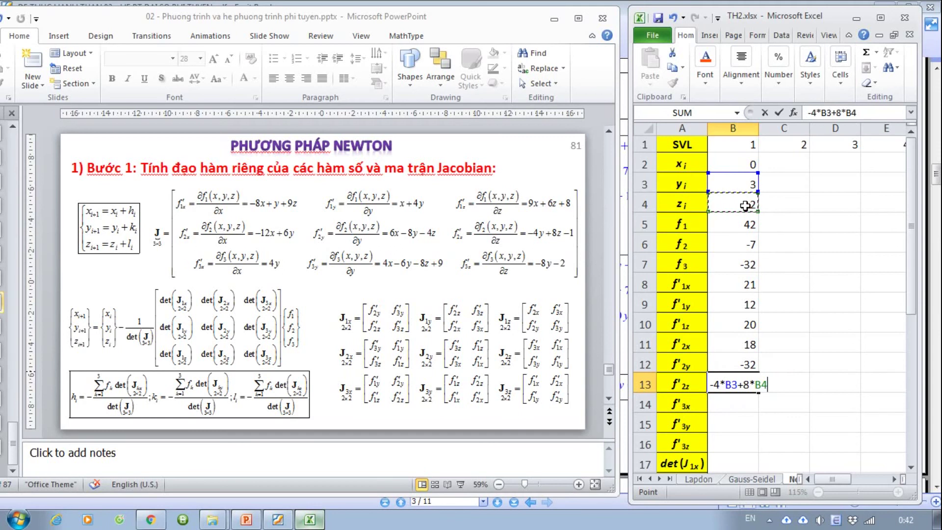
{"action": "type", "text": "-1"}
{"action": "key", "text": "Return"}
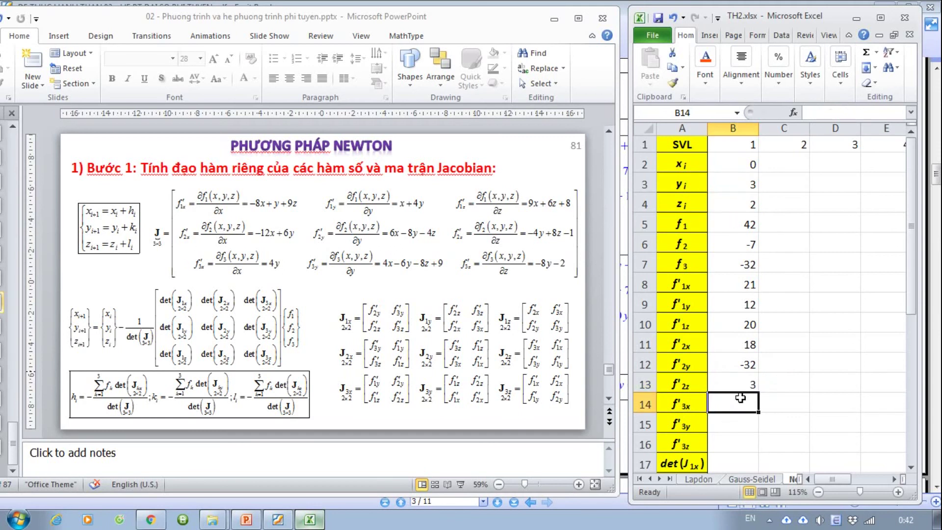
Step: Enter the f'3x formula in B14 using y value B3, giving 12
{"action": "type", "text": "4*"}
{"action": "left_click", "coordinate": [749, 175]}
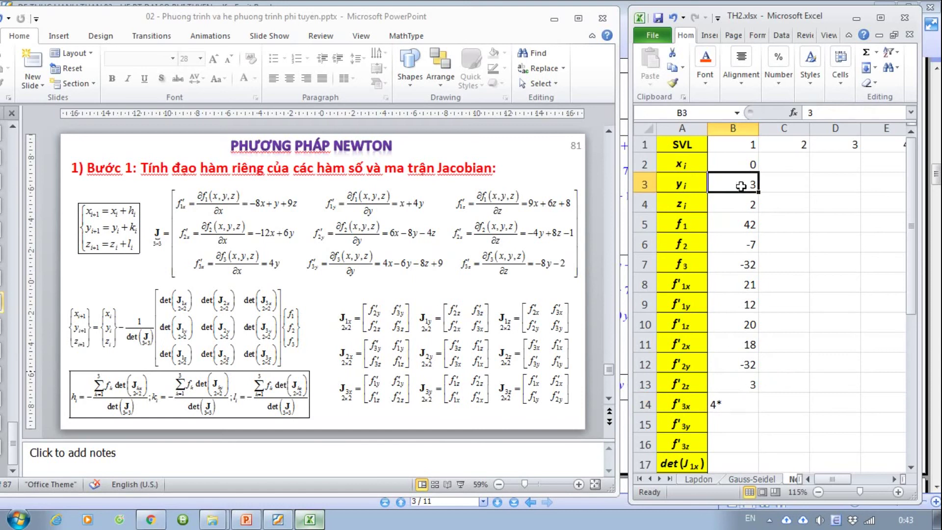
{"action": "left_click", "coordinate": [731, 405]}
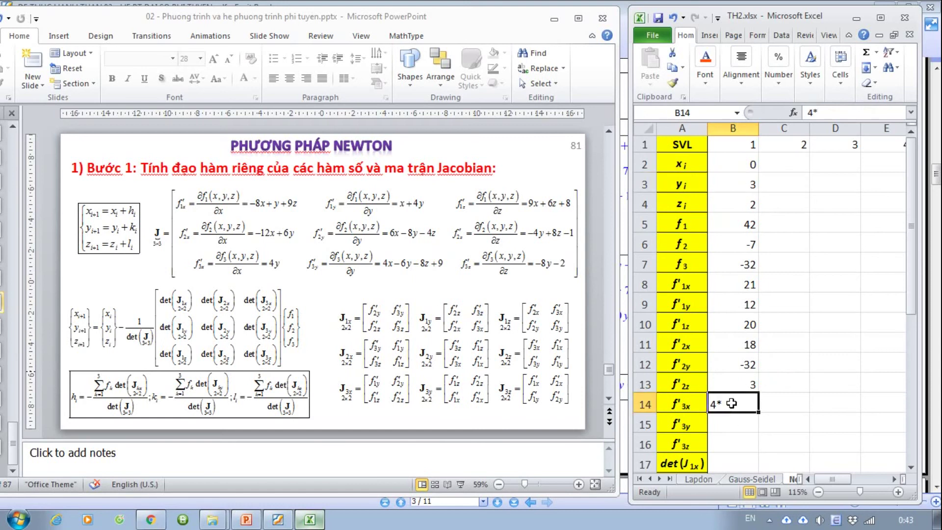
{"action": "type", "text": "="}
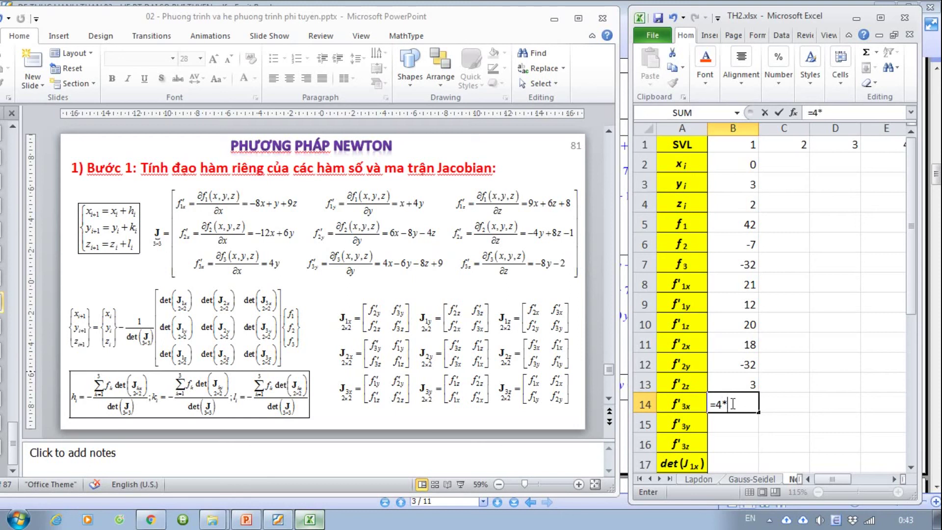
{"action": "left_click", "coordinate": [749, 182]}
{"action": "key", "text": "Return"}
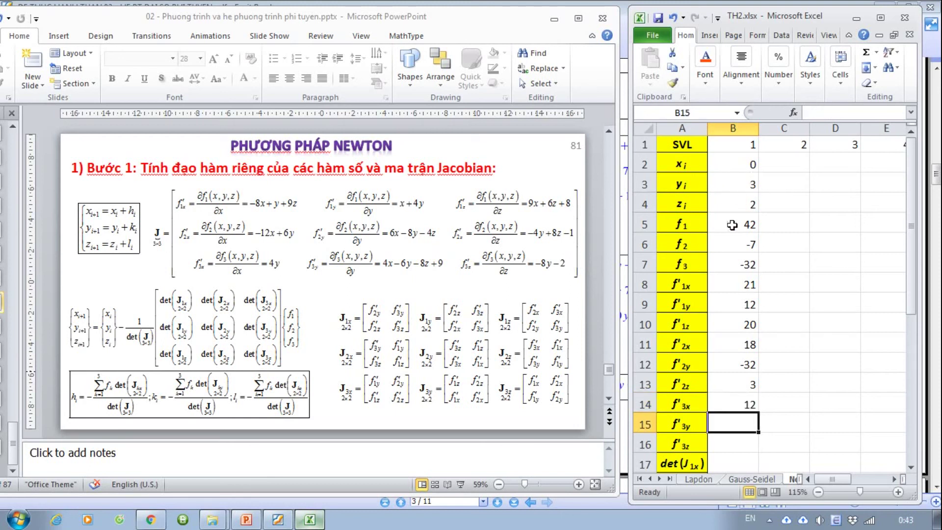
Step: Enter the f'3y formula in B15 from B2, B3 and B4, giving -25
{"action": "type", "text": "=4*"}
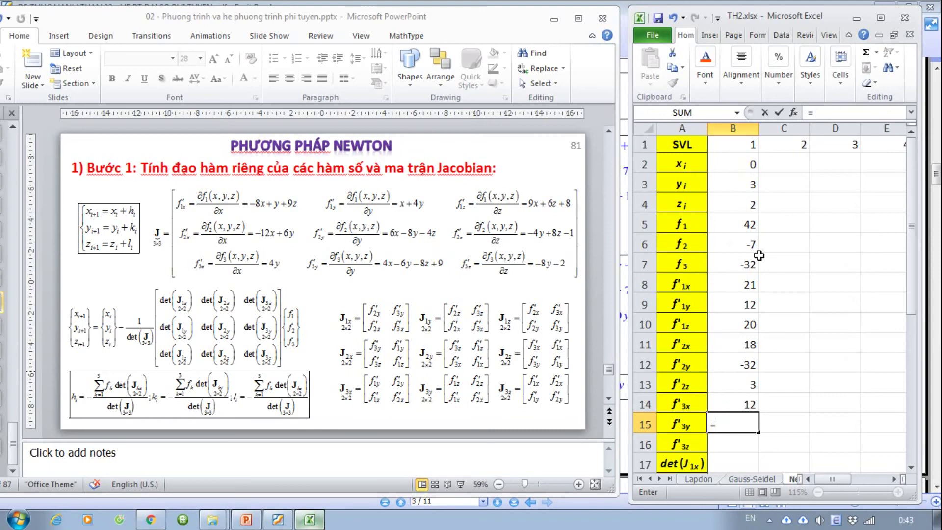
{"action": "left_click", "coordinate": [746, 164]}
{"action": "type", "text": "-"}
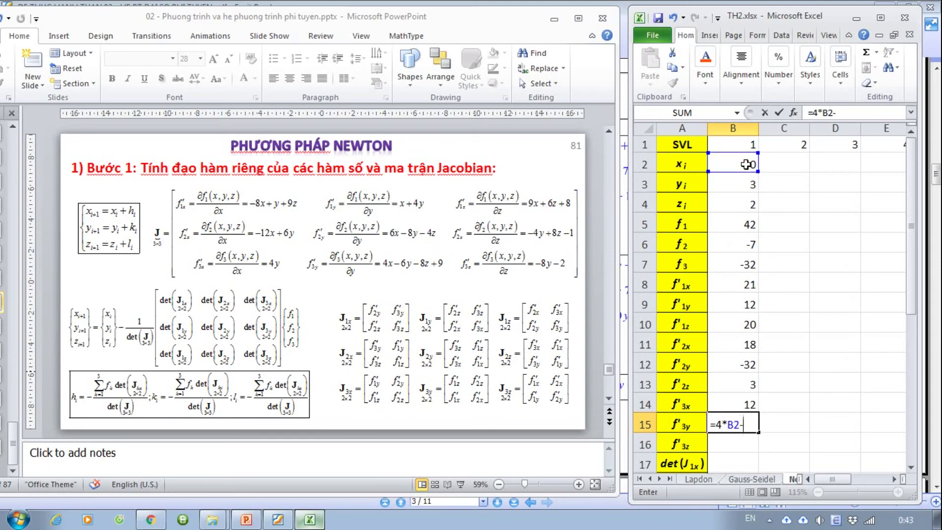
{"action": "type", "text": "6*"}
{"action": "left_click", "coordinate": [745, 183]}
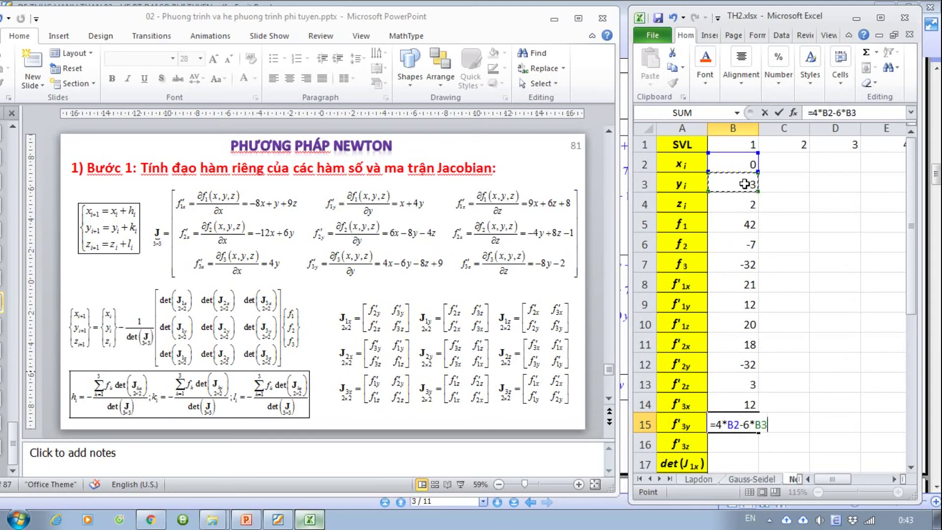
{"action": "type", "text": "-8*"}
{"action": "left_click", "coordinate": [744, 204]}
{"action": "type", "text": "+"}
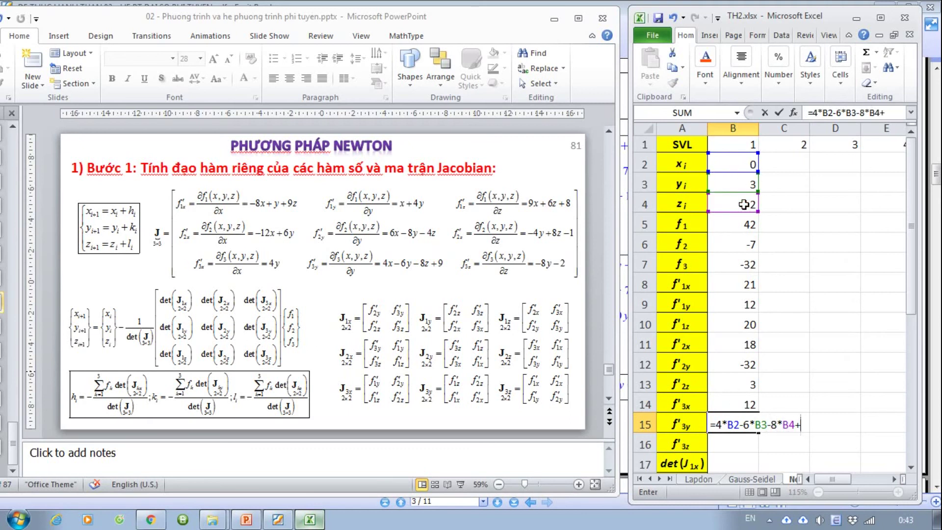
{"action": "type", "text": "9"}
{"action": "key", "text": "Return"}
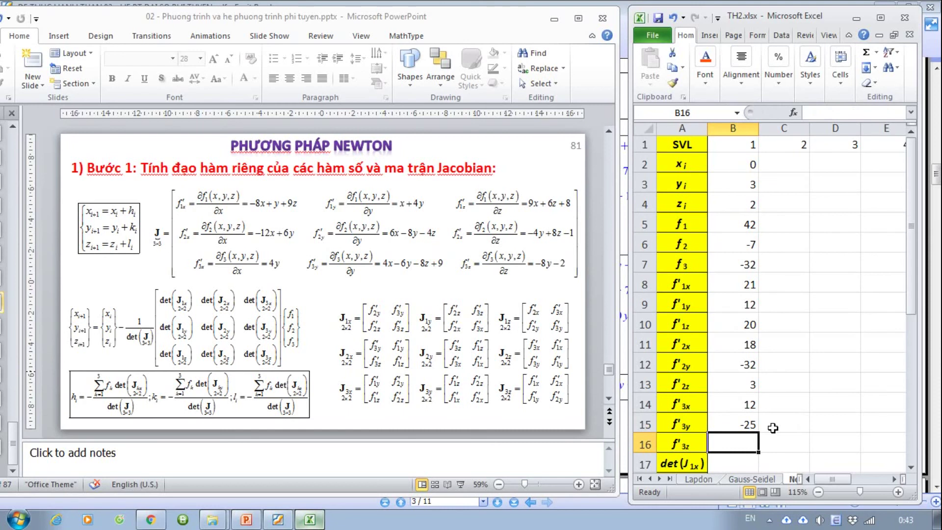
Step: Enter f'3z in B16 as =-8*B3-2, giving -26
{"action": "type", "text": "-8*"}
{"action": "left_click", "coordinate": [742, 181]}
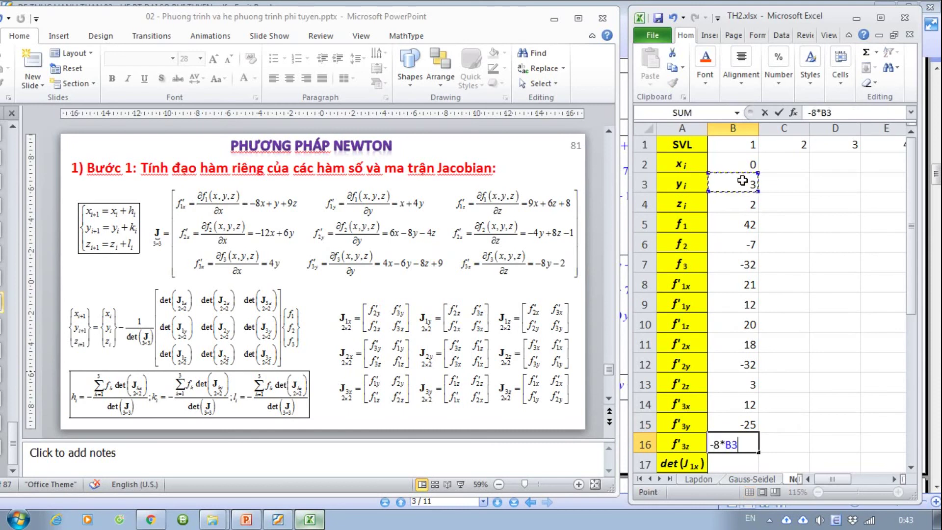
{"action": "type", "text": "-2"}
{"action": "key", "text": "Return"}
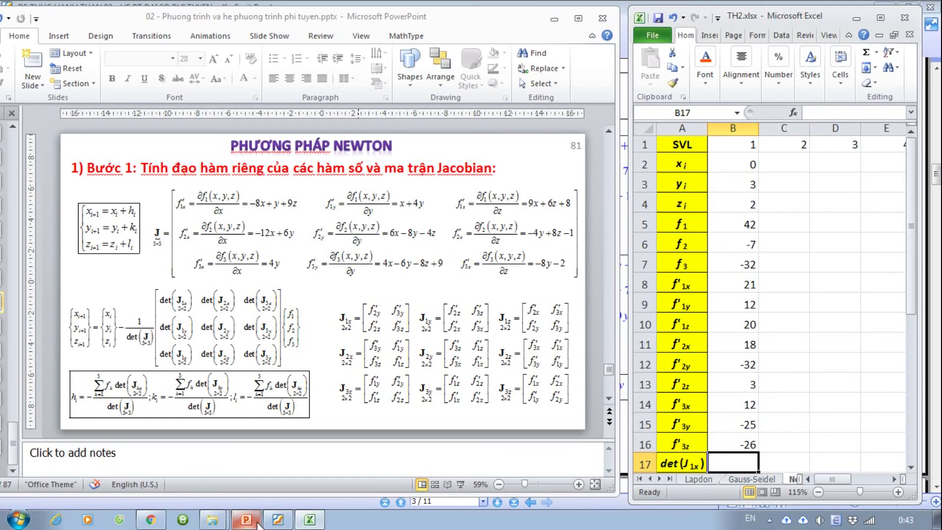
{"action": "left_click", "coordinate": [362, 369]}
{"action": "scroll", "coordinate": [362, 369], "scroll_direction": "down", "scroll_amount": 1}
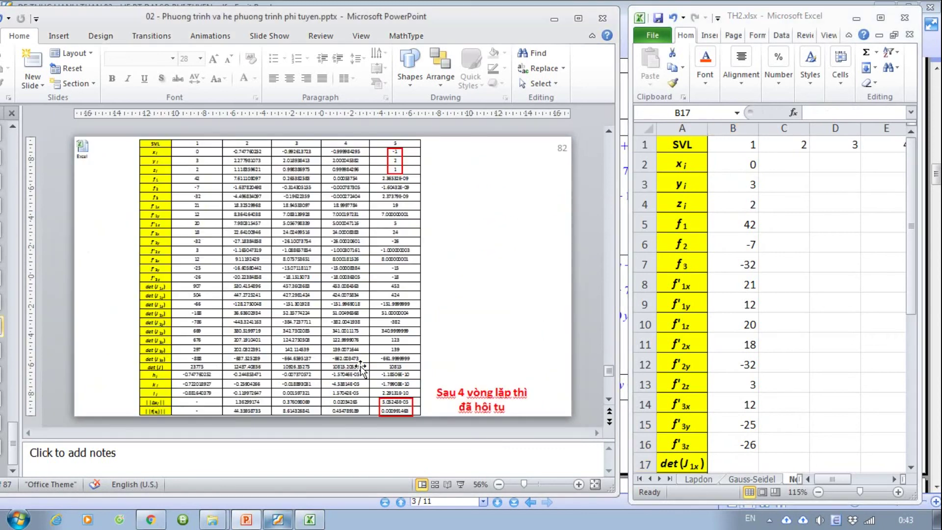
{"action": "scroll", "coordinate": [228, 268], "scroll_direction": "up", "scroll_amount": 2, "text": "ctrl"}
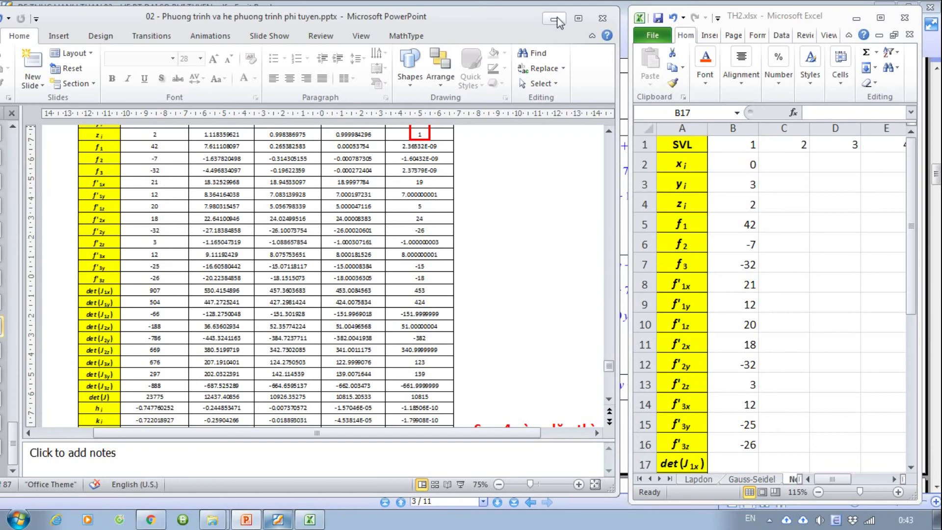
{"action": "scroll", "coordinate": [534, 242], "scroll_direction": "down", "scroll_amount": 2}
{"action": "scroll", "coordinate": [535, 242], "scroll_direction": "down", "scroll_amount": 2}
{"action": "scroll", "coordinate": [534, 253], "scroll_direction": "down", "scroll_amount": 1}
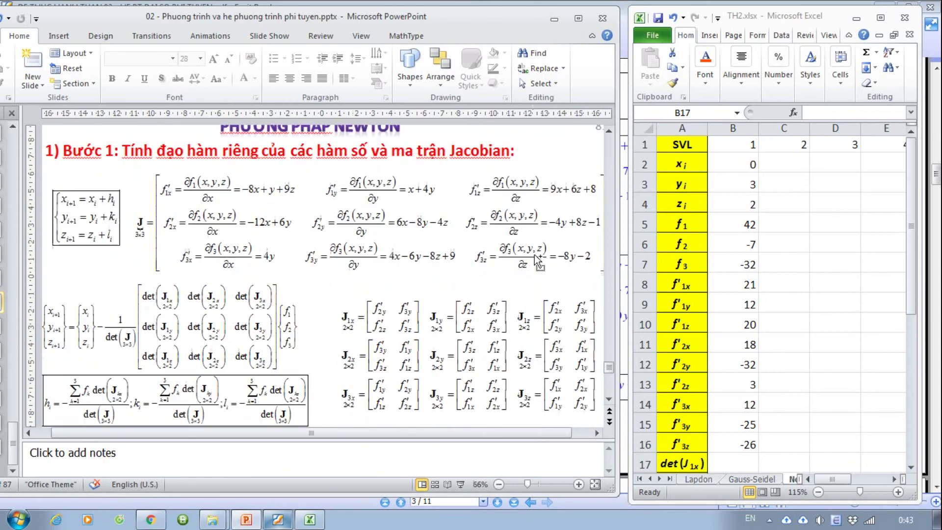
{"action": "scroll", "coordinate": [835, 404], "scroll_direction": "down", "scroll_amount": 2}
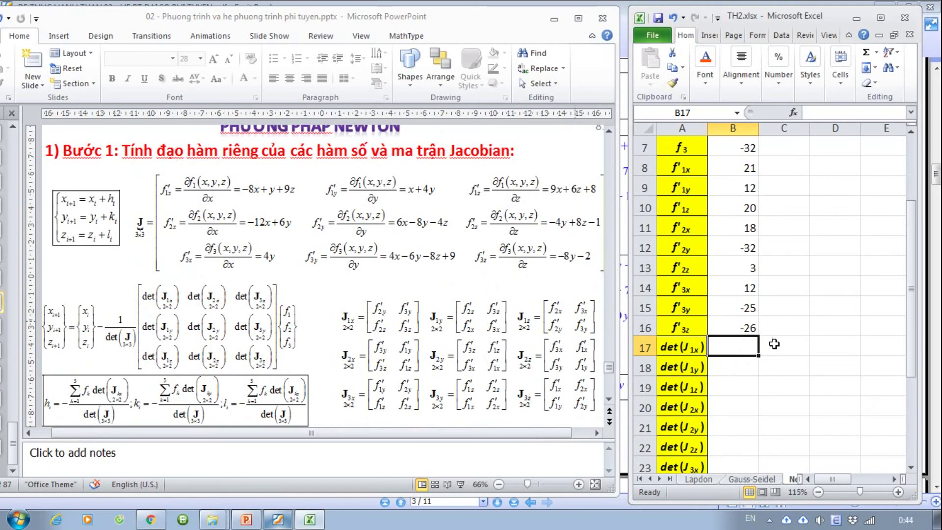
{"action": "type", "text": "="}
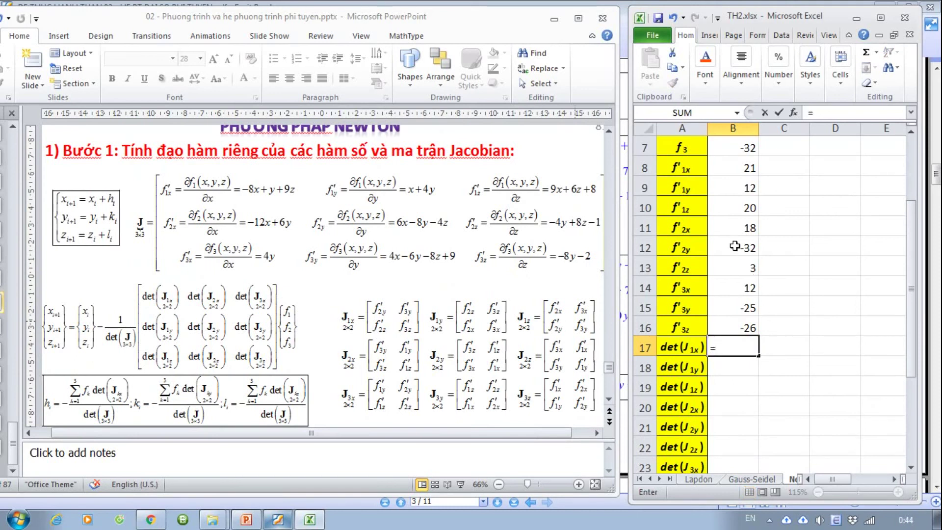
Step: Enter det(J1x) in B17 as =B12*B16-B15*B13, giving 907
{"action": "left_click", "coordinate": [744, 250]}
{"action": "type", "text": "*"}
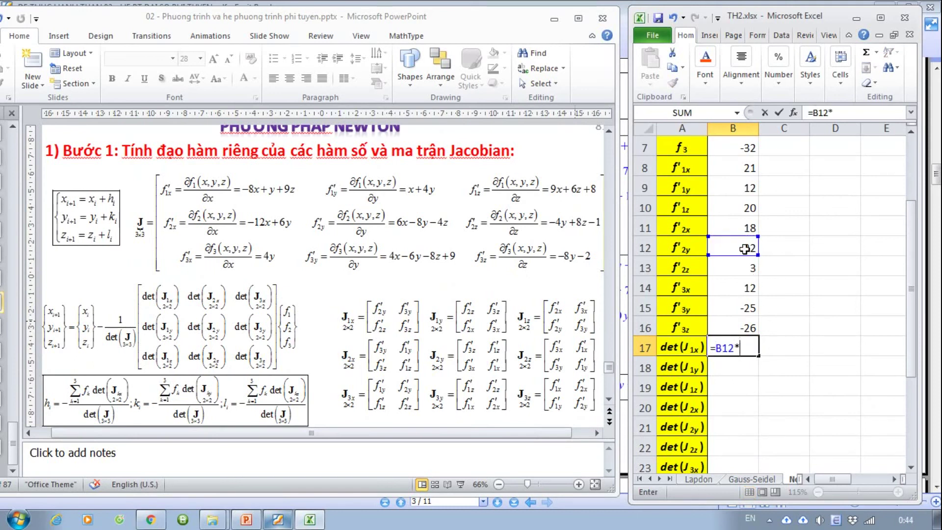
{"action": "left_click", "coordinate": [742, 322]}
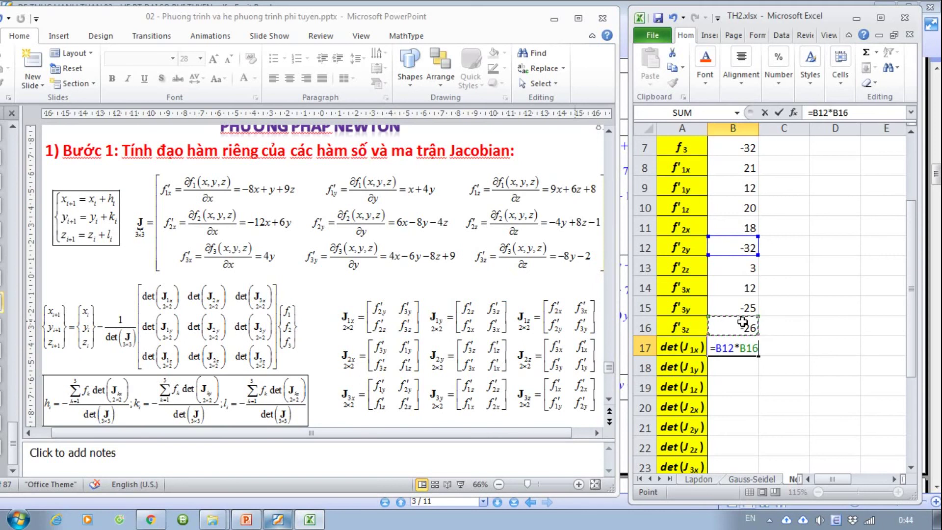
{"action": "type", "text": "-"}
{"action": "left_click", "coordinate": [747, 306]}
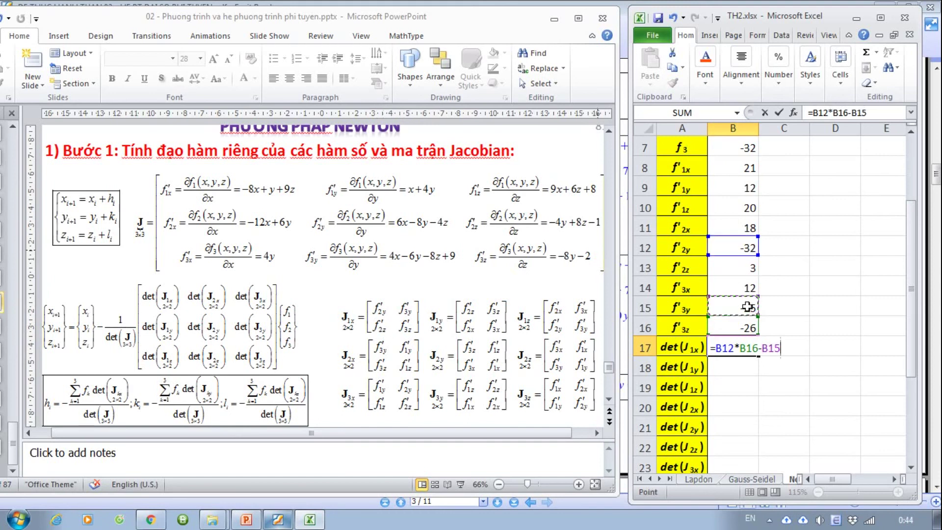
{"action": "type", "text": "*"}
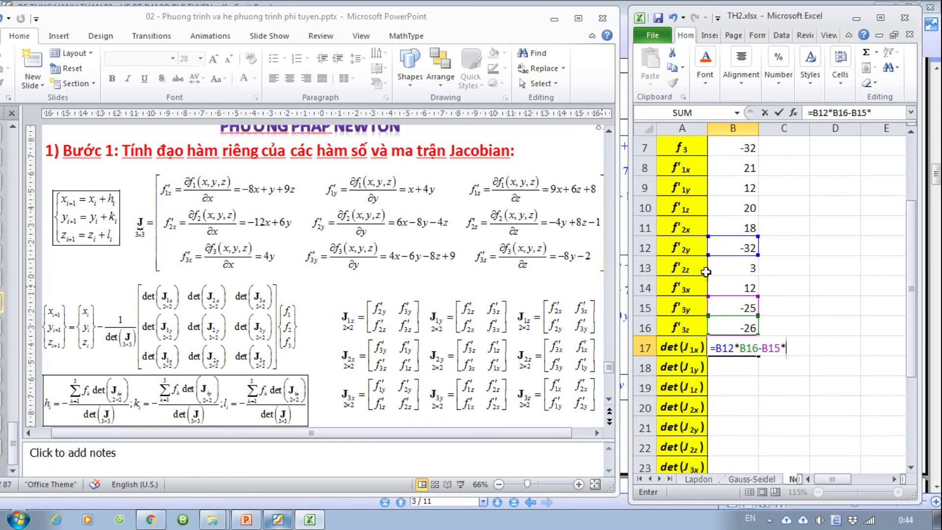
{"action": "left_click", "coordinate": [735, 268]}
{"action": "key", "text": "Return"}
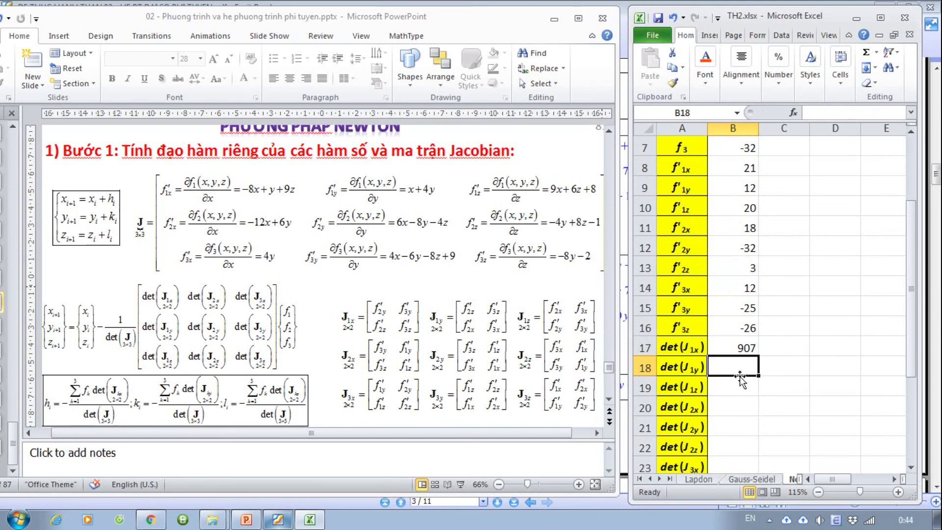
Step: Build the det(J1y) formula =B13*B14-B16*B11 in B18
{"action": "type", "text": "="}
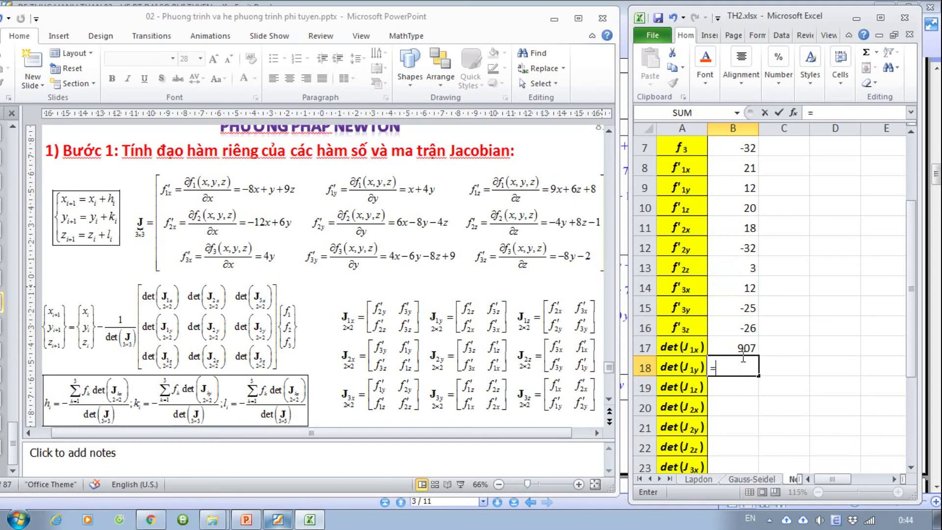
{"action": "left_click", "coordinate": [739, 273]}
{"action": "type", "text": "*"}
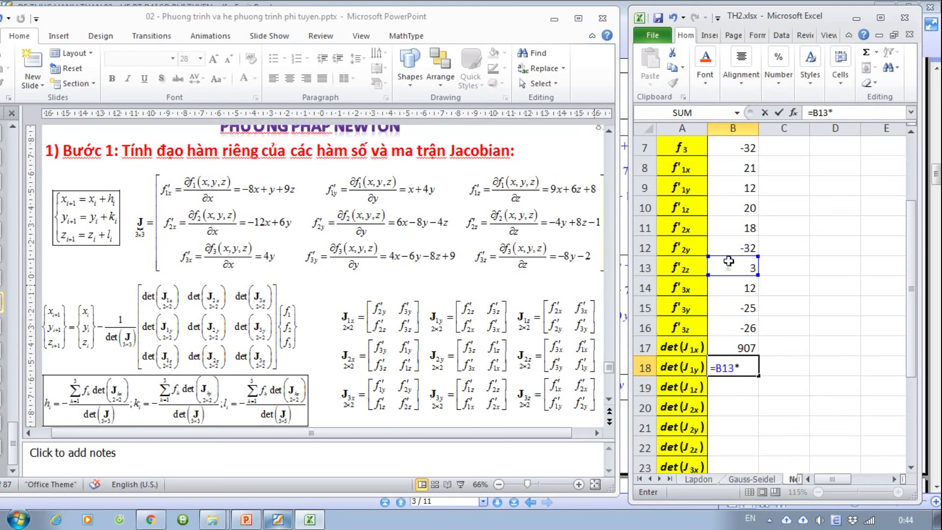
{"action": "left_click", "coordinate": [730, 290]}
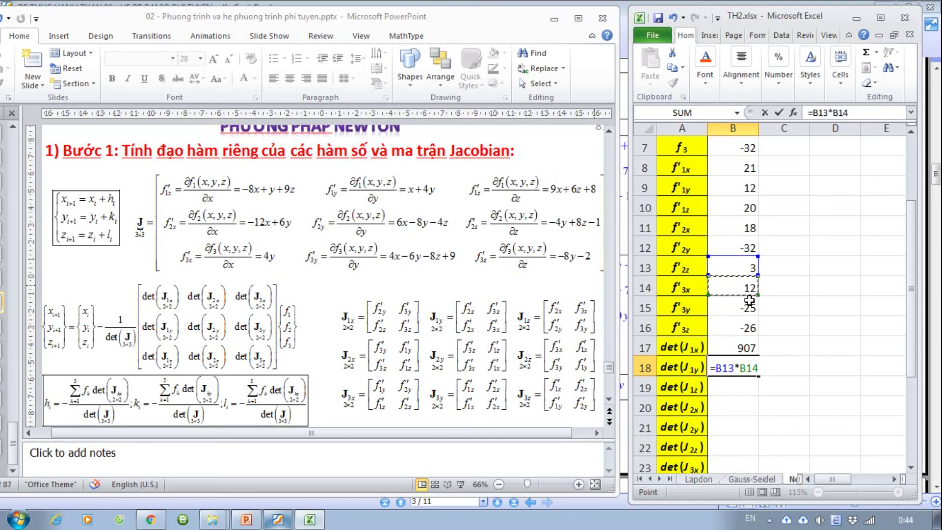
{"action": "type", "text": "-"}
{"action": "left_click", "coordinate": [739, 330]}
{"action": "type", "text": "*"}
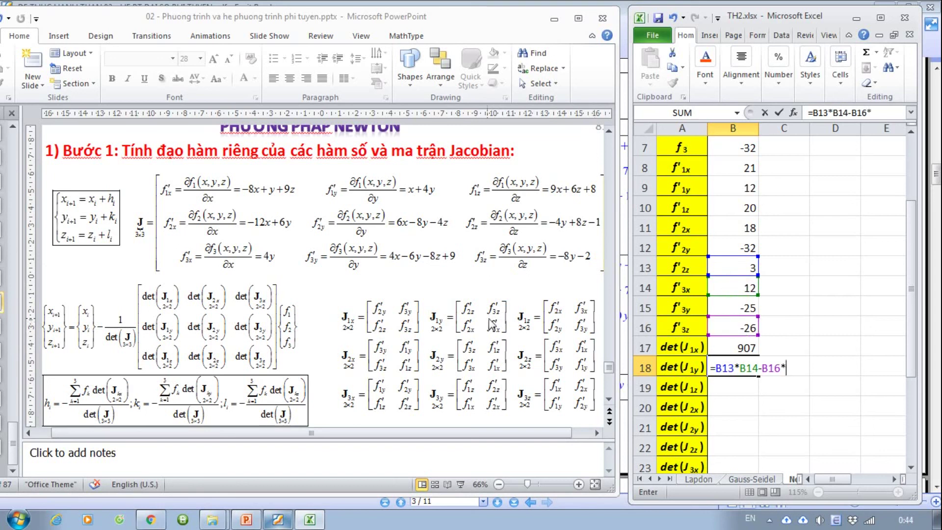
{"action": "left_click", "coordinate": [743, 228]}
Step: Commit det(J1y) as 504 and enter det(J1z) =B11*B15-B14*B12 in B19, giving -66
{"action": "key", "text": "Return"}
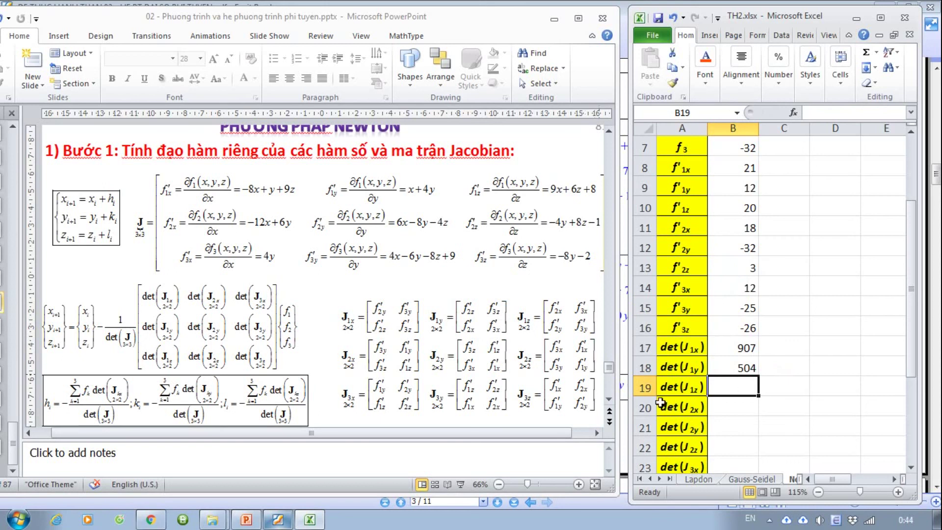
{"action": "type", "text": "="}
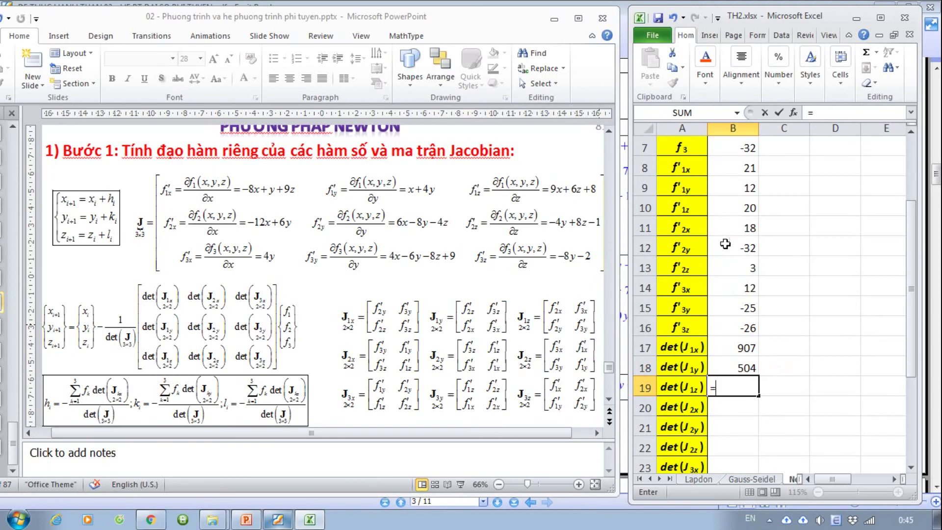
{"action": "left_click", "coordinate": [722, 228]}
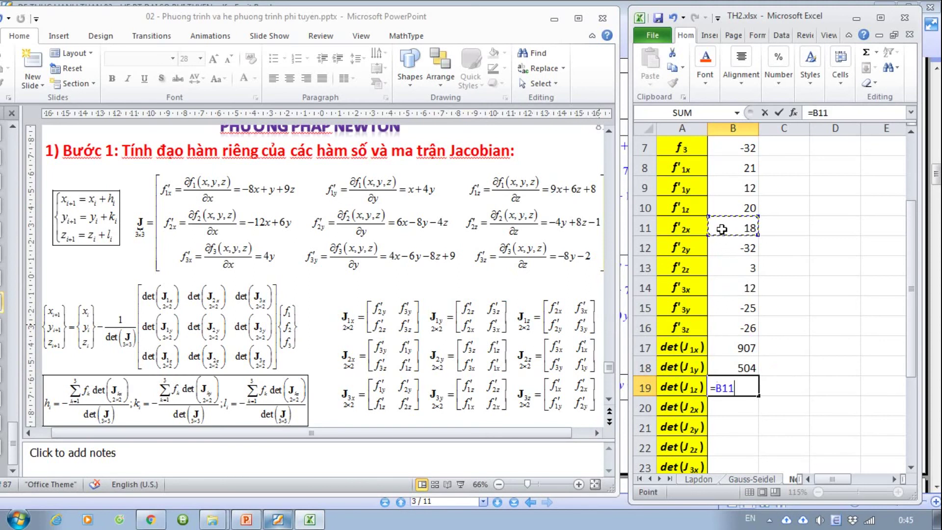
{"action": "type", "text": "*"}
{"action": "left_click", "coordinate": [740, 311]}
{"action": "type", "text": "-"}
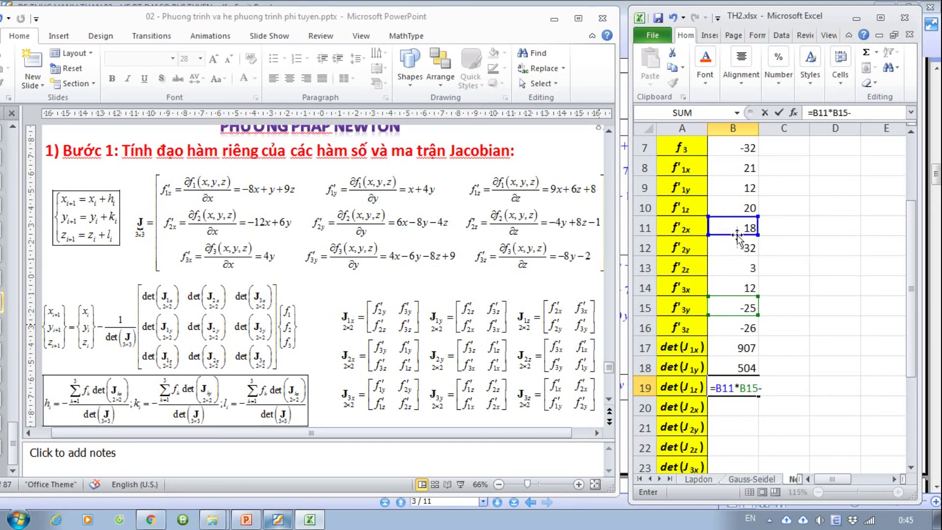
{"action": "left_click", "coordinate": [726, 287]}
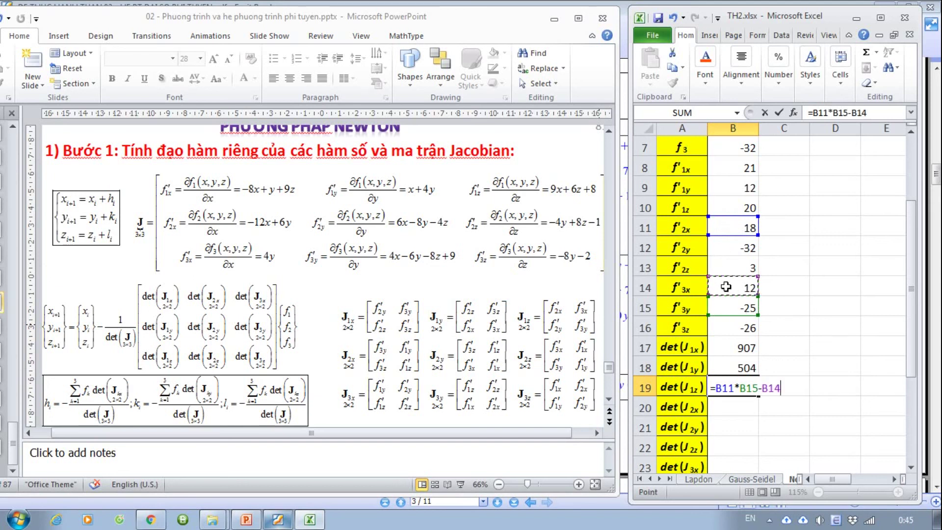
{"action": "type", "text": "*"}
{"action": "left_click", "coordinate": [747, 245]}
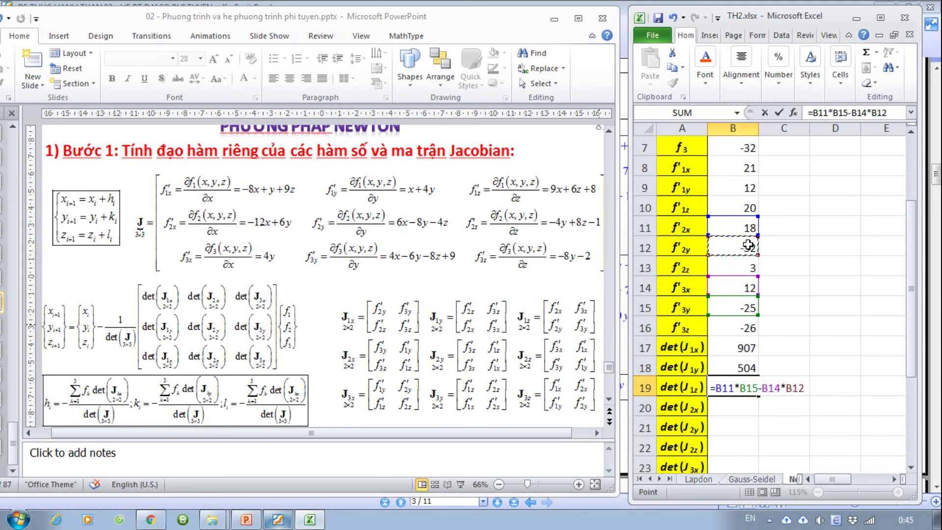
{"action": "key", "text": "Return"}
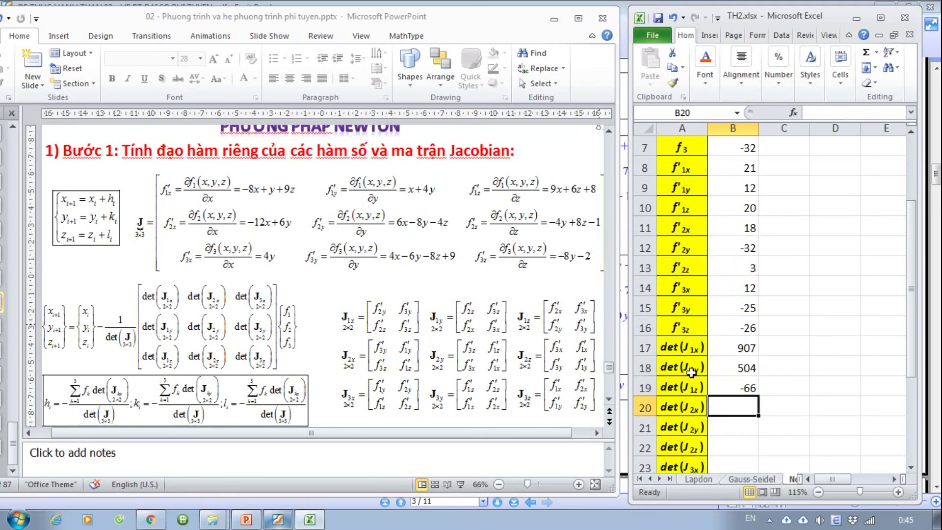
Step: Collapse the ribbon to show more sheet rows
{"action": "left_click", "coordinate": [834, 328]}
{"action": "scroll", "coordinate": [833, 347], "scroll_direction": "down", "scroll_amount": 3}
{"action": "scroll", "coordinate": [829, 348], "scroll_direction": "up", "scroll_amount": 2}
{"action": "scroll", "coordinate": [829, 347], "scroll_direction": "up", "scroll_amount": 3}
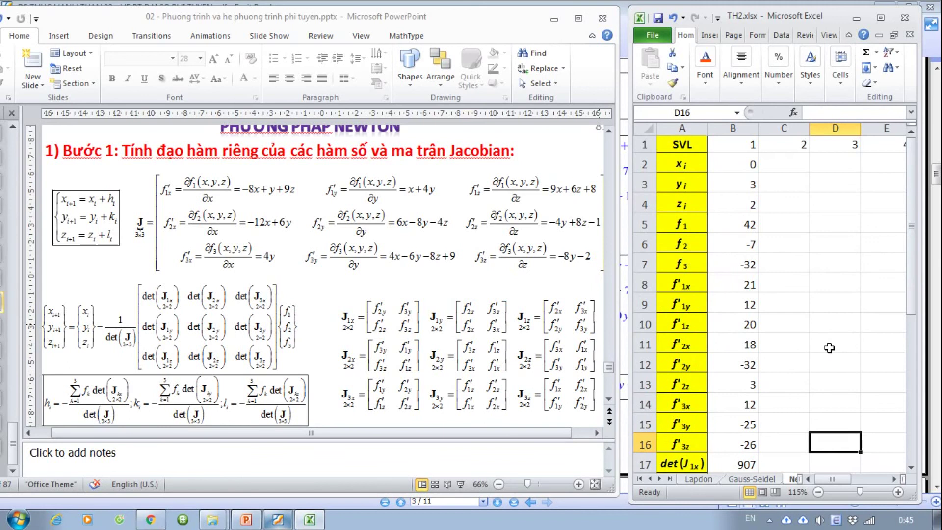
{"action": "left_click", "coordinate": [848, 35]}
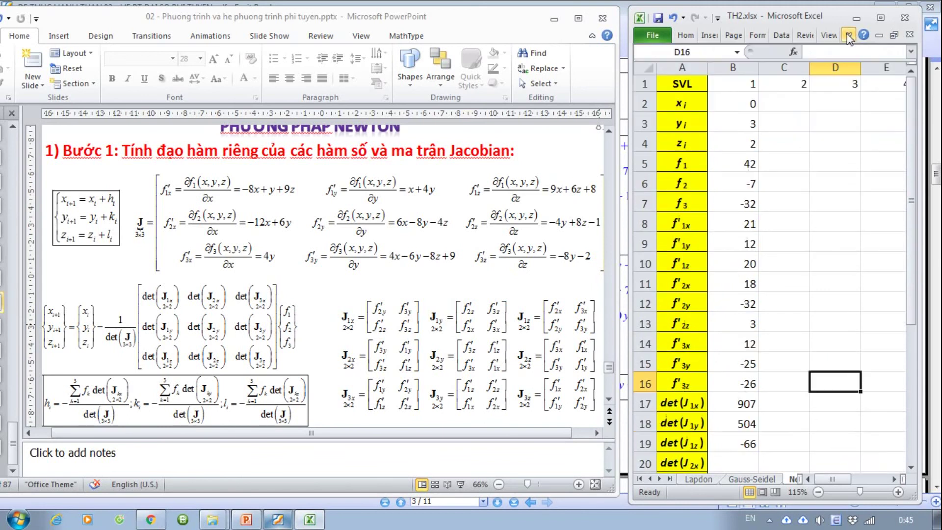
{"action": "scroll", "coordinate": [773, 249], "scroll_direction": "down", "scroll_amount": 1, "text": "ctrl"}
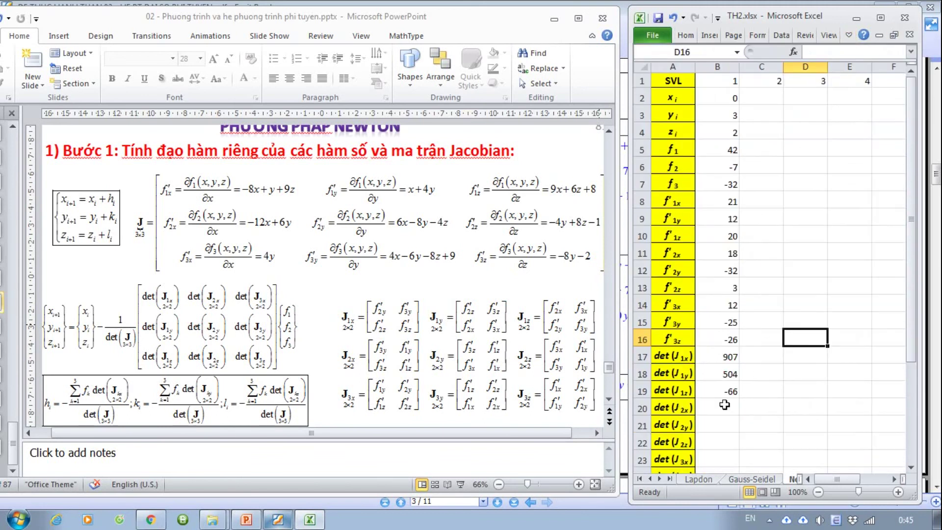
{"action": "scroll", "coordinate": [721, 421], "scroll_direction": "down", "scroll_amount": 2}
{"action": "scroll", "coordinate": [716, 418], "scroll_direction": "up", "scroll_amount": 1}
Step: Enter det(J2x) in B20 as B15*B10 minus the f'1y term times B16
{"action": "left_click", "coordinate": [725, 359]}
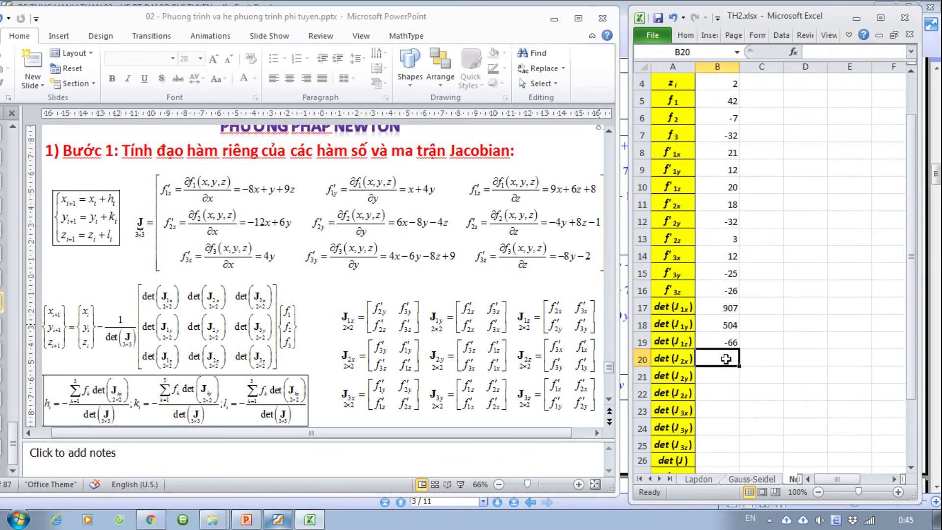
{"action": "type", "text": "="}
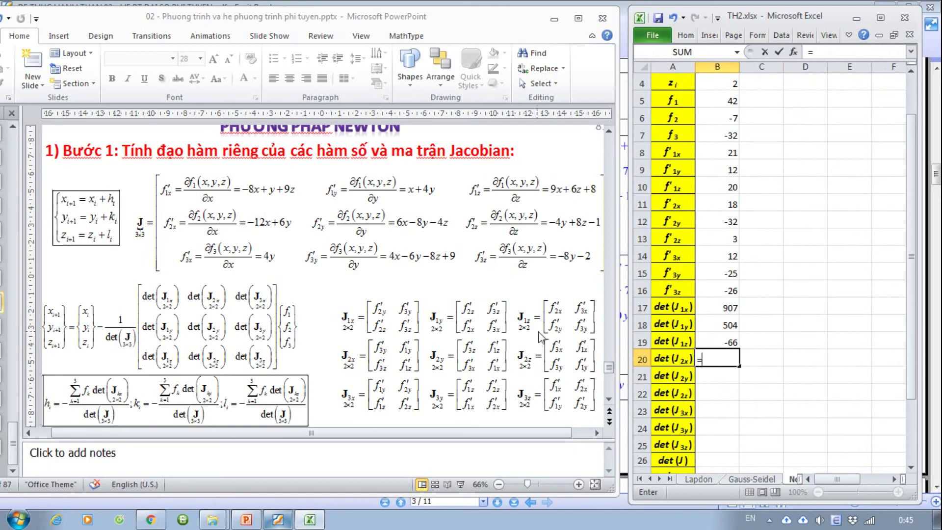
{"action": "left_click", "coordinate": [728, 274]}
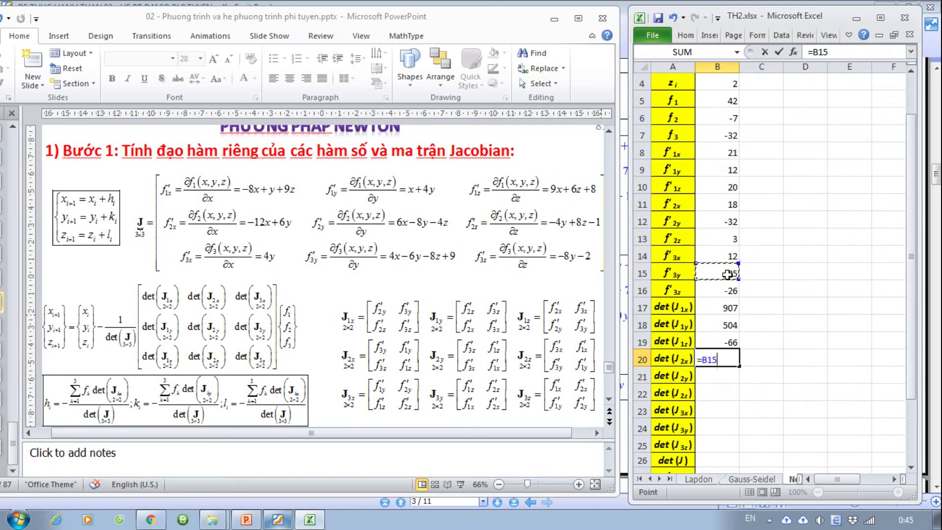
{"action": "type", "text": "*"}
{"action": "left_click", "coordinate": [717, 184]}
{"action": "type", "text": "-"}
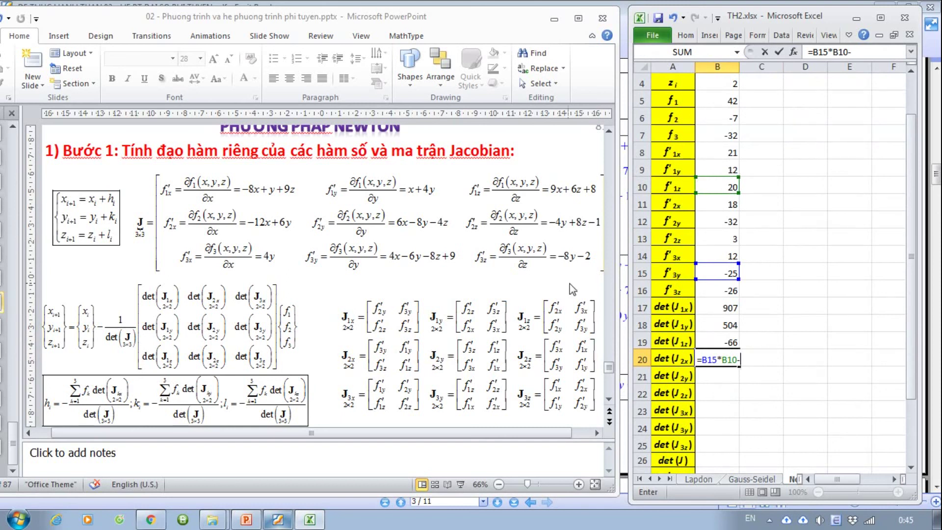
{"action": "left_click", "coordinate": [688, 169]}
{"action": "type", "text": "*"}
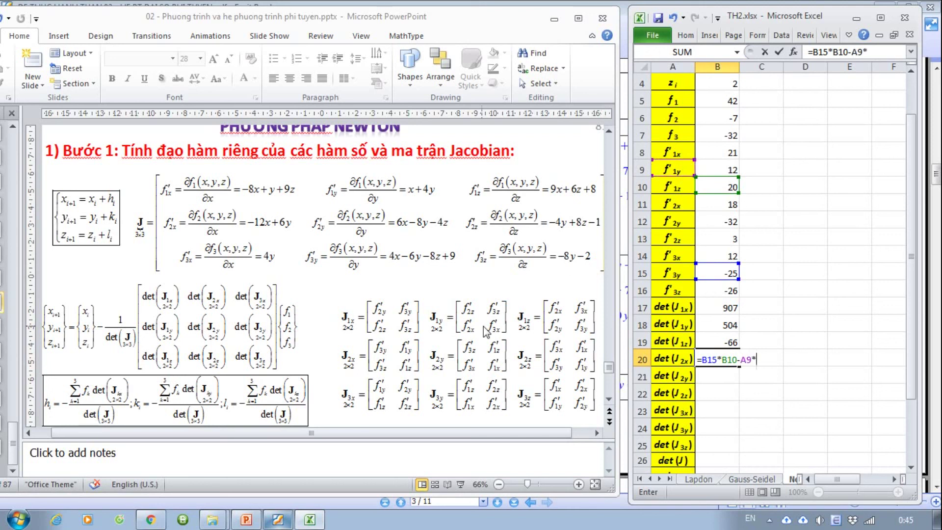
{"action": "left_click", "coordinate": [721, 290]}
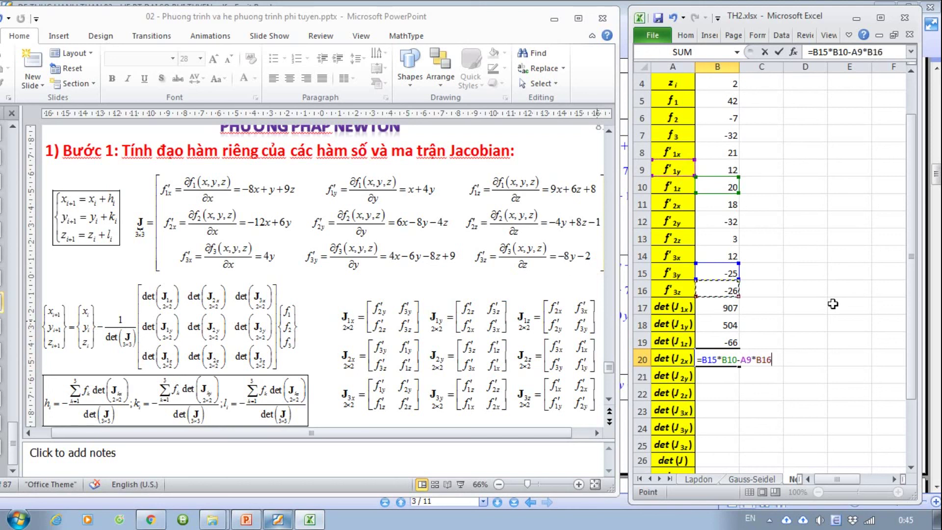
{"action": "key", "text": "Return"}
Step: Correct A9 to B9 in B20's formula so det(J2x) shows -188
{"action": "double_click", "coordinate": [730, 359]}
{"action": "left_click_drag", "start_coordinate": [724, 276], "coordinate": [725, 279]}
{"action": "type", "text": "B"}
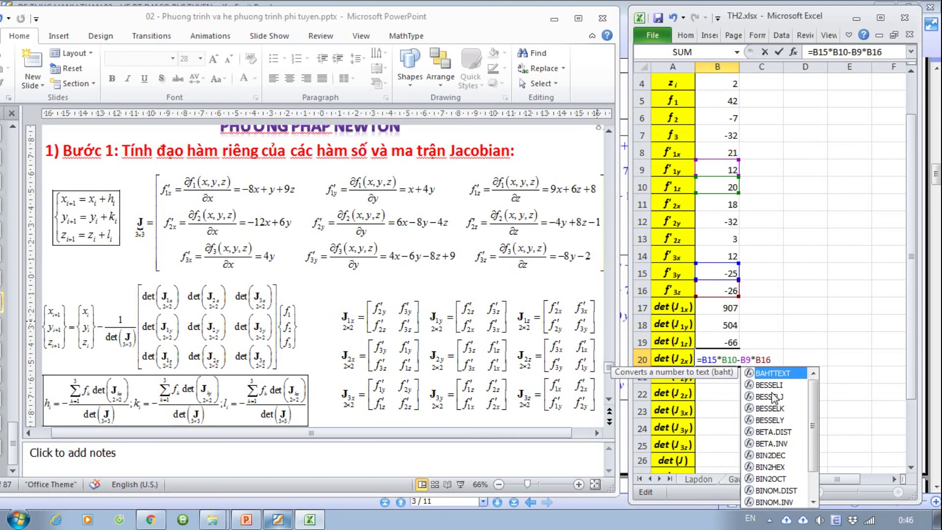
{"action": "key", "text": "Return"}
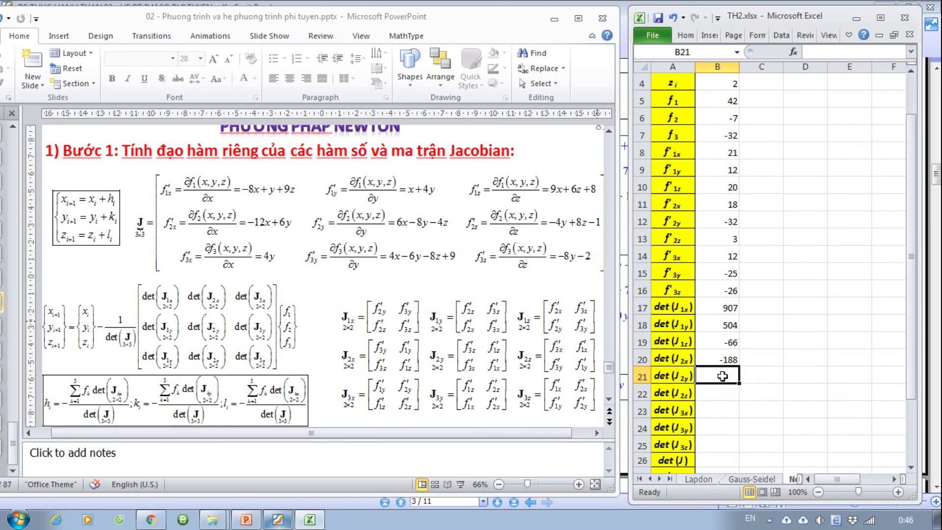
Step: Enter det(J2y) in B21 as =B16*B8-B10*B14, giving -786
{"action": "type", "text": "="}
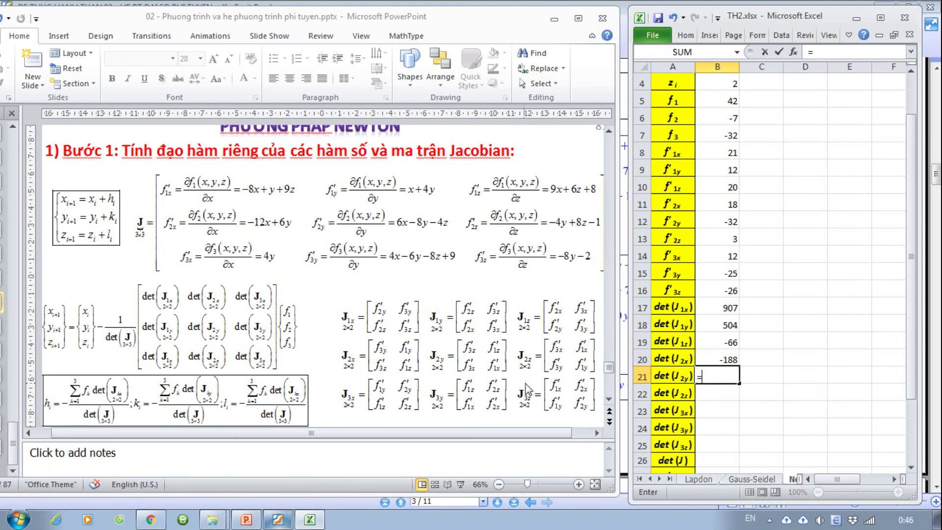
{"action": "left_click", "coordinate": [715, 290]}
{"action": "type", "text": "*"}
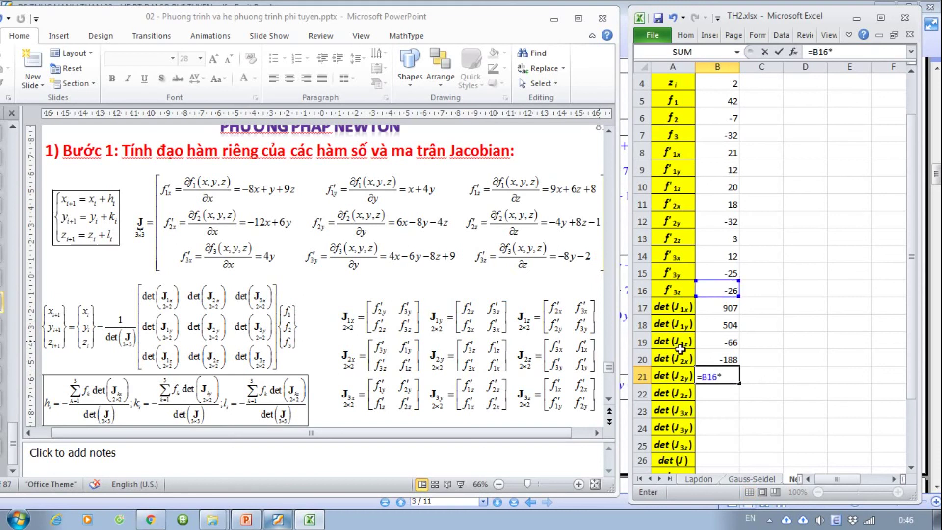
{"action": "left_click", "coordinate": [715, 156]}
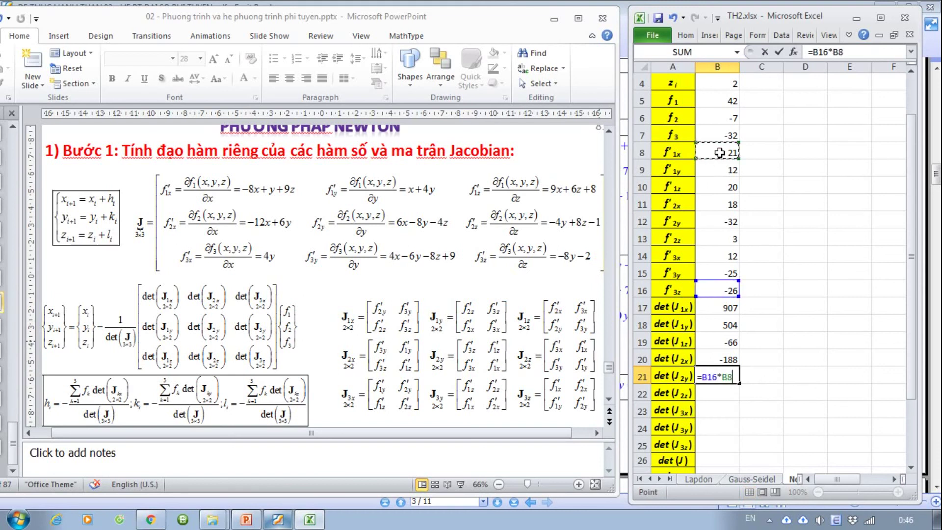
{"action": "type", "text": "-"}
{"action": "left_click", "coordinate": [716, 189]}
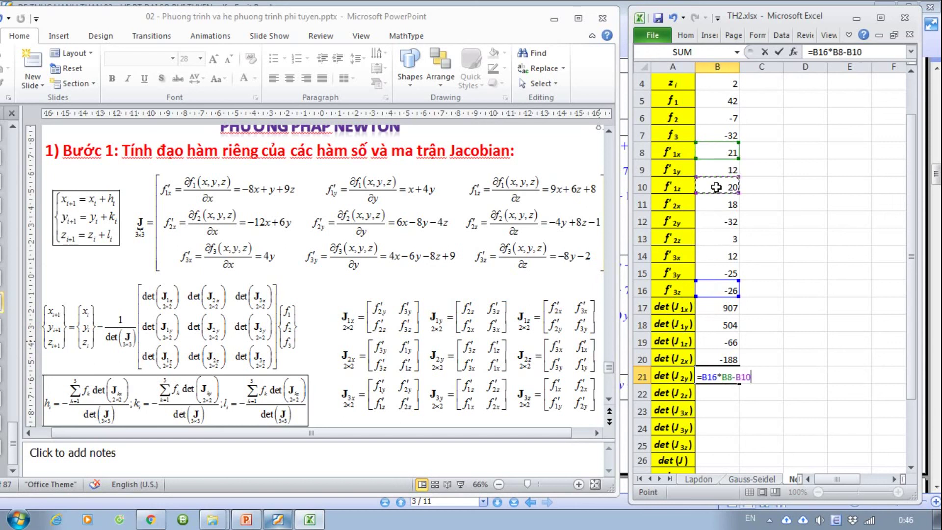
{"action": "type", "text": "*"}
{"action": "left_click", "coordinate": [729, 253]}
{"action": "key", "text": "Return"}
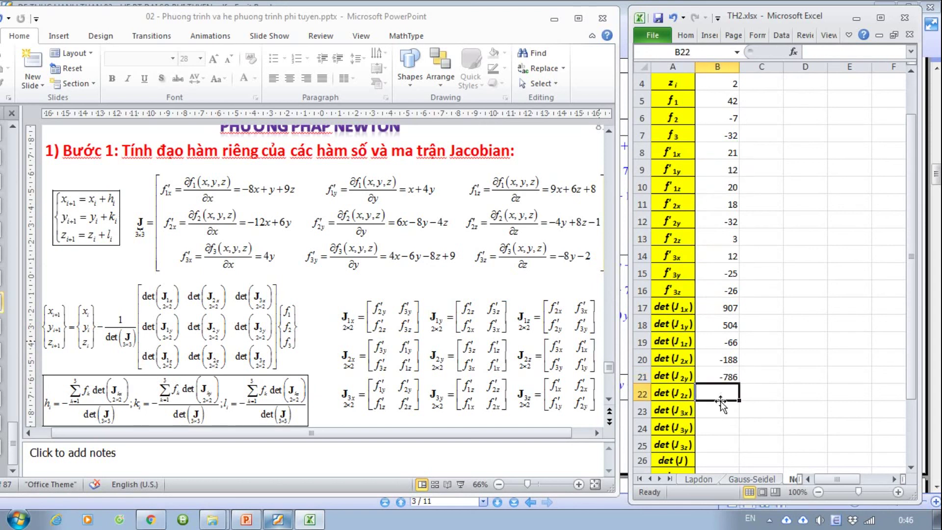
Step: Enter det(J2z) in B22 as =B14*B9-B8*B15, giving 669
{"action": "type", "text": "="}
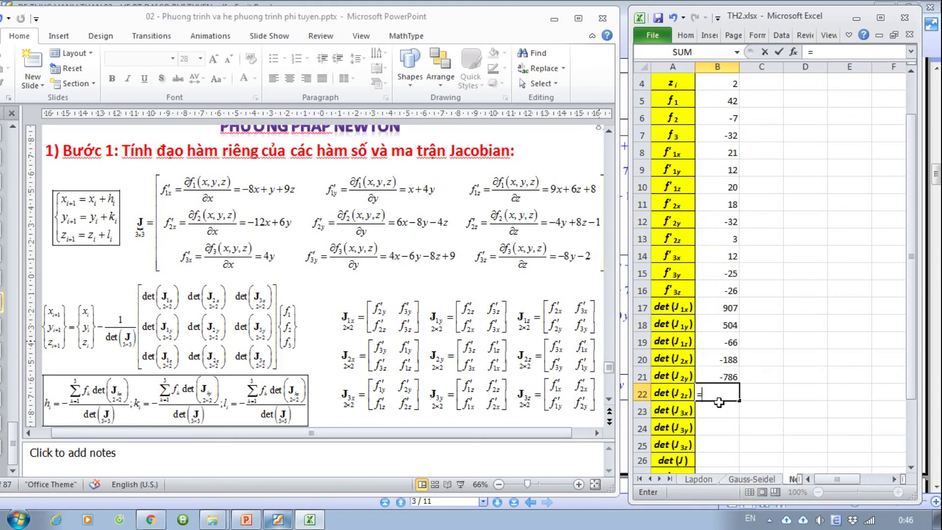
{"action": "left_click", "coordinate": [720, 257]}
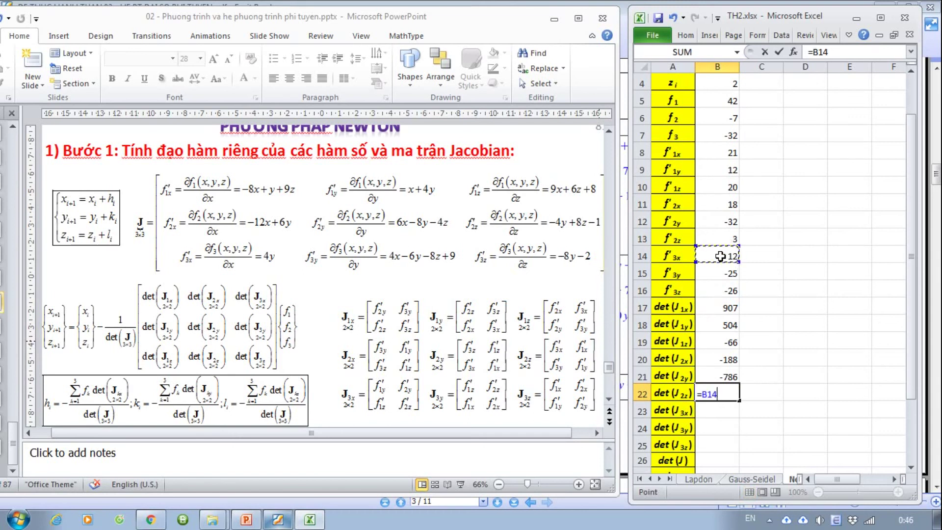
{"action": "type", "text": "*"}
{"action": "left_click", "coordinate": [719, 169]}
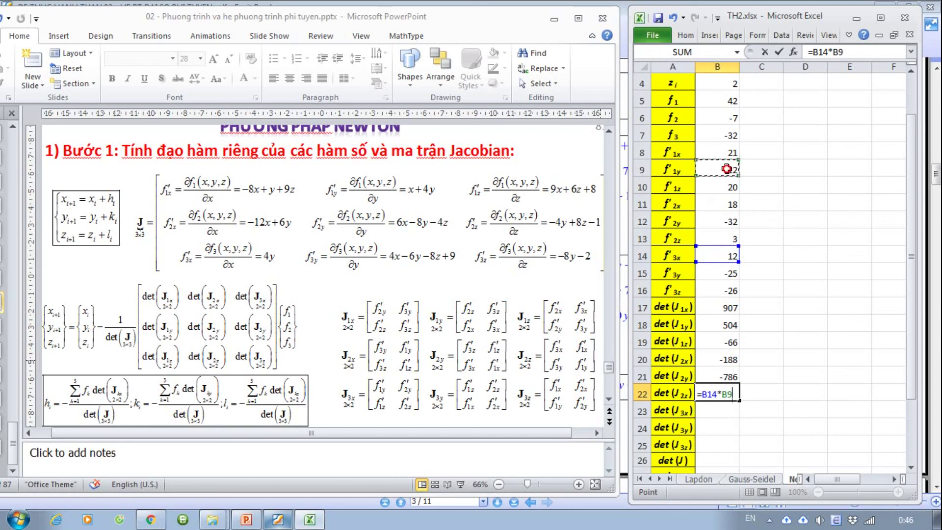
{"action": "type", "text": "-"}
{"action": "left_click", "coordinate": [712, 153]}
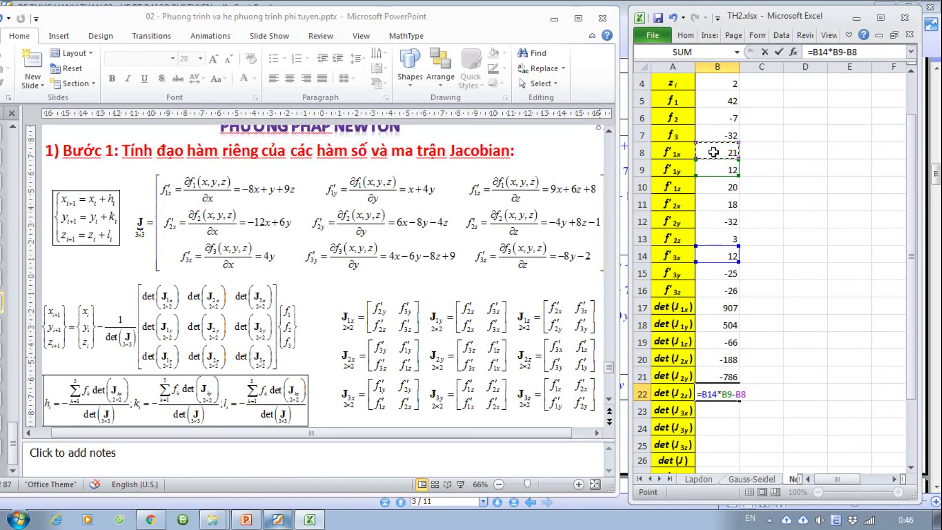
{"action": "type", "text": "*"}
{"action": "left_click", "coordinate": [719, 272]}
{"action": "key", "text": "Return"}
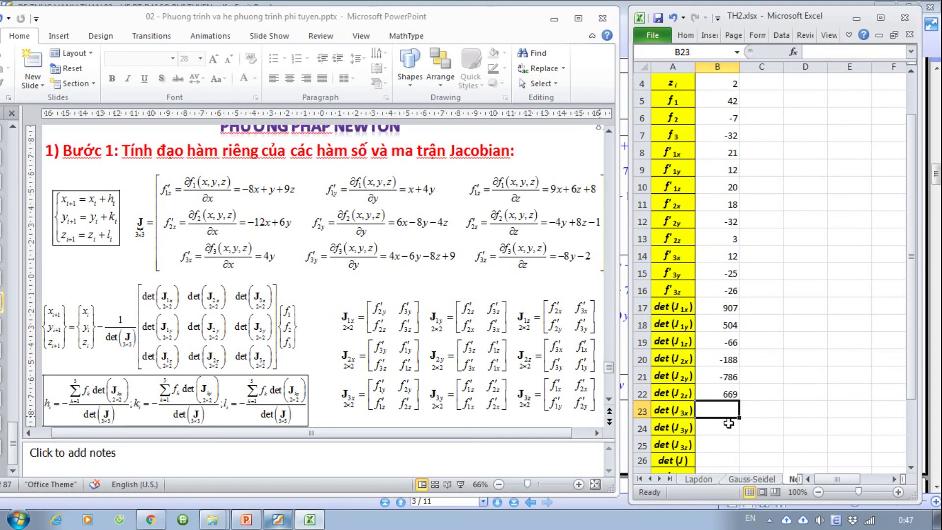
Step: Enter =B9*B13-B12*B10 in B23 for det(J3x), giving 676
{"action": "type", "text": "="}
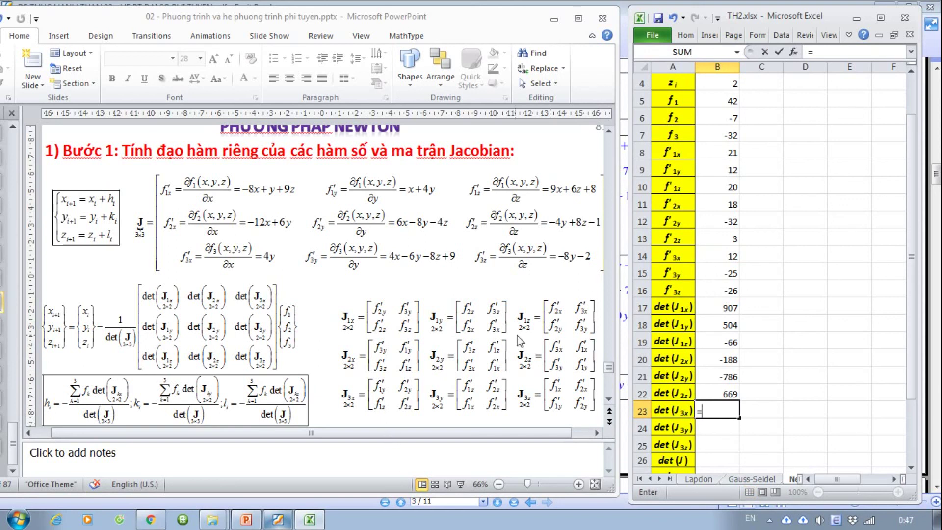
{"action": "left_click", "coordinate": [727, 169]}
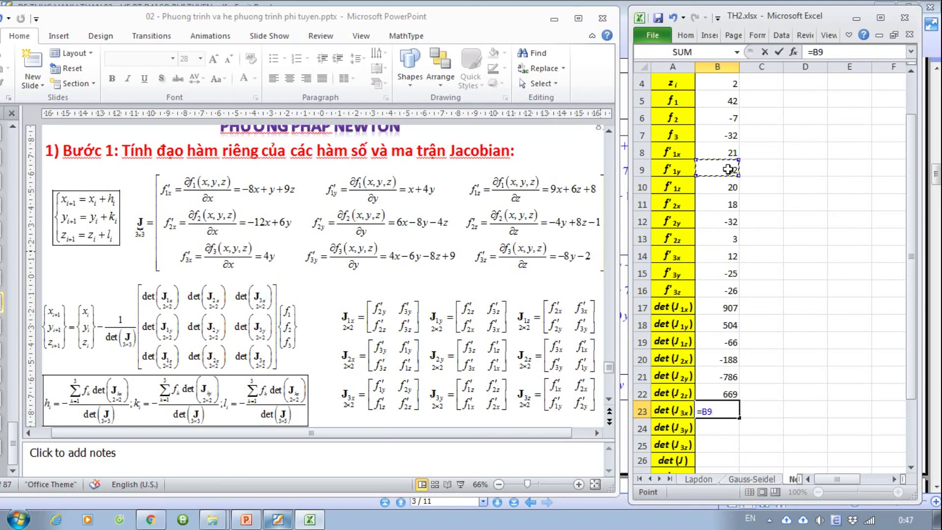
{"action": "type", "text": "*"}
{"action": "left_click", "coordinate": [713, 240]}
{"action": "type", "text": "-"}
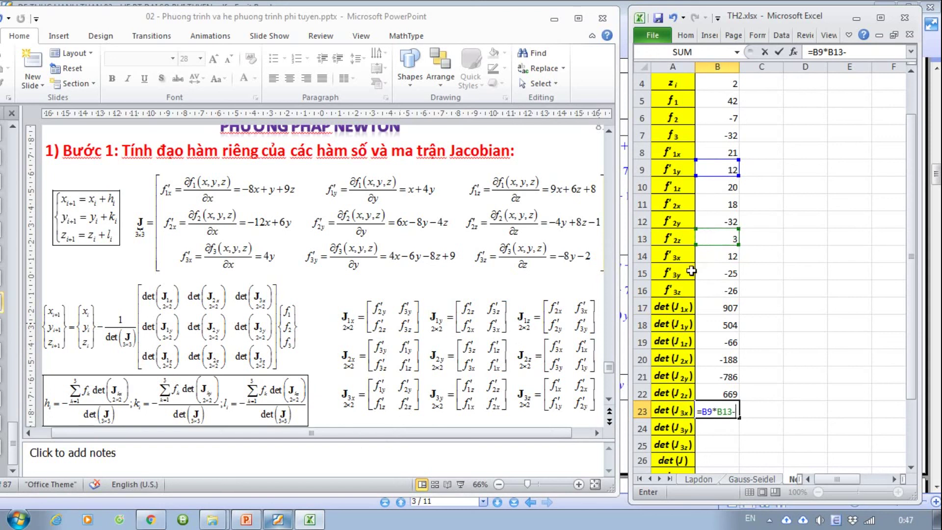
{"action": "left_click", "coordinate": [725, 221]}
{"action": "type", "text": "*"}
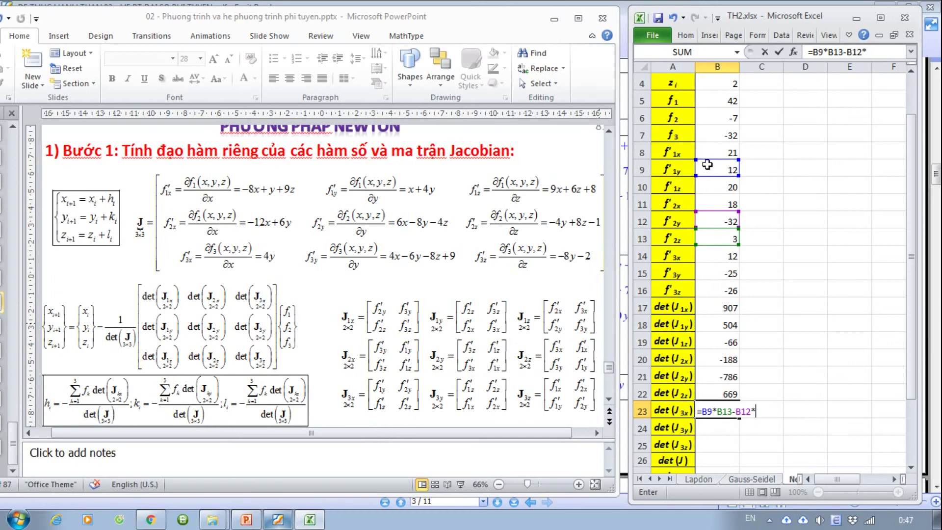
{"action": "left_click", "coordinate": [713, 187]}
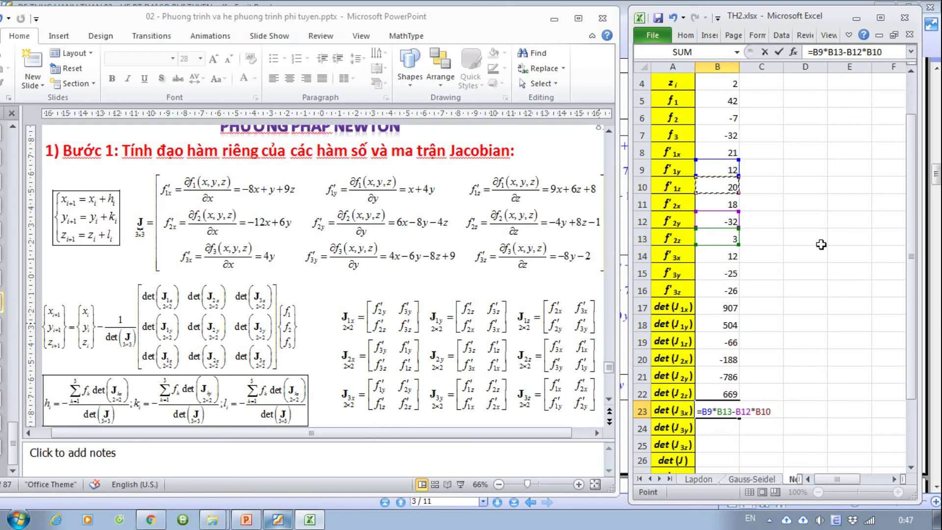
{"action": "key", "text": "Return"}
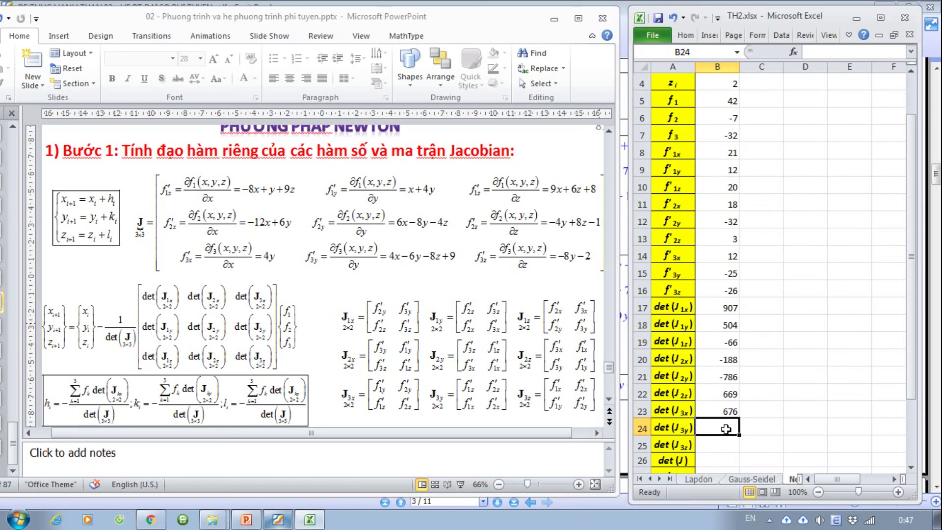
Step: Enter det(J3y) in B24 as =B10*B11-B13*B8, giving 297
{"action": "type", "text": "="}
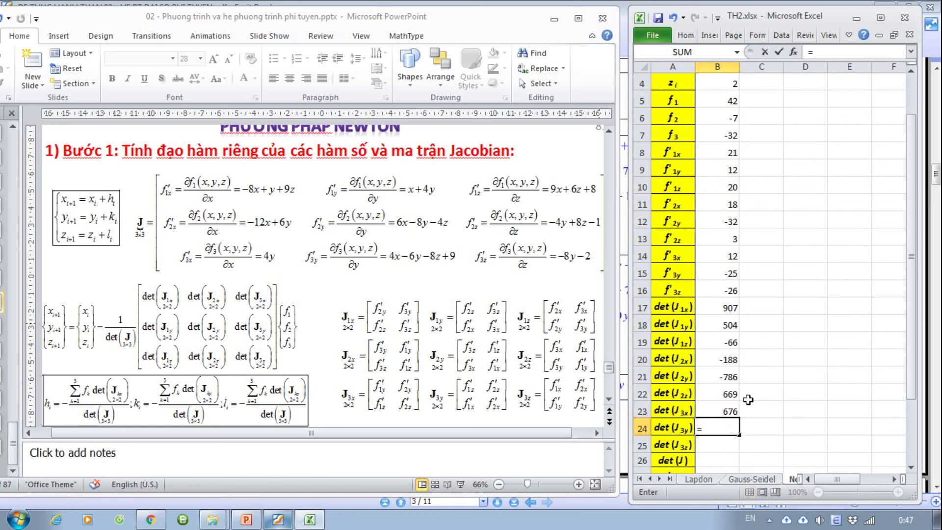
{"action": "left_click", "coordinate": [725, 185]}
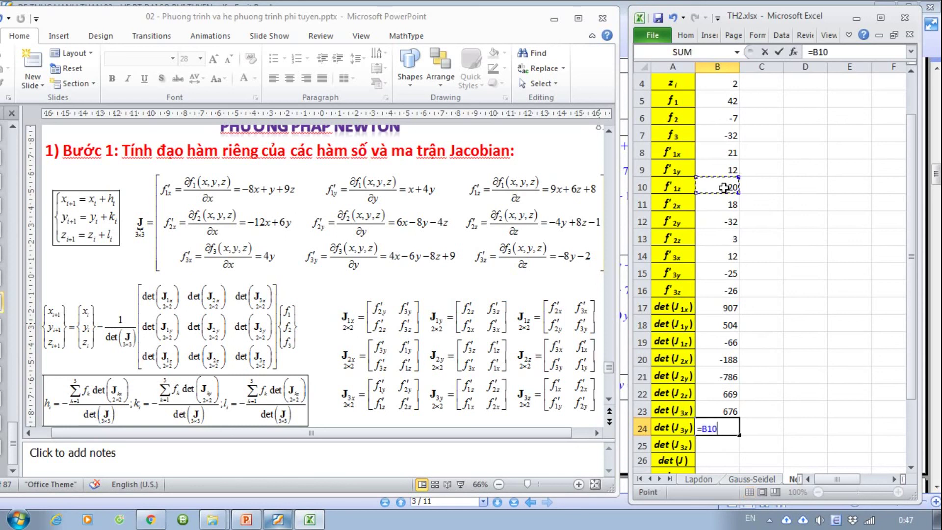
{"action": "type", "text": "*"}
{"action": "left_click", "coordinate": [717, 205]}
{"action": "type", "text": "-"}
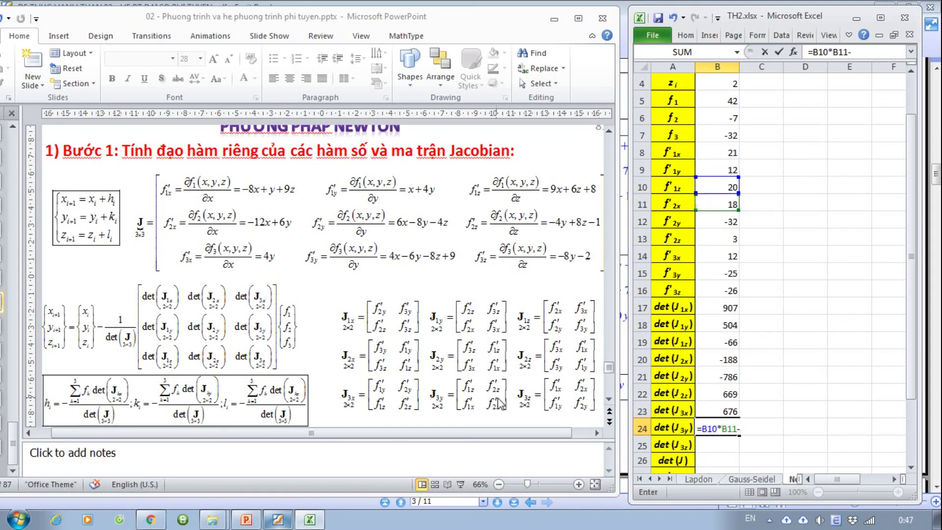
{"action": "left_click", "coordinate": [732, 237]}
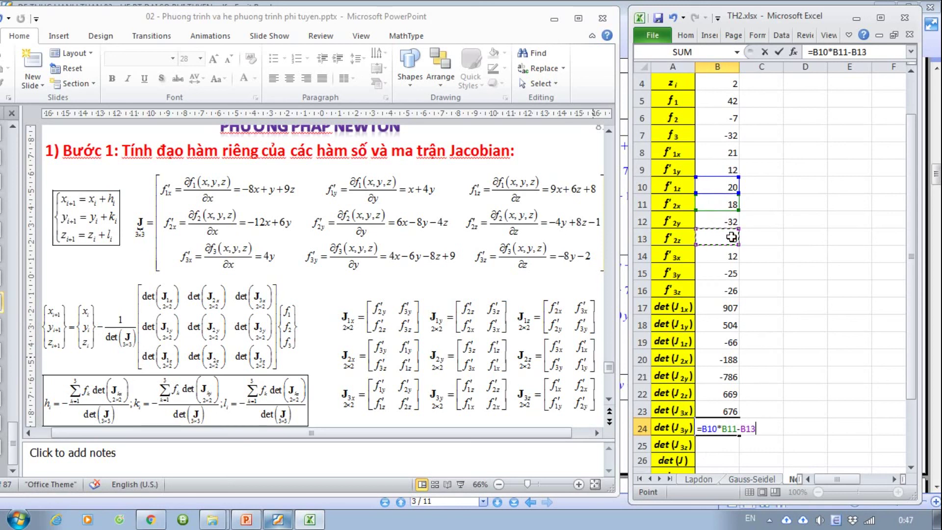
{"action": "type", "text": "*"}
{"action": "left_click", "coordinate": [732, 150]}
{"action": "key", "text": "Return"}
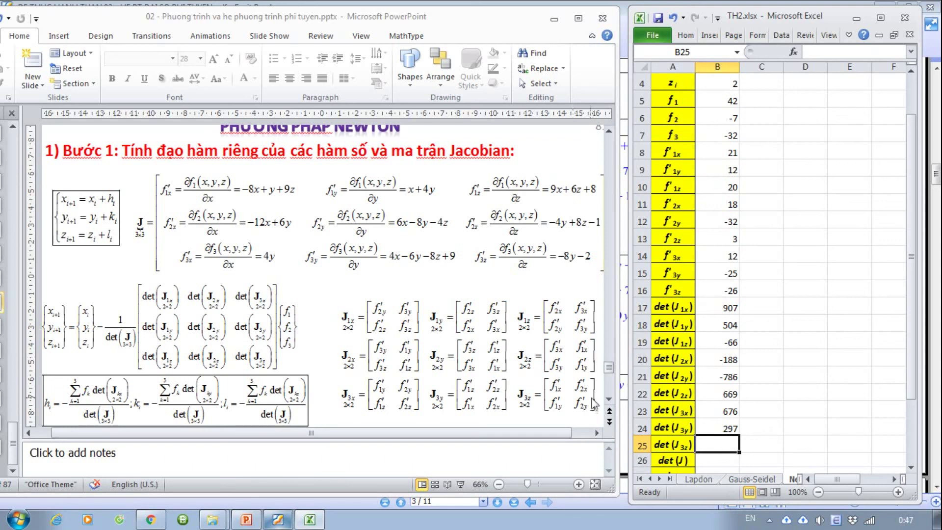
Step: Enter det(J3z) in B25 as =B8*B12-B11*B9, fixing a mistaken B17 reference, giving -888
{"action": "type", "text": "="}
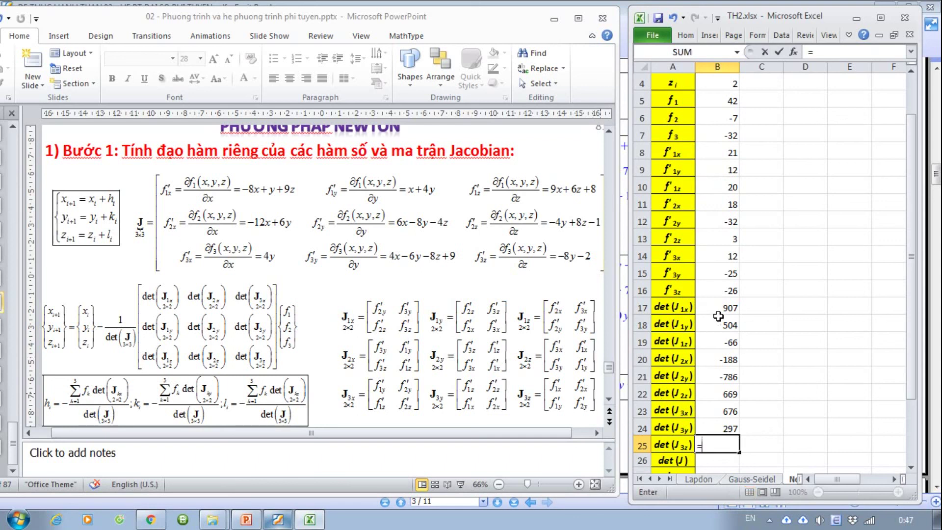
{"action": "left_click", "coordinate": [722, 309]}
{"action": "key", "text": "BackSpace"}
{"action": "key", "text": "BackSpace"}
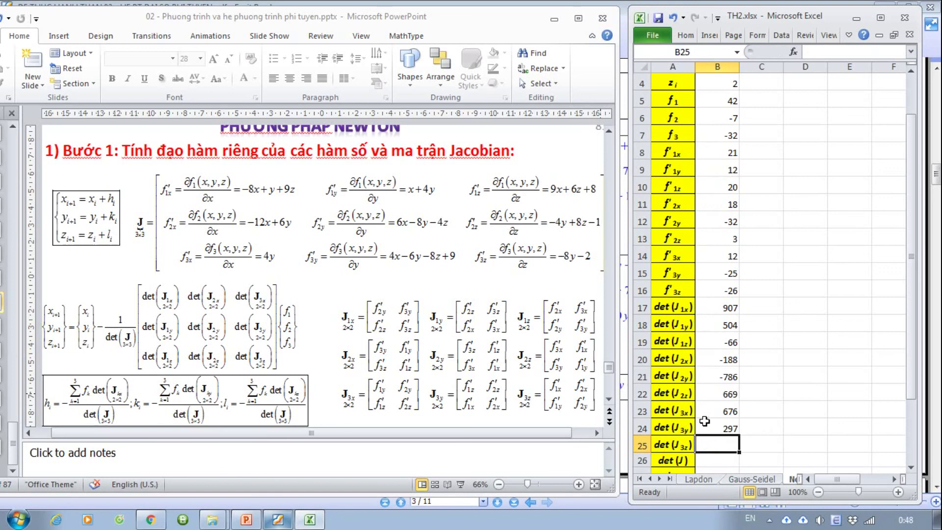
{"action": "key", "text": "BackSpace"}
{"action": "type", "text": "="}
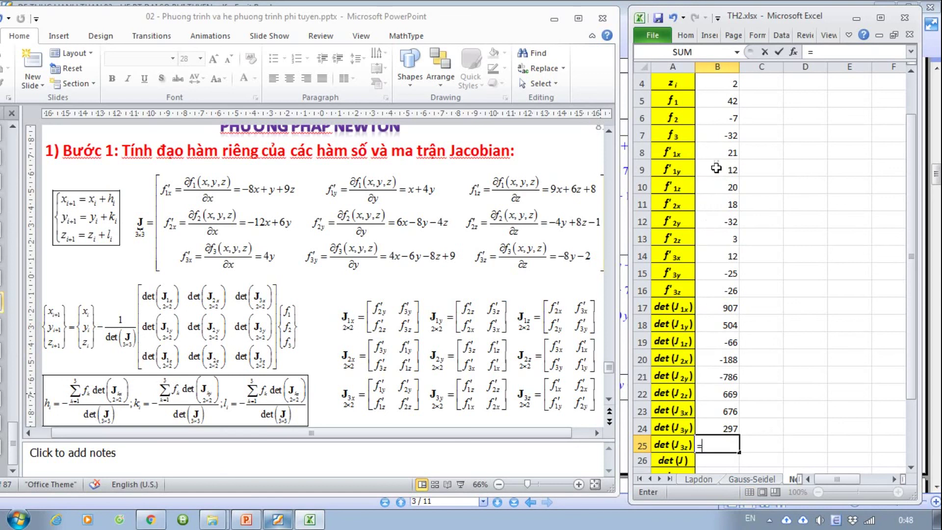
{"action": "left_click", "coordinate": [735, 151]}
{"action": "type", "text": "*"}
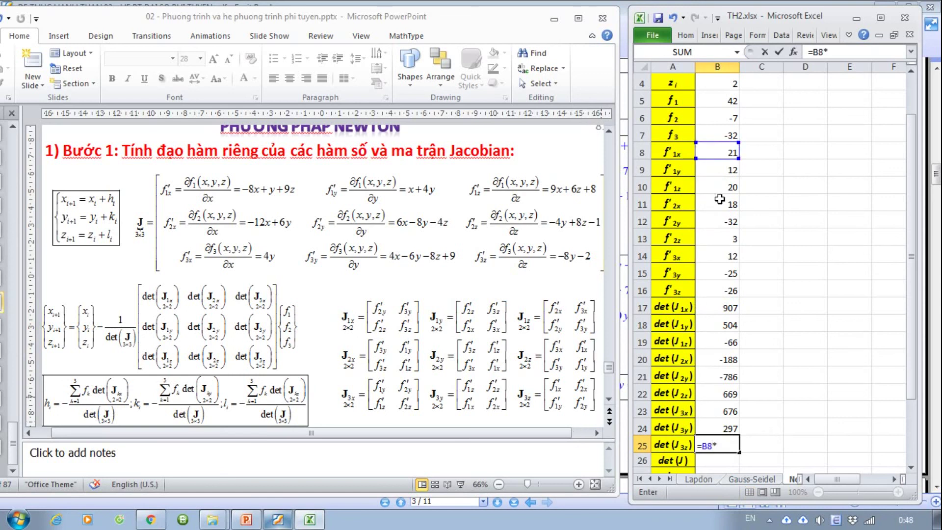
{"action": "left_click", "coordinate": [721, 222]}
{"action": "type", "text": "-"}
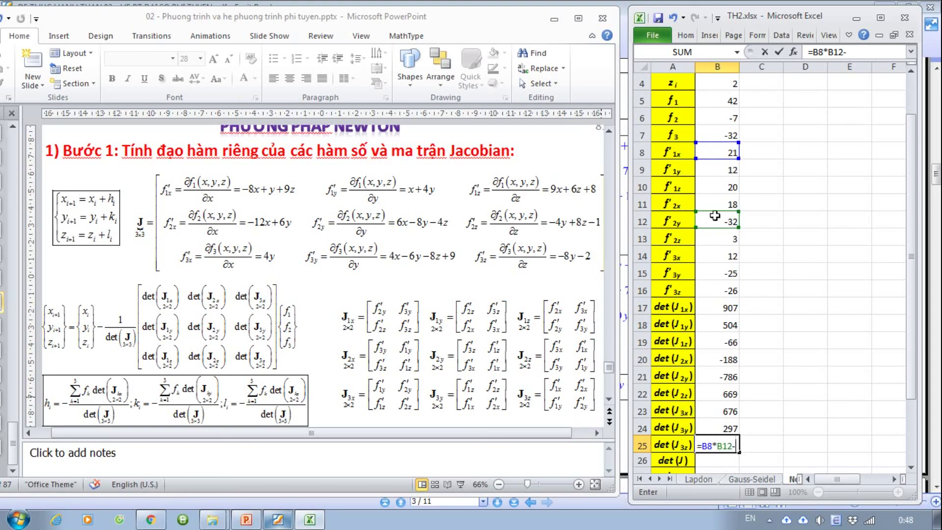
{"action": "left_click", "coordinate": [729, 203]}
{"action": "type", "text": "*"}
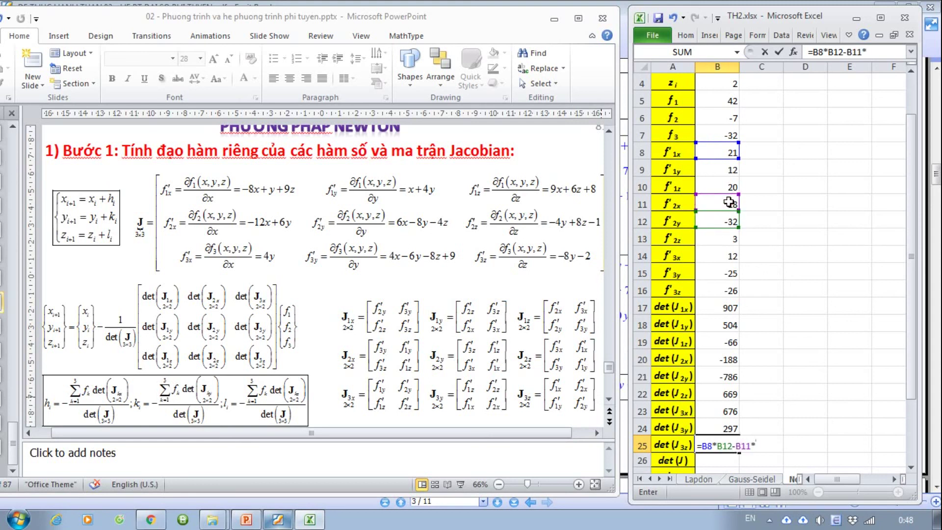
{"action": "left_click", "coordinate": [731, 173]}
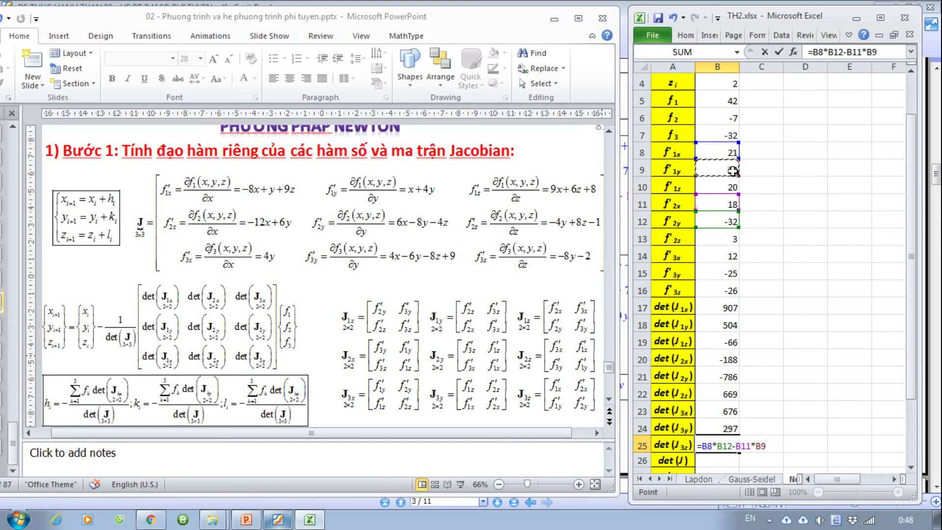
{"action": "key", "text": "Return"}
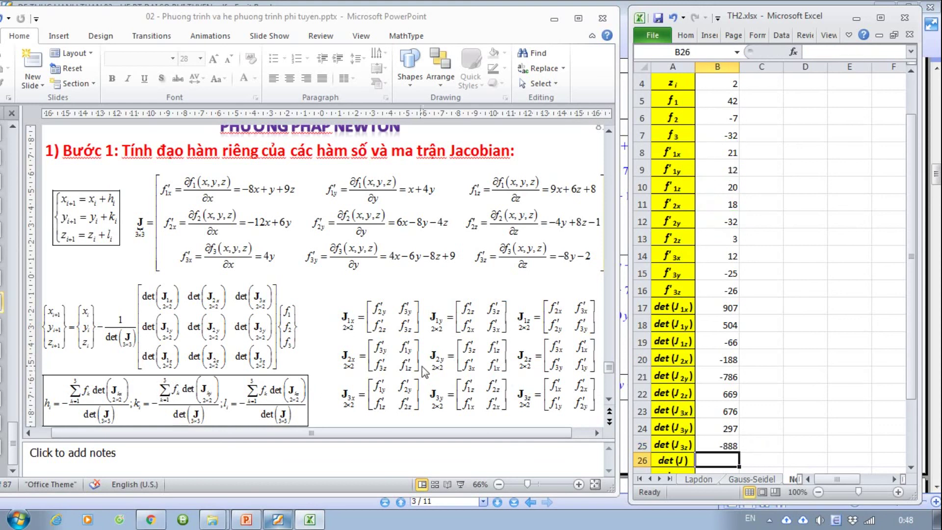
{"action": "left_click", "coordinate": [421, 356]}
{"action": "scroll", "coordinate": [420, 350], "scroll_direction": "down", "scroll_amount": 1}
{"action": "scroll", "coordinate": [419, 350], "scroll_direction": "down", "scroll_amount": 2}
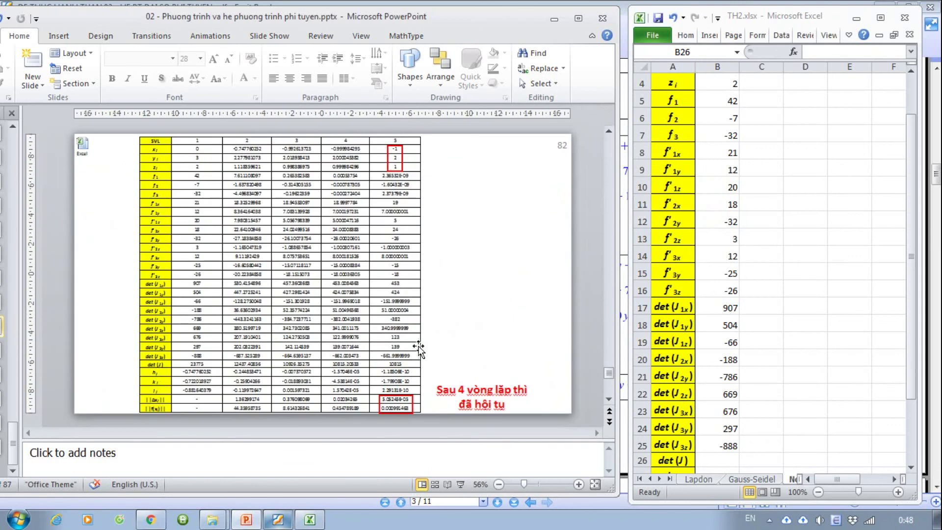
{"action": "scroll", "coordinate": [418, 349], "scroll_direction": "up", "scroll_amount": 2}
{"action": "scroll", "coordinate": [230, 316], "scroll_direction": "up", "scroll_amount": 1}
{"action": "scroll", "coordinate": [231, 316], "scroll_direction": "up", "scroll_amount": 2}
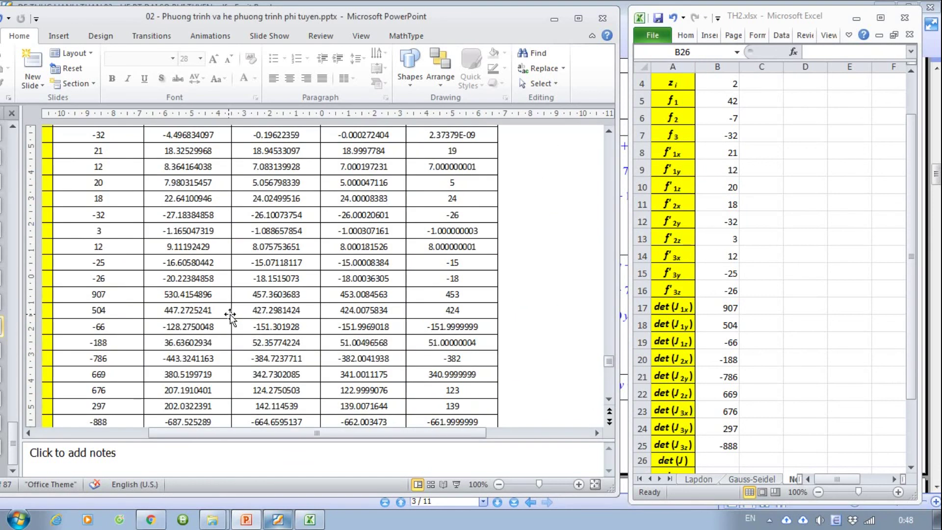
{"action": "scroll", "coordinate": [231, 316], "scroll_direction": "down", "scroll_amount": 1}
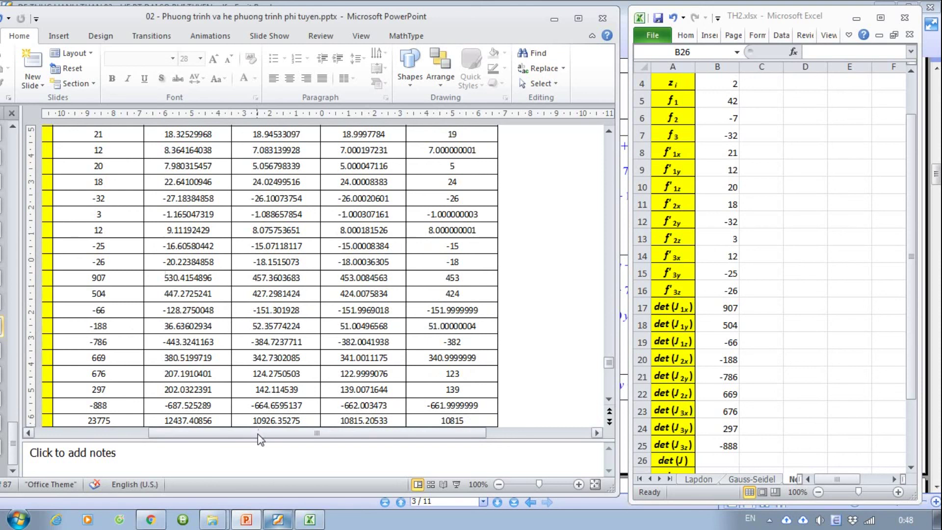
{"action": "left_click_drag", "start_coordinate": [257, 433], "coordinate": [143, 434]}
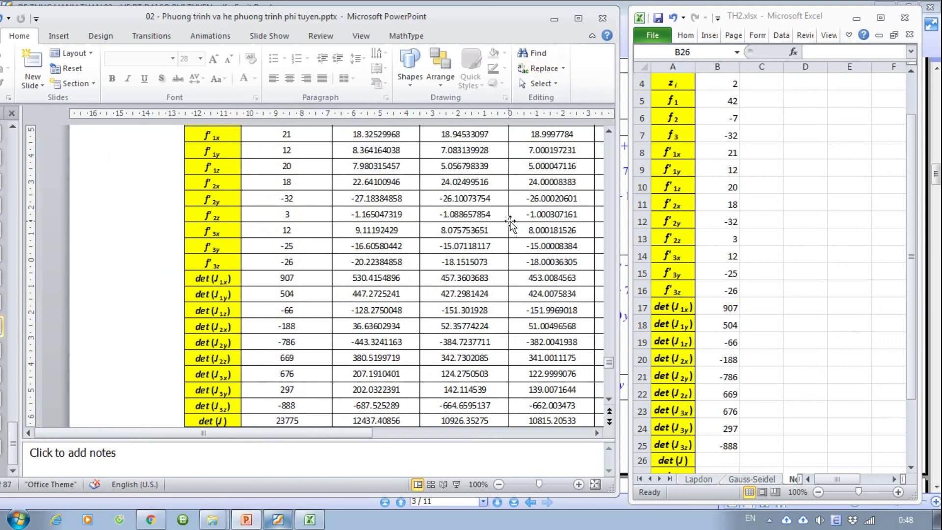
{"action": "scroll", "coordinate": [493, 281], "scroll_direction": "up", "scroll_amount": 3}
{"action": "scroll", "coordinate": [500, 279], "scroll_direction": "up", "scroll_amount": 5}
{"action": "scroll", "coordinate": [500, 280], "scroll_direction": "up", "scroll_amount": 3}
{"action": "scroll", "coordinate": [502, 279], "scroll_direction": "down", "scroll_amount": 2}
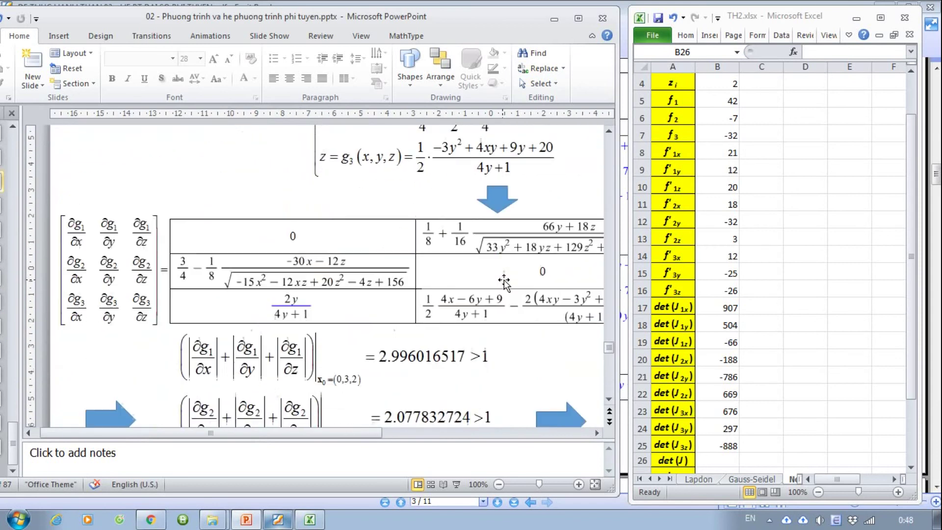
{"action": "scroll", "coordinate": [503, 280], "scroll_direction": "down", "scroll_amount": 2}
{"action": "scroll", "coordinate": [505, 279], "scroll_direction": "down", "scroll_amount": 2}
{"action": "scroll", "coordinate": [505, 279], "scroll_direction": "down", "scroll_amount": 2}
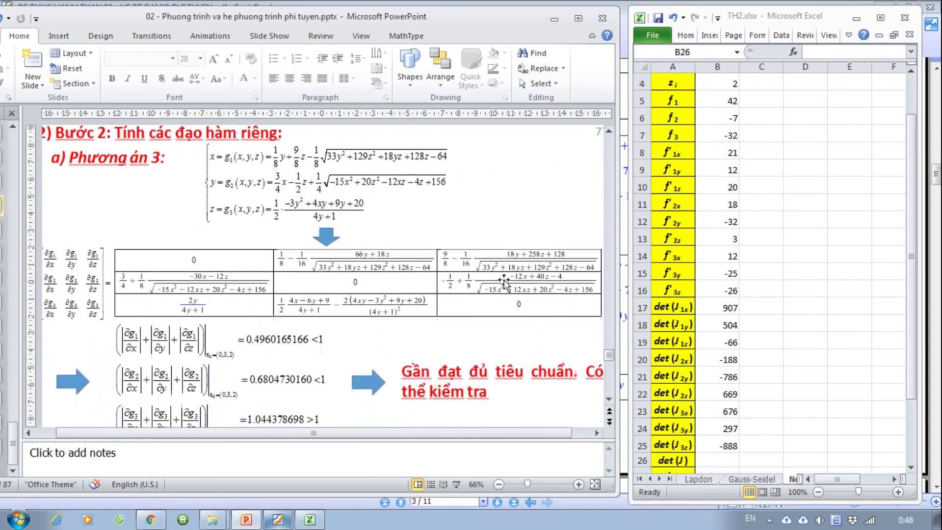
{"action": "scroll", "coordinate": [504, 280], "scroll_direction": "down", "scroll_amount": 2}
{"action": "scroll", "coordinate": [504, 281], "scroll_direction": "down", "scroll_amount": 1}
{"action": "scroll", "coordinate": [504, 280], "scroll_direction": "down", "scroll_amount": 3}
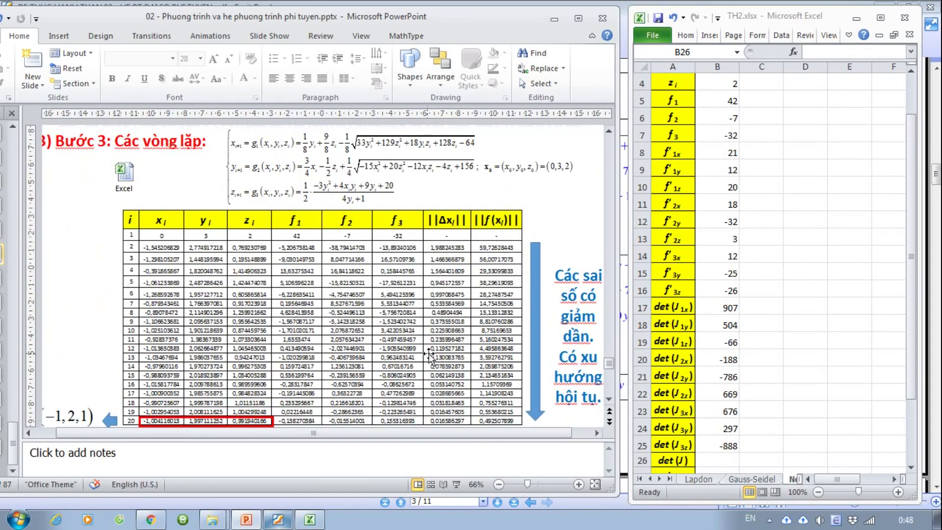
{"action": "scroll", "coordinate": [424, 349], "scroll_direction": "up", "scroll_amount": 1}
{"action": "scroll", "coordinate": [424, 350], "scroll_direction": "down", "scroll_amount": 2}
{"action": "scroll", "coordinate": [425, 349], "scroll_direction": "down", "scroll_amount": 1}
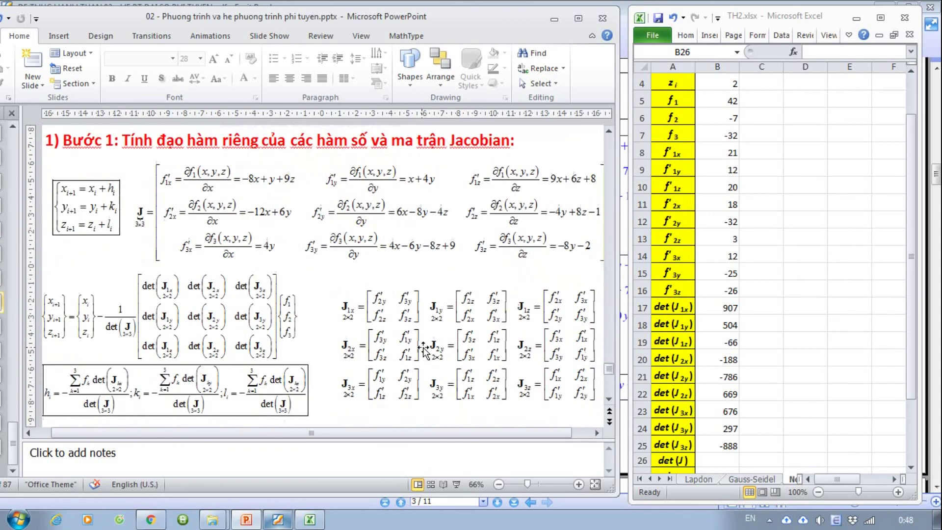
{"action": "scroll", "coordinate": [425, 349], "scroll_direction": "down", "scroll_amount": 1}
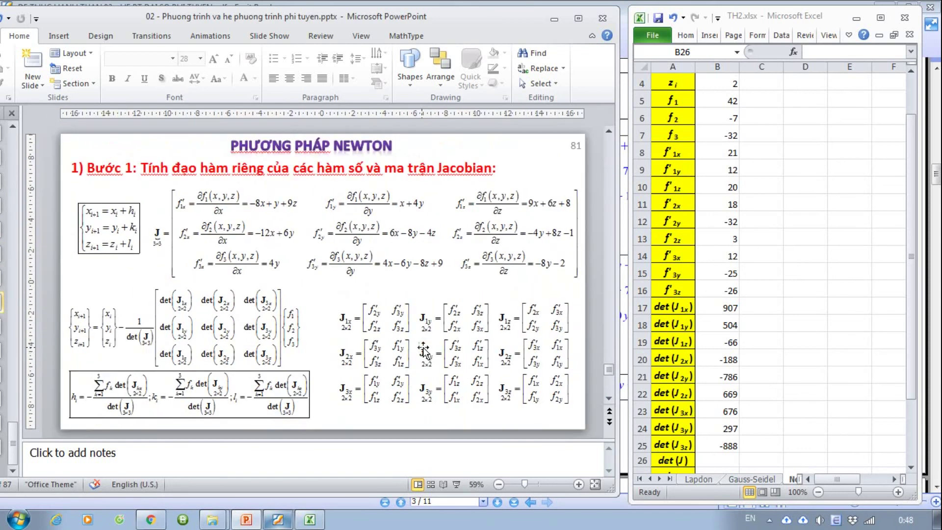
{"action": "left_click", "coordinate": [719, 429]}
{"action": "left_click", "coordinate": [719, 456]}
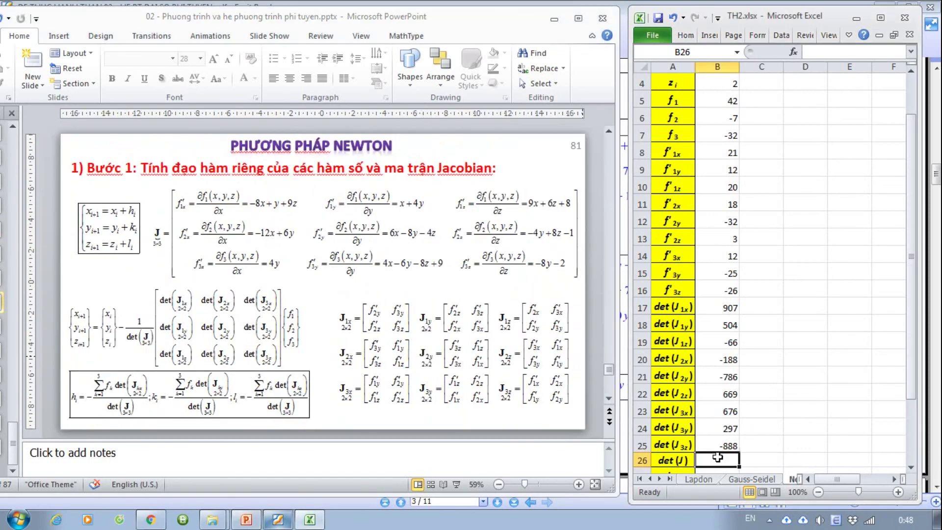
Step: Start the det(J) formula in B26 with the first term A8*B12*B16 followed by +
{"action": "scroll", "coordinate": [718, 457], "scroll_direction": "down", "scroll_amount": 2}
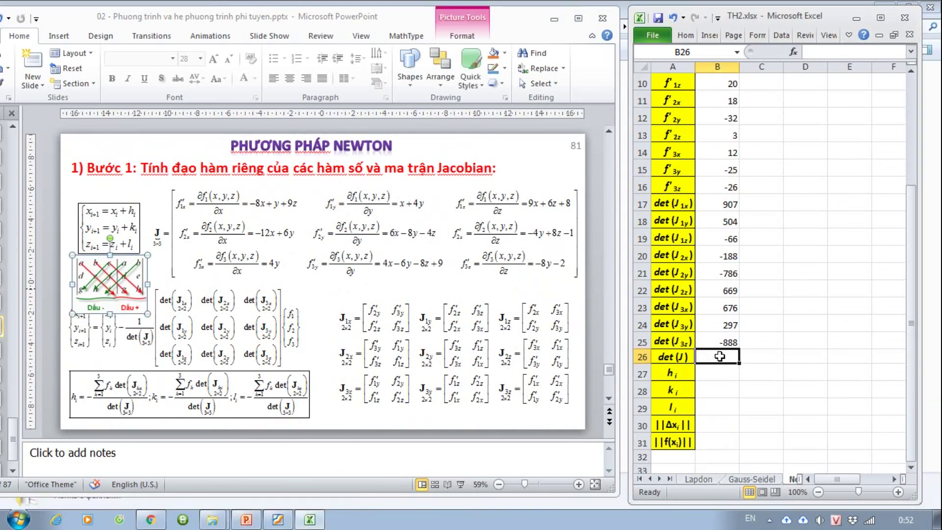
{"action": "type", "text": "="}
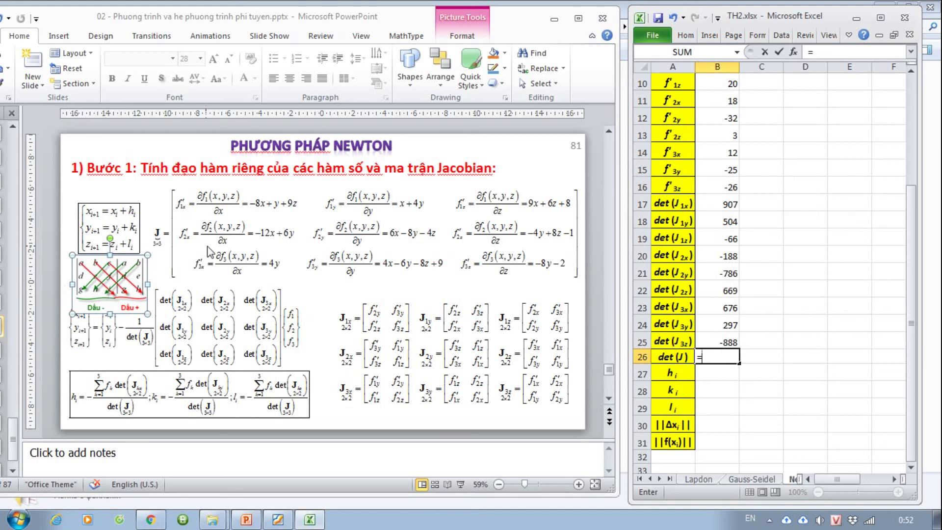
{"action": "scroll", "coordinate": [210, 251], "scroll_direction": "up", "scroll_amount": 1, "text": "ctrl"}
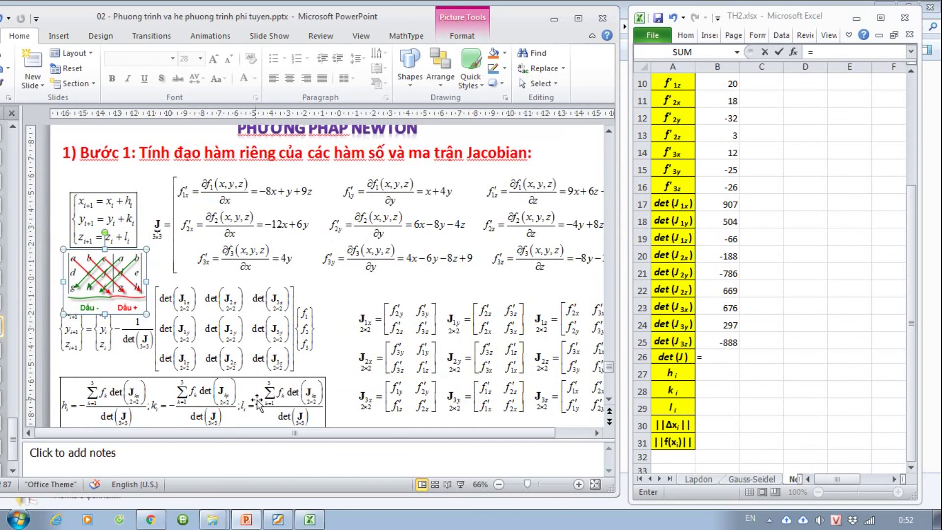
{"action": "left_click_drag", "start_coordinate": [268, 433], "coordinate": [298, 433]}
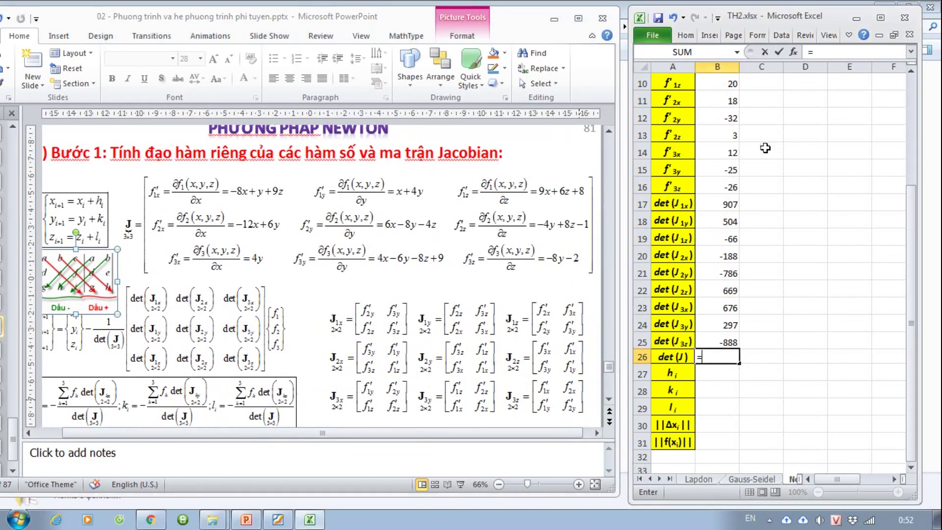
{"action": "scroll", "coordinate": [733, 256], "scroll_direction": "up", "scroll_amount": 2}
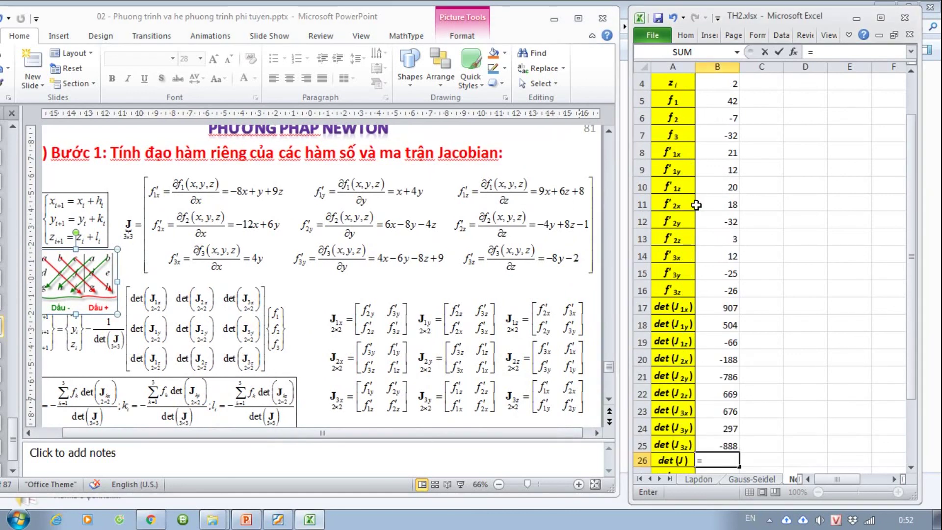
{"action": "left_click", "coordinate": [681, 153]}
{"action": "type", "text": "*"}
{"action": "left_click", "coordinate": [733, 221]}
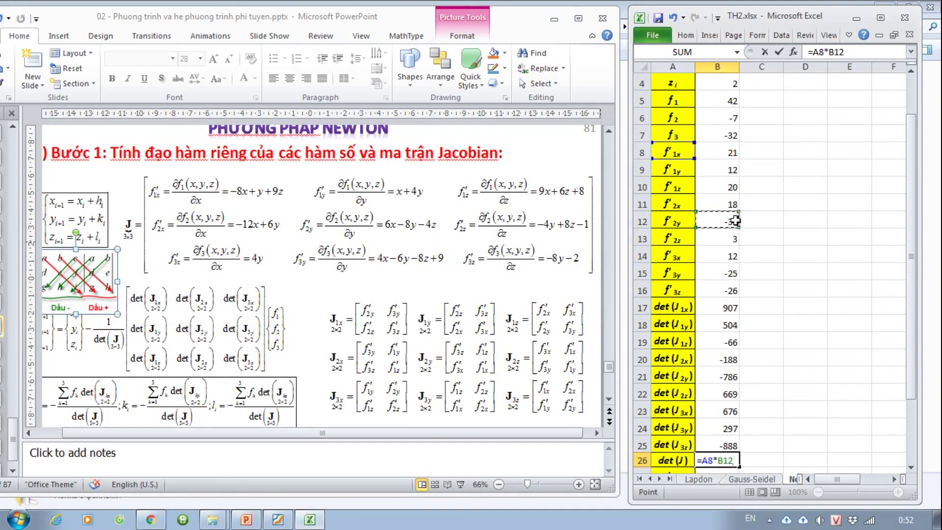
{"action": "type", "text": "*"}
{"action": "left_click", "coordinate": [721, 292]}
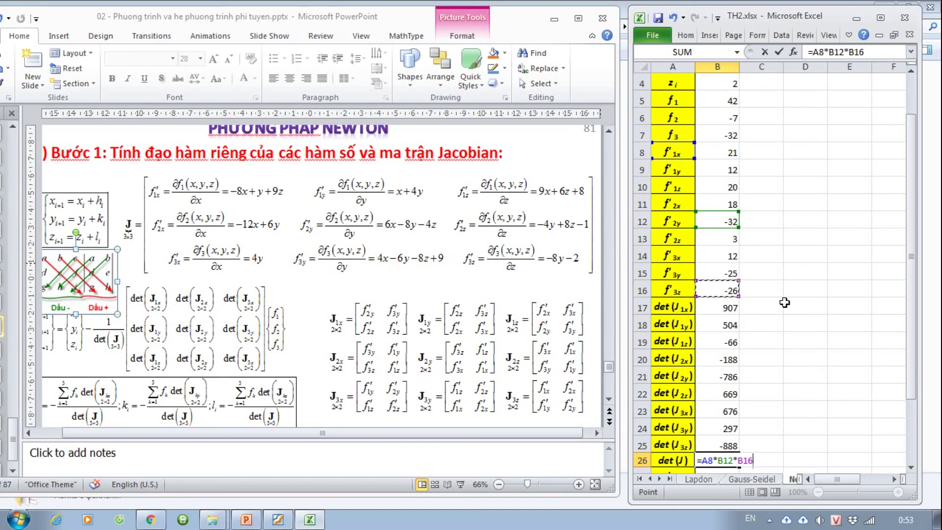
{"action": "type", "text": "+"}
Step: Add the second det(J) term B9*B13*B15 followed by + to the B26 formula
{"action": "left_click", "coordinate": [724, 171]}
{"action": "type", "text": "*"}
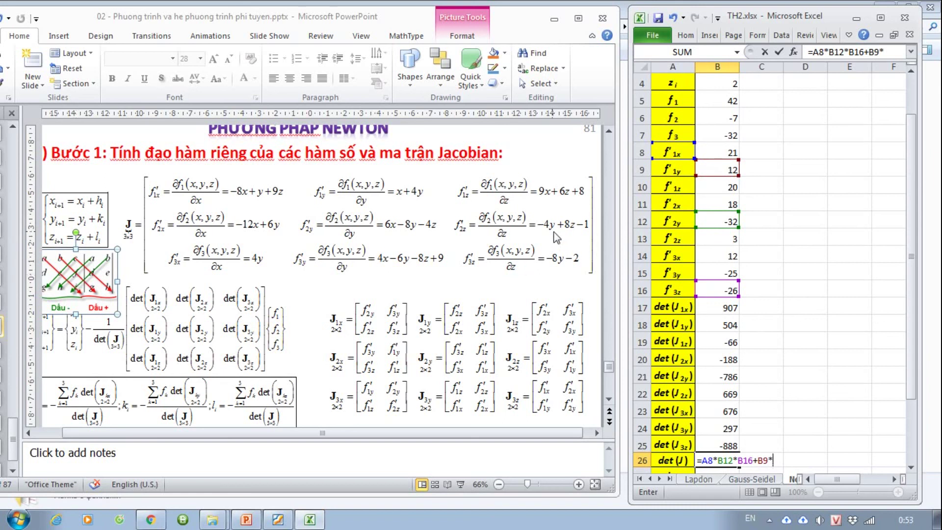
{"action": "left_click", "coordinate": [727, 240]}
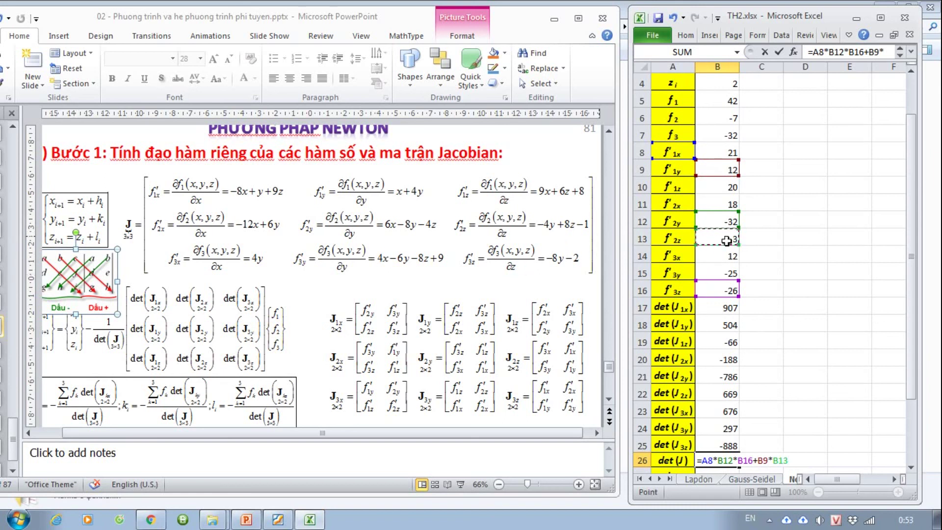
{"action": "type", "text": "*"}
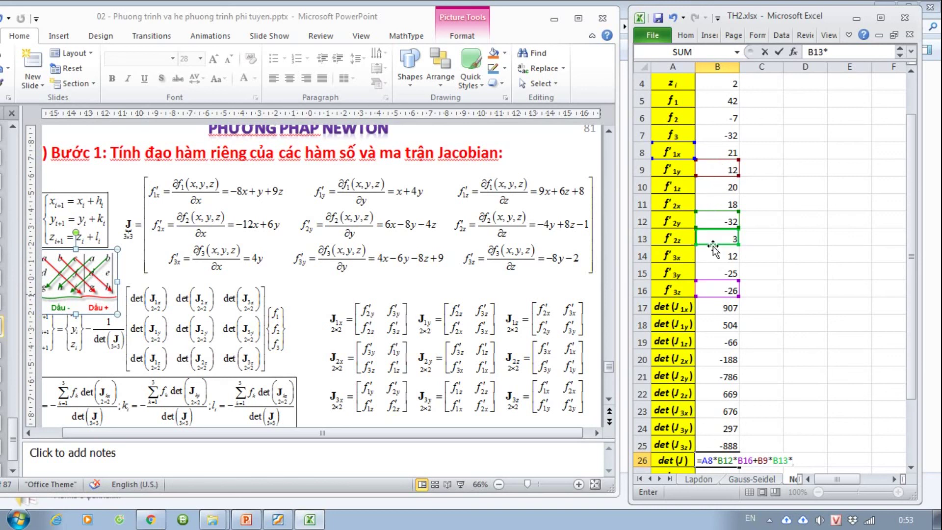
{"action": "left_click", "coordinate": [711, 273]}
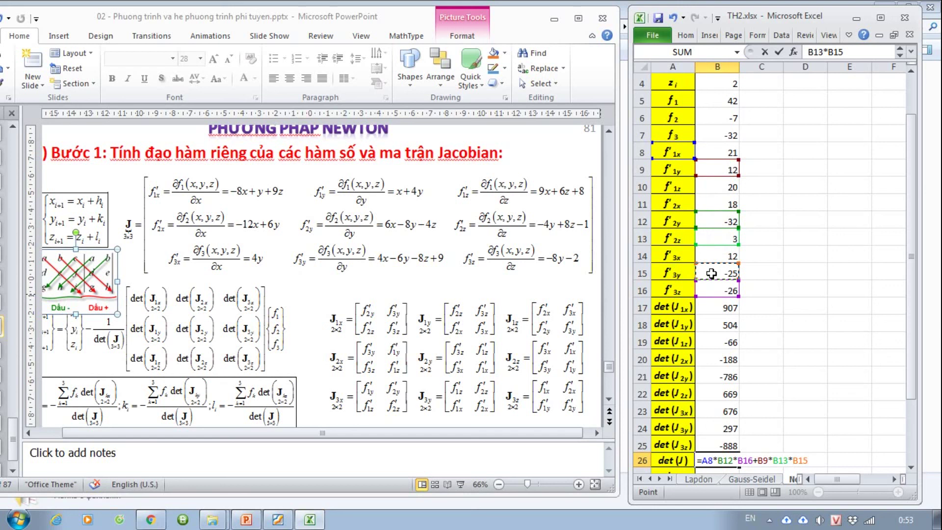
{"action": "type", "text": "+"}
Step: Begin the third det(J) term with B10*B11*
{"action": "left_click", "coordinate": [710, 188]}
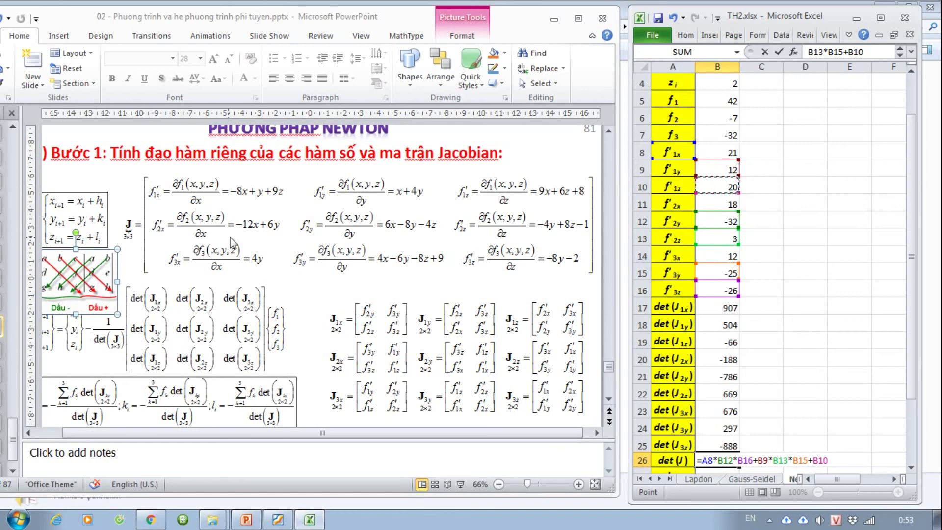
{"action": "type", "text": "*"}
{"action": "left_click", "coordinate": [727, 201]}
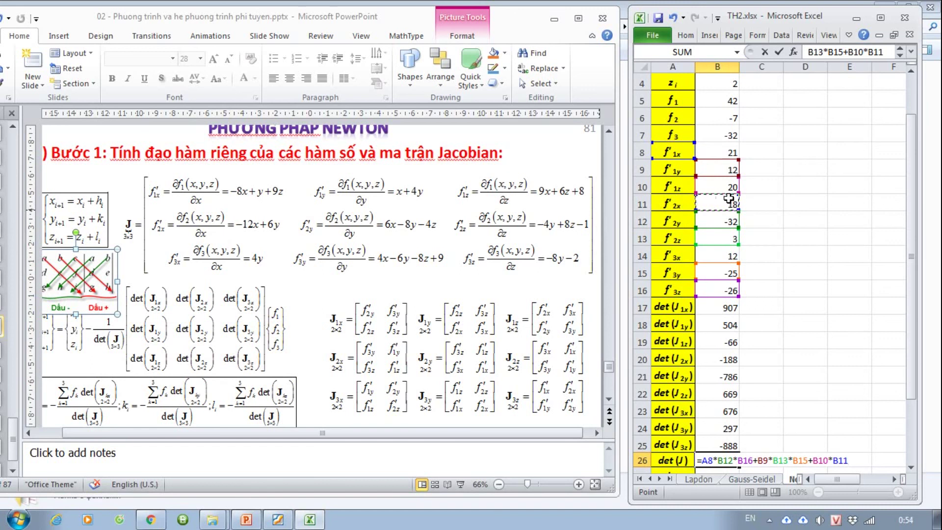
{"action": "type", "text": "*"}
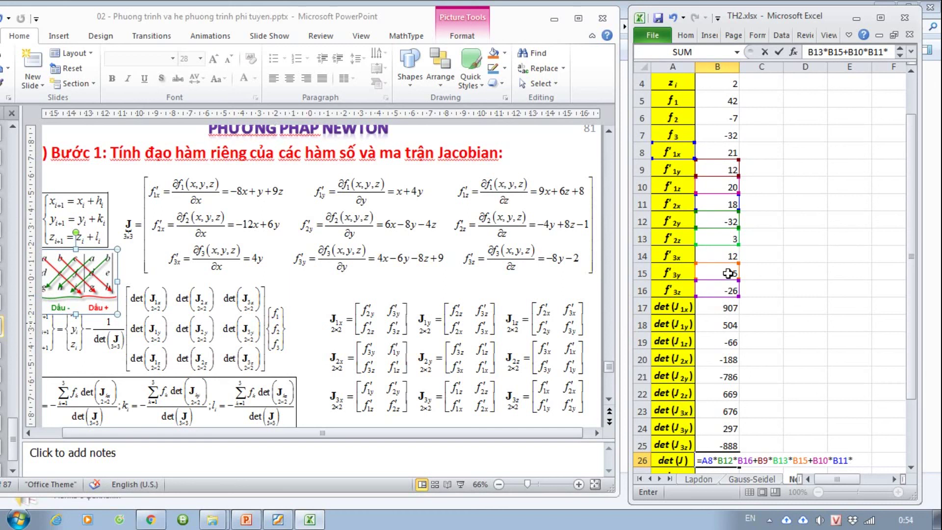
Step: Start the det(J) formula in B26 with B15 minus the product B10*B12*B14
{"action": "left_click", "coordinate": [728, 274]}
{"action": "type", "text": "-"}
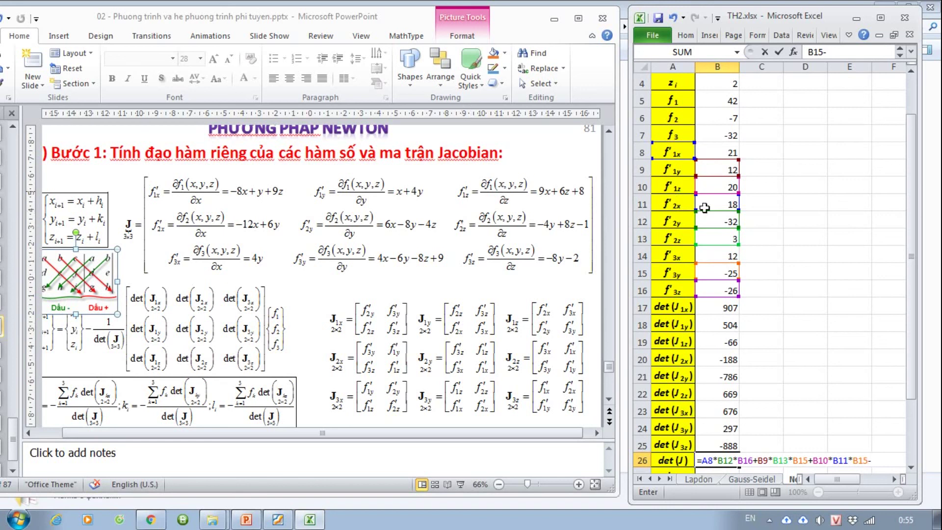
{"action": "left_click", "coordinate": [723, 187]}
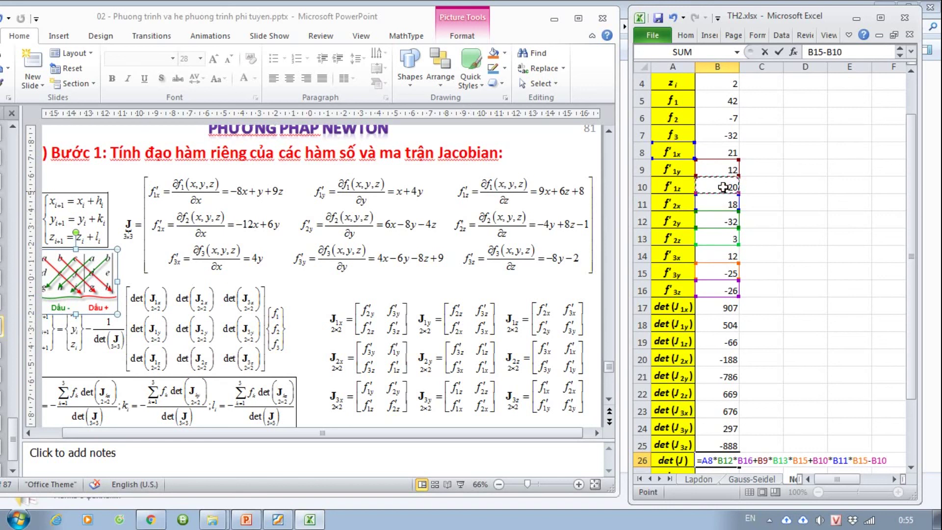
{"action": "type", "text": "*"}
{"action": "left_click", "coordinate": [715, 222]}
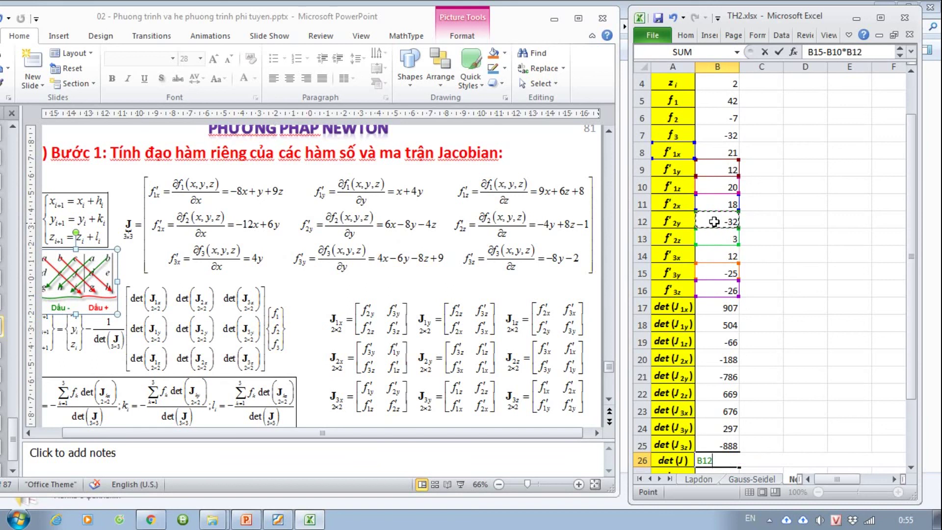
{"action": "type", "text": "*"}
{"action": "left_click_drag", "start_coordinate": [707, 211], "coordinate": [713, 245]}
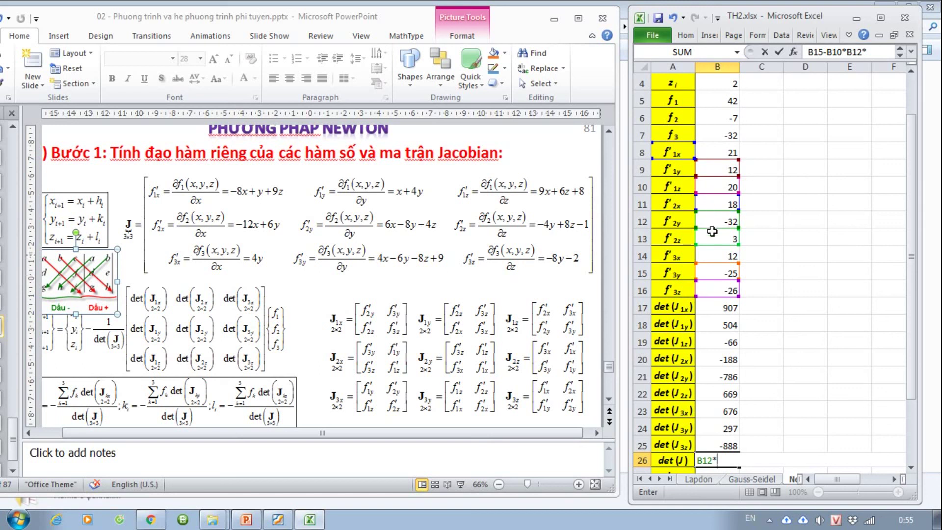
{"action": "left_click", "coordinate": [713, 261]}
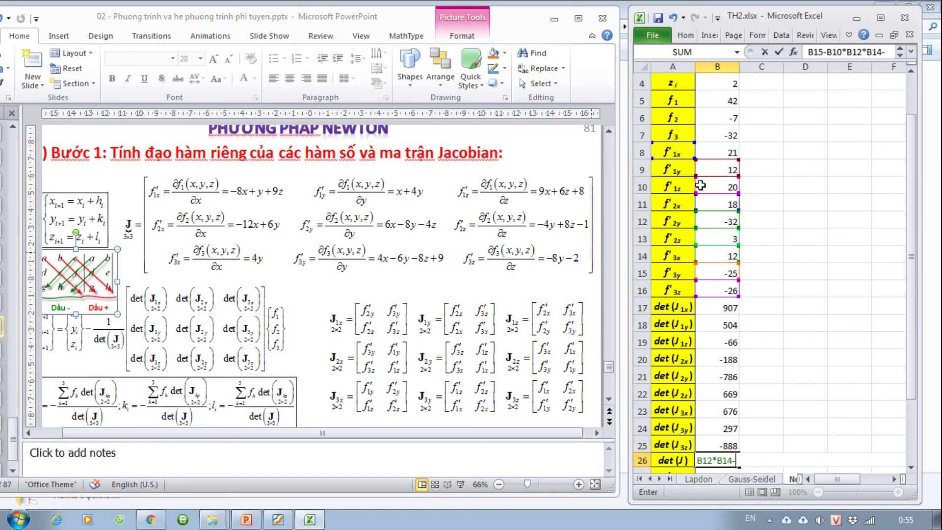
Step: Append the B8*B13*B15 and B9*B11*B16 product terms and enter the formula, which shows #VALUE!
{"action": "left_click", "coordinate": [711, 153]}
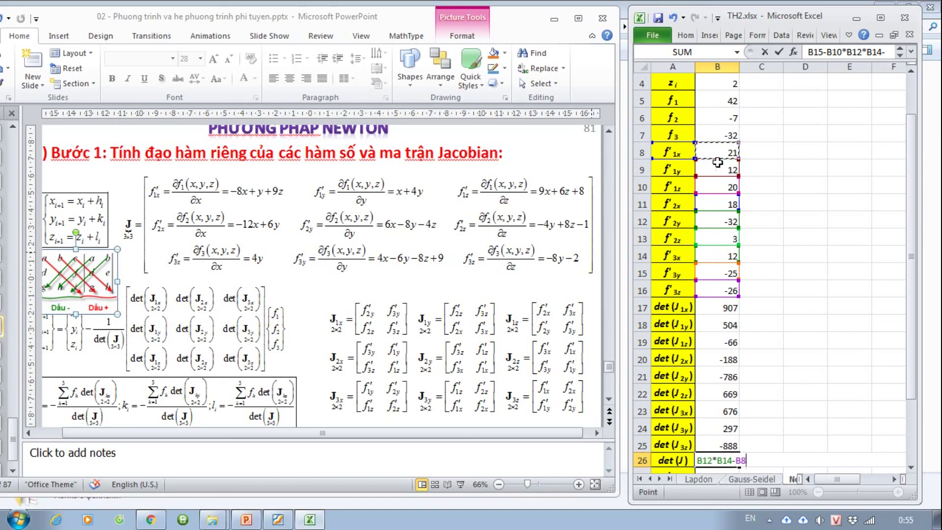
{"action": "type", "text": "*"}
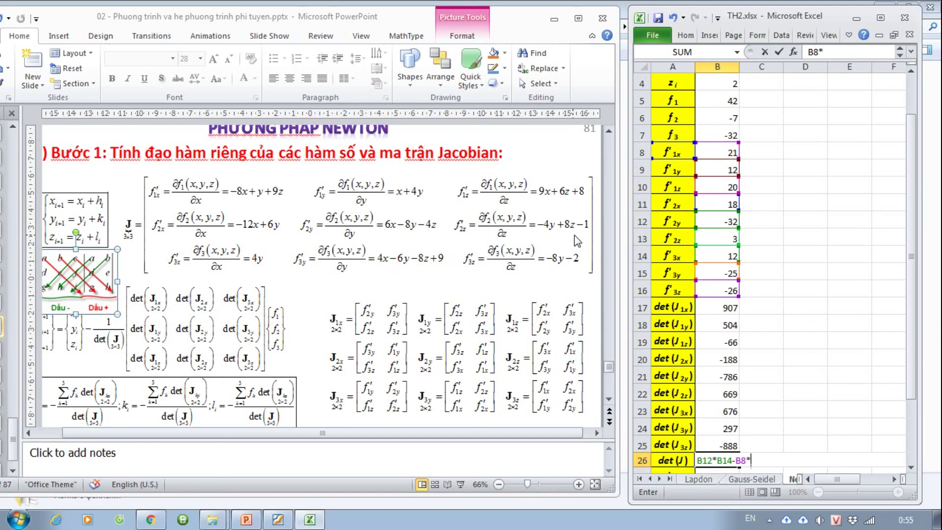
{"action": "left_click", "coordinate": [723, 235]}
{"action": "type", "text": "*"}
{"action": "left_click", "coordinate": [723, 273]}
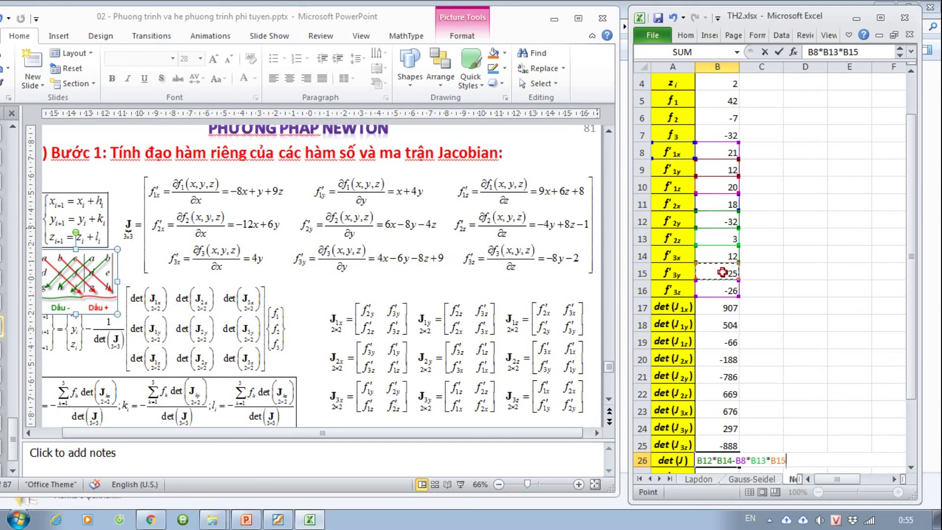
{"action": "type", "text": "-"}
{"action": "left_click", "coordinate": [722, 170]}
{"action": "type", "text": "*"}
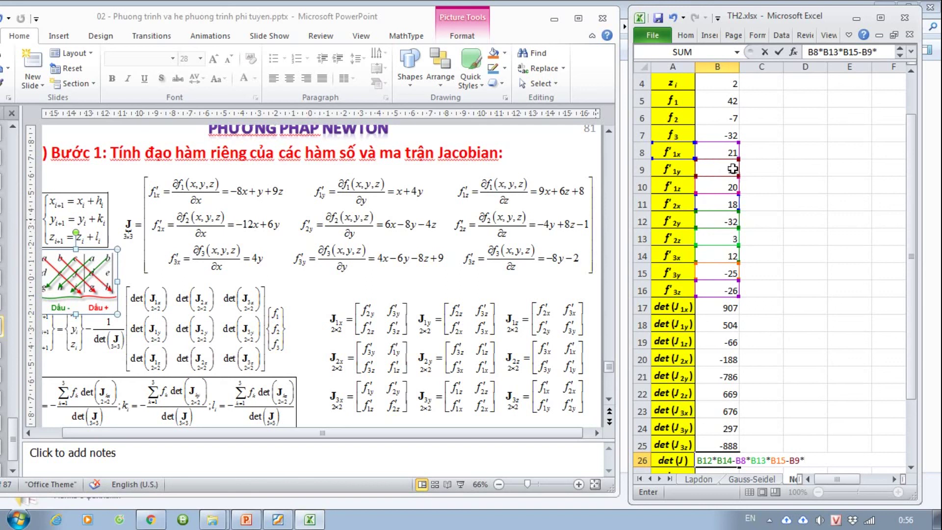
{"action": "left_click", "coordinate": [725, 190]}
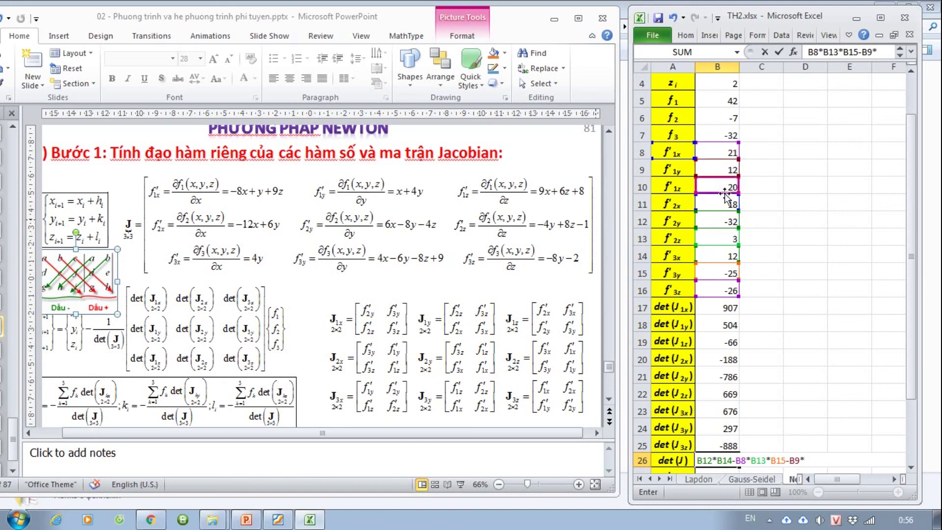
{"action": "left_click", "coordinate": [725, 204]}
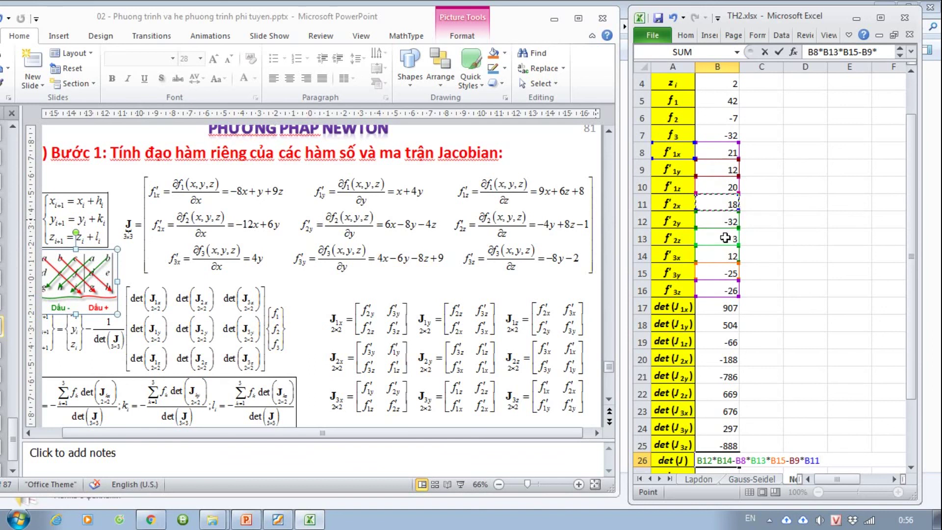
{"action": "type", "text": "*"}
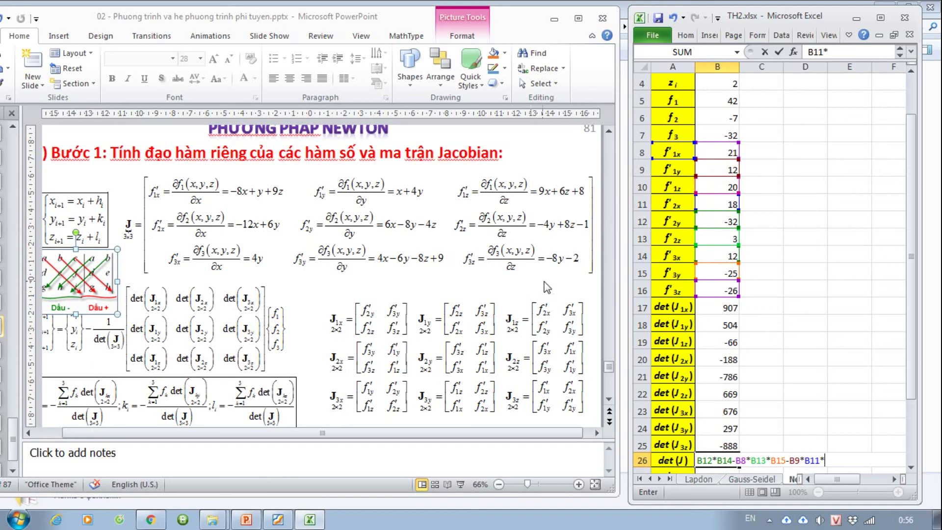
{"action": "left_click", "coordinate": [734, 292]}
{"action": "key", "text": "Return"}
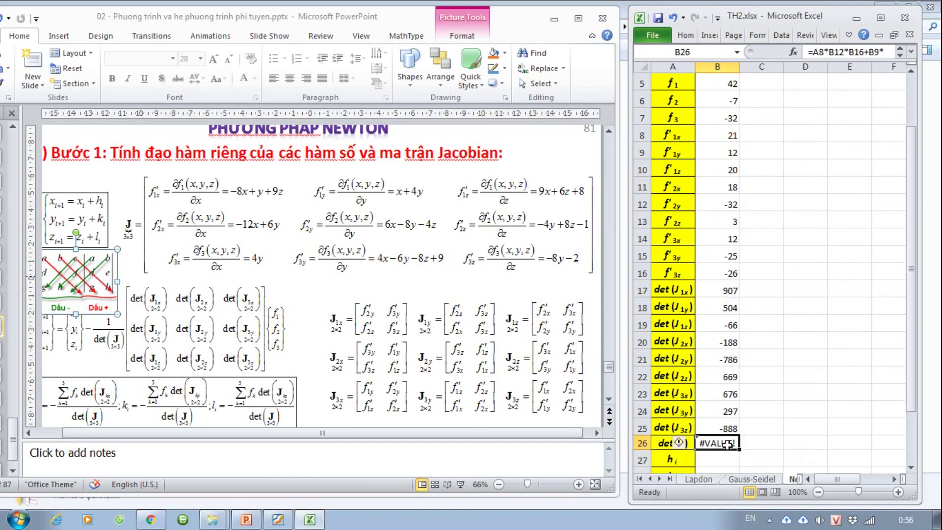
Step: Change the A8 reference in the B26 formula to B8, then compare with the slide's table
{"action": "double_click", "coordinate": [727, 444]}
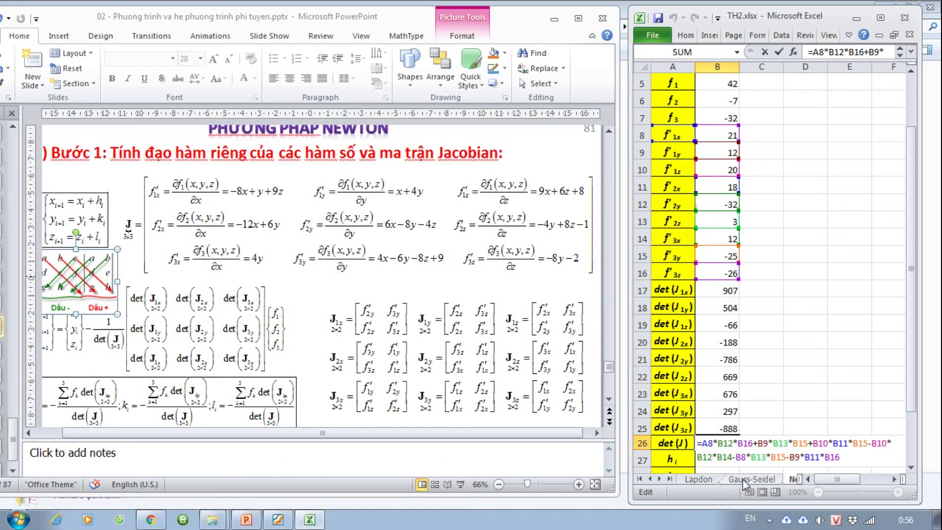
{"action": "left_click", "coordinate": [704, 443]}
{"action": "type", "text": "B"}
{"action": "key", "text": "Return"}
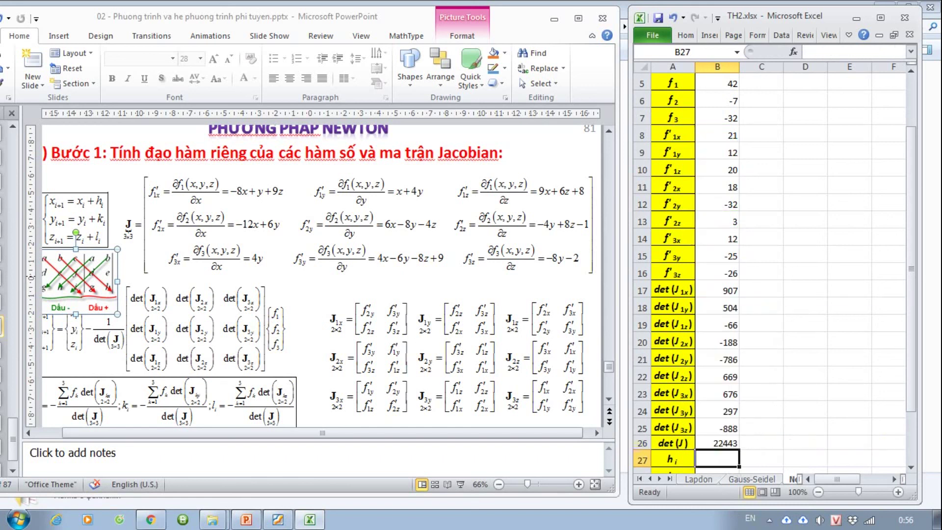
{"action": "left_click", "coordinate": [417, 378]}
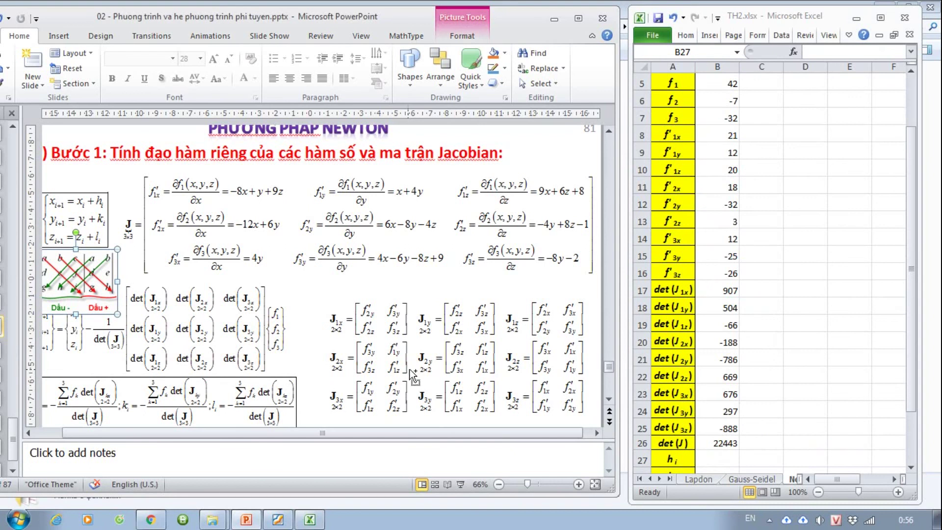
{"action": "scroll", "coordinate": [414, 376], "scroll_direction": "down", "scroll_amount": 2}
{"action": "scroll", "coordinate": [201, 338], "scroll_direction": "up", "scroll_amount": 2}
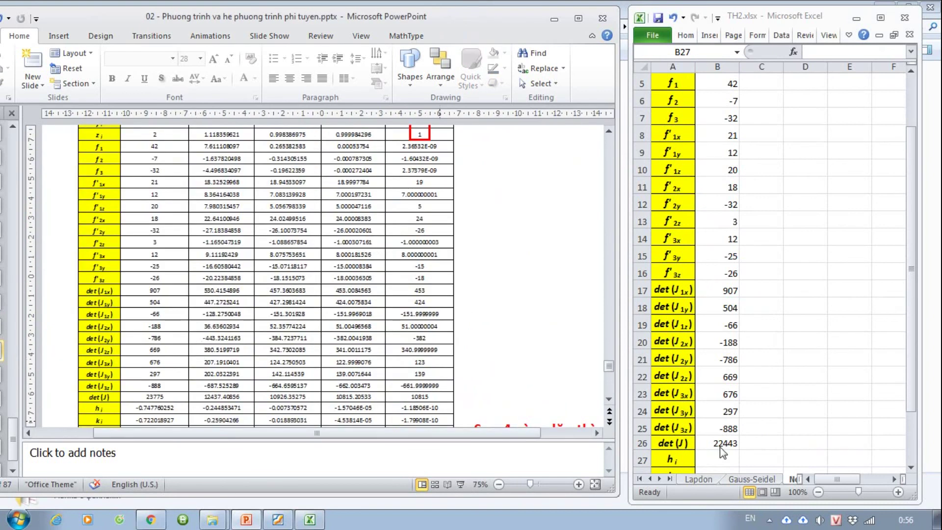
Step: Retarget the second term's B15 reference to B14 so det(J) evaluates to 23775
{"action": "left_click", "coordinate": [723, 444]}
{"action": "double_click", "coordinate": [724, 444]}
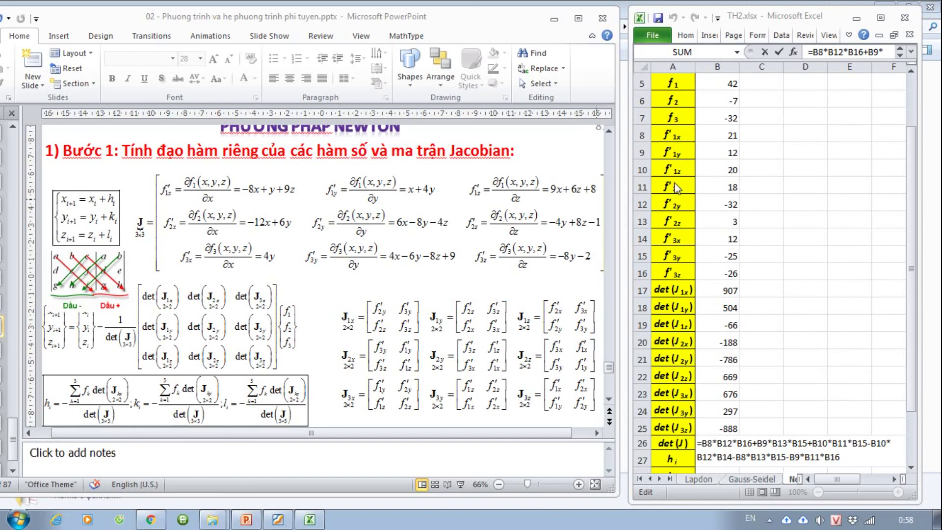
{"action": "left_click", "coordinate": [712, 443]}
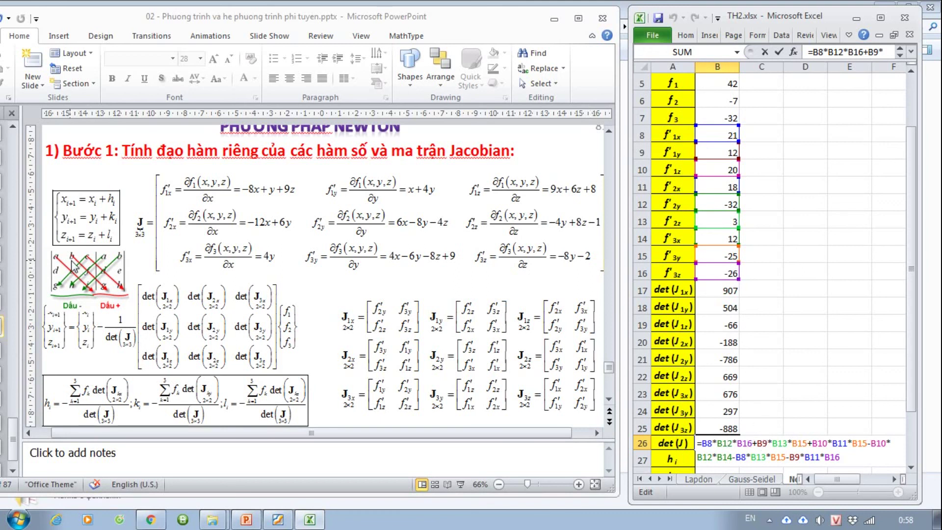
{"action": "left_click_drag", "start_coordinate": [724, 167], "coordinate": [719, 180]}
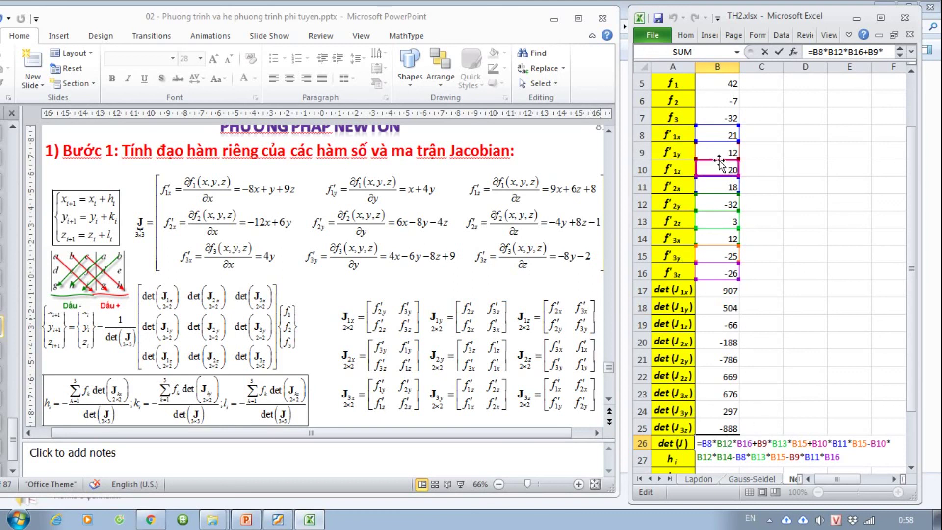
{"action": "left_click", "coordinate": [768, 443]}
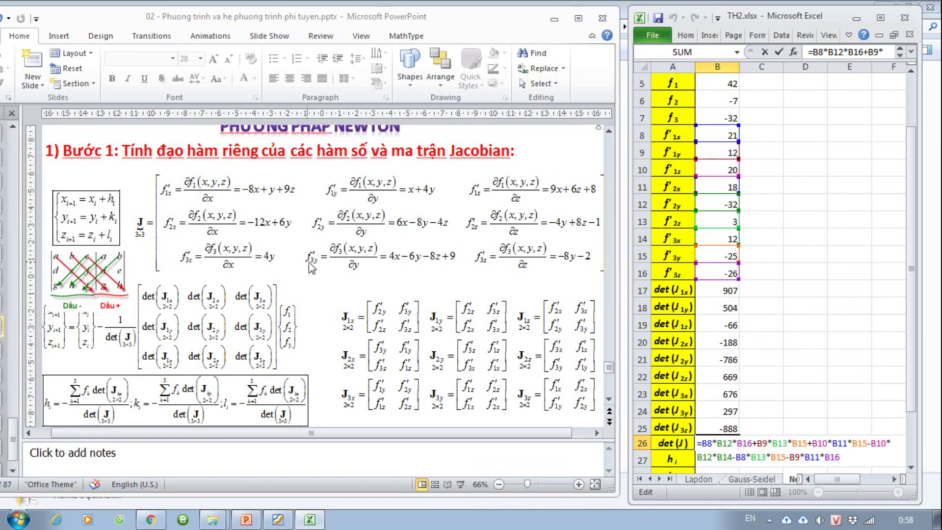
{"action": "left_click_drag", "start_coordinate": [726, 228], "coordinate": [727, 229]}
{"action": "left_click_drag", "start_coordinate": [806, 443], "coordinate": [803, 443]}
{"action": "key", "text": "Return"}
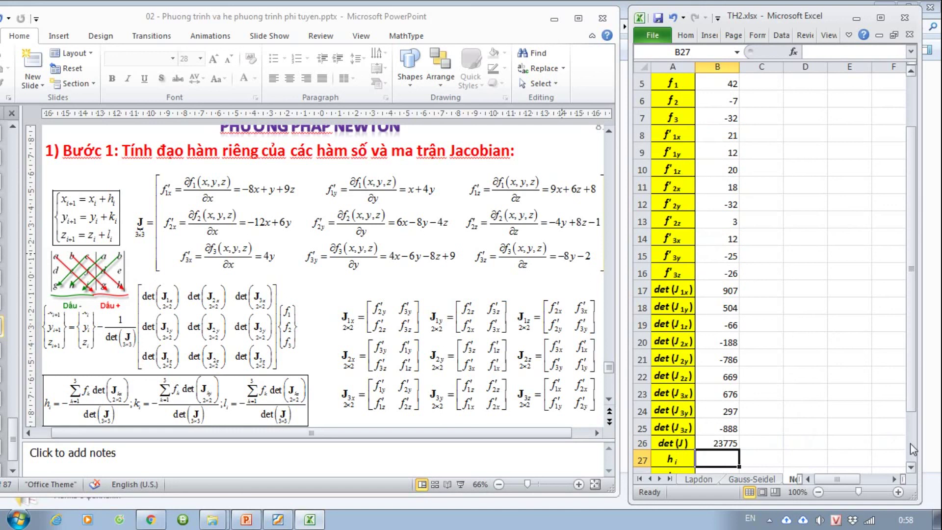
Step: After checking the slide's table, start h_i in B27 as =-()/B26
{"action": "left_click", "coordinate": [395, 398]}
{"action": "scroll", "coordinate": [397, 395], "scroll_direction": "down", "scroll_amount": 1}
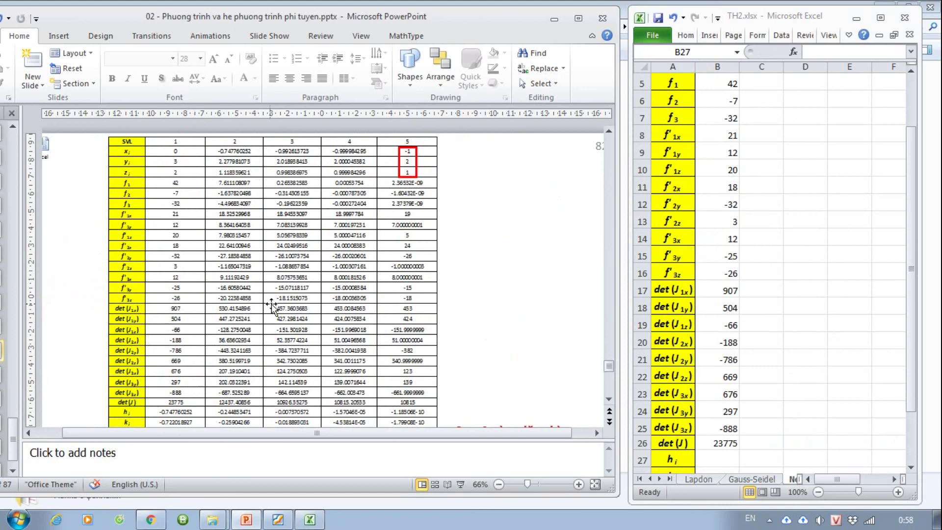
{"action": "scroll", "coordinate": [499, 253], "scroll_direction": "up", "scroll_amount": 1}
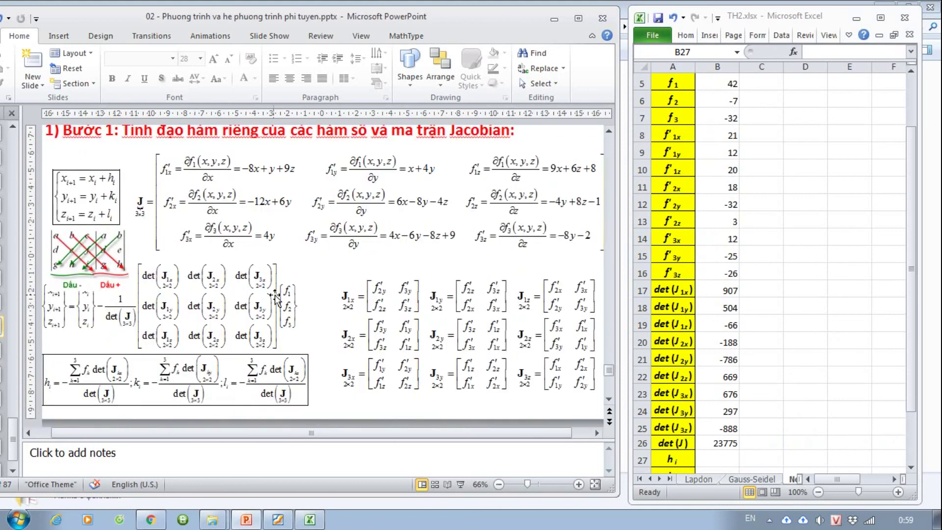
{"action": "left_click", "coordinate": [717, 461]}
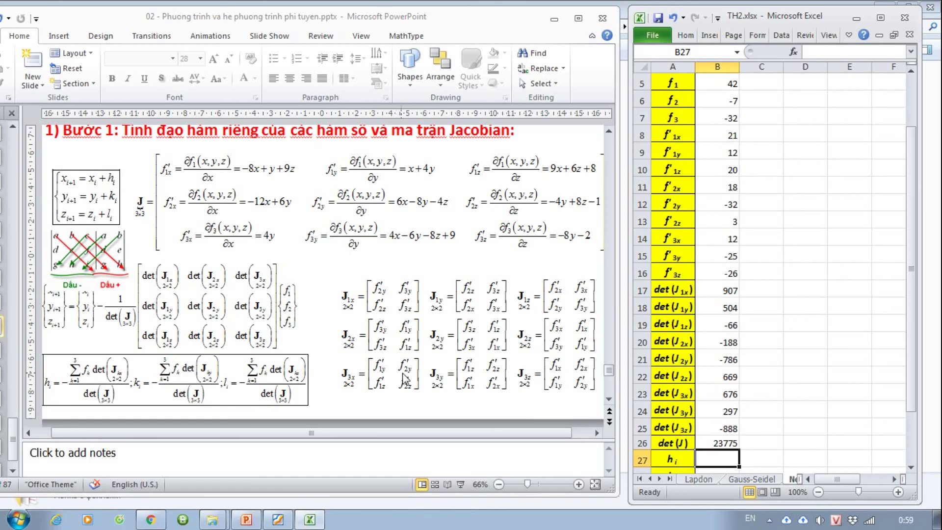
{"action": "type", "text": "=-"}
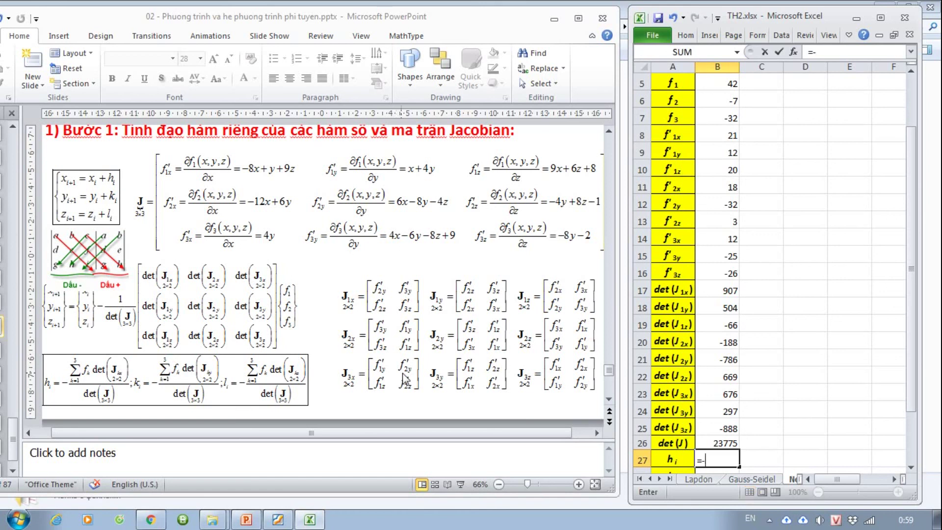
{"action": "type", "text": "()"}
{"action": "type", "text": "/"}
{"action": "left_click", "coordinate": [719, 443]}
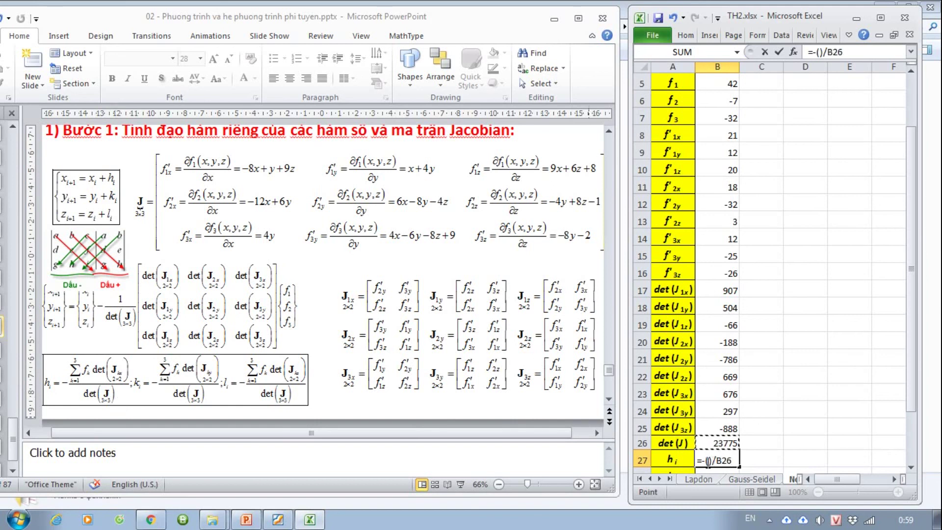
{"action": "left_click", "coordinate": [711, 460]}
Step: Fill the numerator with B5*B17+B6*B20+B7*B23 and enter it, giving -0.74776
{"action": "left_click", "coordinate": [732, 80]}
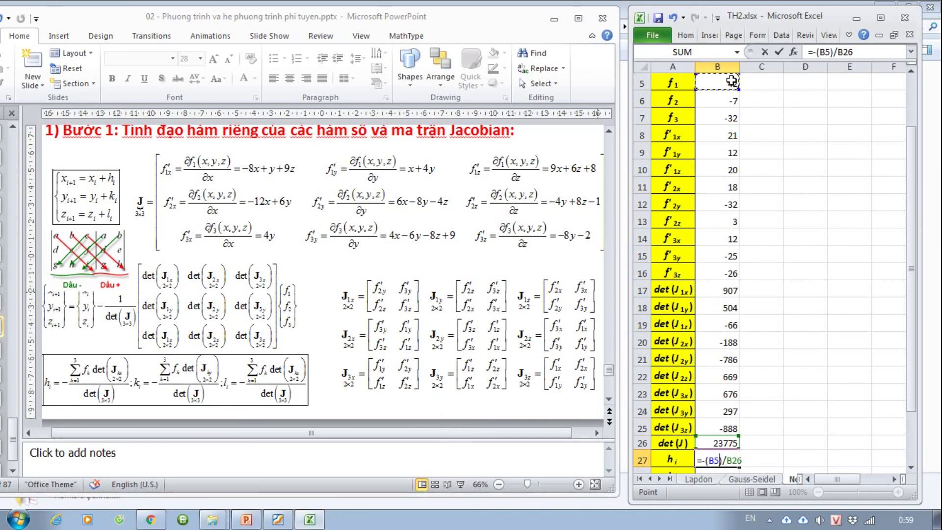
{"action": "type", "text": "*"}
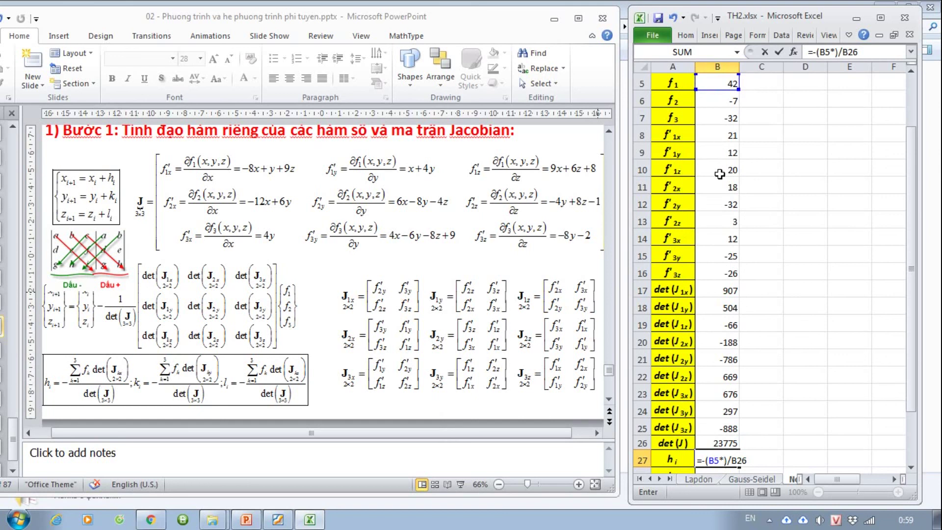
{"action": "left_click", "coordinate": [732, 290]}
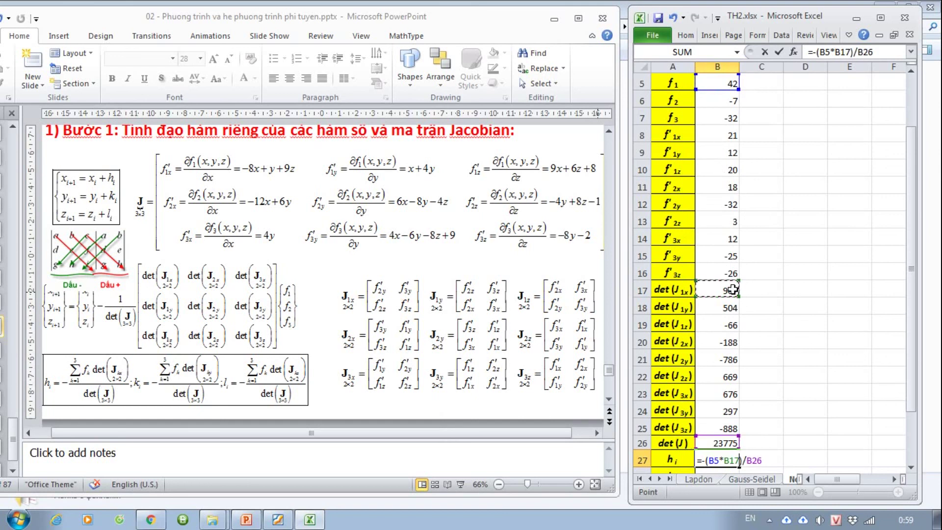
{"action": "type", "text": "+"}
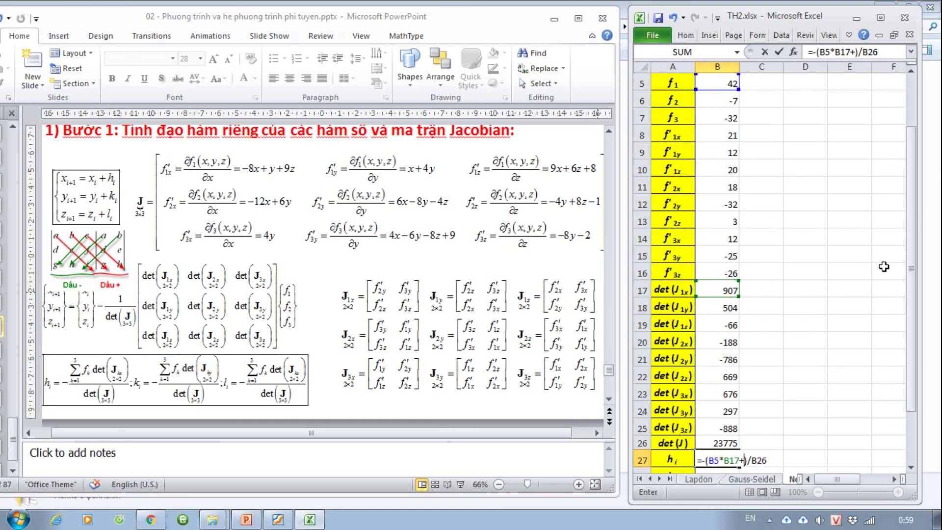
{"action": "left_click", "coordinate": [732, 98]}
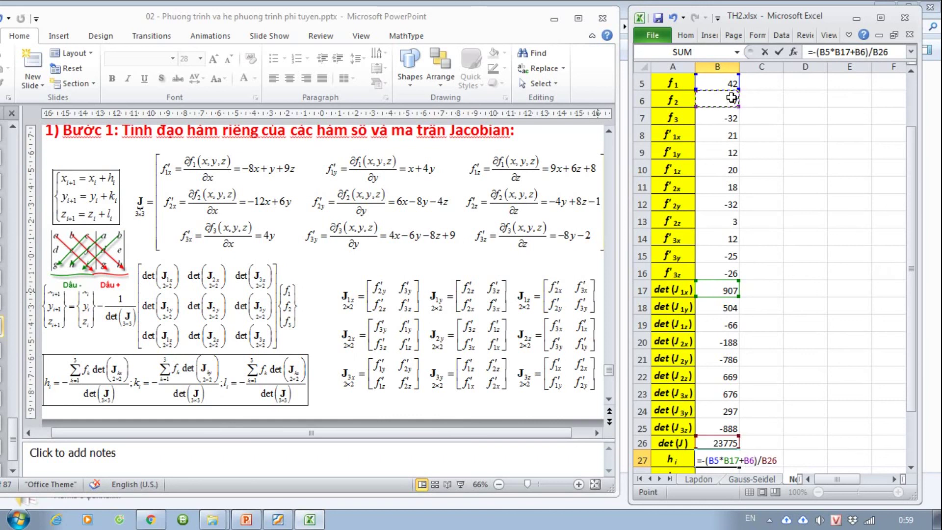
{"action": "type", "text": "*"}
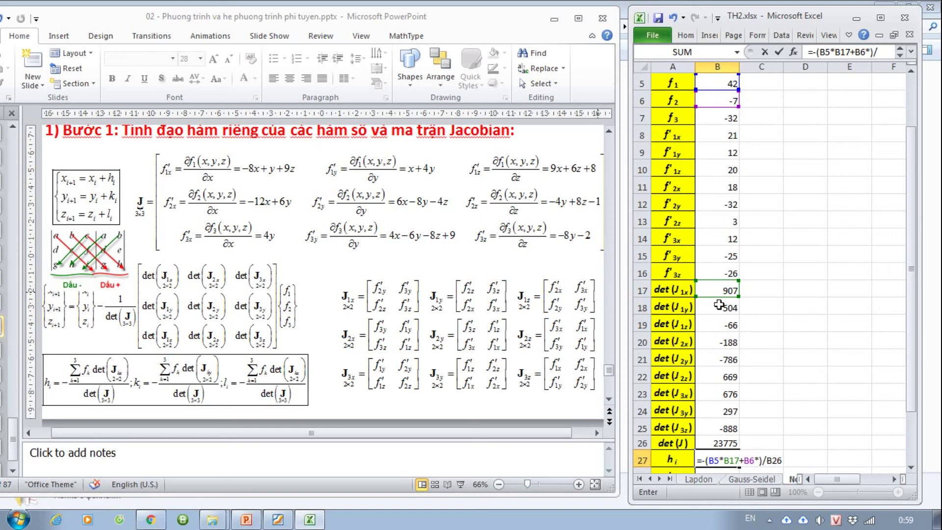
{"action": "left_click", "coordinate": [717, 342]}
{"action": "type", "text": "+"}
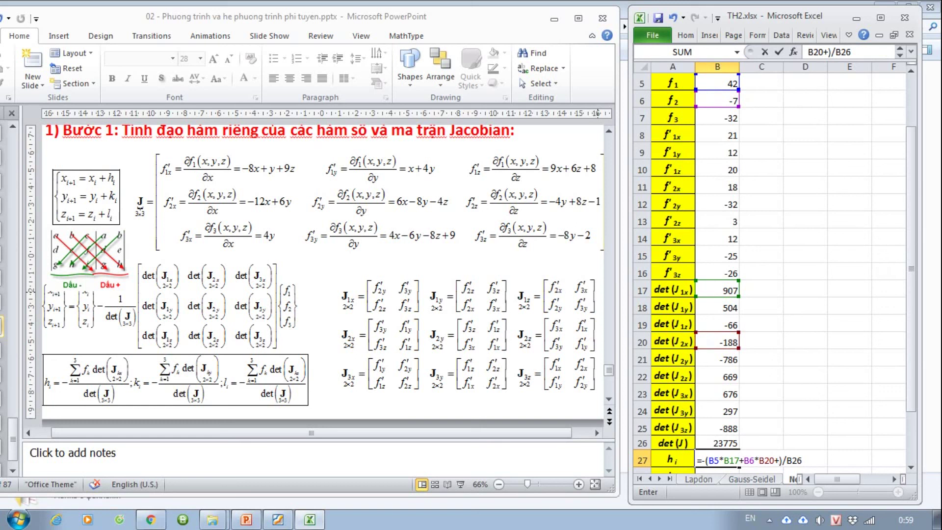
{"action": "left_click", "coordinate": [721, 119]}
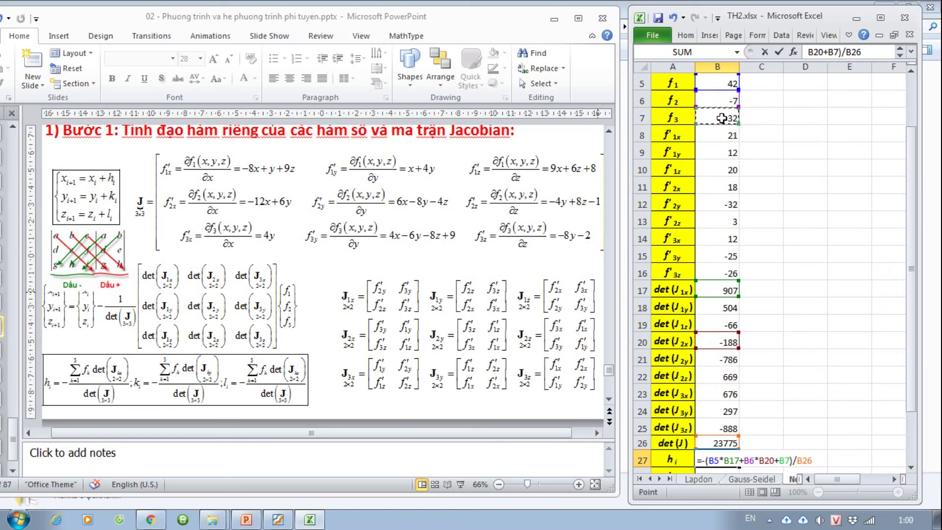
{"action": "type", "text": "*"}
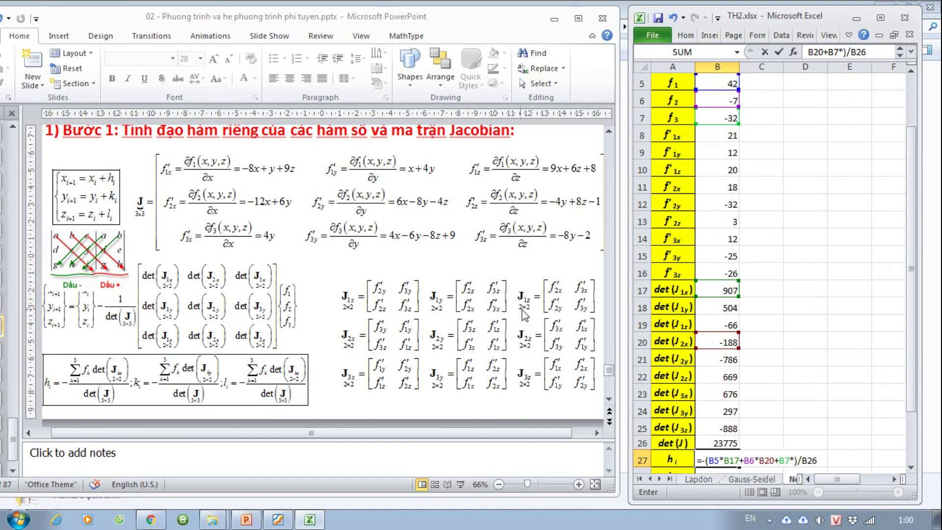
{"action": "left_click", "coordinate": [711, 393]}
{"action": "key", "text": "Return"}
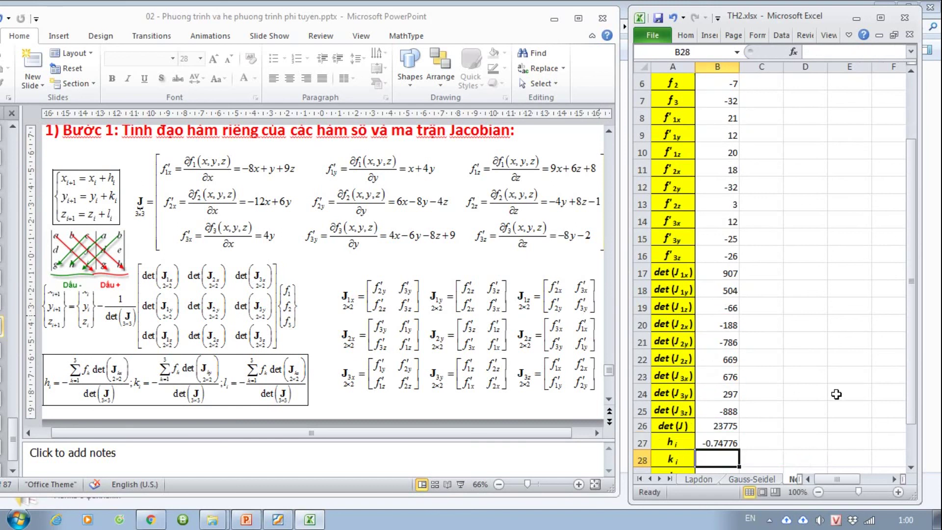
Step: After checking the slide's table, start k_i in B28 as =-()/B26
{"action": "left_click", "coordinate": [320, 310]}
{"action": "scroll", "coordinate": [320, 310], "scroll_direction": "down", "scroll_amount": 5}
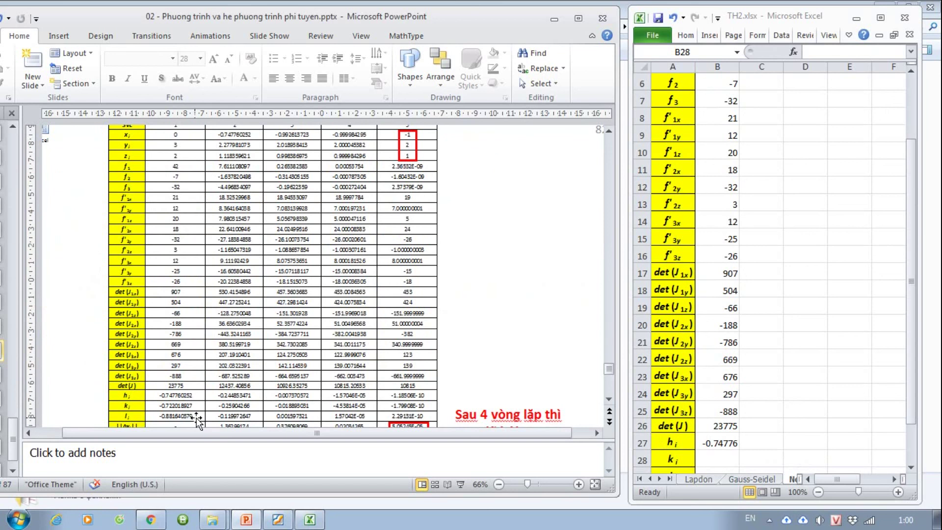
{"action": "scroll", "coordinate": [183, 351], "scroll_direction": "up", "scroll_amount": 5}
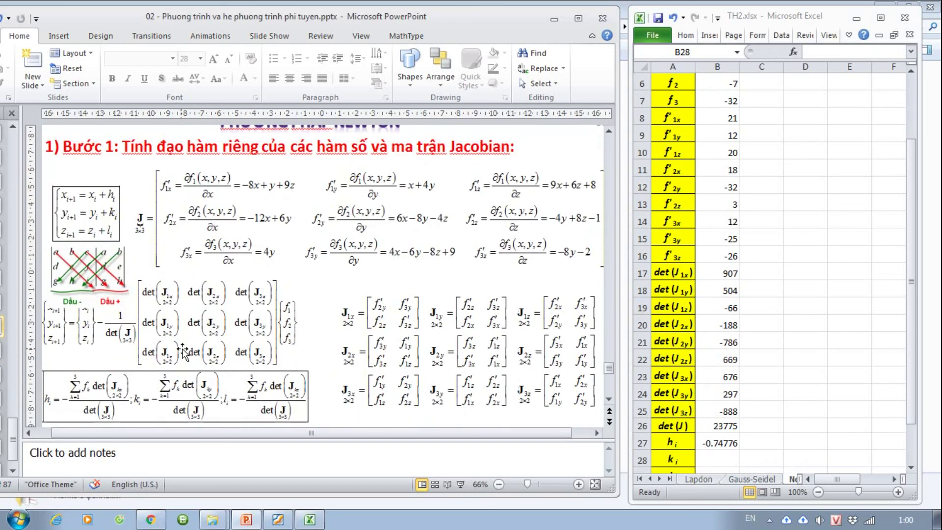
{"action": "scroll", "coordinate": [182, 352], "scroll_direction": "down", "scroll_amount": 1}
{"action": "left_click", "coordinate": [728, 457]}
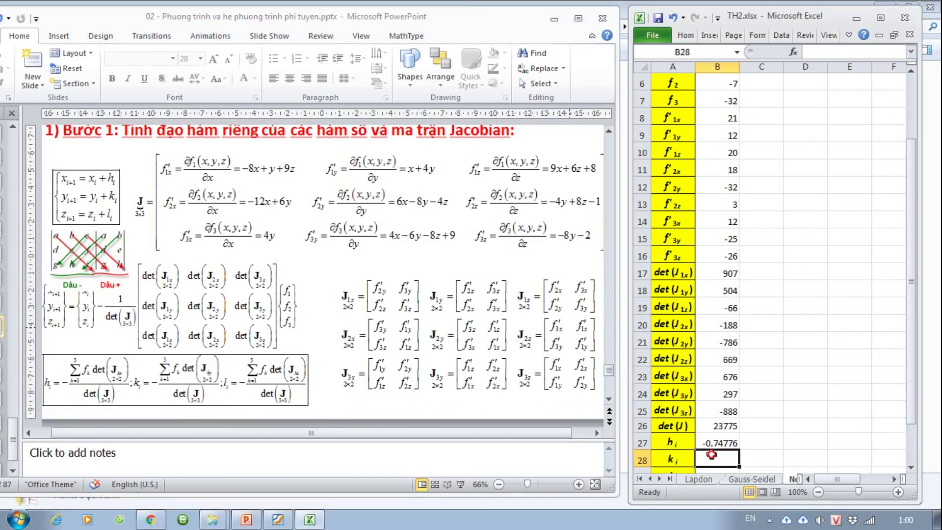
{"action": "type", "text": "=-"}
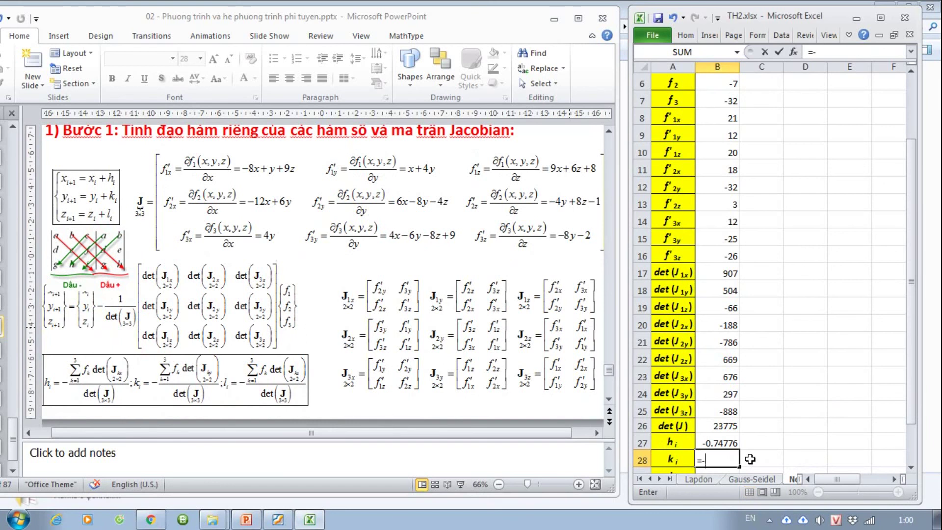
{"action": "type", "text": "()/"}
{"action": "left_click", "coordinate": [720, 426]}
{"action": "left_click", "coordinate": [707, 460]}
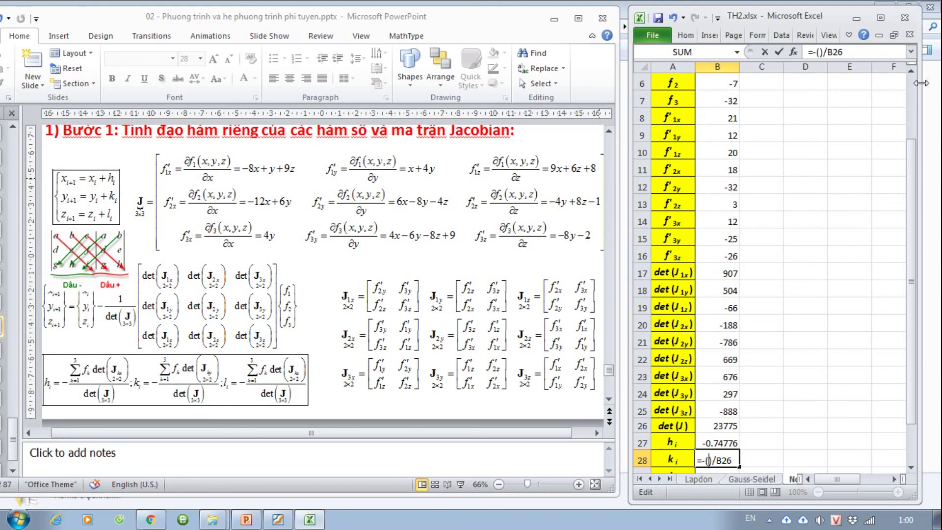
Step: Put B5*B18+B6*B21 into the k_i numerator
{"action": "left_click", "coordinate": [911, 70]}
{"action": "left_click", "coordinate": [725, 83]}
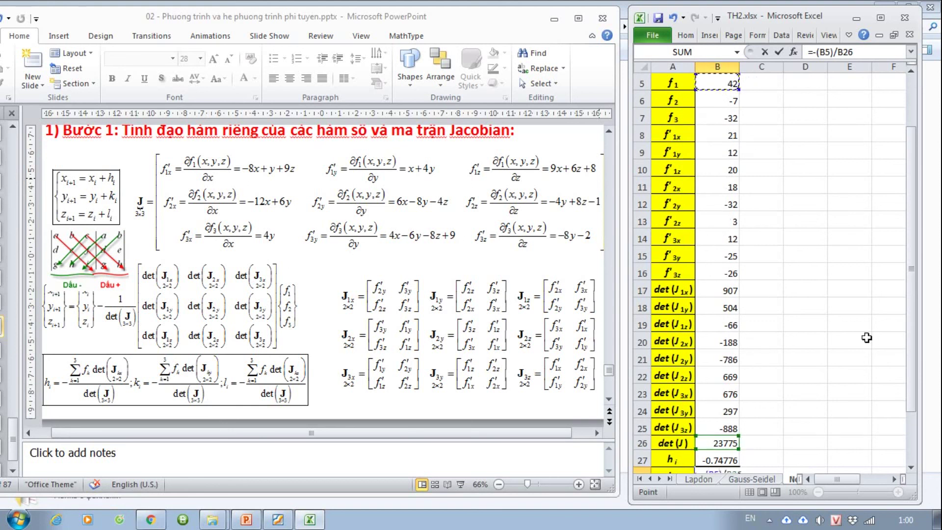
{"action": "left_click_drag", "start_coordinate": [911, 395], "coordinate": [911, 430]}
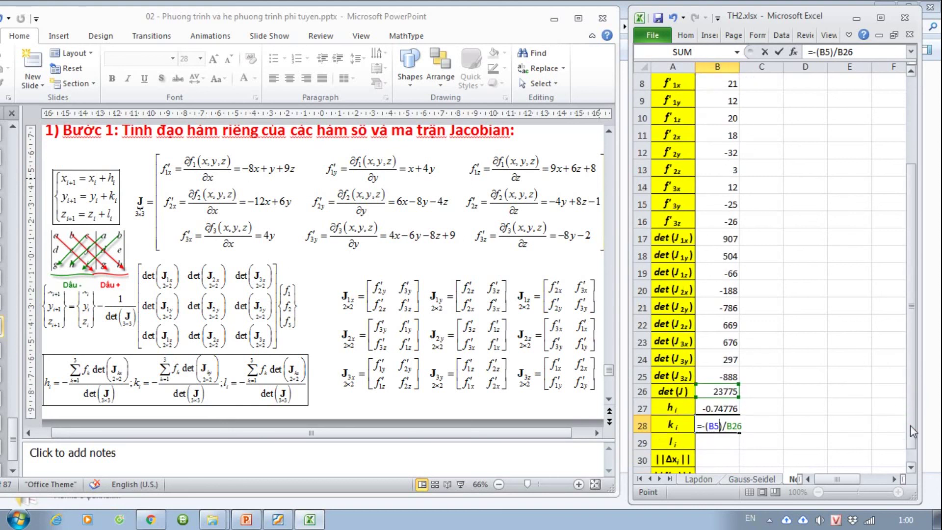
{"action": "type", "text": "*"}
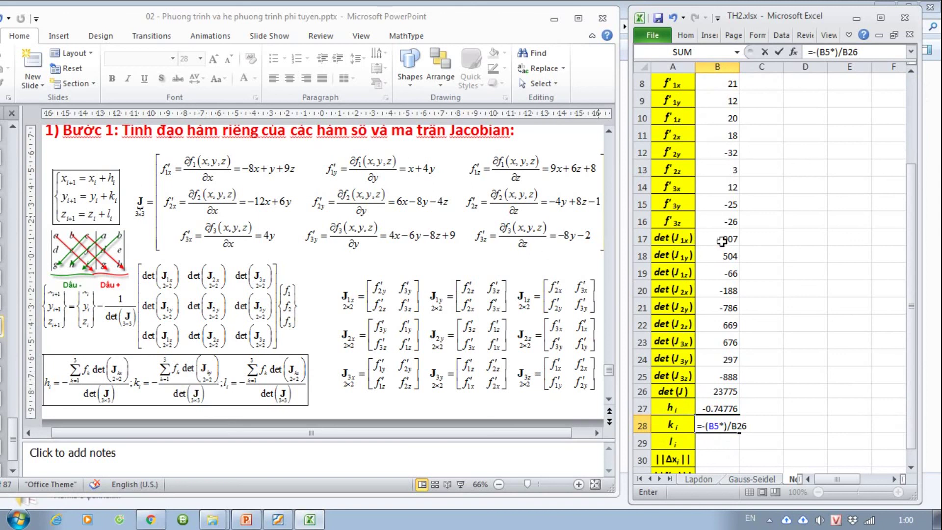
{"action": "left_click", "coordinate": [733, 256]}
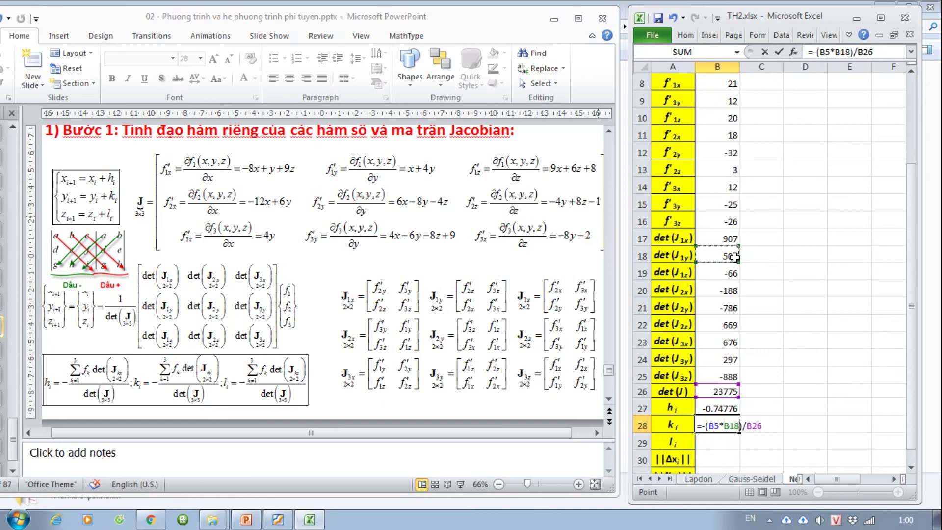
{"action": "type", "text": "+"}
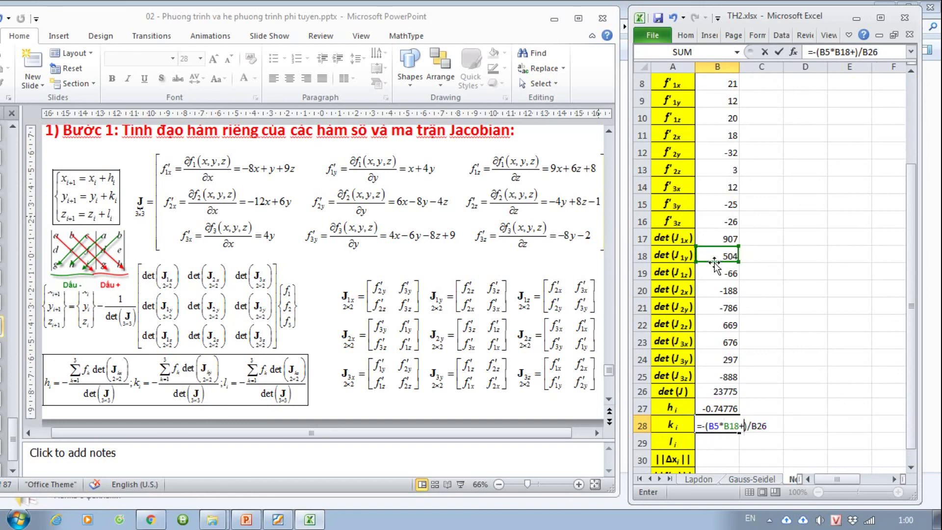
{"action": "left_click", "coordinate": [911, 171]}
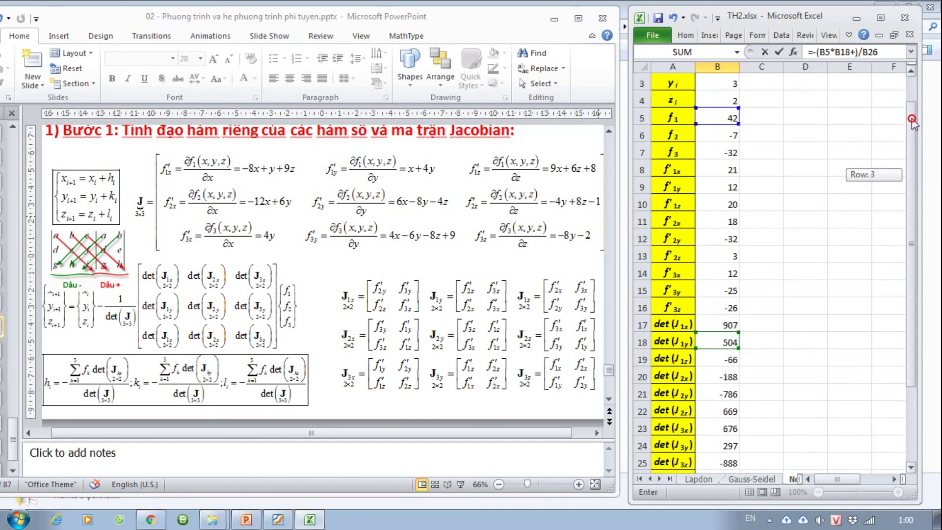
{"action": "left_click_drag", "start_coordinate": [913, 172], "coordinate": [912, 123]}
{"action": "left_click", "coordinate": [718, 134]}
{"action": "left_click_drag", "start_coordinate": [913, 198], "coordinate": [913, 267]}
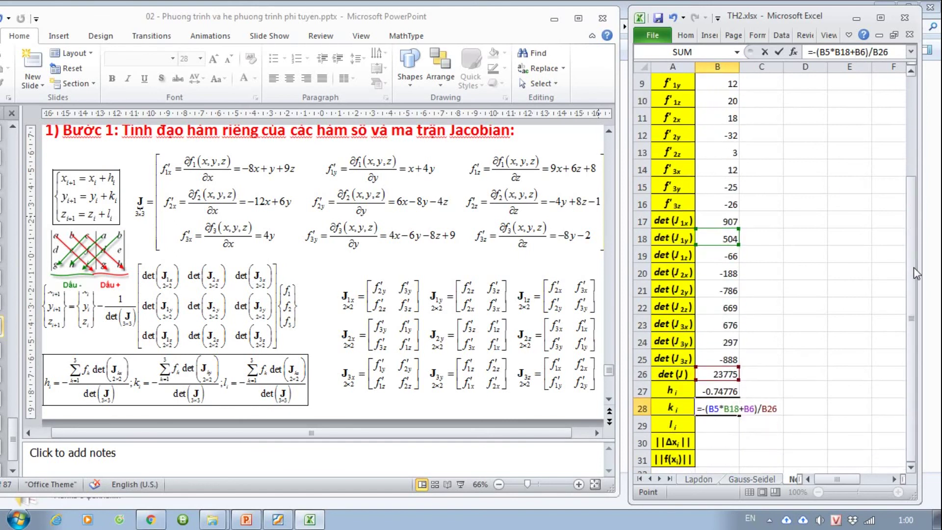
{"action": "type", "text": "*"}
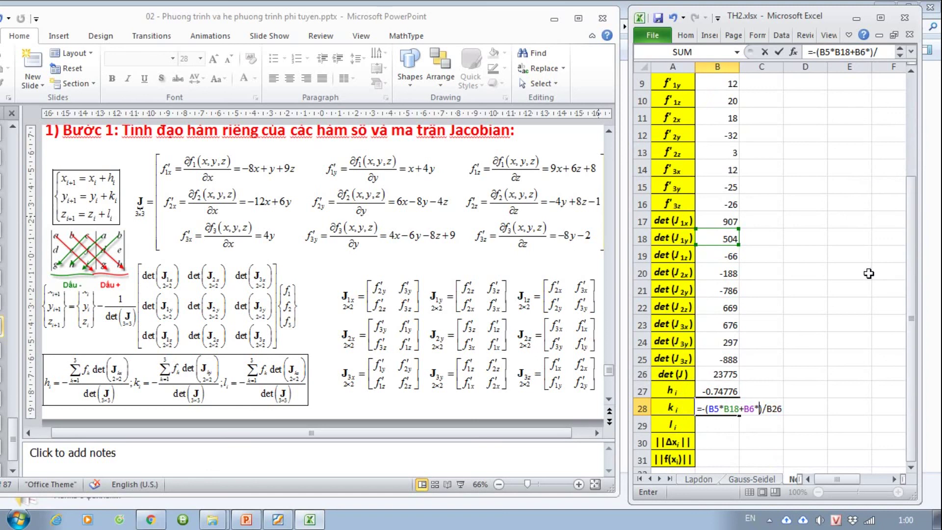
{"action": "left_click", "coordinate": [722, 290]}
Step: Complete the numerator with +B7*B24 and enter it, giving -0.72202
{"action": "type", "text": "+"}
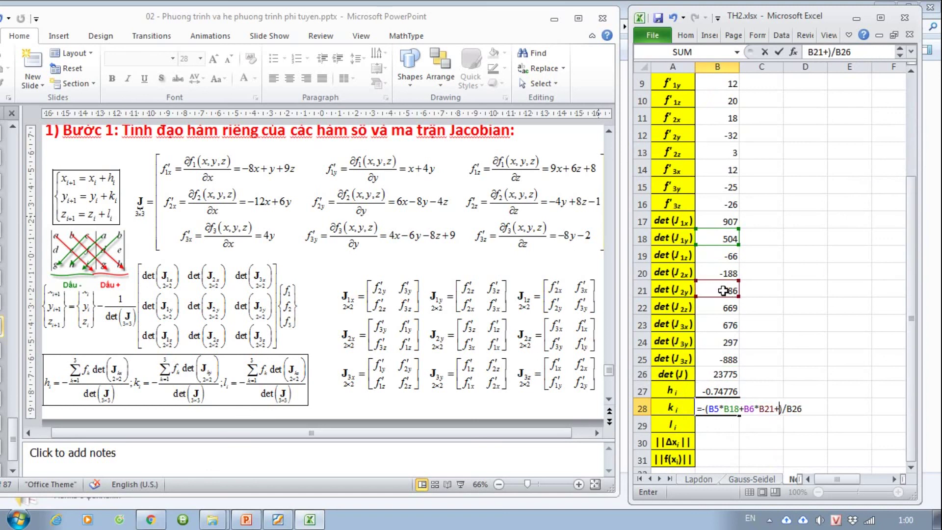
{"action": "left_click_drag", "start_coordinate": [911, 274], "coordinate": [906, 166]}
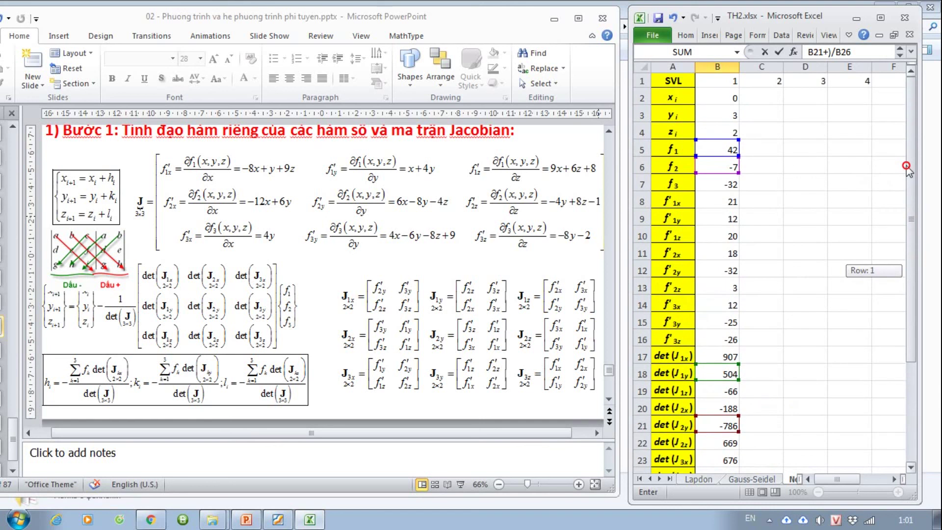
{"action": "left_click_drag", "start_coordinate": [907, 166], "coordinate": [895, 202]}
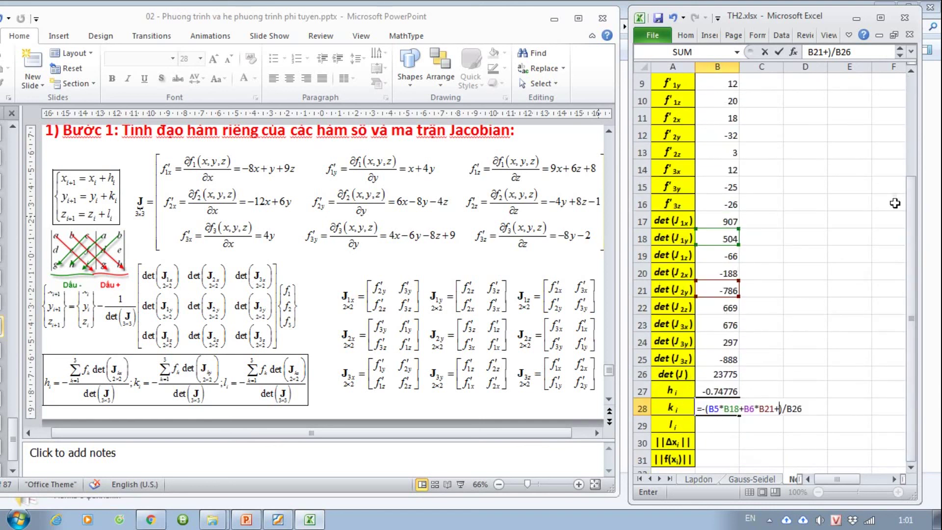
{"action": "left_click", "coordinate": [911, 148]}
{"action": "left_click", "coordinate": [717, 184]}
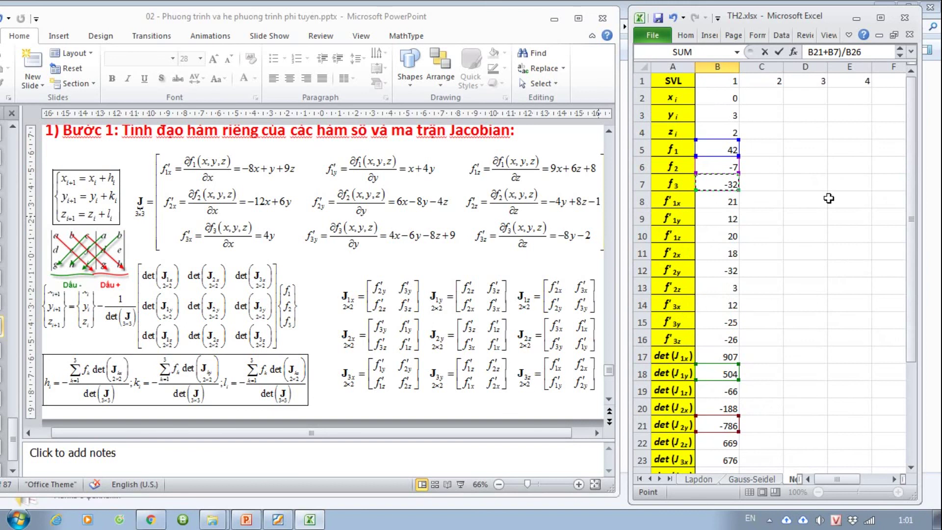
{"action": "left_click_drag", "start_coordinate": [911, 201], "coordinate": [905, 208]}
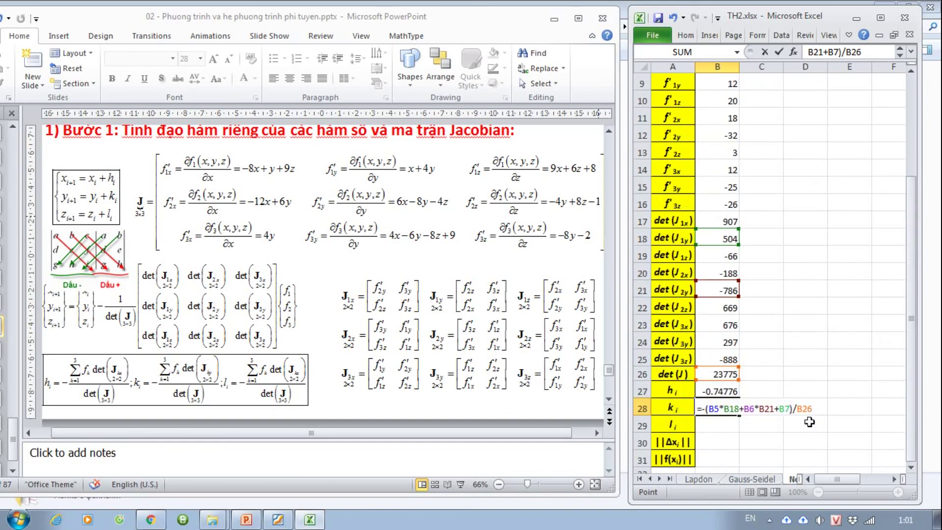
{"action": "type", "text": "*"}
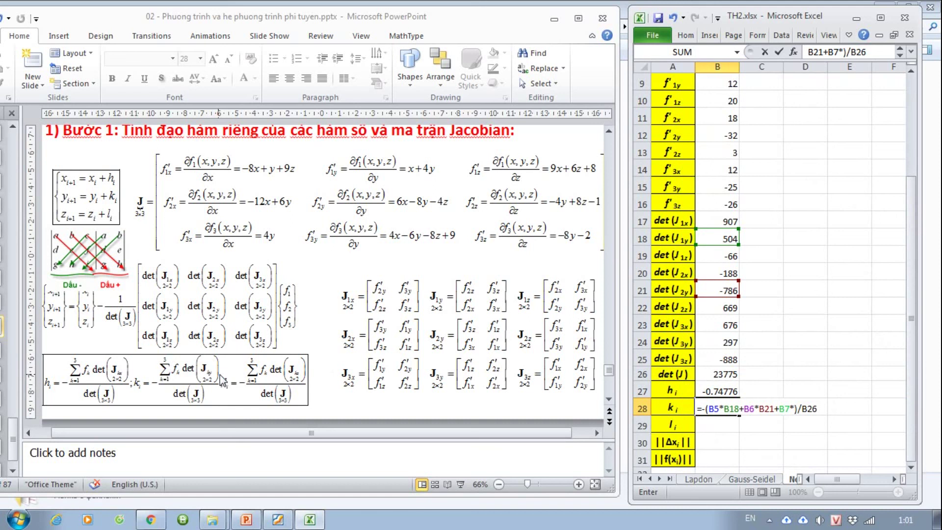
{"action": "left_click", "coordinate": [729, 339]}
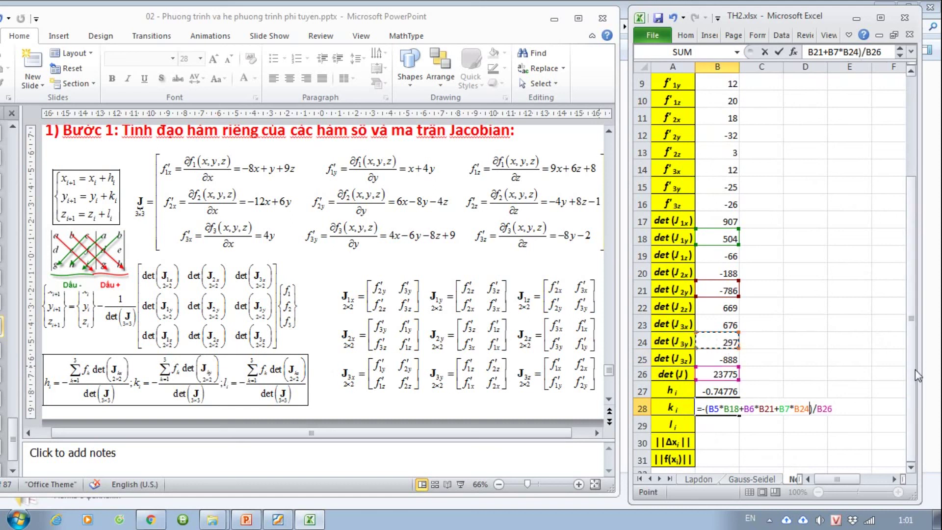
{"action": "key", "text": "Return"}
{"action": "left_click", "coordinate": [336, 365]}
Step: Start l_i in B29 as =-()/B26
{"action": "scroll", "coordinate": [333, 366], "scroll_direction": "down", "scroll_amount": 5}
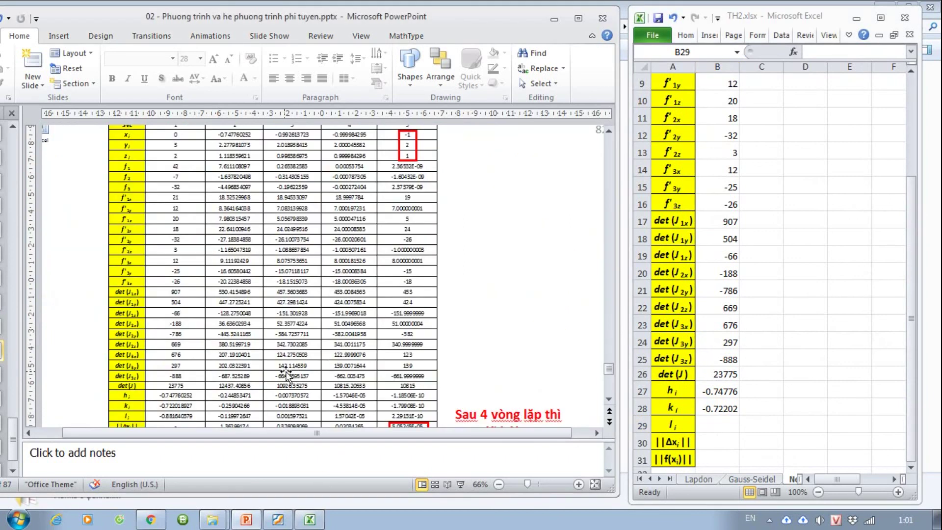
{"action": "scroll", "coordinate": [287, 376], "scroll_direction": "up", "scroll_amount": 5}
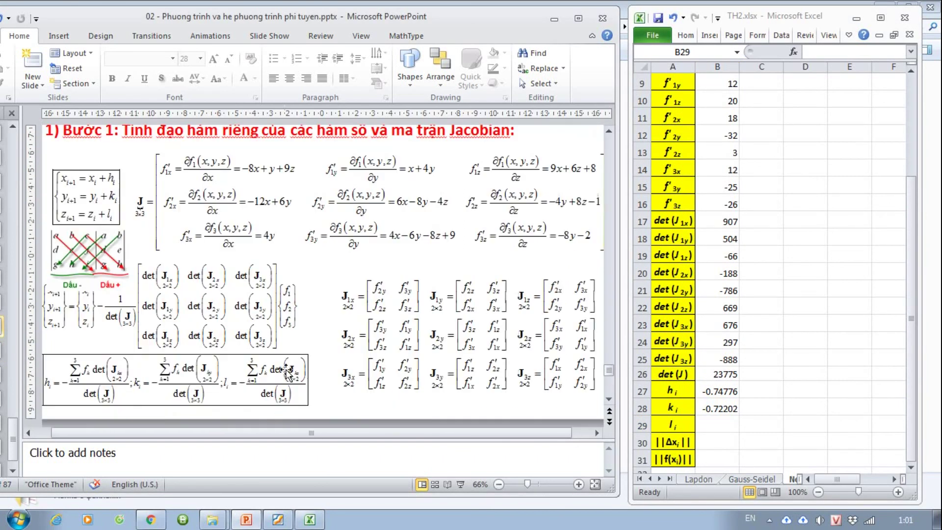
{"action": "left_click", "coordinate": [716, 422]}
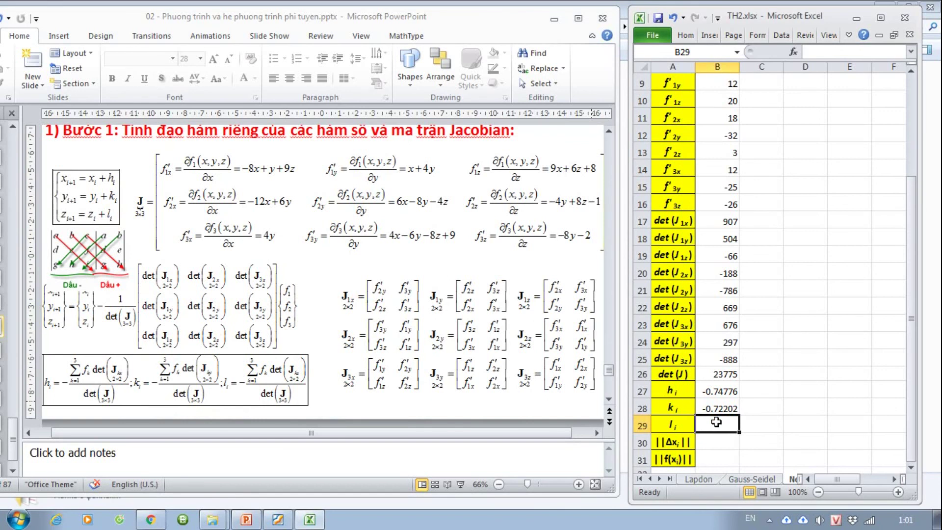
{"action": "type", "text": "=-"}
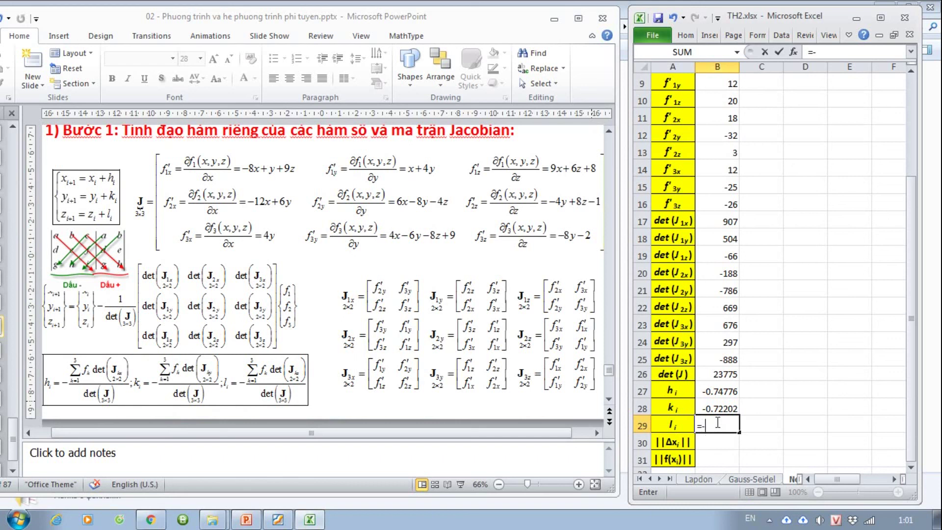
{"action": "type", "text": "()/"}
{"action": "left_click", "coordinate": [724, 375]}
{"action": "left_click", "coordinate": [708, 427]}
Step: Put B5*B19+B6*B22 into the l_i numerator
{"action": "scroll", "coordinate": [912, 263], "scroll_direction": "up", "scroll_amount": 3}
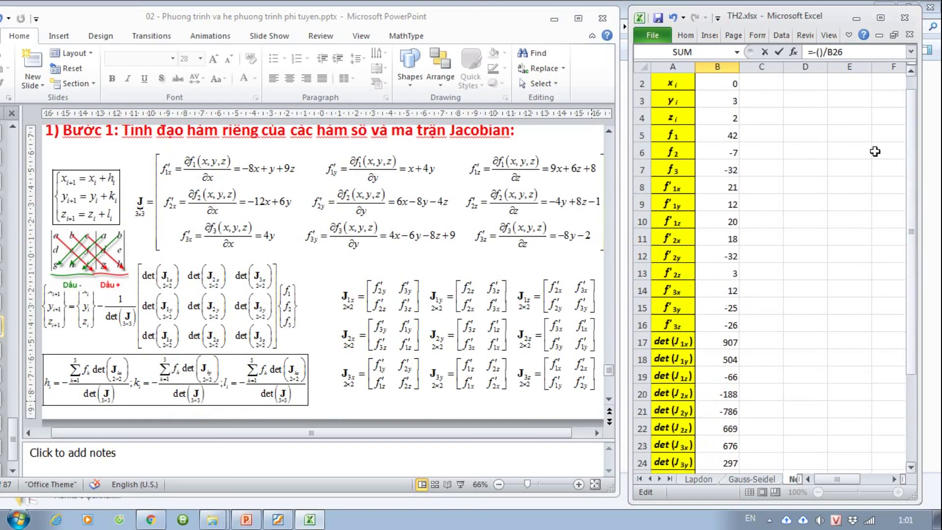
{"action": "left_click", "coordinate": [729, 137]}
{"action": "left_click_drag", "start_coordinate": [912, 194], "coordinate": [912, 279]}
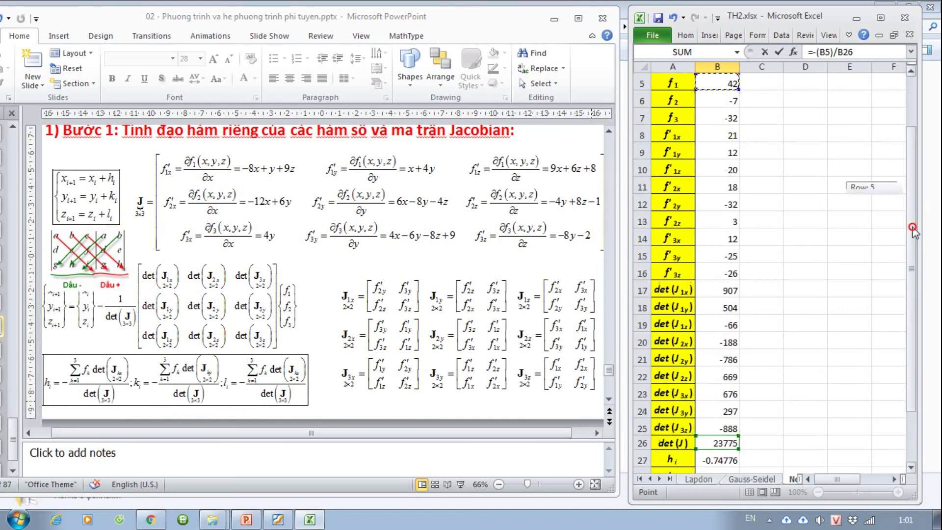
{"action": "type", "text": "*"}
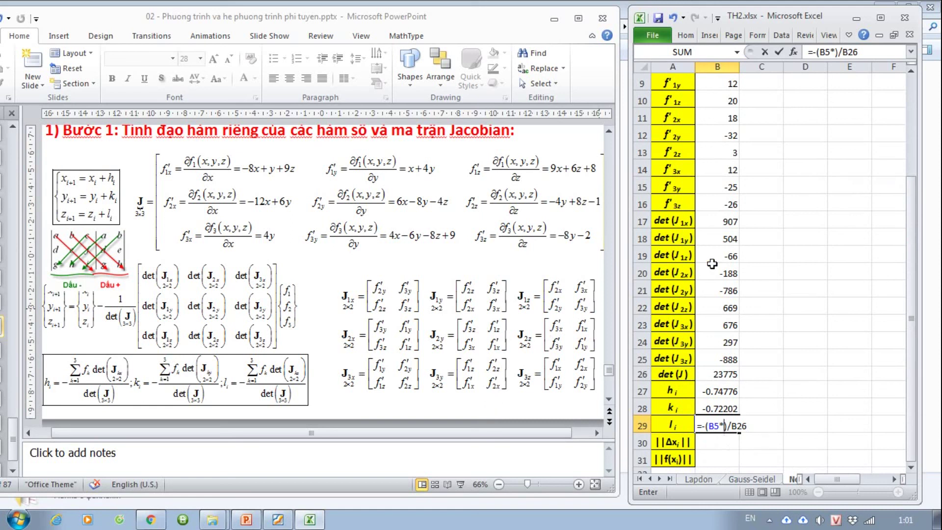
{"action": "left_click", "coordinate": [738, 257]}
{"action": "type", "text": "+"}
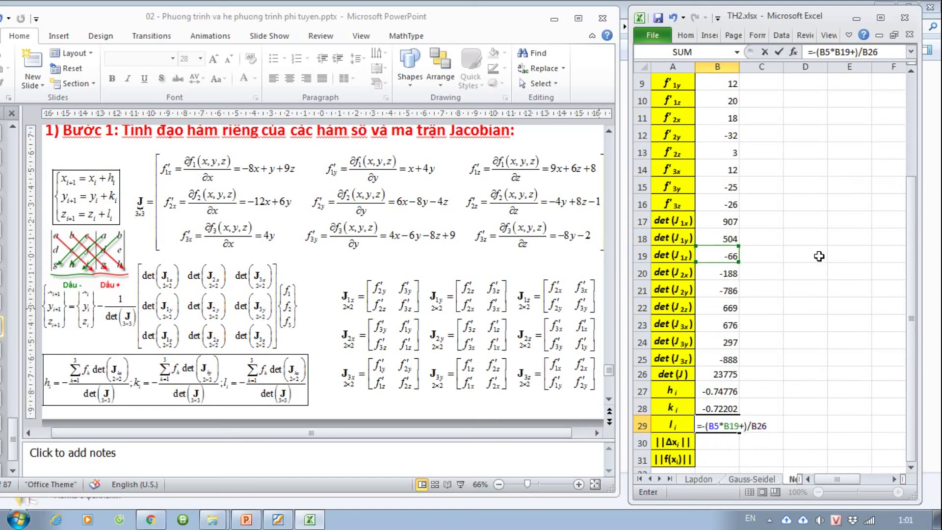
{"action": "left_click", "coordinate": [912, 262]}
{"action": "mouse_move", "coordinate": [912, 261]}
{"action": "left_mouse_down"}
{"action": "mouse_move", "coordinate": [915, 156]}
{"action": "mouse_move", "coordinate": [911, 358]}
{"action": "left_mouse_up"}
{"action": "left_click", "coordinate": [726, 165]}
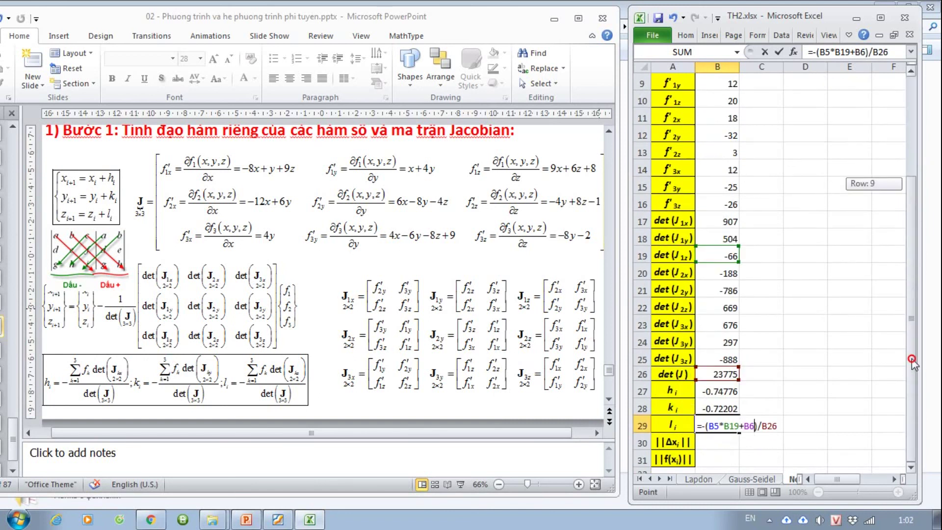
{"action": "type", "text": "*"}
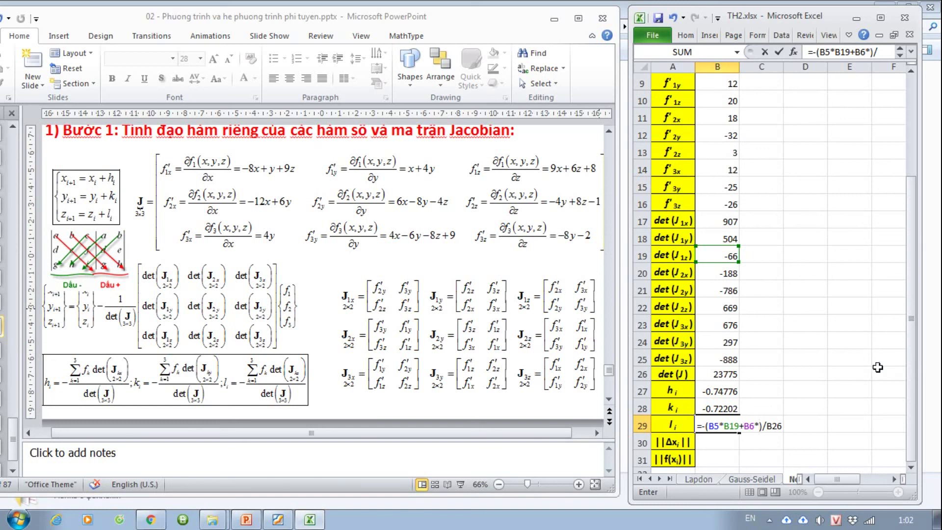
{"action": "left_click", "coordinate": [730, 302]}
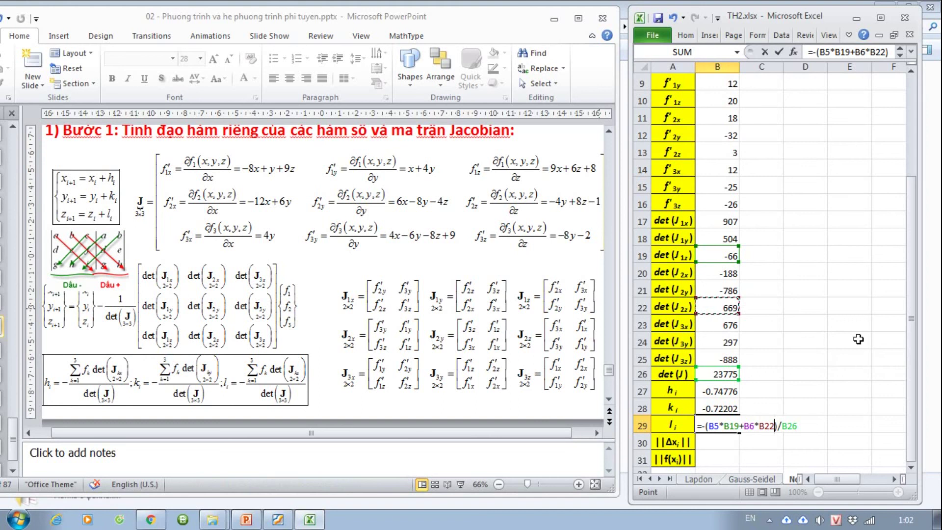
Step: Complete the numerator with +B7*B25 and enter it, giving -0.88164
{"action": "type", "text": "+"}
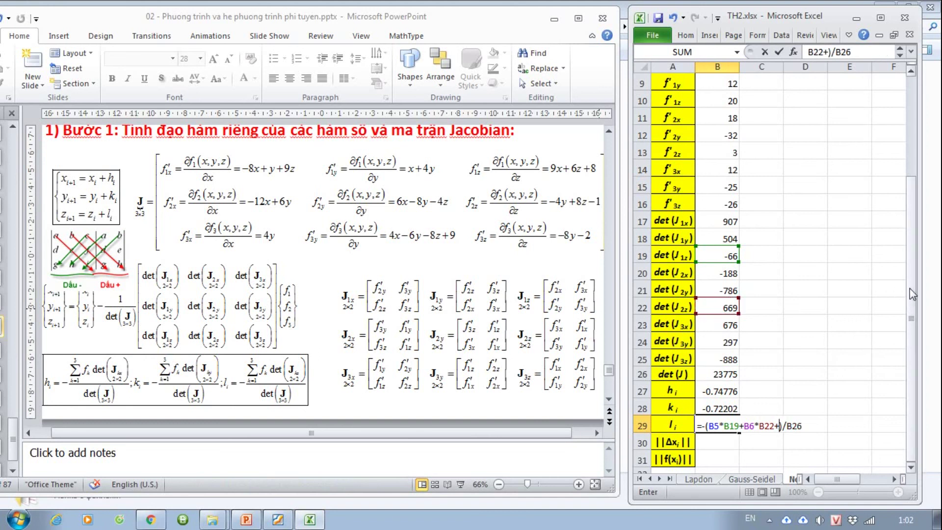
{"action": "mouse_move", "coordinate": [909, 288]}
{"action": "left_mouse_down"}
{"action": "mouse_move", "coordinate": [910, 188]}
{"action": "mouse_move", "coordinate": [911, 316]}
{"action": "left_mouse_up"}
{"action": "left_click", "coordinate": [719, 182]}
{"action": "type", "text": "*"}
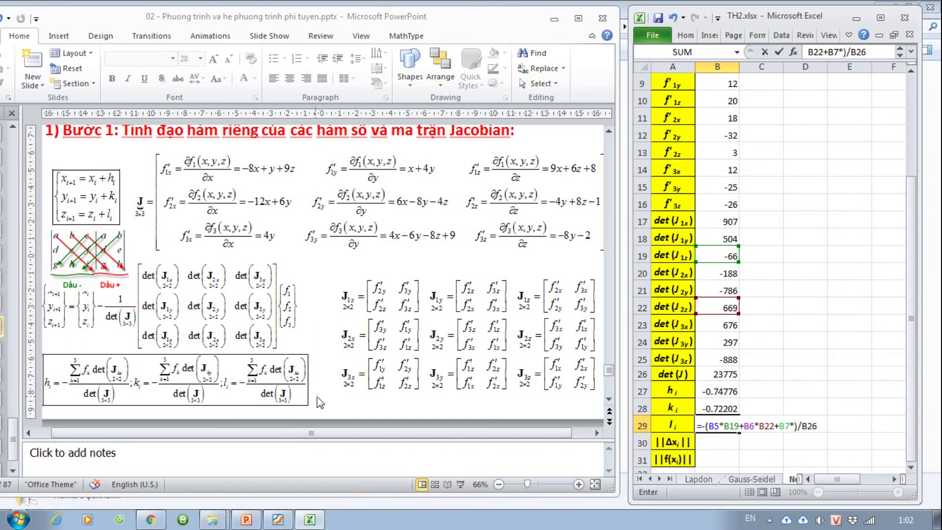
{"action": "left_click", "coordinate": [728, 360]}
{"action": "key", "text": "Return"}
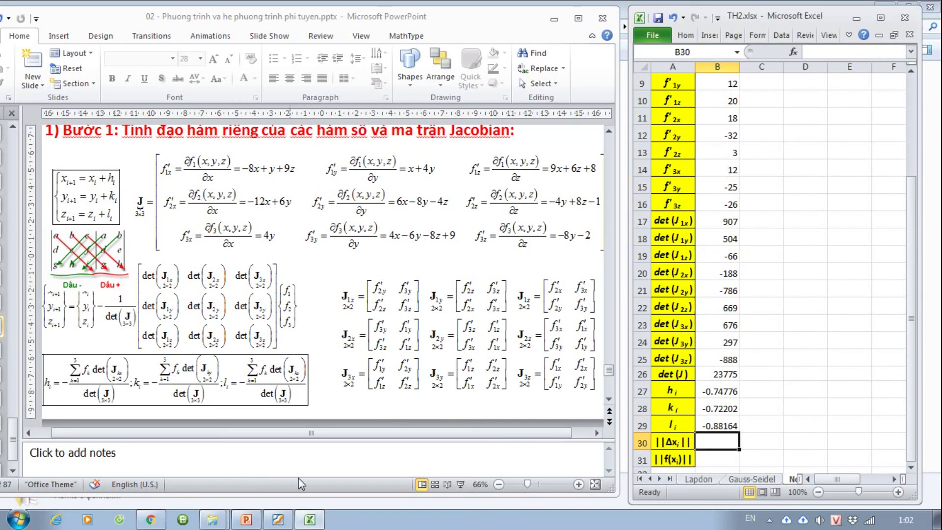
{"action": "left_click", "coordinate": [348, 384]}
{"action": "scroll", "coordinate": [348, 384], "scroll_direction": "down", "scroll_amount": 3}
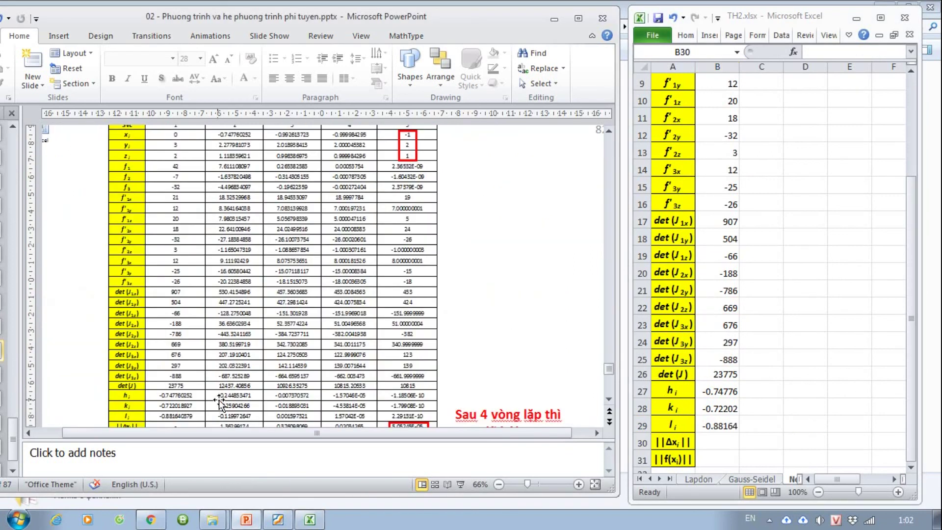
{"action": "scroll", "coordinate": [220, 398], "scroll_direction": "down", "scroll_amount": 2}
{"action": "scroll", "coordinate": [220, 397], "scroll_direction": "up", "scroll_amount": 1}
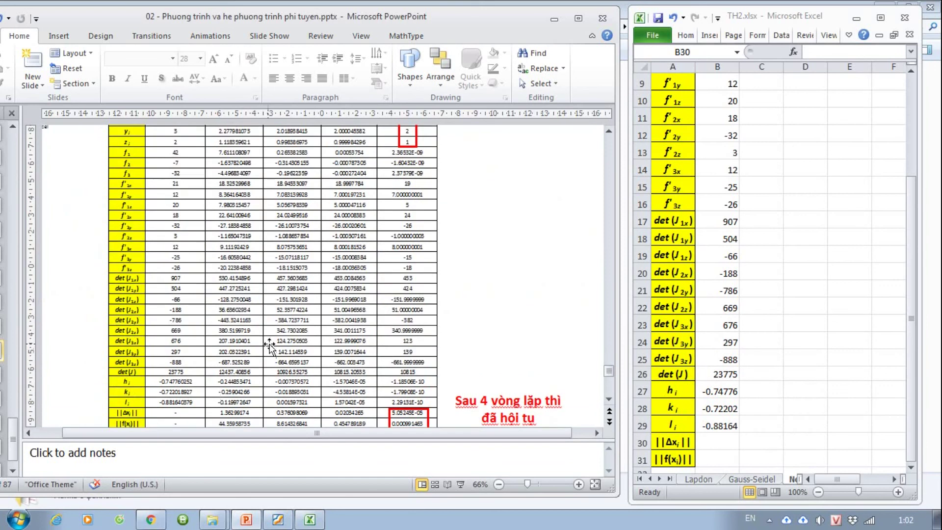
{"action": "scroll", "coordinate": [271, 347], "scroll_direction": "up", "scroll_amount": 2}
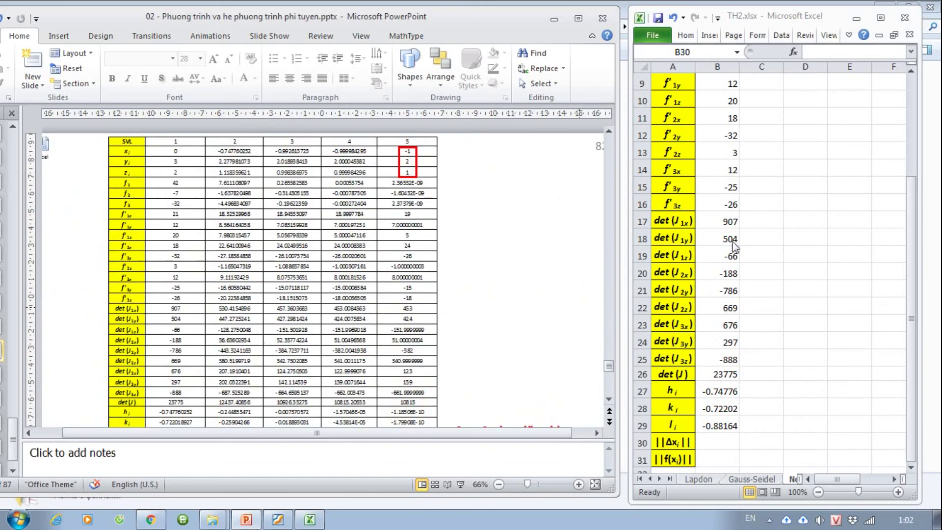
{"action": "key", "text": "alt+Tab"}
{"action": "scroll", "coordinate": [770, 259], "scroll_direction": "down", "scroll_amount": 1, "text": "ctrl"}
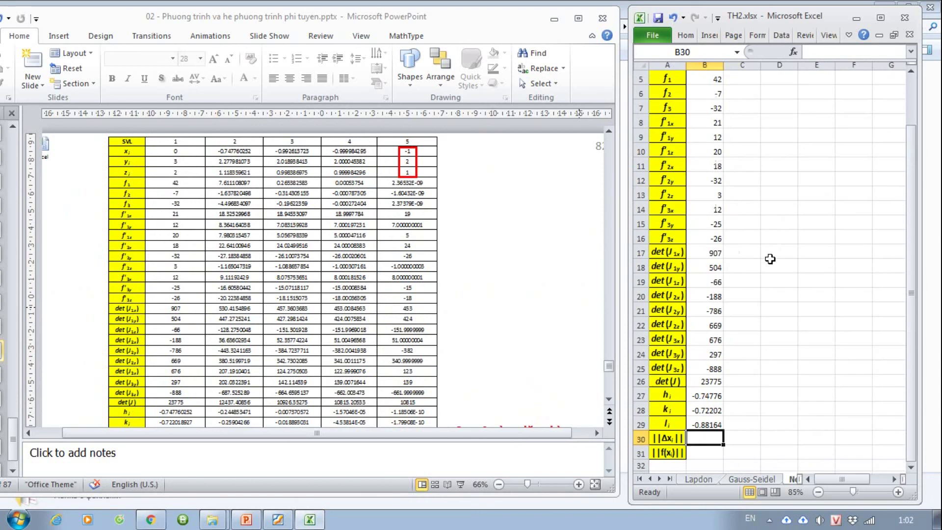
{"action": "scroll", "coordinate": [770, 259], "scroll_direction": "up", "scroll_amount": 2}
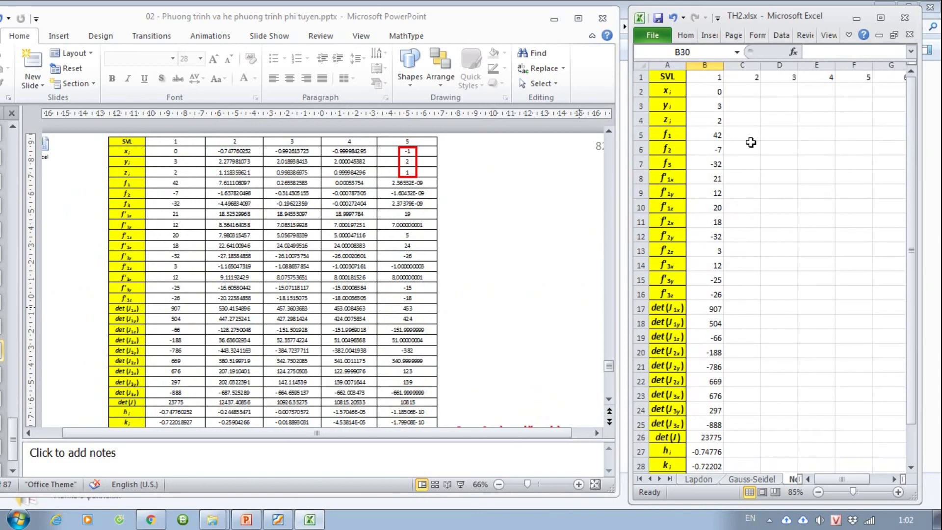
{"action": "left_click", "coordinate": [744, 89]}
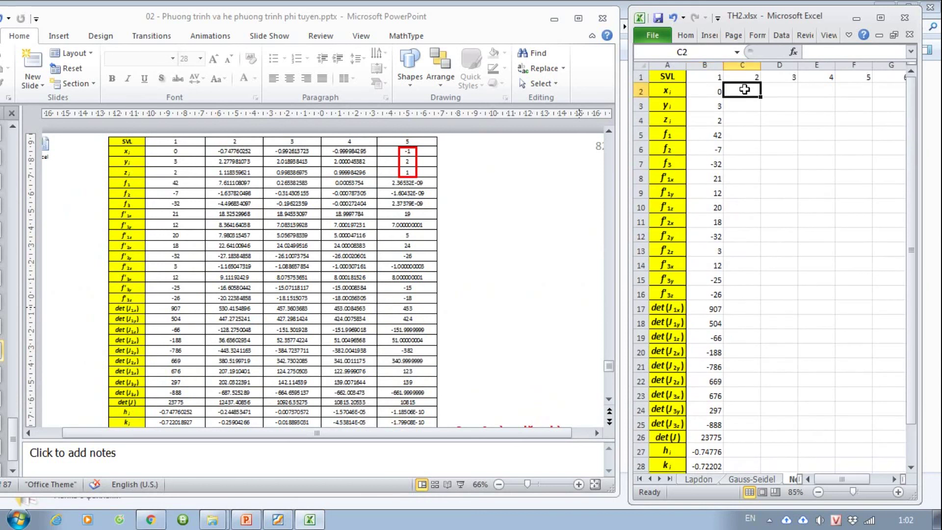
{"action": "left_click", "coordinate": [504, 214]}
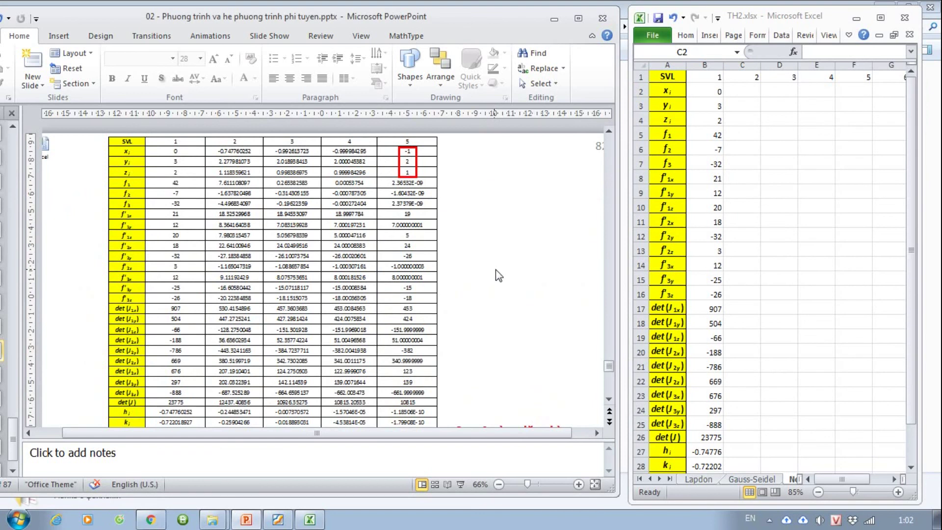
{"action": "scroll", "coordinate": [496, 269], "scroll_direction": "up", "scroll_amount": 3}
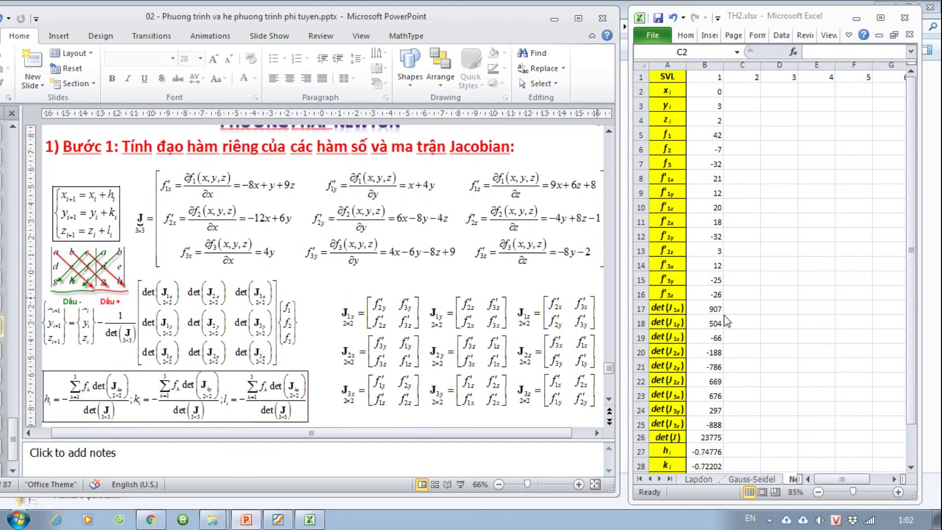
Step: Set the new x and y as C2 =B2+B27 and C3 =B3+B28
{"action": "left_click", "coordinate": [751, 88]}
{"action": "type", "text": "="}
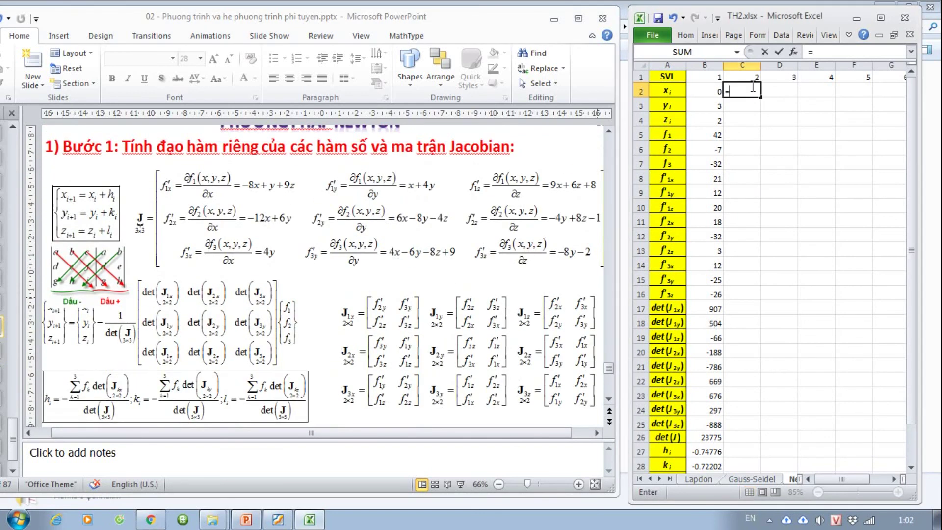
{"action": "left_click", "coordinate": [709, 91]}
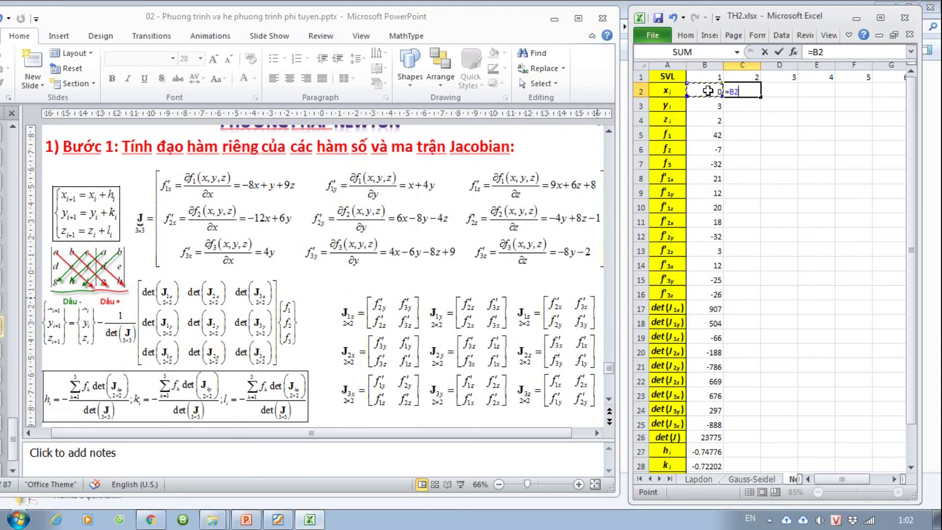
{"action": "type", "text": "+"}
{"action": "left_click", "coordinate": [711, 450]}
{"action": "key", "text": "Return"}
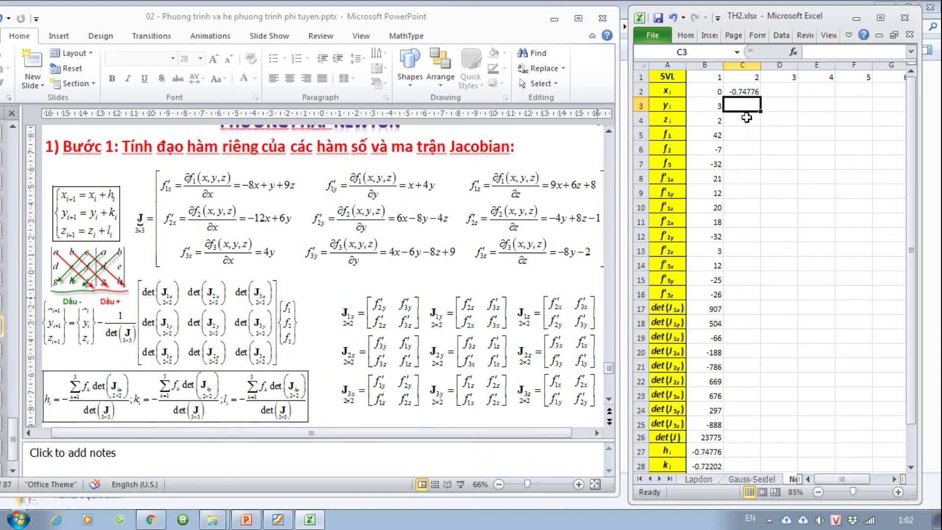
{"action": "type", "text": "="}
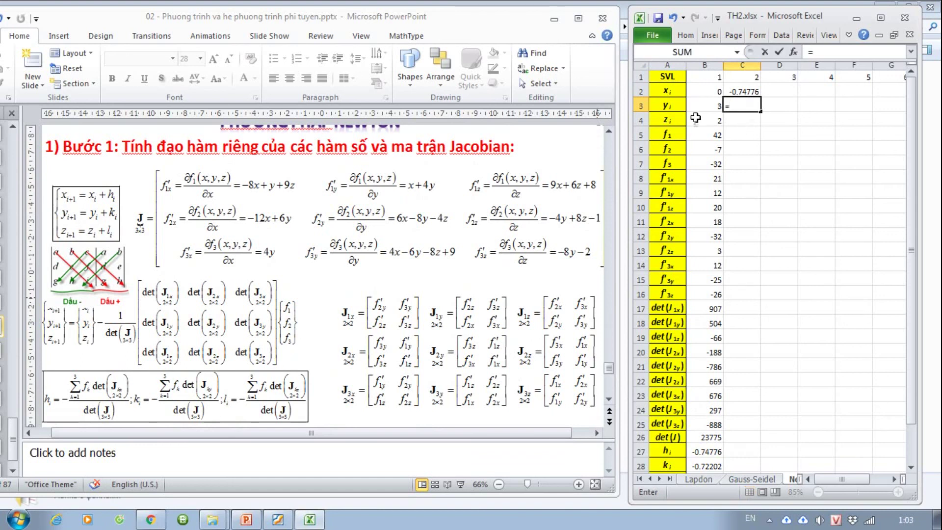
{"action": "left_click", "coordinate": [705, 104]}
{"action": "type", "text": "+"}
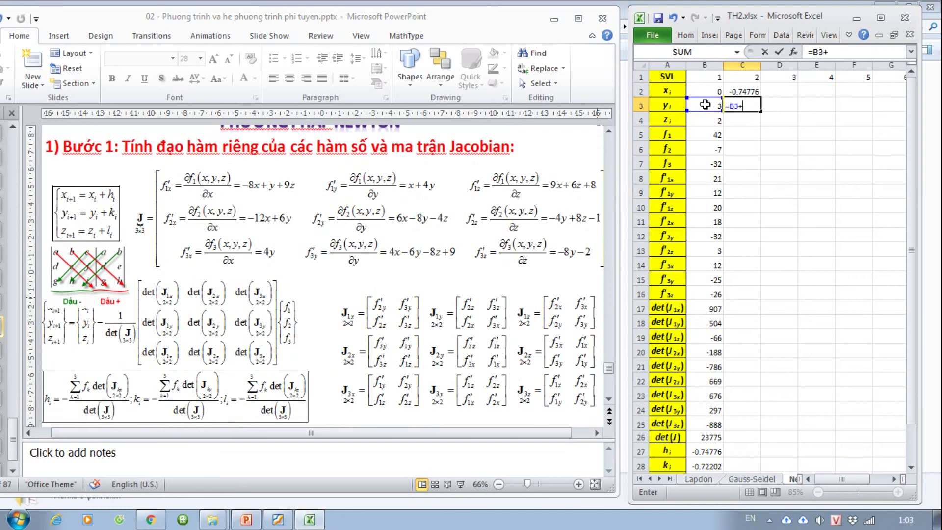
{"action": "left_click", "coordinate": [706, 465]}
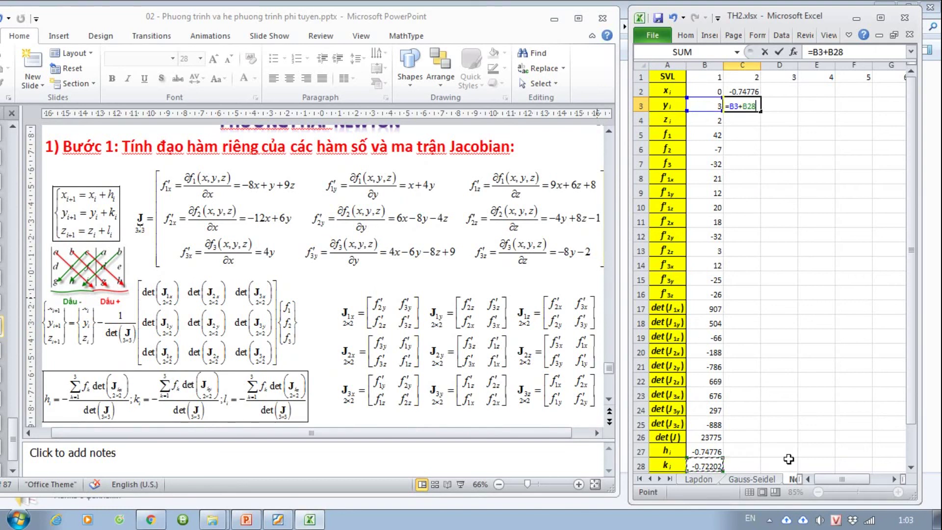
{"action": "key", "text": "Return"}
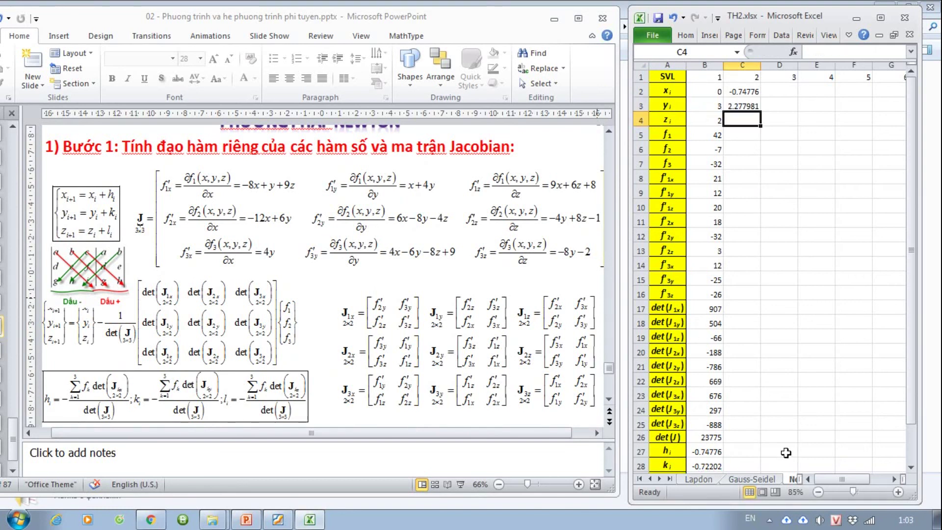
Step: Set the new z as C4 =B4+B29, giving 1.11836
{"action": "type", "text": "="}
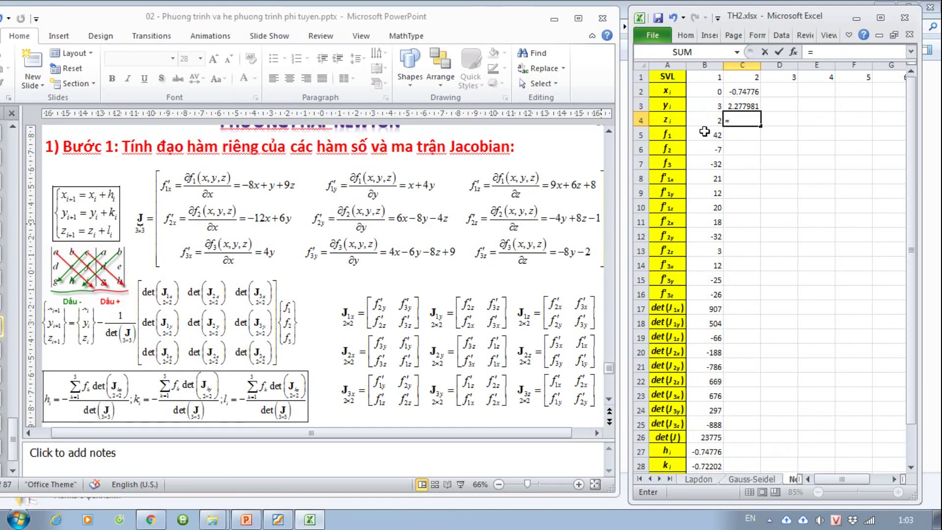
{"action": "left_click", "coordinate": [711, 121]}
{"action": "type", "text": "+"}
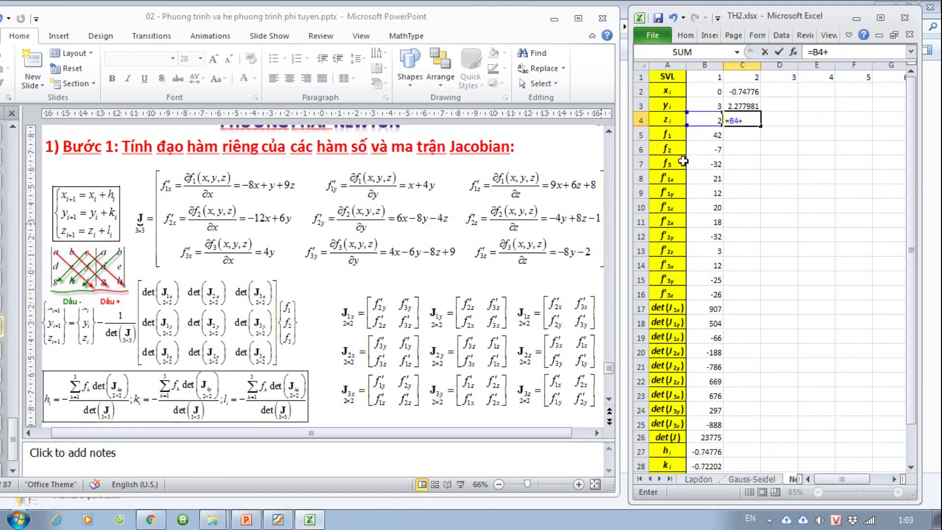
{"action": "left_click_drag", "start_coordinate": [907, 312], "coordinate": [906, 349]}
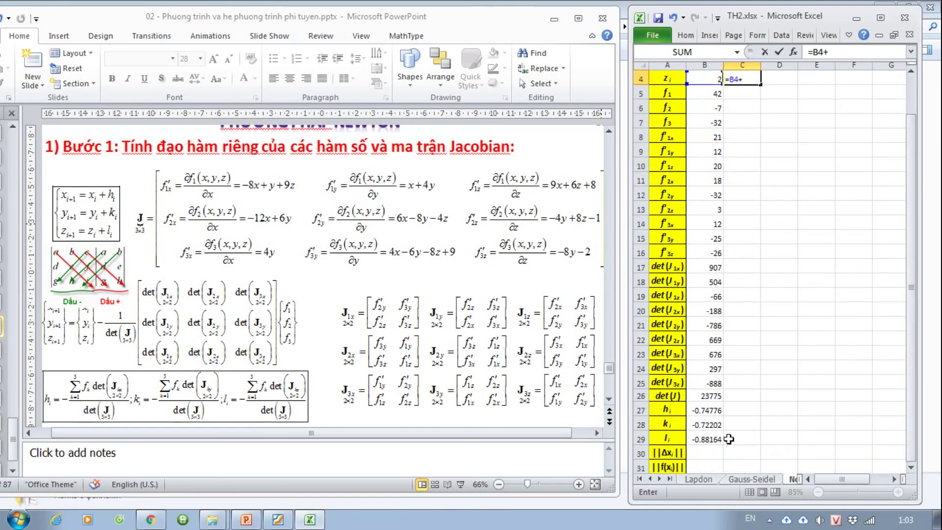
{"action": "left_click", "coordinate": [711, 439]}
{"action": "key", "text": "Return"}
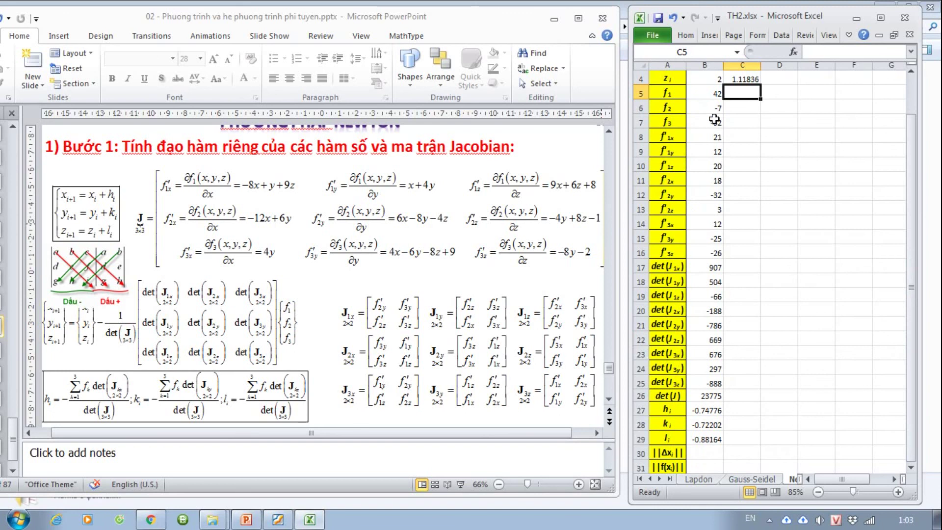
Step: Fill B5:B29 right into column C, yielding det(J) 12437.41 and h_i -0.24485
{"action": "left_click_drag", "start_coordinate": [713, 100], "coordinate": [704, 439]}
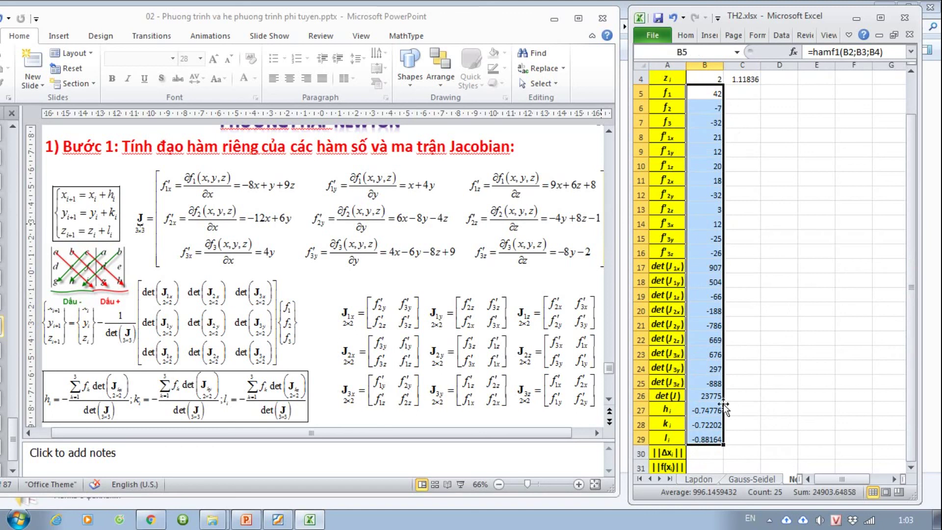
{"action": "left_click_drag", "start_coordinate": [736, 443], "coordinate": [757, 443]}
{"action": "left_click", "coordinate": [798, 344]}
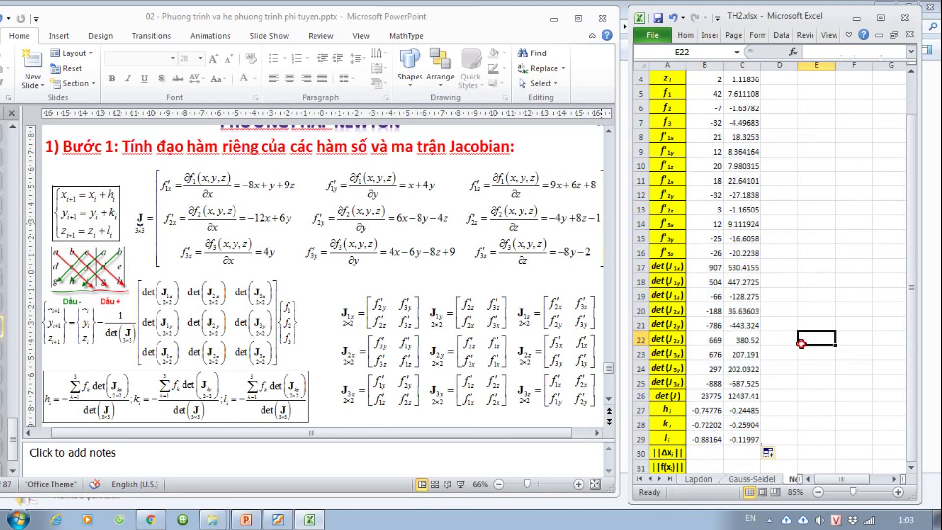
{"action": "scroll", "coordinate": [799, 343], "scroll_direction": "up", "scroll_amount": 1}
{"action": "scroll", "coordinate": [785, 363], "scroll_direction": "down", "scroll_amount": 3}
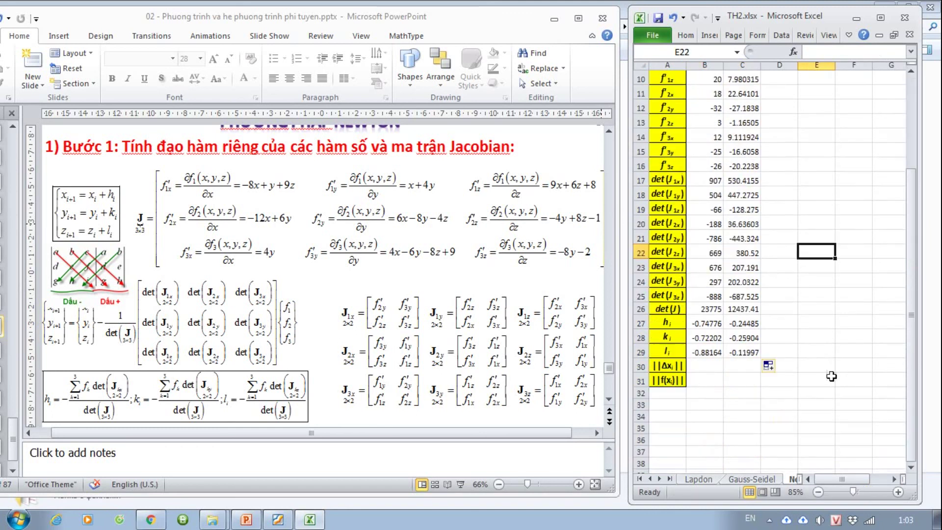
Step: Start a SQRT formula in C30 with three empty squared terms ()^2 + ()^2 + ()^2
{"action": "left_click", "coordinate": [746, 366]}
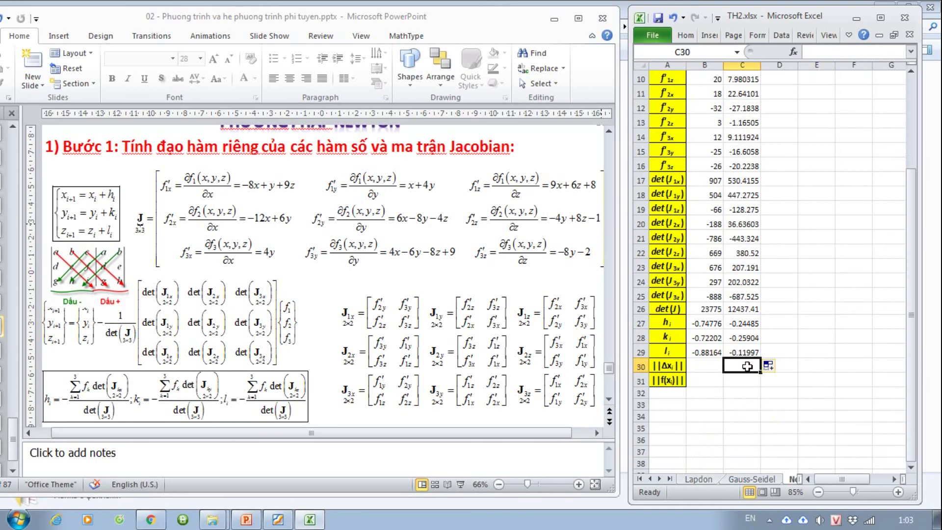
{"action": "type", "text": "=sqrt"}
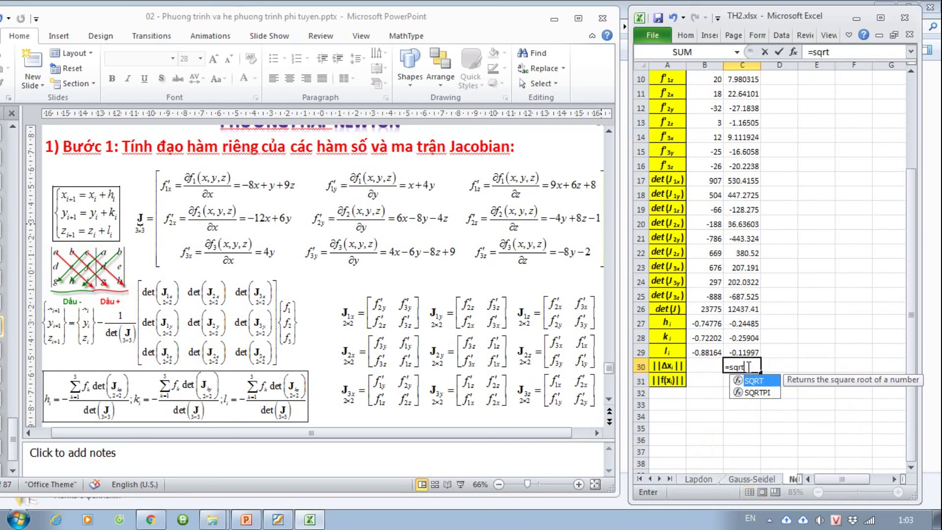
{"action": "type", "text": "()"}
{"action": "key", "text": "Left"}
{"action": "left_click", "coordinate": [748, 367]}
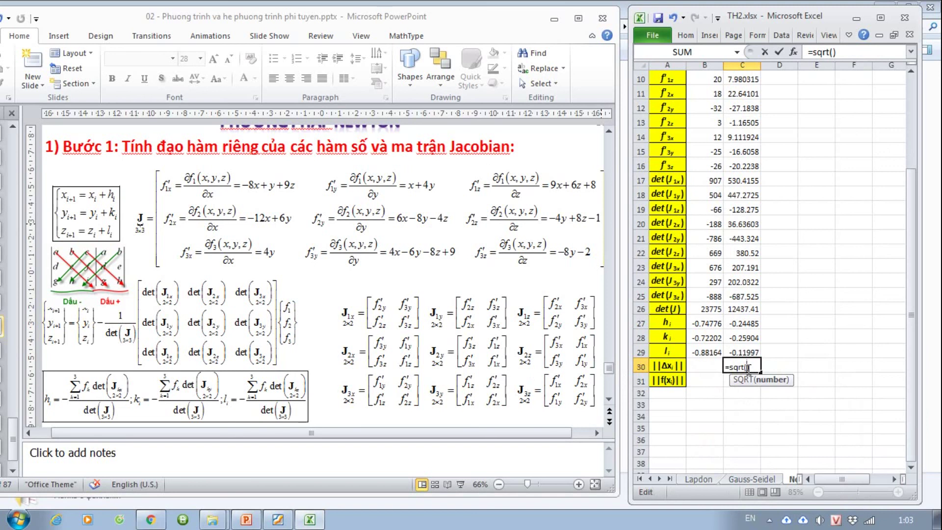
{"action": "left_click_drag", "start_coordinate": [911, 289], "coordinate": [911, 223]}
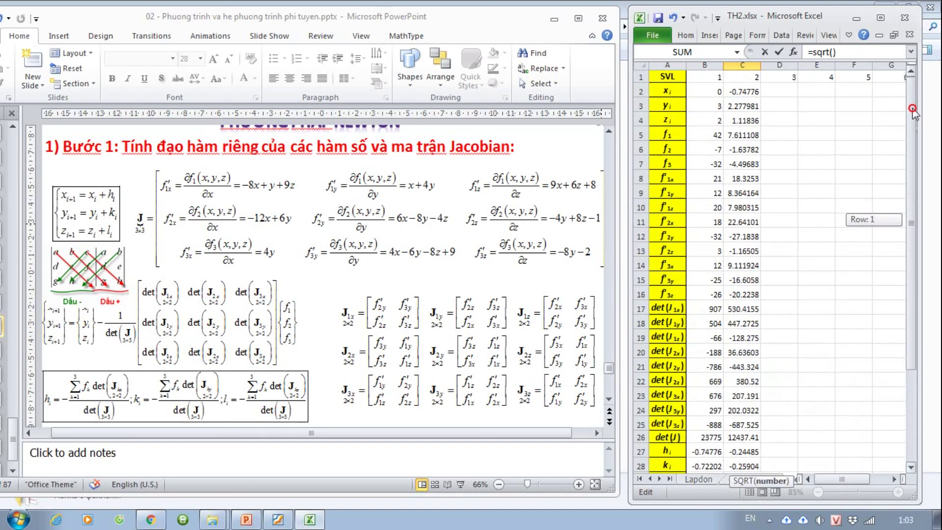
{"action": "left_click_drag", "start_coordinate": [910, 290], "coordinate": [911, 316]}
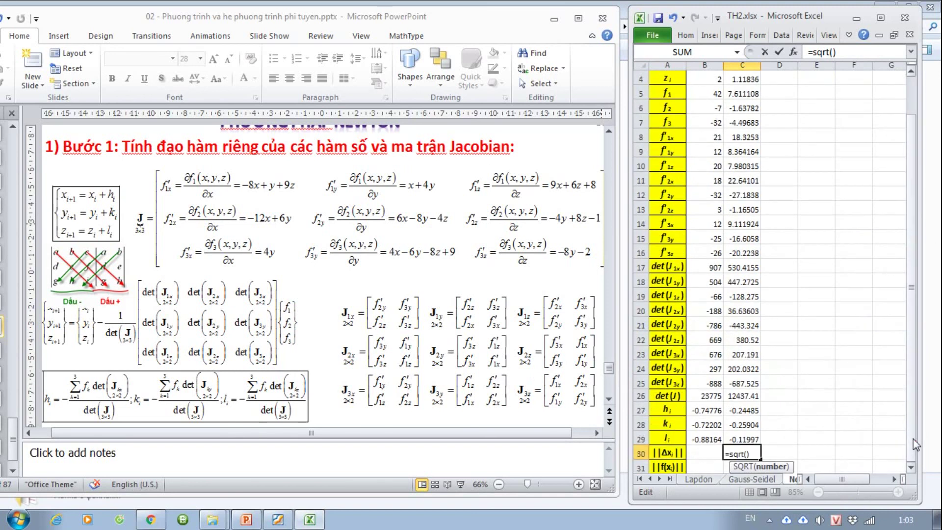
{"action": "type", "text": "()^2 "}
{"action": "type", "text": "+ ()^2"}
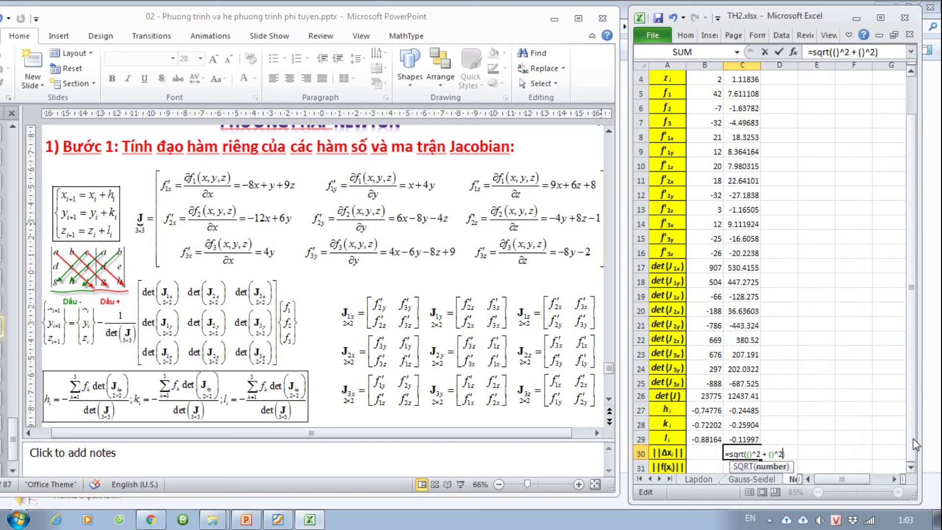
{"action": "type", "text": " + ()"}
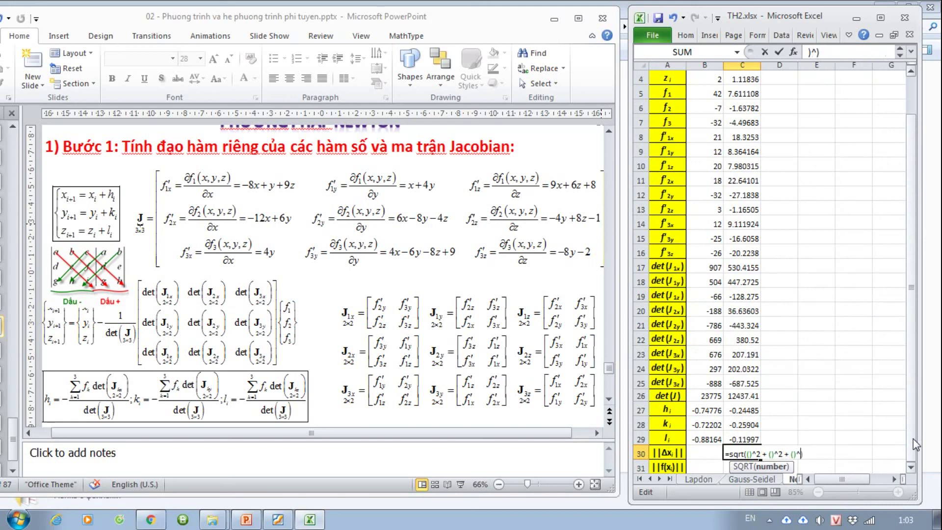
{"action": "type", "text": "^2"}
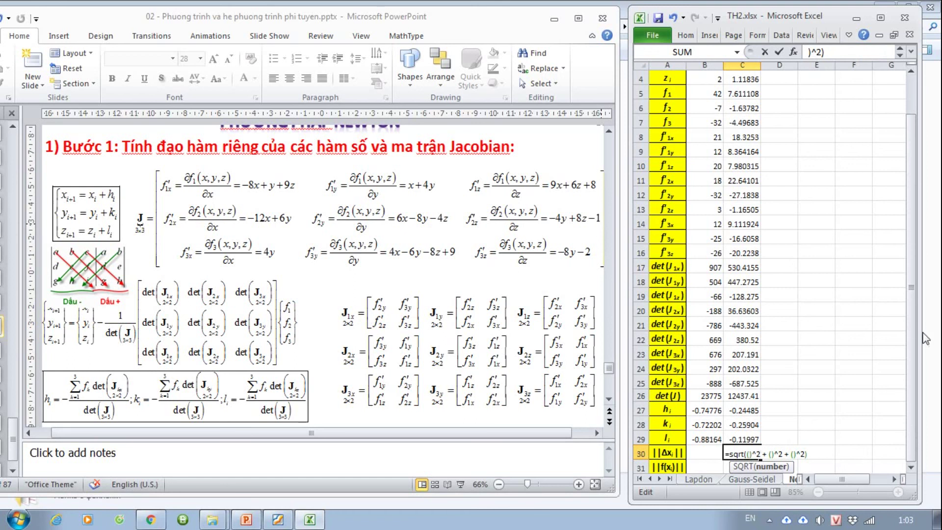
Step: Fill the first two squared terms with C2-B2 and C3-B3
{"action": "left_click_drag", "start_coordinate": [911, 338], "coordinate": [912, 301]}
{"action": "left_click", "coordinate": [735, 94]}
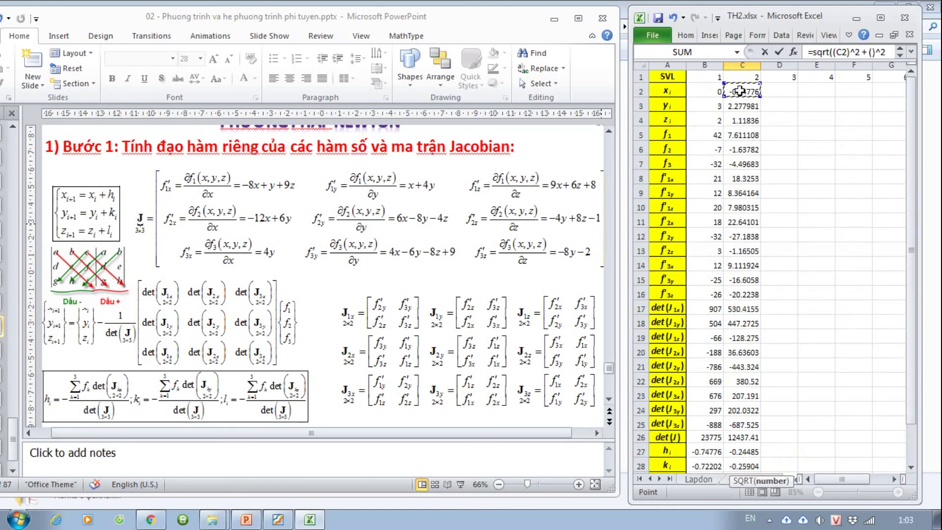
{"action": "type", "text": "-"}
{"action": "left_click", "coordinate": [706, 91]}
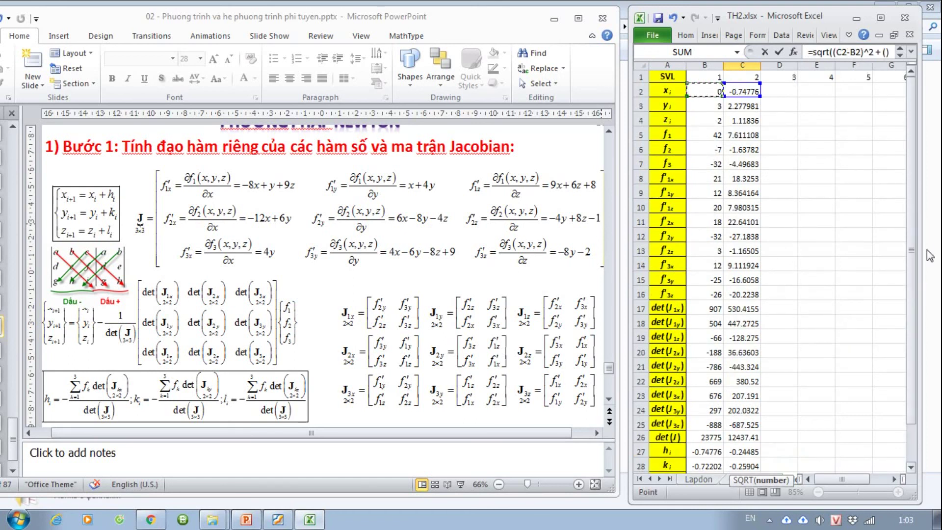
{"action": "left_click_drag", "start_coordinate": [911, 252], "coordinate": [911, 288]}
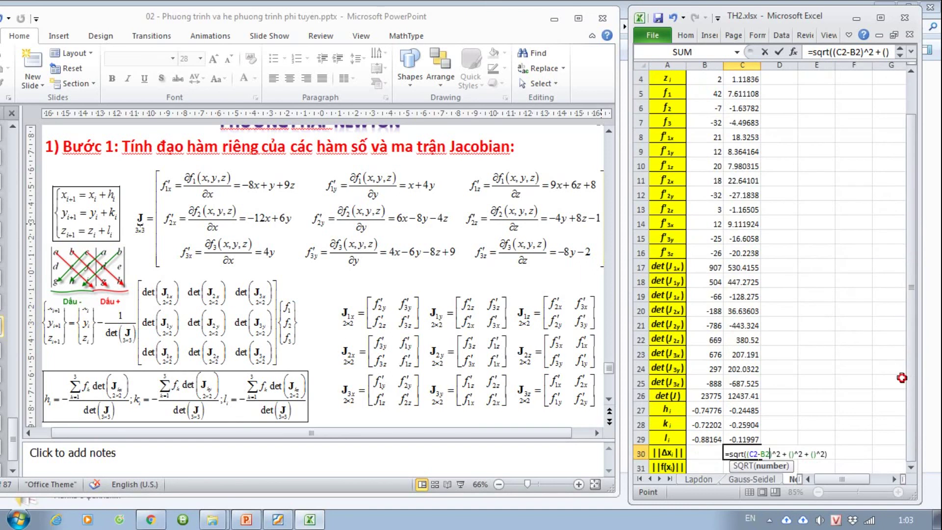
{"action": "left_click", "coordinate": [792, 456]}
{"action": "left_click_drag", "start_coordinate": [912, 326], "coordinate": [912, 289]}
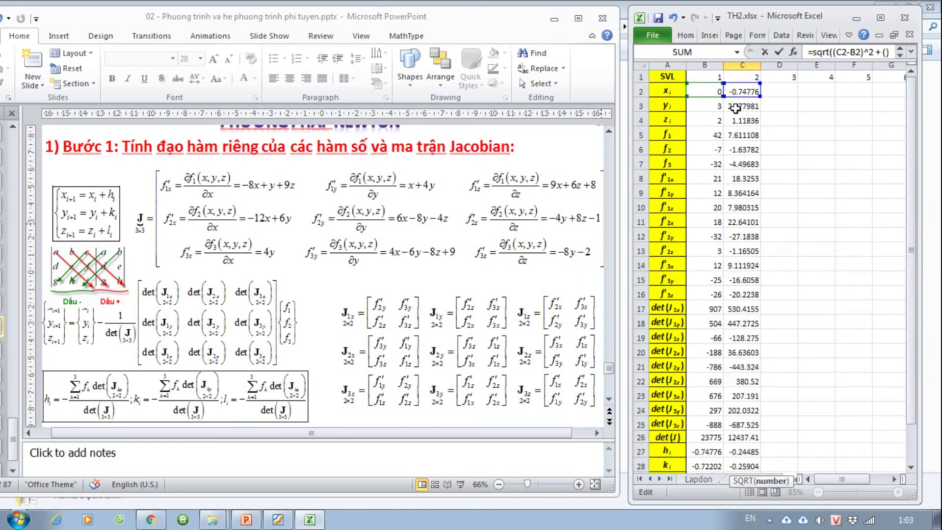
{"action": "left_click", "coordinate": [735, 109]}
{"action": "left_click_drag", "start_coordinate": [911, 128], "coordinate": [910, 165]}
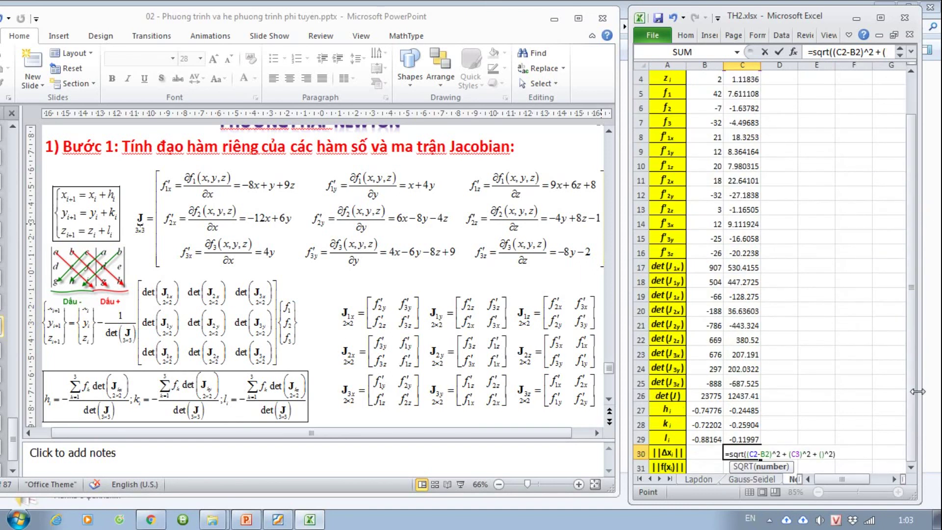
{"action": "type", "text": "C3-)^2 + ()^2"}
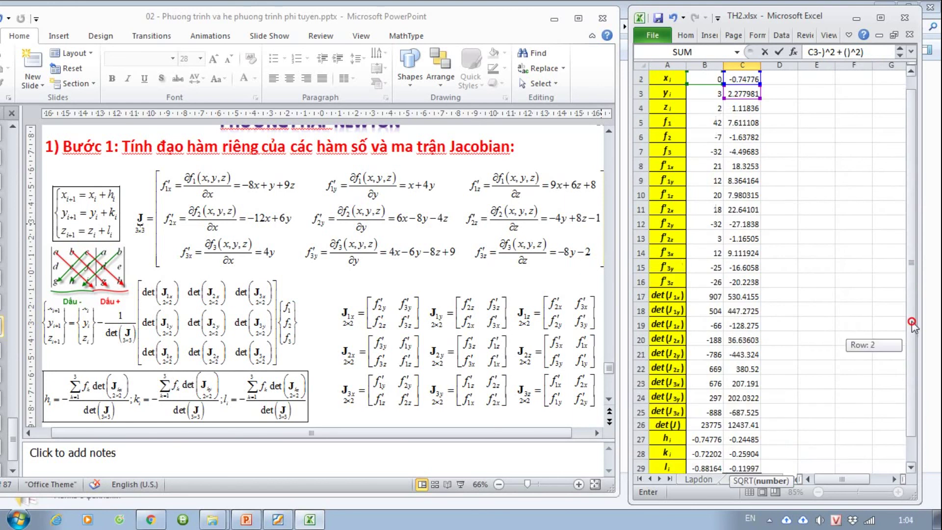
{"action": "scroll", "coordinate": [902, 351], "scroll_direction": "up", "scroll_amount": 1}
{"action": "left_click", "coordinate": [711, 106]}
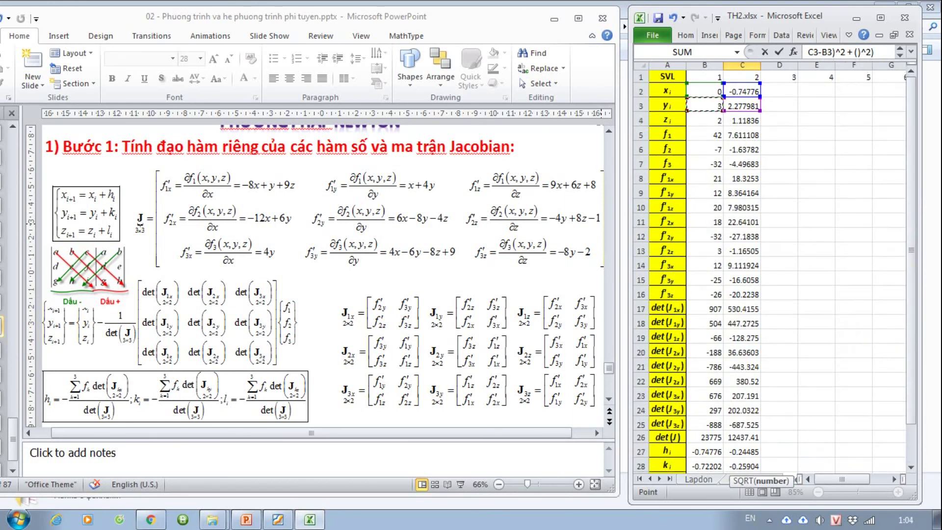
Step: Complete the third term with C4-B4 and commit the formula, giving 1.362992
{"action": "left_click_drag", "start_coordinate": [915, 327], "coordinate": [915, 364]}
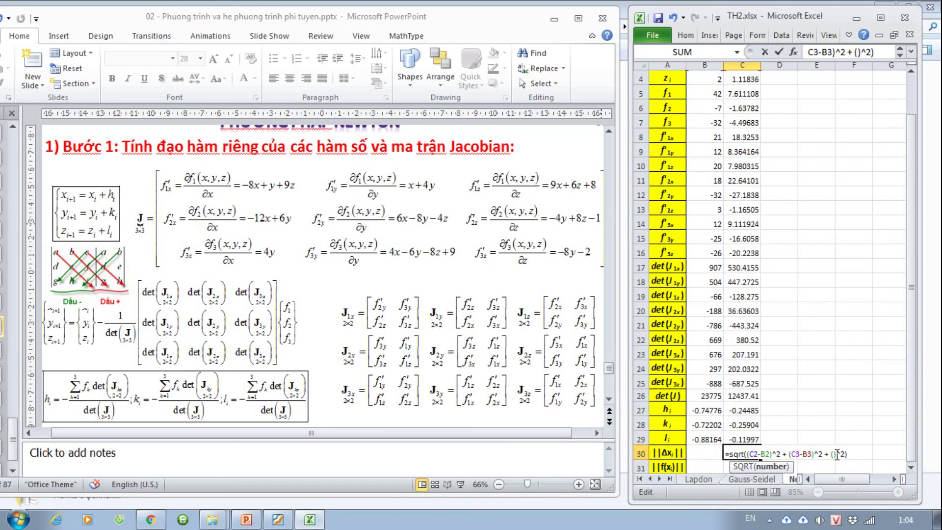
{"action": "scroll", "coordinate": [912, 344], "scroll_direction": "up", "scroll_amount": 1}
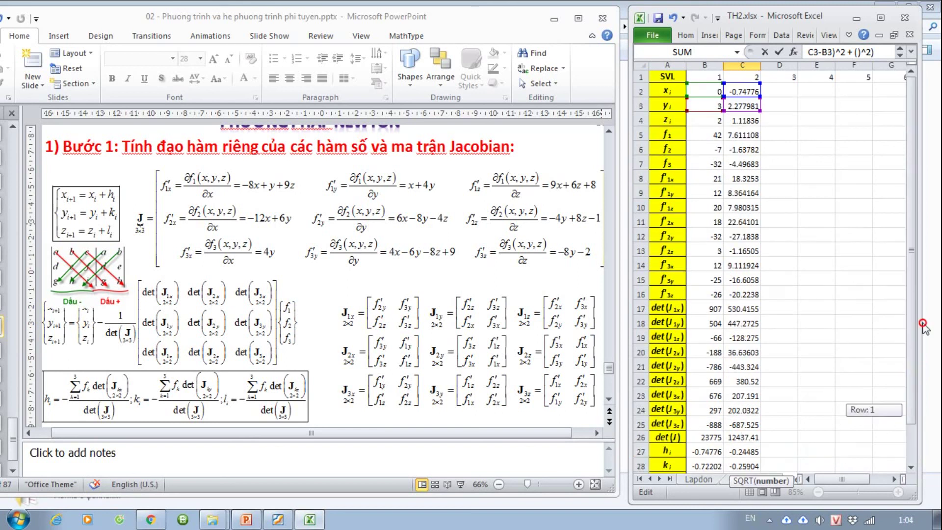
{"action": "left_click", "coordinate": [740, 121]}
{"action": "type", "text": "-"}
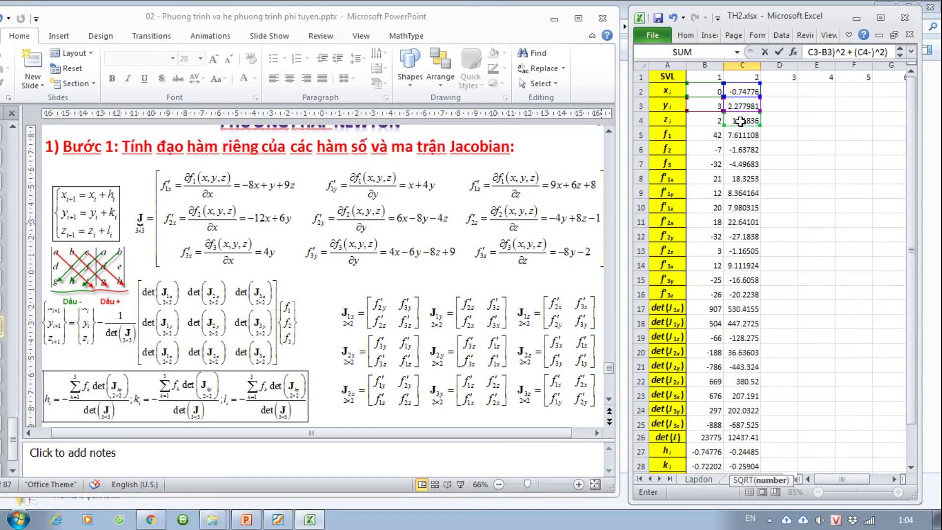
{"action": "left_click", "coordinate": [703, 122]}
{"action": "type", "text": "^2)"}
{"action": "key", "text": "Return"}
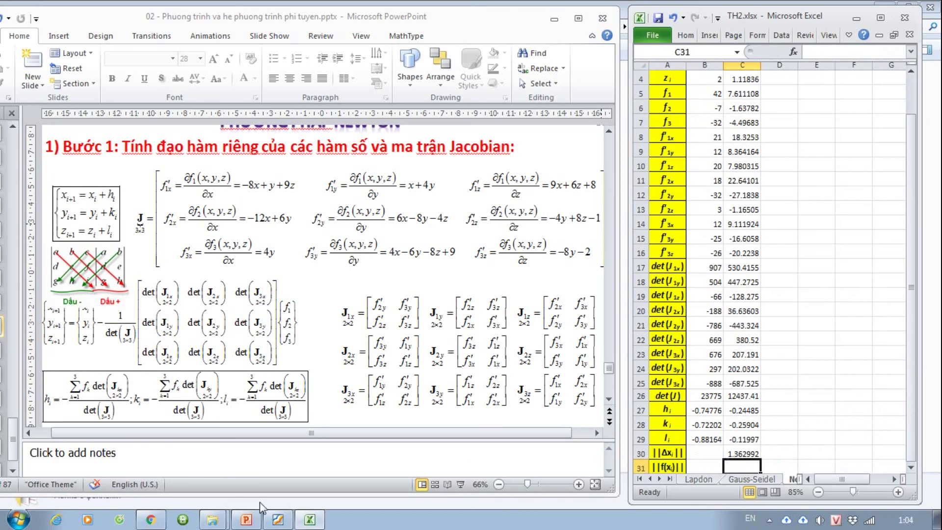
{"action": "left_click", "coordinate": [319, 403]}
{"action": "scroll", "coordinate": [319, 403], "scroll_direction": "down", "scroll_amount": 2}
{"action": "scroll", "coordinate": [295, 397], "scroll_direction": "down", "scroll_amount": 3}
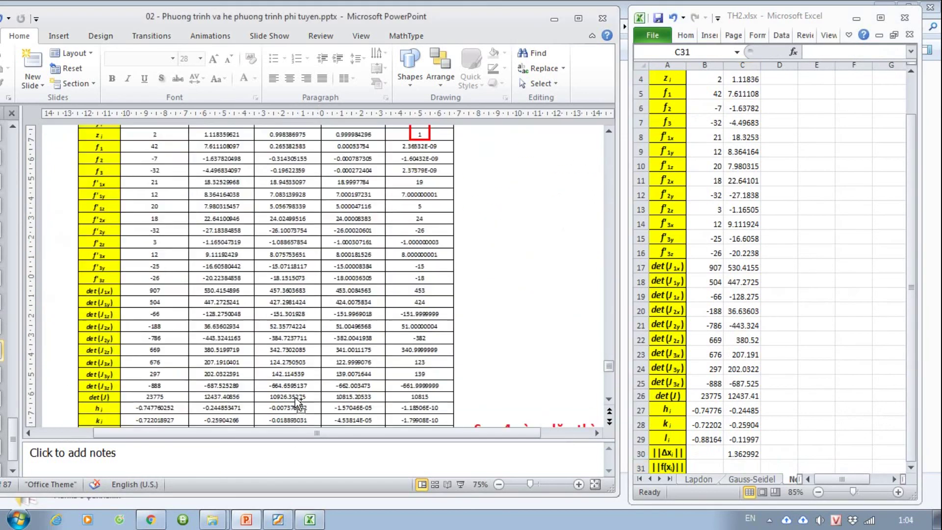
{"action": "scroll", "coordinate": [295, 397], "scroll_direction": "up", "scroll_amount": 1, "text": "ctrl"}
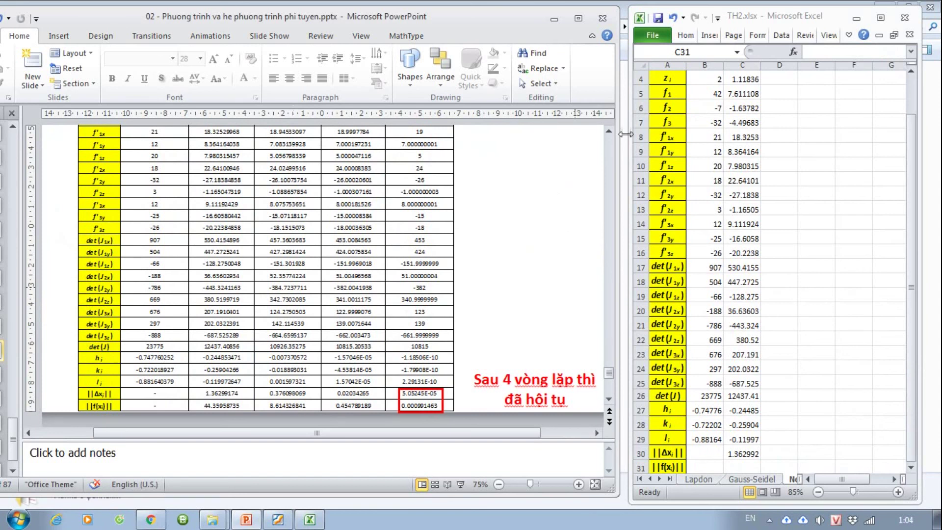
{"action": "scroll", "coordinate": [516, 203], "scroll_direction": "up", "scroll_amount": 1}
{"action": "scroll", "coordinate": [516, 204], "scroll_direction": "up", "scroll_amount": 1}
{"action": "scroll", "coordinate": [519, 218], "scroll_direction": "up", "scroll_amount": 2}
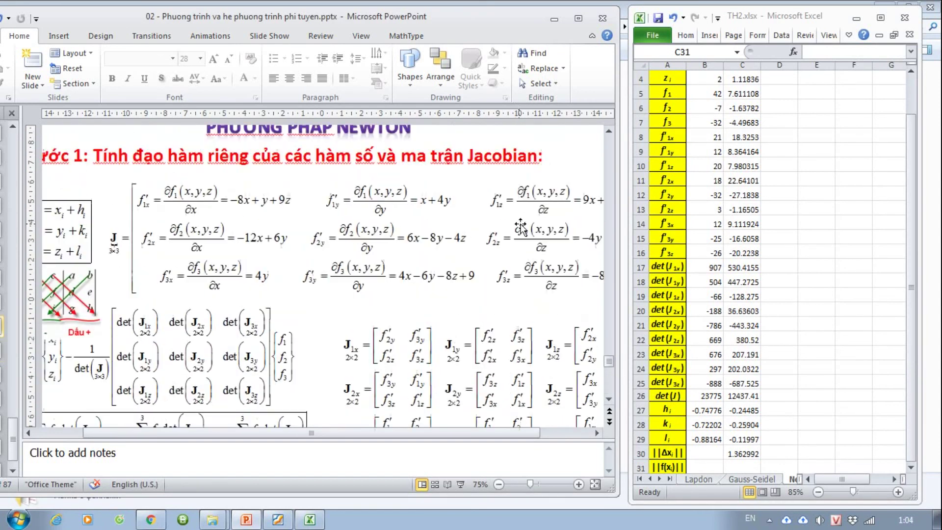
{"action": "scroll", "coordinate": [519, 218], "scroll_direction": "down", "scroll_amount": 1}
{"action": "scroll", "coordinate": [519, 218], "scroll_direction": "down", "scroll_amount": 2, "text": "ctrl"}
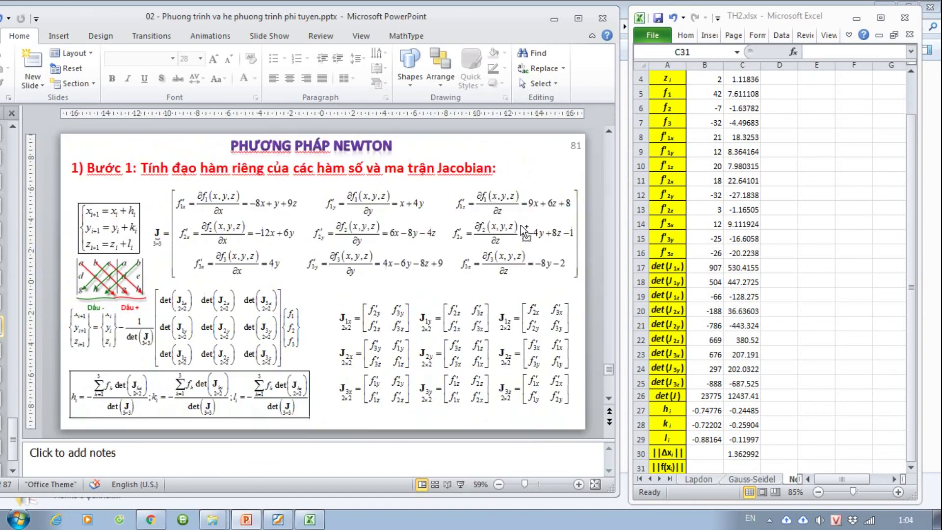
{"action": "left_click", "coordinate": [752, 466]}
Step: Begin a SQRT formula in C31 with three squared terms, the first being C5-B5
{"action": "scroll", "coordinate": [750, 448], "scroll_direction": "down", "scroll_amount": 2}
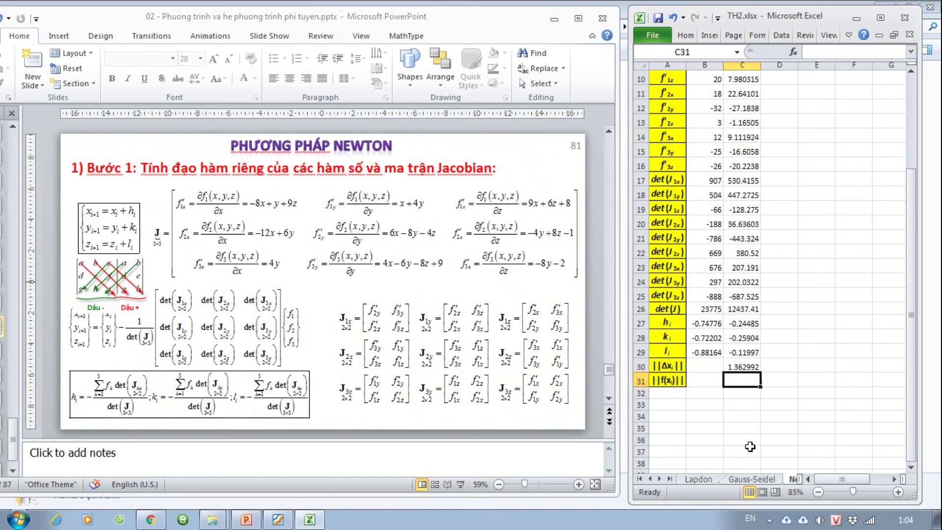
{"action": "type", "text": "="}
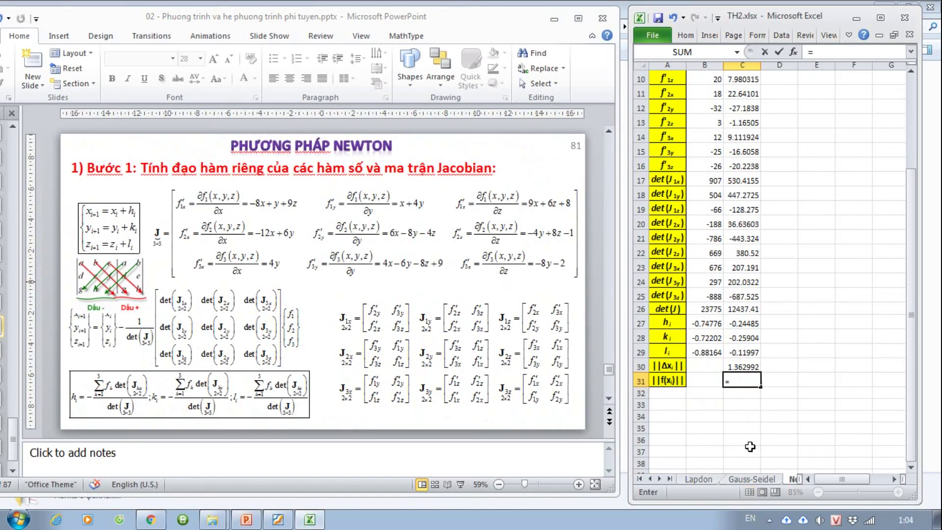
{"action": "type", "text": "sqrt()"}
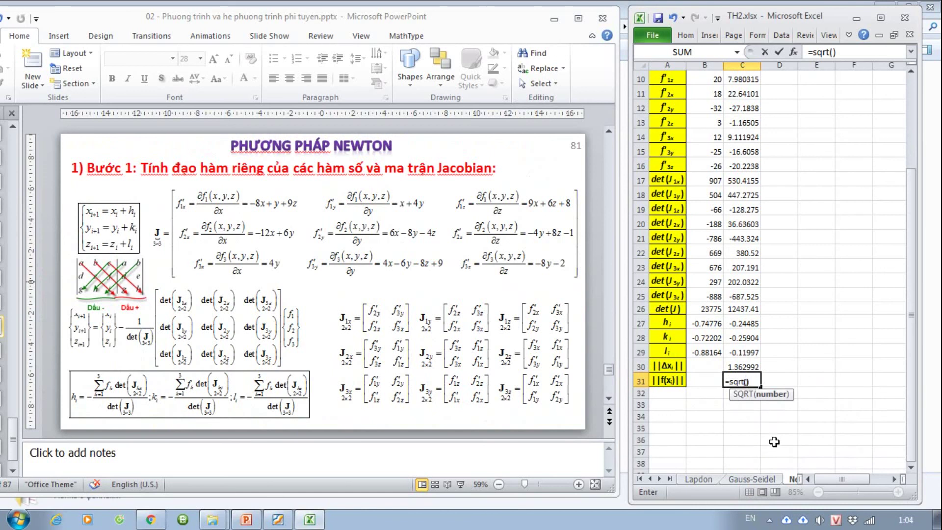
{"action": "left_click", "coordinate": [745, 381]}
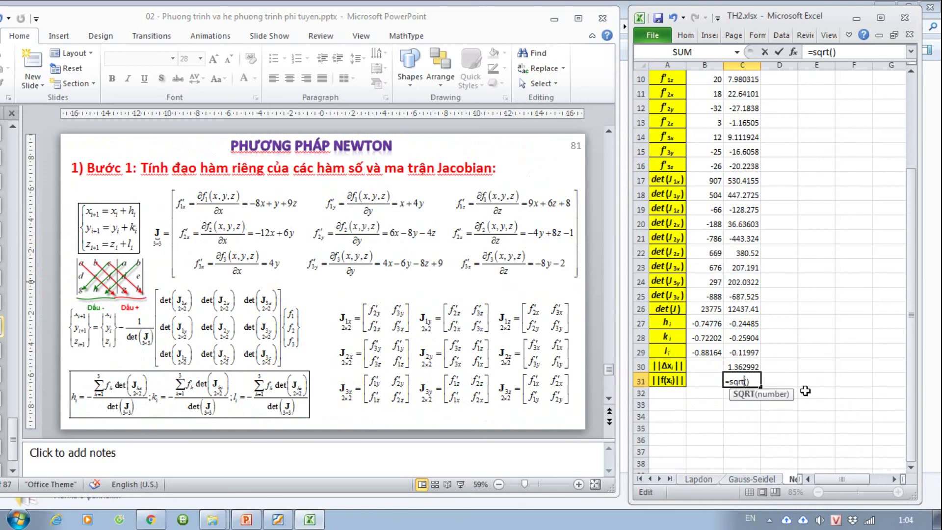
{"action": "left_click", "coordinate": [746, 381]}
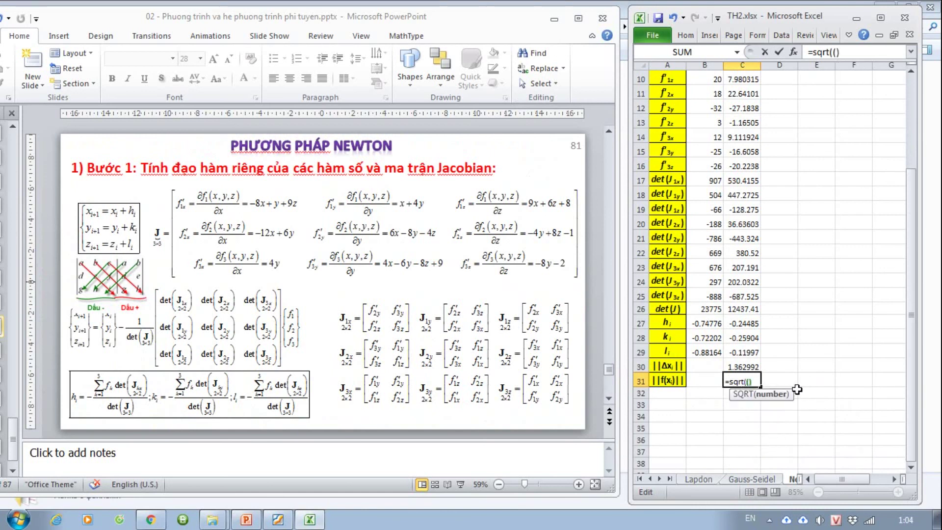
{"action": "type", "text": "62"}
{"action": "key", "text": "BackSpace"}
{"action": "type", "text": ")^2 + "}
{"action": "type", "text": "()^2 + "}
{"action": "type", "text": "()"}
{"action": "type", "text": "^2"}
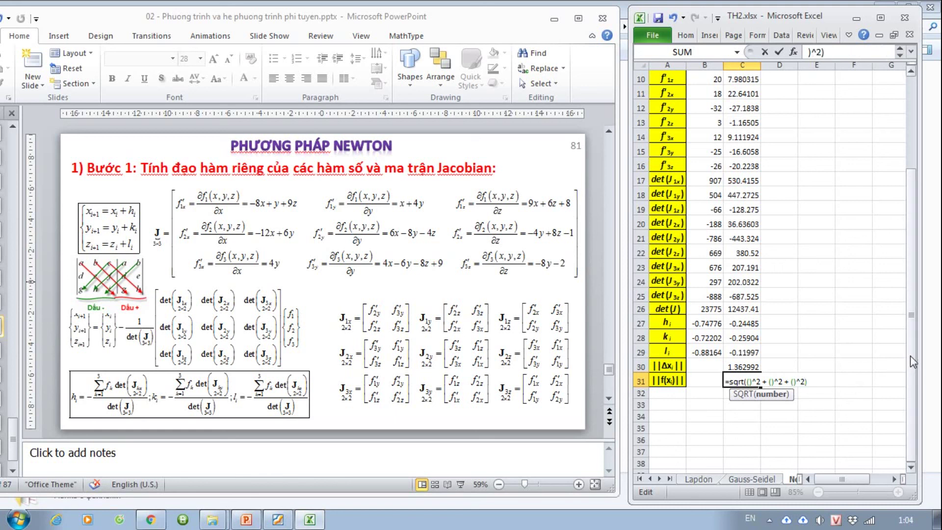
{"action": "left_click_drag", "start_coordinate": [910, 355], "coordinate": [911, 260]}
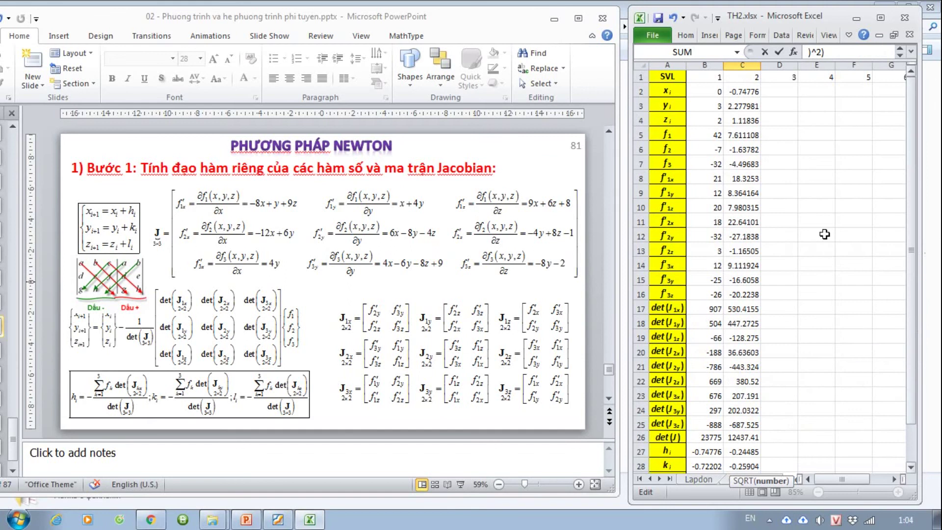
{"action": "left_click", "coordinate": [757, 132]}
{"action": "type", "text": "-"}
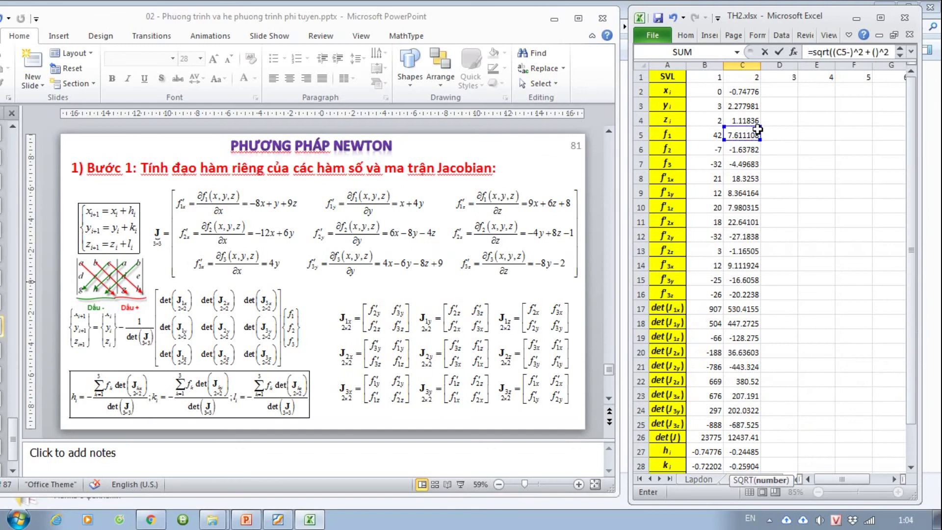
{"action": "left_click", "coordinate": [712, 135]}
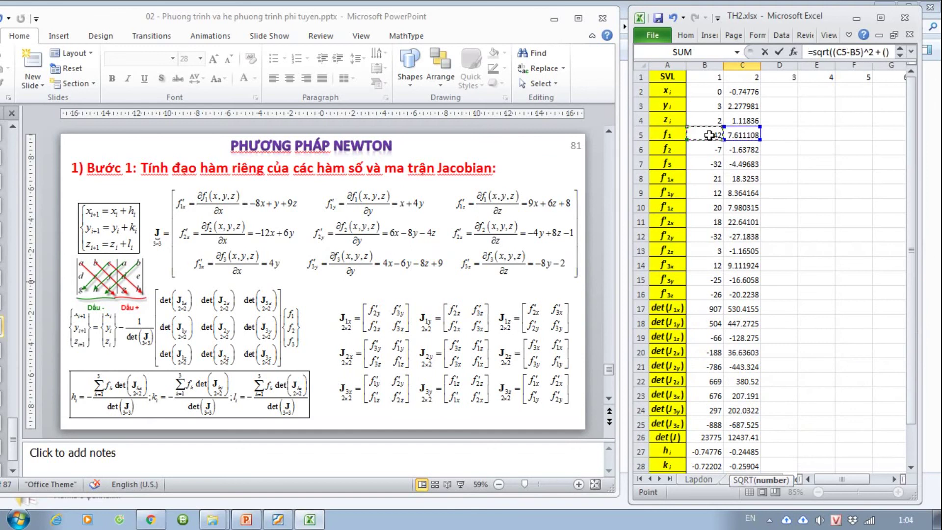
Step: Add C6-B6 as the second term, then abandon the mistaken formula
{"action": "left_click_drag", "start_coordinate": [911, 240], "coordinate": [912, 277]}
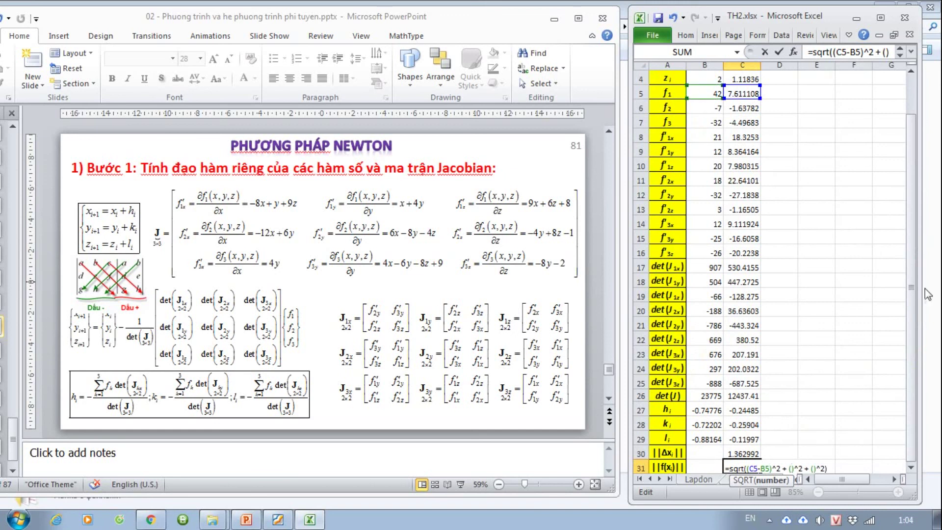
{"action": "left_click_drag", "start_coordinate": [911, 287], "coordinate": [911, 243]}
{"action": "left_click", "coordinate": [744, 149]}
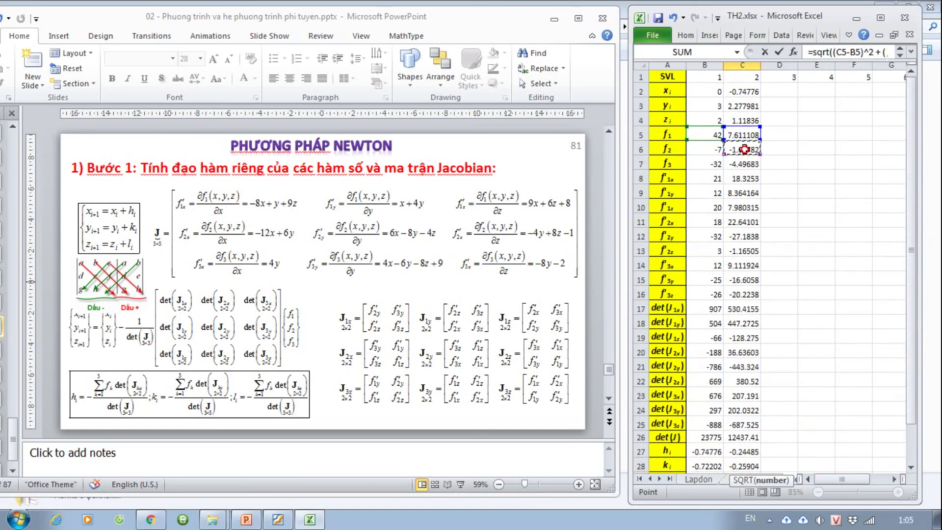
{"action": "type", "text": "-)^2+()^2"}
{"action": "left_click", "coordinate": [712, 147]}
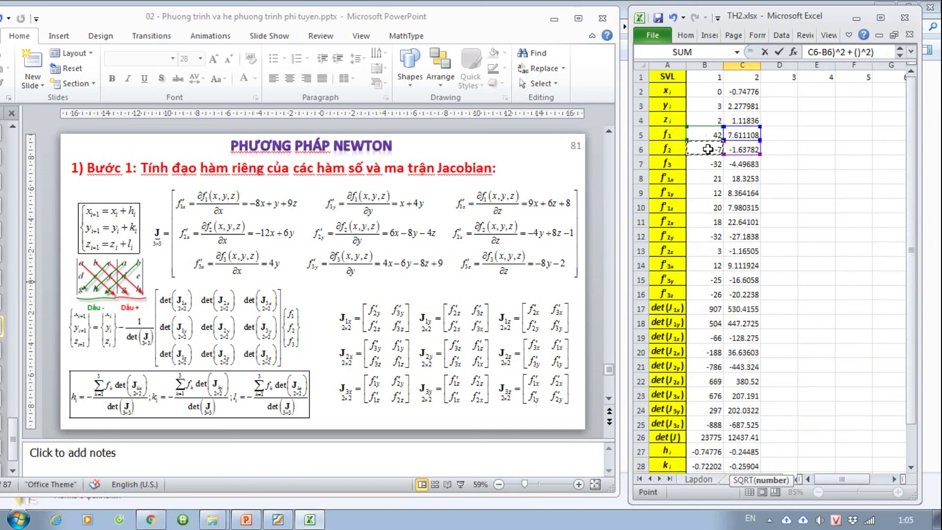
{"action": "scroll", "coordinate": [885, 182], "scroll_direction": "down", "scroll_amount": 1}
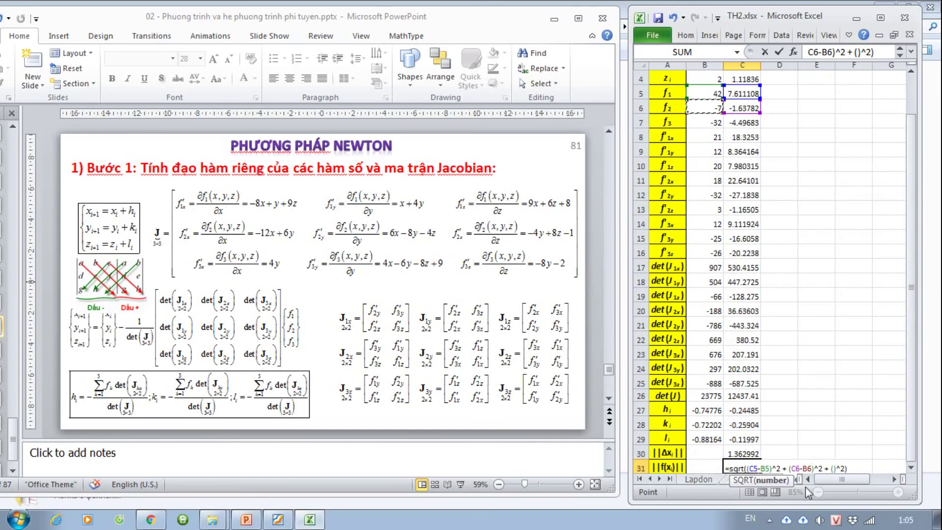
{"action": "left_click", "coordinate": [833, 468]}
{"action": "scroll", "coordinate": [903, 265], "scroll_direction": "up", "scroll_amount": 1}
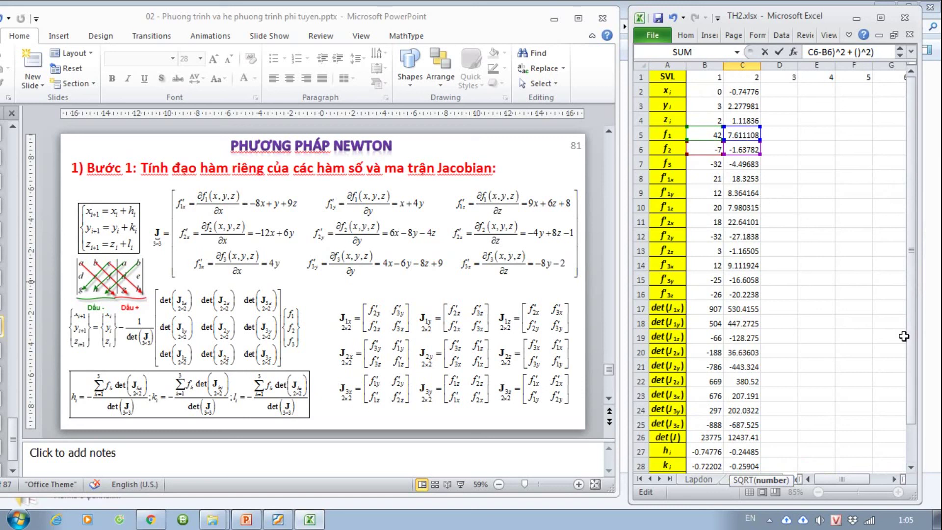
{"action": "mouse_move", "coordinate": [911, 355]}
{"action": "left_mouse_down"}
{"action": "mouse_move", "coordinate": [914, 401]}
{"action": "mouse_move", "coordinate": [912, 309]}
{"action": "left_mouse_up"}
{"action": "left_click", "coordinate": [743, 179]}
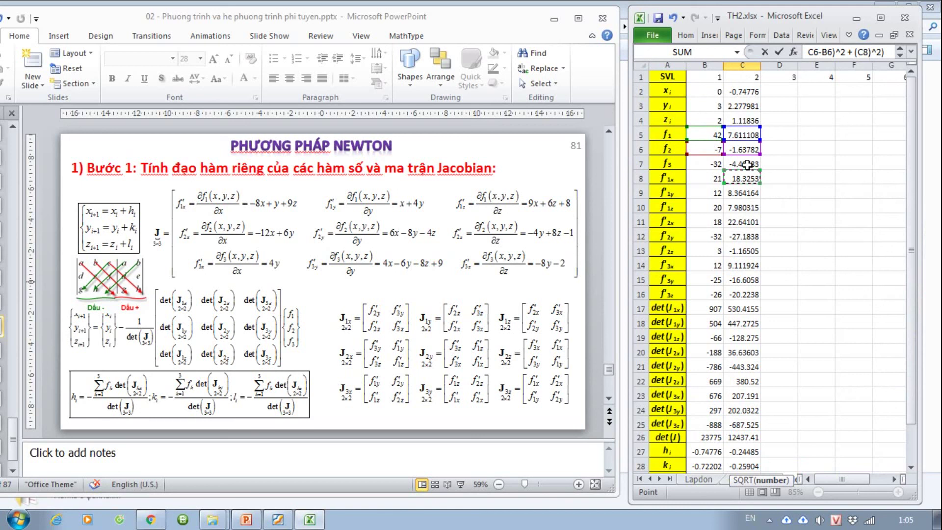
{"action": "key", "text": "Return"}
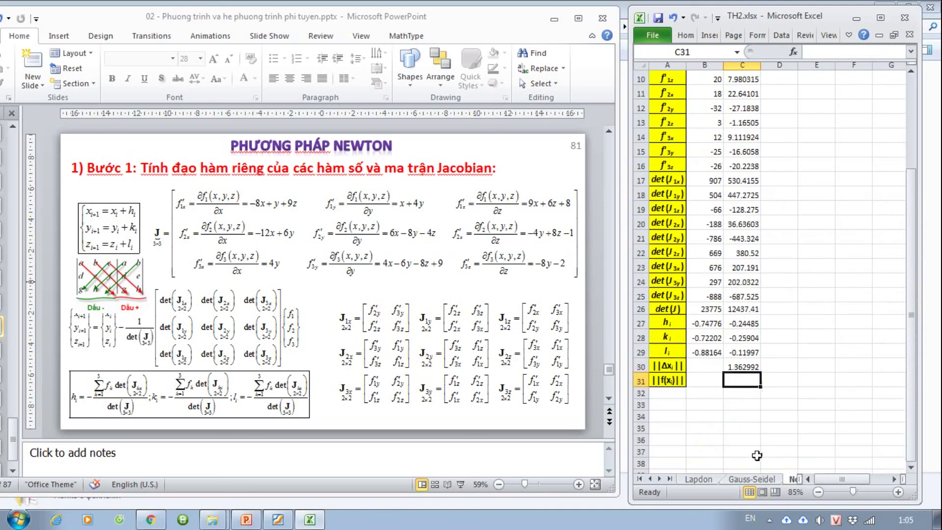
Step: Restart the C31 square-root formula with C5-B5 as its first squared term
{"action": "type", "text": "="}
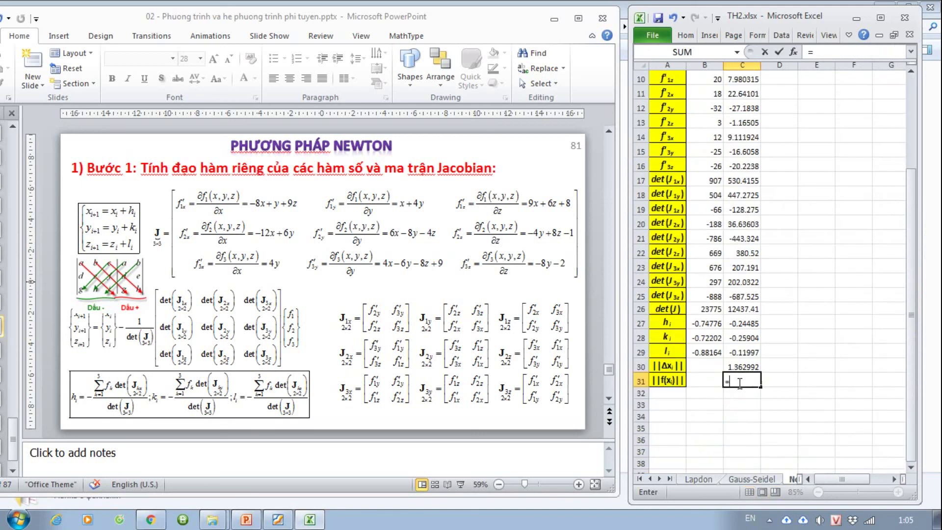
{"action": "type", "text": "sqrt()"}
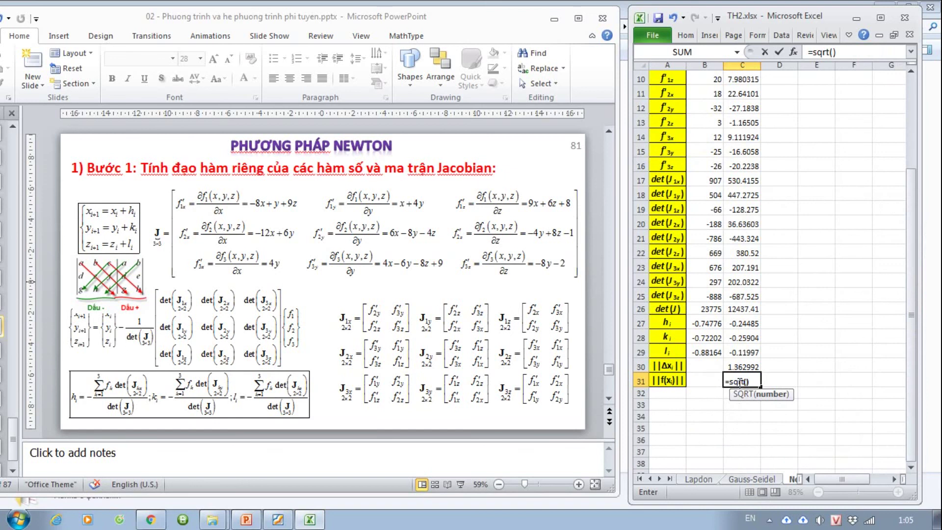
{"action": "left_click", "coordinate": [746, 378]}
{"action": "type", "text": "^2 + ()"}
{"action": "type", "text": "^2 + "}
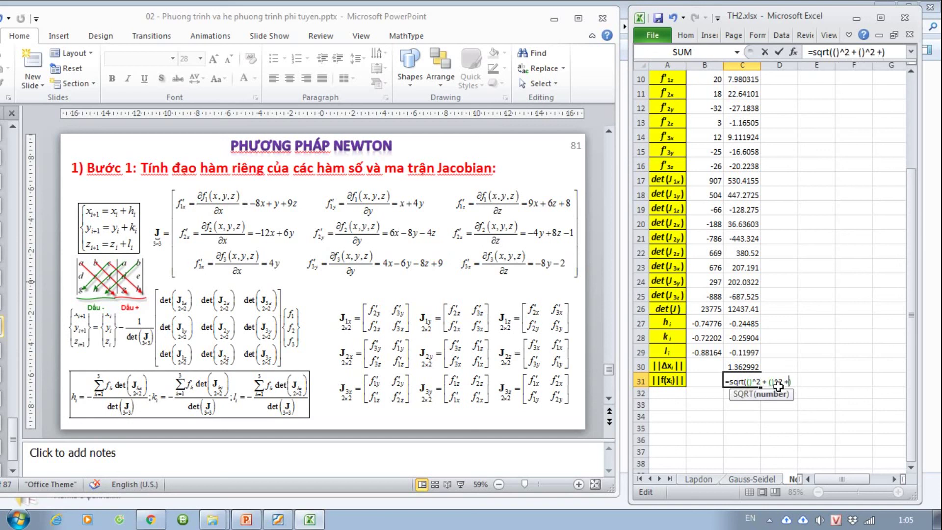
{"action": "type", "text": "()^2"}
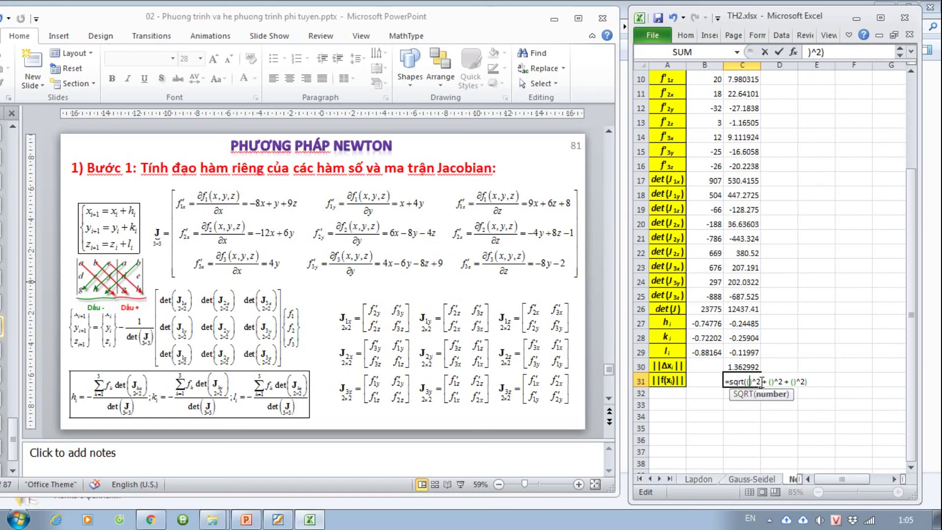
{"action": "scroll", "coordinate": [743, 135], "scroll_direction": "up", "scroll_amount": 3}
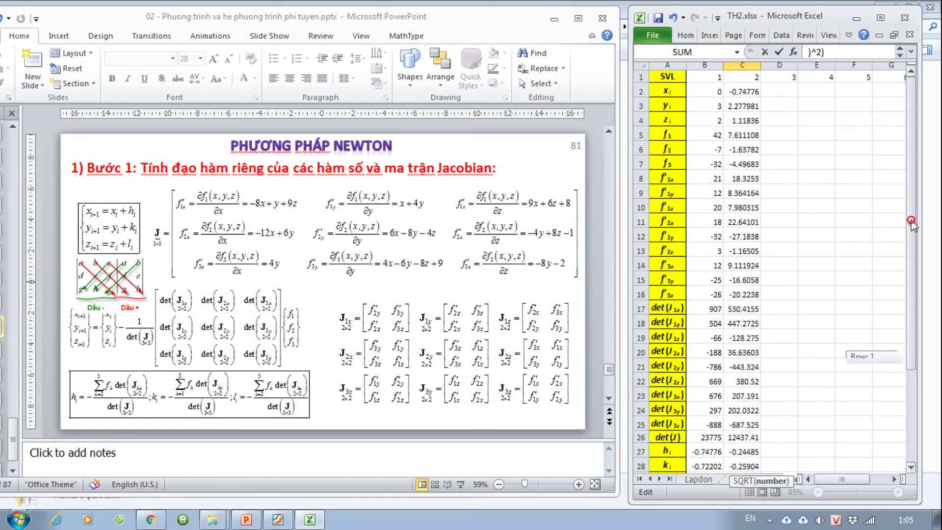
{"action": "left_click", "coordinate": [742, 135]}
{"action": "type", "text": "-"}
{"action": "left_click", "coordinate": [705, 134]}
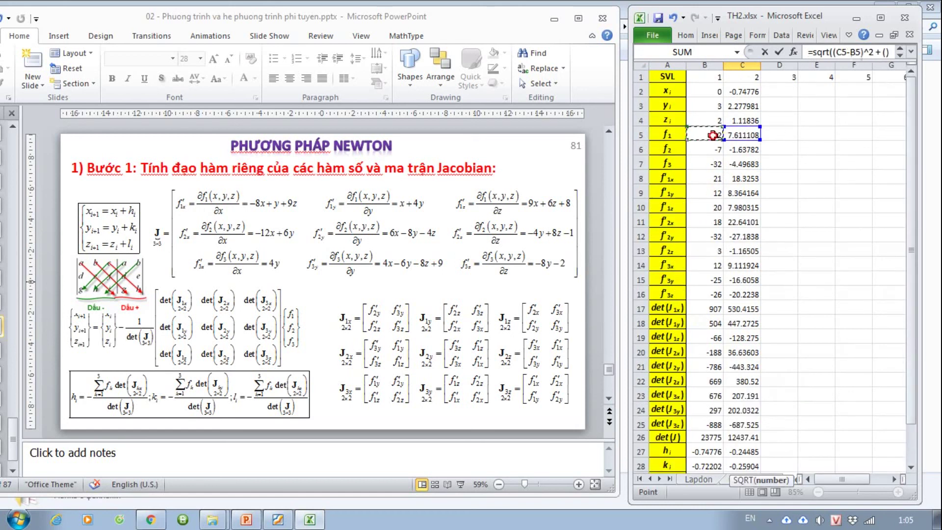
Step: Add the C6-B6 and C7-B7 terms to finish the ||f(x)|| norm, returning 44.35959
{"action": "scroll", "coordinate": [894, 318], "scroll_direction": "down", "scroll_amount": 1}
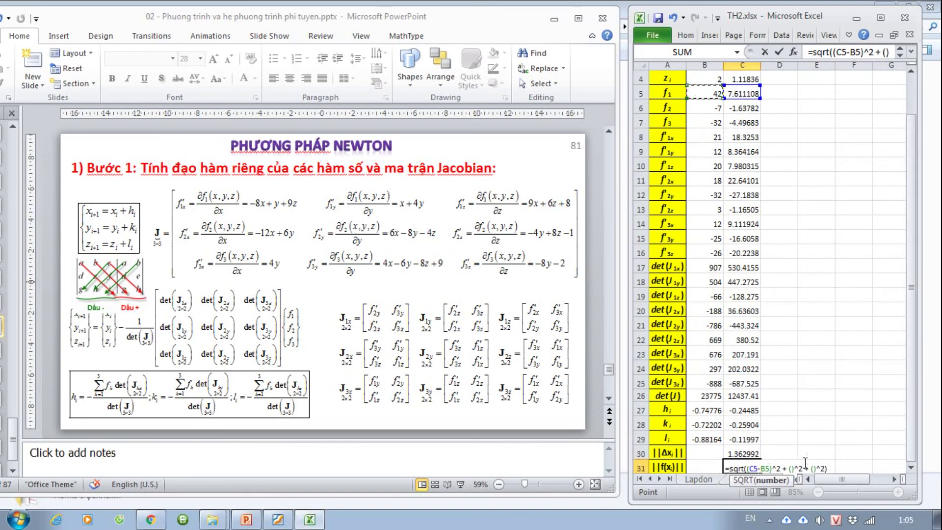
{"action": "key", "text": "F2"}
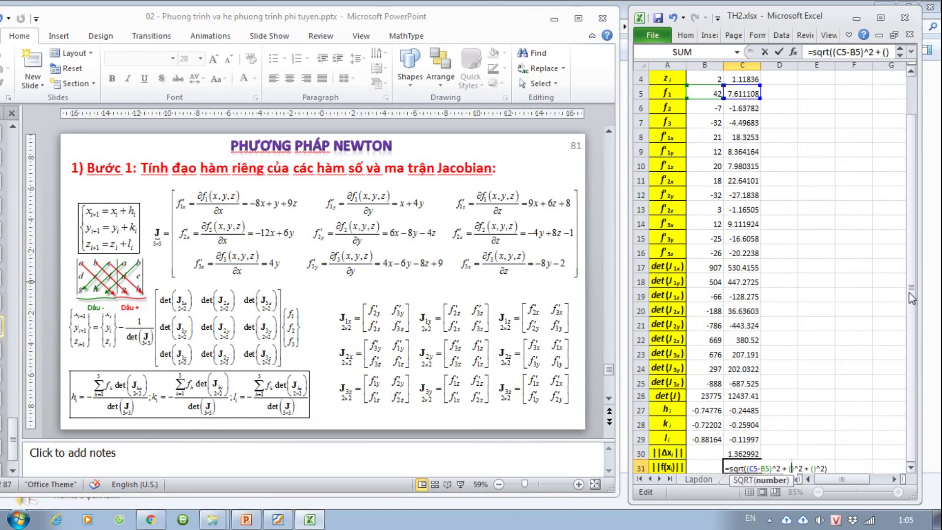
{"action": "scroll", "coordinate": [849, 294], "scroll_direction": "up", "scroll_amount": 1}
{"action": "left_click", "coordinate": [751, 148]}
{"action": "type", "text": "-"}
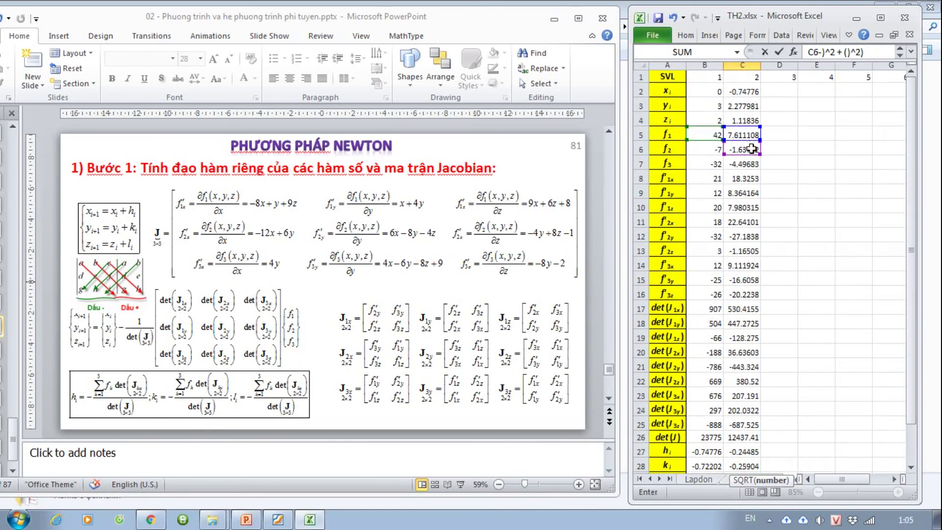
{"action": "left_click", "coordinate": [705, 149]}
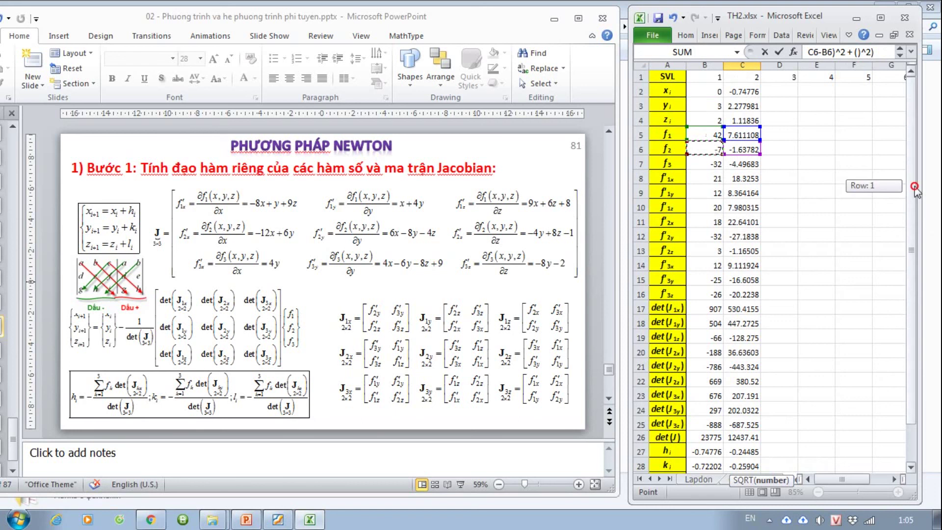
{"action": "left_click_drag", "start_coordinate": [911, 188], "coordinate": [911, 226]}
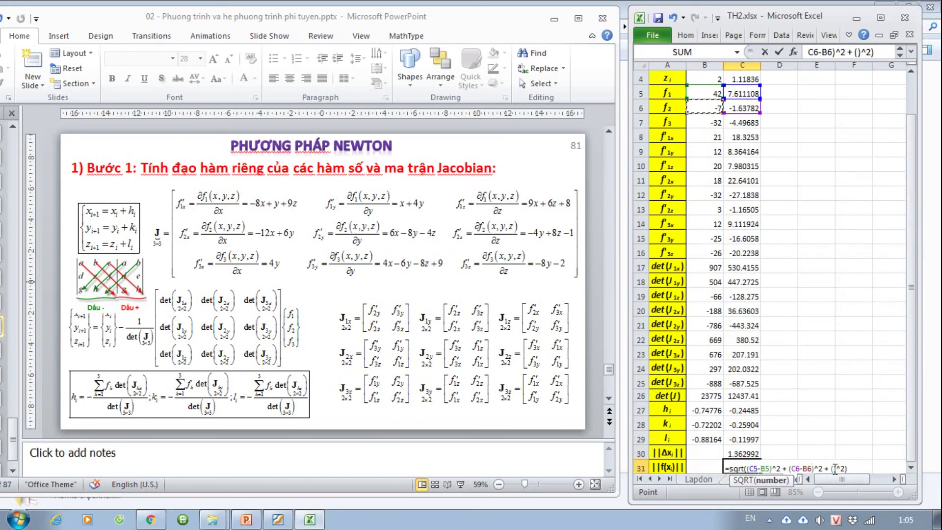
{"action": "scroll", "coordinate": [906, 280], "scroll_direction": "up", "scroll_amount": 1}
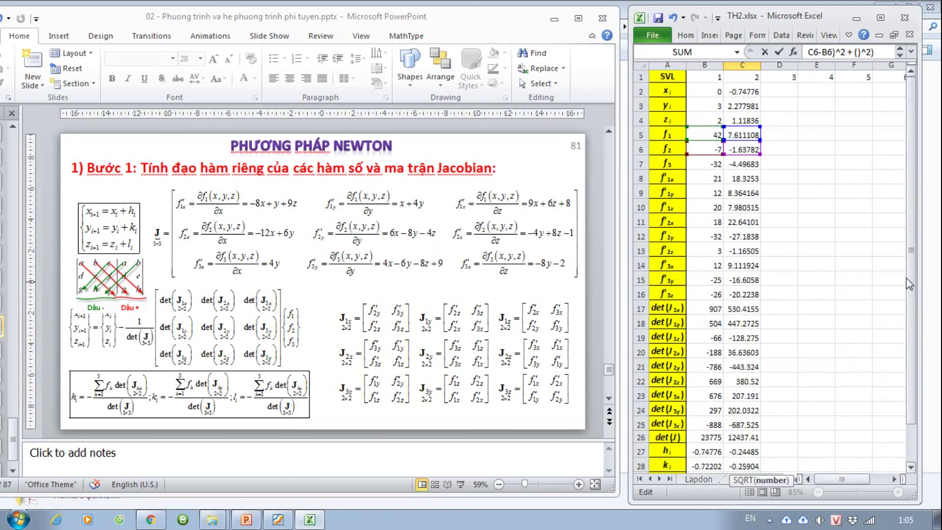
{"action": "left_click", "coordinate": [752, 162]}
{"action": "type", "text": "-"}
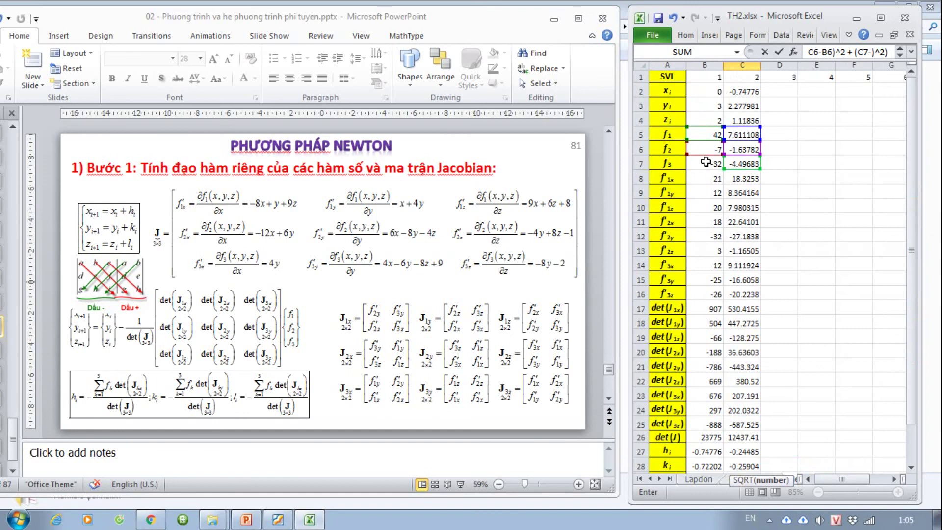
{"action": "left_click", "coordinate": [707, 162]}
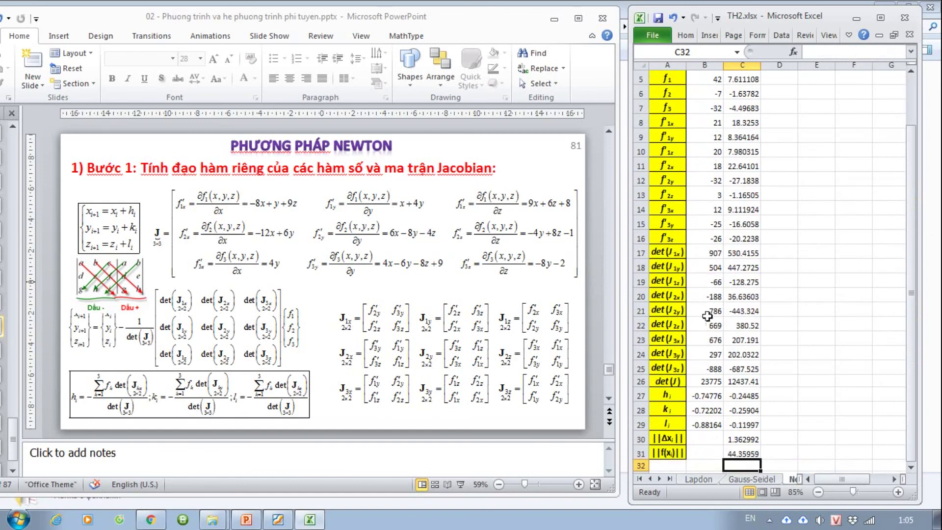
Step: Glance between the lecture slides, then return focus to the Excel workbook
{"action": "left_click", "coordinate": [540, 420]}
{"action": "scroll", "coordinate": [539, 420], "scroll_direction": "down", "scroll_amount": 3}
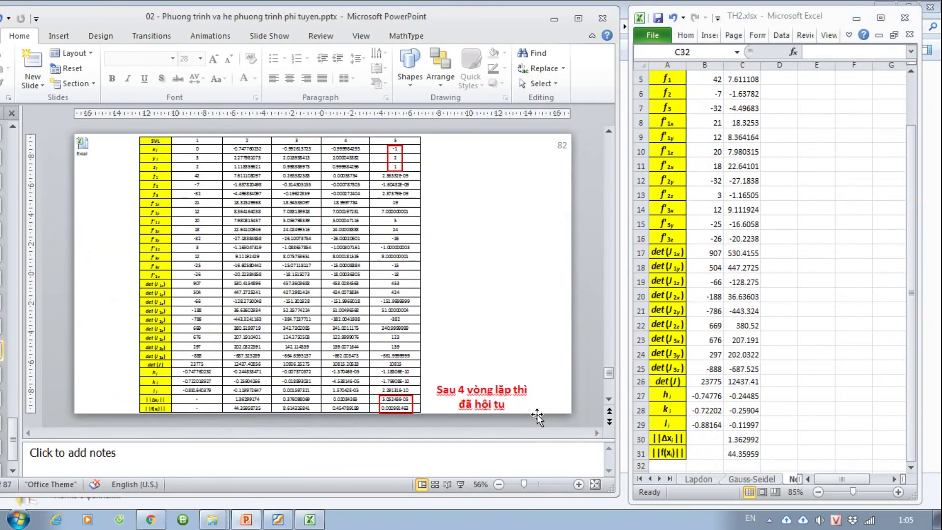
{"action": "scroll", "coordinate": [537, 417], "scroll_direction": "up", "scroll_amount": 3}
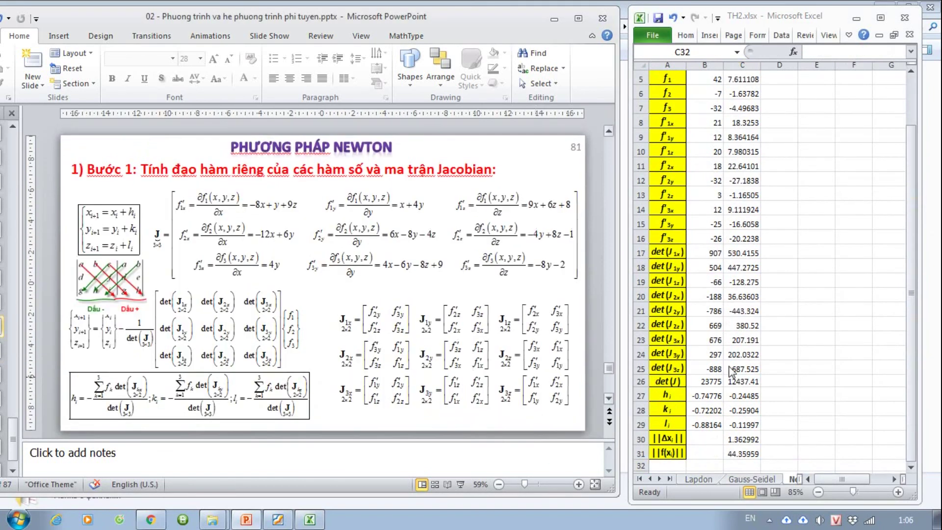
{"action": "left_click", "coordinate": [863, 313]}
Step: Maximize Excel and fill the C2:C31 formulas right through column G
{"action": "left_click", "coordinate": [880, 18]}
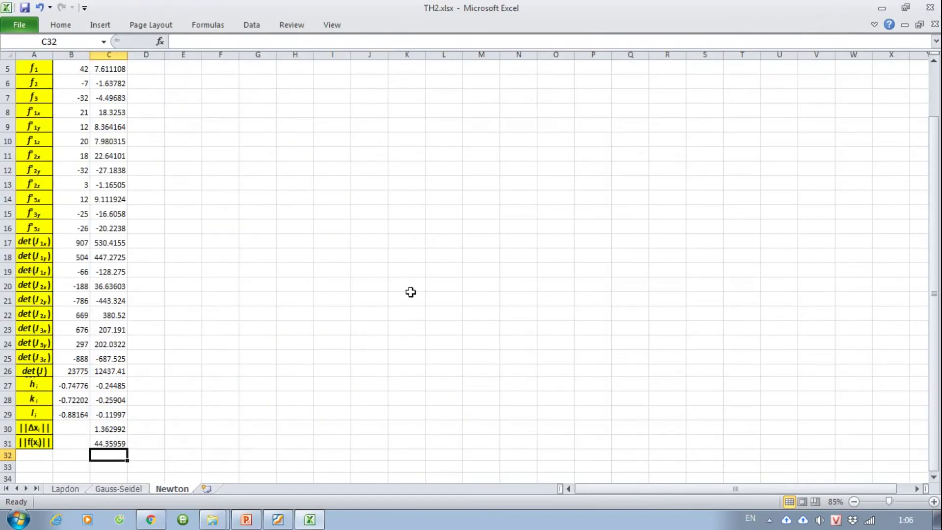
{"action": "scroll", "coordinate": [411, 291], "scroll_direction": "down", "scroll_amount": 2}
{"action": "scroll", "coordinate": [412, 287], "scroll_direction": "up", "scroll_amount": 1}
{"action": "scroll", "coordinate": [413, 288], "scroll_direction": "up", "scroll_amount": 1}
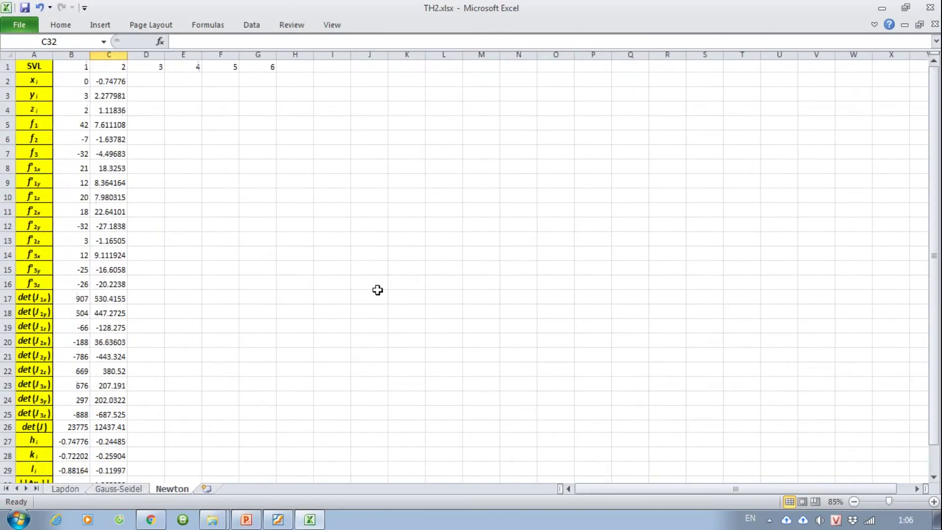
{"action": "left_click_drag", "start_coordinate": [118, 81], "coordinate": [105, 470]}
{"action": "scroll", "coordinate": [152, 423], "scroll_direction": "up", "scroll_amount": 1}
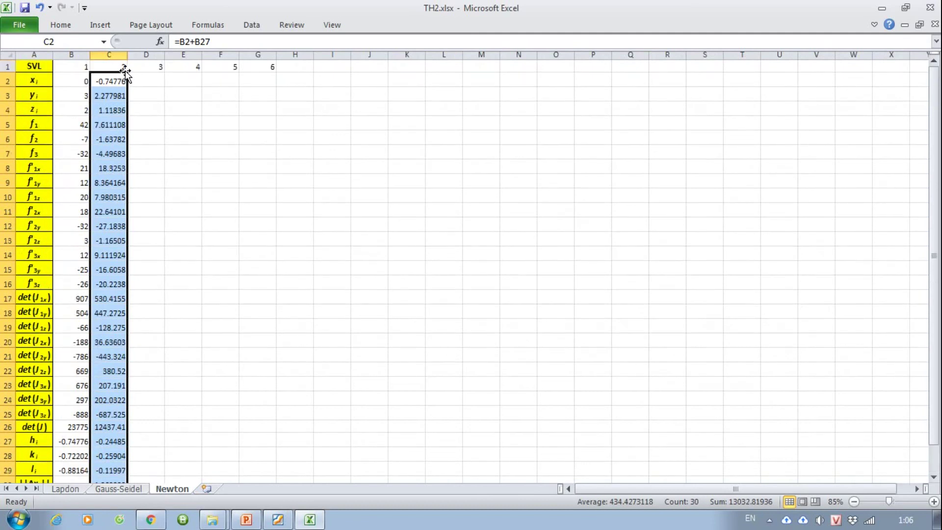
{"action": "scroll", "coordinate": [164, 310], "scroll_direction": "down", "scroll_amount": 2}
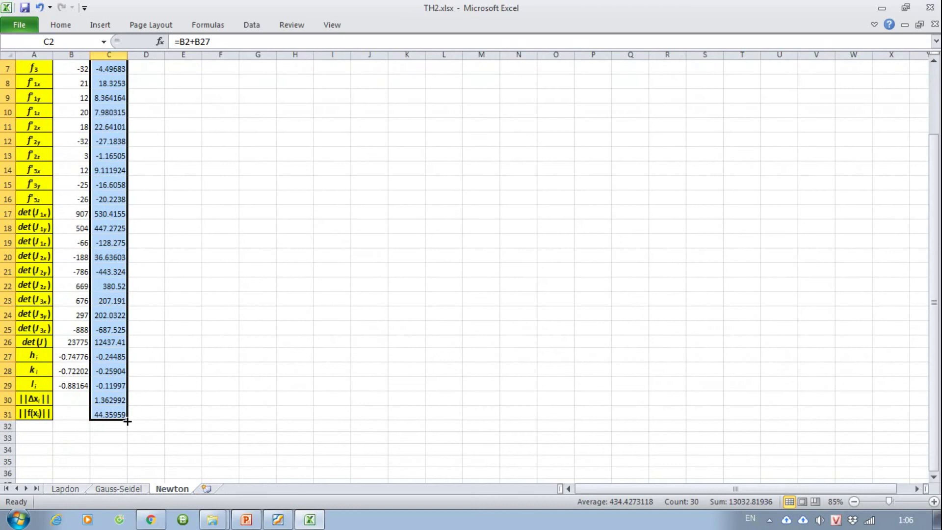
{"action": "left_click_drag", "start_coordinate": [127, 421], "coordinate": [265, 423]}
{"action": "scroll", "coordinate": [296, 403], "scroll_direction": "up", "scroll_amount": 2}
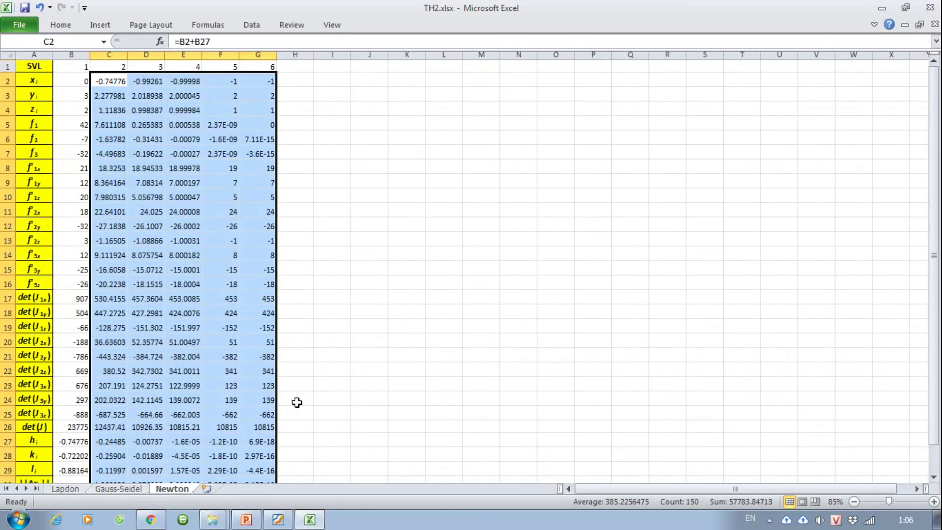
{"action": "left_click", "coordinate": [433, 269]}
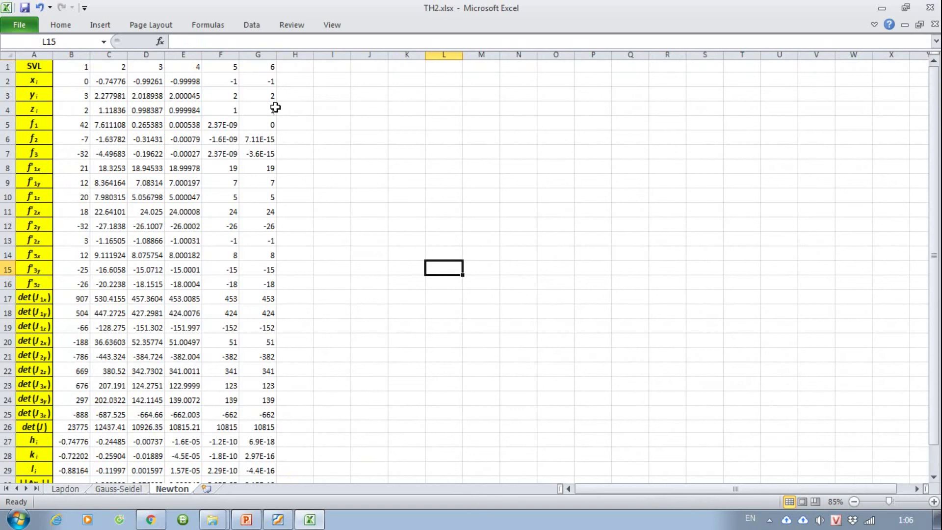
Step: Check the ||f(x)|| and ||Δx|| formulas in G31 and G30
{"action": "scroll", "coordinate": [267, 258], "scroll_direction": "down", "scroll_amount": 3}
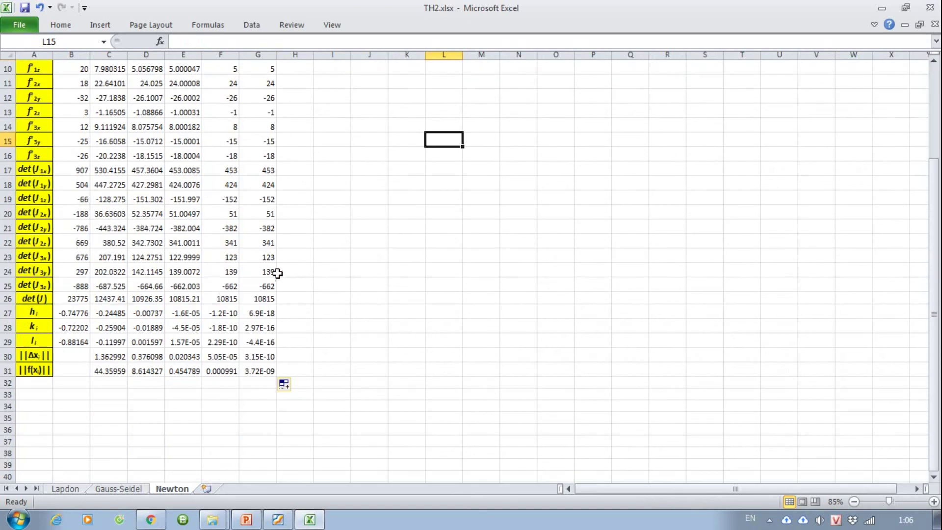
{"action": "left_click", "coordinate": [256, 371]}
{"action": "key", "text": "Up"}
{"action": "key", "text": "Down"}
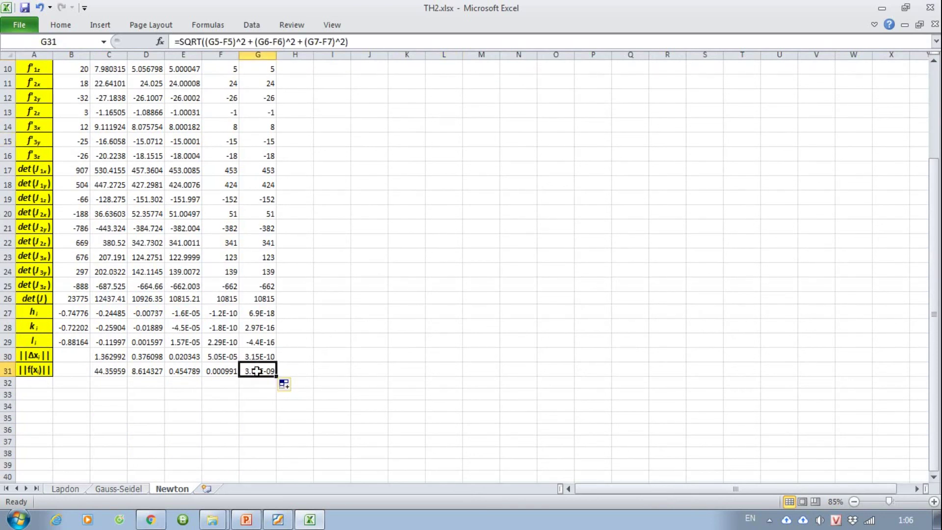
{"action": "scroll", "coordinate": [262, 369], "scroll_direction": "up", "scroll_amount": 2}
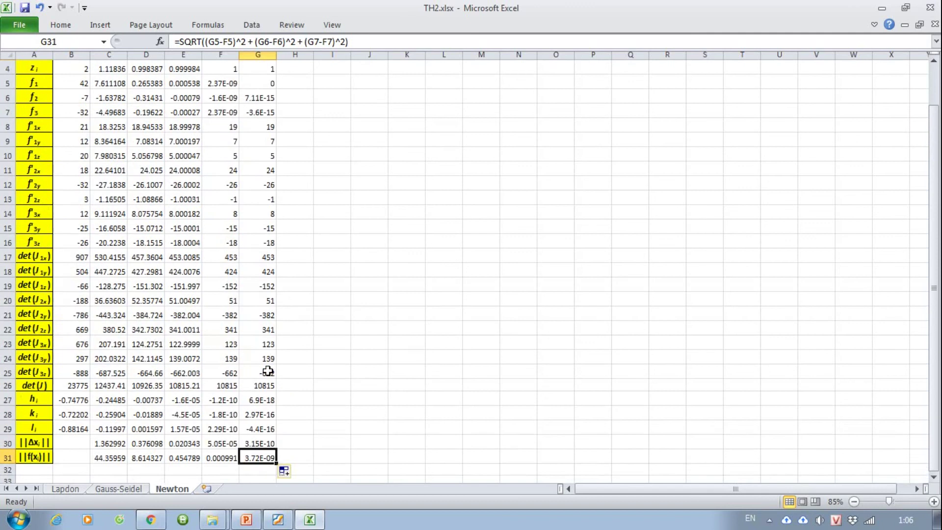
{"action": "scroll", "coordinate": [268, 370], "scroll_direction": "up", "scroll_amount": 1}
Step: Minimize Excel and scroll the lecture to slide 82's reference iteration table
{"action": "left_click", "coordinate": [310, 519]}
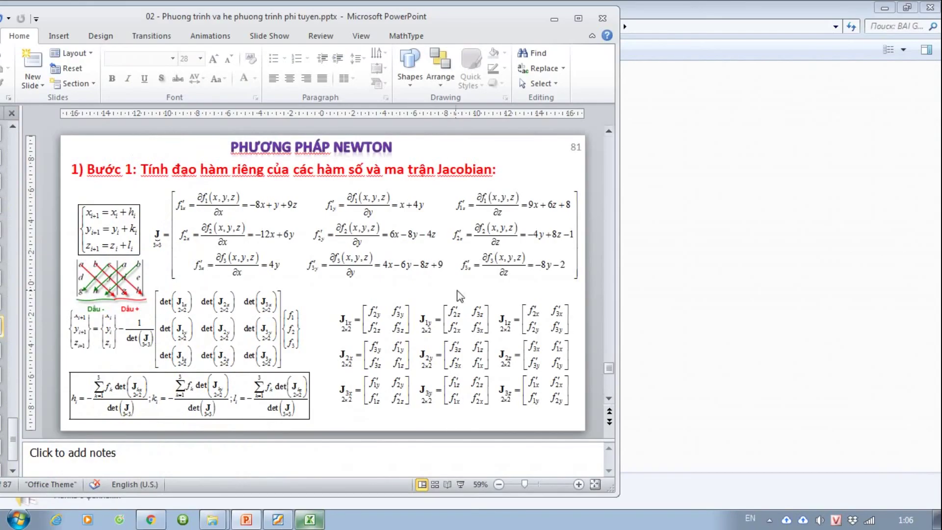
{"action": "scroll", "coordinate": [460, 295], "scroll_direction": "down", "scroll_amount": 1}
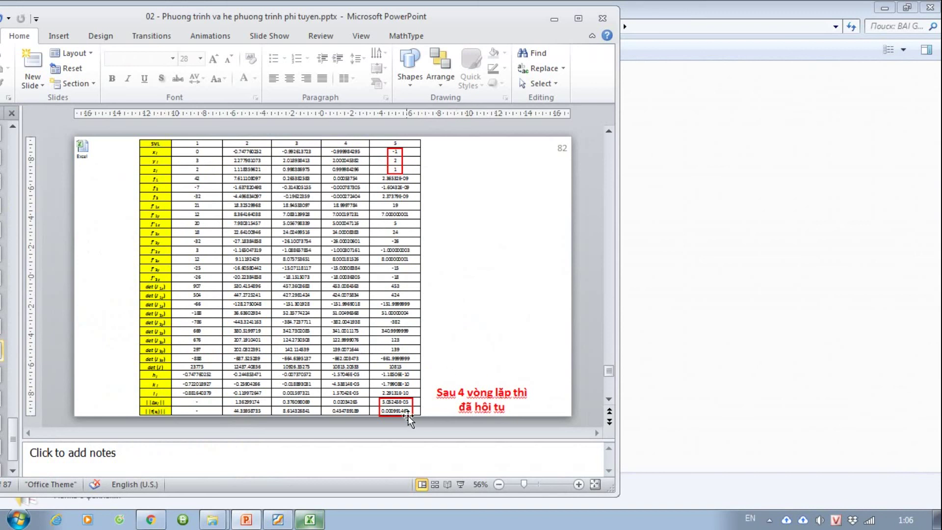
Step: Back in Excel, compare the final x, y, z values in G2:G4 with F2:F4
{"action": "left_click", "coordinate": [308, 521]}
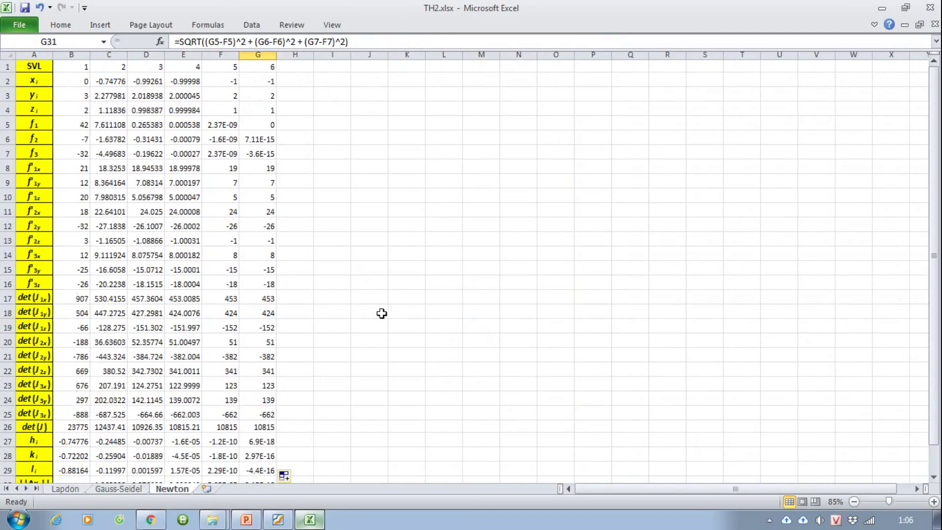
{"action": "scroll", "coordinate": [253, 367], "scroll_direction": "down", "scroll_amount": 3}
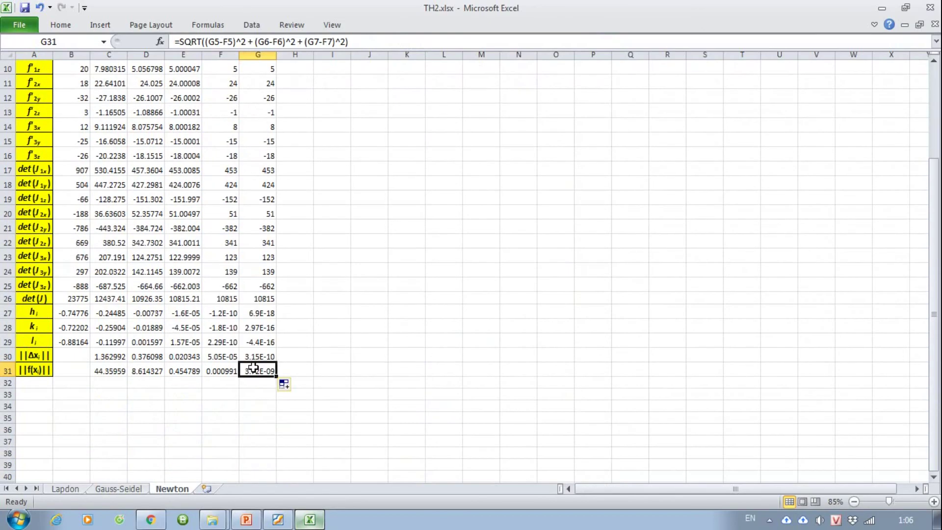
{"action": "left_click", "coordinate": [324, 369]}
{"action": "left_click", "coordinate": [265, 357]}
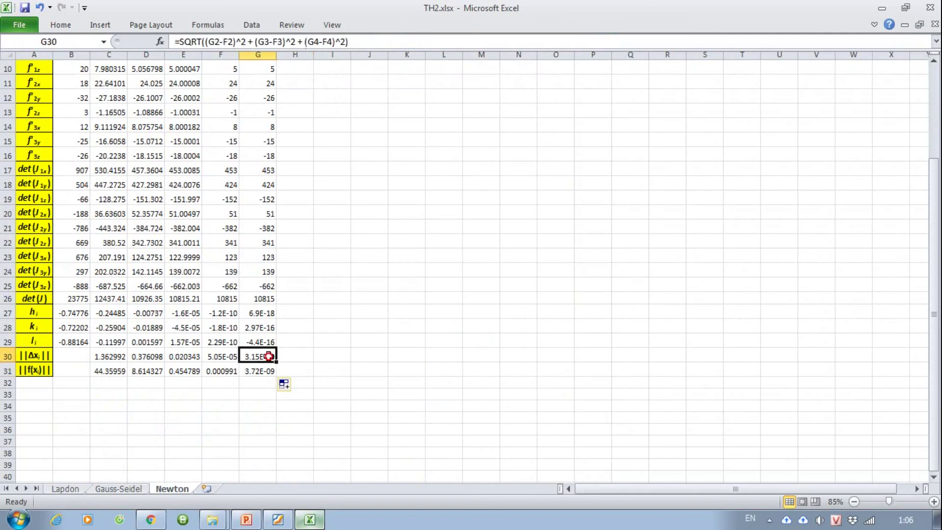
{"action": "scroll", "coordinate": [277, 334], "scroll_direction": "up", "scroll_amount": 3}
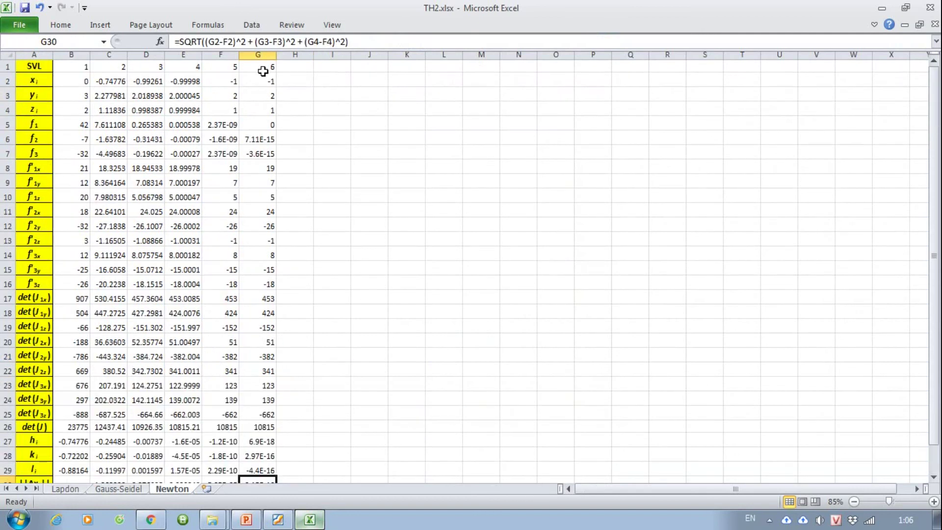
{"action": "left_click_drag", "start_coordinate": [265, 79], "coordinate": [261, 107]}
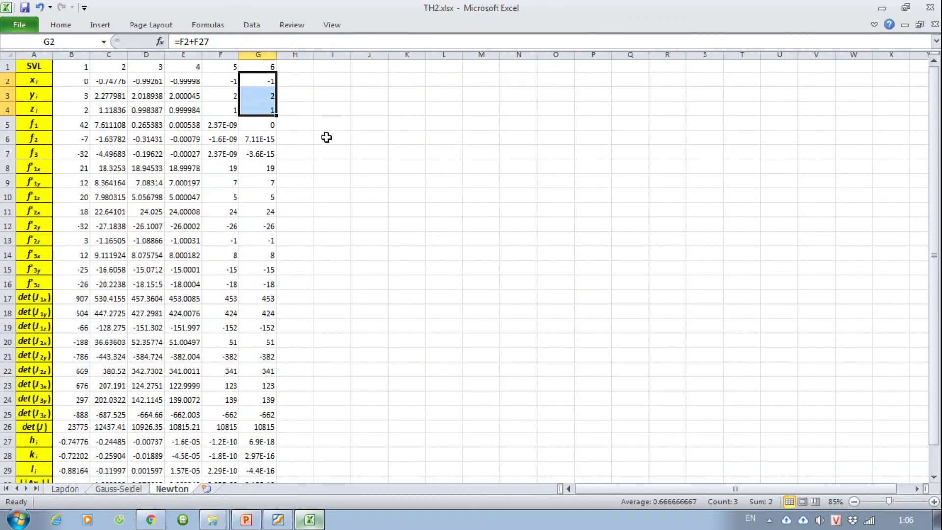
{"action": "left_click_drag", "start_coordinate": [227, 79], "coordinate": [226, 108]}
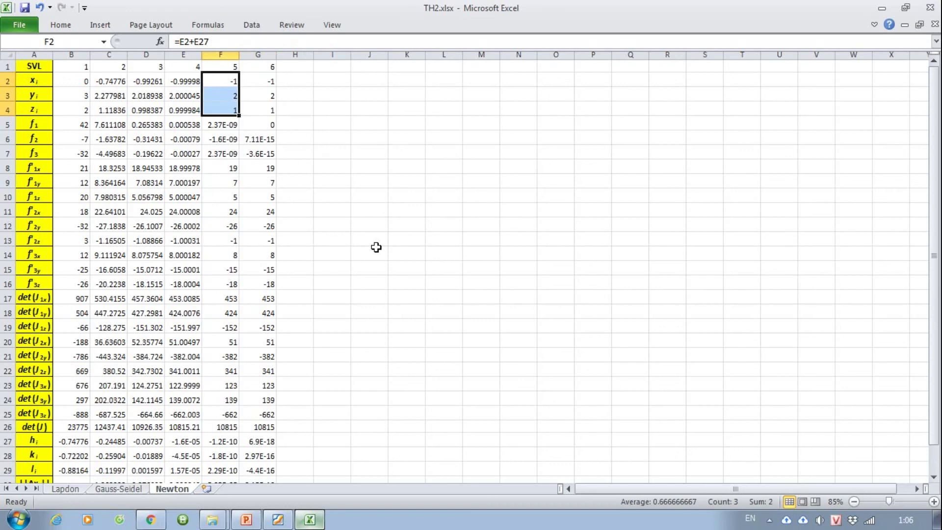
Step: Select the whole Newton table A1:G31 and reveal the ribbon's formatting commands
{"action": "scroll", "coordinate": [377, 256], "scroll_direction": "down", "scroll_amount": 1, "text": "ctrl"}
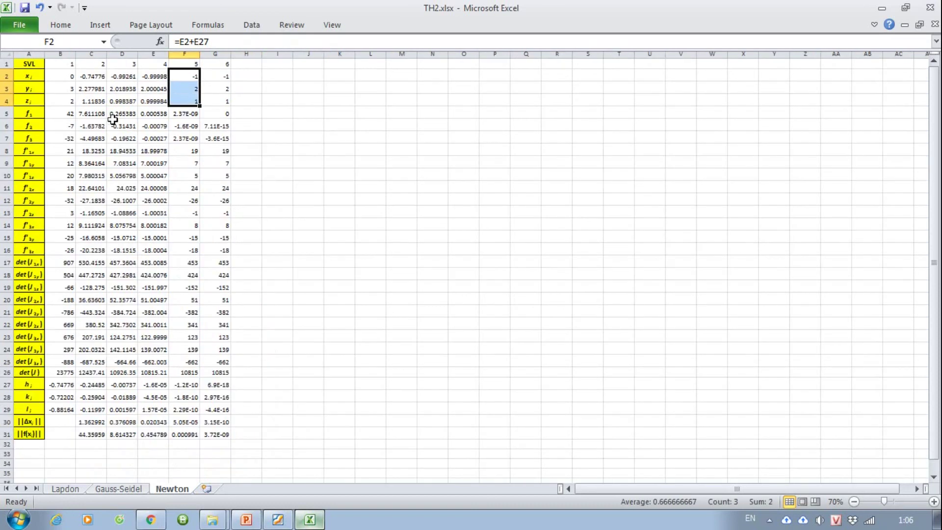
{"action": "left_click_drag", "start_coordinate": [29, 63], "coordinate": [220, 436]}
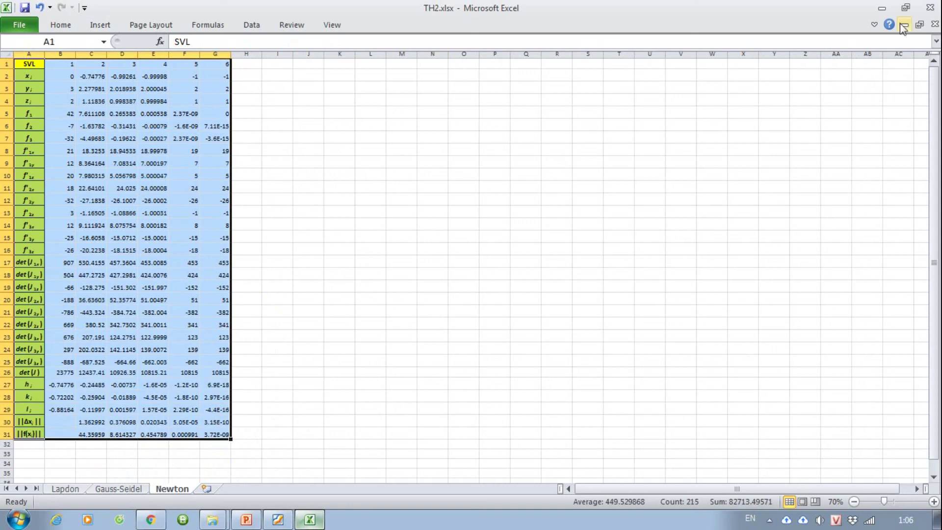
{"action": "left_click", "coordinate": [874, 25]}
{"action": "left_click", "coordinate": [357, 250]}
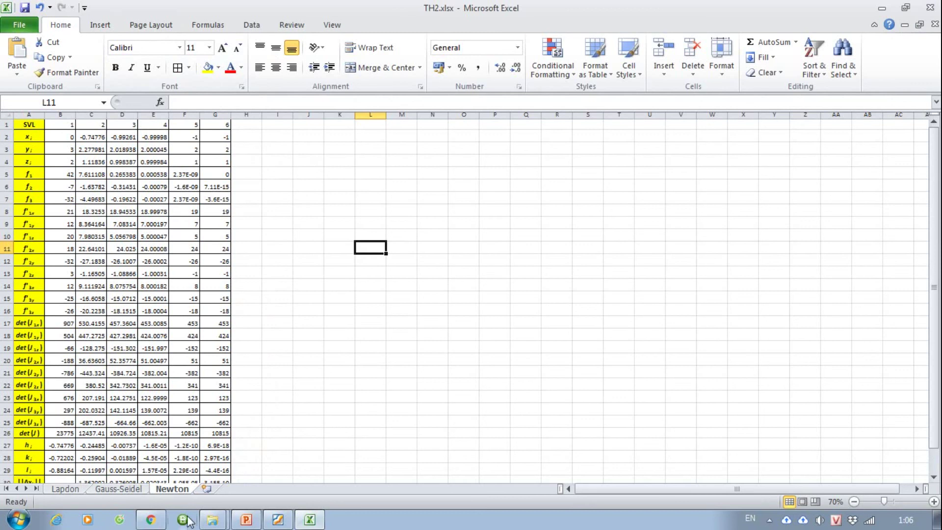
Step: Browse the Gauss-Seidel and Lapdon sheets, return to Newton, then switch to the assignment PDF
{"action": "left_click", "coordinate": [125, 489]}
{"action": "left_click", "coordinate": [71, 489]}
{"action": "left_click", "coordinate": [108, 489]}
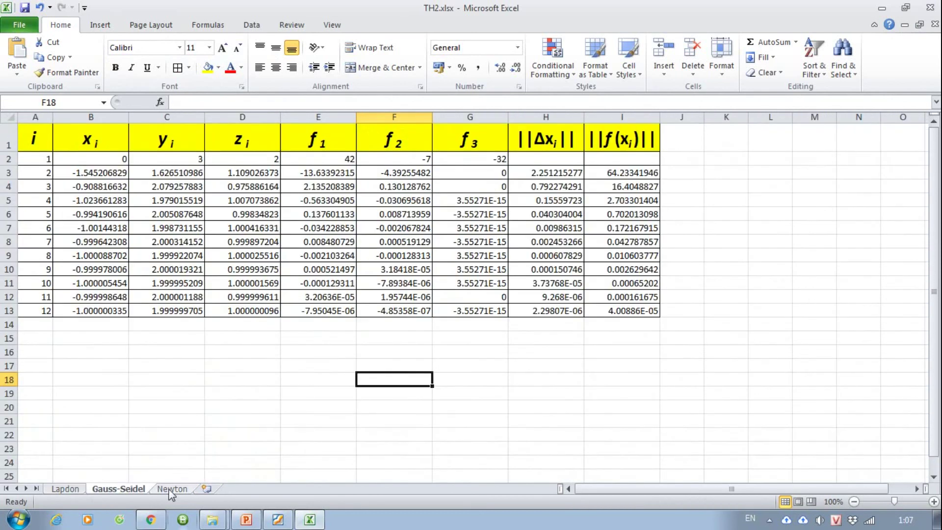
{"action": "left_click", "coordinate": [172, 489]}
{"action": "left_click", "coordinate": [349, 348]}
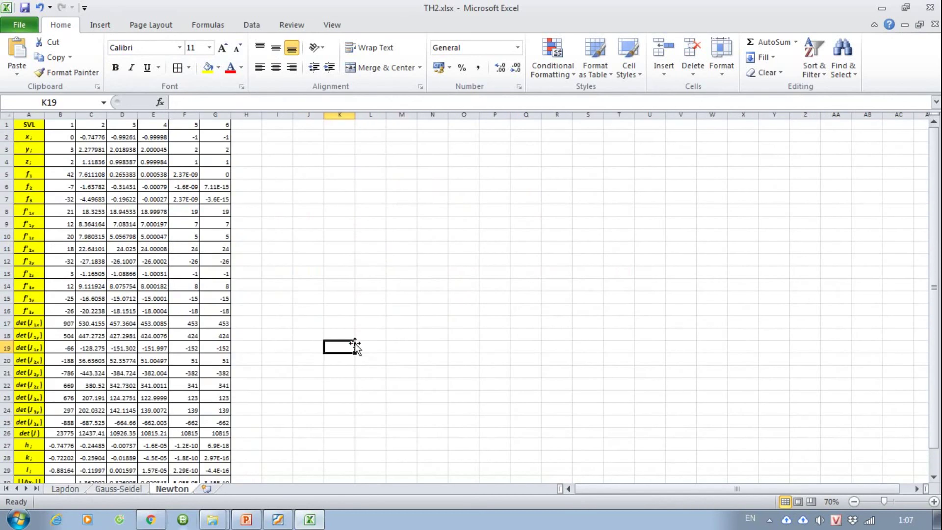
{"action": "left_click", "coordinate": [290, 522]}
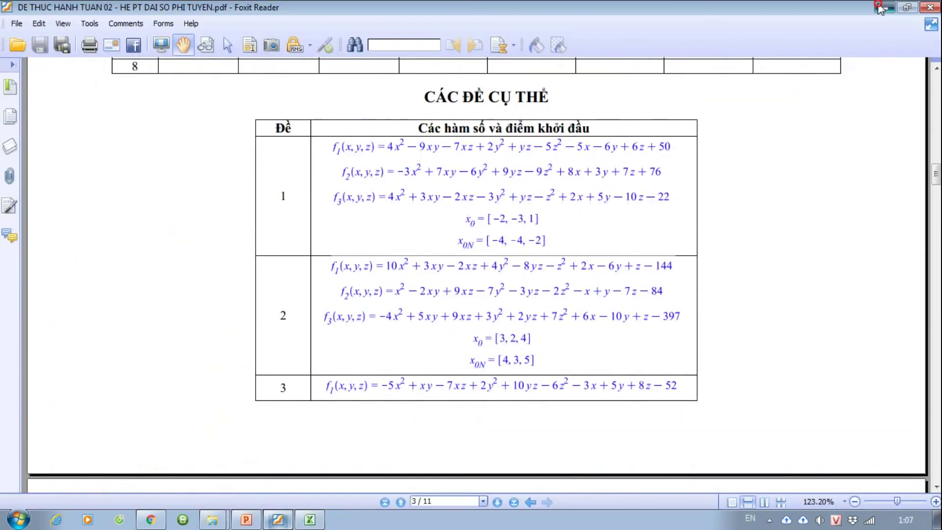